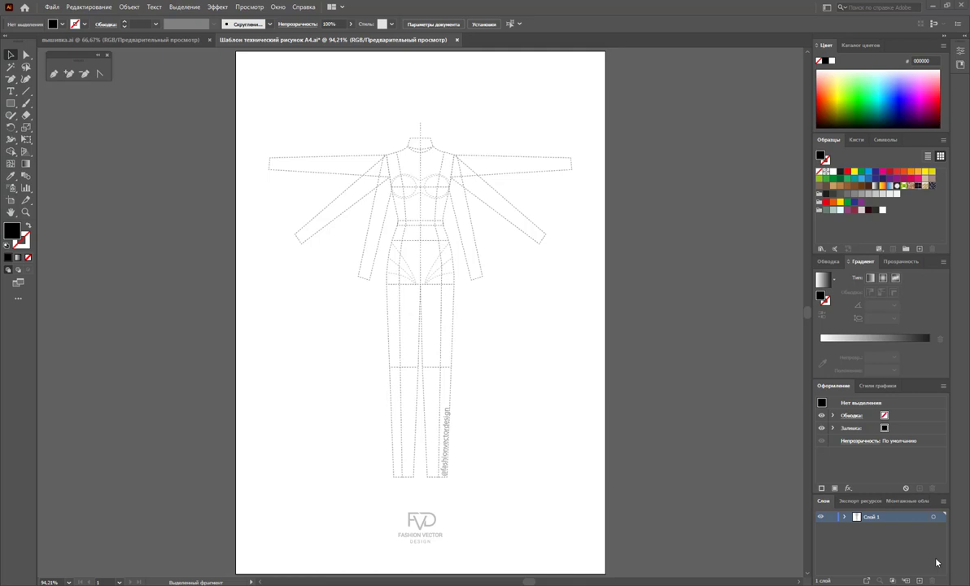
Look through the вышивка.ai embroidery document, then return to the technical flat template.
{"action": "left_click", "coordinate": [136, 40]}
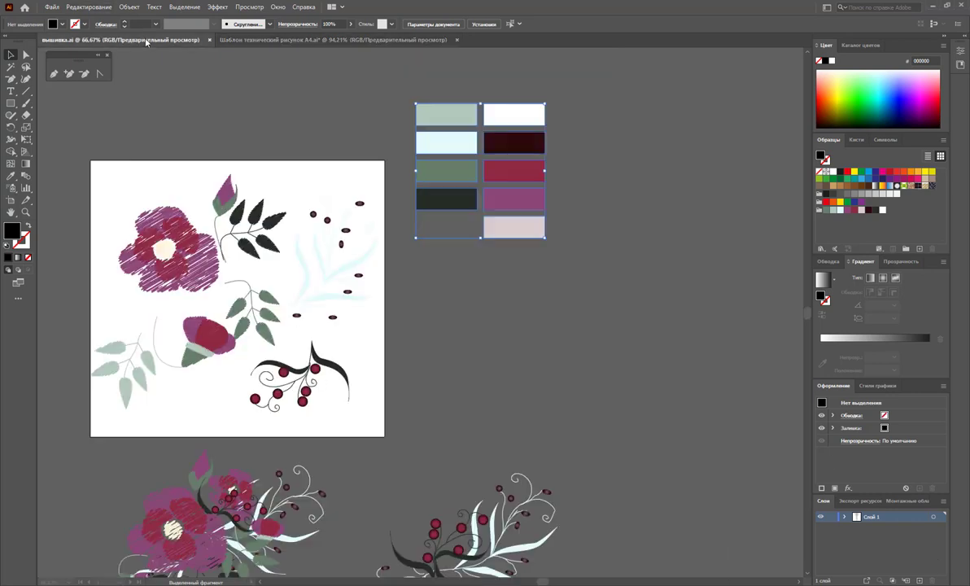
{"action": "scroll", "coordinate": [322, 412], "scroll_direction": "down", "scroll_amount": 2}
{"action": "scroll", "coordinate": [322, 412], "scroll_direction": "down", "scroll_amount": 2}
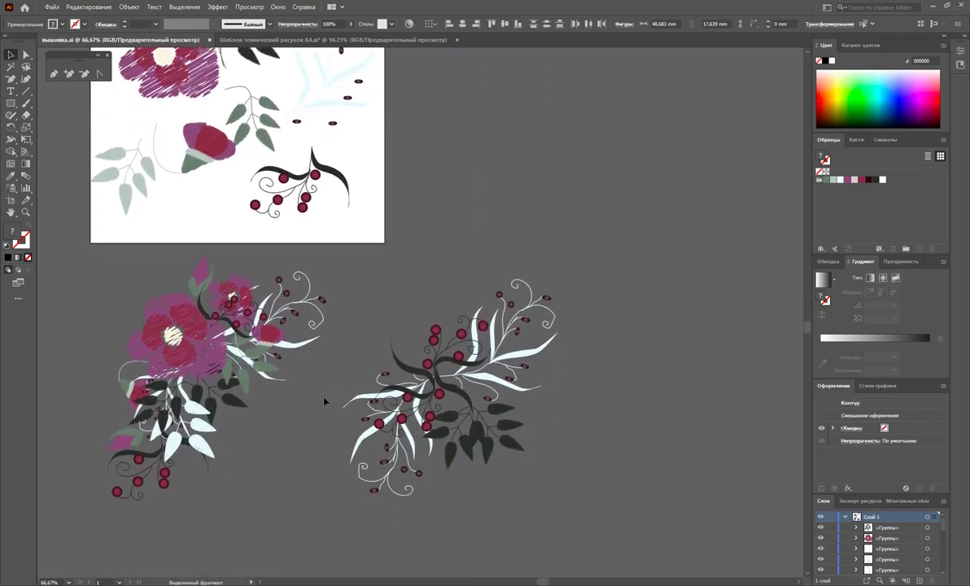
{"action": "scroll", "coordinate": [322, 412], "scroll_direction": "down", "scroll_amount": 1}
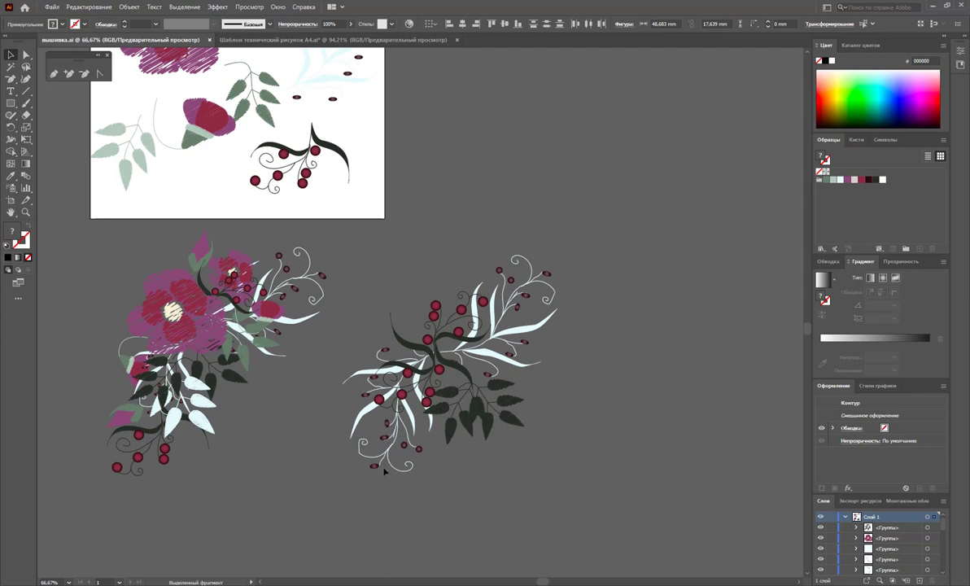
{"action": "left_click", "coordinate": [319, 41]}
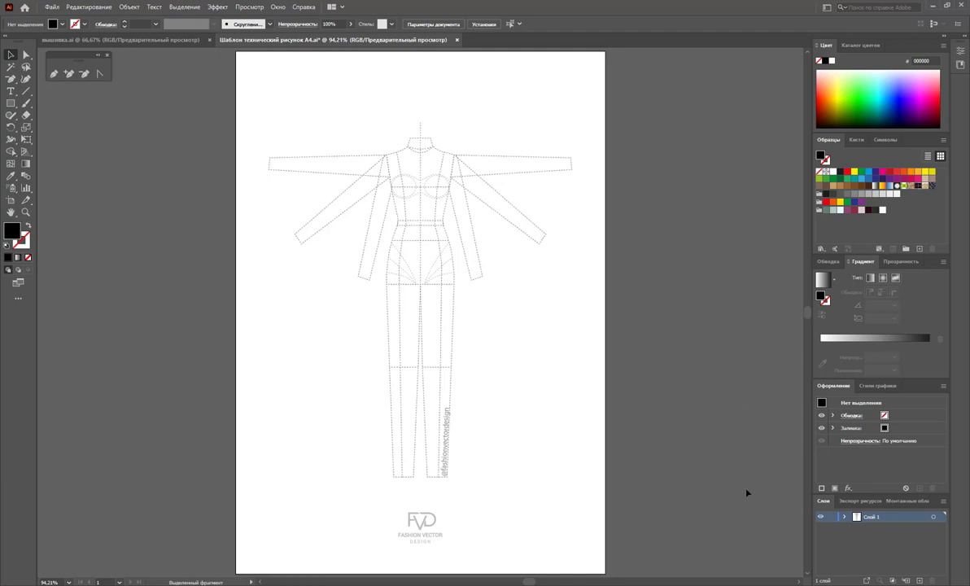
Delete the outstretched left and right sleeve outlines from the figure template.
{"action": "left_click", "coordinate": [25, 55]}
{"action": "left_click_drag", "start_coordinate": [305, 158], "coordinate": [323, 249]}
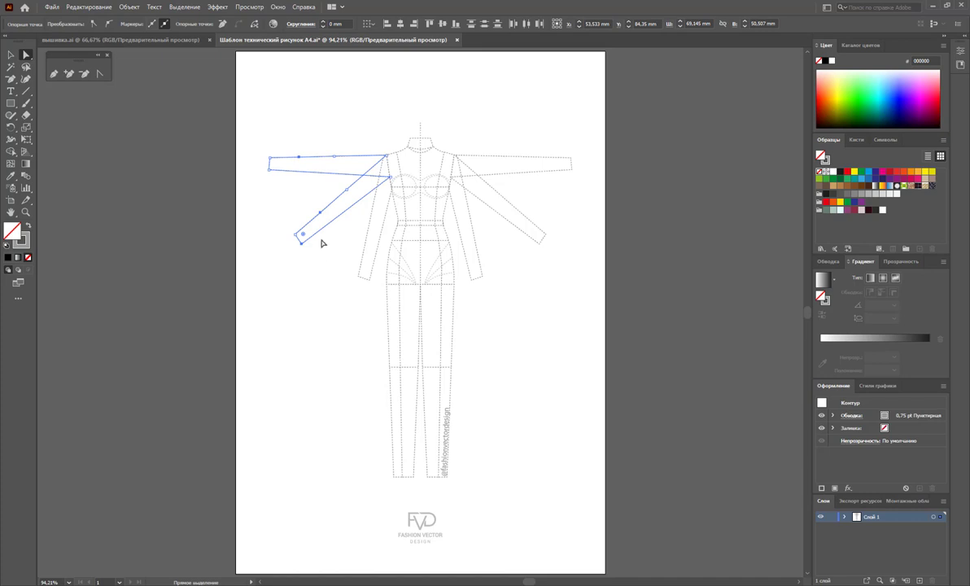
{"action": "key", "text": "Delete"}
{"action": "left_click_drag", "start_coordinate": [584, 115], "coordinate": [495, 244]}
{"action": "key", "text": "Delete"}
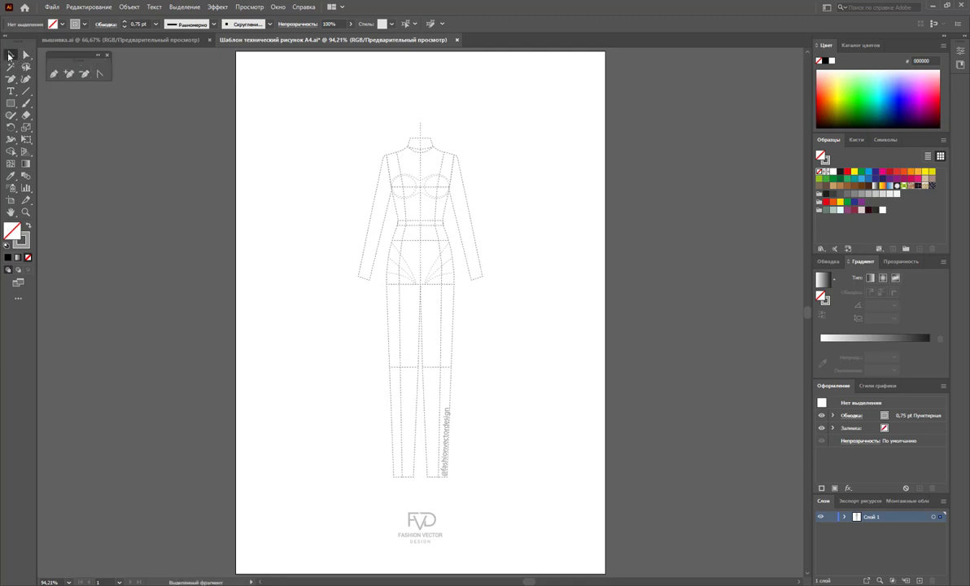
{"action": "left_click", "coordinate": [15, 57]}
Lock the template layer Слой 1 and create a new drawing layer above it.
{"action": "left_click", "coordinate": [832, 516]}
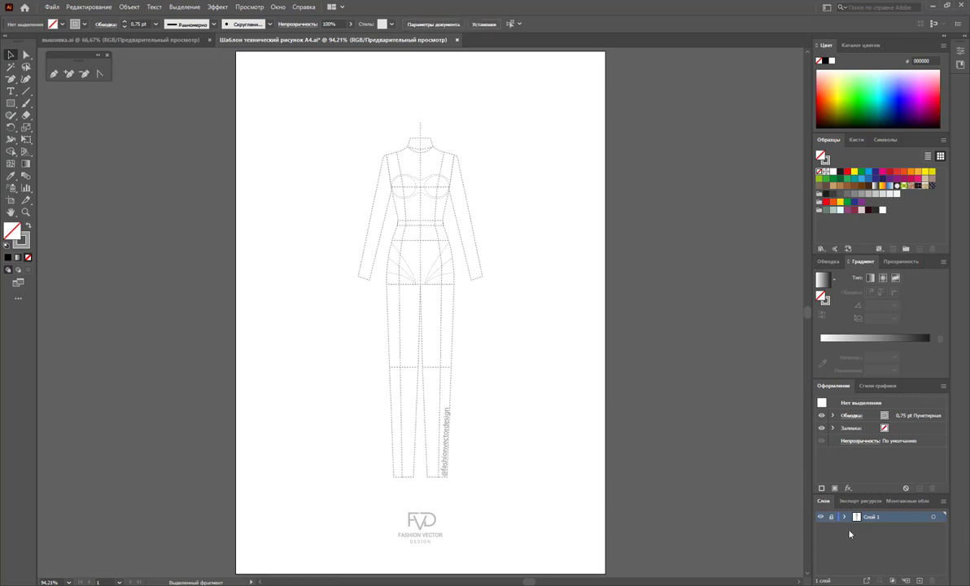
{"action": "left_click", "coordinate": [919, 580]}
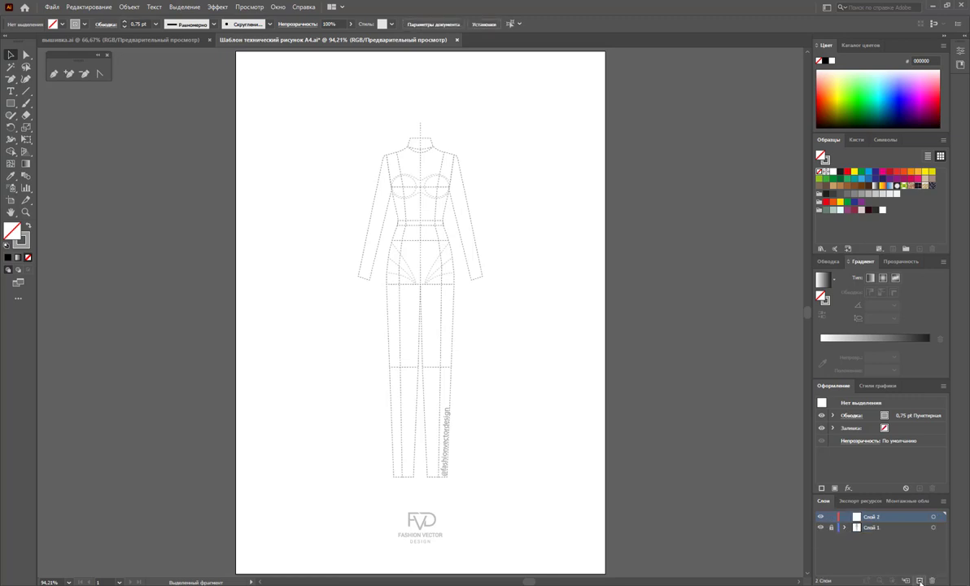
{"action": "left_click", "coordinate": [56, 76]}
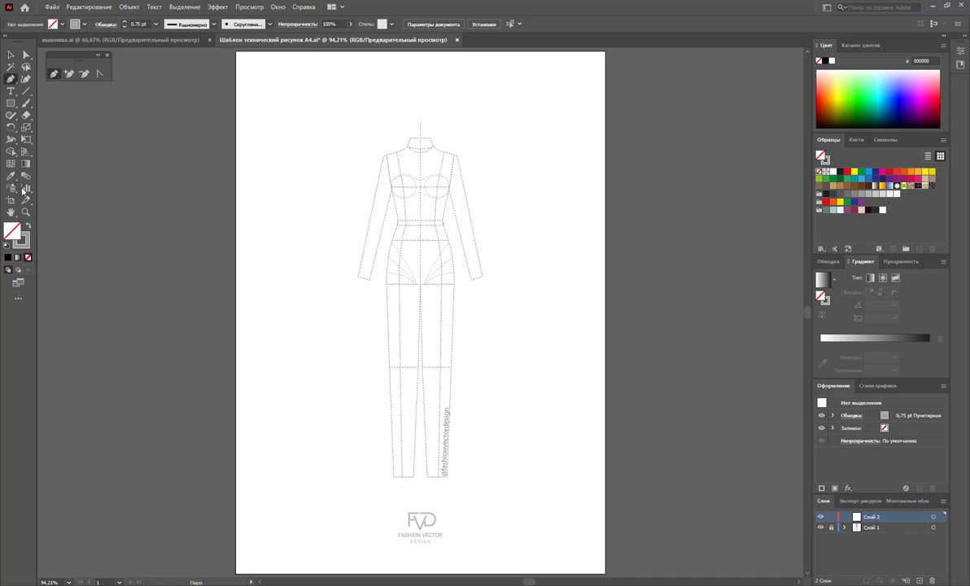
Set a solid near-black 1D1D1B 0.75 pt stroke with dashes turned off.
{"action": "left_click", "coordinate": [24, 241]}
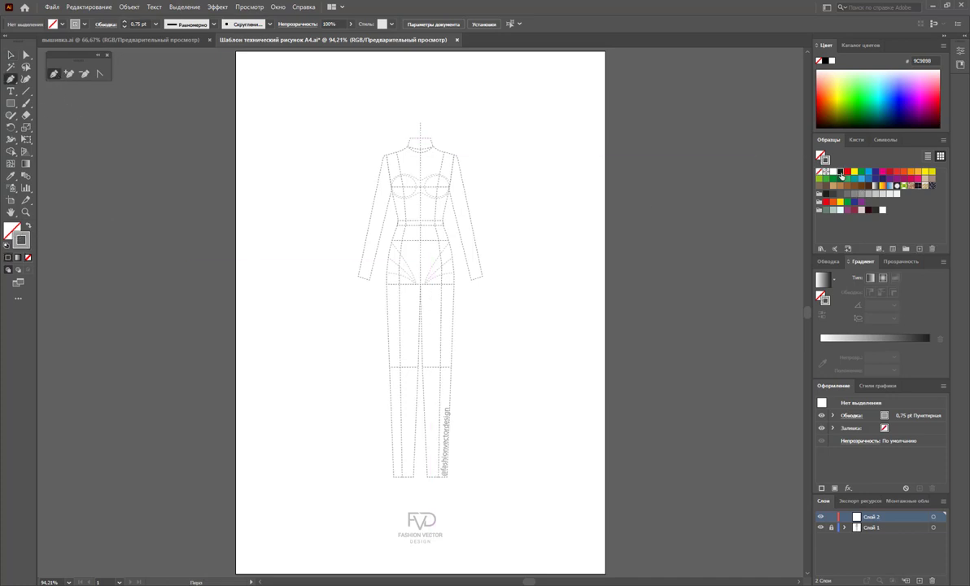
{"action": "left_click", "coordinate": [840, 171]}
{"action": "left_click", "coordinate": [831, 262]}
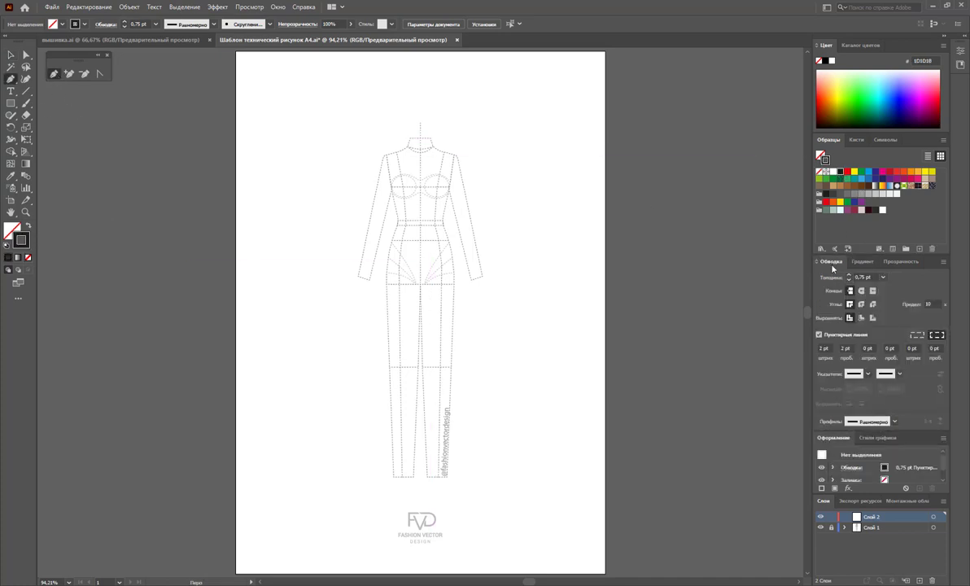
{"action": "left_click", "coordinate": [819, 336]}
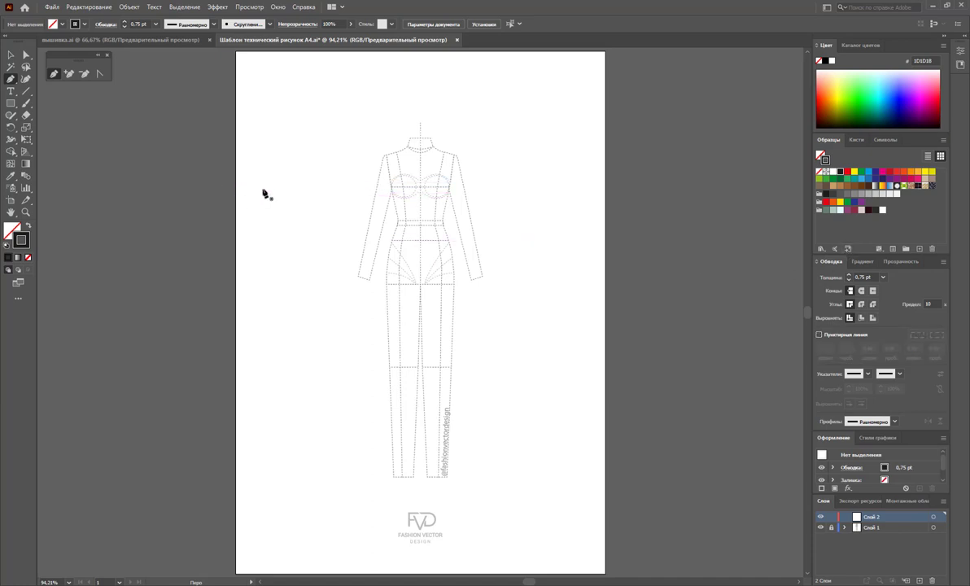
{"action": "left_click", "coordinate": [25, 211]}
Draw the right bodice outline from centre front, over the cup, down the side seam to the waist.
{"action": "mouse_move", "coordinate": [435, 187]}
{"action": "left_mouse_down"}
{"action": "mouse_move", "coordinate": [463, 238]}
{"action": "mouse_move", "coordinate": [565, 321]}
{"action": "mouse_move", "coordinate": [523, 277]}
{"action": "left_mouse_up"}
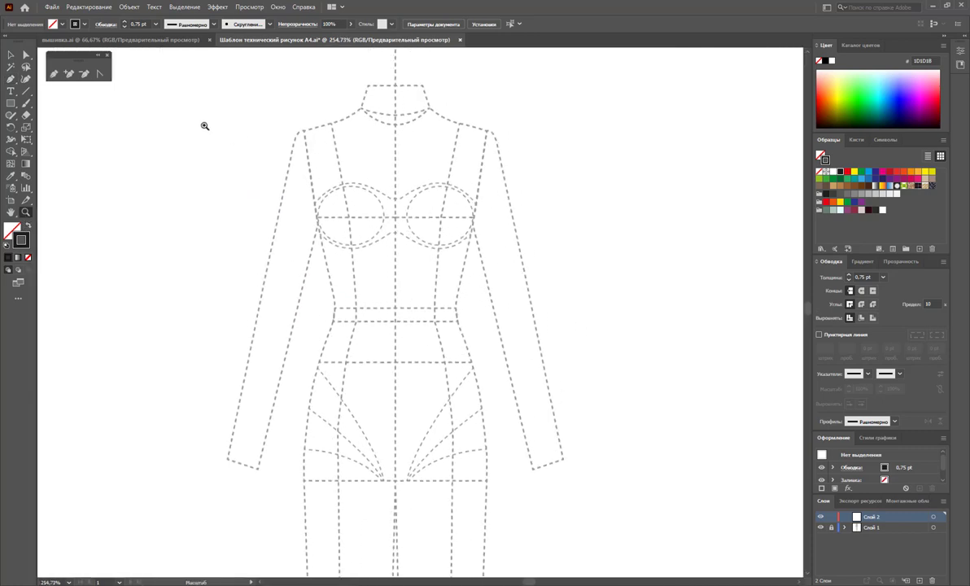
{"action": "left_click", "coordinate": [54, 73]}
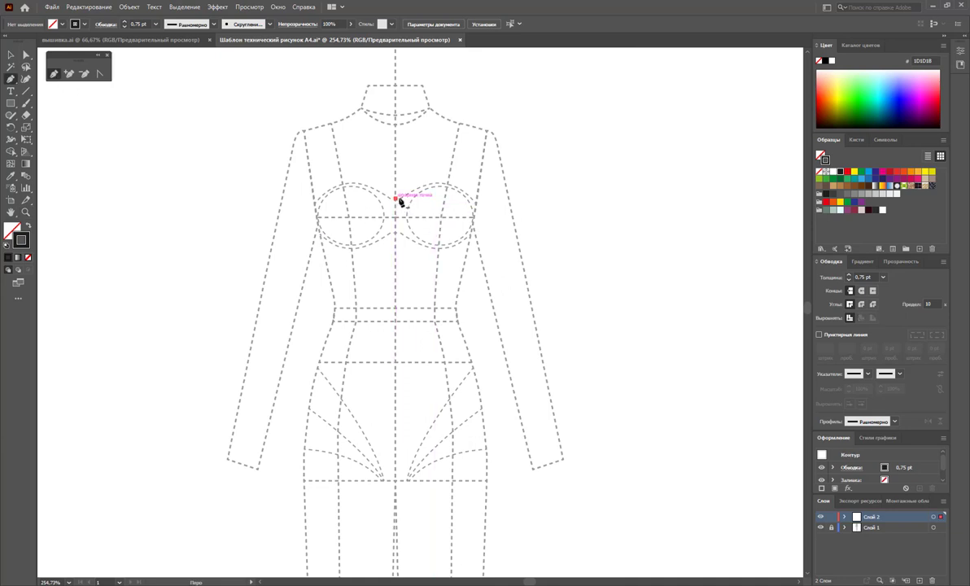
{"action": "left_click", "coordinate": [397, 198]}
{"action": "left_click", "coordinate": [428, 178]}
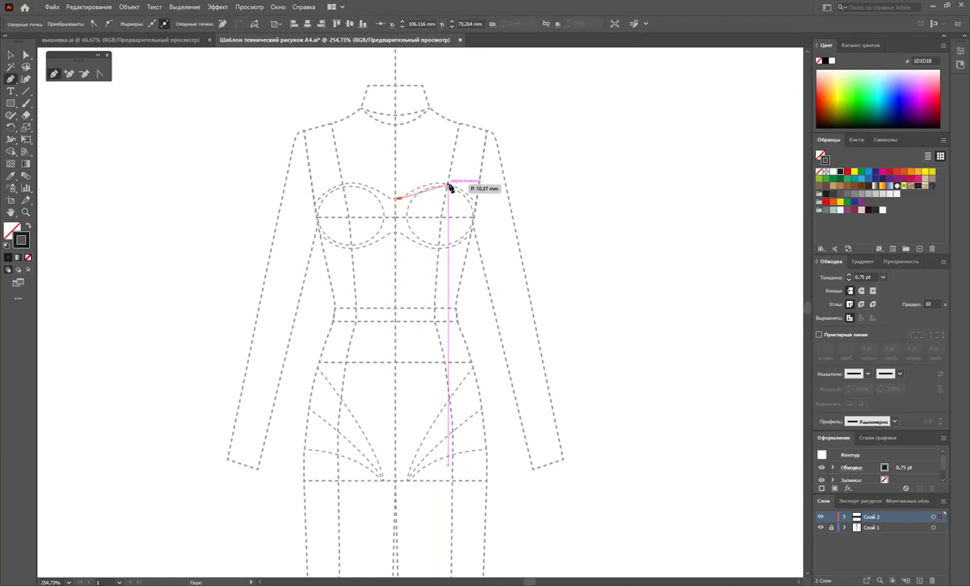
{"action": "mouse_move", "coordinate": [450, 186]}
{"action": "left_mouse_down"}
{"action": "mouse_move", "coordinate": [468, 191]}
{"action": "mouse_move", "coordinate": [479, 214]}
{"action": "left_mouse_up"}
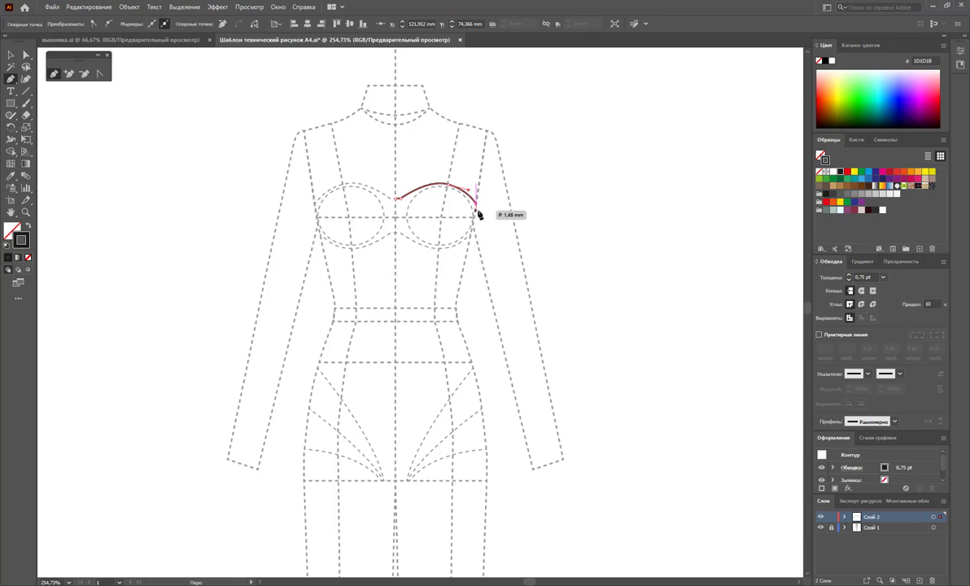
{"action": "left_click_drag", "start_coordinate": [479, 213], "coordinate": [457, 308]}
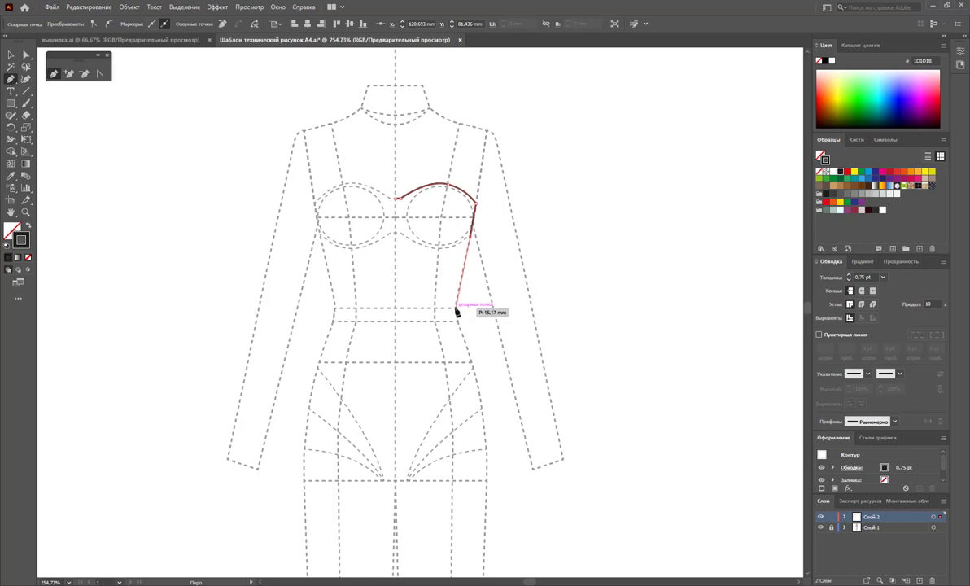
{"action": "left_click", "coordinate": [457, 308]}
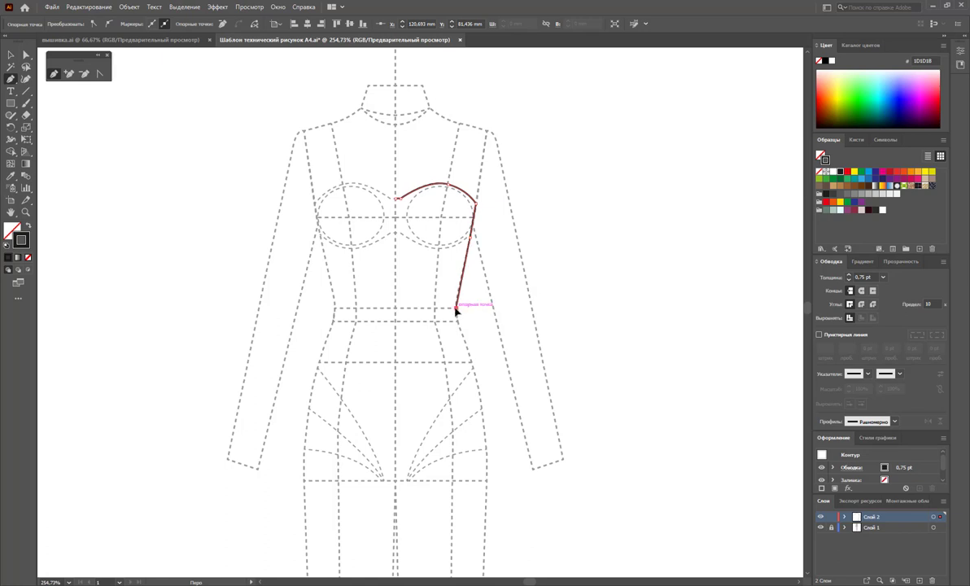
{"action": "left_click", "coordinate": [395, 308]}
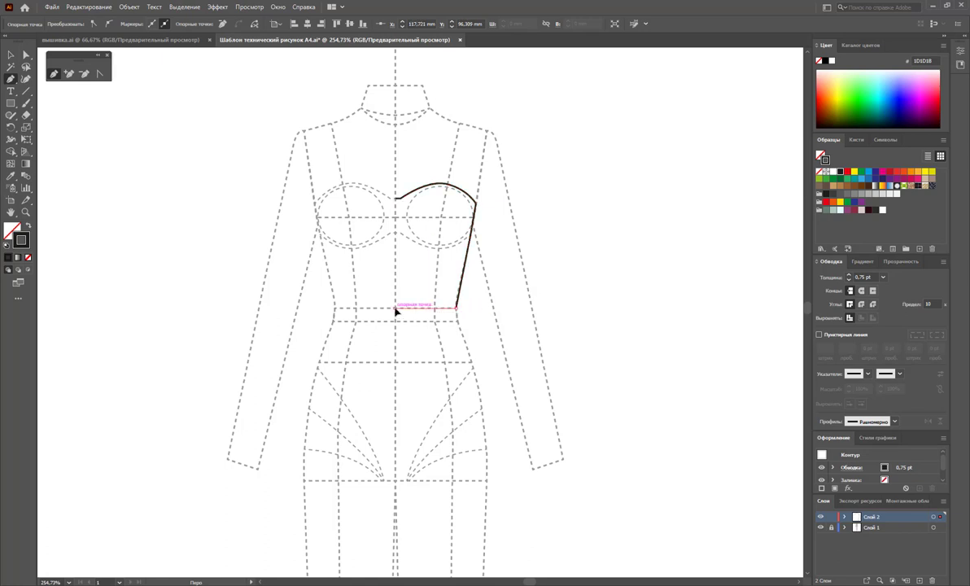
{"action": "left_click", "coordinate": [396, 198]}
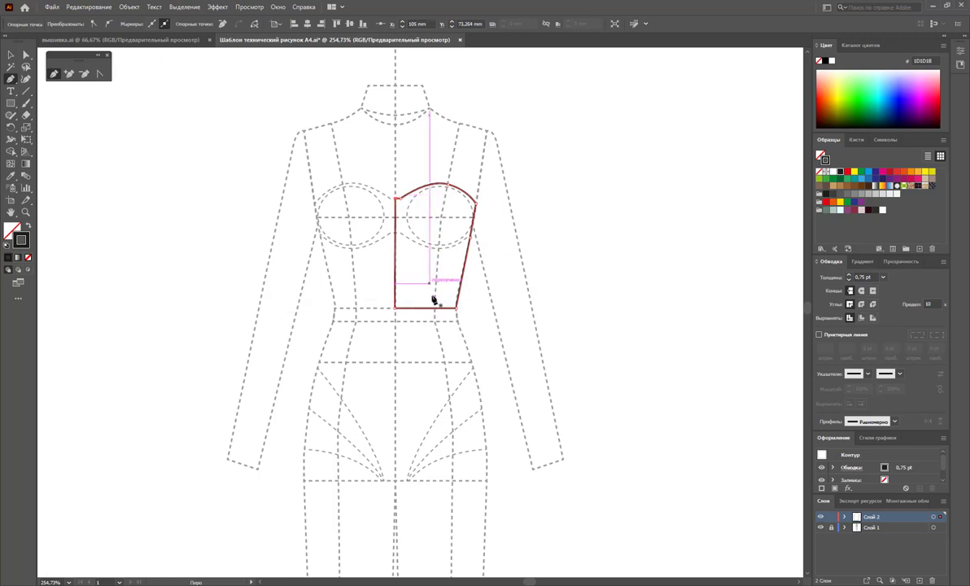
Refine the bodice outline's top-left curve near the centre line.
{"action": "left_click", "coordinate": [25, 54]}
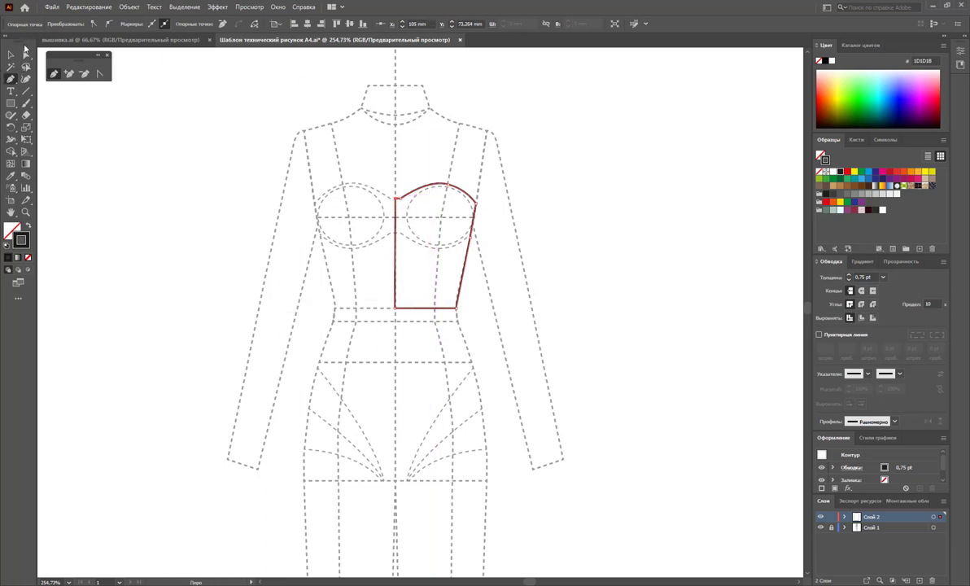
{"action": "left_click", "coordinate": [423, 244]}
{"action": "left_click_drag", "start_coordinate": [403, 199], "coordinate": [410, 195]}
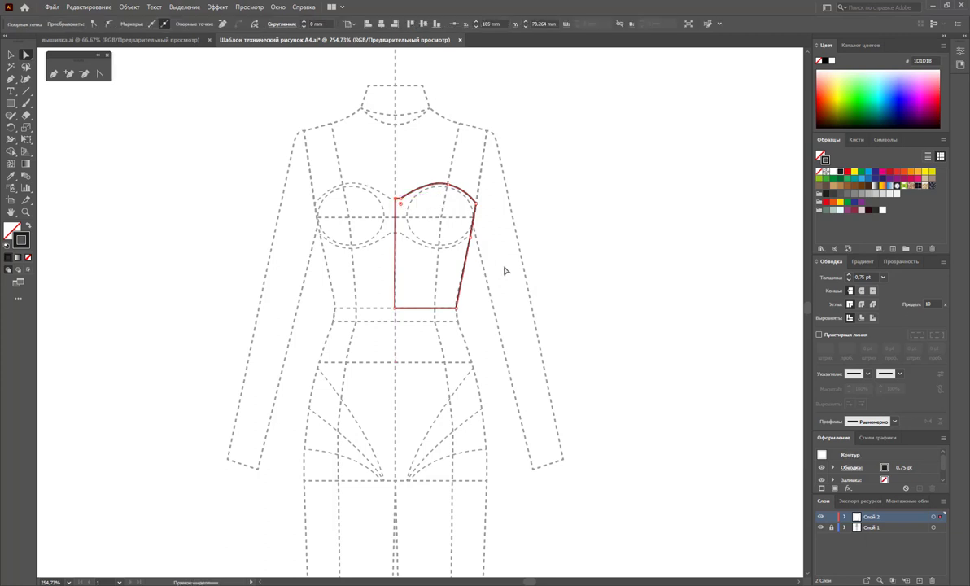
{"action": "left_click", "coordinate": [577, 264]}
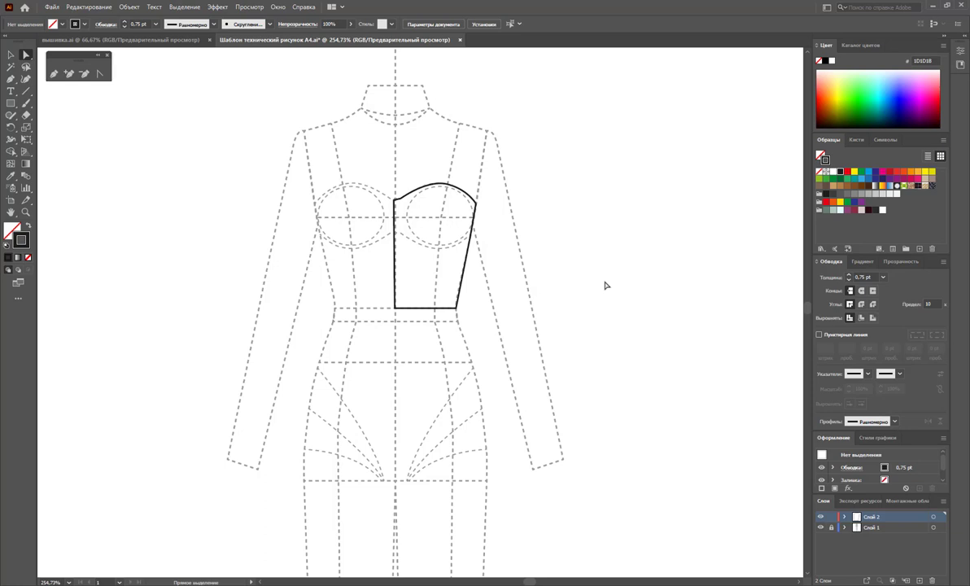
Draw a closed shape above the right cup, its lower edge curving from neckline to side edge.
{"action": "left_click", "coordinate": [54, 73]}
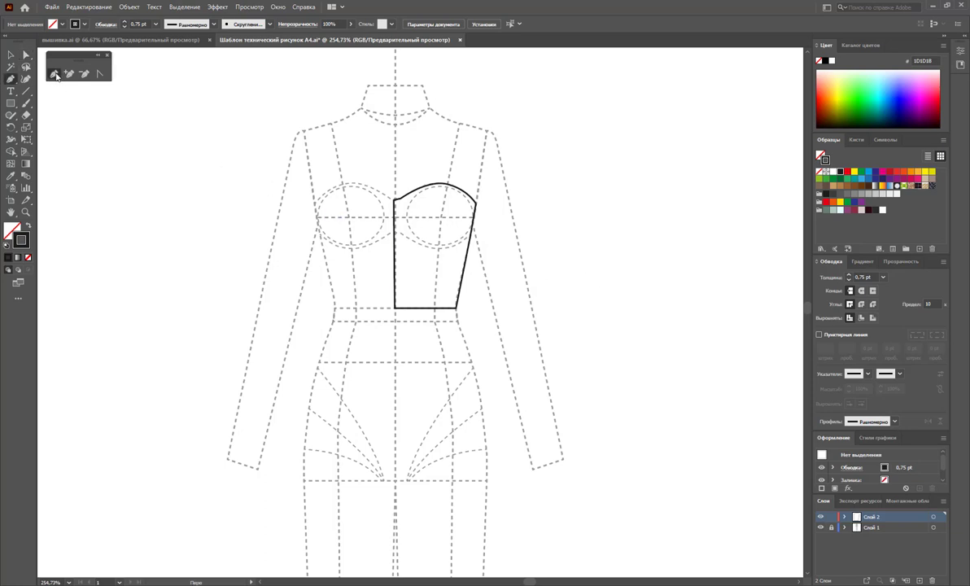
{"action": "left_click", "coordinate": [407, 196]}
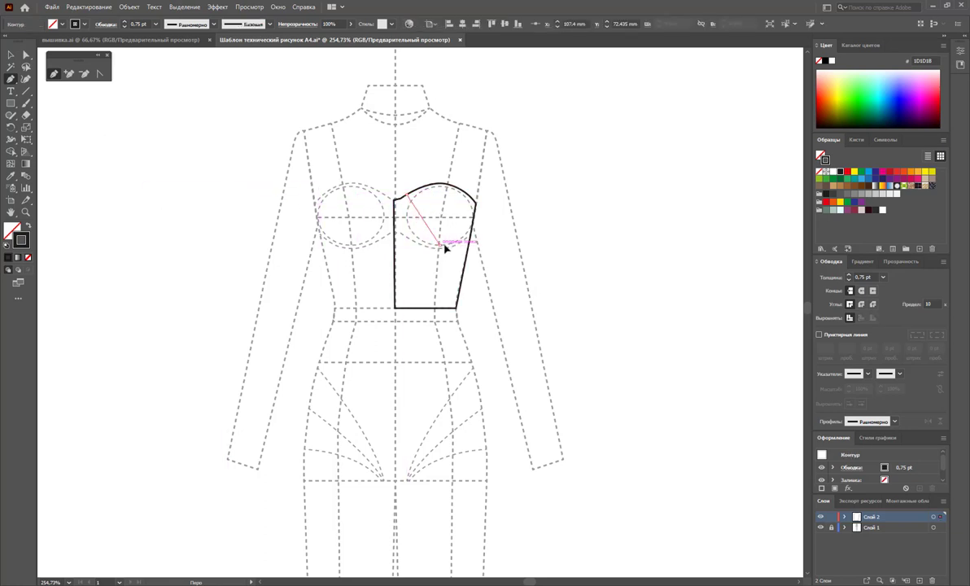
{"action": "left_click_drag", "start_coordinate": [435, 246], "coordinate": [483, 250]}
{"action": "left_click", "coordinate": [474, 246]}
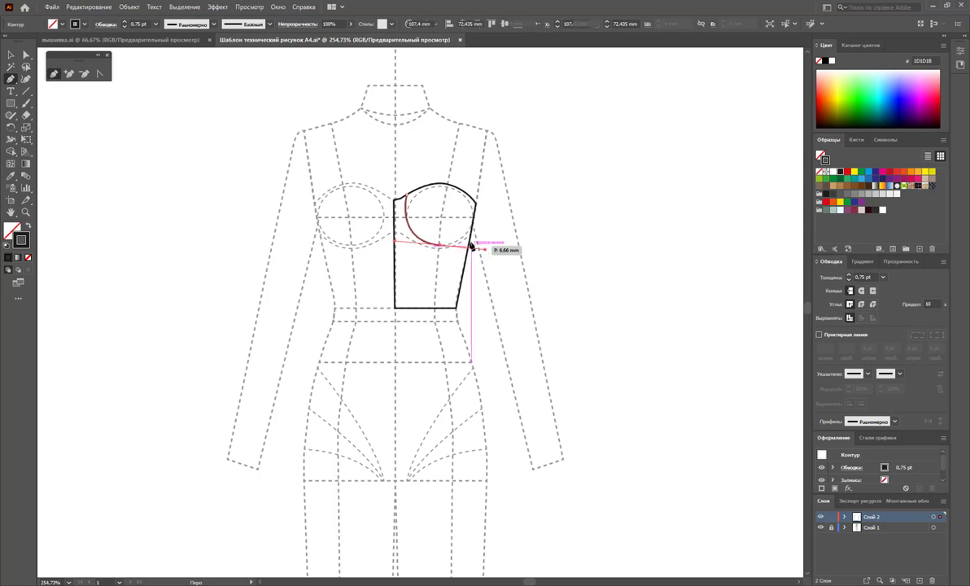
{"action": "left_click", "coordinate": [469, 247]}
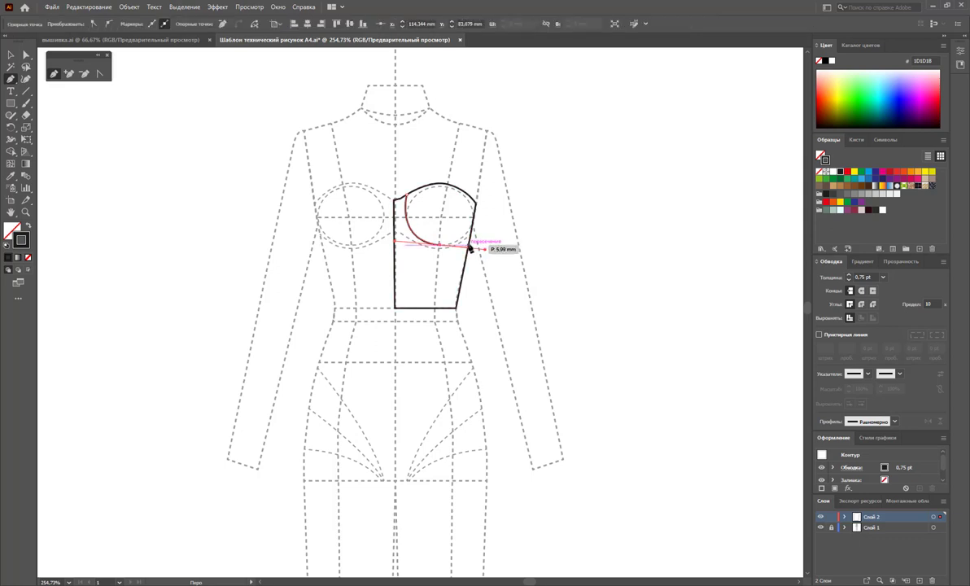
{"action": "left_click", "coordinate": [502, 210]}
{"action": "left_click", "coordinate": [489, 153]}
{"action": "left_click", "coordinate": [409, 158]}
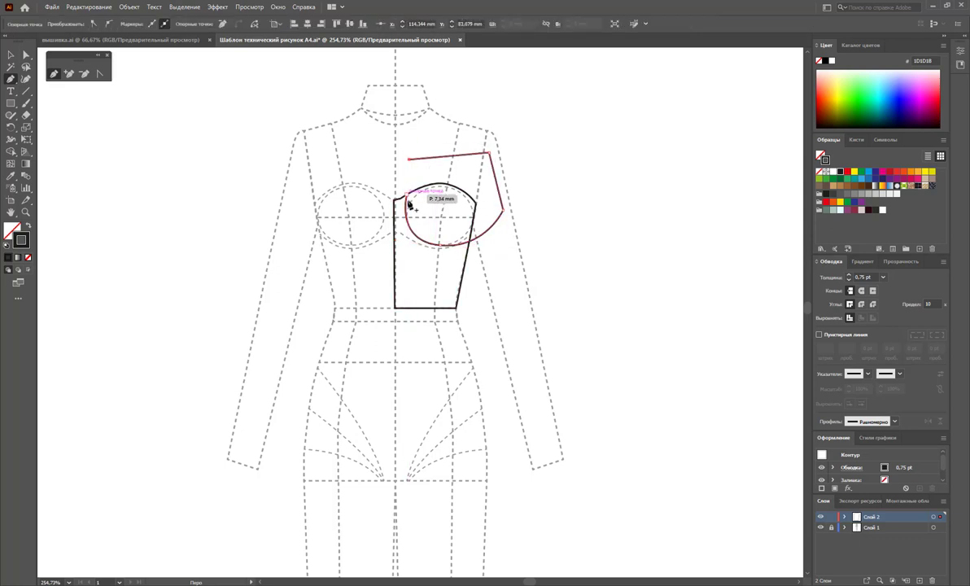
{"action": "left_click", "coordinate": [408, 201]}
{"action": "left_click", "coordinate": [12, 54]}
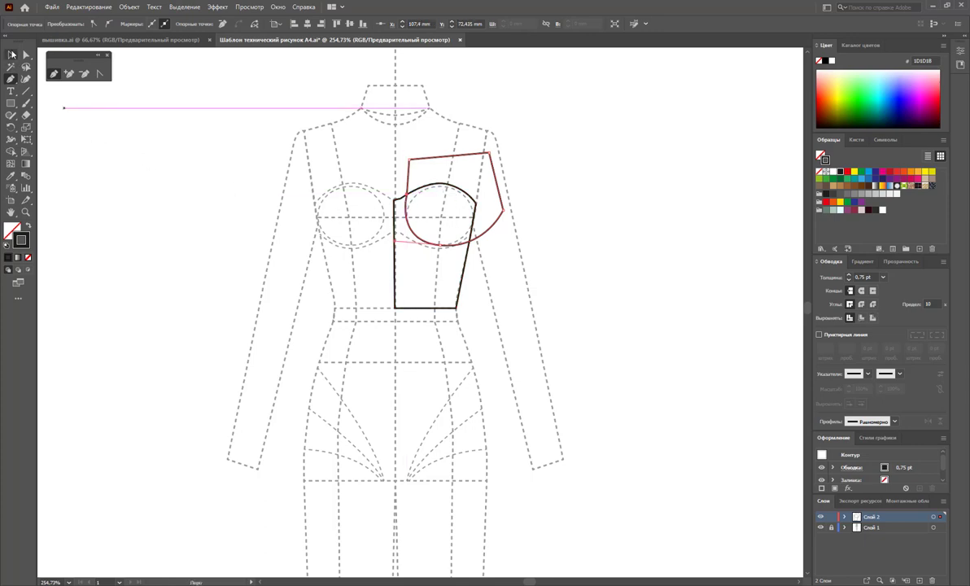
{"action": "left_click", "coordinate": [277, 7]}
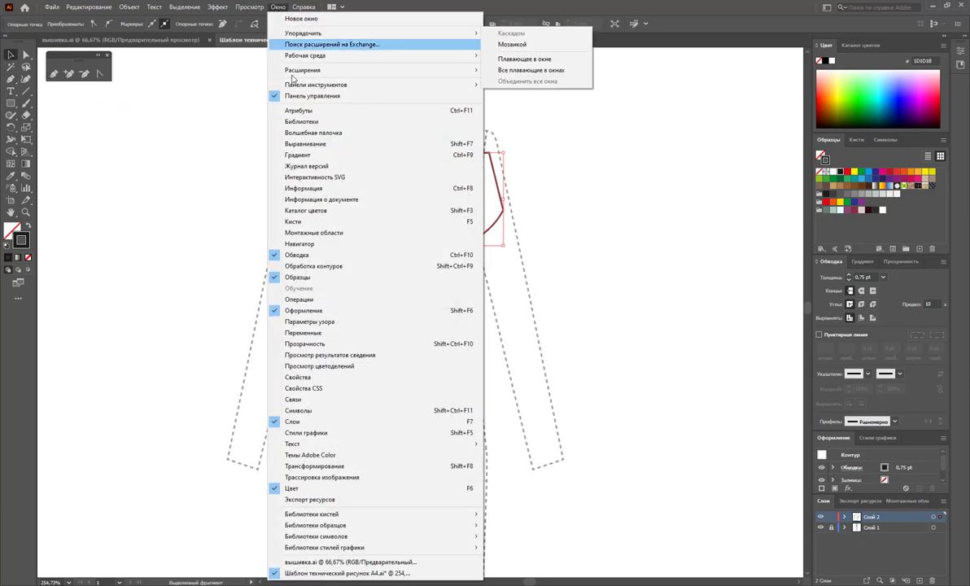
Show the Pathfinder panel near the drawing and divide the bodice shapes.
{"action": "left_click", "coordinate": [357, 266]}
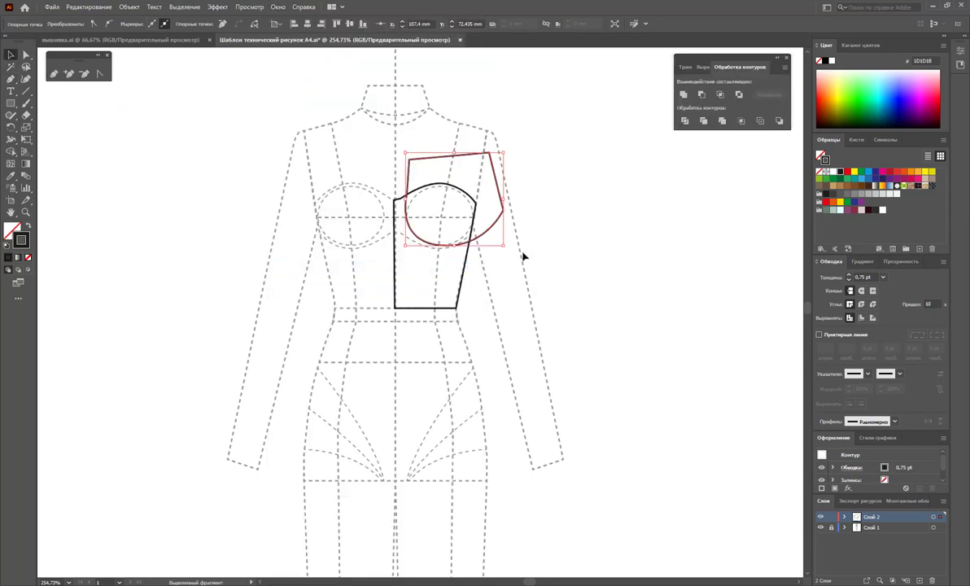
{"action": "left_click_drag", "start_coordinate": [707, 65], "coordinate": [573, 75]}
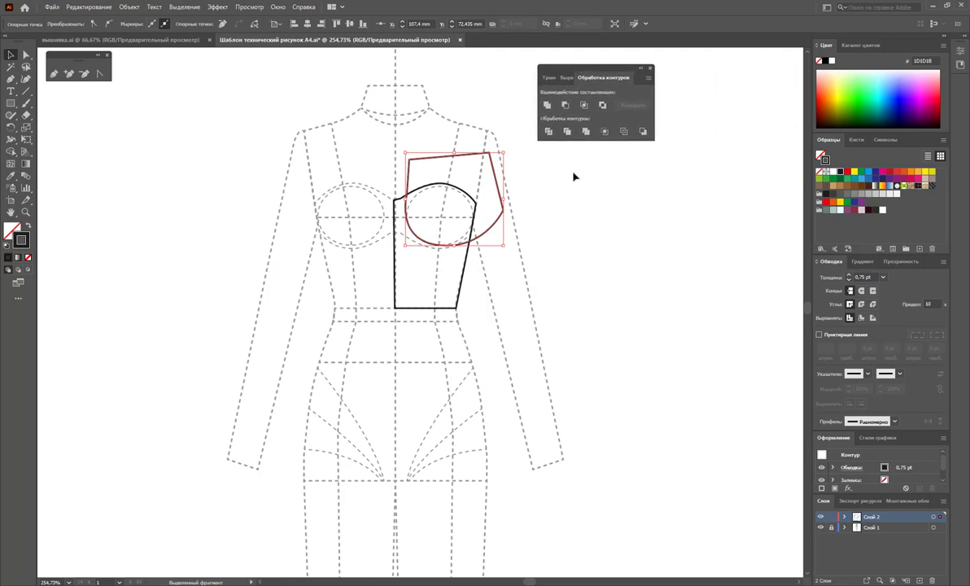
{"action": "left_click", "coordinate": [556, 189]}
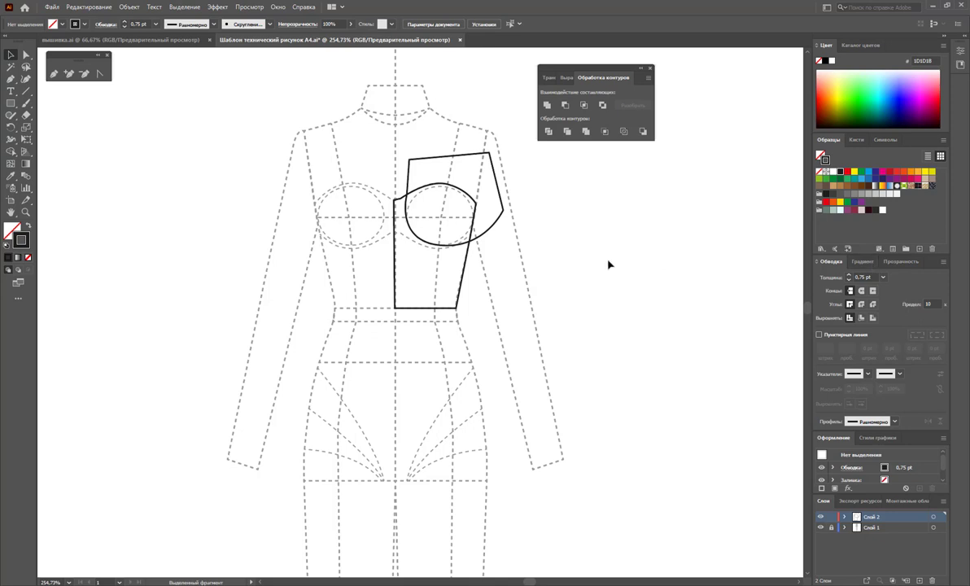
{"action": "left_click", "coordinate": [505, 212]}
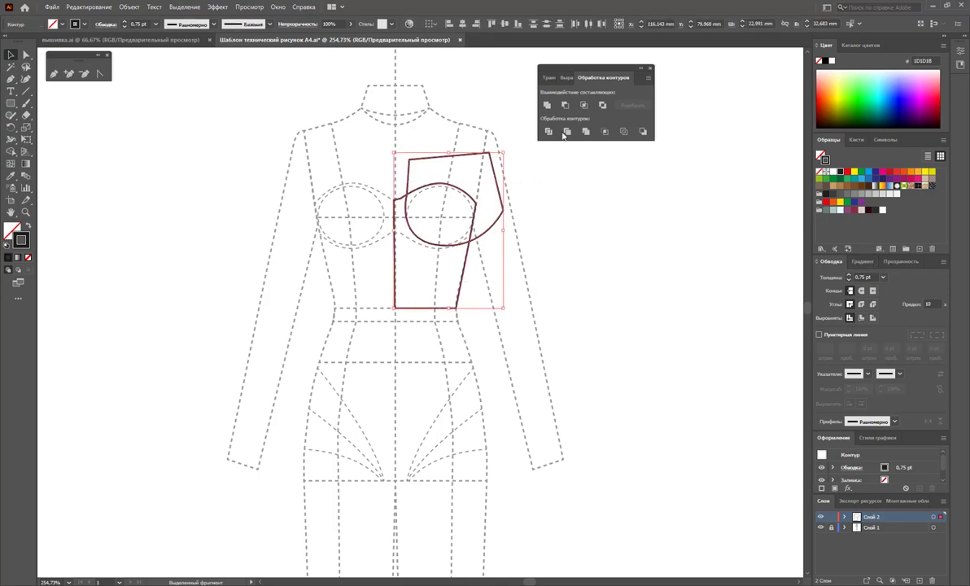
{"action": "left_click", "coordinate": [556, 217]}
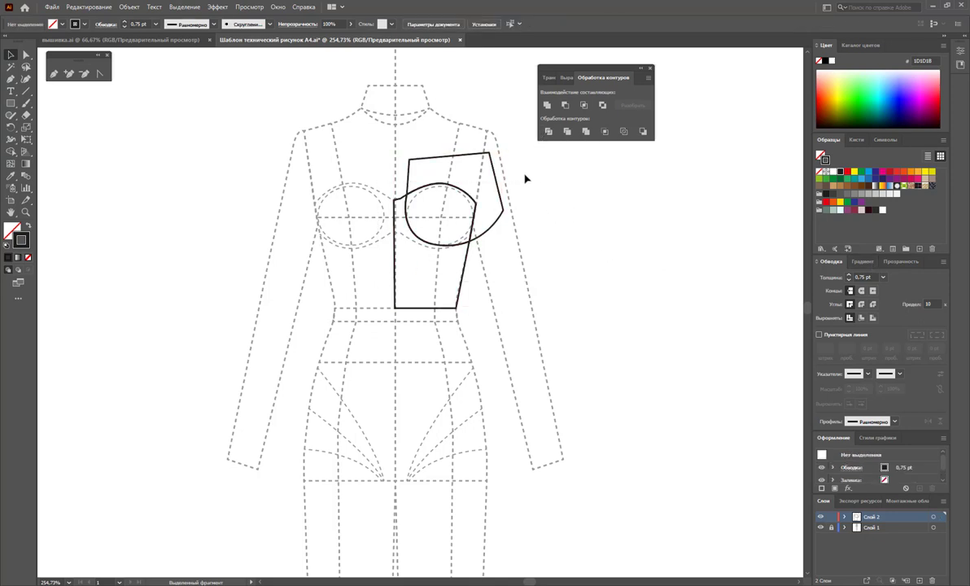
{"action": "left_click", "coordinate": [501, 204]}
Ungroup the divided bodice pieces and delete the piece above the cup curve.
{"action": "right_click", "coordinate": [507, 198]}
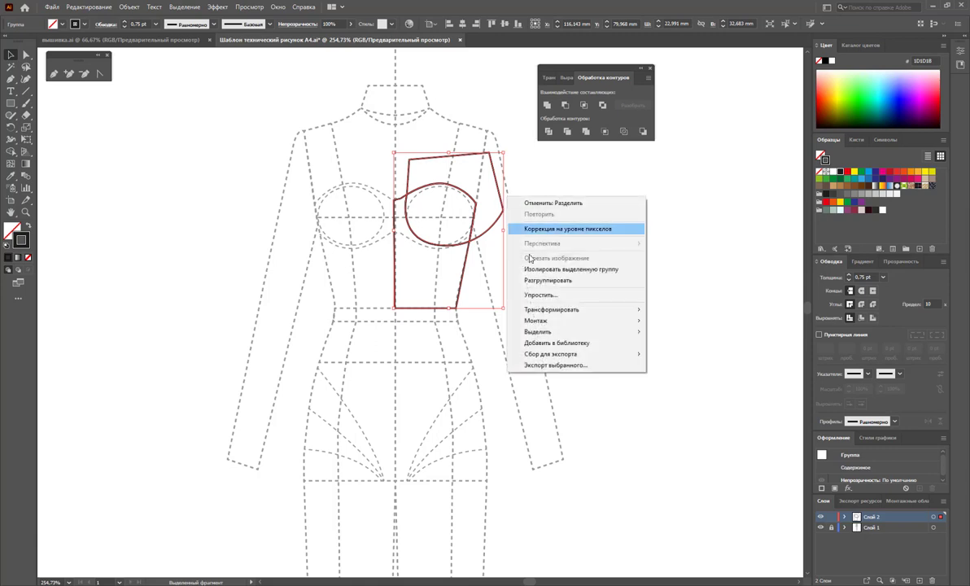
{"action": "left_click", "coordinate": [537, 260]}
{"action": "left_click", "coordinate": [586, 250]}
{"action": "left_click", "coordinate": [493, 225]}
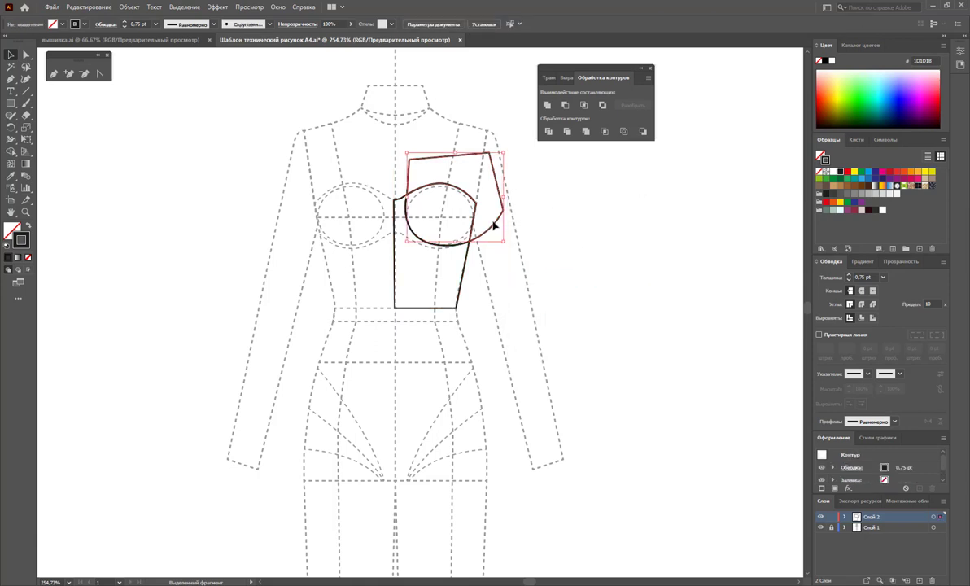
{"action": "key", "text": "Delete"}
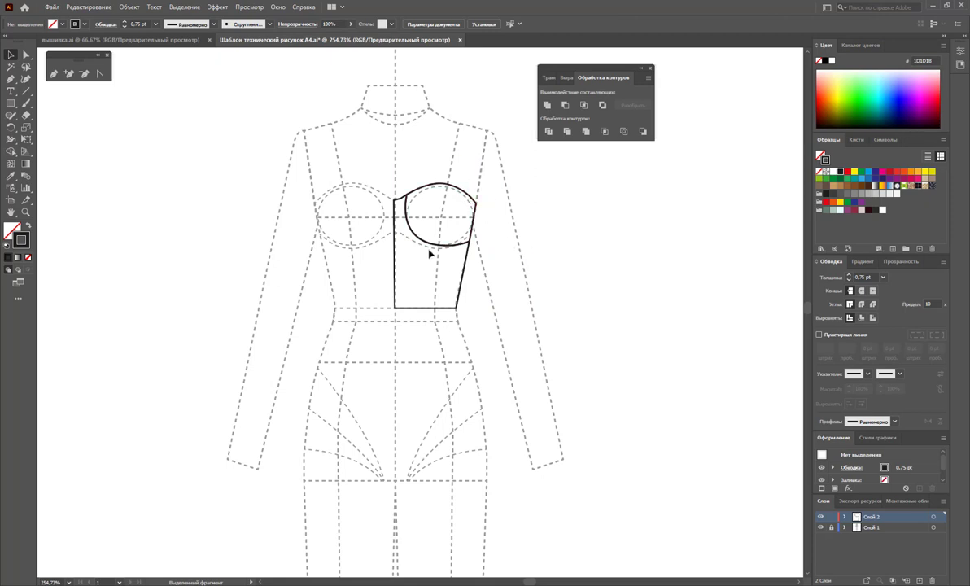
Draw a closed panel shape from the cup curve down past the waistline.
{"action": "left_click", "coordinate": [54, 73]}
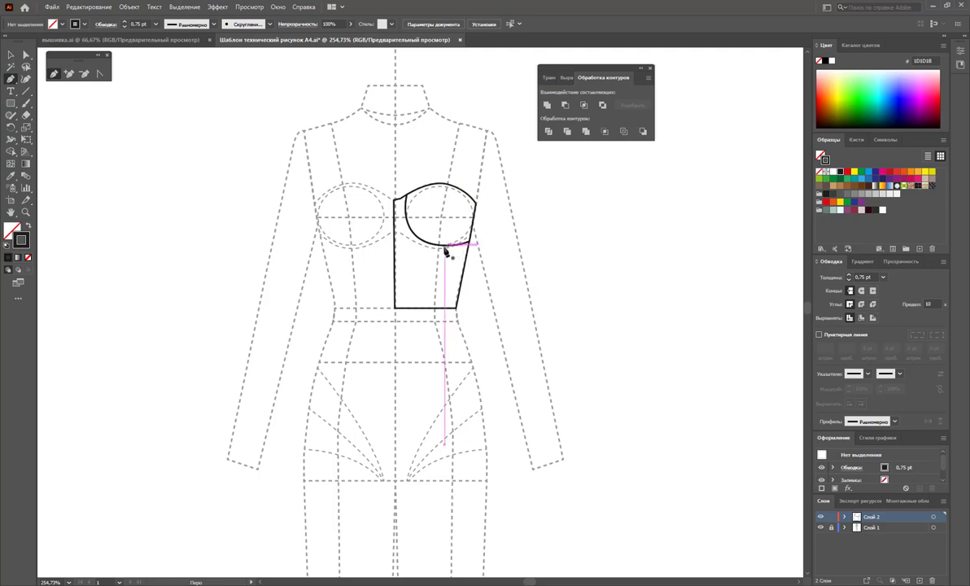
{"action": "left_click", "coordinate": [439, 243]}
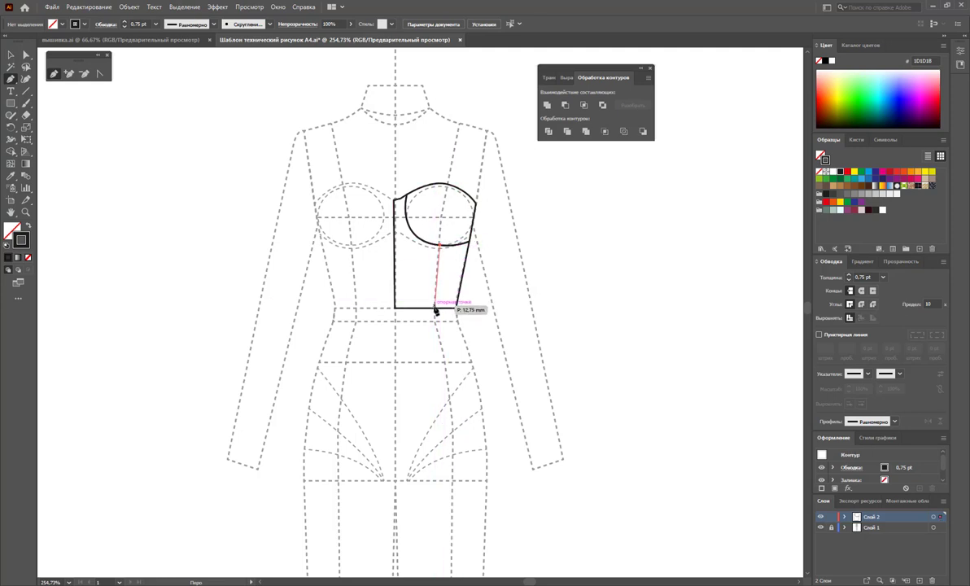
{"action": "left_click", "coordinate": [435, 325]}
{"action": "left_click", "coordinate": [499, 332]}
{"action": "left_click", "coordinate": [516, 254]}
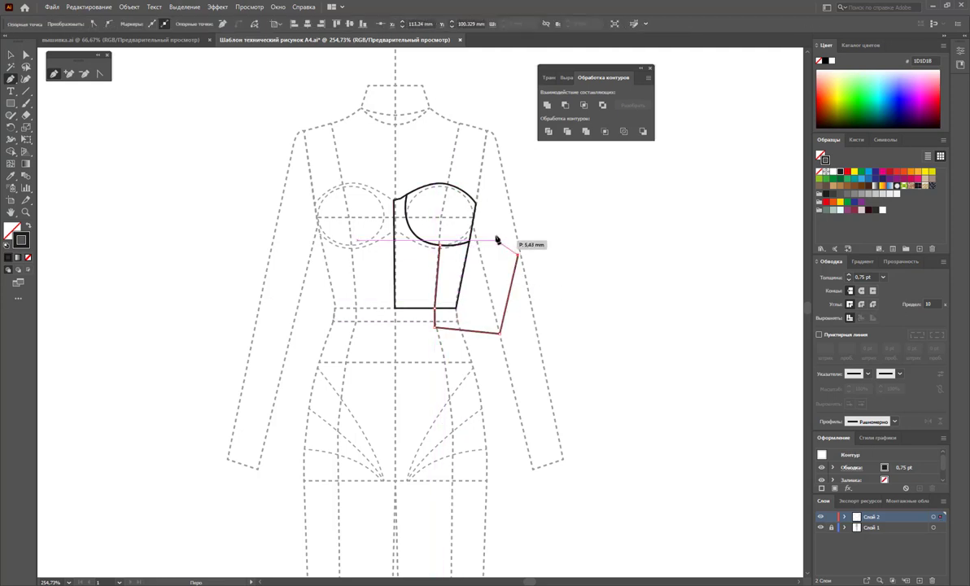
{"action": "left_click", "coordinate": [495, 233]}
{"action": "left_click", "coordinate": [440, 241]}
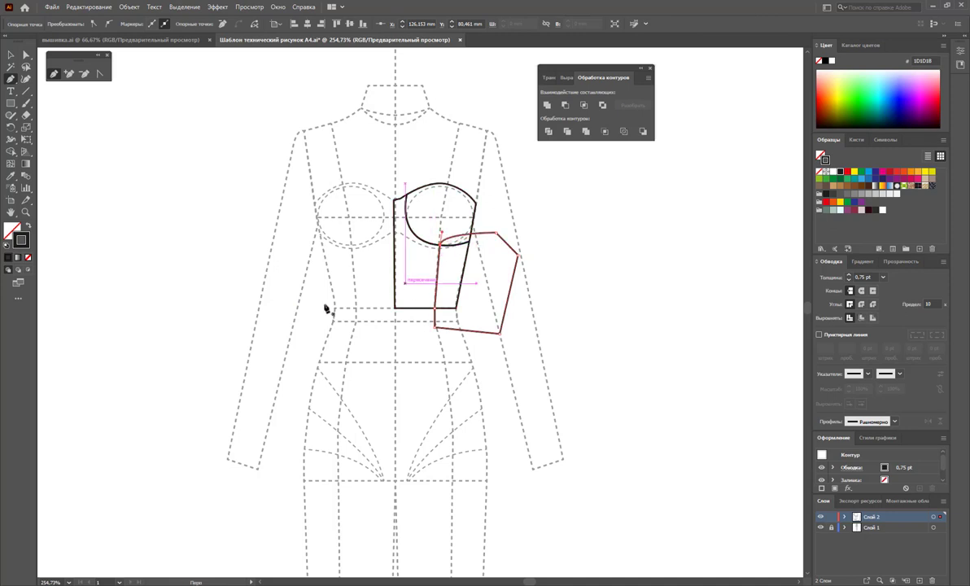
Divide the bodice with the panel shape, ungroup, and remove the part outside the bodice.
{"action": "left_click", "coordinate": [10, 54]}
{"action": "left_click", "coordinate": [575, 298]}
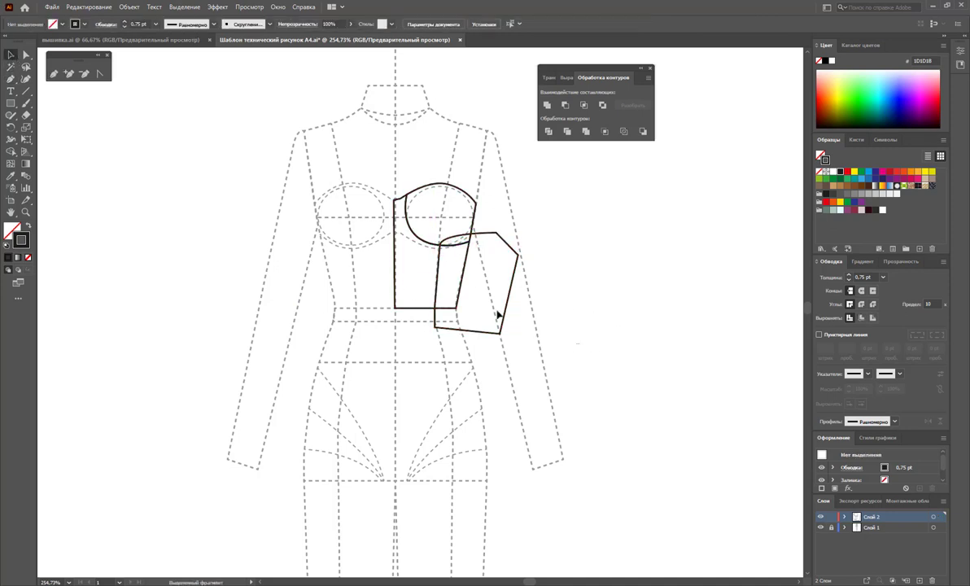
{"action": "left_click_drag", "start_coordinate": [539, 321], "coordinate": [366, 244]}
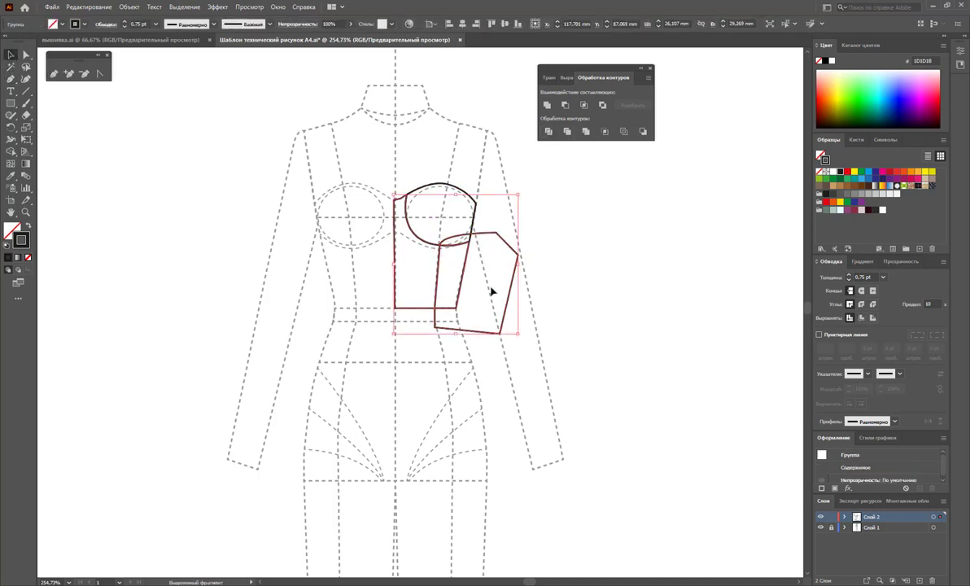
{"action": "right_click", "coordinate": [437, 264]}
{"action": "left_click", "coordinate": [488, 342]}
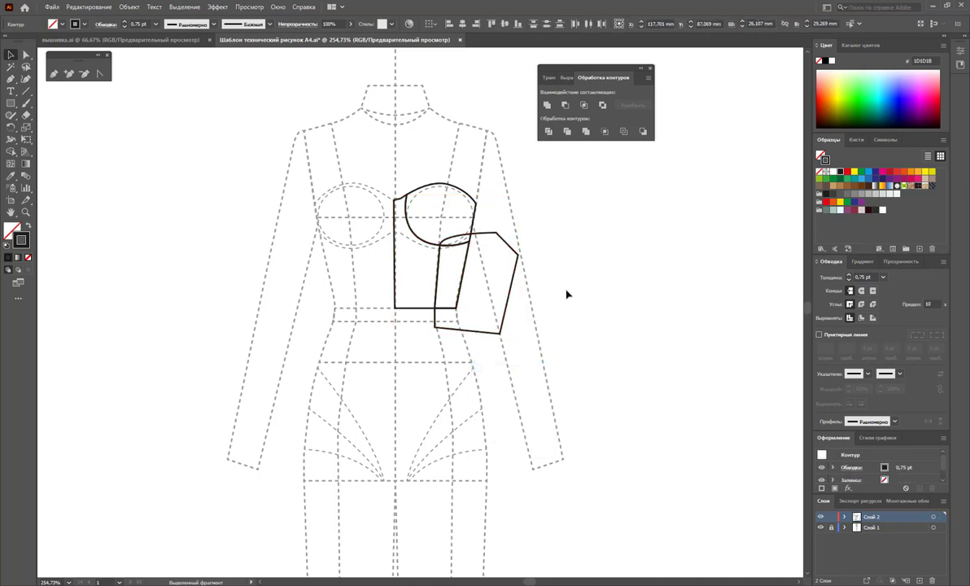
{"action": "left_click", "coordinate": [492, 301], "text": "alt"}
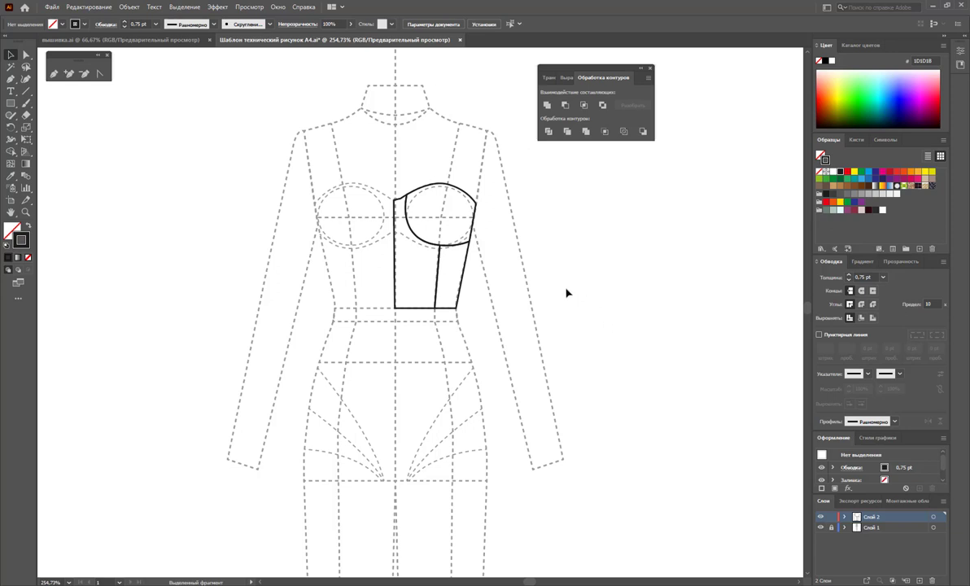
{"action": "left_click", "coordinate": [54, 74]}
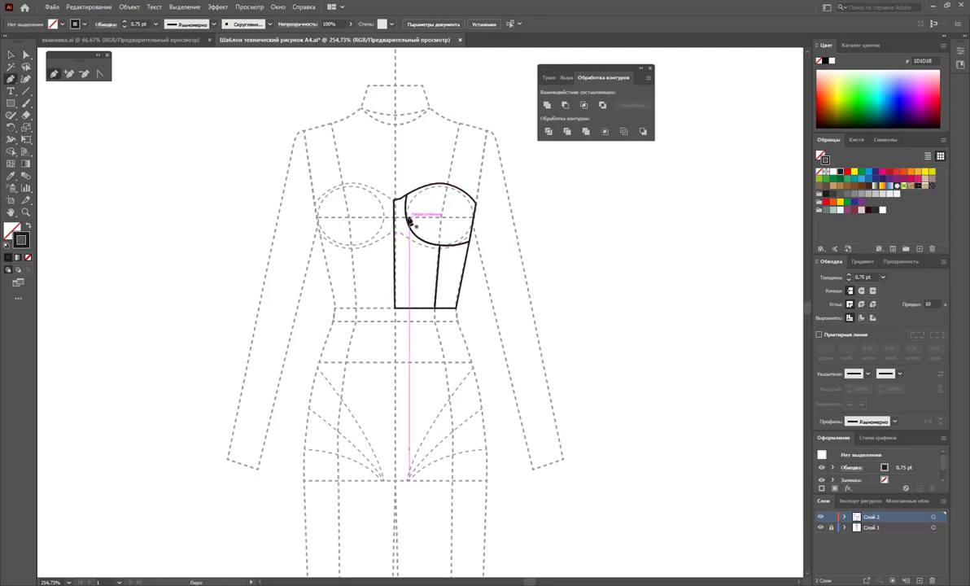
{"action": "left_click", "coordinate": [405, 216]}
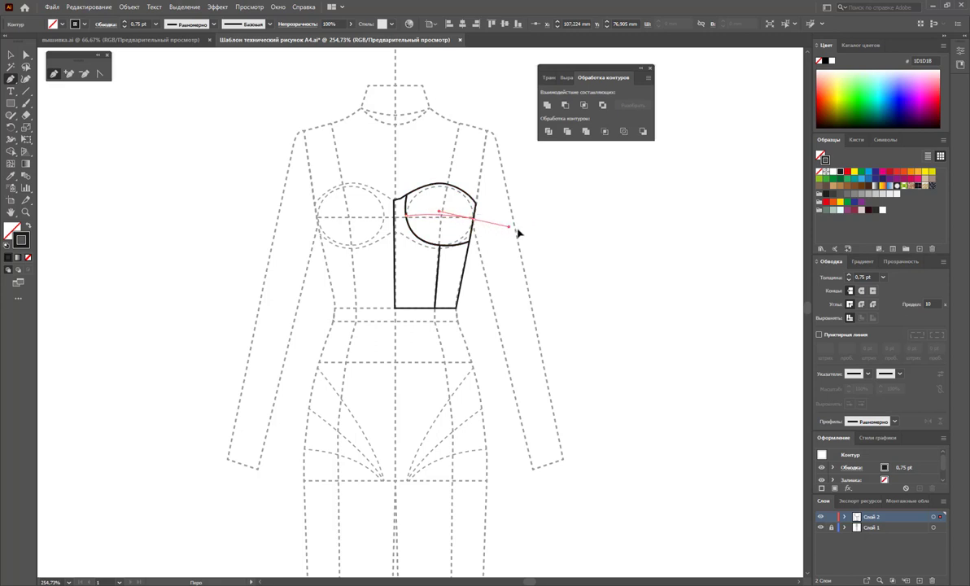
Curve a line across the cup, divide the cup with it, and delete the upper leftover piece.
{"action": "left_click_drag", "start_coordinate": [532, 235], "coordinate": [414, 174]}
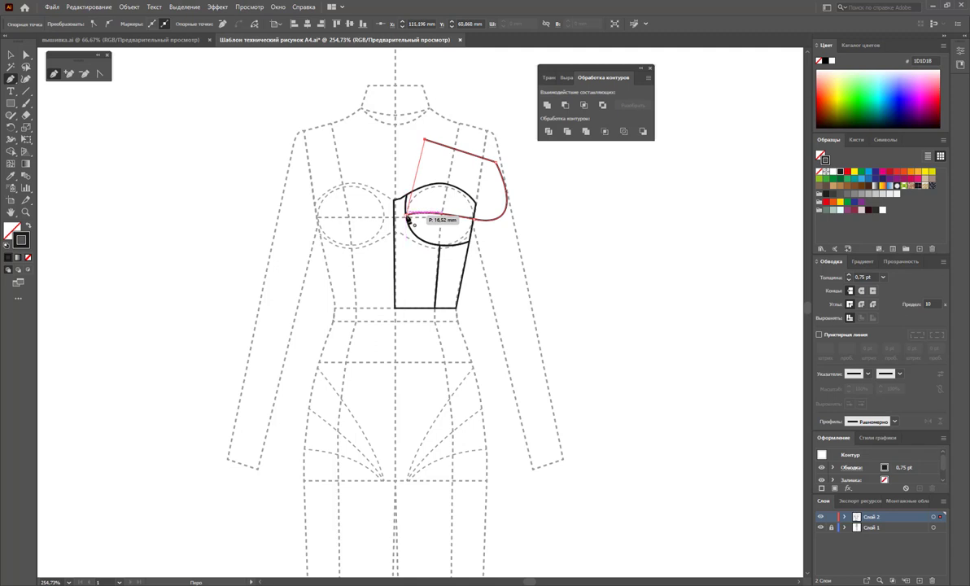
{"action": "left_click_drag", "start_coordinate": [395, 198], "coordinate": [411, 207]}
{"action": "key", "text": "v"}
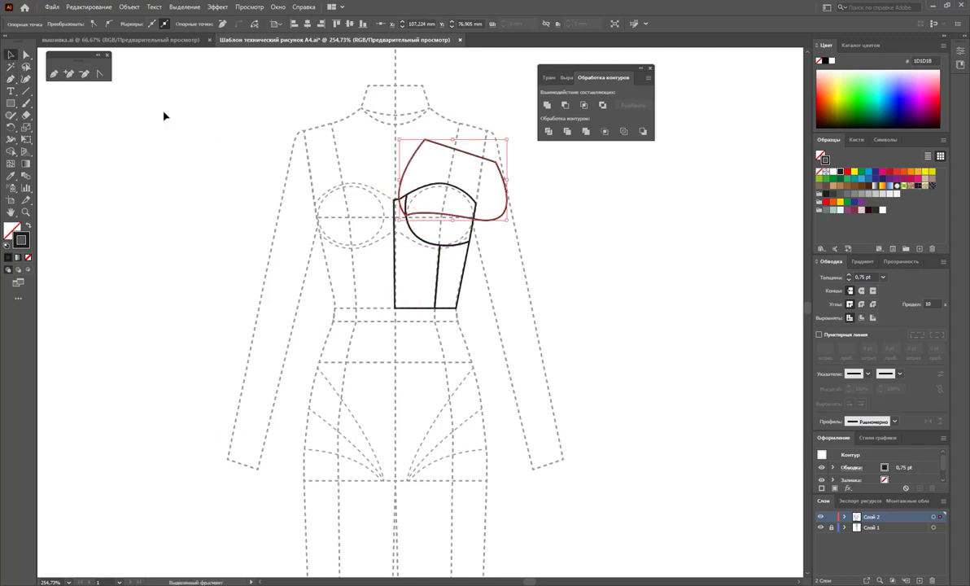
{"action": "left_click", "coordinate": [451, 208], "text": "shift"}
{"action": "key", "text": "ctrl+g"}
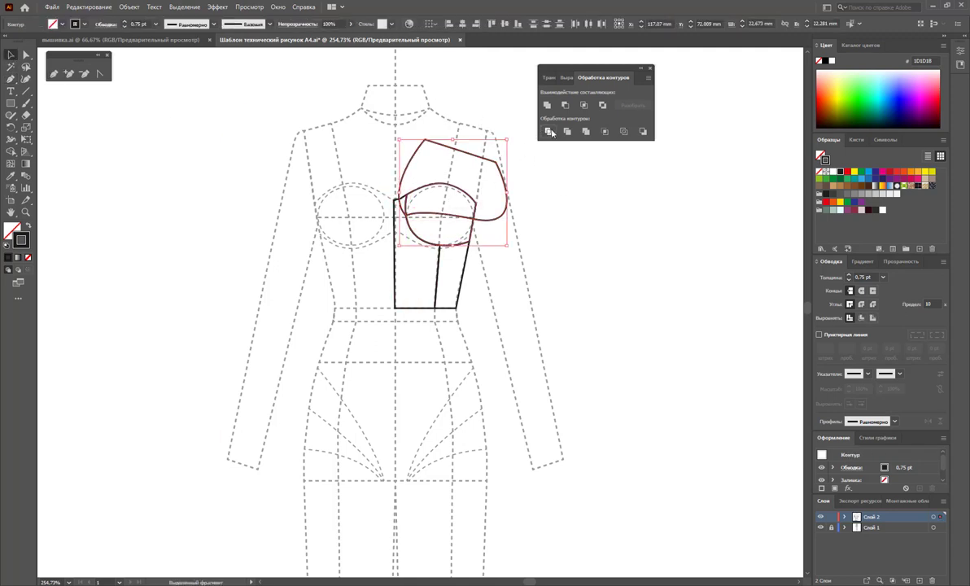
{"action": "right_click", "coordinate": [478, 211]}
{"action": "left_click", "coordinate": [537, 290]}
{"action": "left_click", "coordinate": [528, 269]}
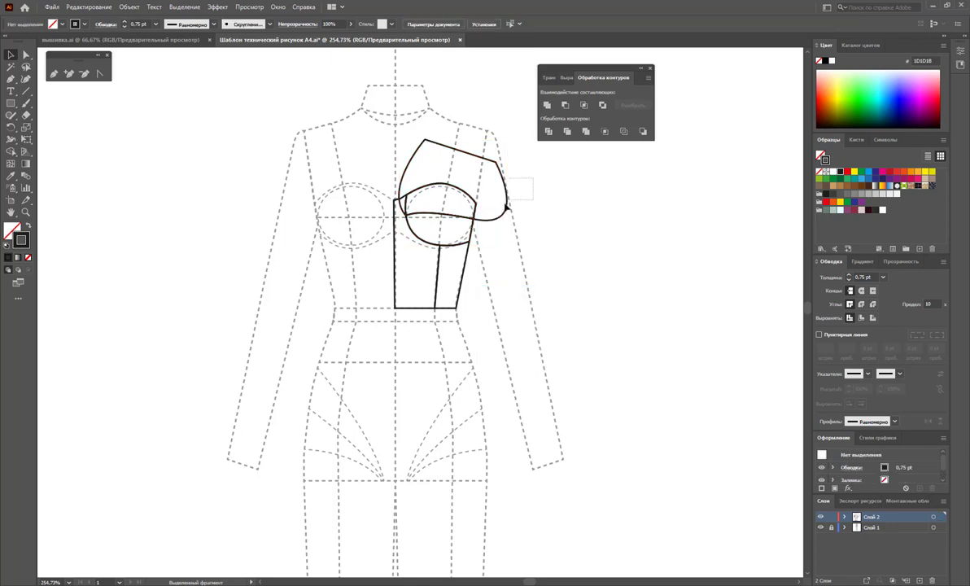
{"action": "key", "text": "Delete"}
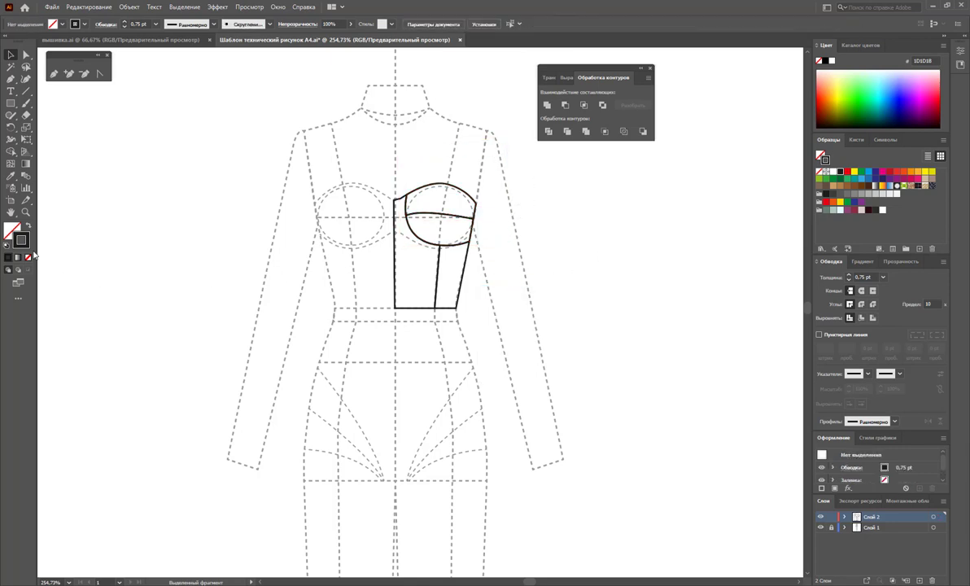
{"action": "left_click", "coordinate": [25, 211]}
Move the bodice side piece out to the right, stretching it taller and slightly wider.
{"action": "left_click", "coordinate": [431, 232]}
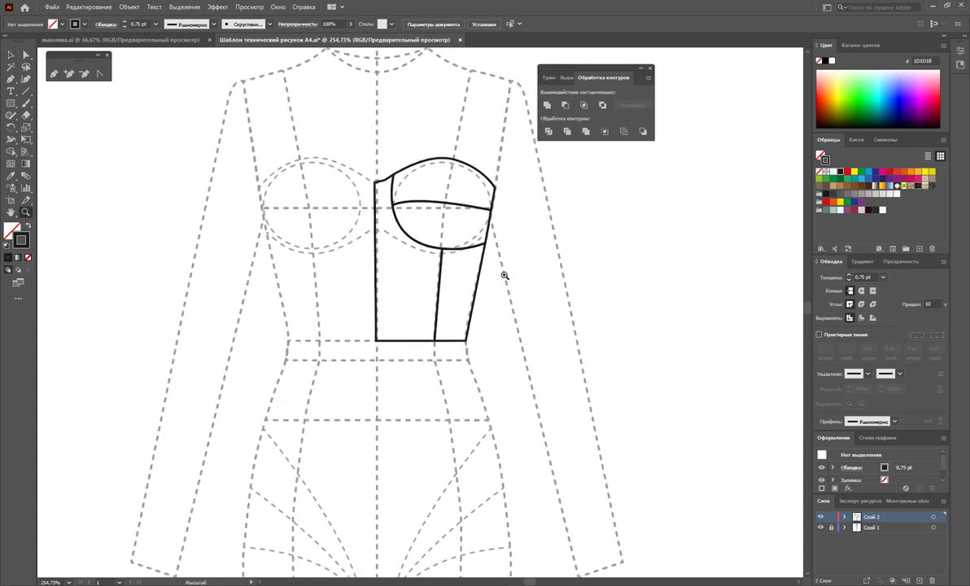
{"action": "left_click_drag", "start_coordinate": [504, 275], "coordinate": [587, 302]}
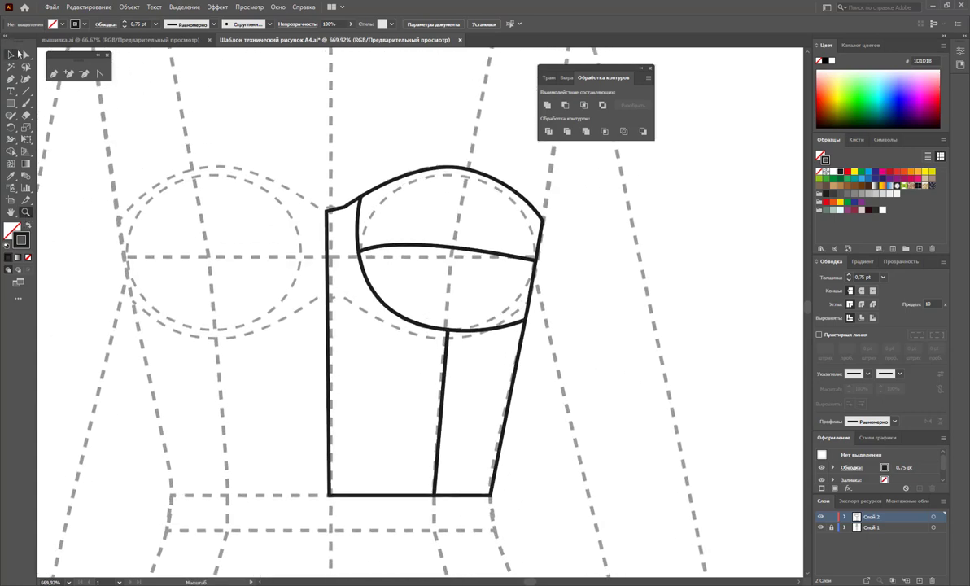
{"action": "left_click", "coordinate": [11, 54]}
{"action": "mouse_move", "coordinate": [389, 309]}
{"action": "left_mouse_down"}
{"action": "mouse_move", "coordinate": [576, 330]}
{"action": "mouse_move", "coordinate": [643, 325]}
{"action": "left_mouse_up"}
{"action": "key", "text": "ctrl+z"}
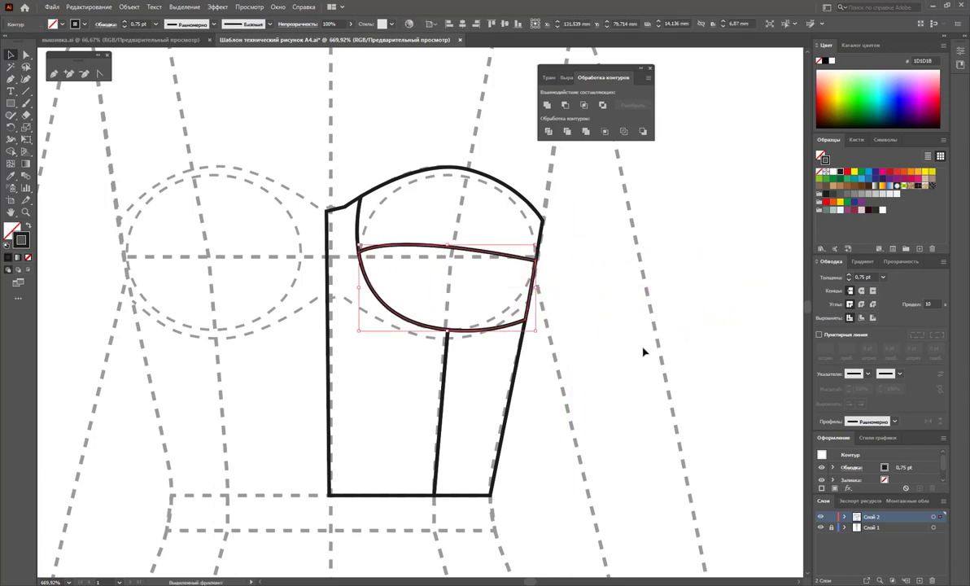
{"action": "left_click", "coordinate": [350, 385]}
{"action": "left_click_drag", "start_coordinate": [329, 361], "coordinate": [602, 378]}
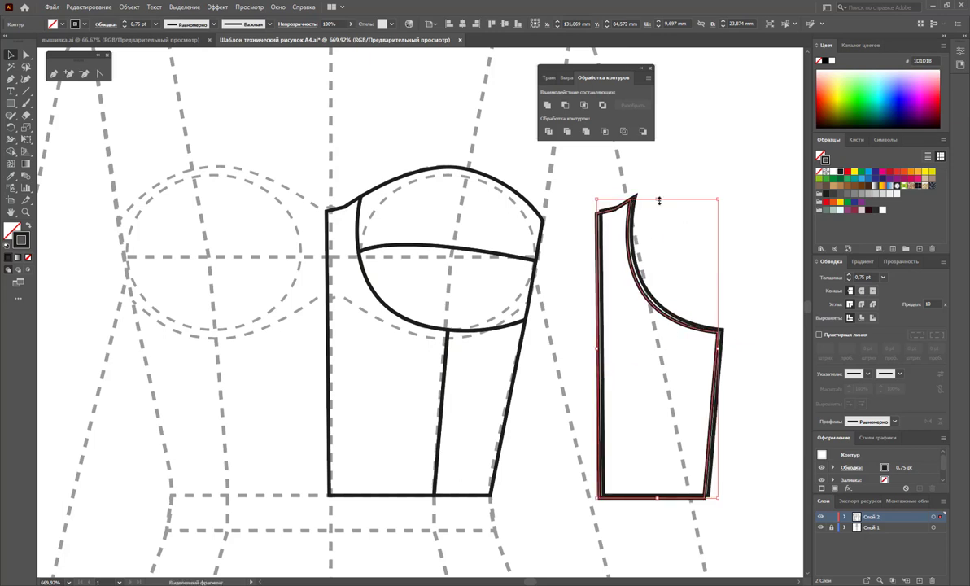
{"action": "left_click_drag", "start_coordinate": [658, 200], "coordinate": [659, 195]}
{"action": "left_click_drag", "start_coordinate": [659, 498], "coordinate": [659, 517]}
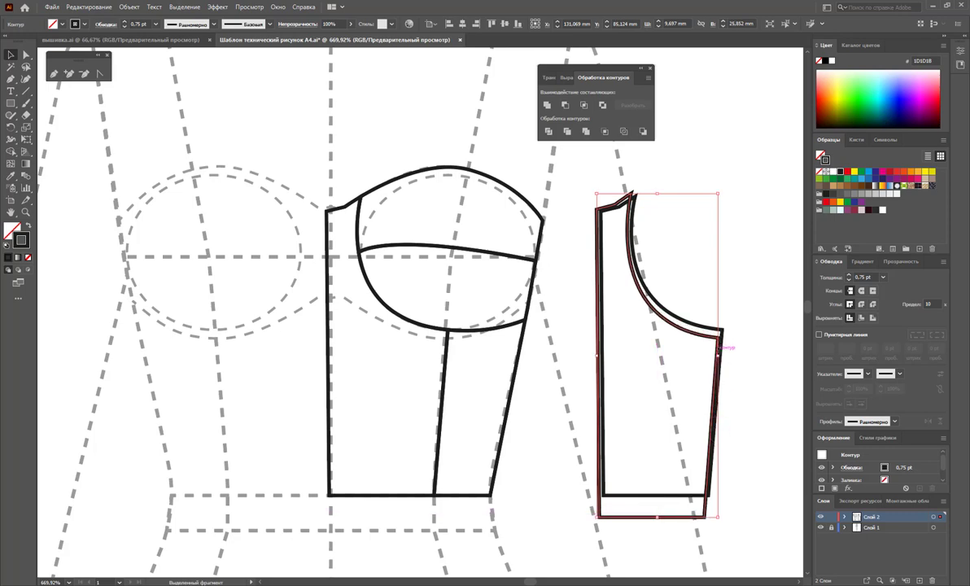
{"action": "left_click_drag", "start_coordinate": [717, 353], "coordinate": [726, 354]}
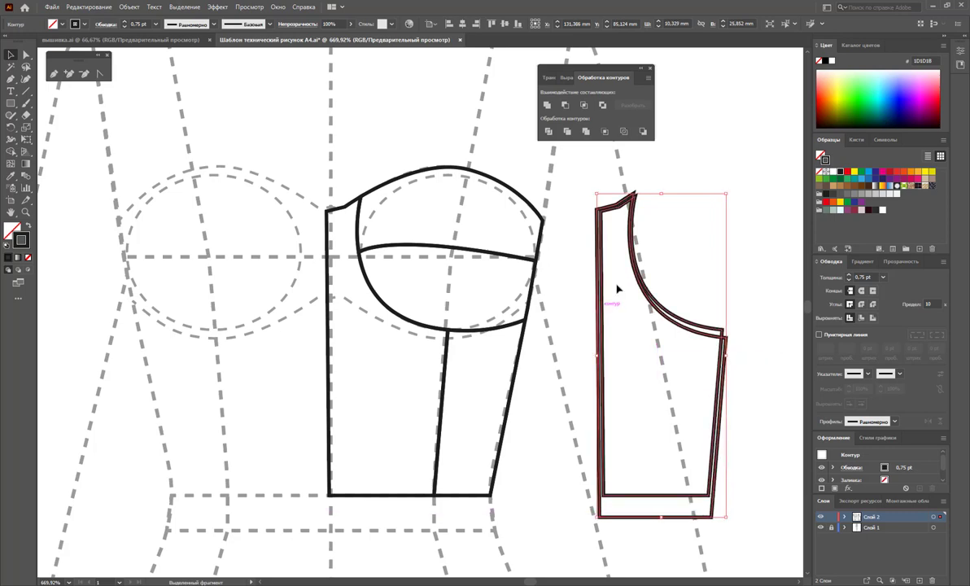
Reshape the side piece's top tip and lower the thin inner line's left end.
{"action": "left_click", "coordinate": [27, 54]}
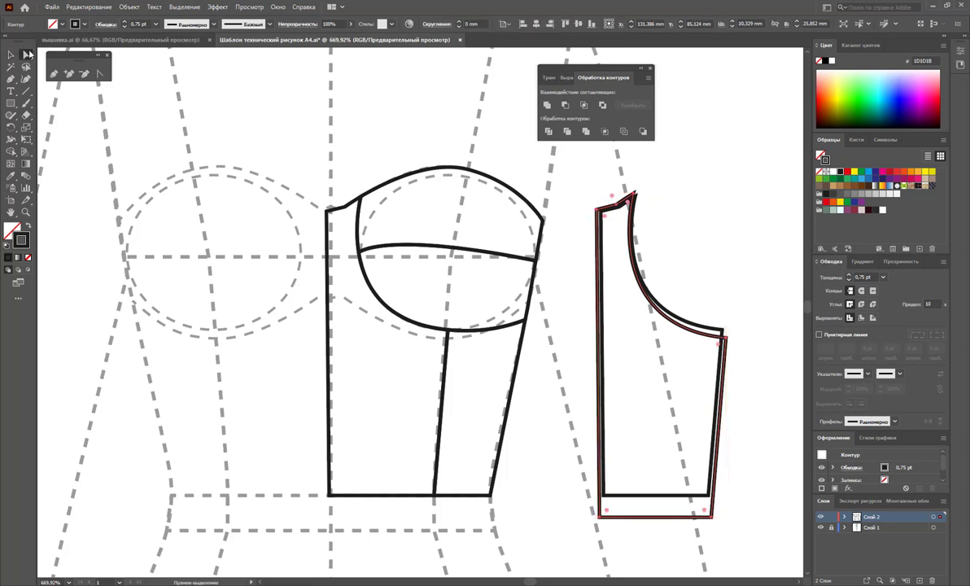
{"action": "left_click_drag", "start_coordinate": [587, 175], "coordinate": [642, 196]}
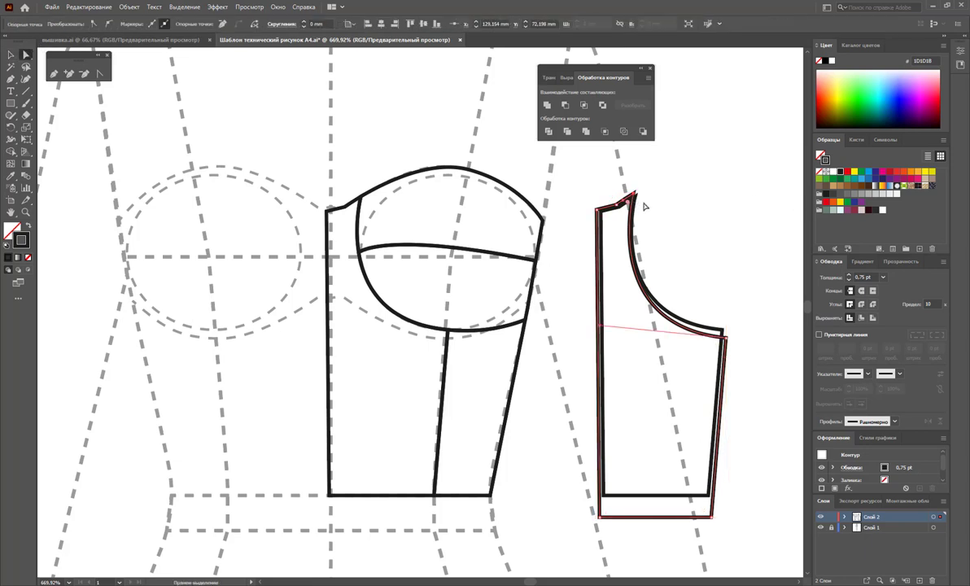
{"action": "key", "text": "Left"}
{"action": "key", "text": "Left"}
{"action": "key", "text": "Right"}
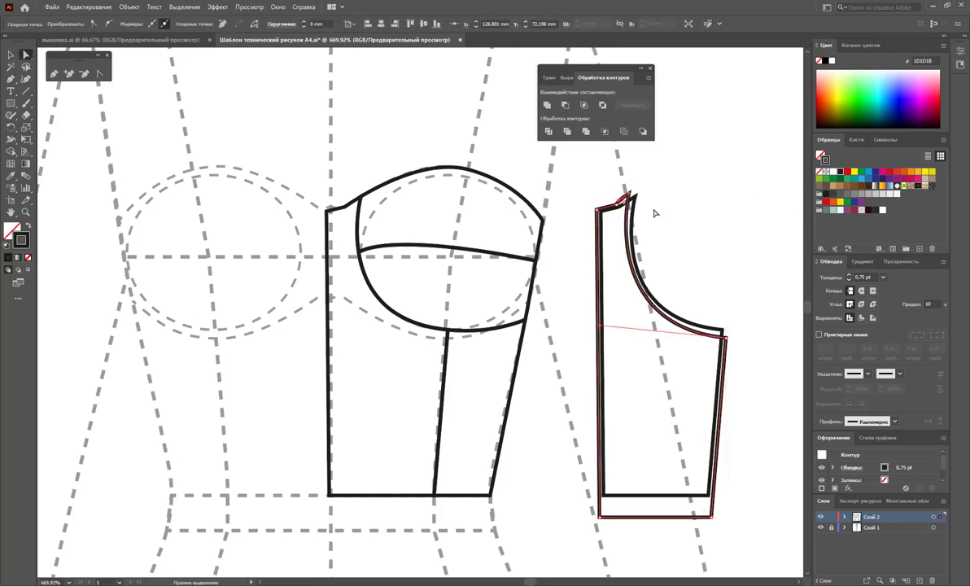
{"action": "key", "text": "Down"}
{"action": "key", "text": "Down"}
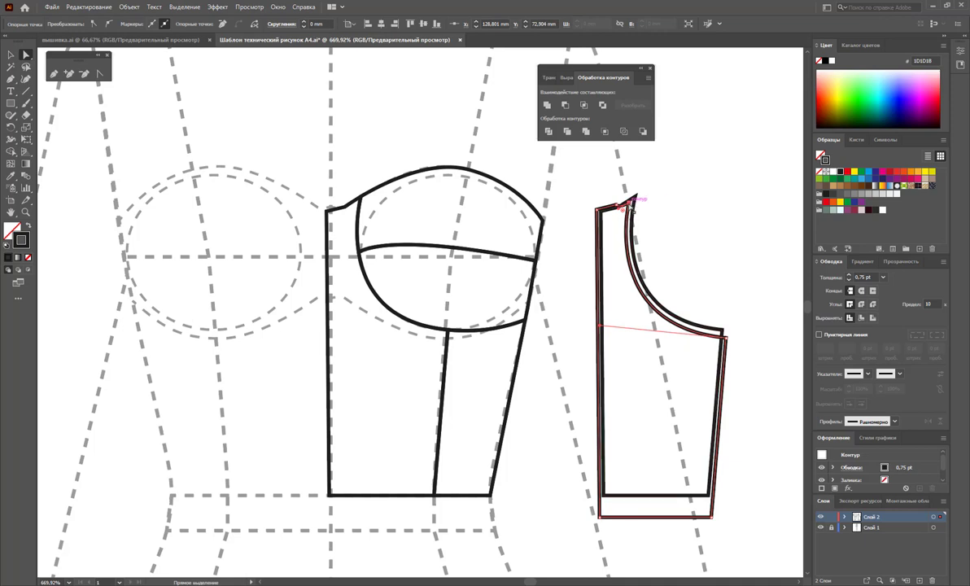
{"action": "left_click_drag", "start_coordinate": [626, 204], "coordinate": [623, 197]}
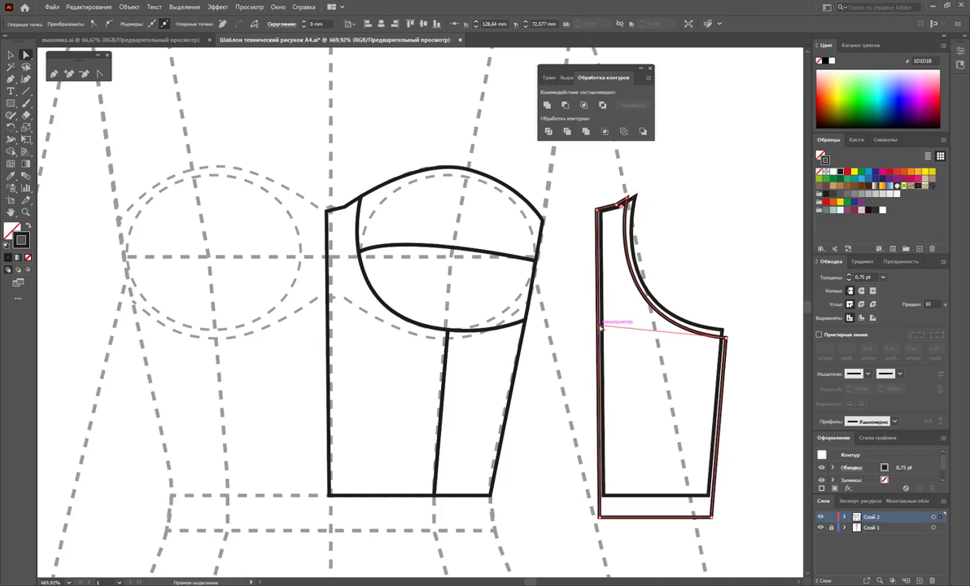
{"action": "left_click_drag", "start_coordinate": [600, 326], "coordinate": [601, 334]}
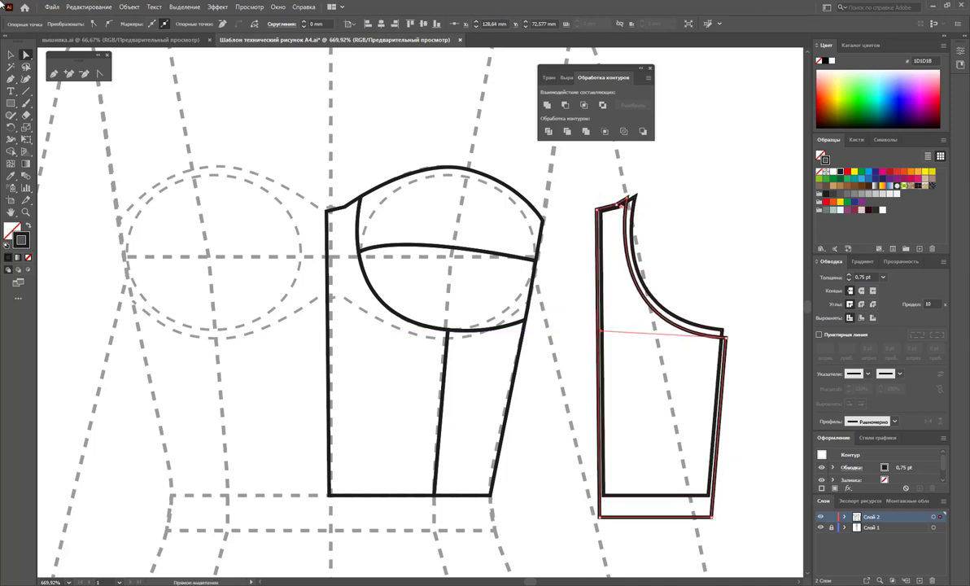
Ungroup the outlines, delete the outer one, and lay the armhole band on the cup seam.
{"action": "left_click", "coordinate": [11, 55]}
{"action": "left_click", "coordinate": [595, 264]}
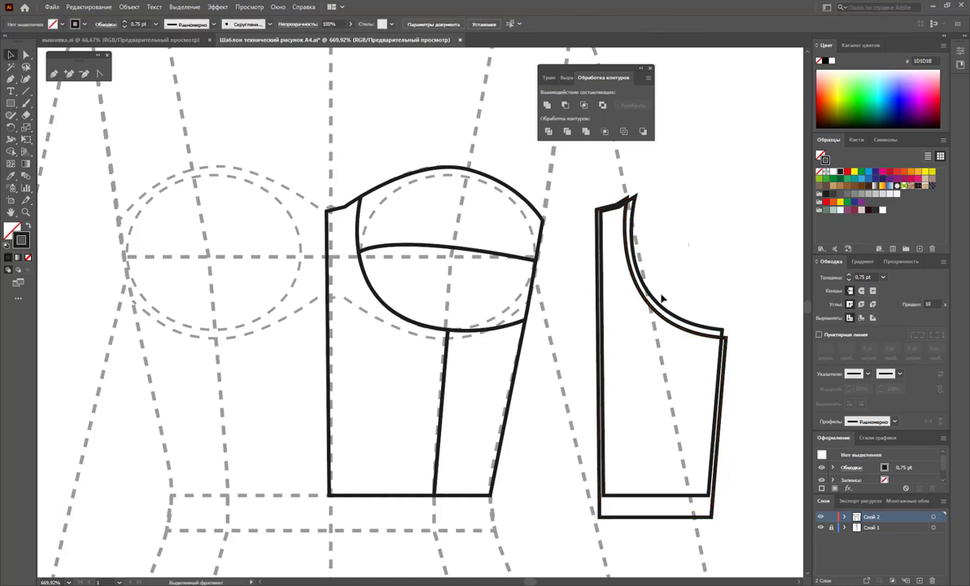
{"action": "left_click_drag", "start_coordinate": [676, 255], "coordinate": [580, 150]}
{"action": "right_click", "coordinate": [620, 311]}
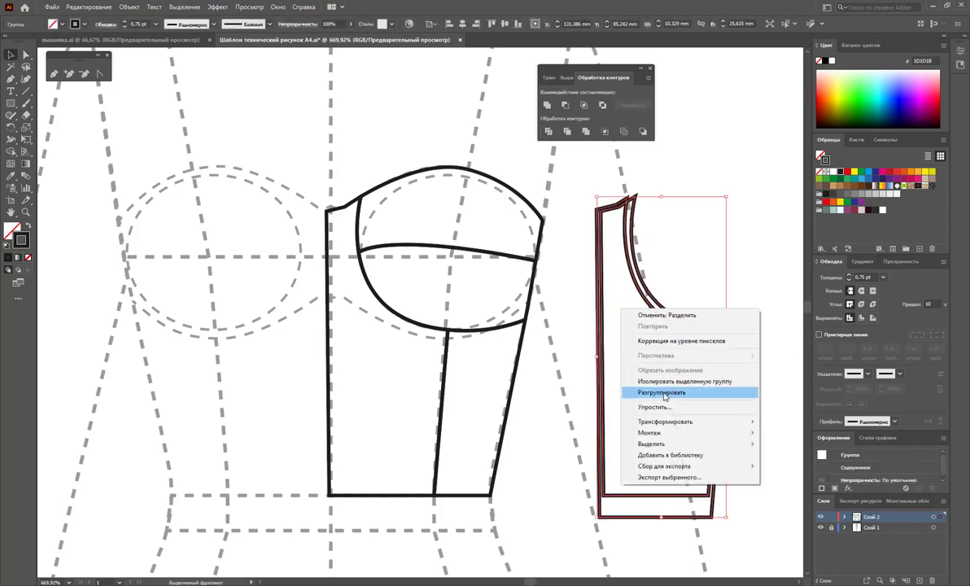
{"action": "left_click", "coordinate": [660, 392]}
{"action": "left_click", "coordinate": [591, 199]}
{"action": "key", "text": "Up"}
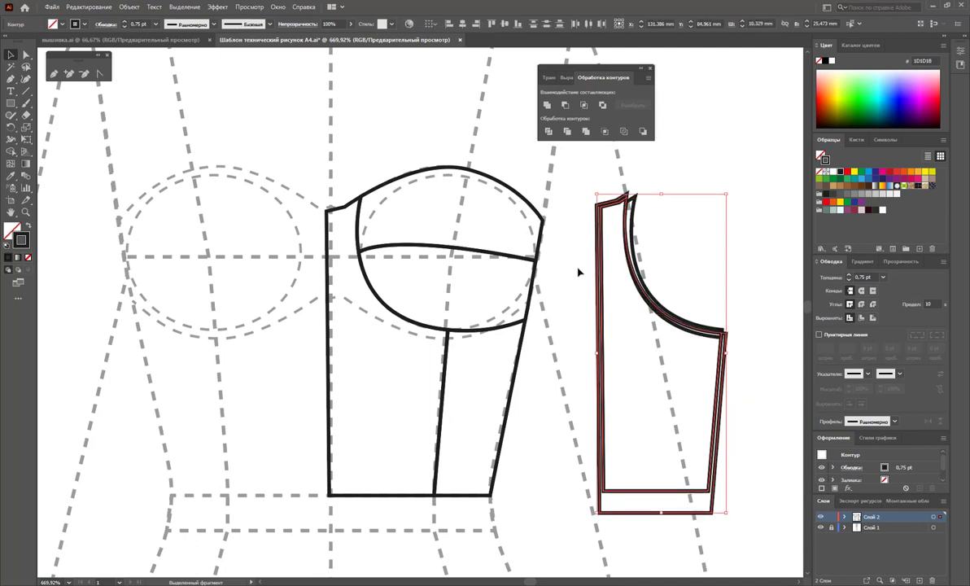
{"action": "key", "text": "Delete"}
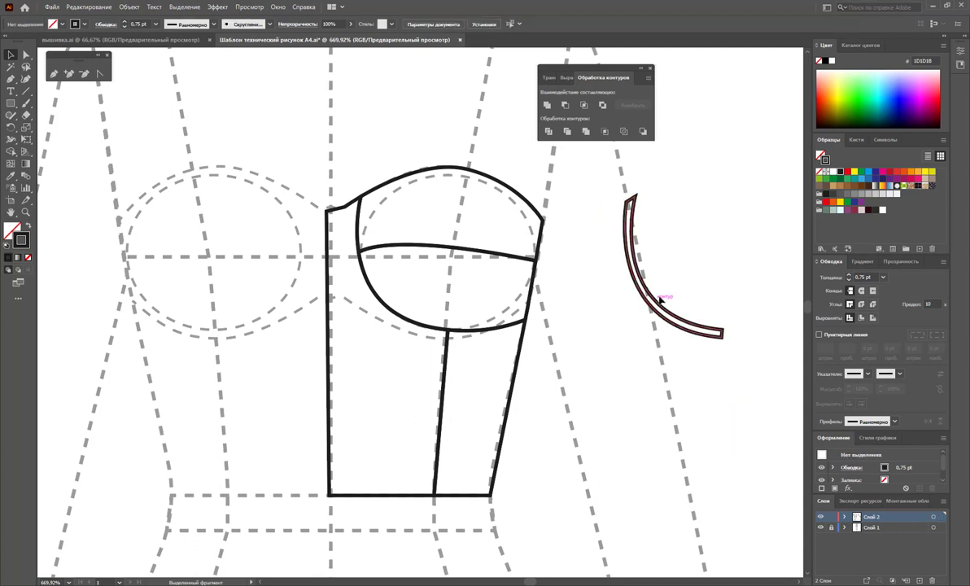
{"action": "left_click_drag", "start_coordinate": [658, 305], "coordinate": [381, 306]}
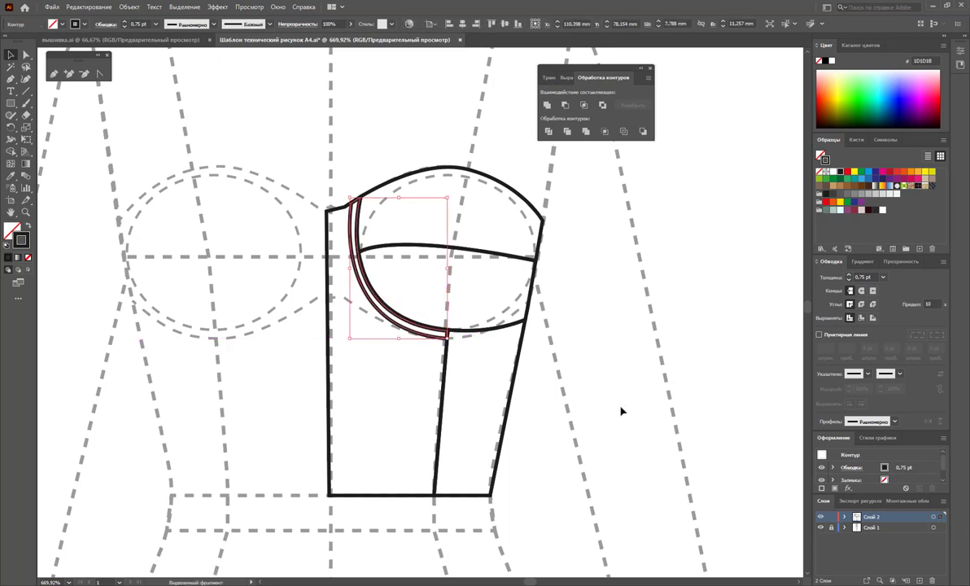
{"action": "left_click", "coordinate": [484, 358]}
Extend the band along the cup's lower edge to the side seam as a narrow closed path.
{"action": "left_click", "coordinate": [53, 73]}
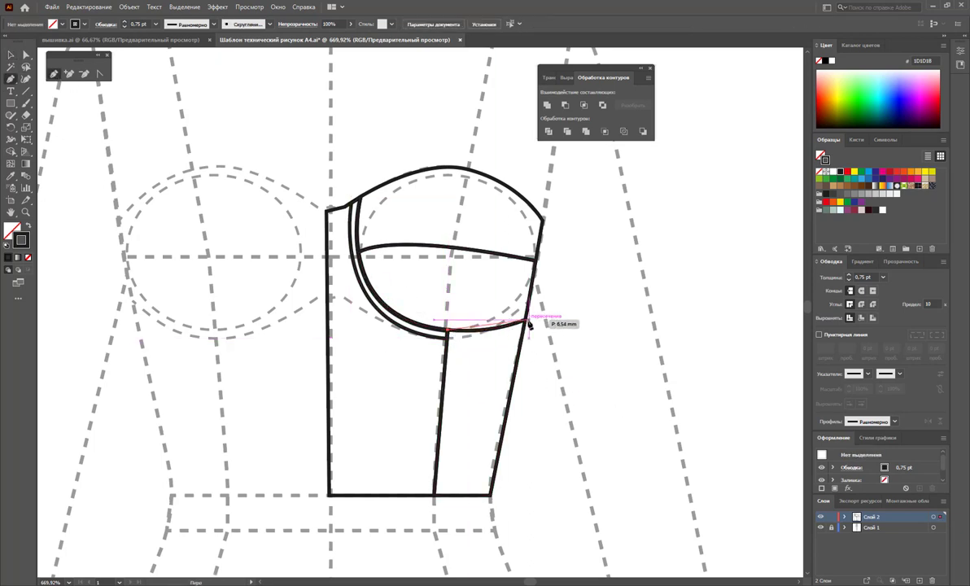
{"action": "left_click", "coordinate": [453, 338]}
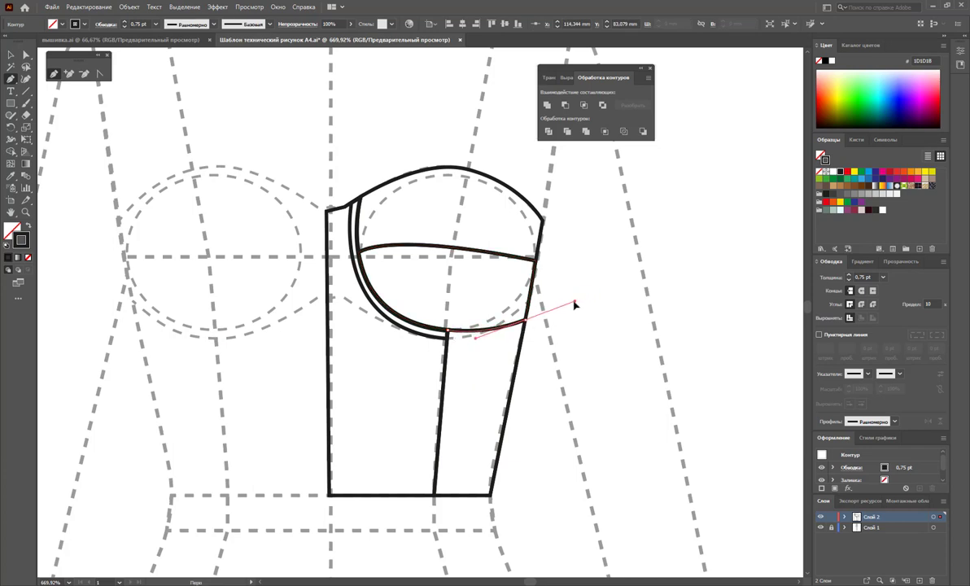
{"action": "left_click", "coordinate": [525, 325]}
{"action": "left_click_drag", "start_coordinate": [524, 328], "coordinate": [453, 335]}
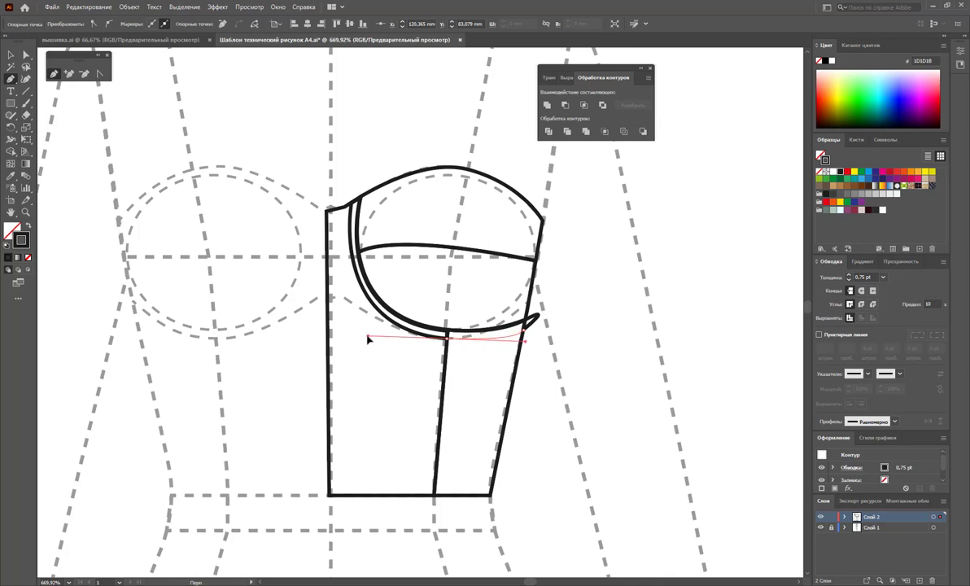
{"action": "left_click_drag", "start_coordinate": [446, 334], "coordinate": [367, 335]}
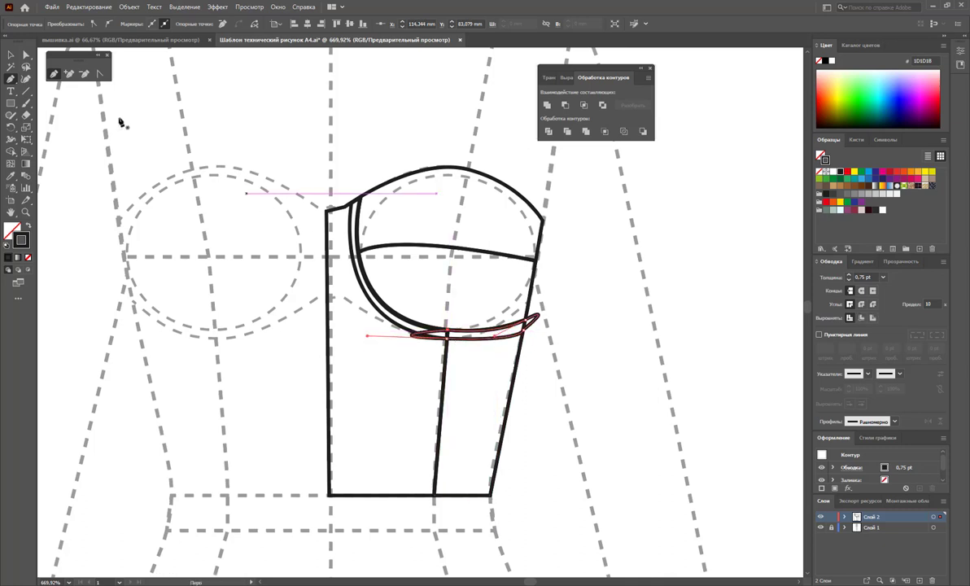
Convert the band's end and curved tip anchors into sharp, straight ends.
{"action": "left_click", "coordinate": [100, 74]}
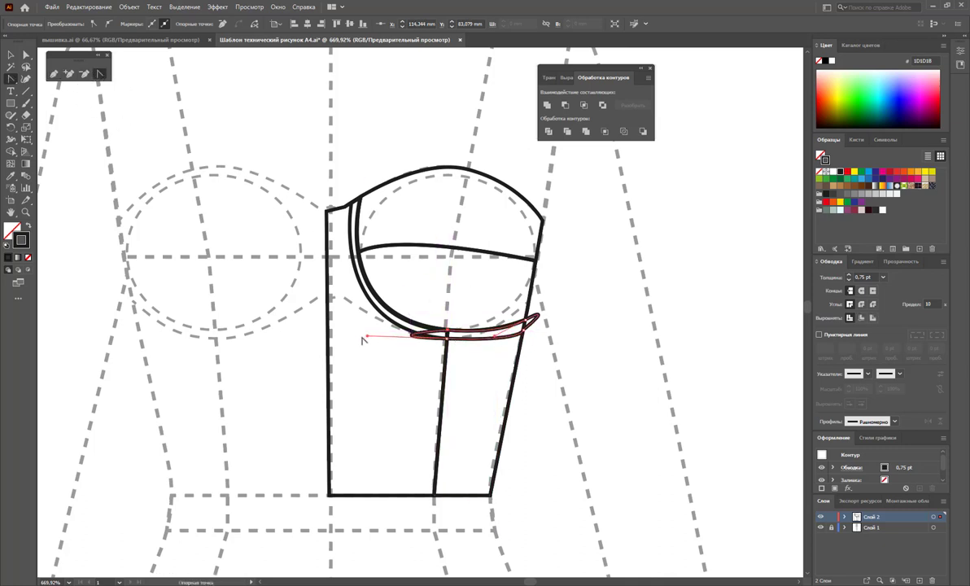
{"action": "left_click_drag", "start_coordinate": [367, 335], "coordinate": [446, 334]}
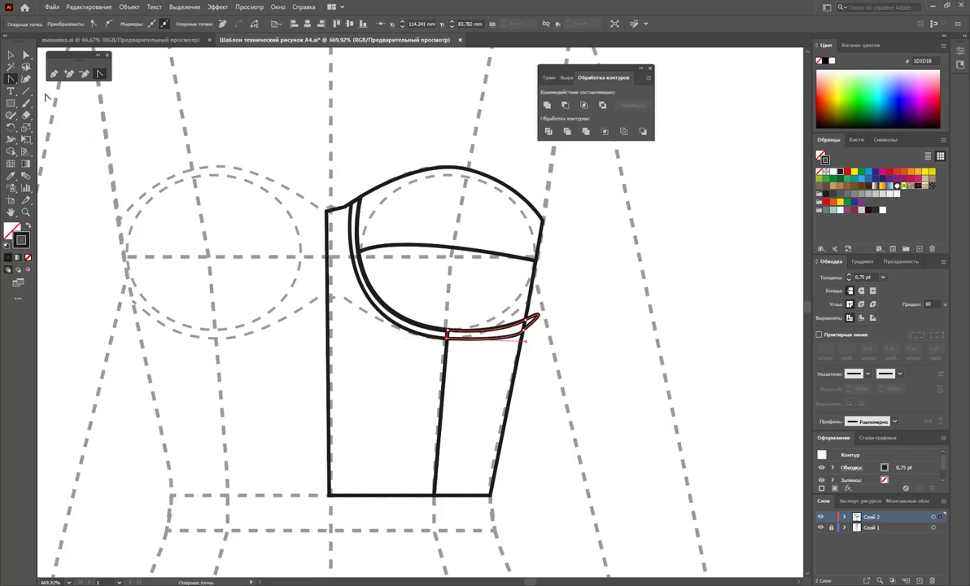
{"action": "left_click", "coordinate": [24, 56]}
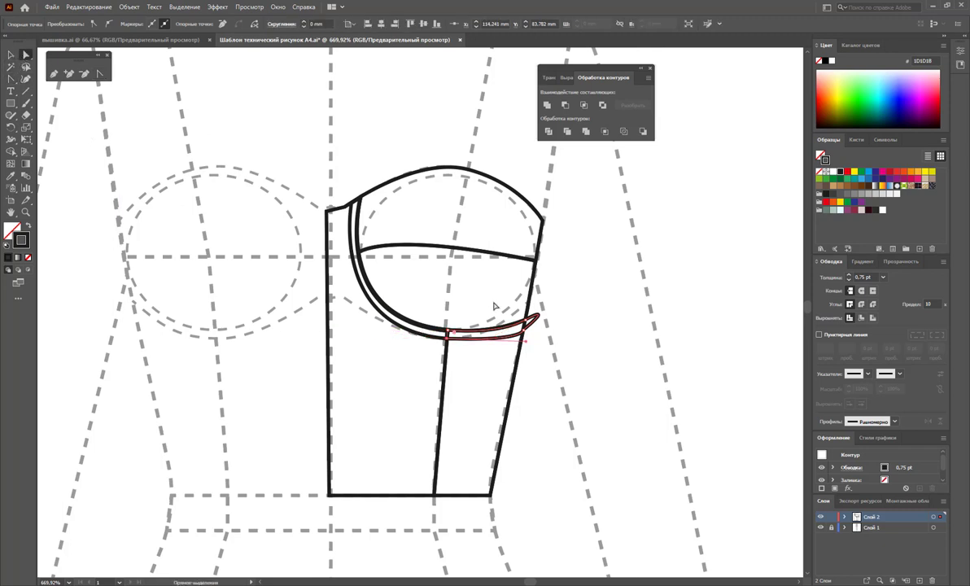
{"action": "left_click", "coordinate": [537, 319]}
{"action": "left_click", "coordinate": [98, 73]}
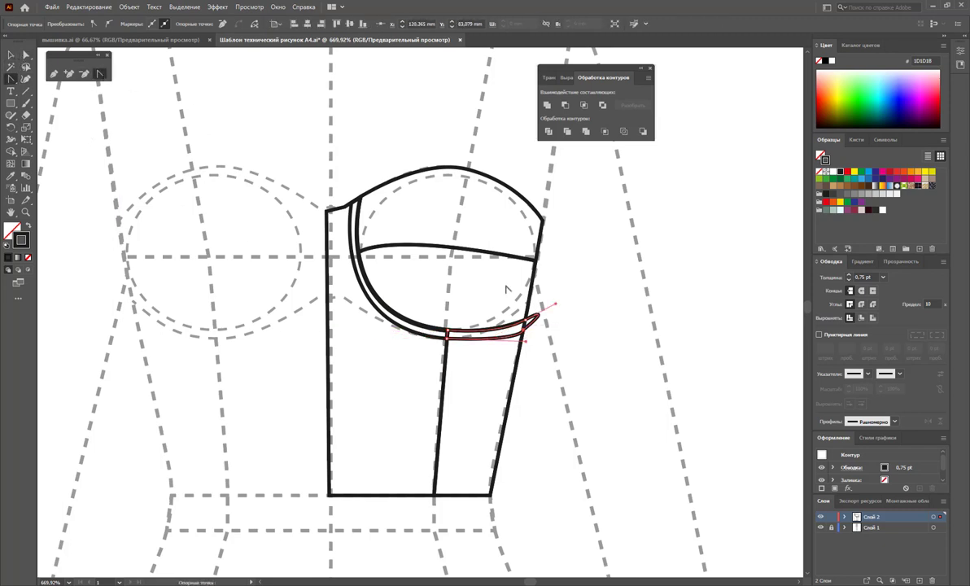
{"action": "left_click", "coordinate": [556, 305]}
{"action": "left_click", "coordinate": [27, 54]}
{"action": "left_click", "coordinate": [598, 375]}
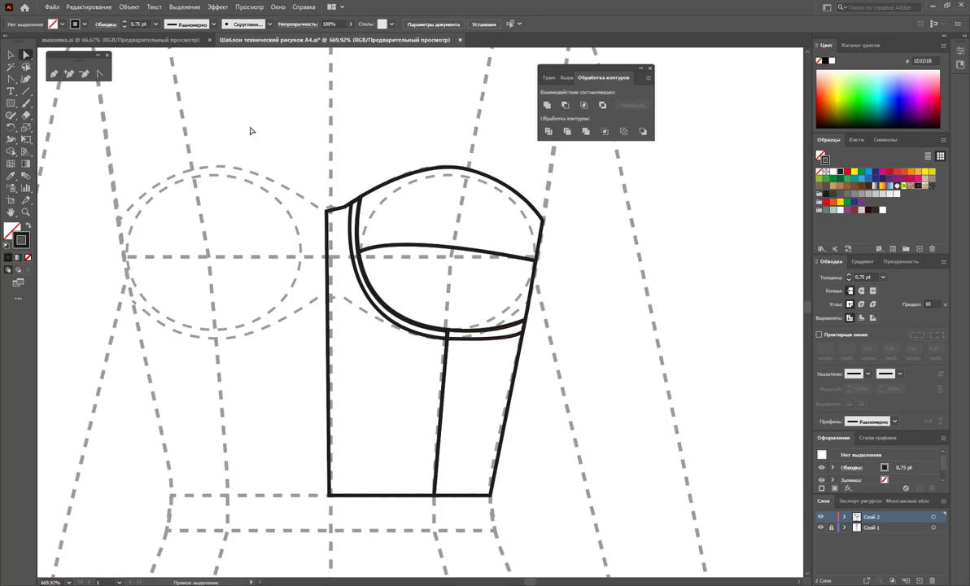
Place a copy of the upper cup piece to the right and enlarge it.
{"action": "left_click_drag", "start_coordinate": [465, 166], "coordinate": [584, 173]}
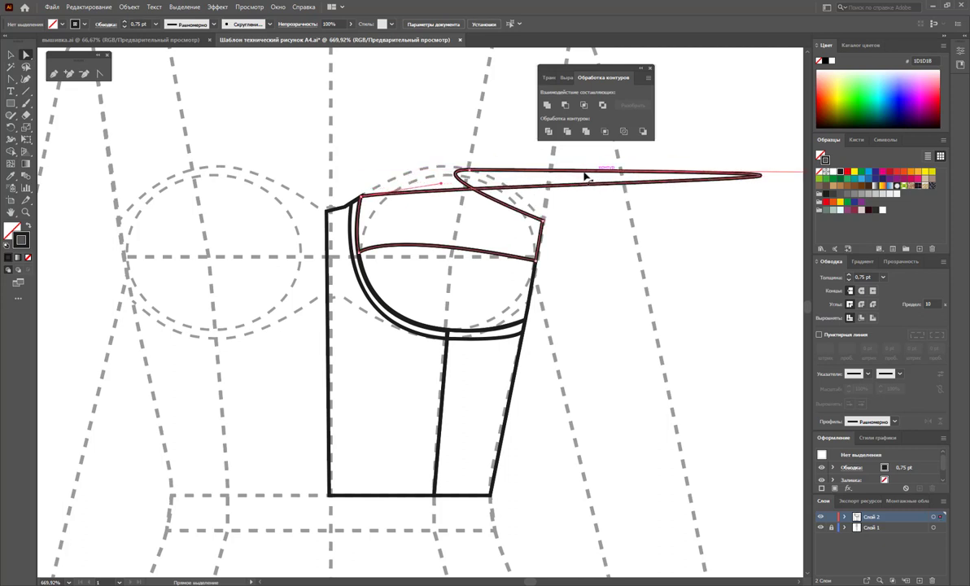
{"action": "key", "text": "ctrl+z"}
{"action": "key", "text": "v"}
{"action": "left_click", "coordinate": [476, 119]}
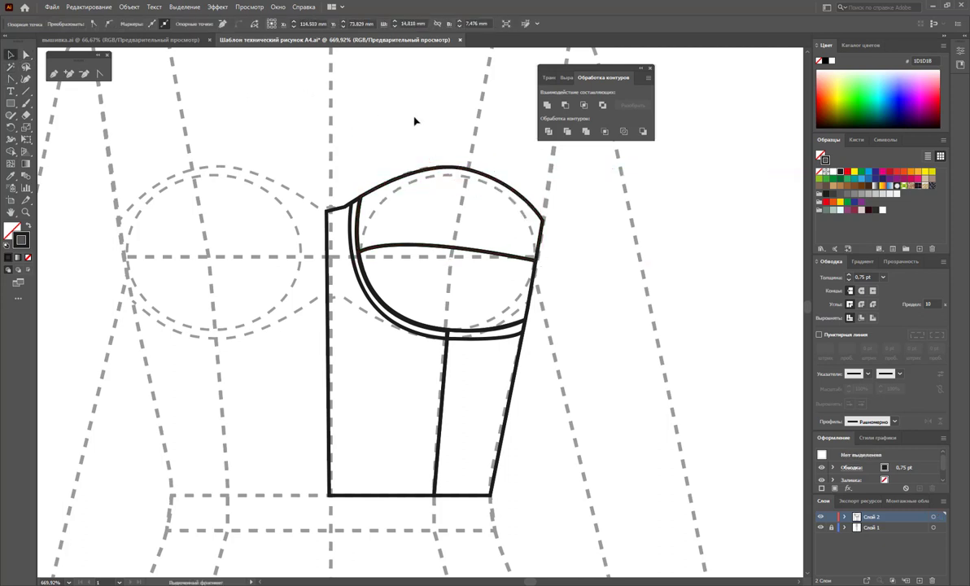
{"action": "mouse_move", "coordinate": [415, 170]}
{"action": "left_mouse_down"}
{"action": "mouse_move", "coordinate": [651, 176]}
{"action": "mouse_move", "coordinate": [650, 168]}
{"action": "left_mouse_up"}
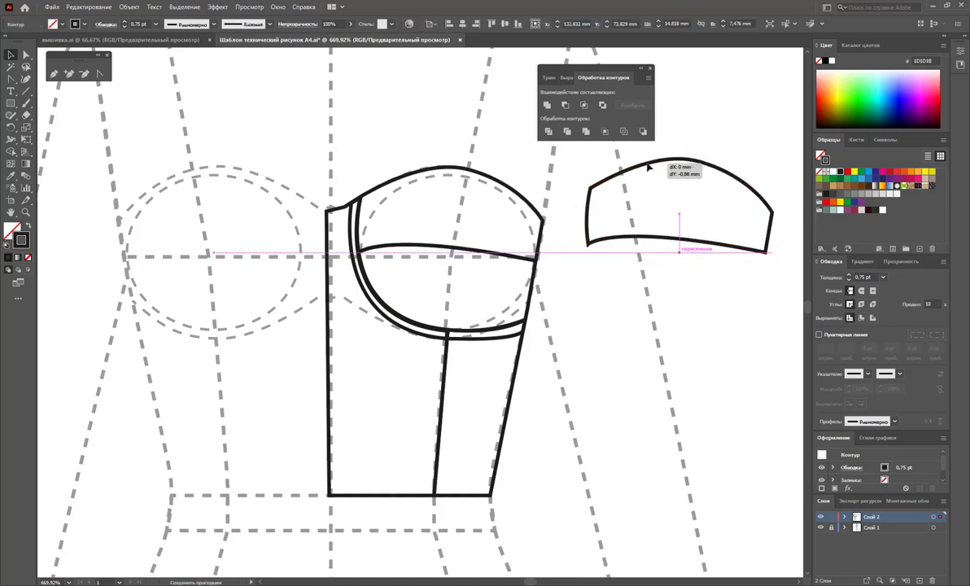
{"action": "left_click_drag", "start_coordinate": [586, 205], "coordinate": [581, 205]}
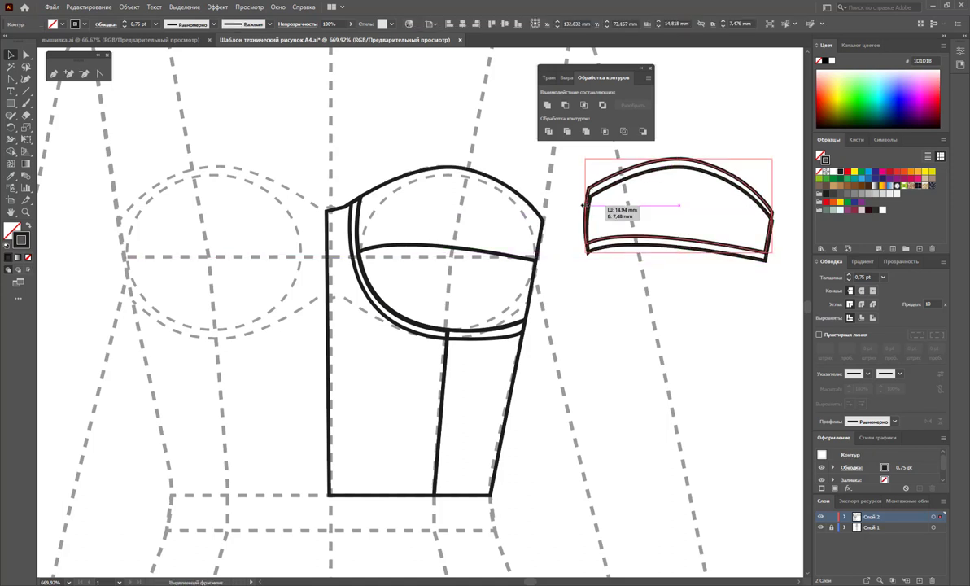
{"action": "left_click_drag", "start_coordinate": [774, 205], "coordinate": [779, 210]}
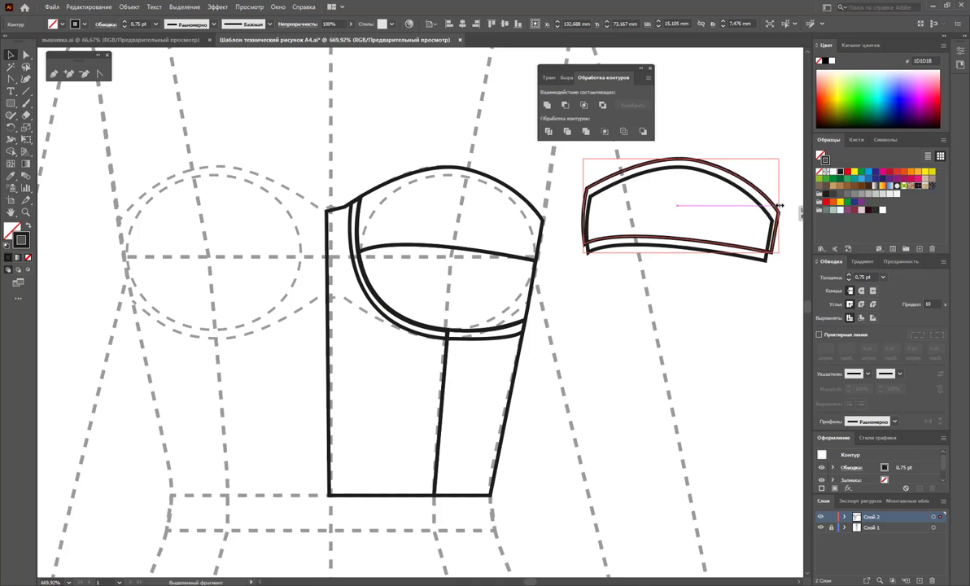
{"action": "left_click", "coordinate": [729, 296]}
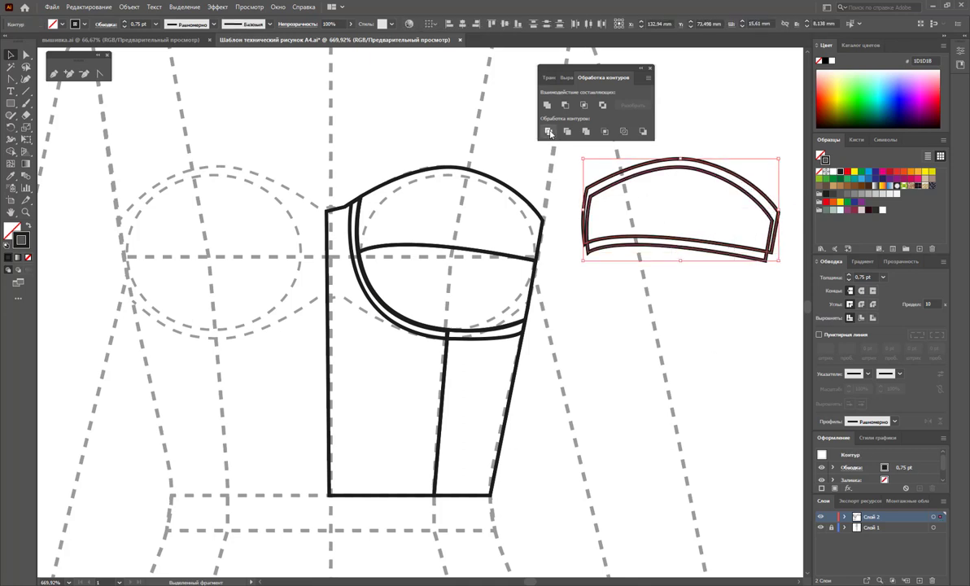
Ungroup the copied cup piece and delete its upper curves, leaving the bottom strip.
{"action": "left_click", "coordinate": [635, 214]}
{"action": "right_click", "coordinate": [635, 213]}
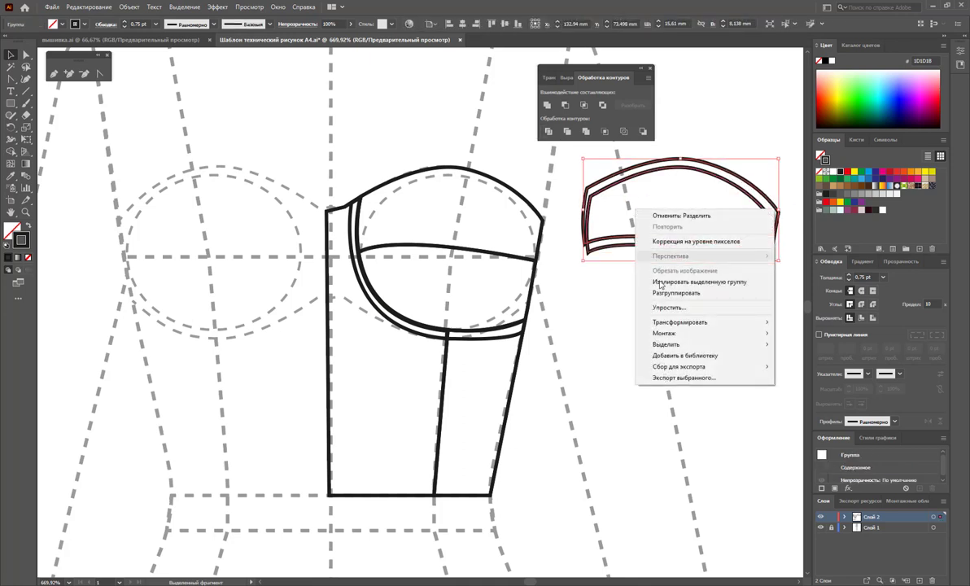
{"action": "left_click", "coordinate": [651, 286]}
{"action": "left_click_drag", "start_coordinate": [739, 132], "coordinate": [695, 192]}
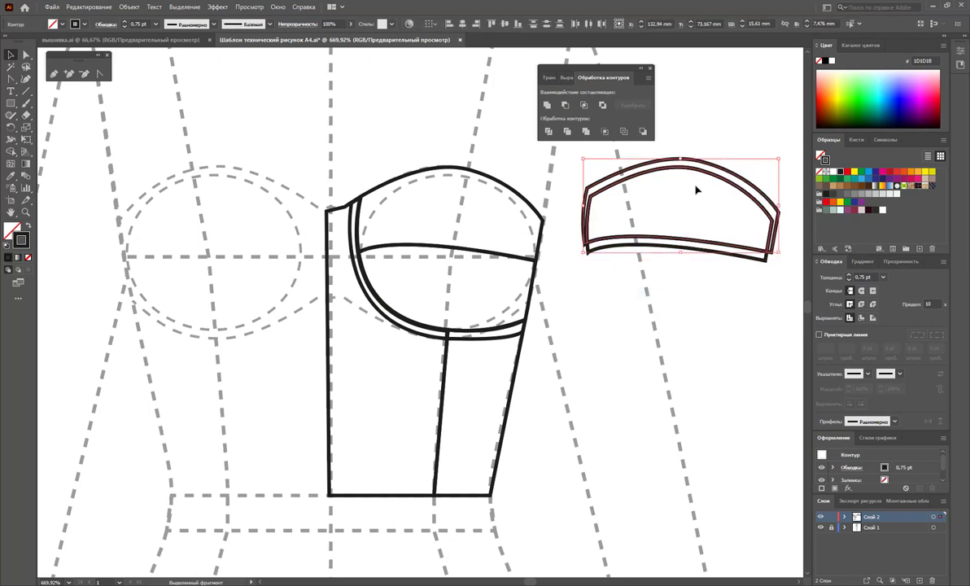
{"action": "key", "text": "Delete"}
{"action": "left_click_drag", "start_coordinate": [651, 243], "coordinate": [501, 256]}
{"action": "left_click", "coordinate": [616, 315]}
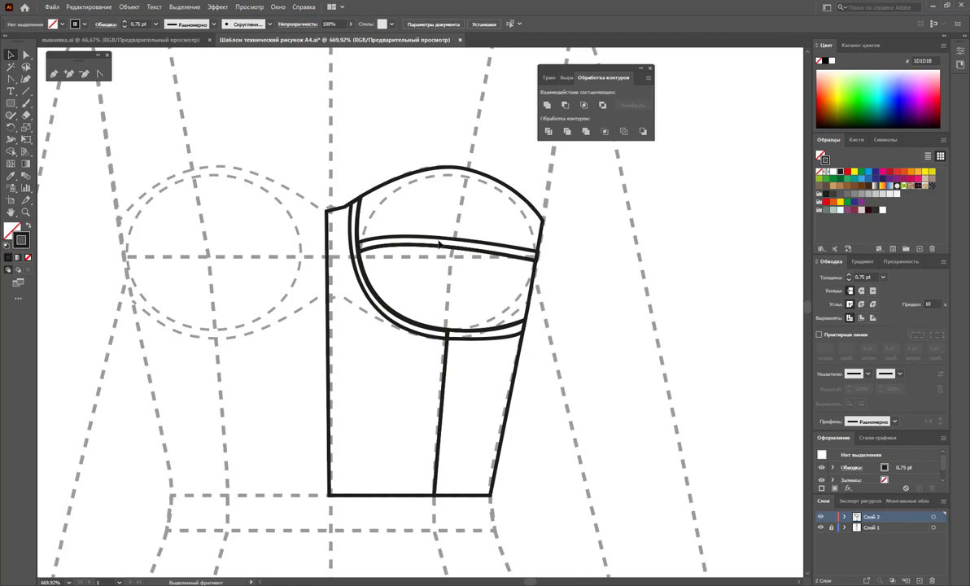
Try repositioning and copying the curved strip in the cup, undoing both moves.
{"action": "left_click_drag", "start_coordinate": [440, 244], "coordinate": [460, 283]}
{"action": "key", "text": "ctrl+z"}
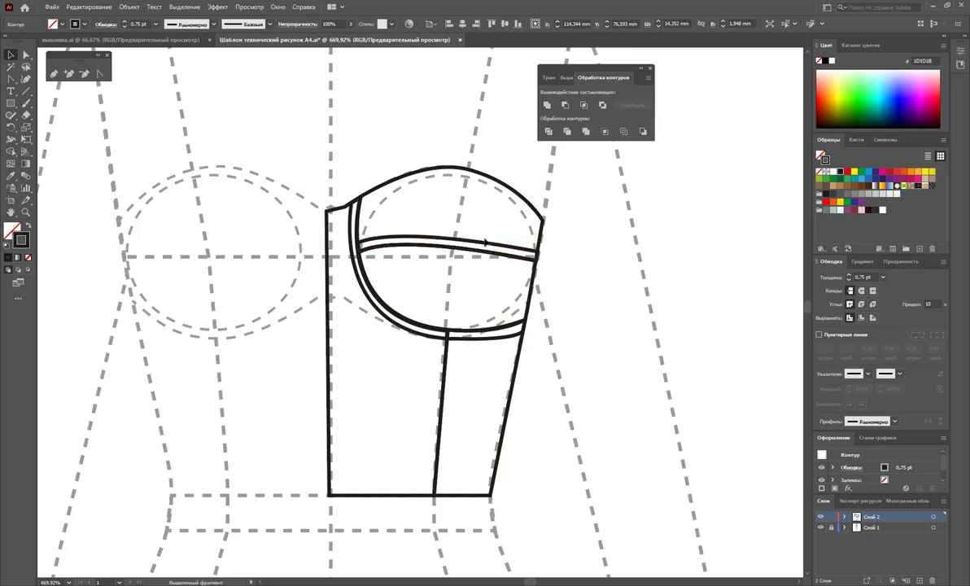
{"action": "left_click", "coordinate": [529, 326]}
{"action": "left_click_drag", "start_coordinate": [474, 242], "coordinate": [709, 249]}
{"action": "left_click", "coordinate": [697, 332]}
{"action": "key", "text": "ctrl+z"}
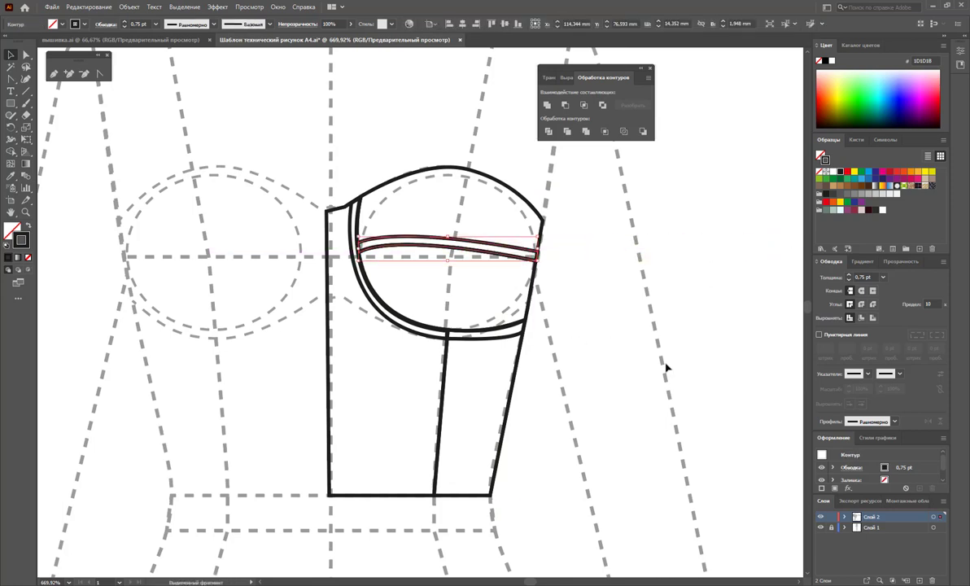
{"action": "left_click", "coordinate": [672, 362]}
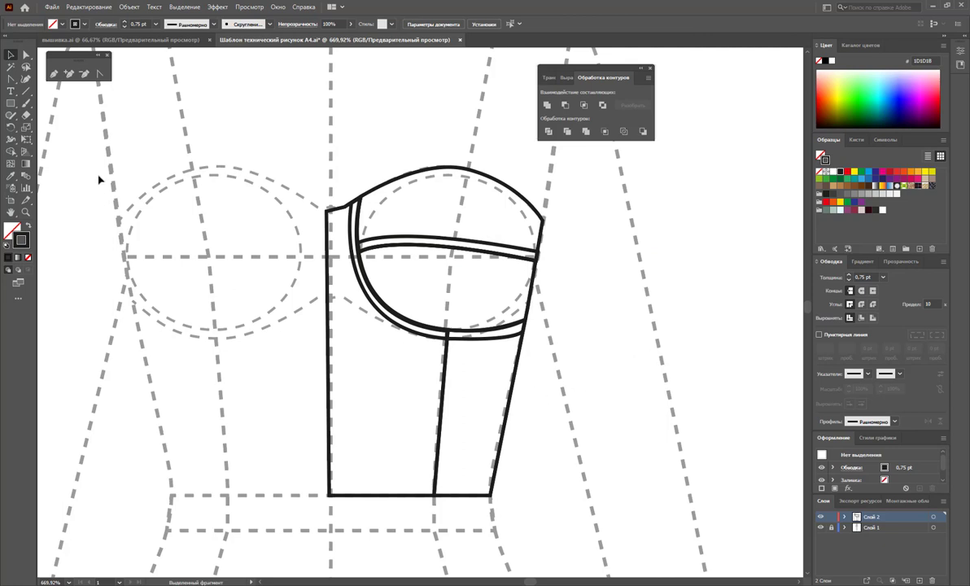
Pen a closed thin vertical strip from the cup's lower line down to the hem.
{"action": "left_click", "coordinate": [54, 74]}
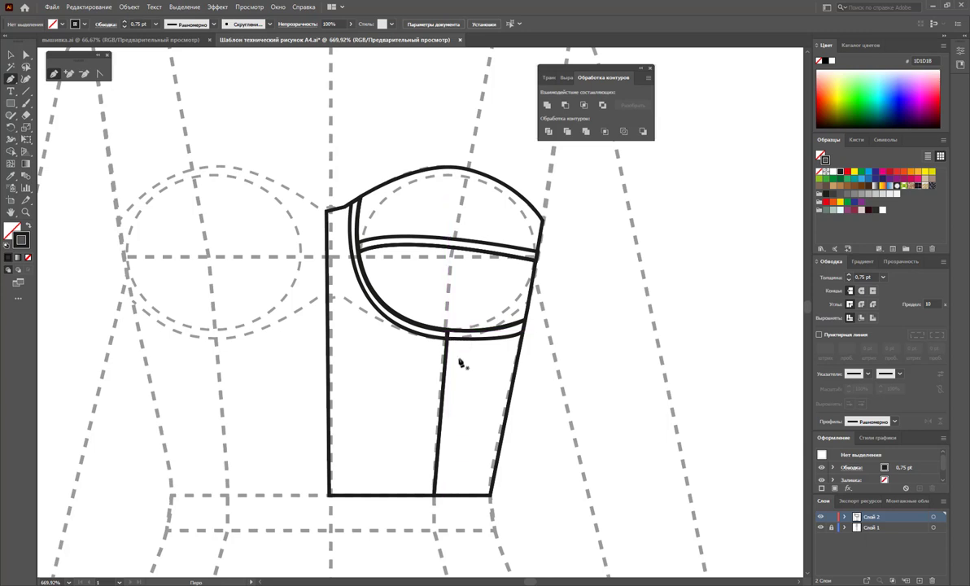
{"action": "left_click", "coordinate": [448, 334]}
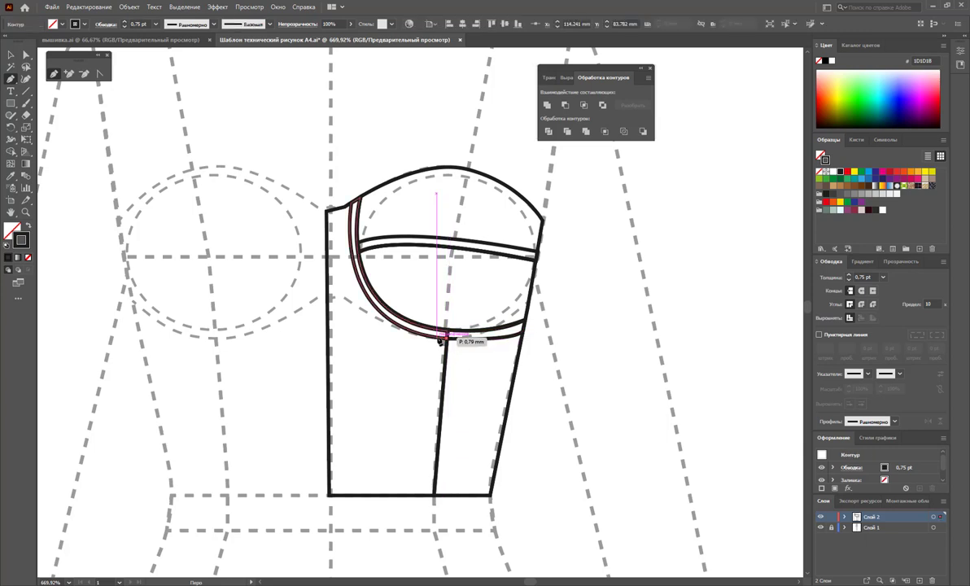
{"action": "left_click", "coordinate": [431, 333]}
{"action": "left_click", "coordinate": [426, 494]}
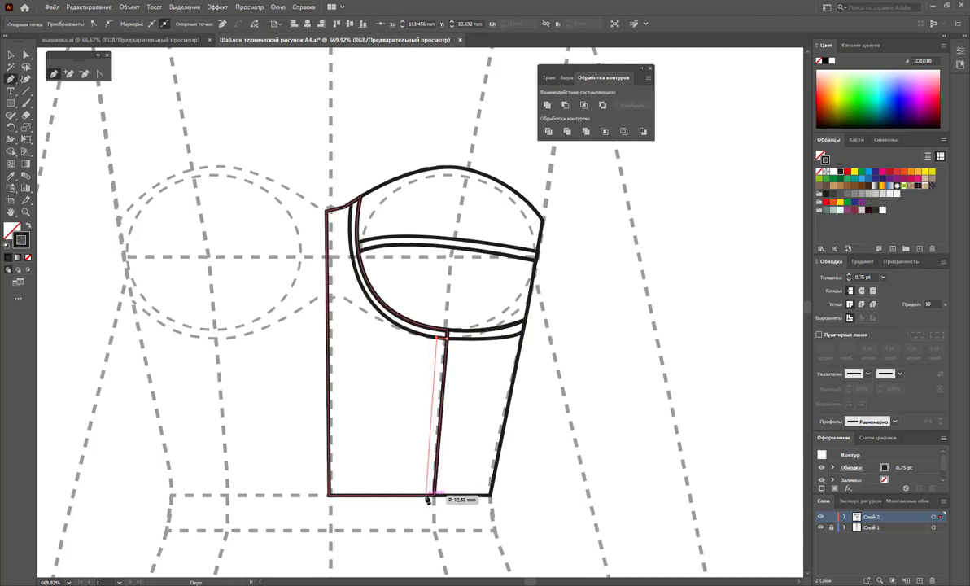
{"action": "left_click", "coordinate": [434, 494]}
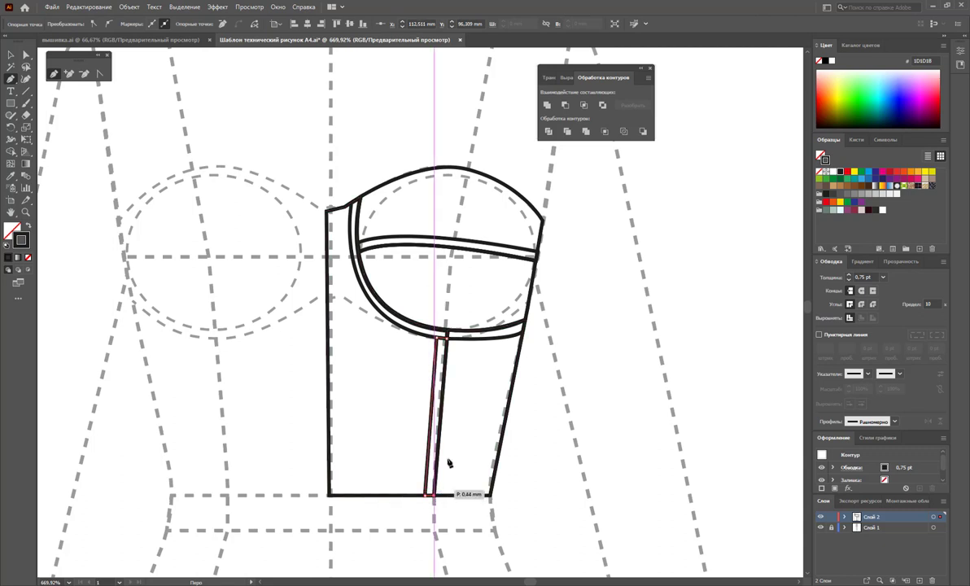
{"action": "left_click", "coordinate": [446, 335]}
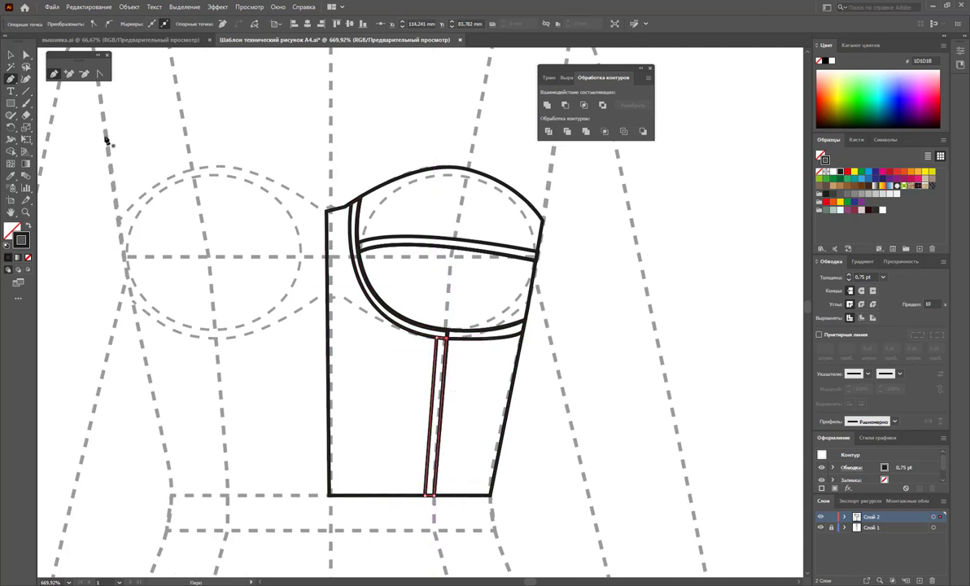
{"action": "left_click", "coordinate": [11, 55]}
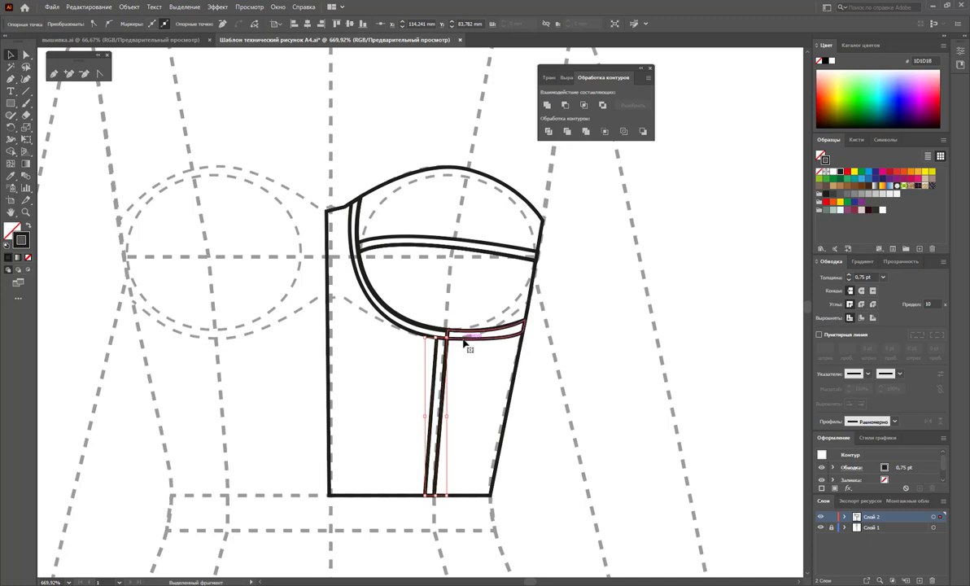
Group the inner cup curve with the other cup curves.
{"action": "left_click", "coordinate": [403, 335]}
{"action": "left_click", "coordinate": [428, 332]}
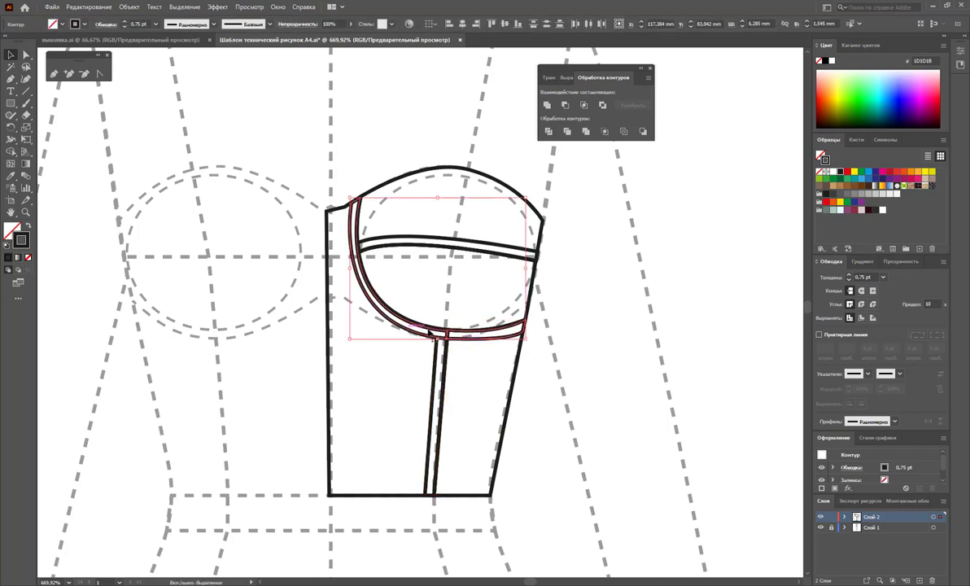
{"action": "left_click", "coordinate": [547, 106]}
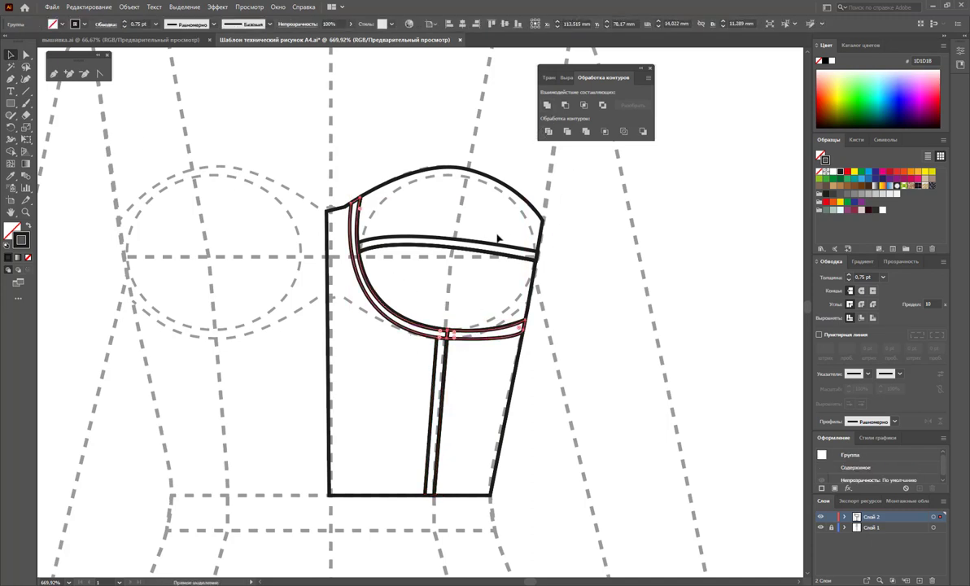
{"action": "left_click", "coordinate": [55, 96]}
Nudge the underbust band's left end anchor left, then check the lower cup curves.
{"action": "left_click", "coordinate": [24, 54]}
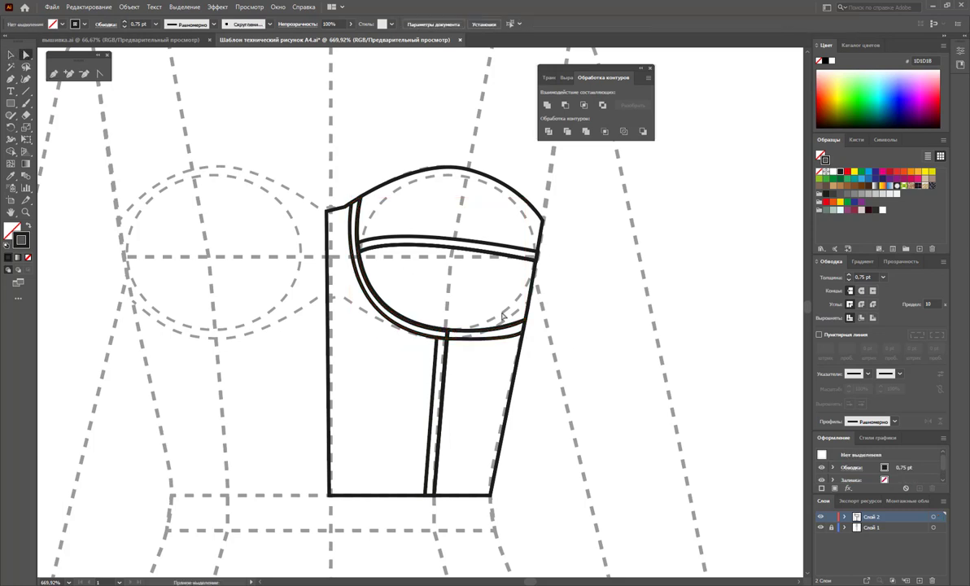
{"action": "left_click", "coordinate": [446, 337]}
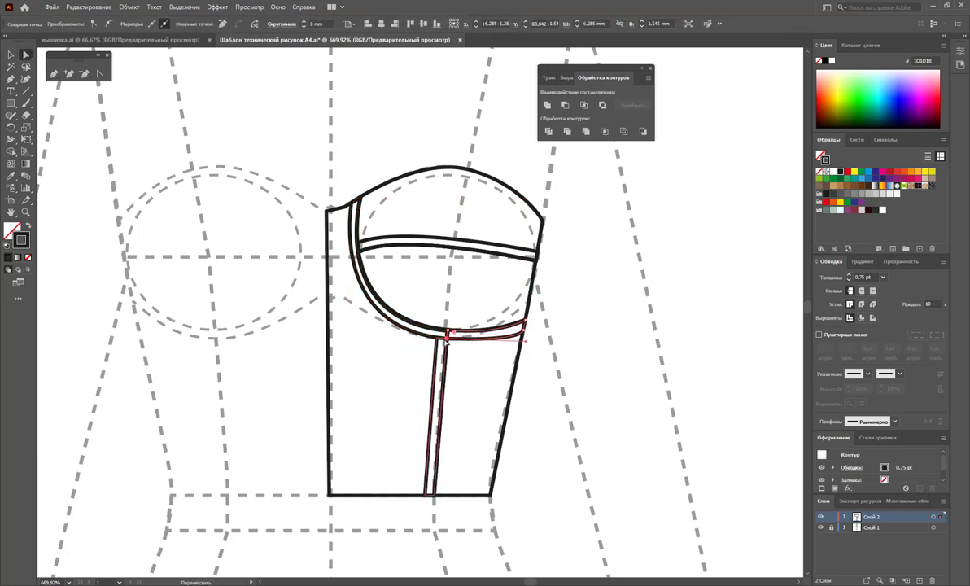
{"action": "key", "text": "Left"}
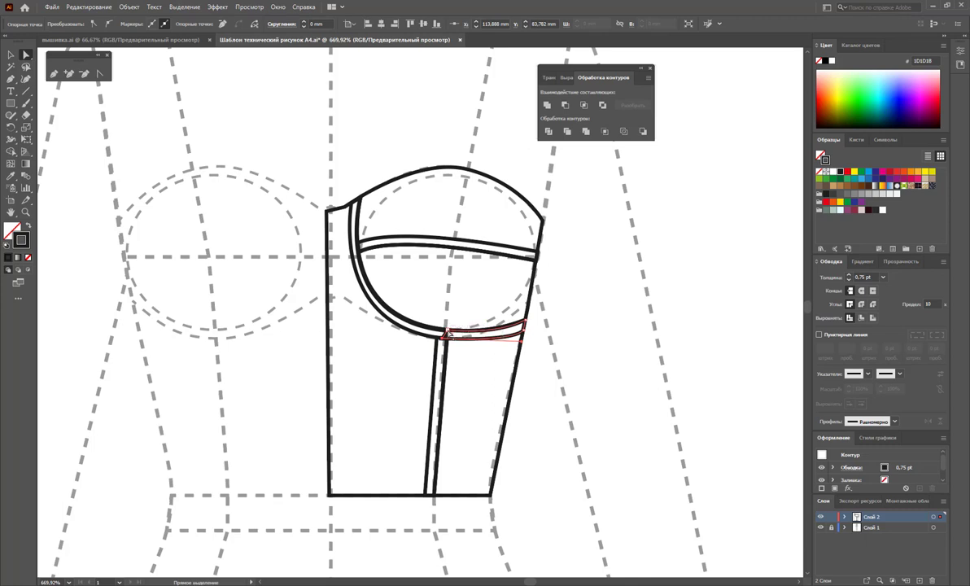
{"action": "left_click", "coordinate": [11, 54]}
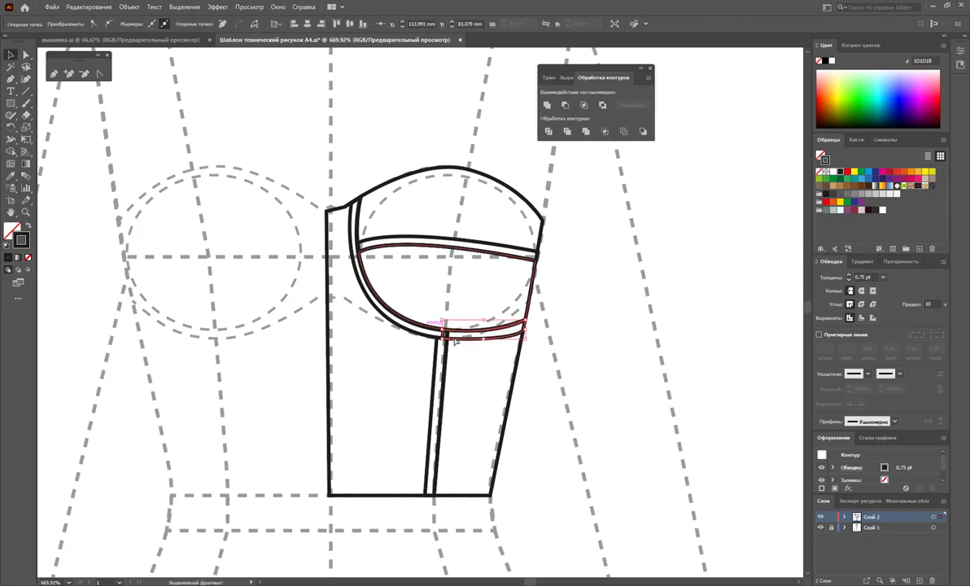
{"action": "left_click", "coordinate": [419, 327]}
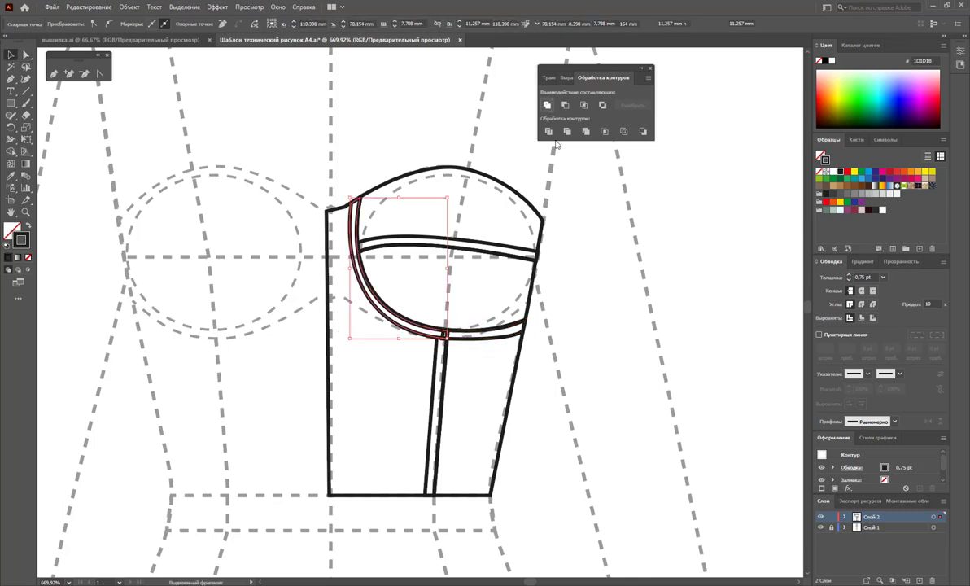
{"action": "left_click", "coordinate": [484, 336], "text": "shift"}
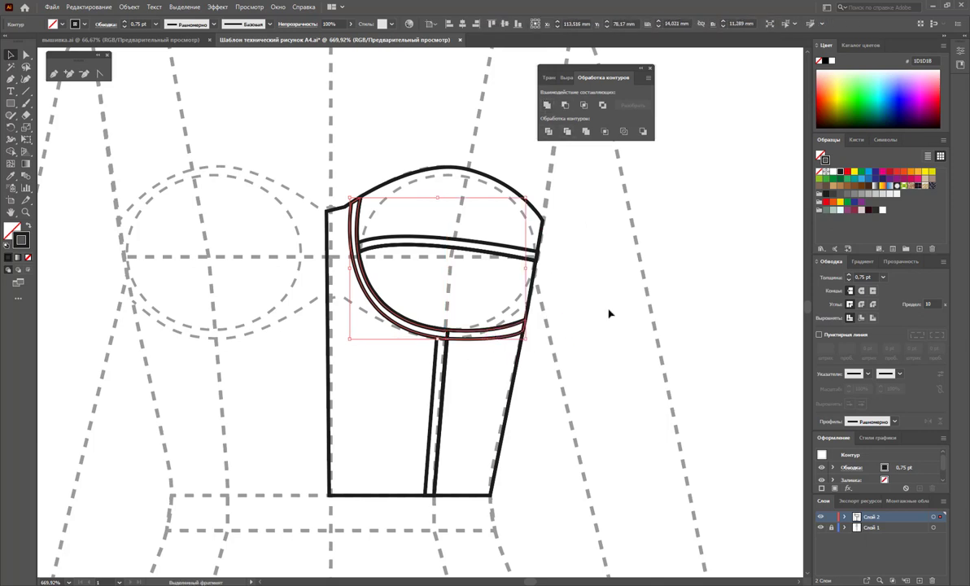
{"action": "left_click", "coordinate": [626, 385]}
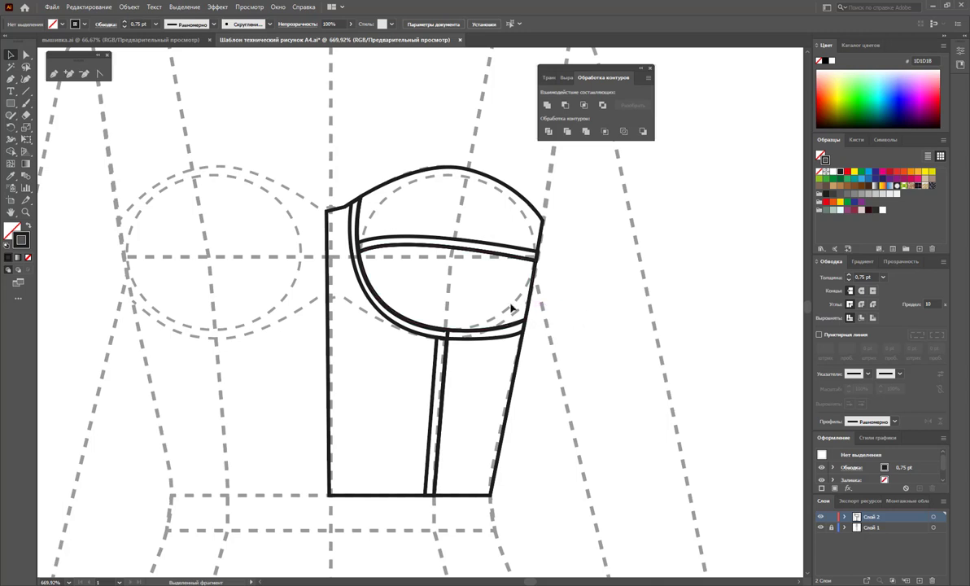
Reflect a copy of the whole half bodice across its left edge.
{"action": "left_click_drag", "start_coordinate": [579, 175], "coordinate": [296, 493]}
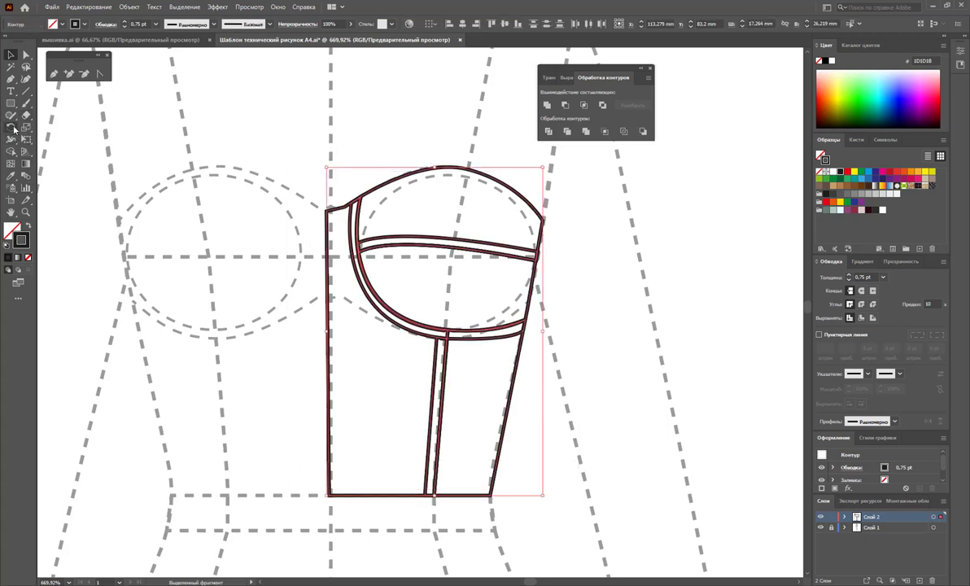
{"action": "left_click", "coordinate": [13, 127]}
{"action": "left_click", "coordinate": [90, 139]}
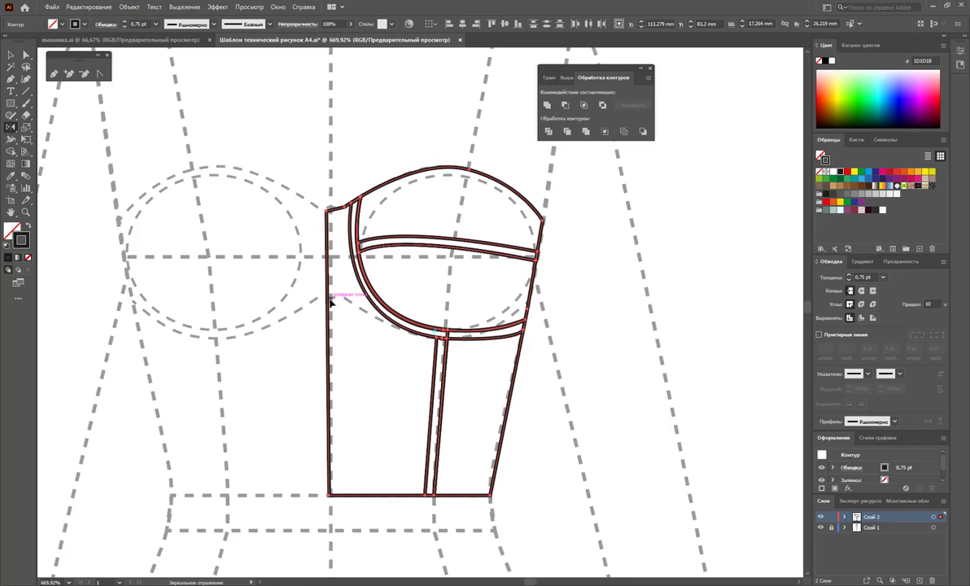
{"action": "left_click", "coordinate": [330, 301]}
{"action": "left_click_drag", "start_coordinate": [324, 254], "coordinate": [193, 291]}
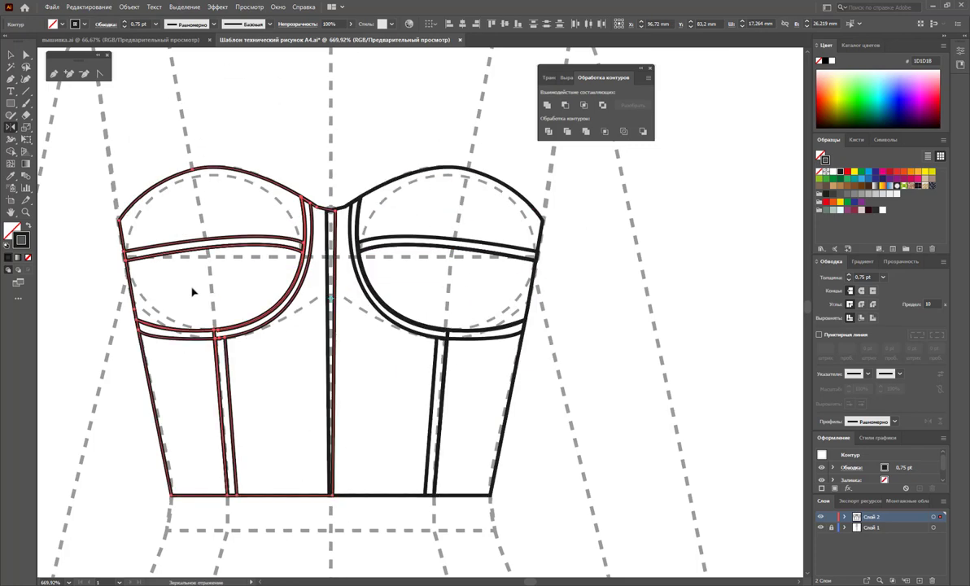
{"action": "left_click", "coordinate": [11, 55]}
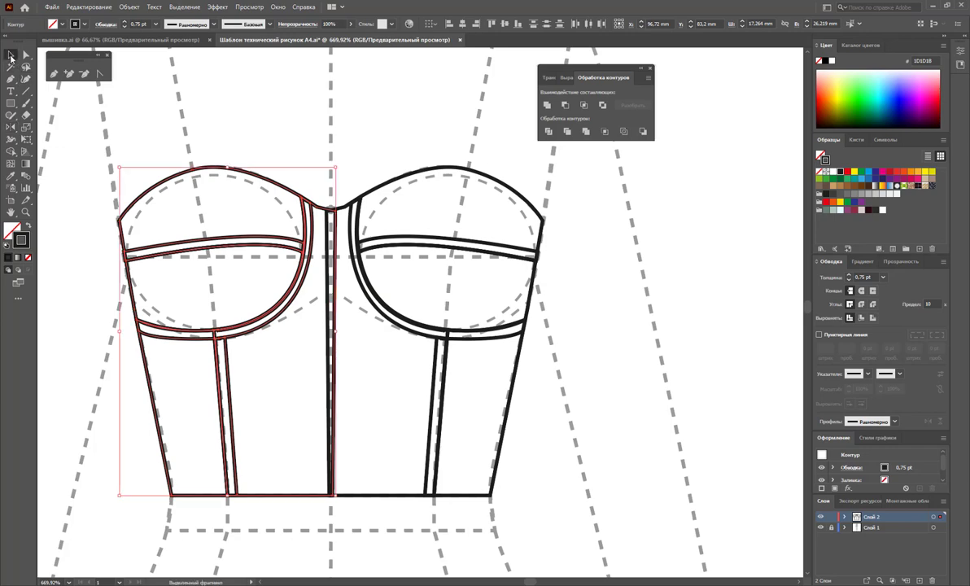
Unite the two centre front panels into a single panel.
{"action": "scroll", "coordinate": [340, 448], "scroll_direction": "down", "scroll_amount": 1}
{"action": "left_click_drag", "start_coordinate": [368, 502], "coordinate": [353, 377]}
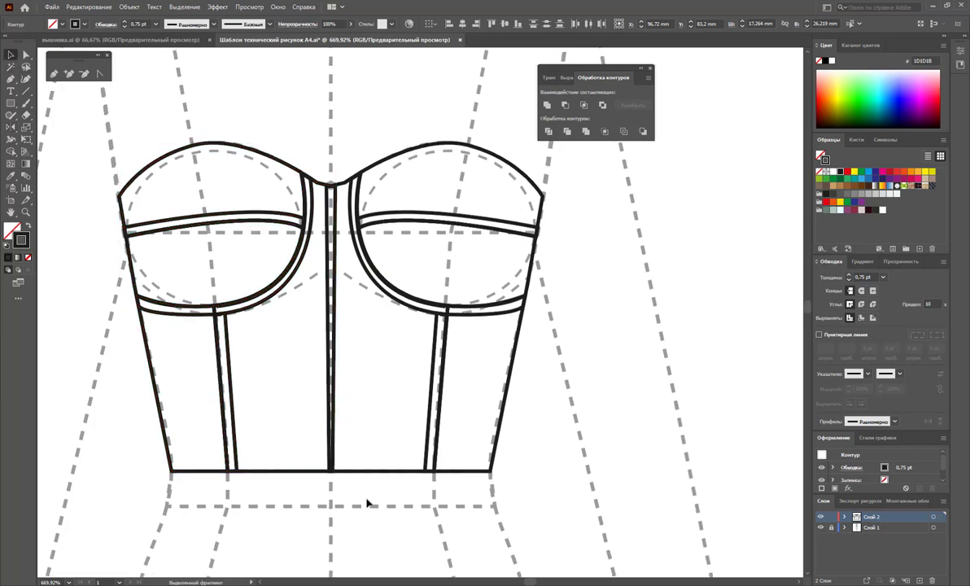
{"action": "left_click", "coordinate": [547, 104]}
{"action": "left_click", "coordinate": [627, 338]}
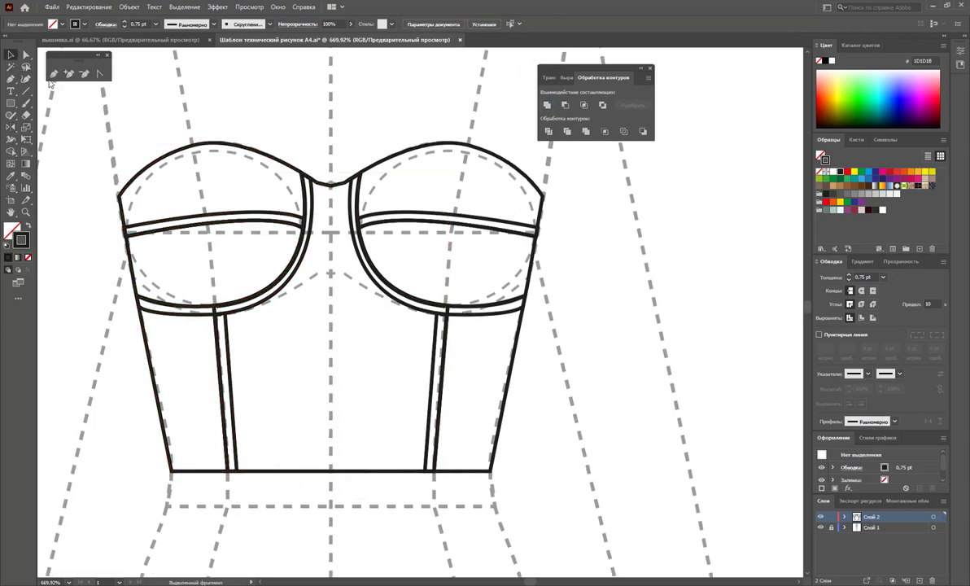
Draw a thin rectangle down the bodice's centre front from neckline to hem.
{"action": "left_click", "coordinate": [6, 104]}
{"action": "left_click_drag", "start_coordinate": [326, 183], "coordinate": [333, 482]}
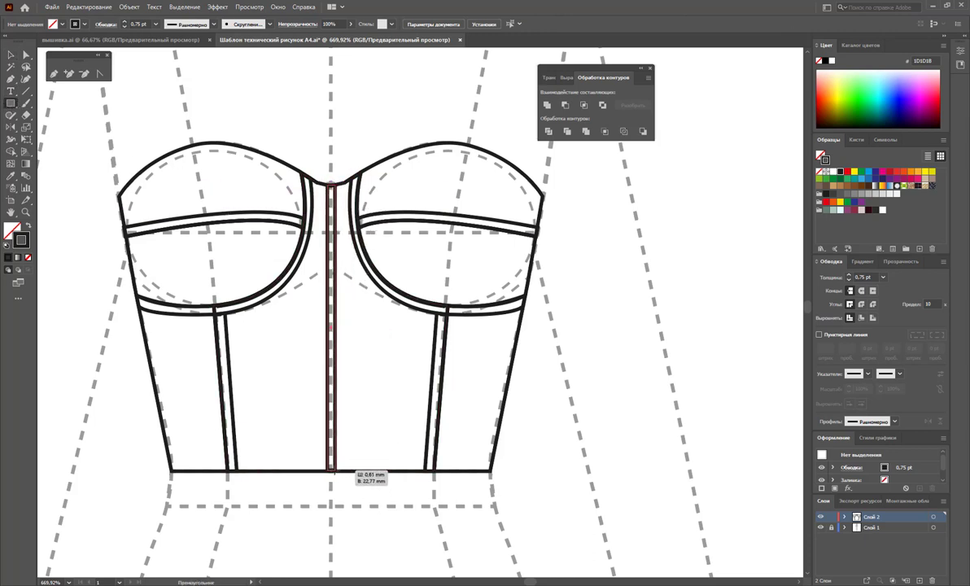
{"action": "left_click_drag", "start_coordinate": [333, 482], "coordinate": [331, 470]}
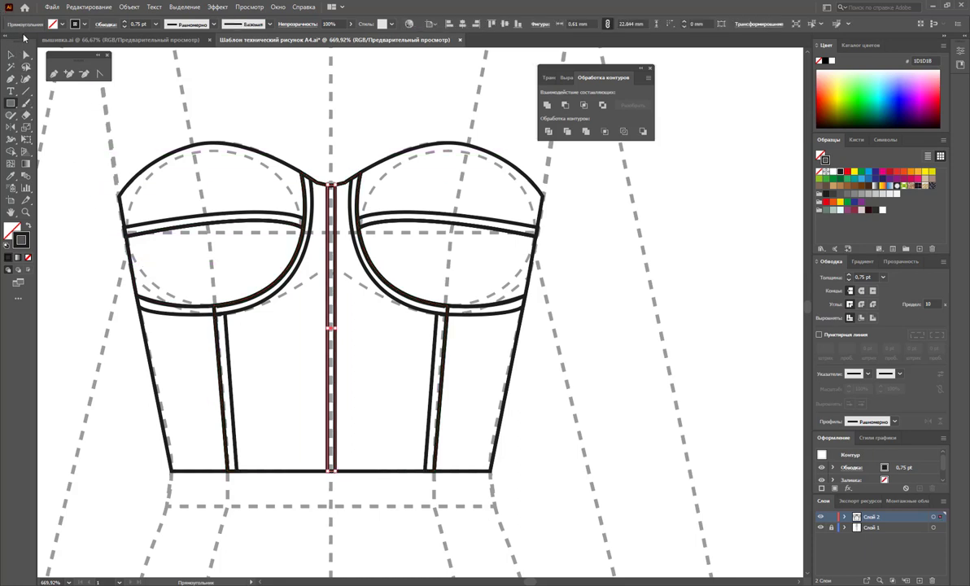
{"action": "left_click", "coordinate": [10, 55]}
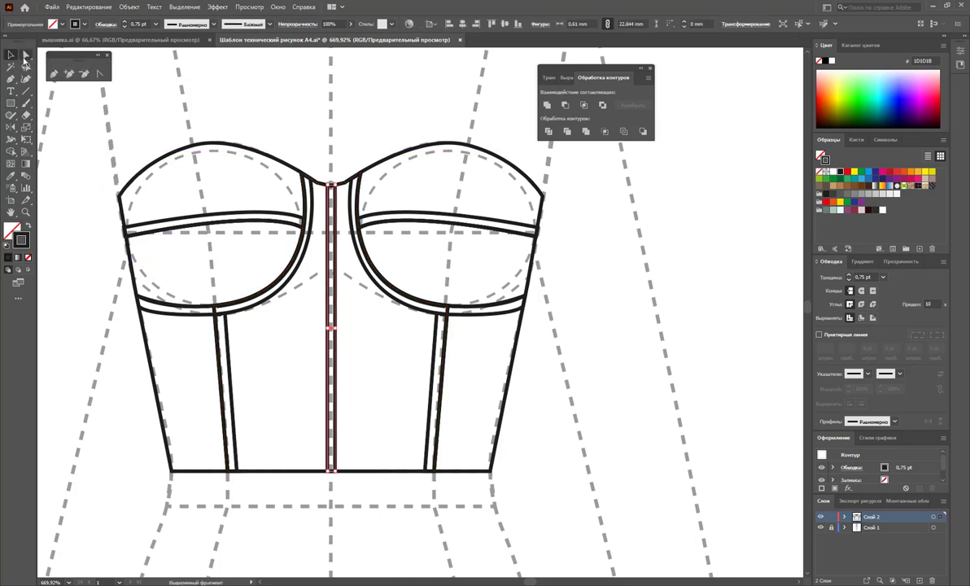
{"action": "left_click", "coordinate": [678, 360]}
Zoom out to 150% and inspect the lower corset paths.
{"action": "key", "text": "z"}
{"action": "left_click", "coordinate": [361, 386], "text": "alt"}
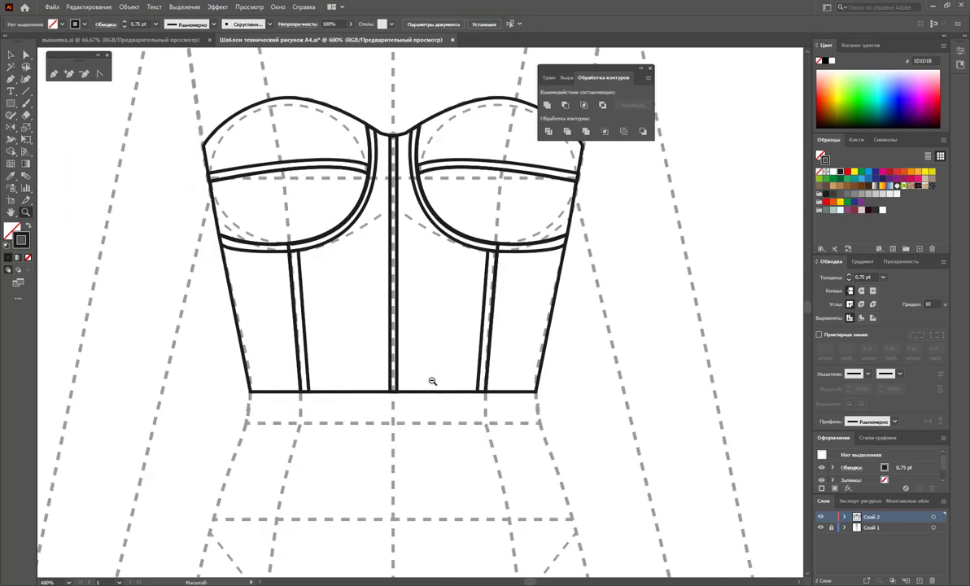
{"action": "left_click", "coordinate": [432, 380], "text": "alt"}
{"action": "left_click", "coordinate": [434, 340], "text": "alt"}
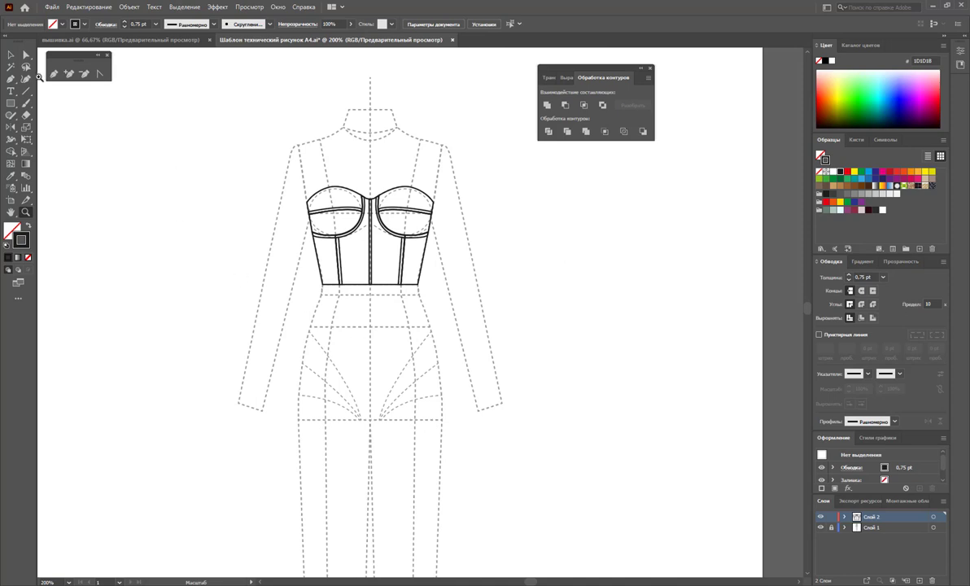
{"action": "left_click", "coordinate": [25, 55]}
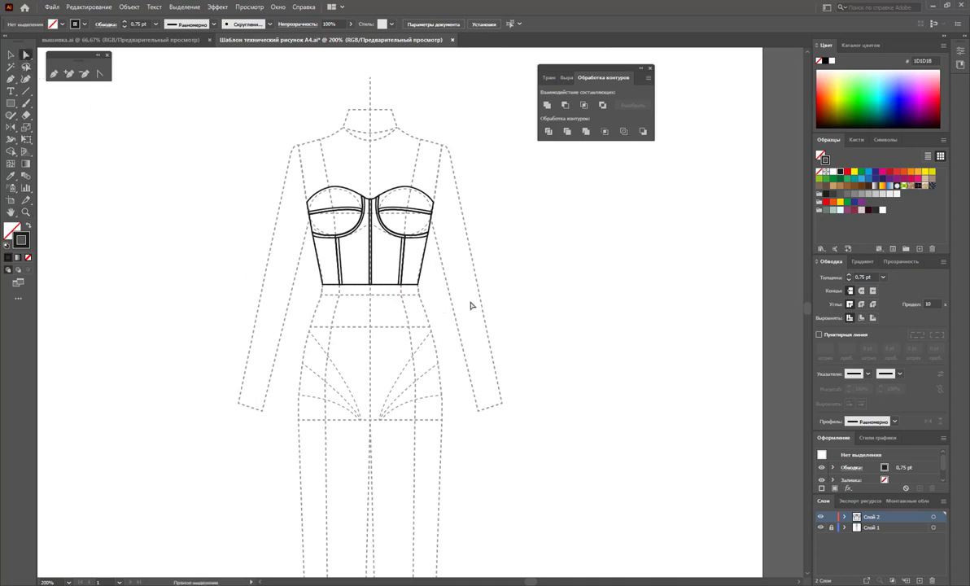
{"action": "left_click", "coordinate": [289, 286]}
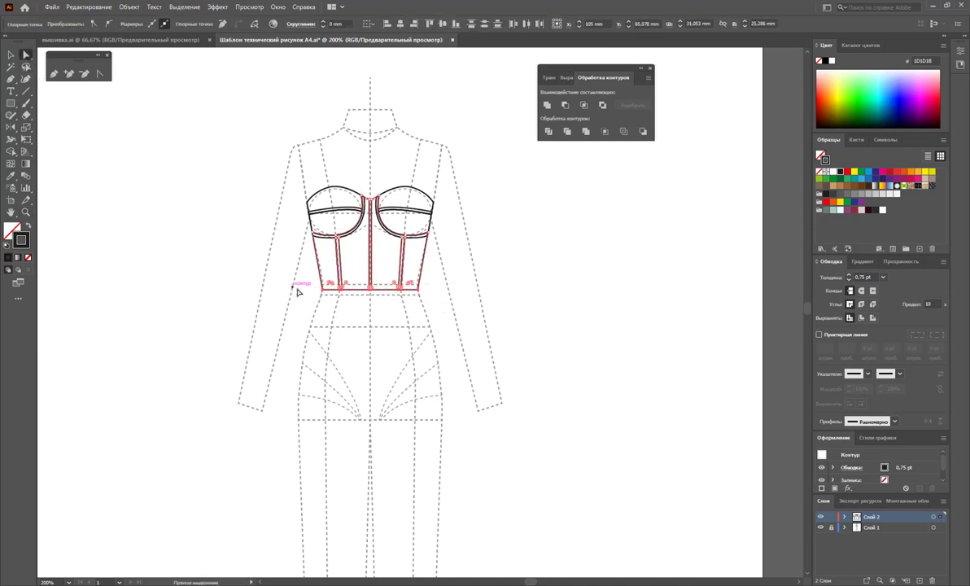
{"action": "left_click", "coordinate": [506, 336]}
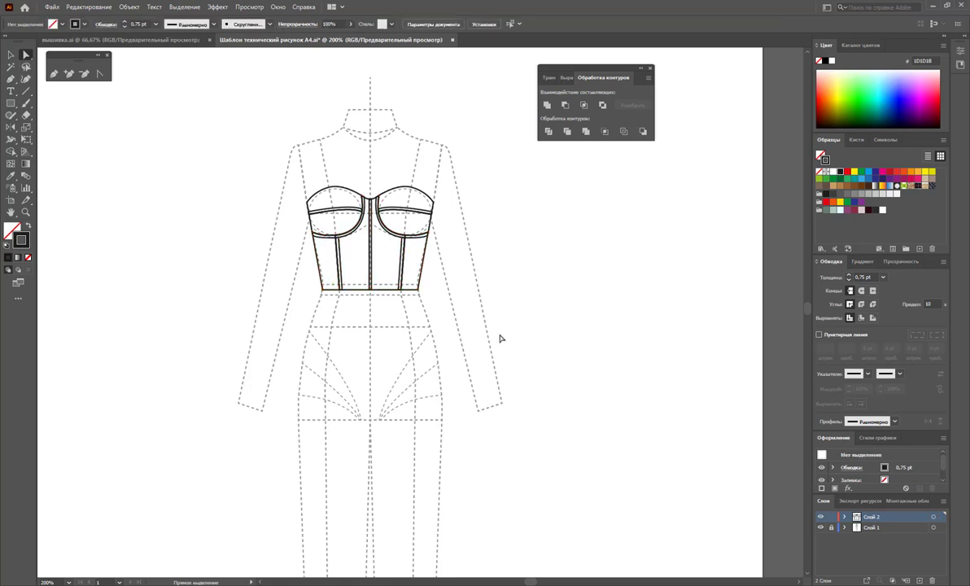
Zoom out further to show the whole figure down to the feet.
{"action": "scroll", "coordinate": [502, 332], "scroll_direction": "down", "scroll_amount": 1}
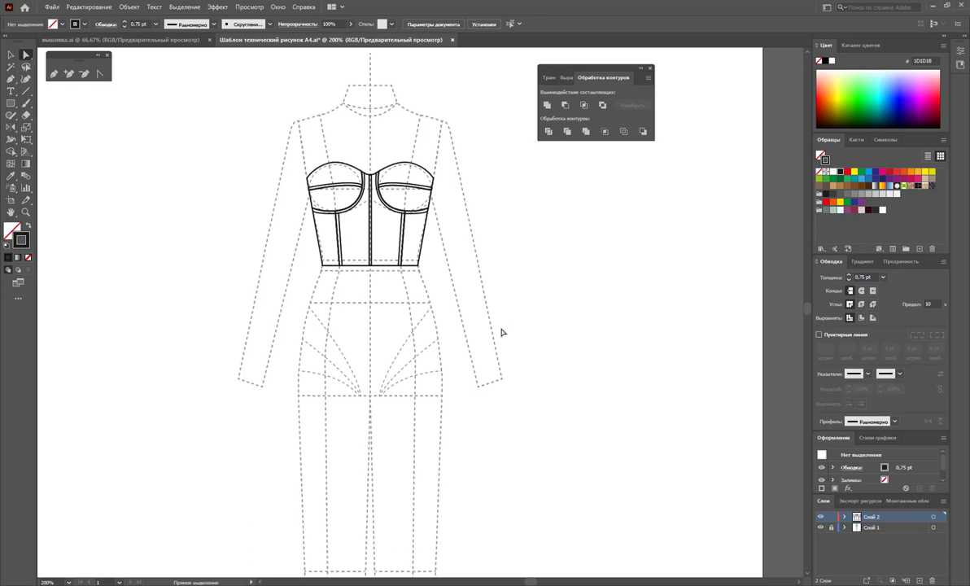
{"action": "key", "text": "z"}
{"action": "left_click", "coordinate": [433, 358], "text": "alt"}
{"action": "scroll", "coordinate": [460, 358], "scroll_direction": "down", "scroll_amount": 3}
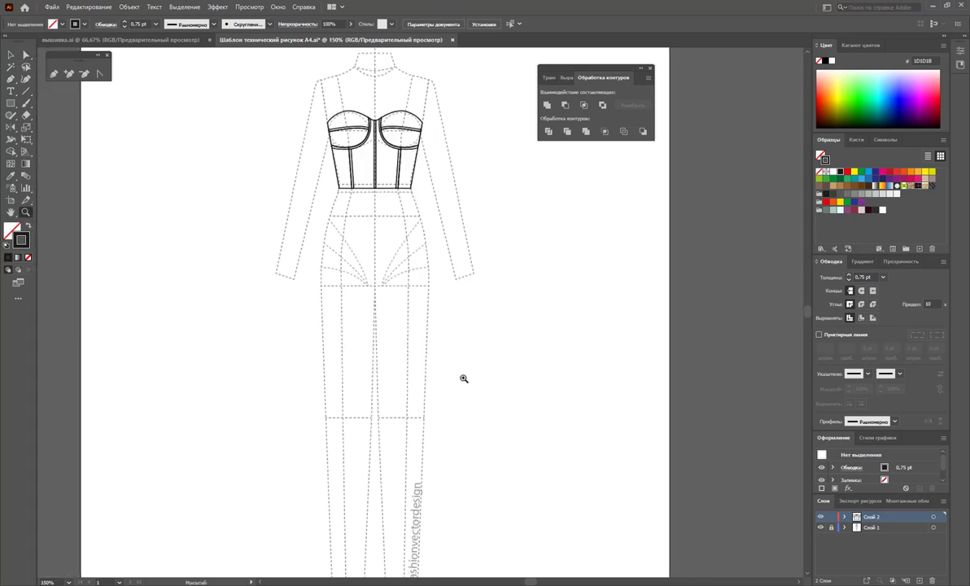
{"action": "scroll", "coordinate": [451, 353], "scroll_direction": "down", "scroll_amount": 2}
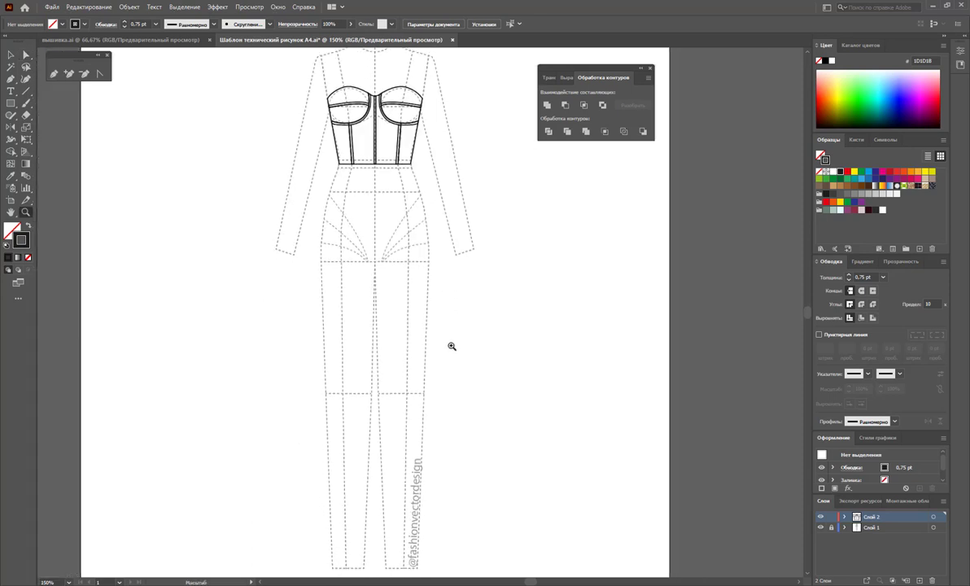
{"action": "left_click", "coordinate": [54, 73]}
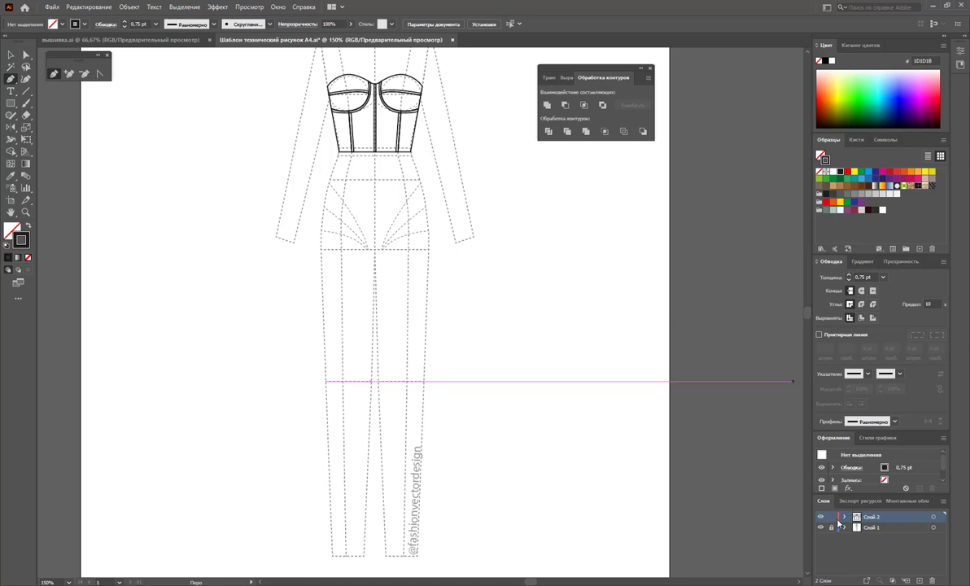
On a new layer, outline a narrow skirt panel from the bodice's bottom centre to the ankle hem.
{"action": "left_click", "coordinate": [919, 580]}
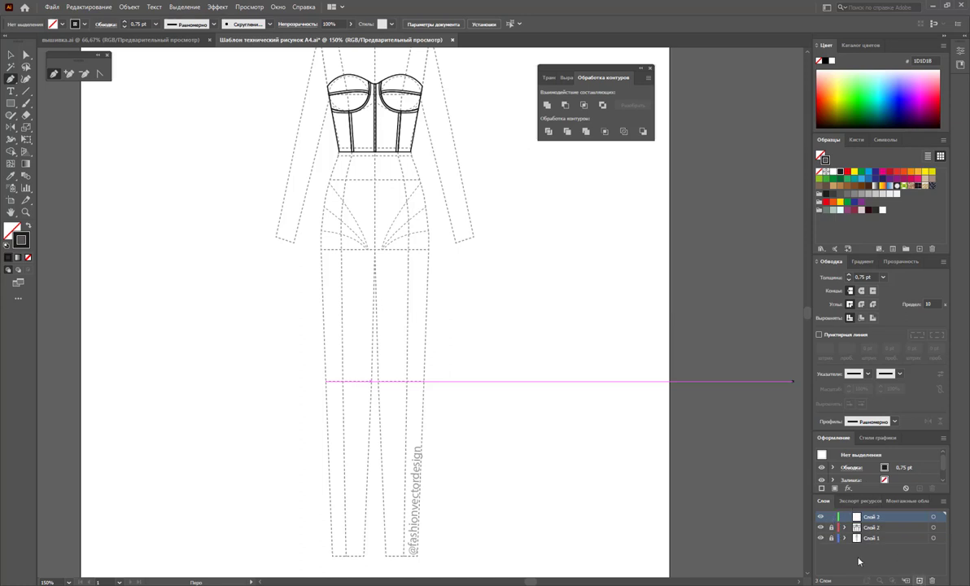
{"action": "left_click", "coordinate": [375, 154]}
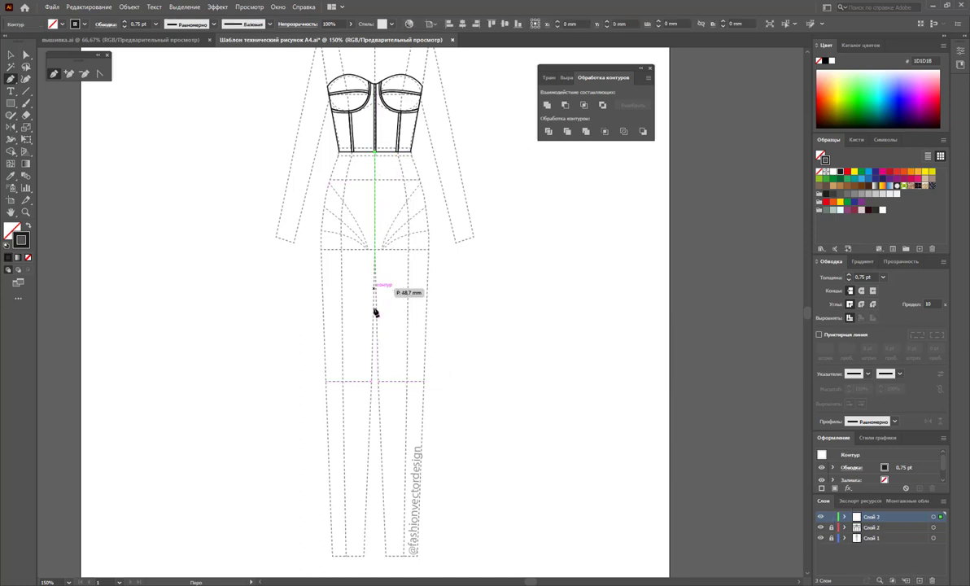
{"action": "left_click", "coordinate": [375, 557]}
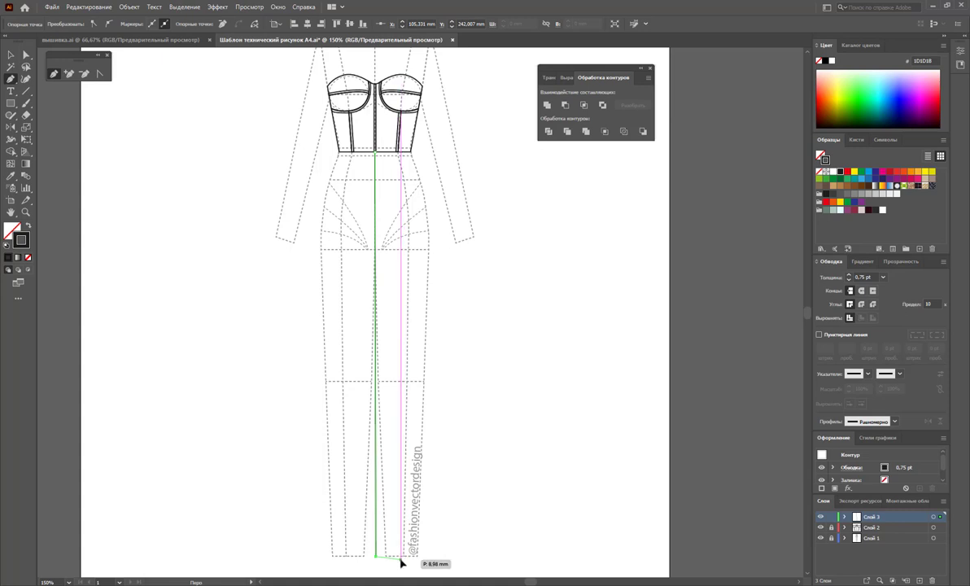
{"action": "left_click", "coordinate": [401, 559]}
{"action": "key", "text": "Escape"}
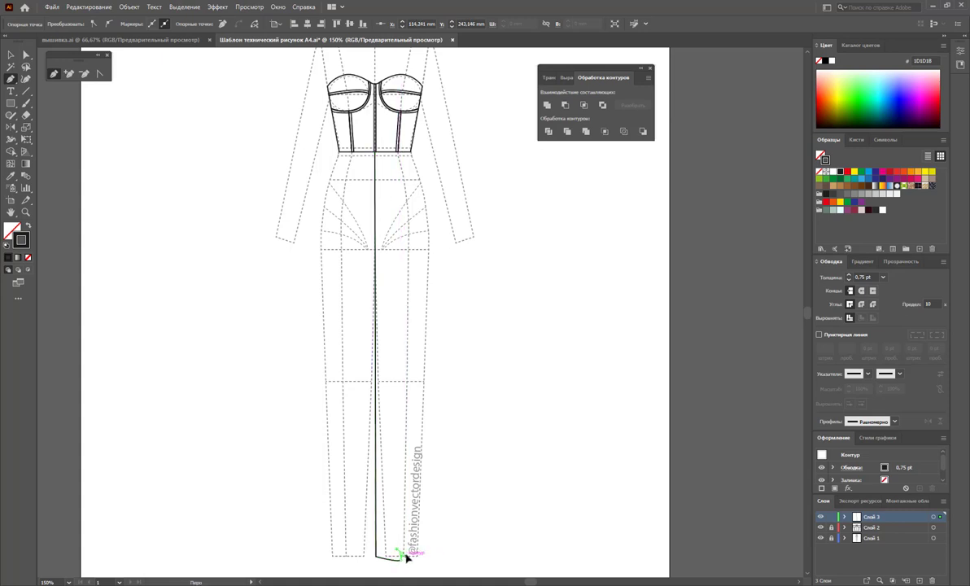
{"action": "left_click", "coordinate": [403, 556]}
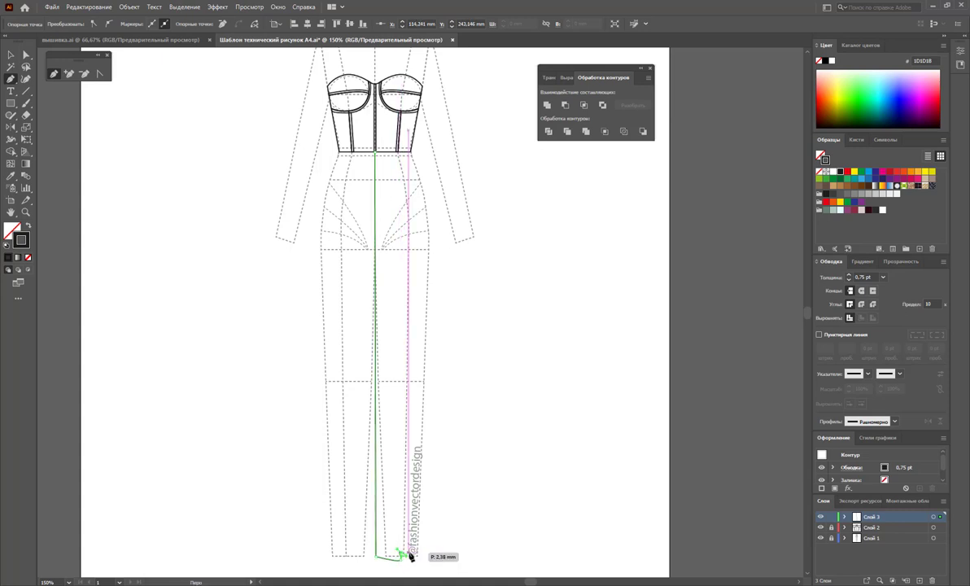
{"action": "left_click", "coordinate": [398, 154]}
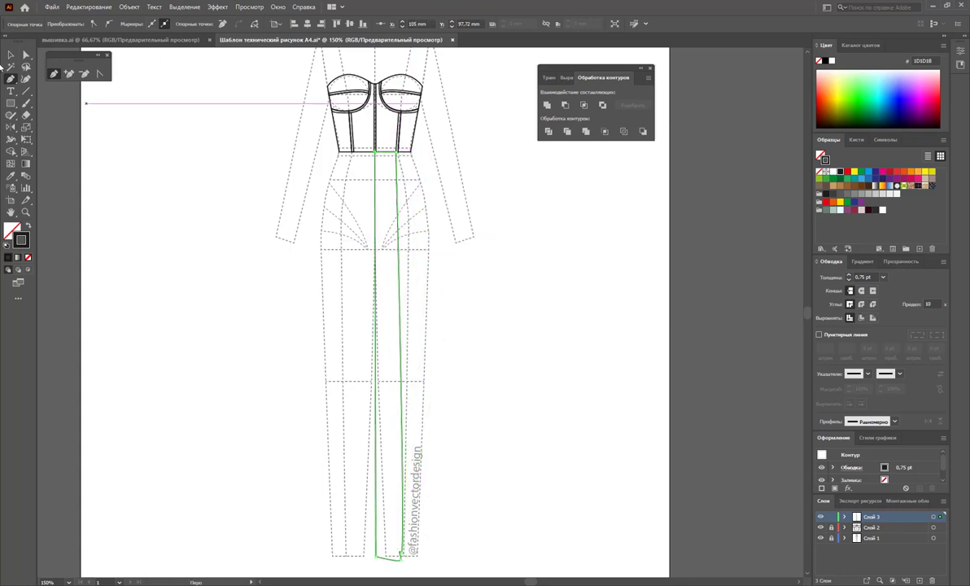
{"action": "left_click", "coordinate": [11, 55]}
{"action": "left_click", "coordinate": [235, 263]}
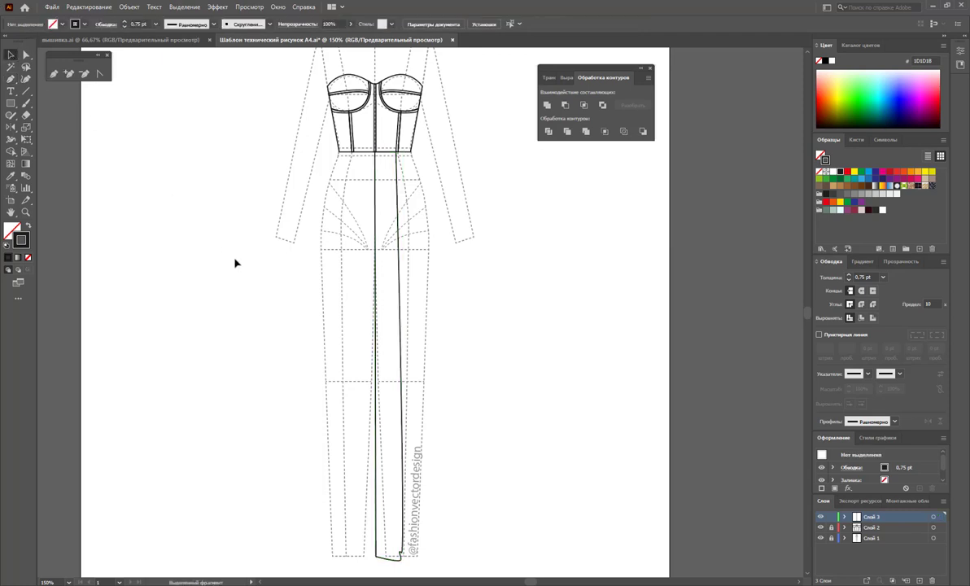
{"action": "left_click", "coordinate": [53, 74]}
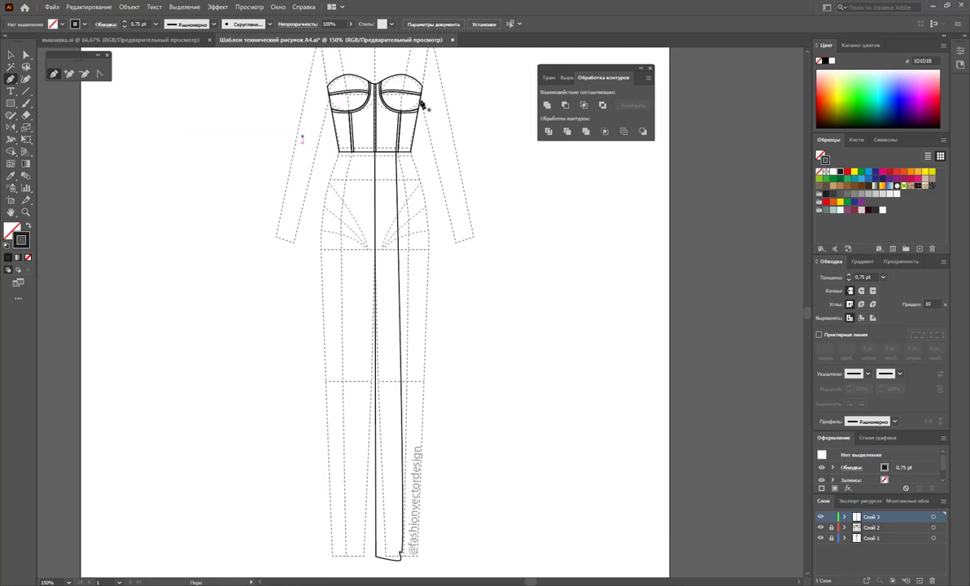
Draw a second narrow closed panel outline from the waistline down to the hem.
{"action": "left_click", "coordinate": [396, 154]}
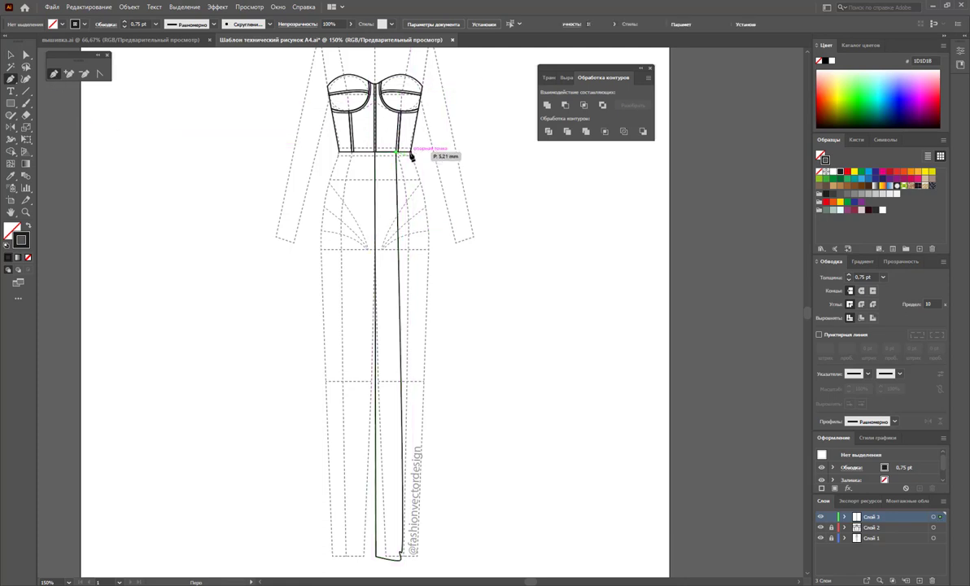
{"action": "left_click", "coordinate": [409, 154]}
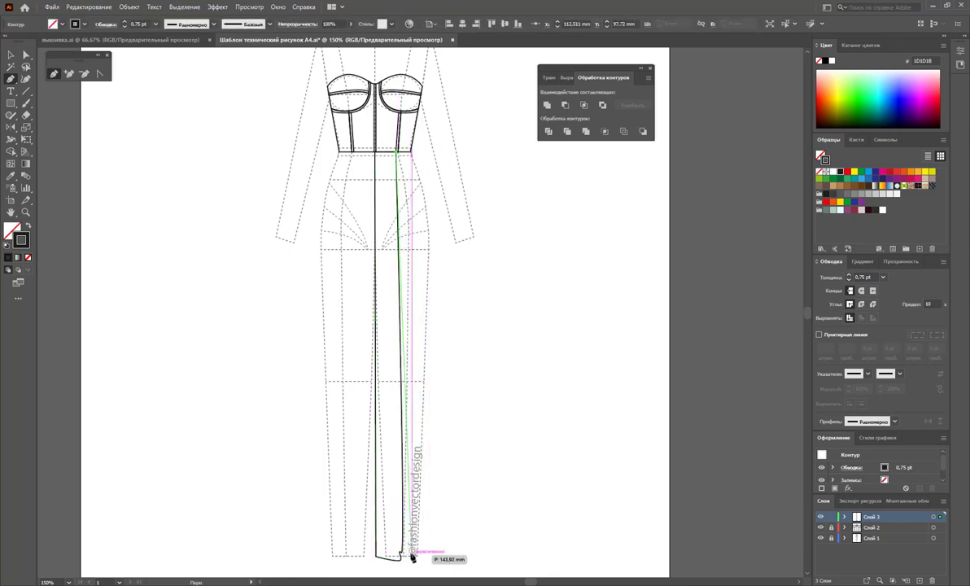
{"action": "left_click", "coordinate": [402, 556]}
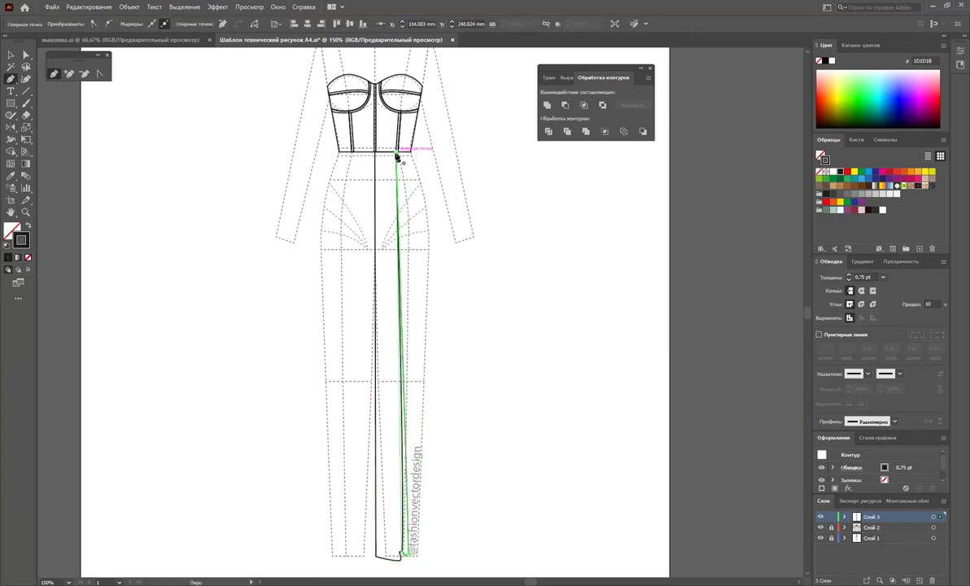
{"action": "left_click", "coordinate": [397, 157]}
{"action": "left_click", "coordinate": [10, 54]}
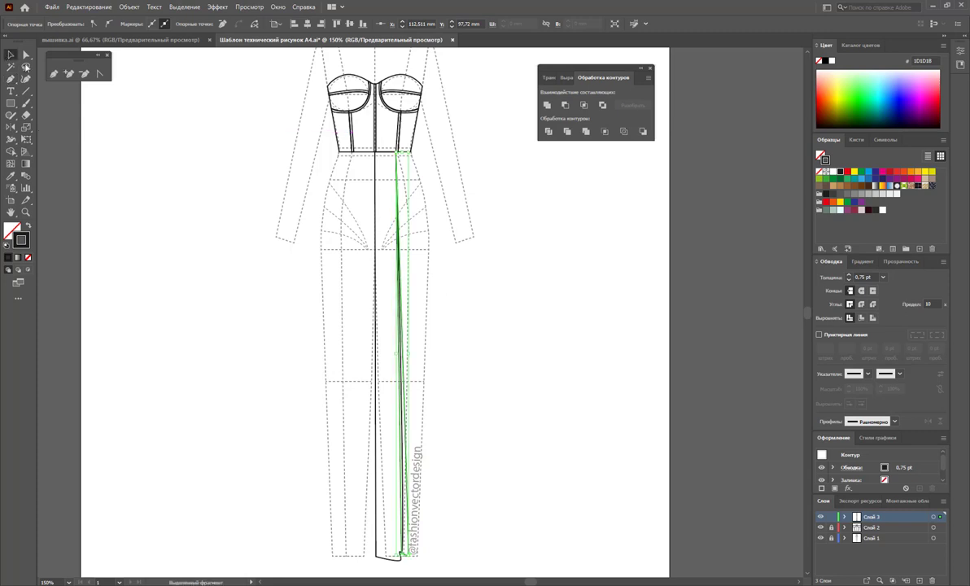
{"action": "left_click", "coordinate": [474, 401]}
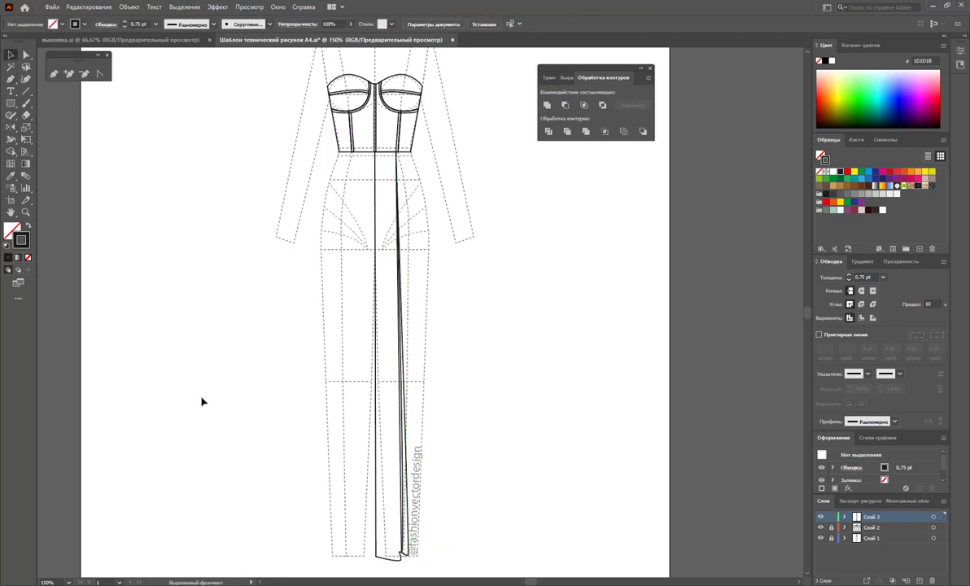
Draw a drape path from the hem end up near the bust and back to the hem.
{"action": "left_click", "coordinate": [58, 74]}
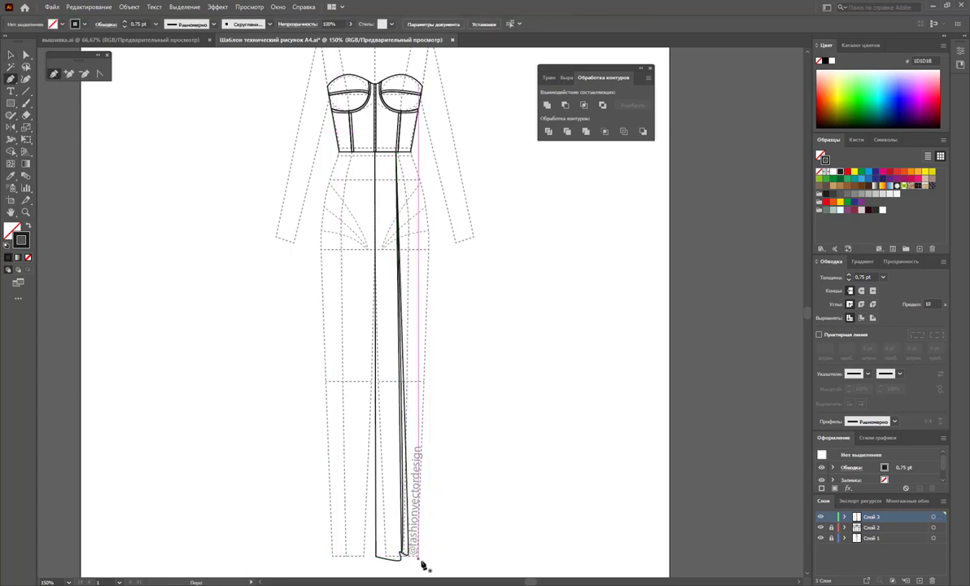
{"action": "left_click_drag", "start_coordinate": [412, 560], "coordinate": [432, 560]}
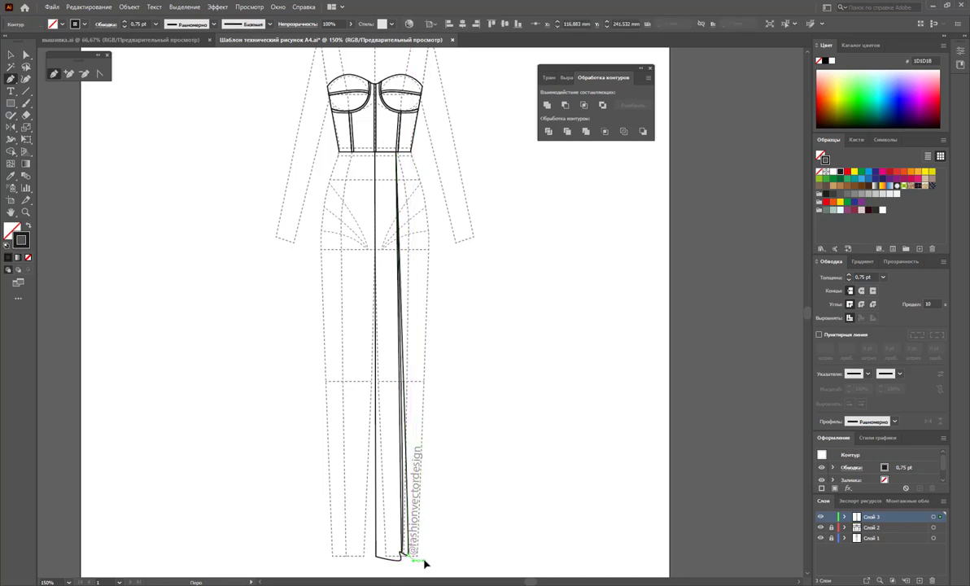
{"action": "left_click", "coordinate": [432, 560]}
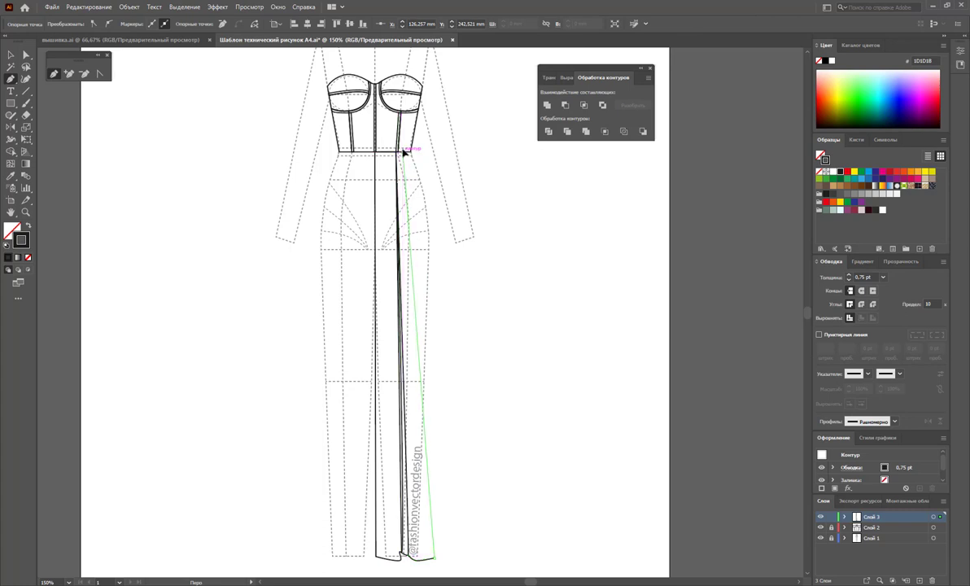
{"action": "left_click", "coordinate": [394, 85]}
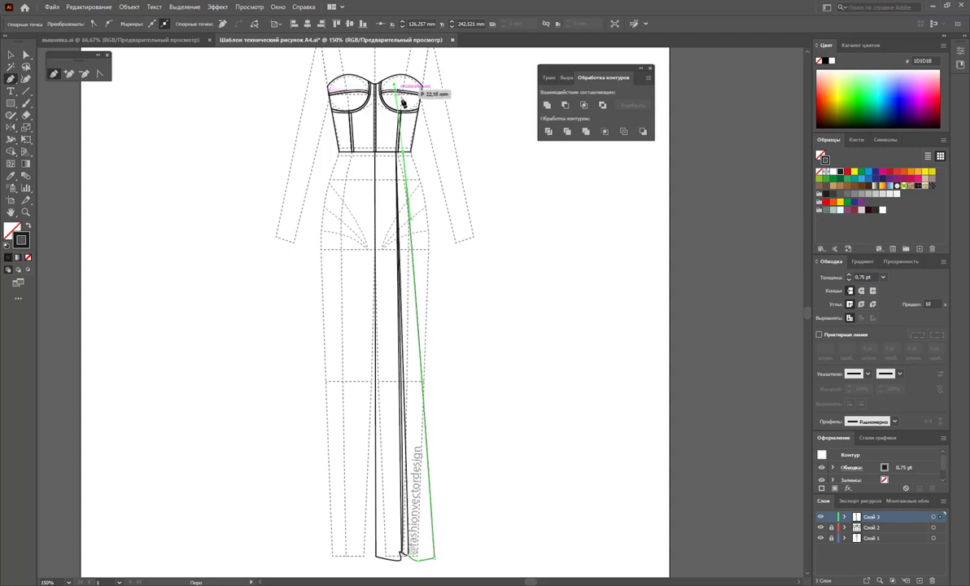
{"action": "left_click", "coordinate": [409, 556]}
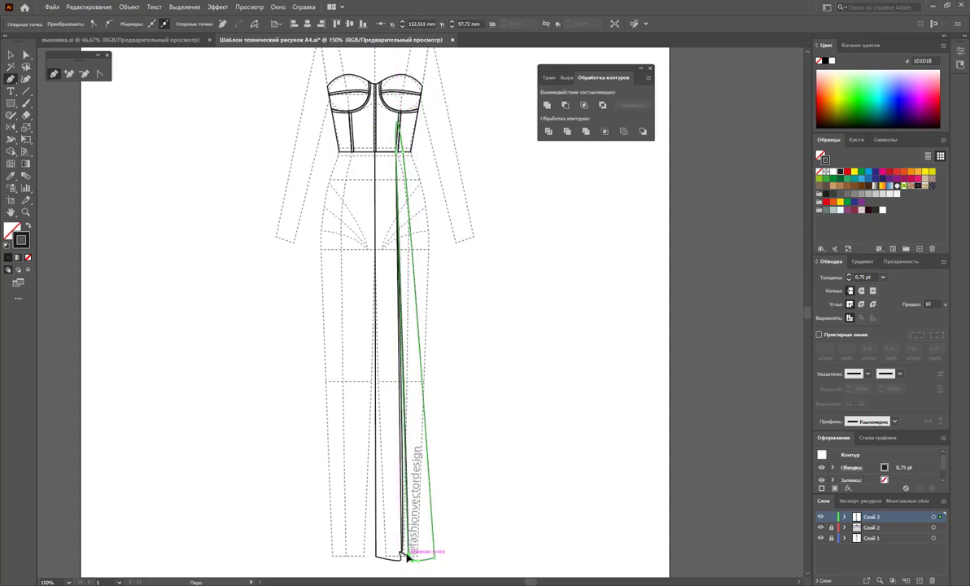
{"action": "left_click", "coordinate": [25, 55]}
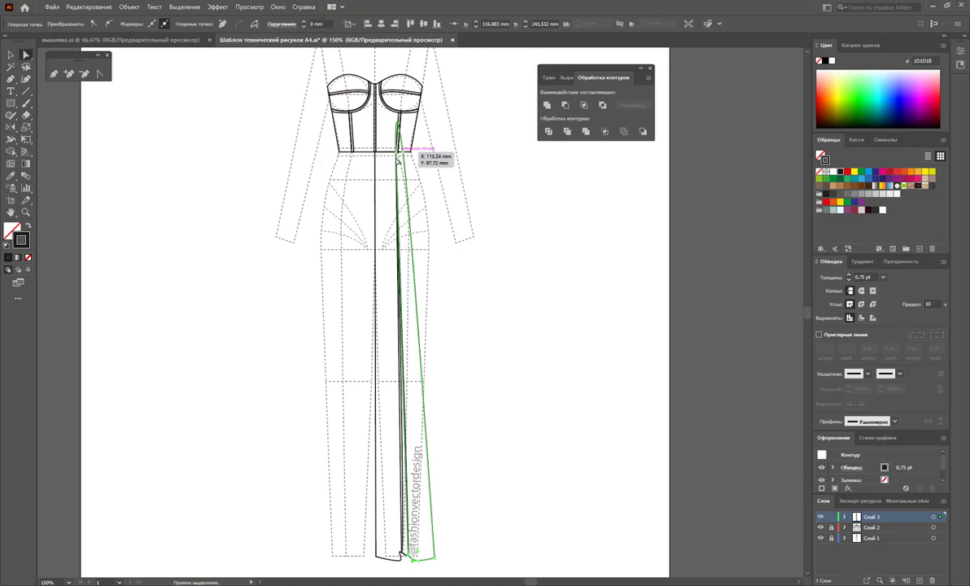
{"action": "left_click", "coordinate": [98, 74]}
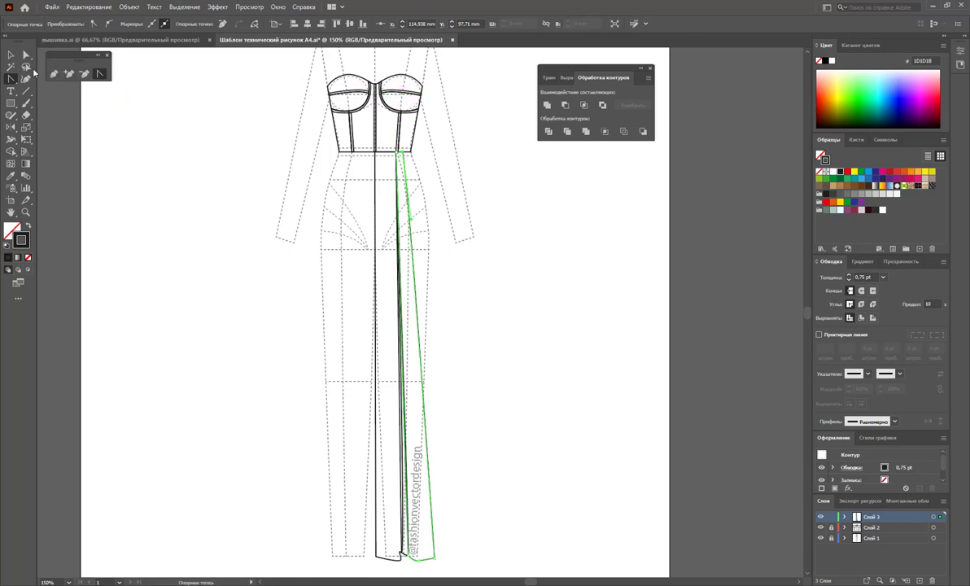
{"action": "left_click", "coordinate": [10, 54]}
{"action": "left_click", "coordinate": [486, 351]}
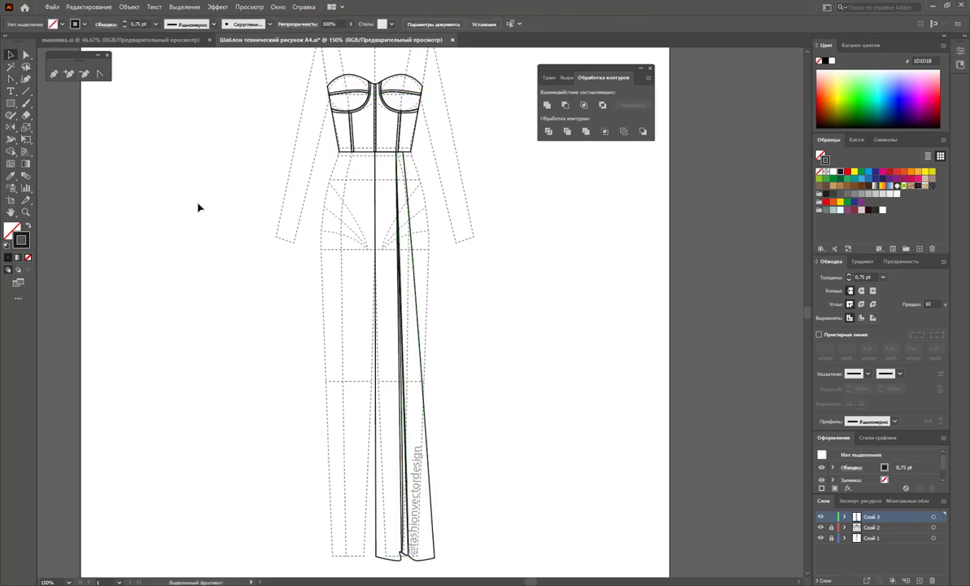
{"action": "left_click", "coordinate": [55, 74]}
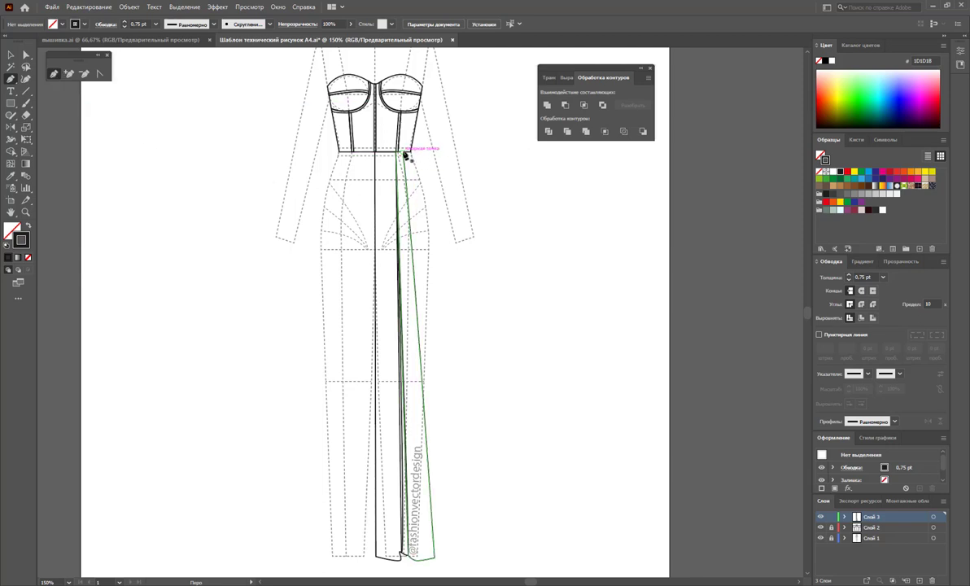
Draw a slim closed drape panel from the waist anchor to a short hem, removing the hem handle.
{"action": "left_click", "coordinate": [404, 153]}
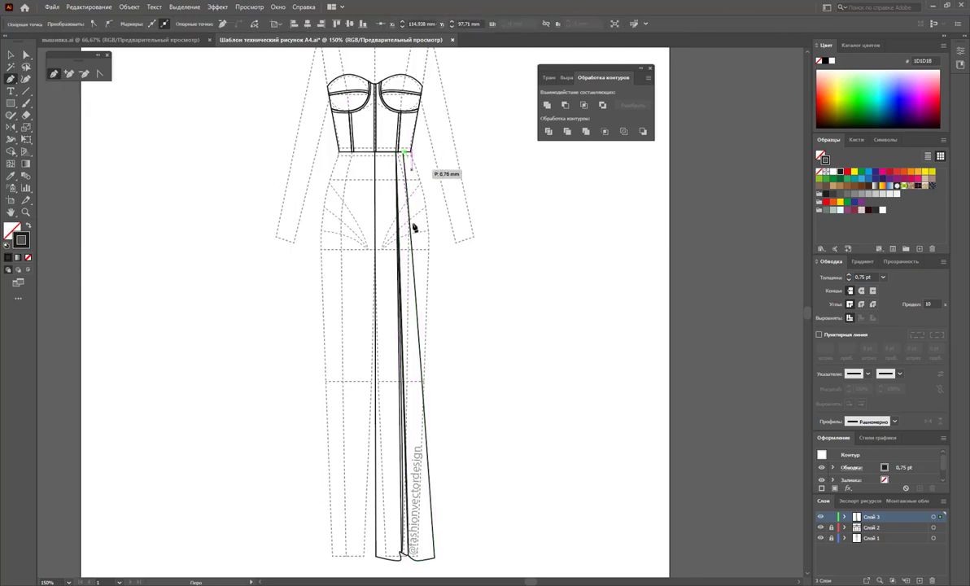
{"action": "left_click", "coordinate": [446, 554]}
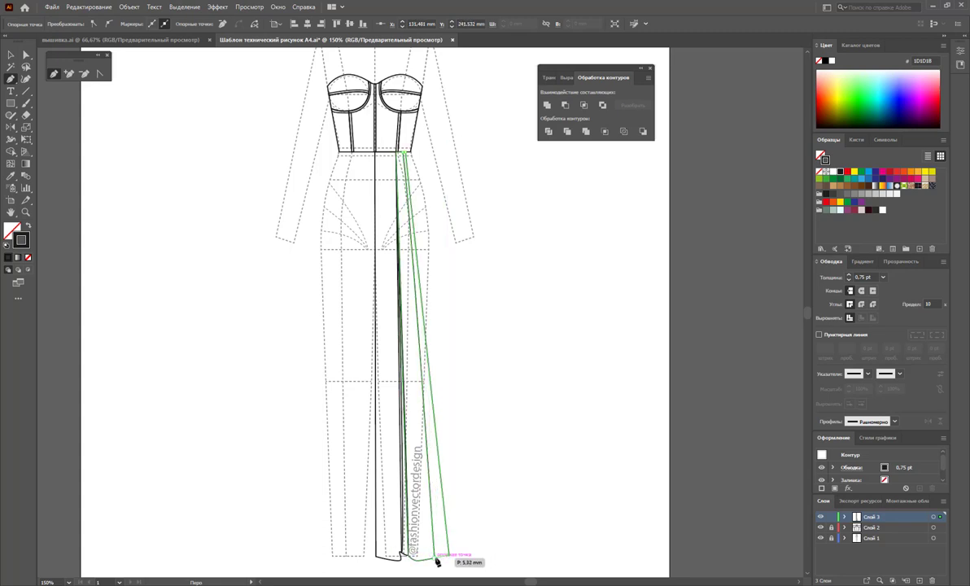
{"action": "left_click", "coordinate": [421, 561]}
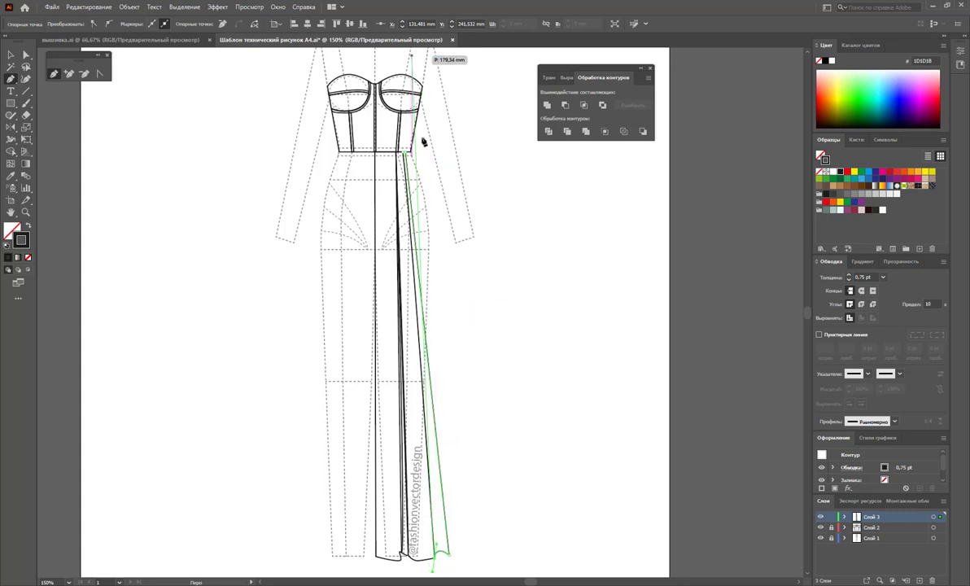
{"action": "left_click", "coordinate": [403, 154]}
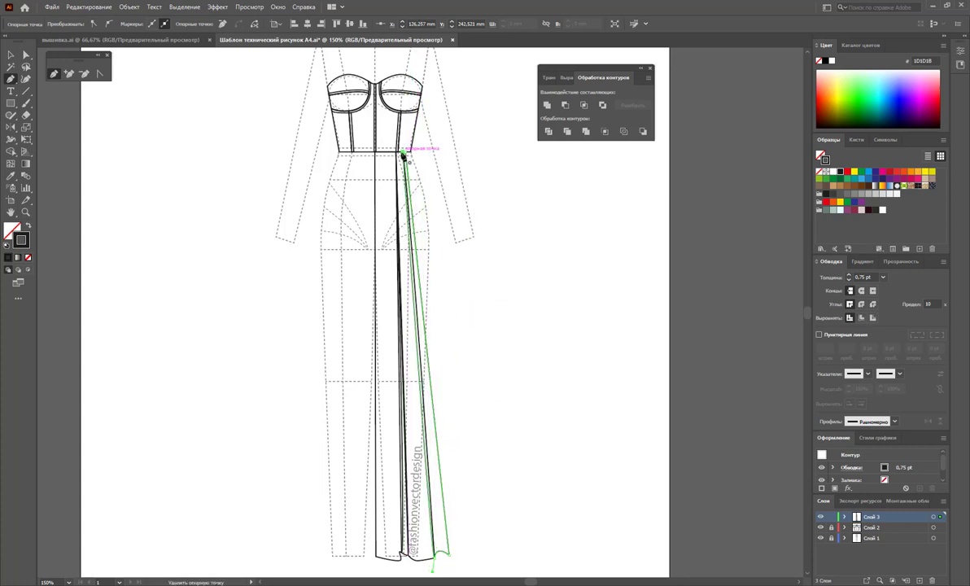
{"action": "left_click", "coordinate": [99, 74]}
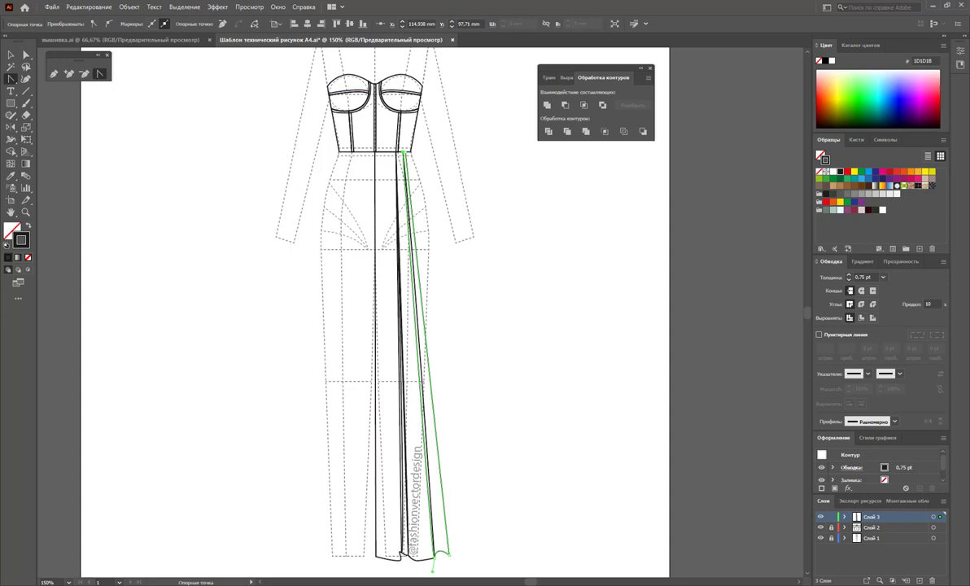
{"action": "left_click", "coordinate": [432, 568]}
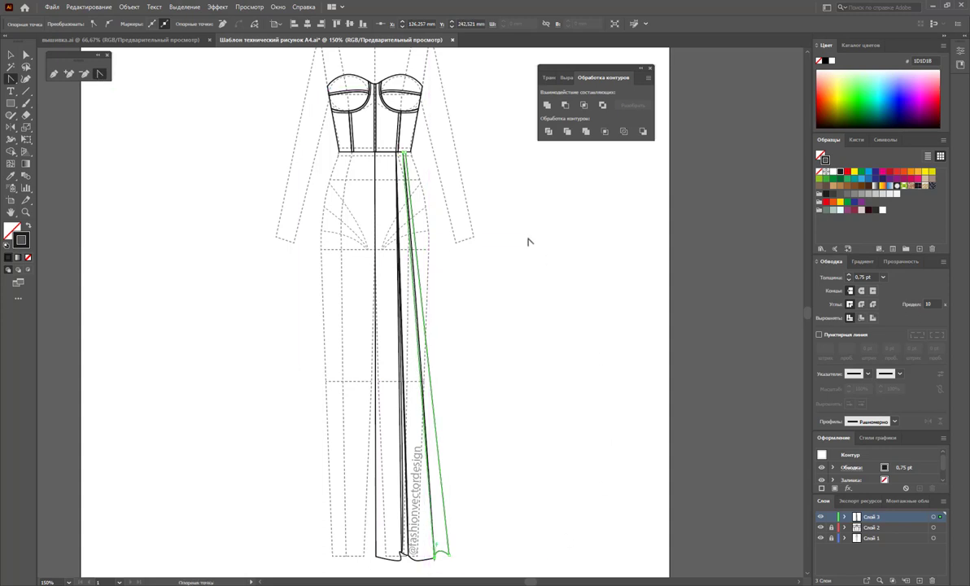
Select and check the drape paths around the hem, then deselect.
{"action": "left_click", "coordinate": [11, 54]}
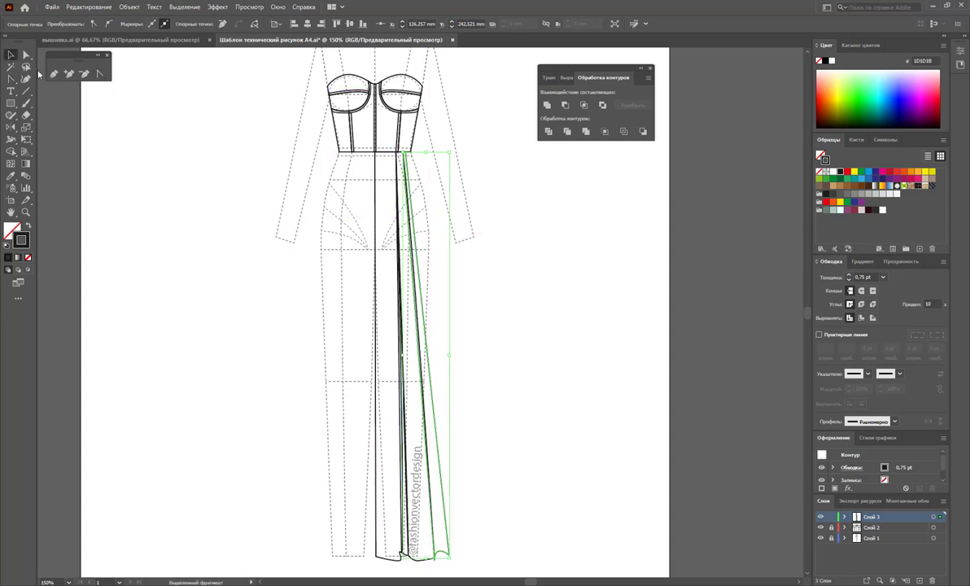
{"action": "left_click", "coordinate": [309, 396]}
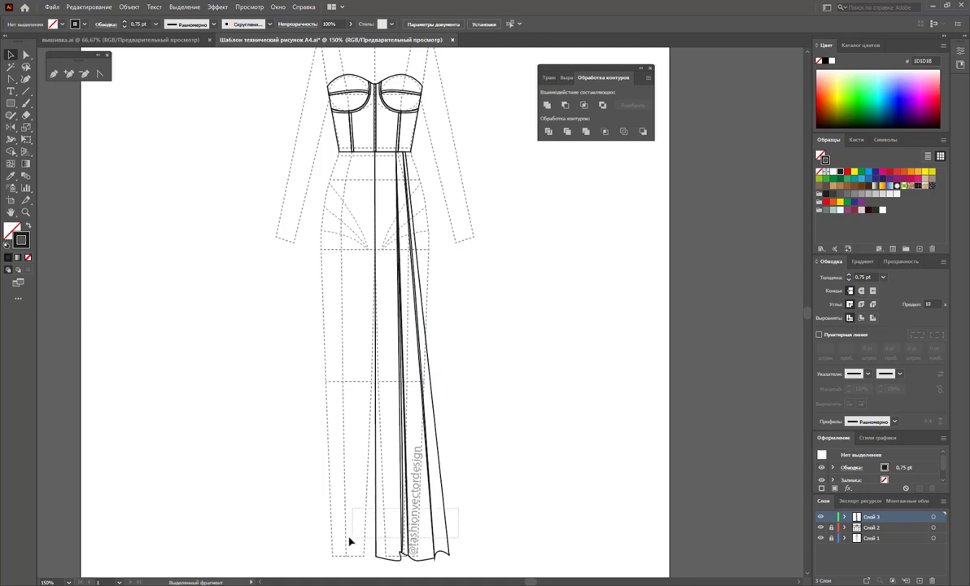
{"action": "left_click_drag", "start_coordinate": [458, 509], "coordinate": [349, 541]}
{"action": "left_click", "coordinate": [570, 374]}
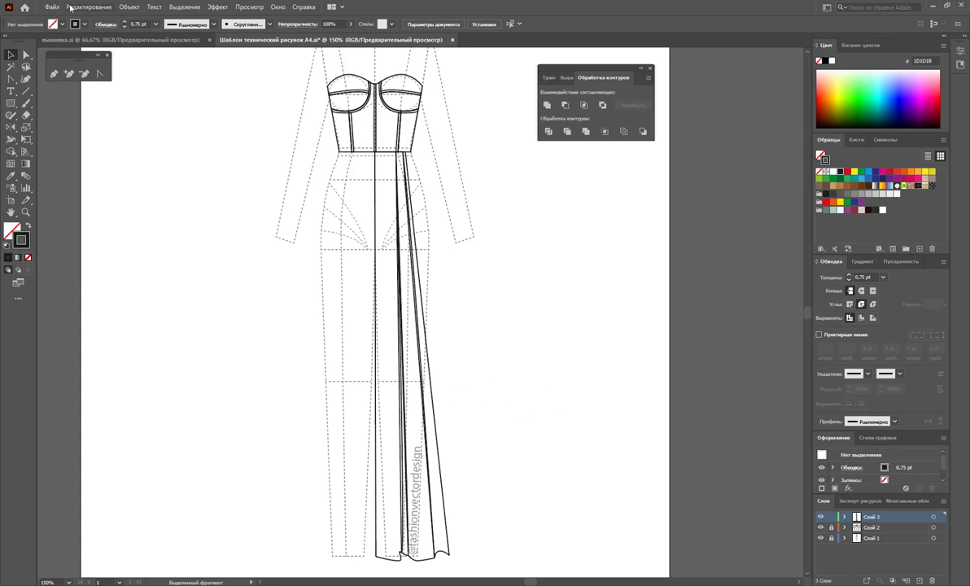
{"action": "left_click", "coordinate": [54, 76]}
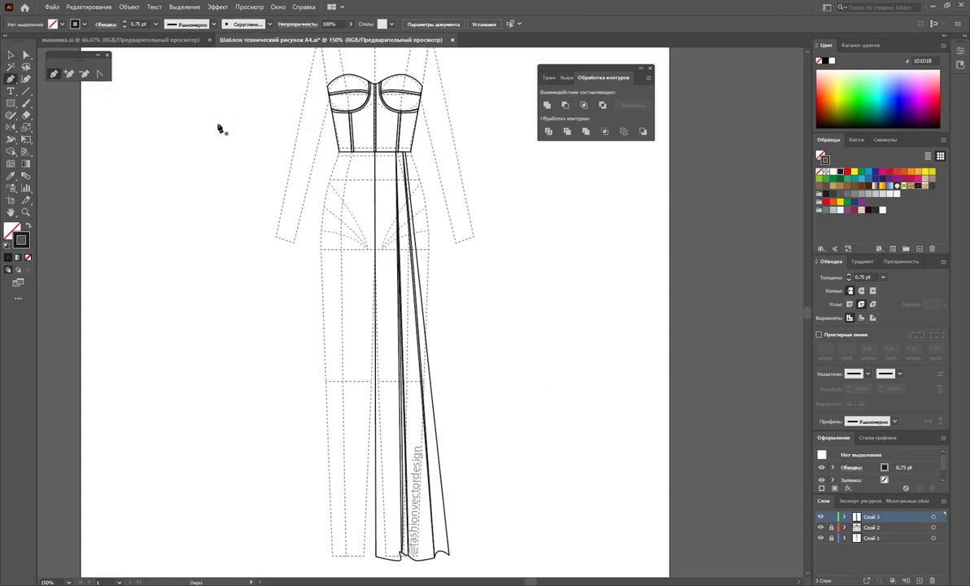
Draw a wider drape panel from the waist anchor flaring out to the hem's right.
{"action": "left_click", "coordinate": [408, 154]}
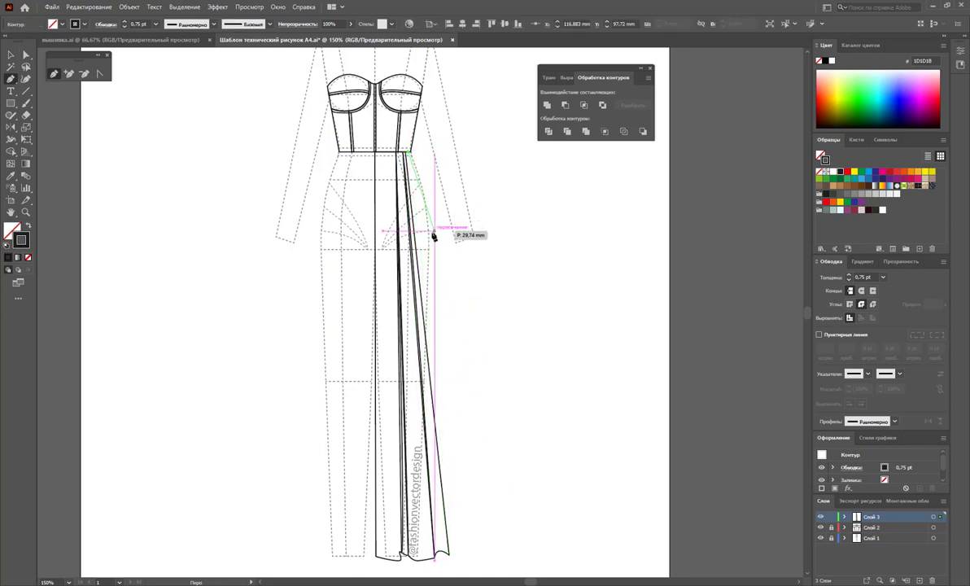
{"action": "left_click", "coordinate": [433, 273]}
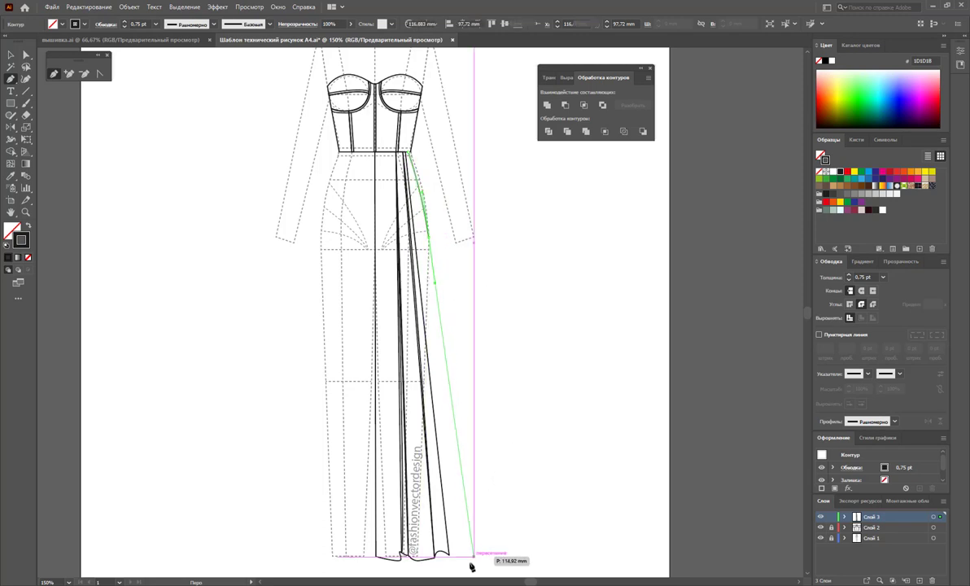
{"action": "left_click", "coordinate": [472, 553]}
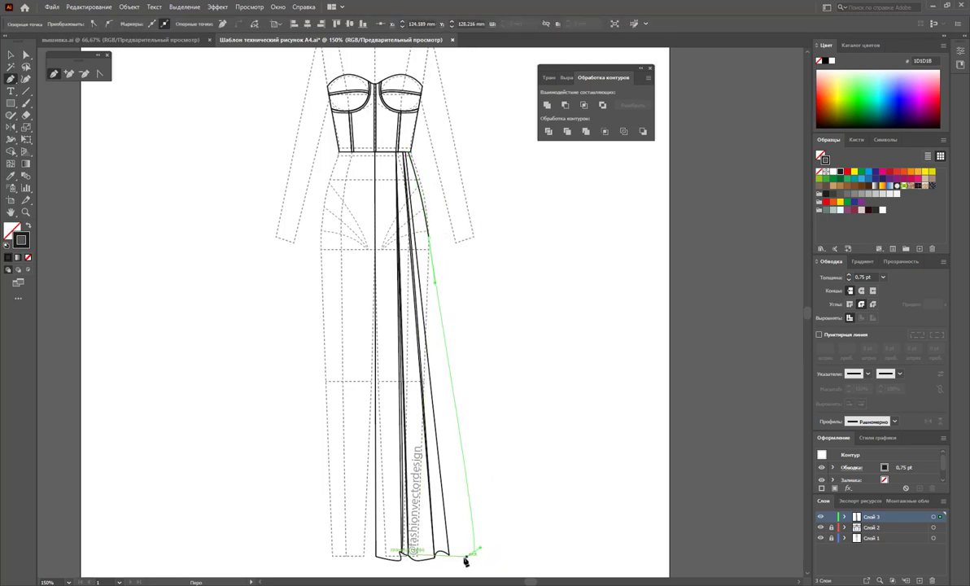
{"action": "left_click", "coordinate": [449, 555]}
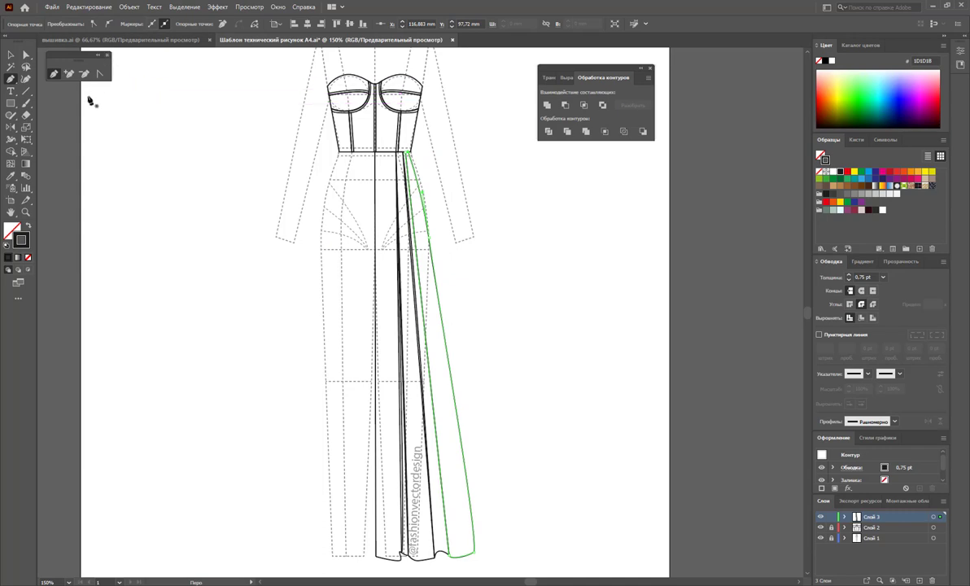
{"action": "left_click", "coordinate": [10, 54]}
{"action": "left_click", "coordinate": [196, 281]}
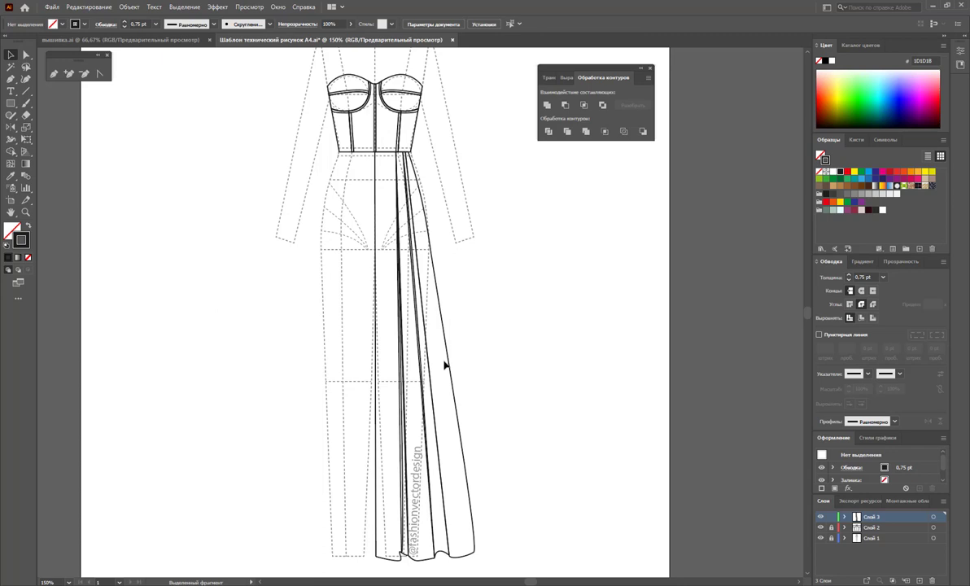
Add an inner fold line from the drape's waist anchor down to the hem.
{"action": "left_click", "coordinate": [54, 74]}
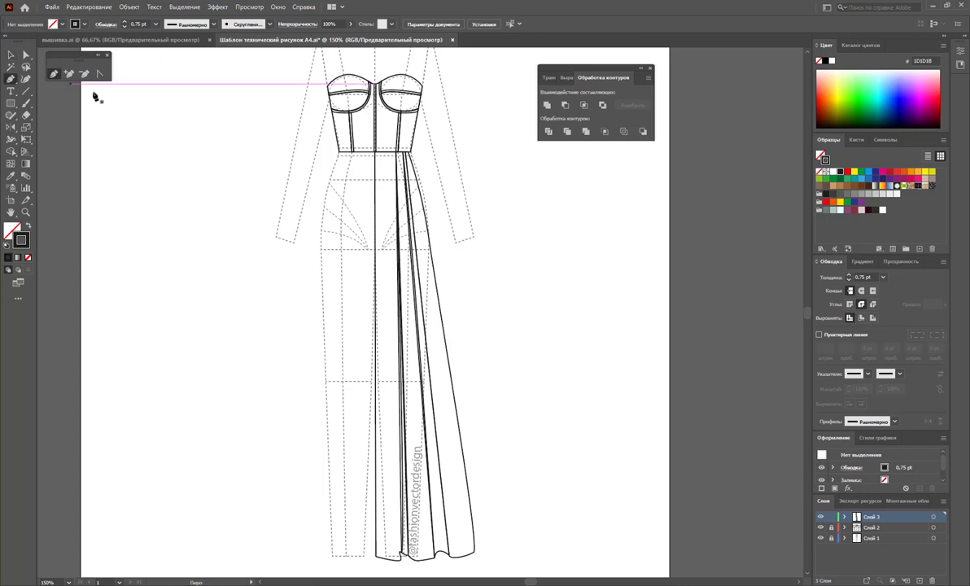
{"action": "left_click", "coordinate": [406, 152]}
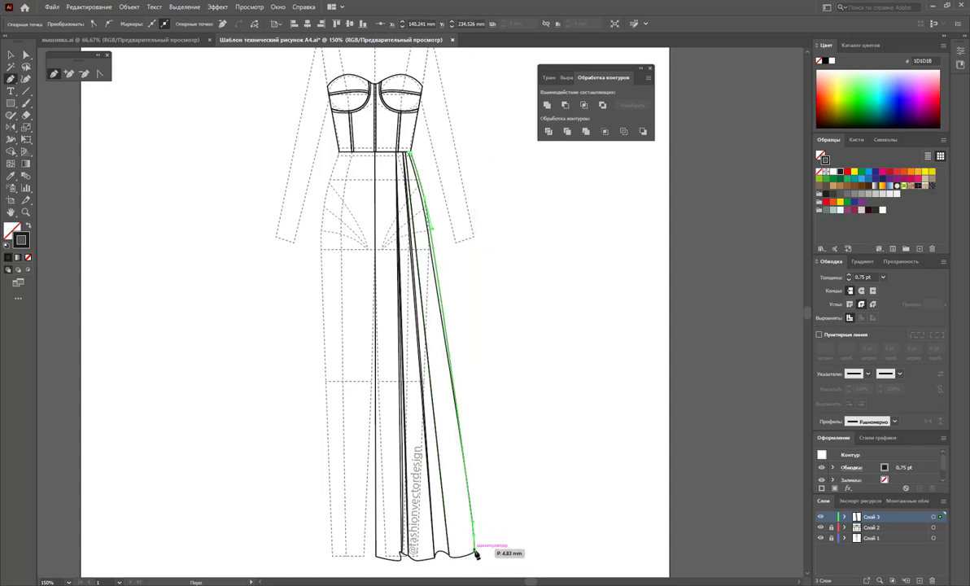
{"action": "left_click", "coordinate": [476, 554]}
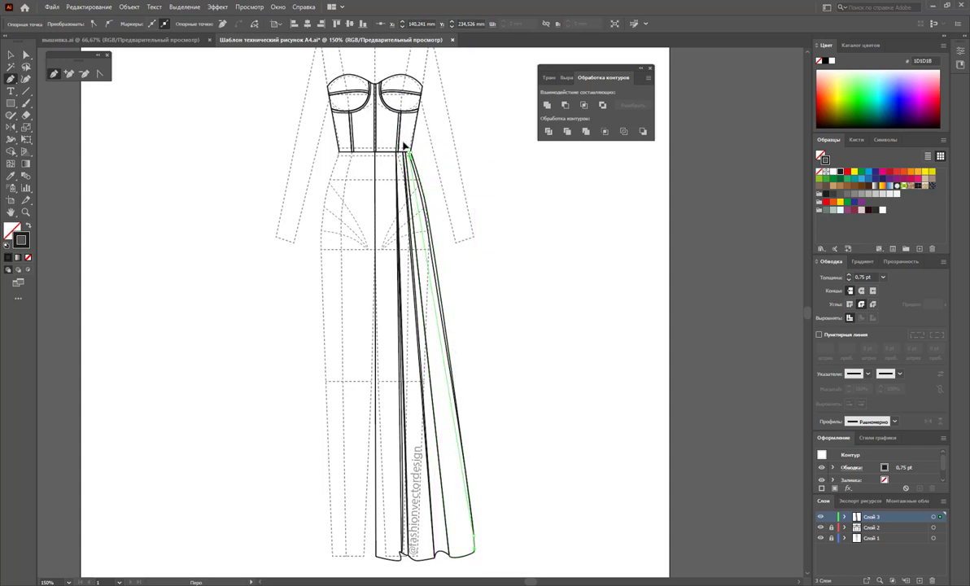
{"action": "left_click", "coordinate": [408, 152]}
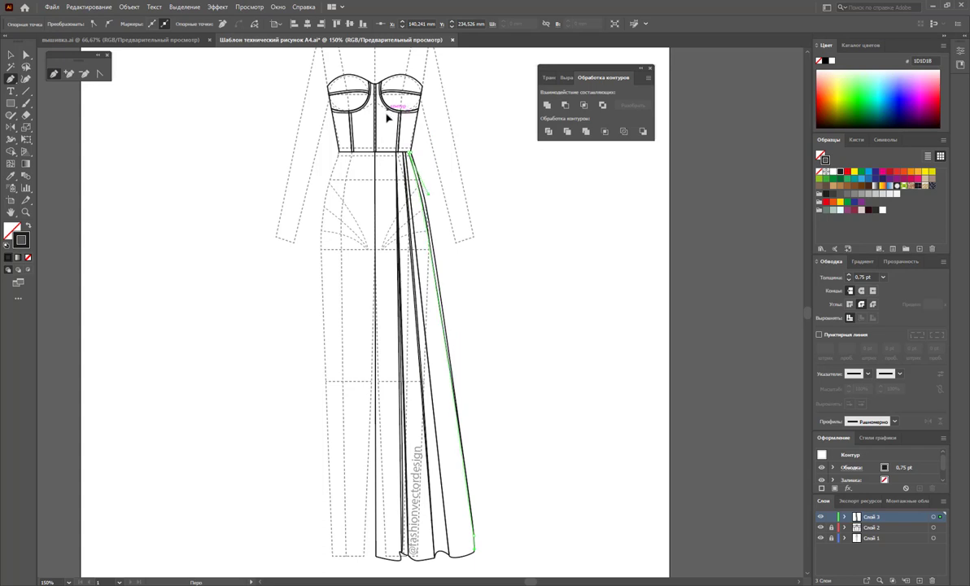
{"action": "left_click", "coordinate": [10, 55]}
{"action": "left_click", "coordinate": [226, 172]}
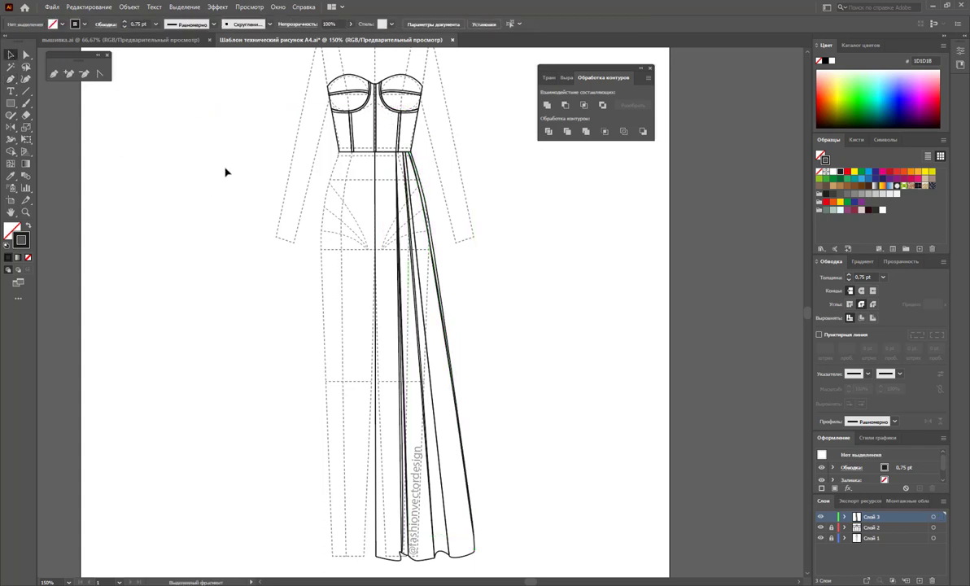
{"action": "left_click", "coordinate": [56, 74]}
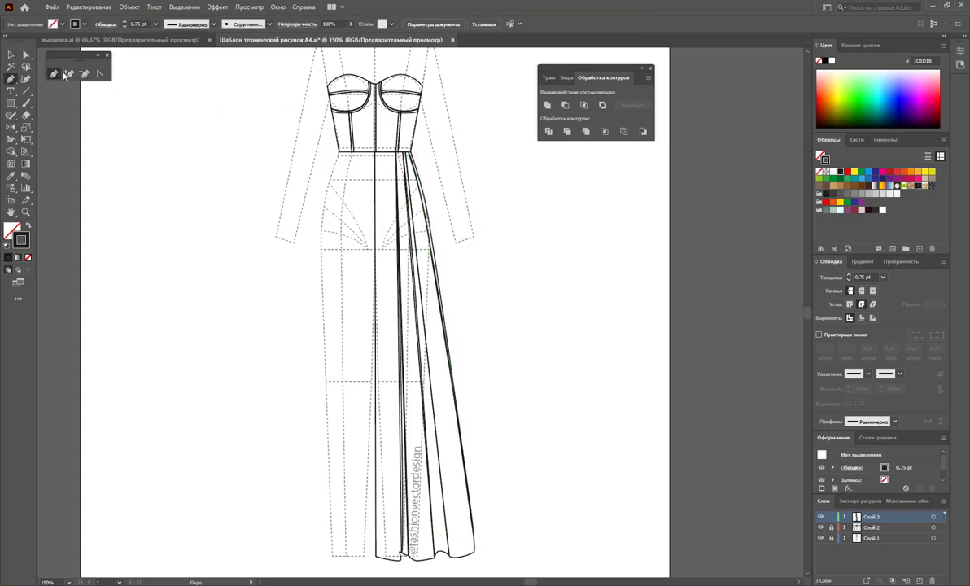
Pen-draw the outermost drape from the waist anchor down the right edge to an outward-curved hem, then deselect.
{"action": "left_click", "coordinate": [415, 153]}
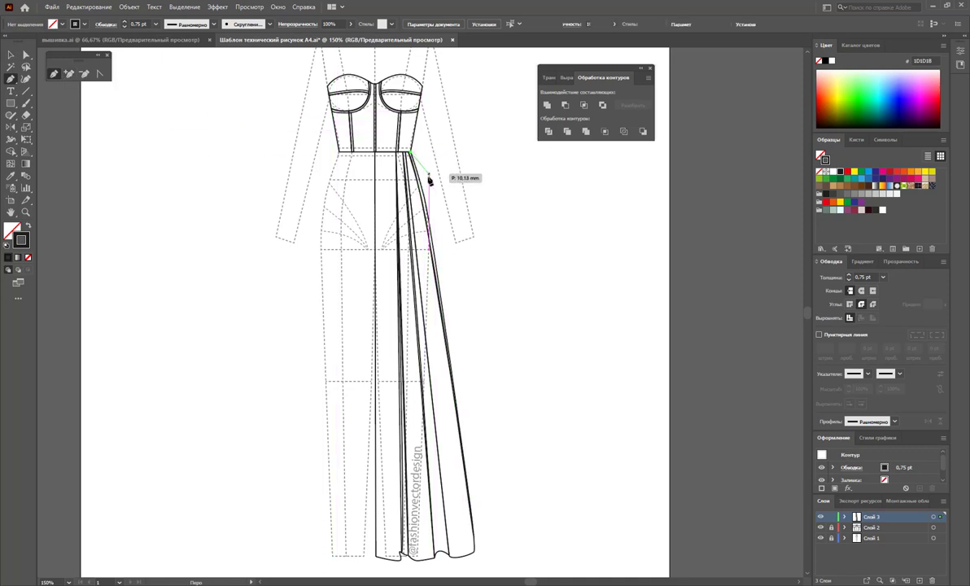
{"action": "left_click", "coordinate": [439, 228]}
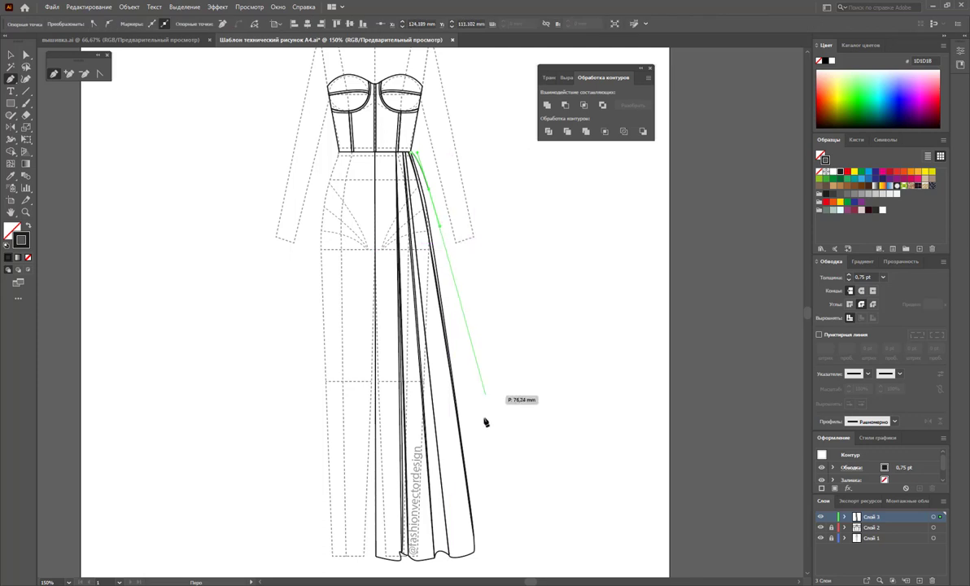
{"action": "left_click", "coordinate": [498, 503]}
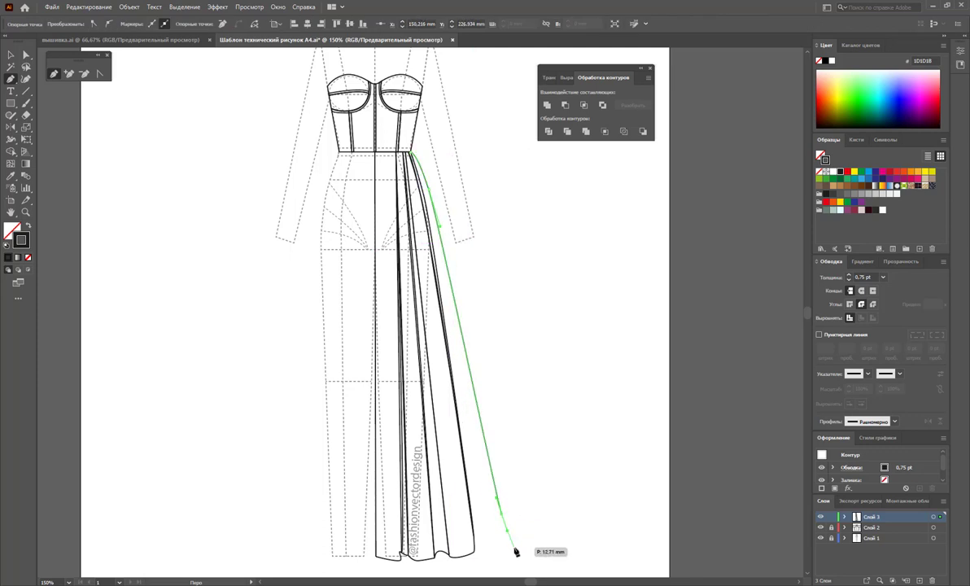
{"action": "mouse_move", "coordinate": [512, 547]}
{"action": "left_mouse_down"}
{"action": "mouse_move", "coordinate": [475, 553]}
{"action": "mouse_move", "coordinate": [460, 429]}
{"action": "left_mouse_up"}
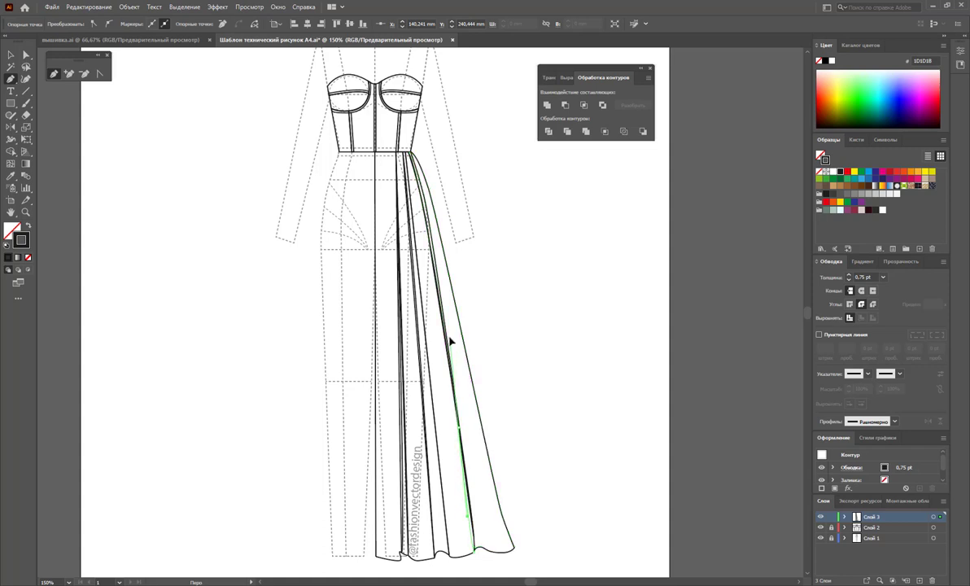
{"action": "left_click_drag", "start_coordinate": [411, 152], "coordinate": [372, 101]}
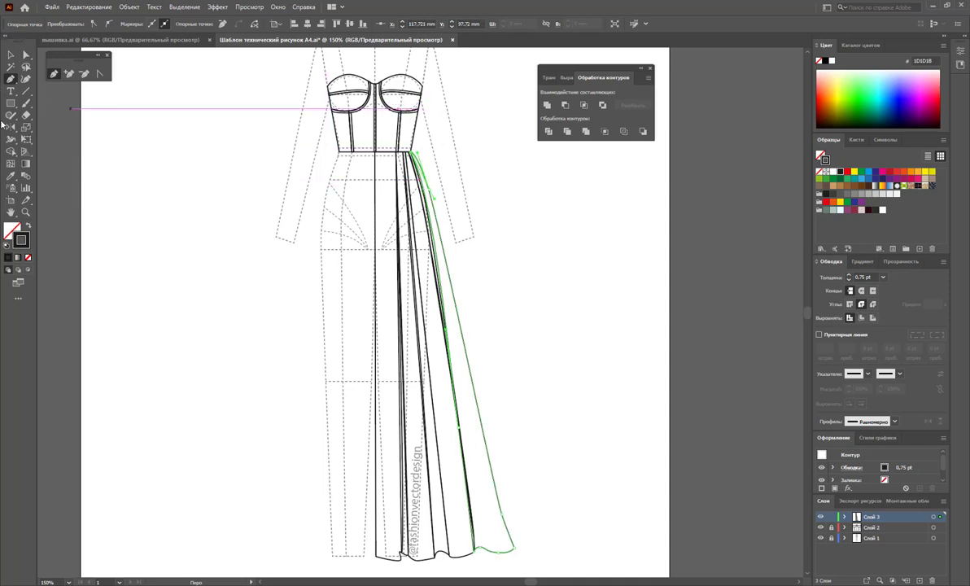
{"action": "left_click", "coordinate": [12, 54]}
{"action": "left_click", "coordinate": [549, 333]}
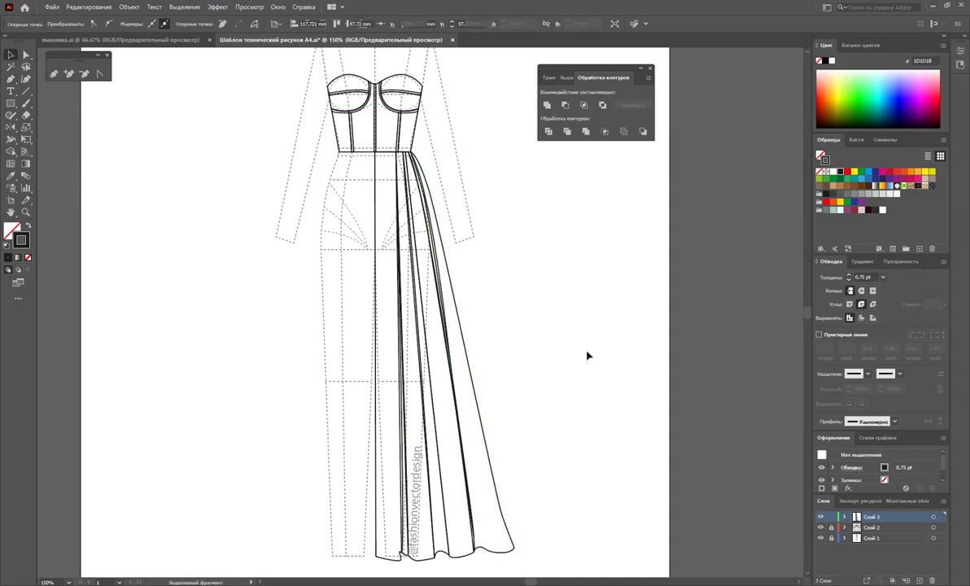
Fill the first narrow drape panel with light grey instead of a grey stroke.
{"action": "left_click", "coordinate": [400, 552]}
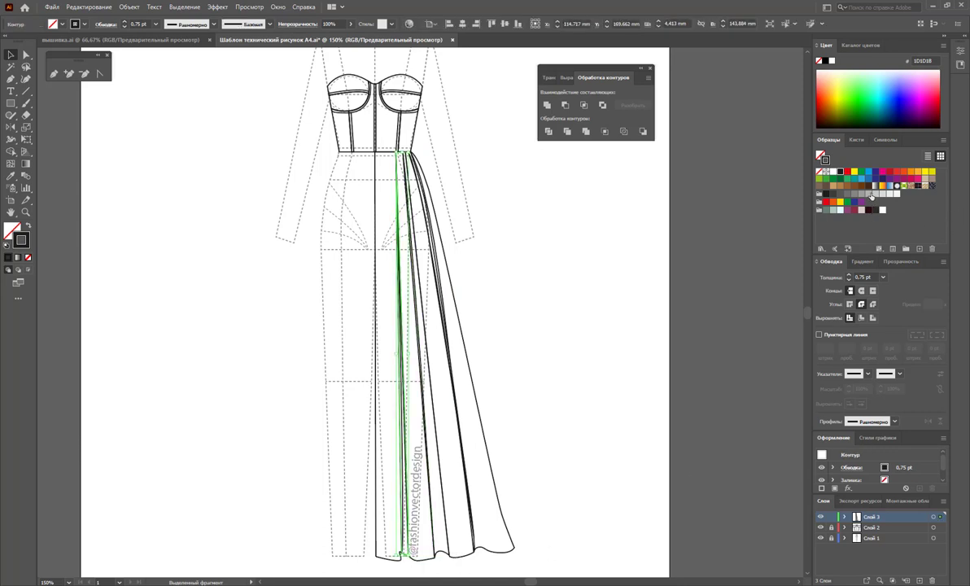
{"action": "left_click", "coordinate": [869, 194]}
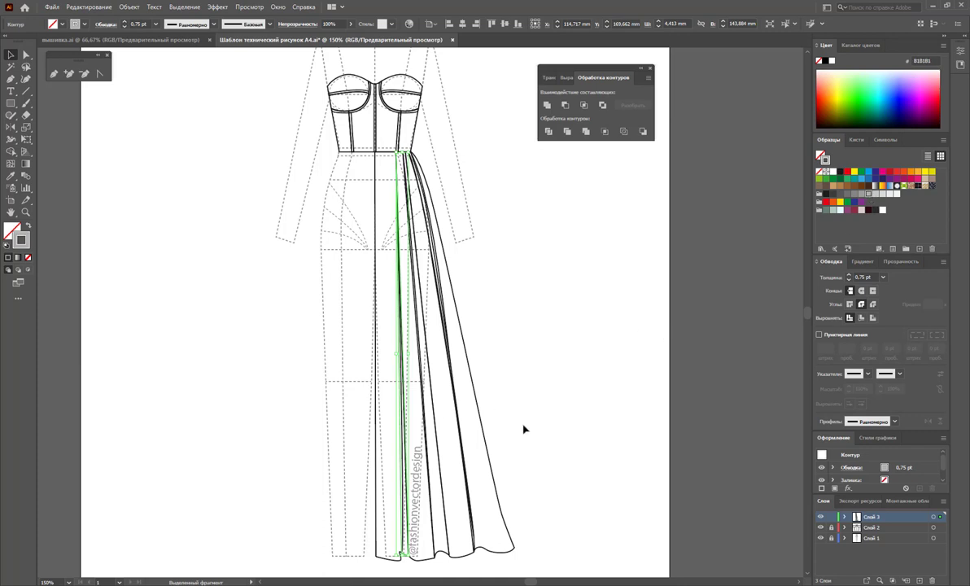
{"action": "key", "text": "ctrl+z"}
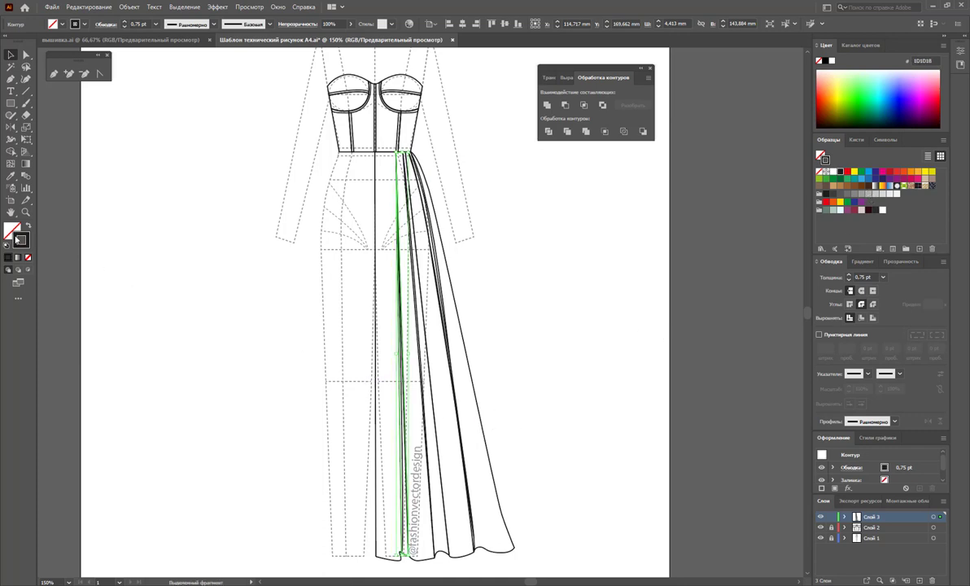
{"action": "left_click", "coordinate": [10, 227]}
{"action": "left_click", "coordinate": [875, 195]}
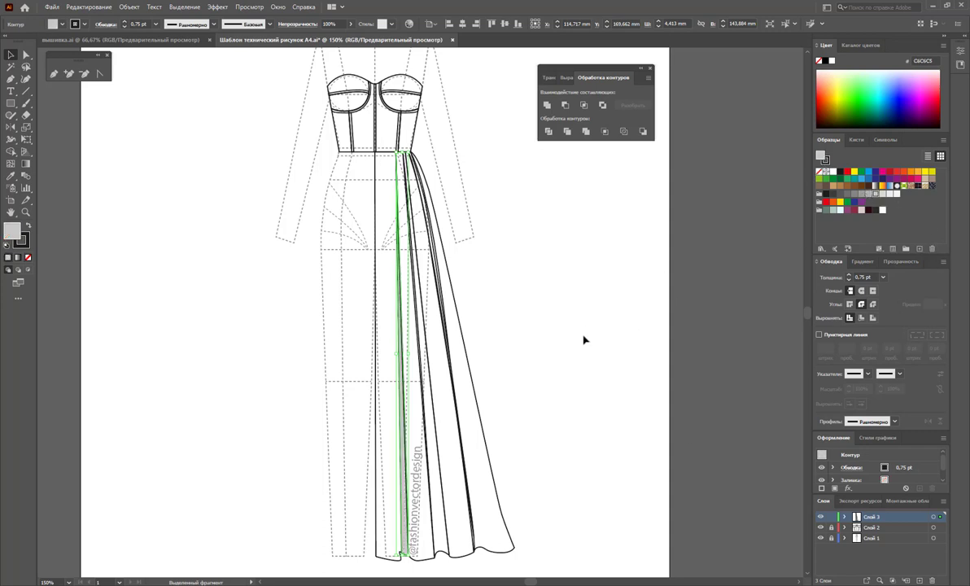
{"action": "left_click", "coordinate": [541, 525]}
Fill the inner drape panel and the next curved drape shape with light grey.
{"action": "left_click", "coordinate": [444, 555]}
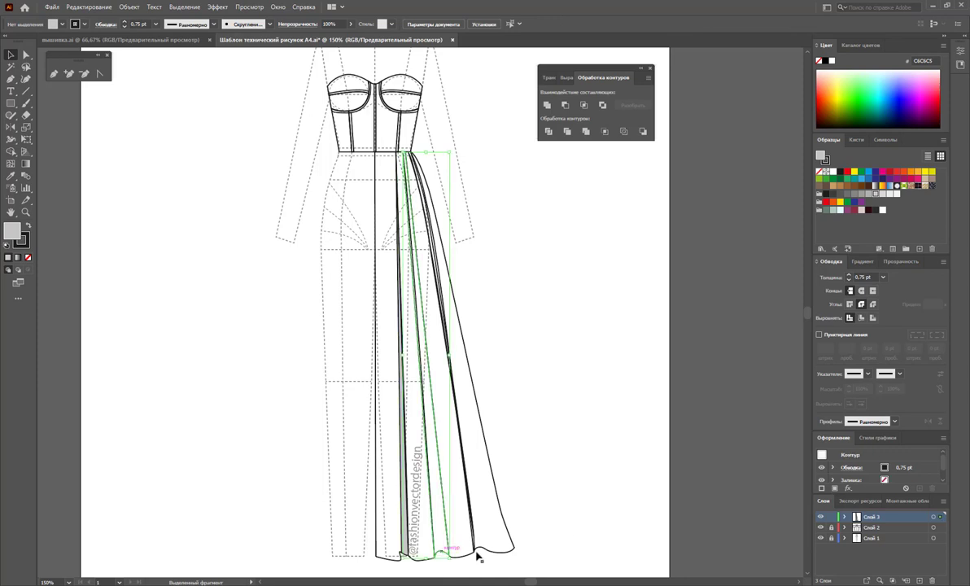
{"action": "left_click", "coordinate": [883, 194]}
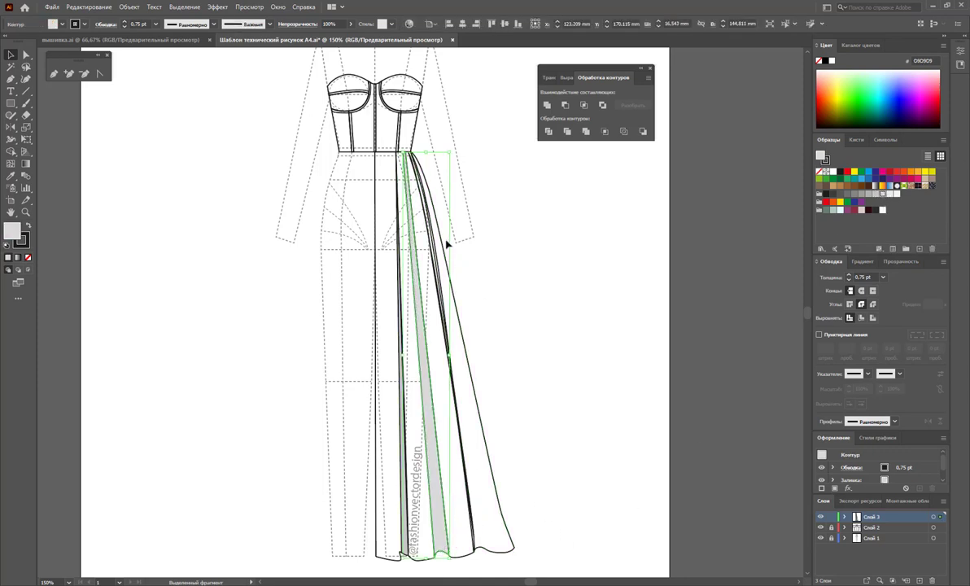
{"action": "left_click", "coordinate": [458, 218]}
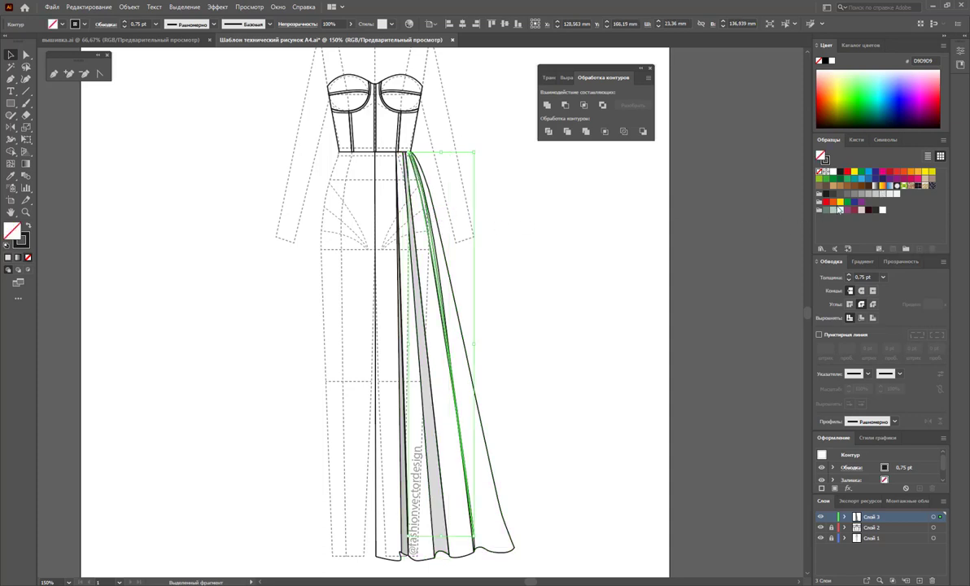
{"action": "left_click", "coordinate": [873, 196]}
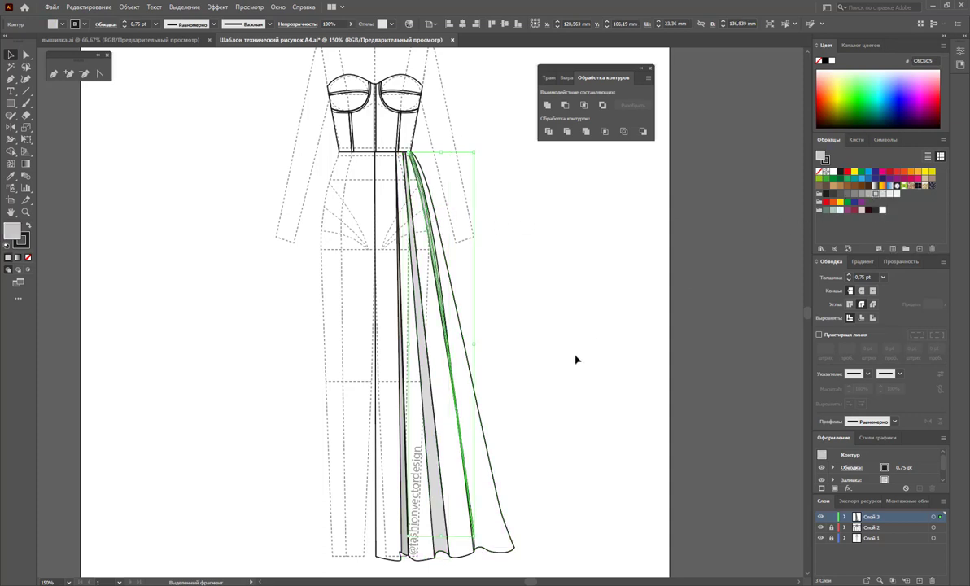
{"action": "left_click", "coordinate": [595, 351]}
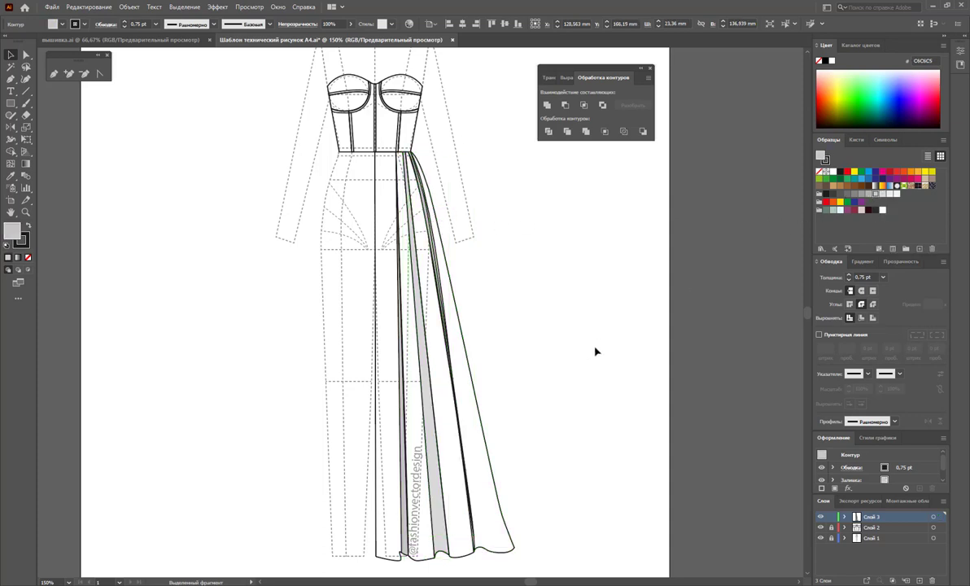
Pull the drape path's bottom point left to the grey panel and send the panel behind the black lines.
{"action": "left_click", "coordinate": [475, 538]}
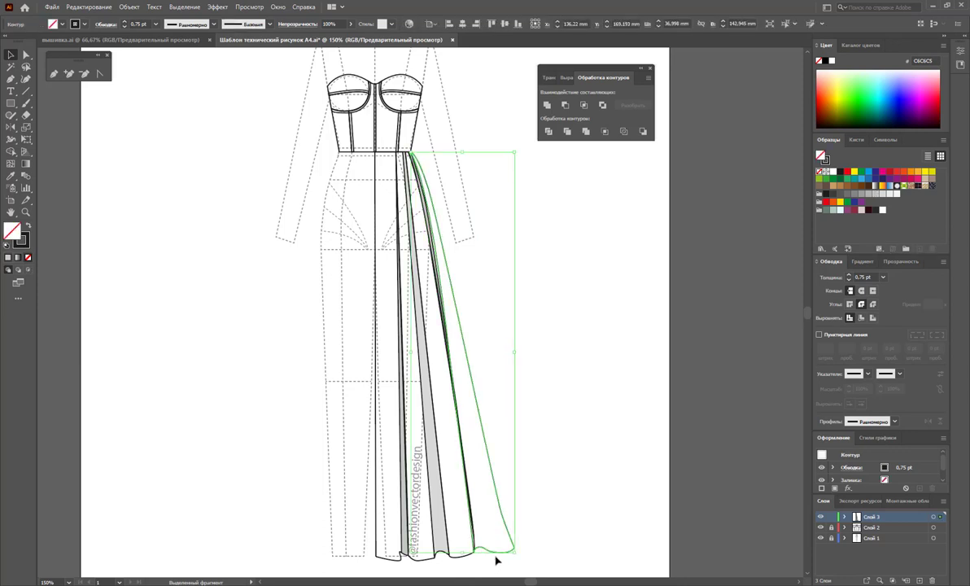
{"action": "left_click", "coordinate": [496, 560]}
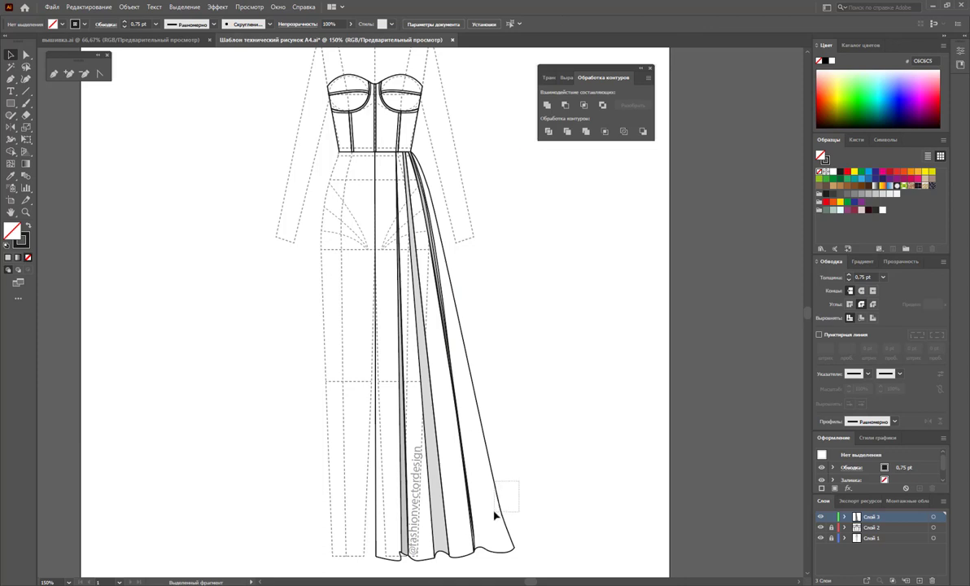
{"action": "left_click", "coordinate": [464, 557]}
{"action": "left_click_drag", "start_coordinate": [461, 556], "coordinate": [397, 558]}
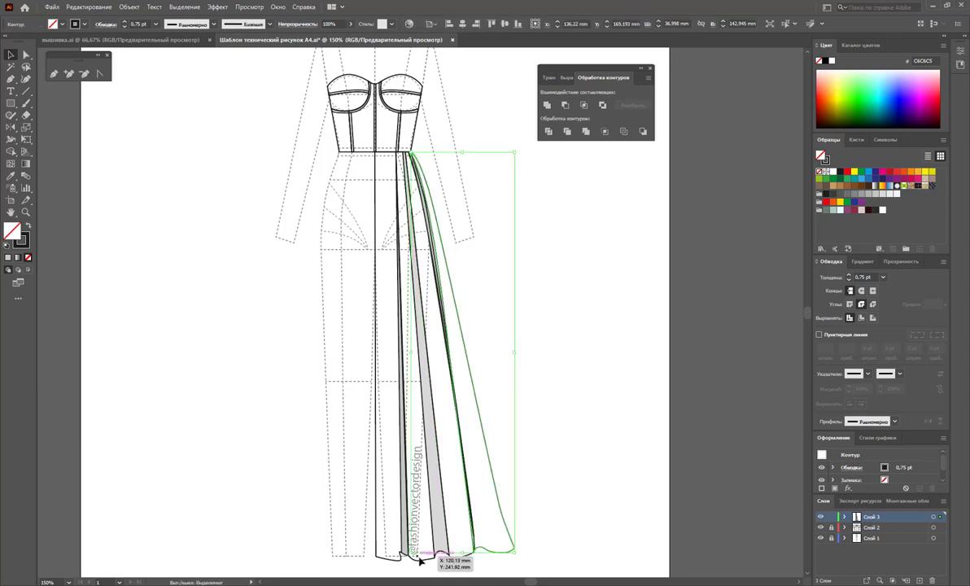
{"action": "left_click", "coordinate": [544, 507]}
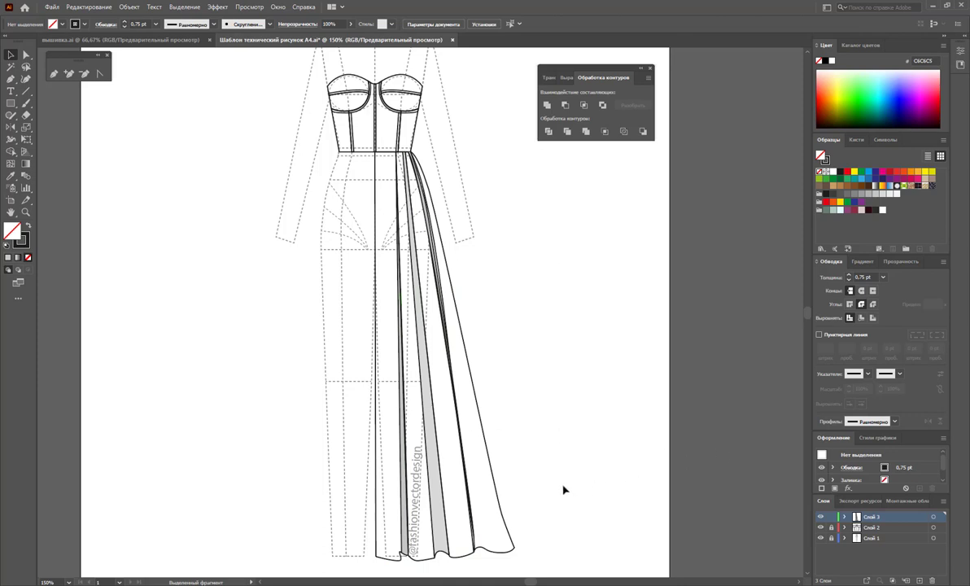
{"action": "left_click", "coordinate": [436, 506]}
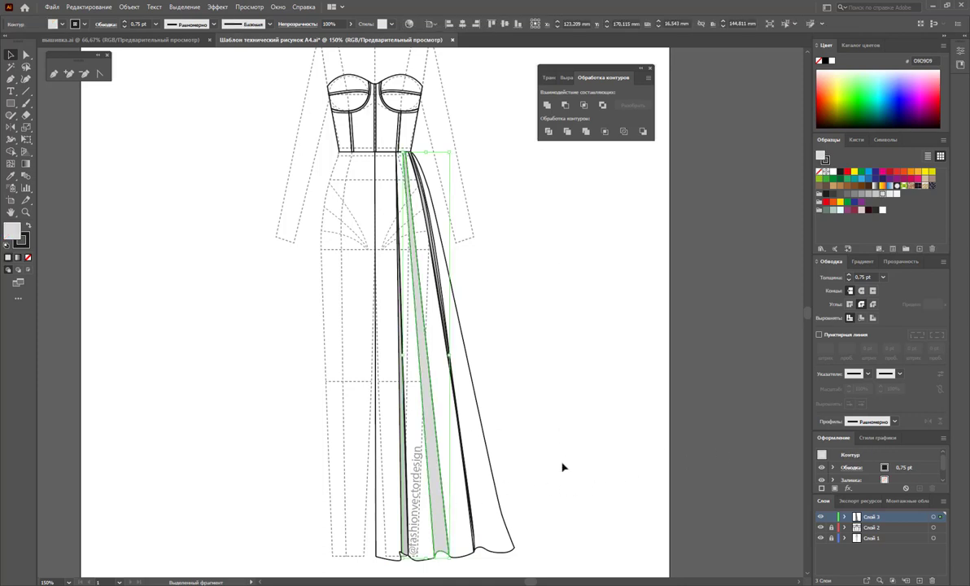
{"action": "key", "text": "ctrl+["}
{"action": "left_click", "coordinate": [583, 446]}
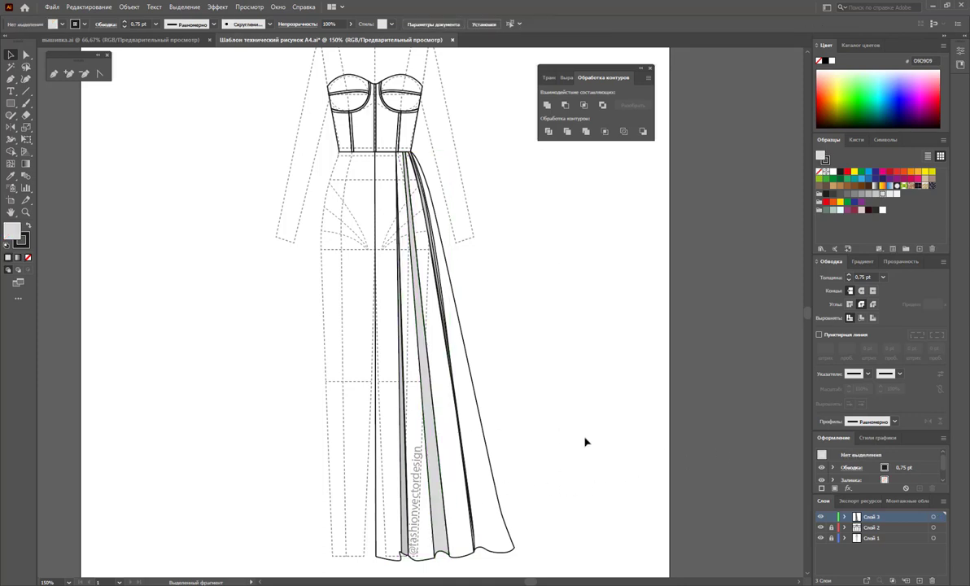
Use Direct Selection on the drape path's anchors to bend its outer curve further left toward the grey panel.
{"action": "left_click", "coordinate": [438, 253]}
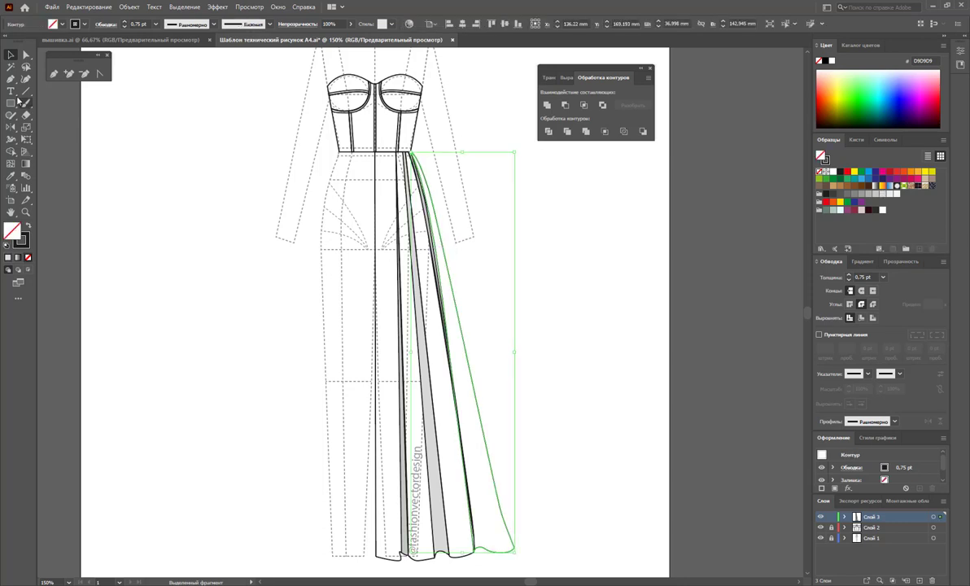
{"action": "left_click", "coordinate": [25, 55]}
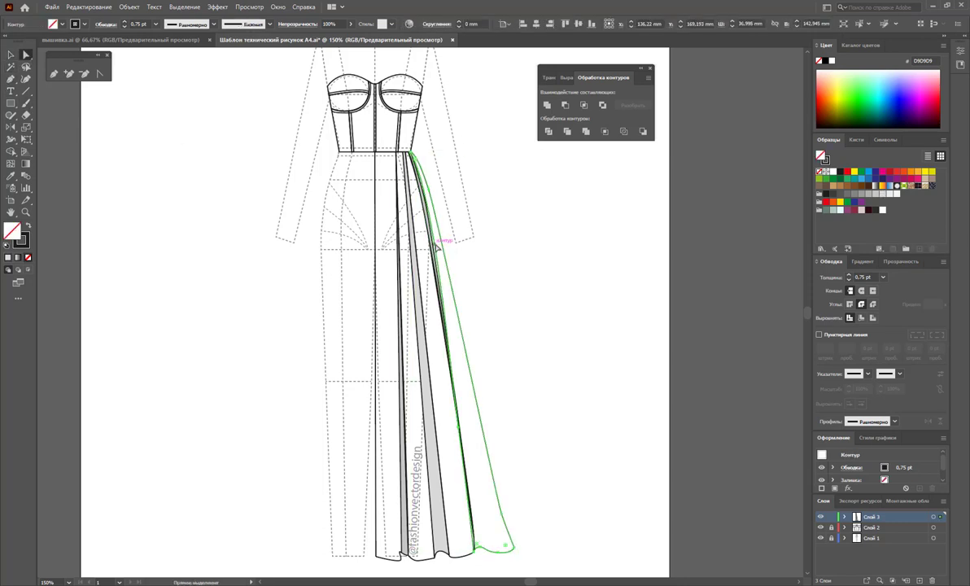
{"action": "left_click", "coordinate": [459, 435]}
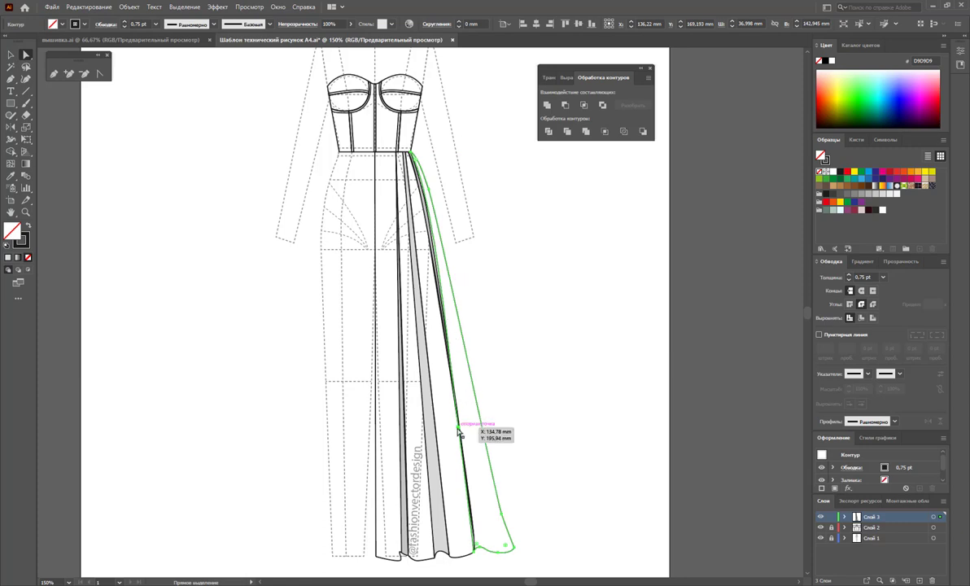
{"action": "left_click", "coordinate": [435, 209]}
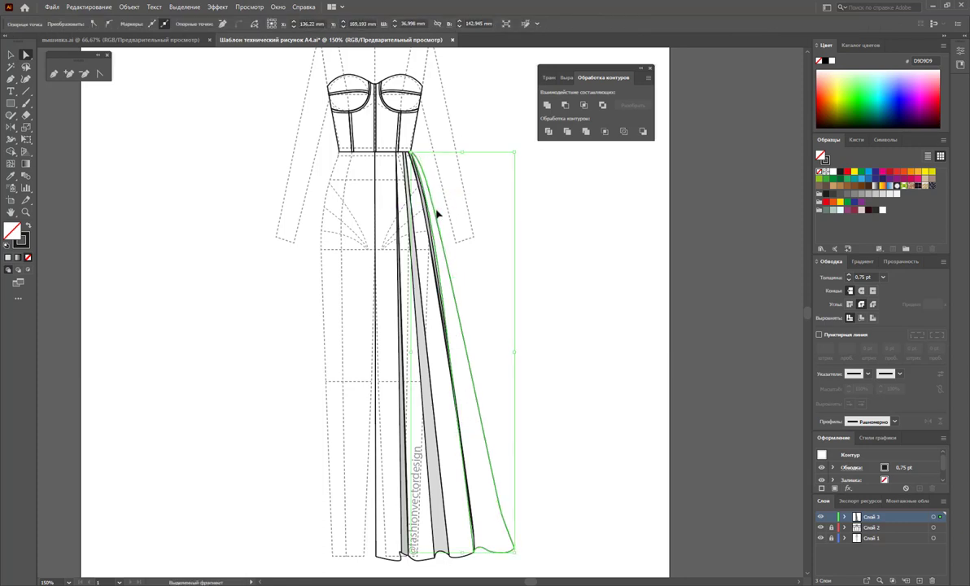
{"action": "key", "text": "a"}
{"action": "left_click", "coordinate": [414, 154]}
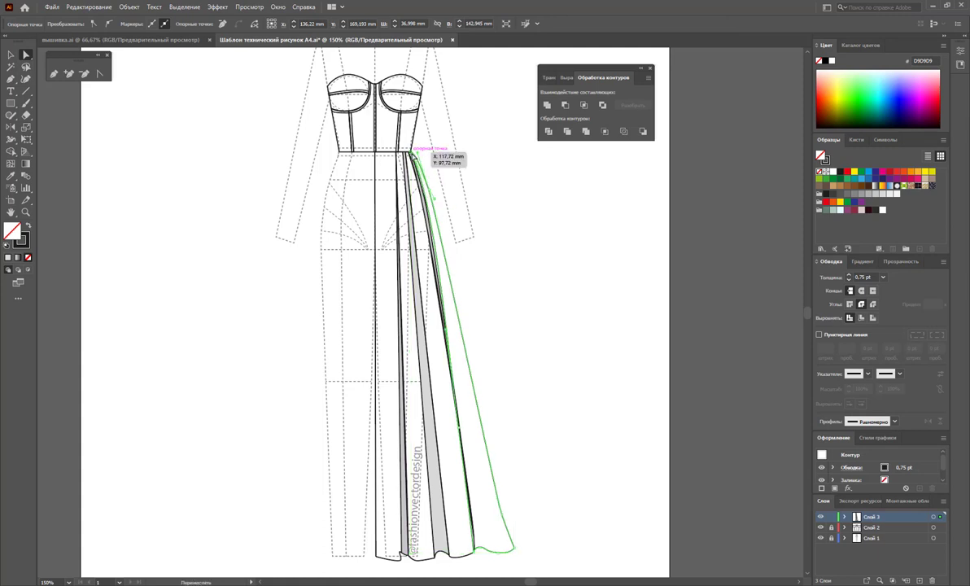
{"action": "left_click", "coordinate": [453, 358]}
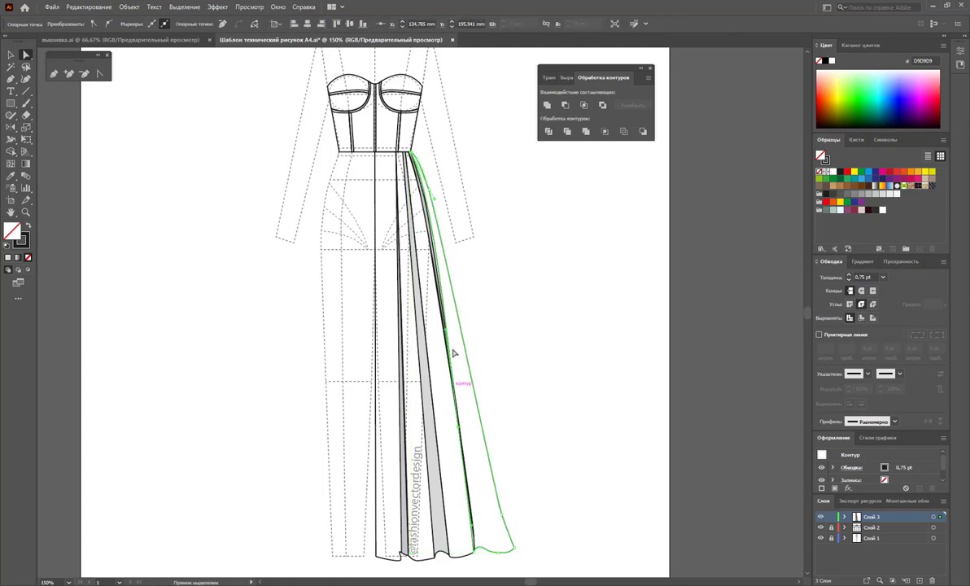
{"action": "left_click_drag", "start_coordinate": [447, 331], "coordinate": [448, 345]}
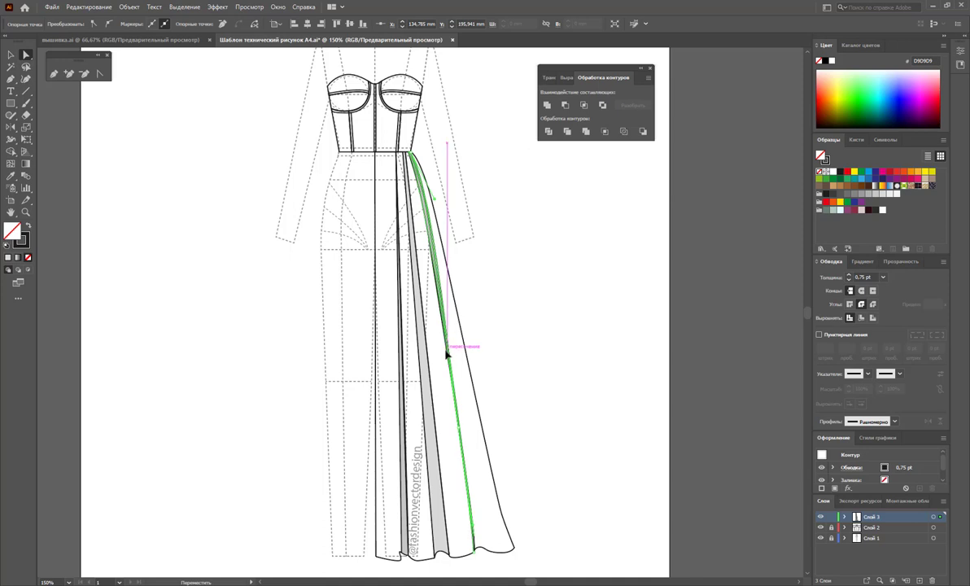
{"action": "left_click", "coordinate": [546, 349]}
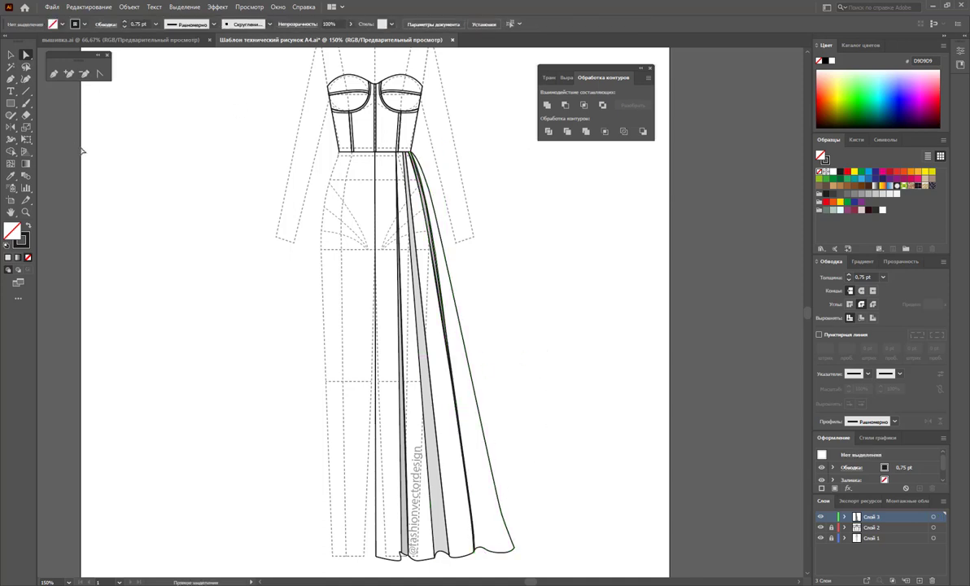
{"action": "left_click", "coordinate": [11, 53]}
Reflect a copy of the right-side drape paths across the skirt centre line onto the left side.
{"action": "left_click_drag", "start_coordinate": [529, 562], "coordinate": [340, 388]}
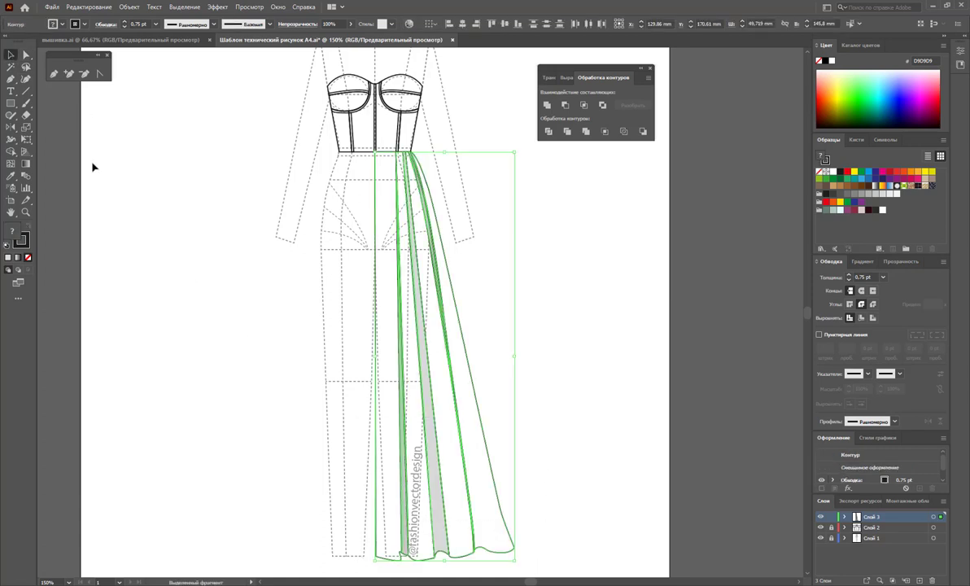
{"action": "left_click", "coordinate": [11, 126]}
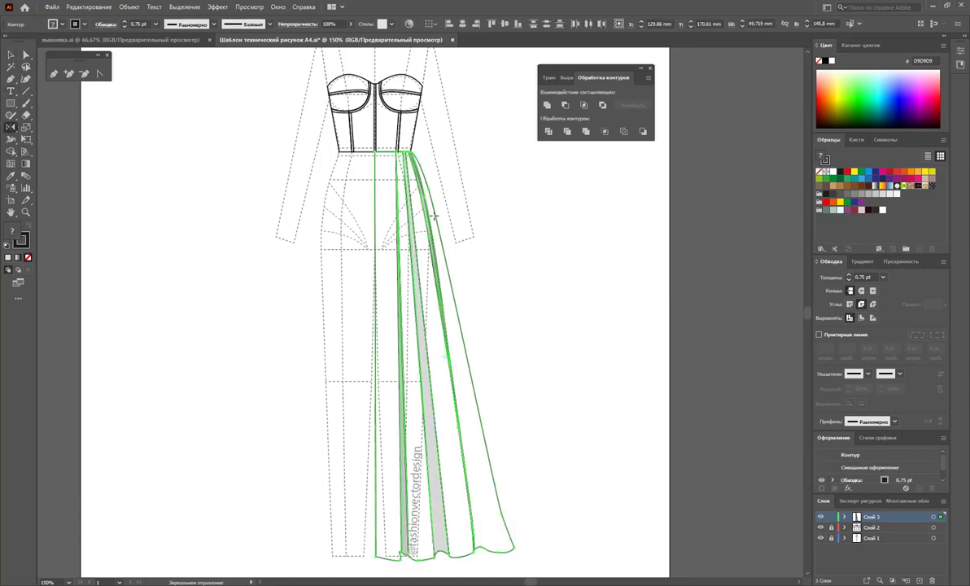
{"action": "left_click", "coordinate": [374, 182]}
{"action": "left_click_drag", "start_coordinate": [362, 167], "coordinate": [306, 162]}
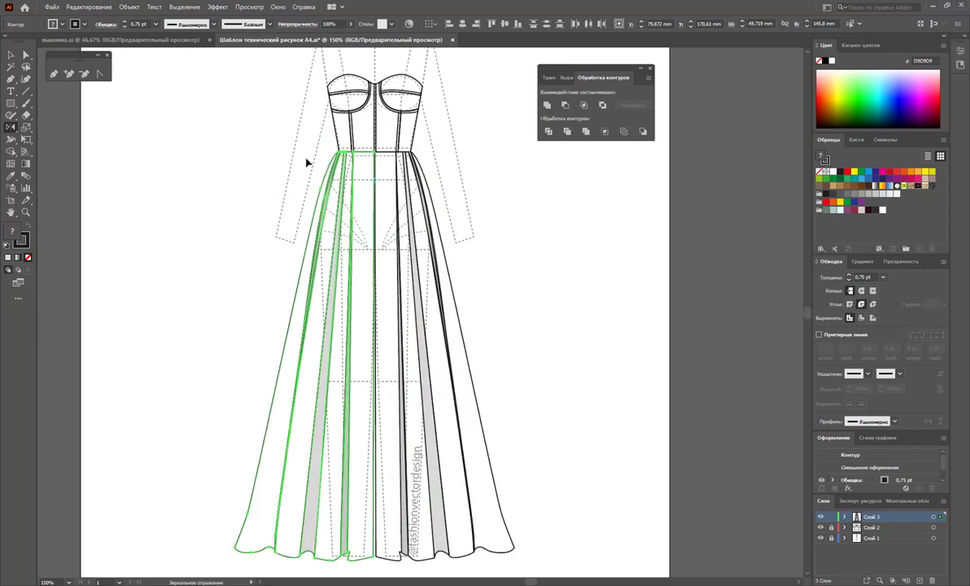
{"action": "key", "text": "v"}
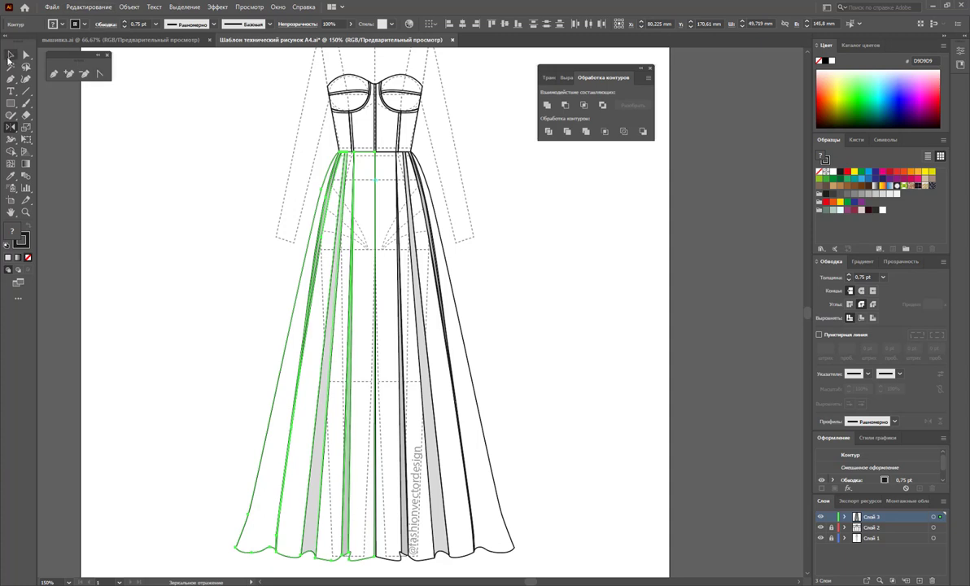
{"action": "left_click", "coordinate": [386, 519]}
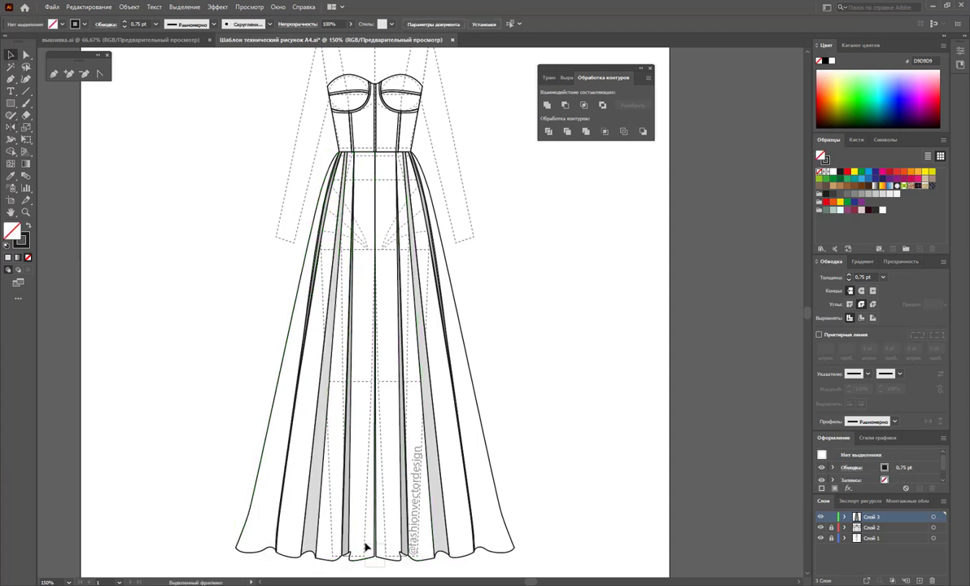
Drag the centre skirt panel's hem anchors right and its top anchor left to straighten the column.
{"action": "left_click", "coordinate": [371, 543]}
{"action": "left_click", "coordinate": [639, 370]}
{"action": "key", "text": "a"}
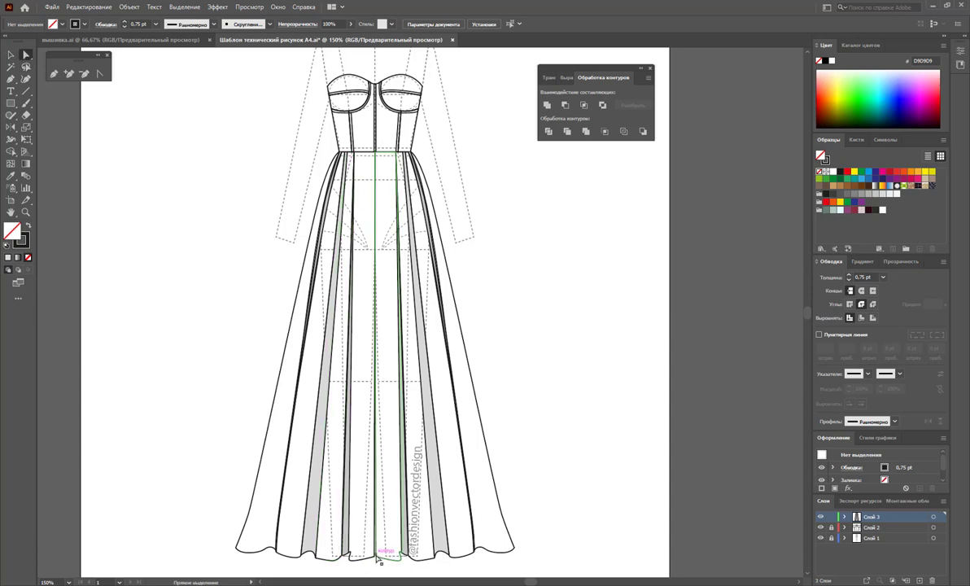
{"action": "left_click", "coordinate": [377, 560]}
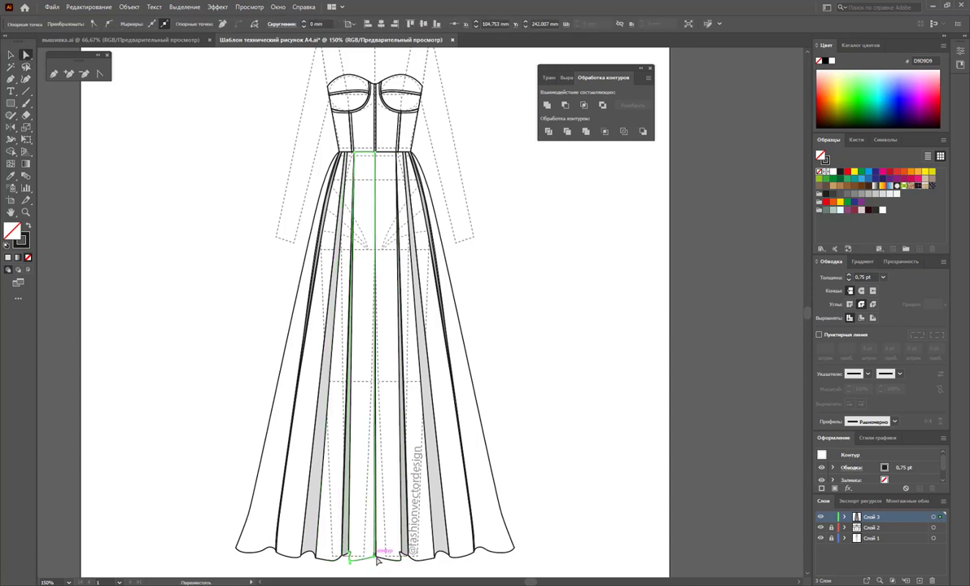
{"action": "left_click_drag", "start_coordinate": [377, 560], "coordinate": [396, 560]}
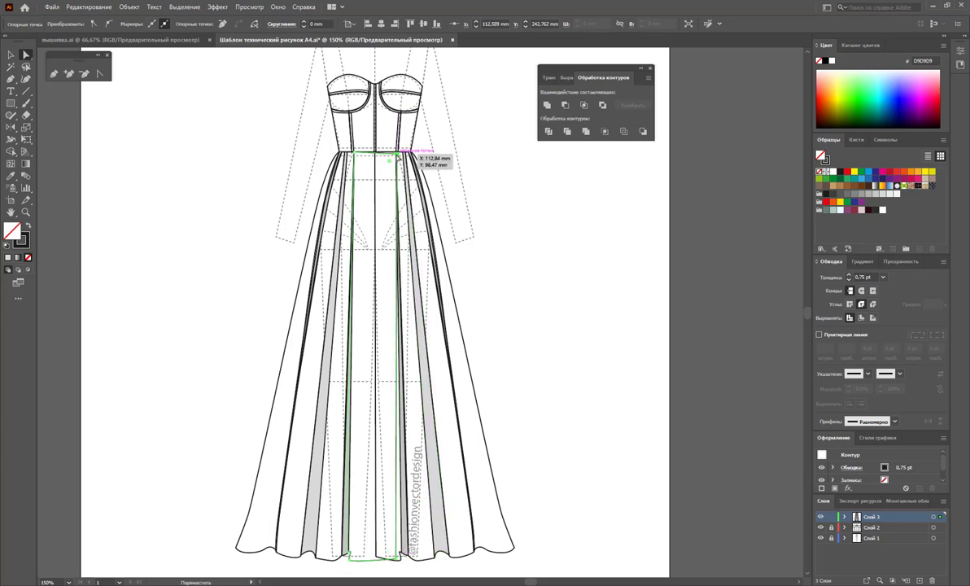
{"action": "left_click_drag", "start_coordinate": [398, 154], "coordinate": [383, 153]}
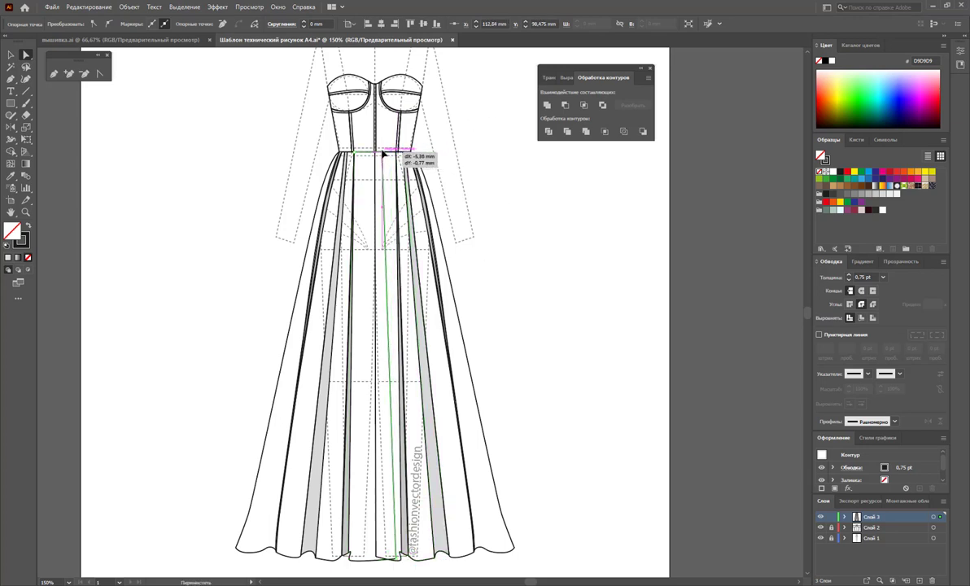
{"action": "left_click", "coordinate": [534, 270]}
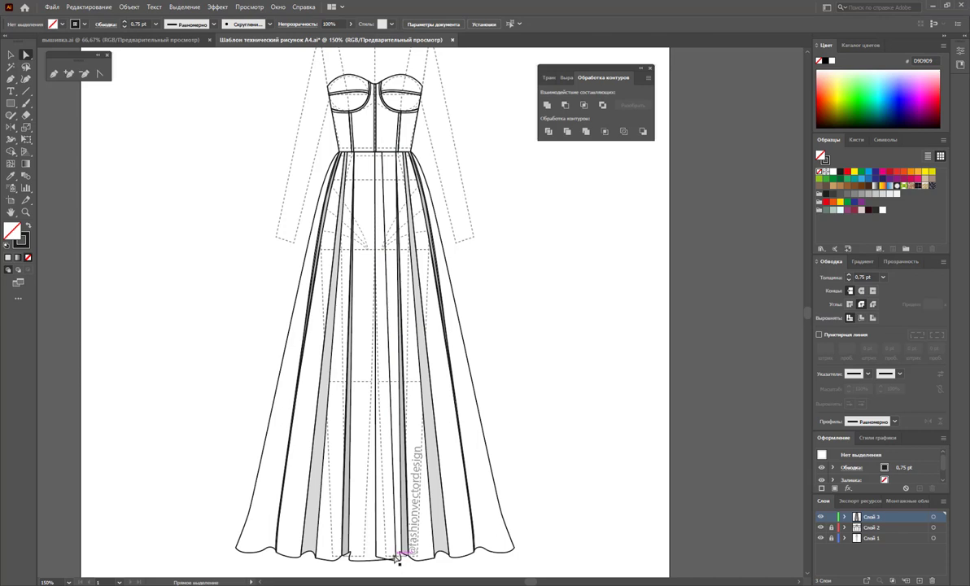
{"action": "left_click_drag", "start_coordinate": [396, 557], "coordinate": [400, 560]}
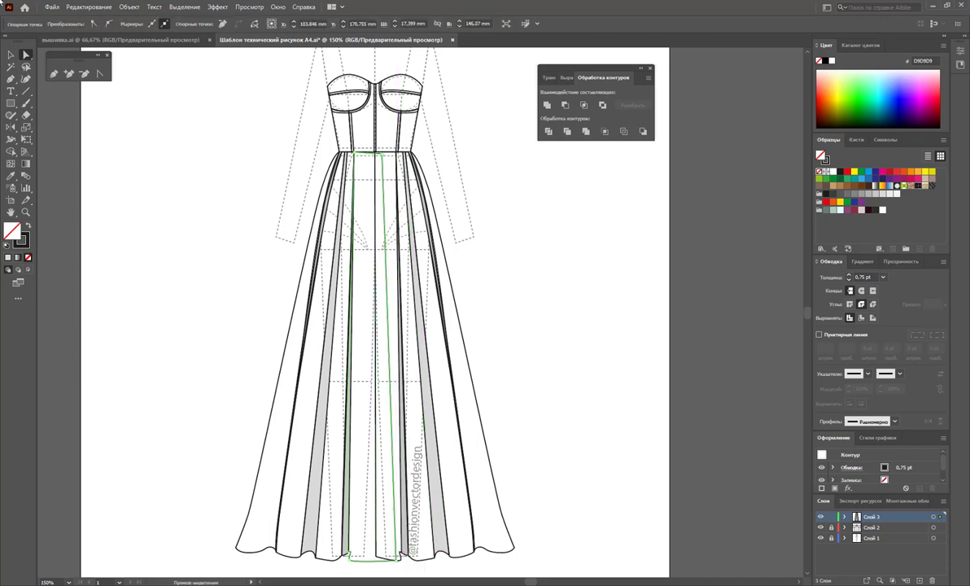
Select both overlapping centre panel pieces and merge them with Pathfinder Unite.
{"action": "left_click", "coordinate": [10, 59]}
{"action": "scroll", "coordinate": [399, 553], "scroll_direction": "down", "scroll_amount": 1}
{"action": "left_click", "coordinate": [403, 553]}
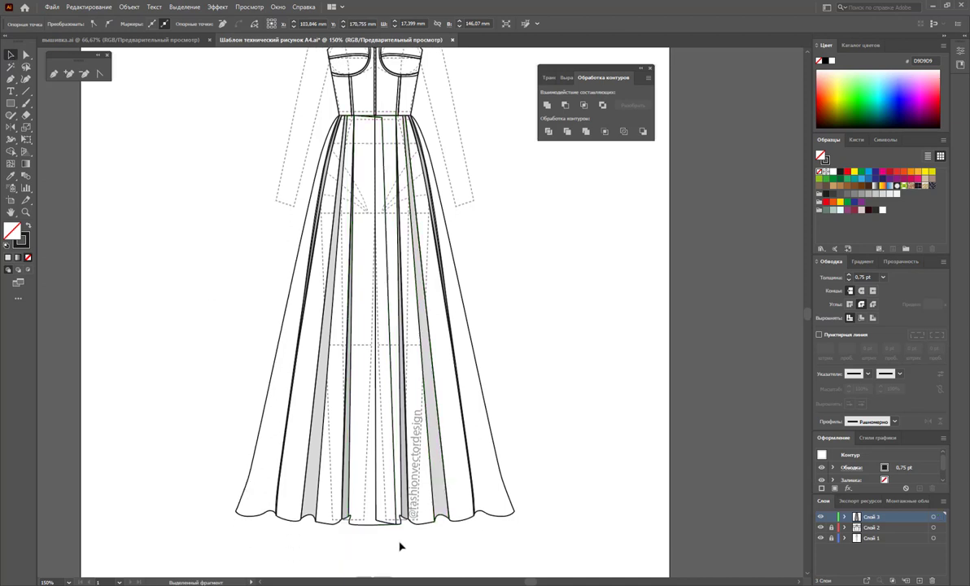
{"action": "left_click", "coordinate": [366, 508]}
{"action": "left_click", "coordinate": [396, 558]}
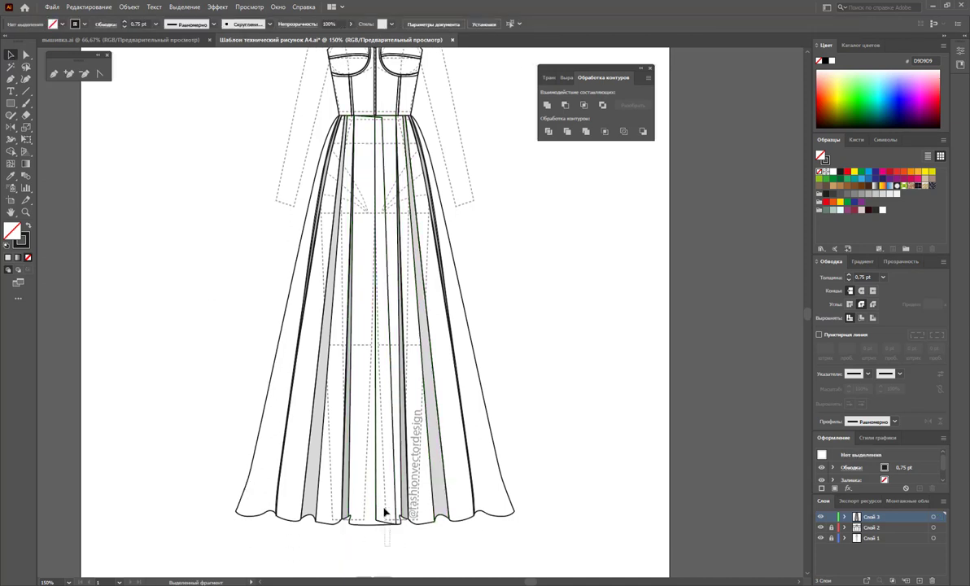
{"action": "left_click", "coordinate": [398, 515]}
{"action": "left_click", "coordinate": [546, 105]}
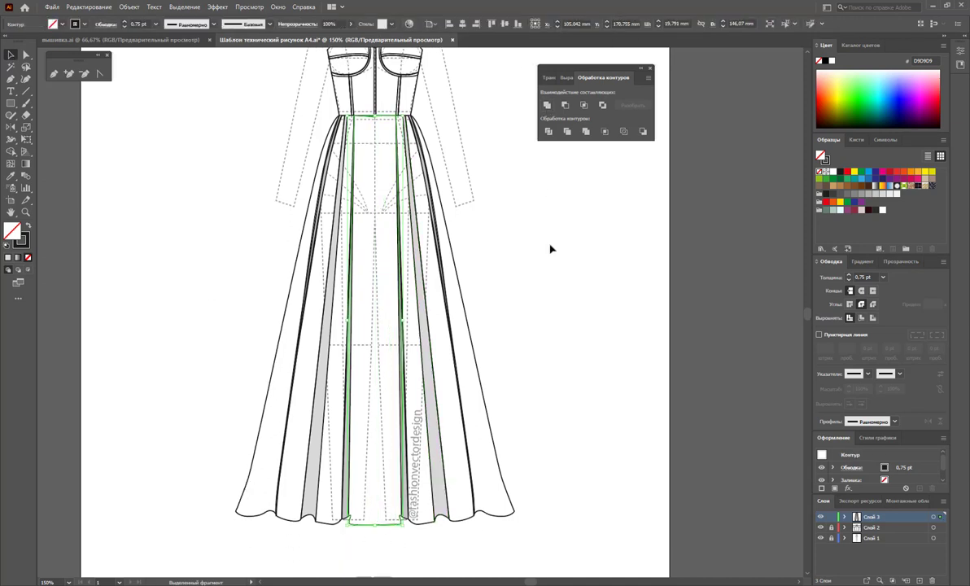
{"action": "left_click", "coordinate": [569, 342]}
{"action": "scroll", "coordinate": [571, 334], "scroll_direction": "up", "scroll_amount": 1}
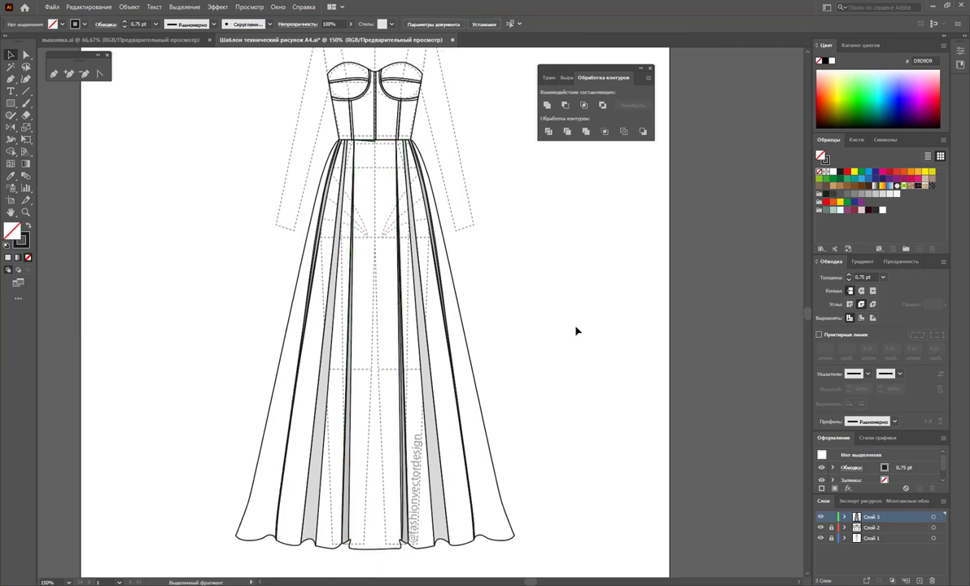
Scroll and zoom the view up to the figure guide's shoulders and neckline, then pick the Pen tool.
{"action": "scroll", "coordinate": [576, 330], "scroll_direction": "up", "scroll_amount": 2}
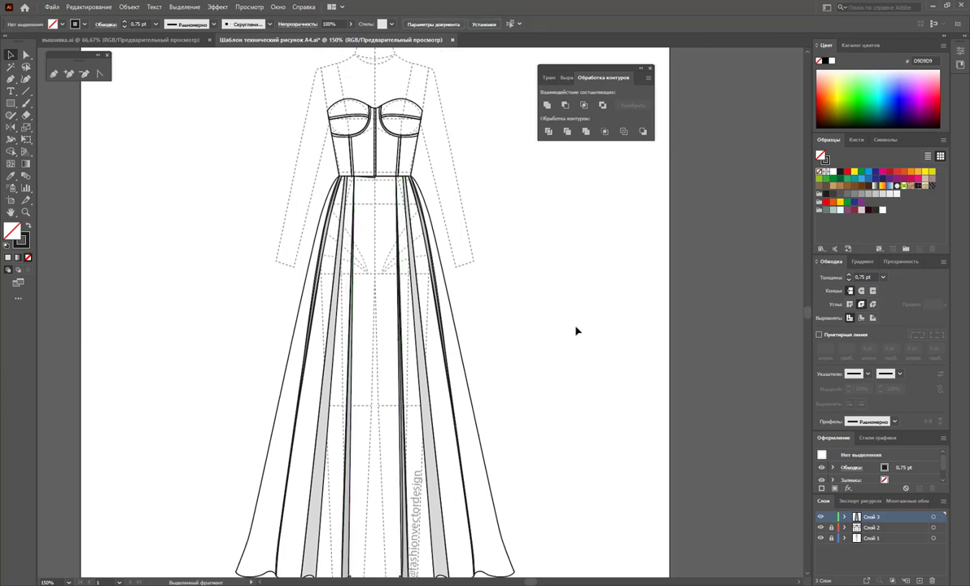
{"action": "scroll", "coordinate": [575, 330], "scroll_direction": "up", "scroll_amount": 1}
{"action": "scroll", "coordinate": [575, 330], "scroll_direction": "up", "scroll_amount": 1}
{"action": "scroll", "coordinate": [575, 330], "scroll_direction": "up", "scroll_amount": 2}
{"action": "scroll", "coordinate": [575, 331], "scroll_direction": "up", "scroll_amount": 1}
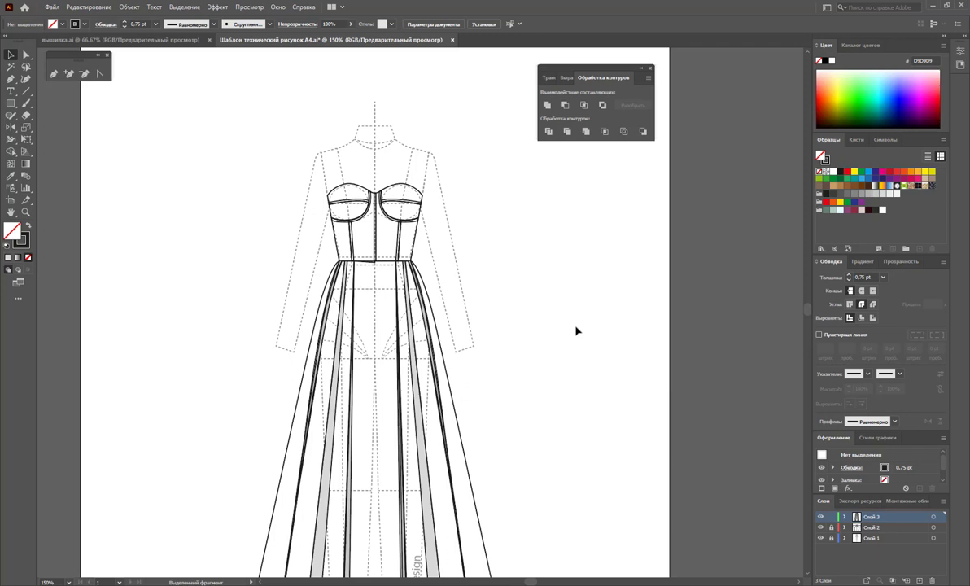
{"action": "scroll", "coordinate": [575, 331], "scroll_direction": "up", "scroll_amount": 2}
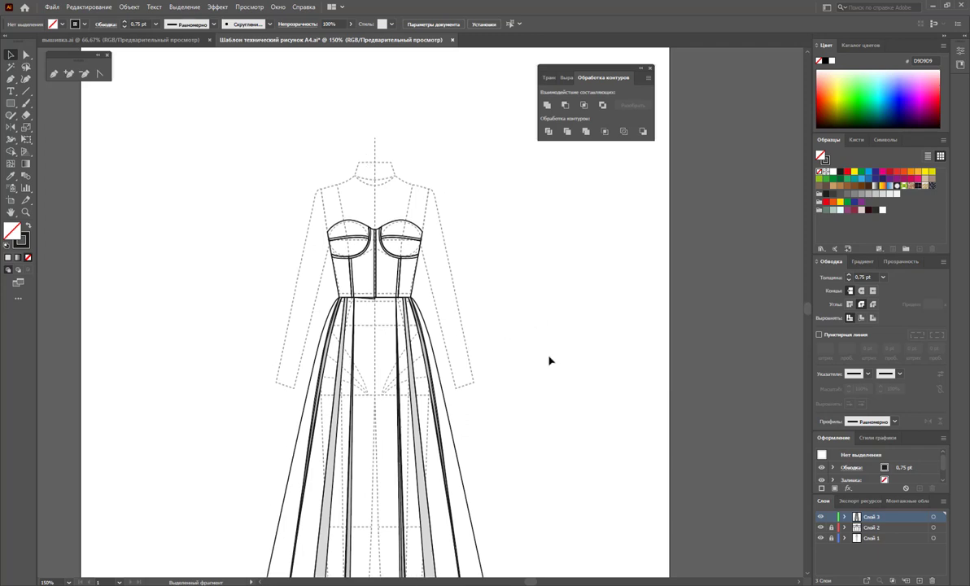
{"action": "left_click", "coordinate": [25, 214]}
{"action": "scroll", "coordinate": [483, 259], "scroll_direction": "up", "scroll_amount": 2}
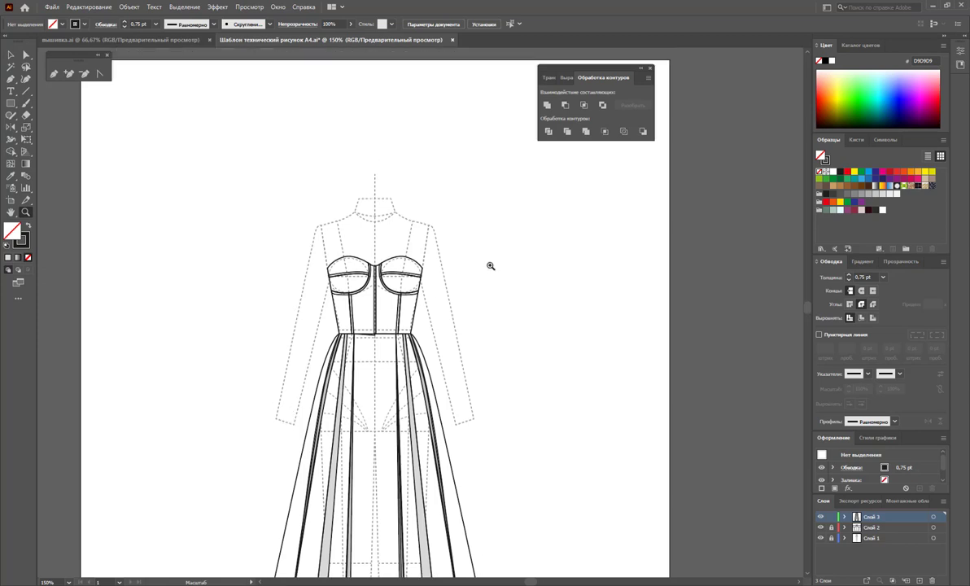
{"action": "scroll", "coordinate": [483, 253], "scroll_direction": "down", "scroll_amount": 4}
{"action": "scroll", "coordinate": [472, 240], "scroll_direction": "down", "scroll_amount": 5}
{"action": "scroll", "coordinate": [479, 236], "scroll_direction": "down", "scroll_amount": 2}
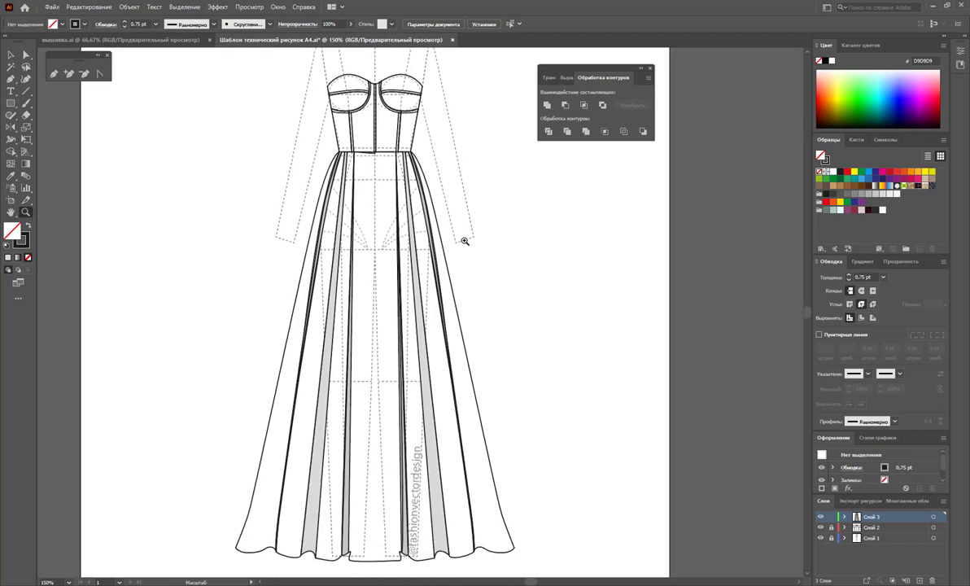
{"action": "scroll", "coordinate": [532, 272], "scroll_direction": "up", "scroll_amount": 4}
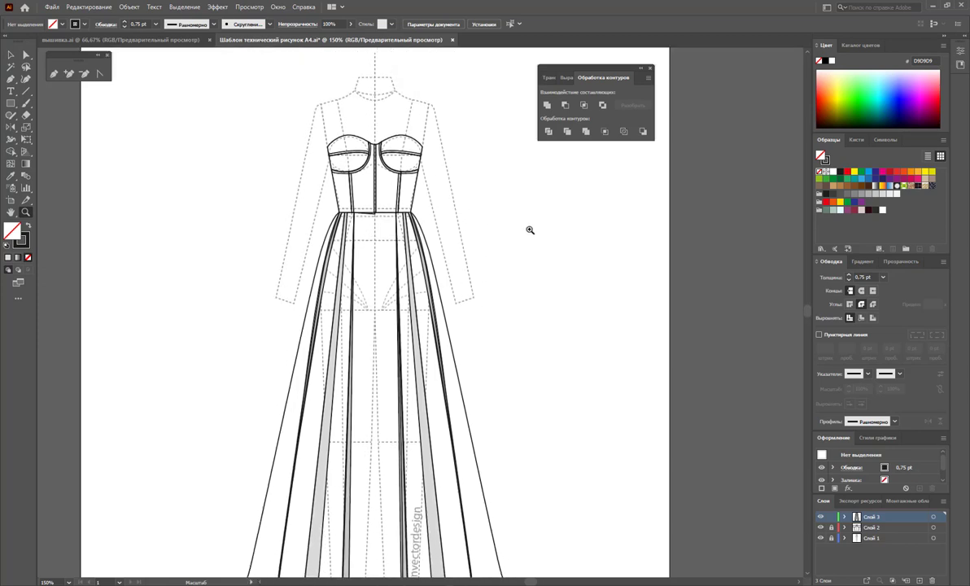
{"action": "scroll", "coordinate": [514, 241], "scroll_direction": "up", "scroll_amount": 3}
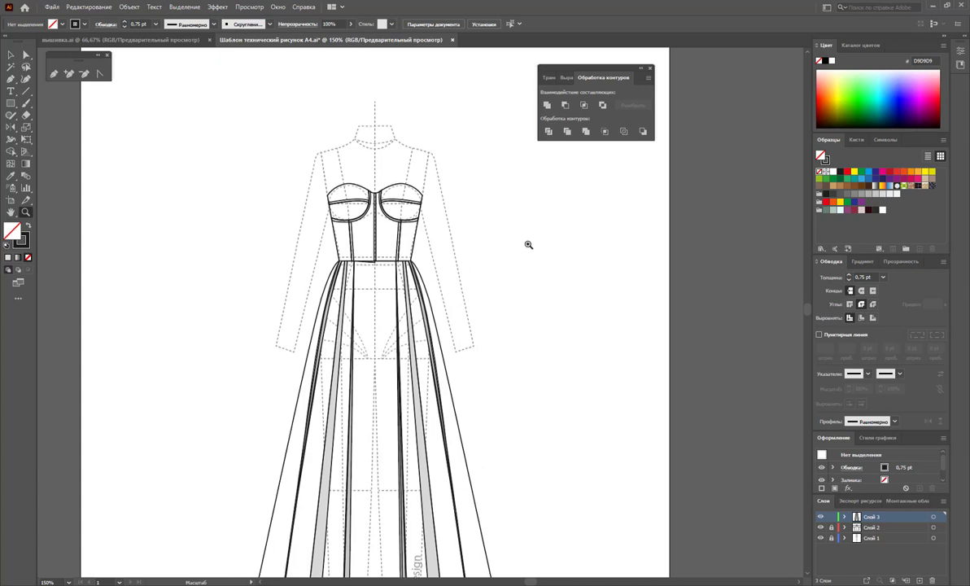
{"action": "left_click", "coordinate": [54, 74]}
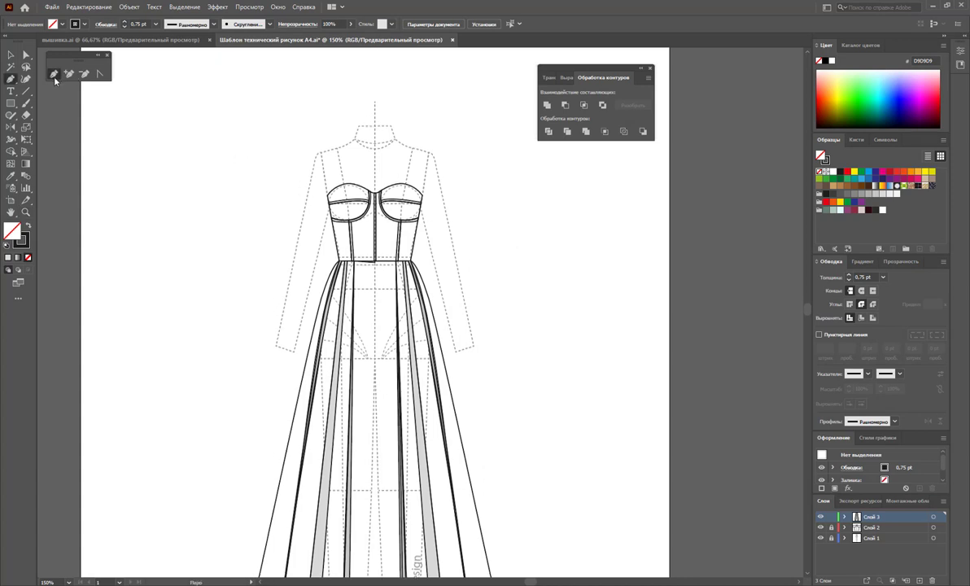
Pen-draw the sleeve from the bodice's right edge, curving over the shoulder and down the arm.
{"action": "left_click", "coordinate": [422, 196]}
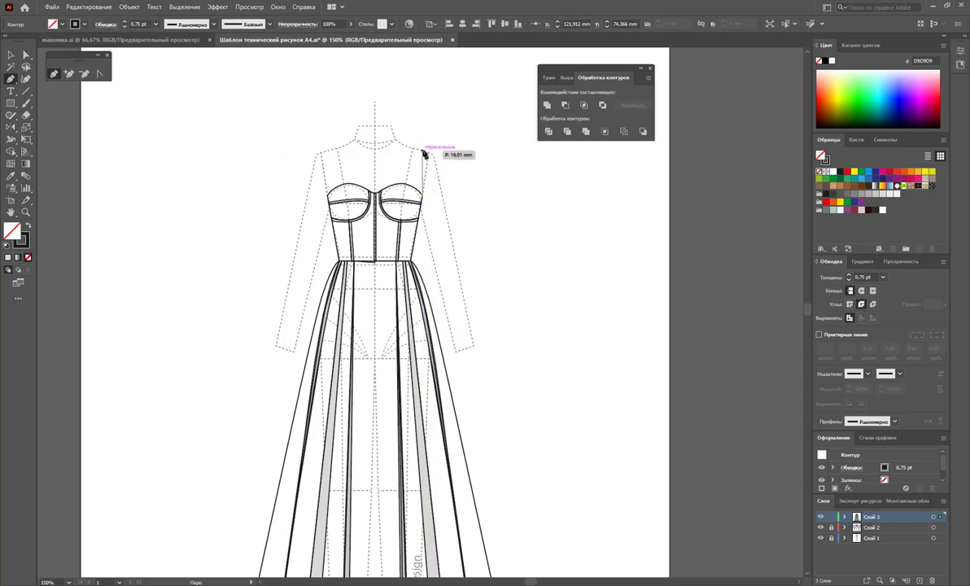
{"action": "mouse_move", "coordinate": [423, 150]}
{"action": "left_mouse_down"}
{"action": "mouse_move", "coordinate": [432, 132]}
{"action": "mouse_move", "coordinate": [466, 175]}
{"action": "left_mouse_up"}
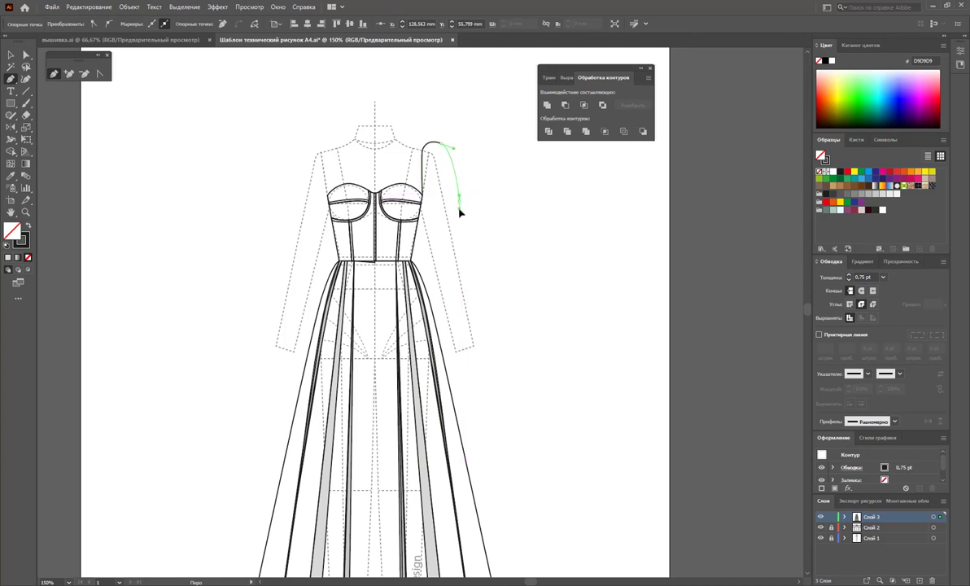
{"action": "mouse_move", "coordinate": [460, 212]}
{"action": "left_mouse_down"}
{"action": "mouse_move", "coordinate": [462, 256]}
{"action": "mouse_move", "coordinate": [450, 258]}
{"action": "left_mouse_up"}
{"action": "left_click", "coordinate": [462, 256], "text": "ctrl"}
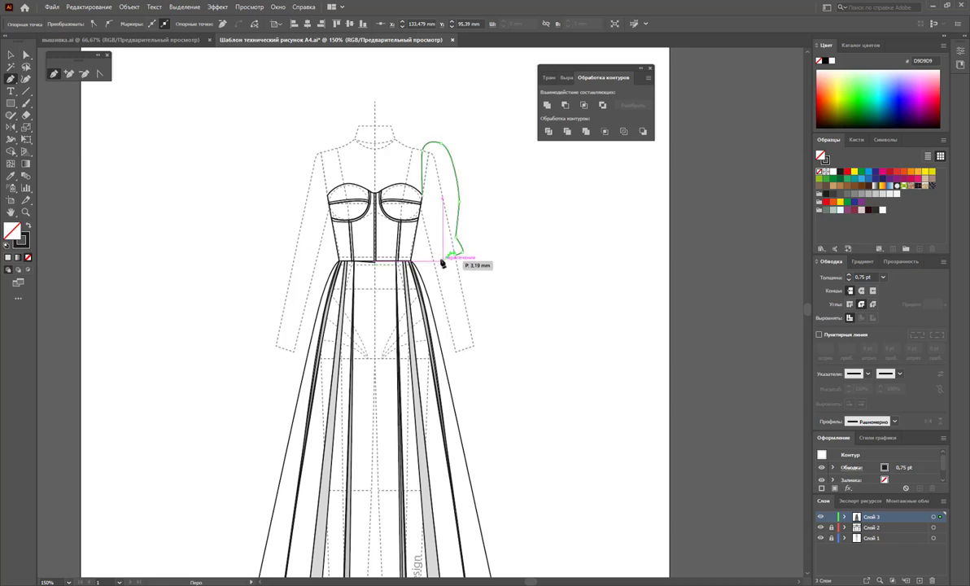
{"action": "left_click_drag", "start_coordinate": [443, 260], "coordinate": [3, 235]}
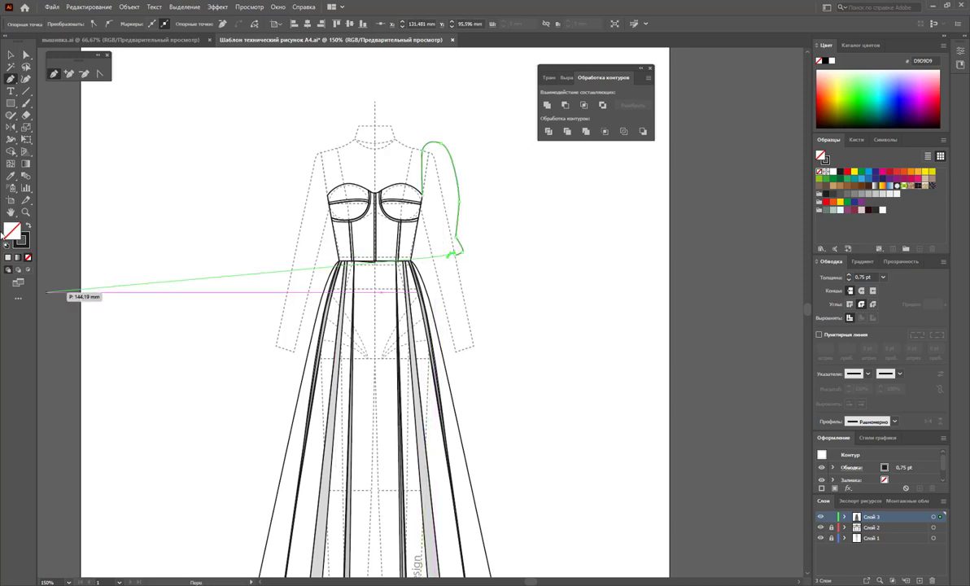
Zoom in, undo the stray segment, and finish the sleeve with a curved, shaped cuff.
{"action": "left_click", "coordinate": [26, 212]}
{"action": "left_click_drag", "start_coordinate": [439, 227], "coordinate": [596, 312]}
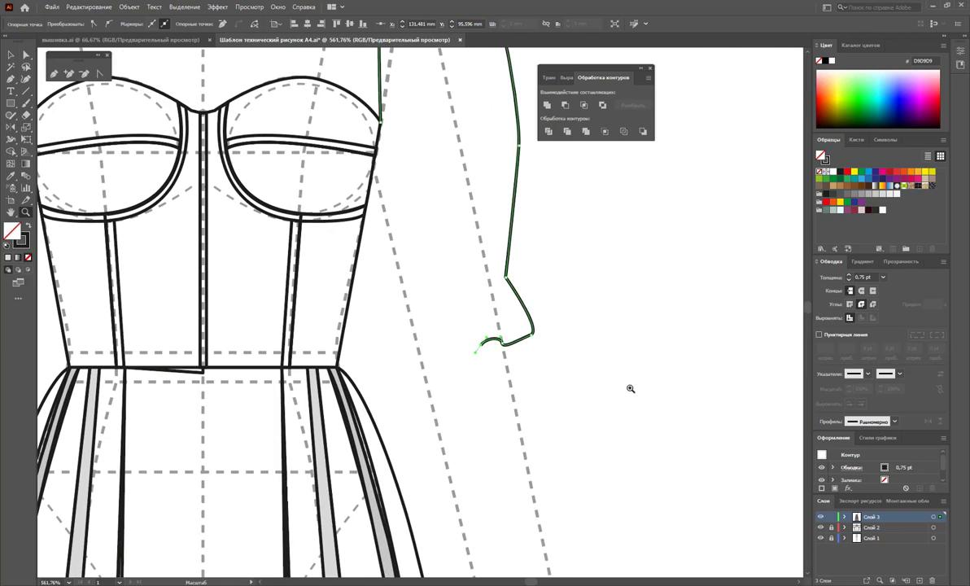
{"action": "scroll", "coordinate": [596, 312], "scroll_direction": "up", "scroll_amount": 1}
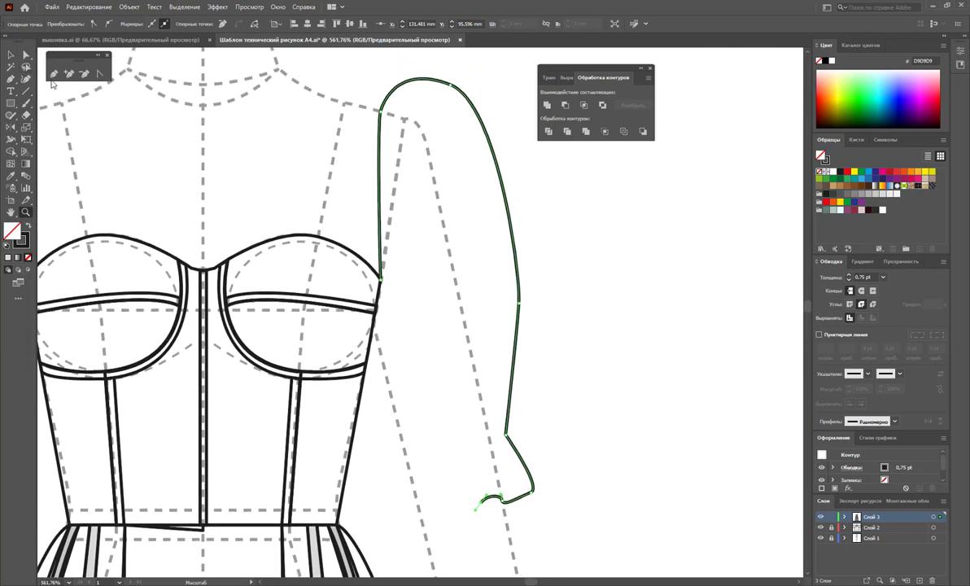
{"action": "left_click", "coordinate": [53, 75]}
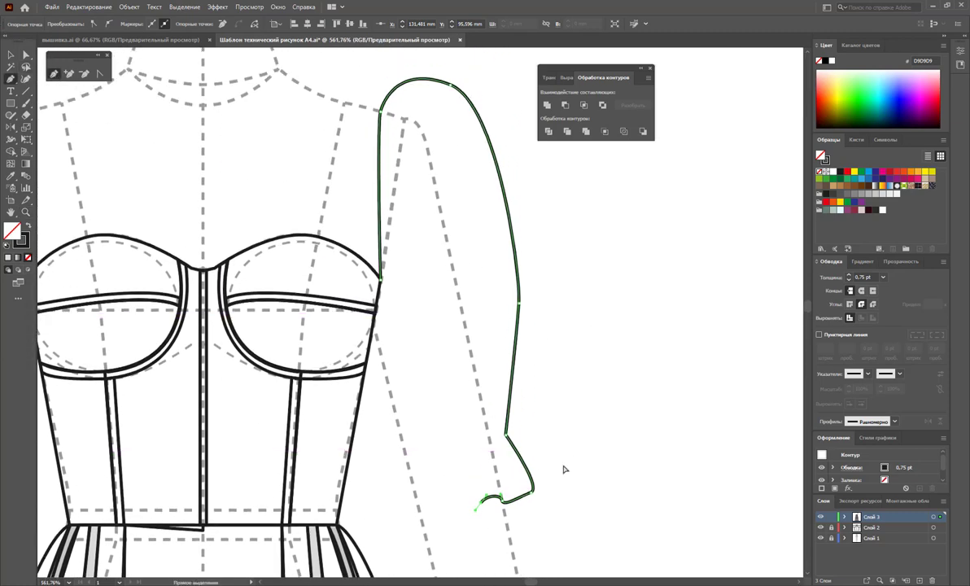
{"action": "key", "text": "ctrl+z"}
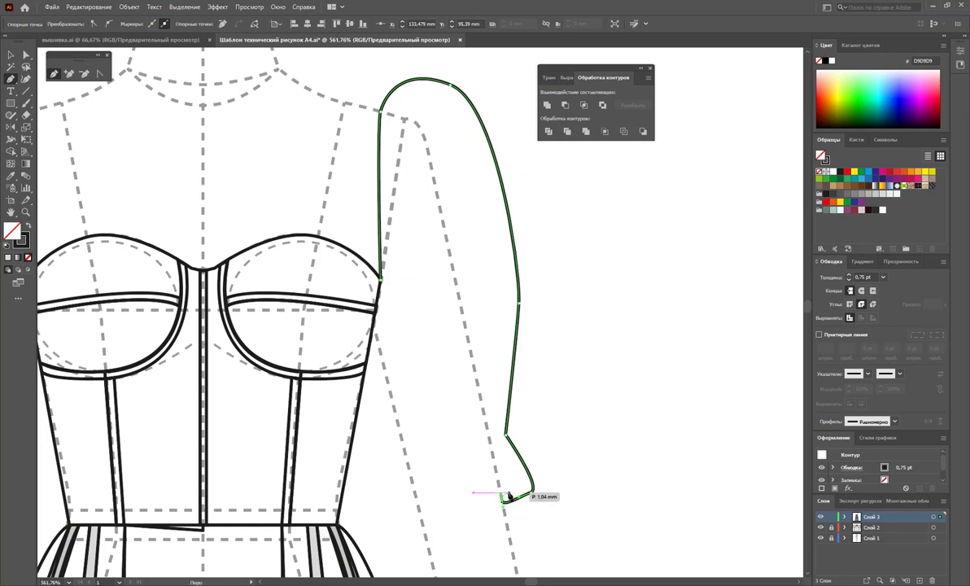
{"action": "left_click", "coordinate": [504, 498], "text": "ctrl"}
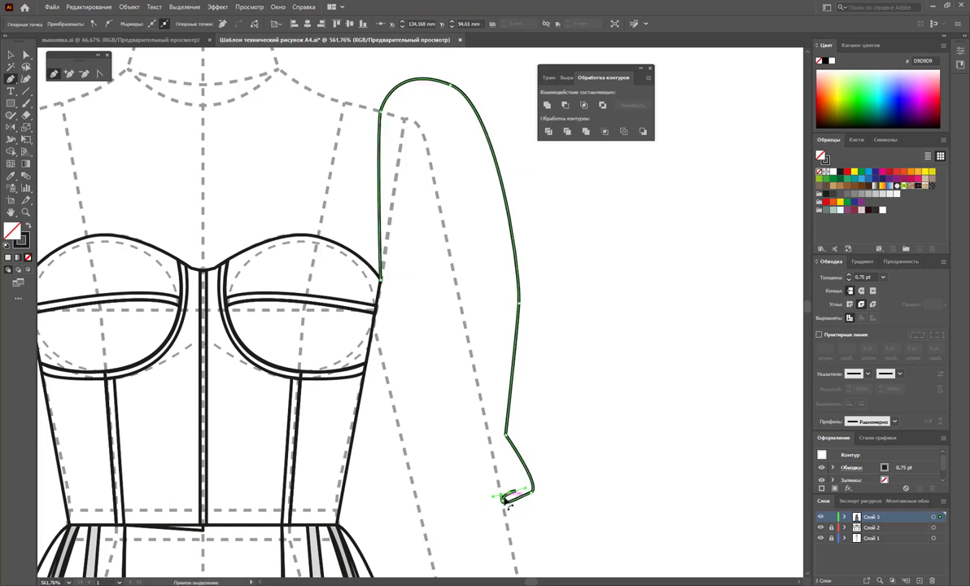
{"action": "left_click_drag", "start_coordinate": [508, 501], "coordinate": [512, 502]}
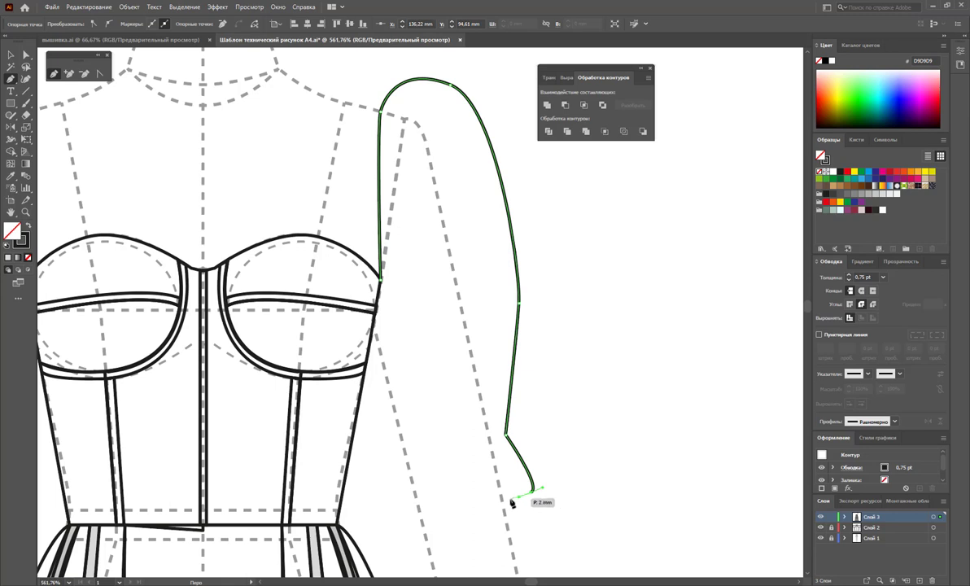
{"action": "left_click_drag", "start_coordinate": [504, 500], "coordinate": [475, 512]}
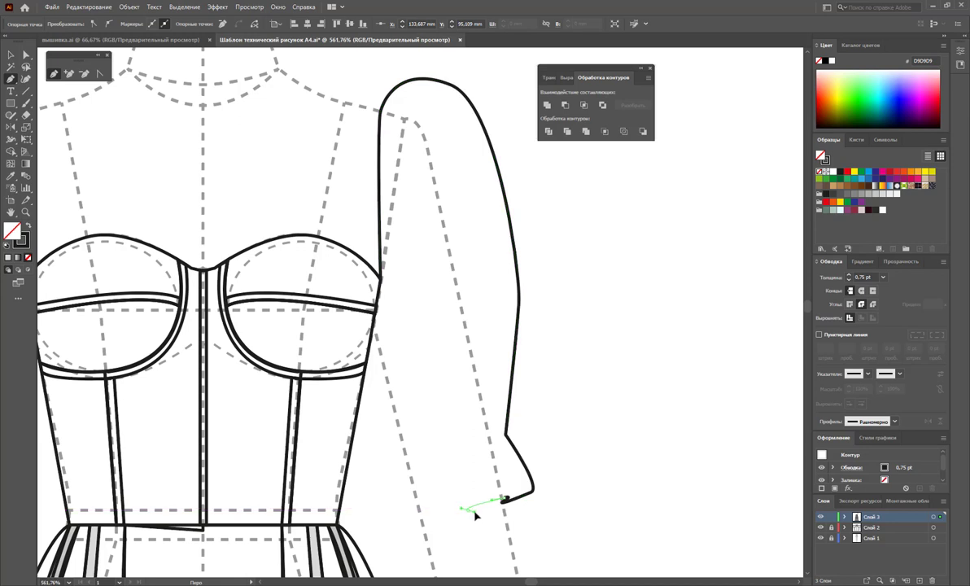
{"action": "left_click", "coordinate": [470, 510]}
{"action": "left_click", "coordinate": [449, 516]}
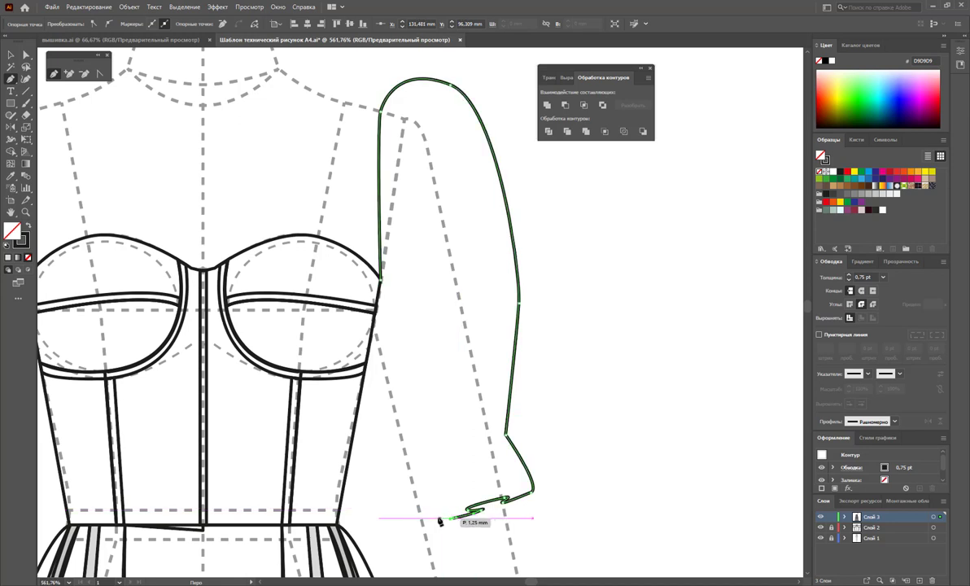
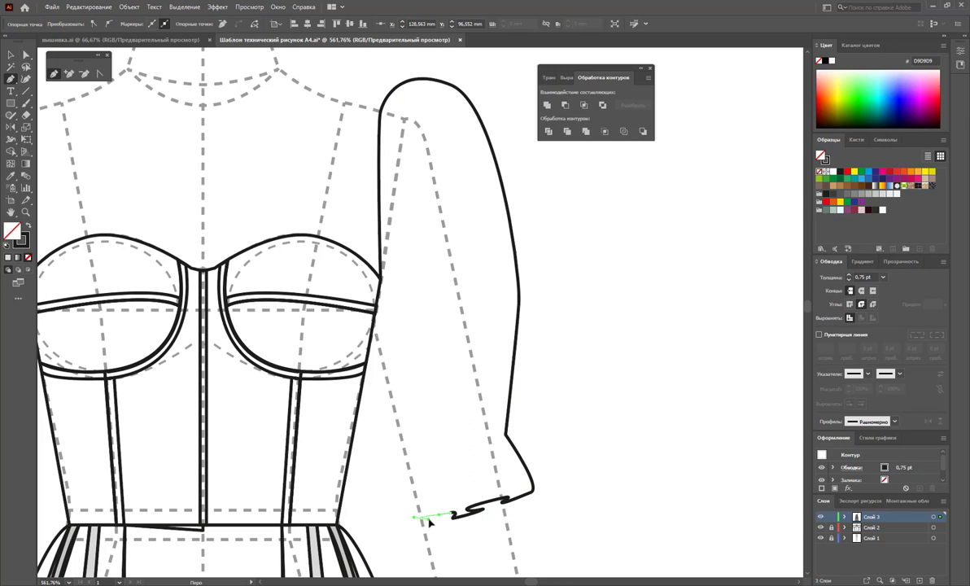
Remove the stray frill segment and draw the inner sleeve edge from the frill up to the armhole anchor.
{"action": "left_click", "coordinate": [430, 524], "text": "ctrl"}
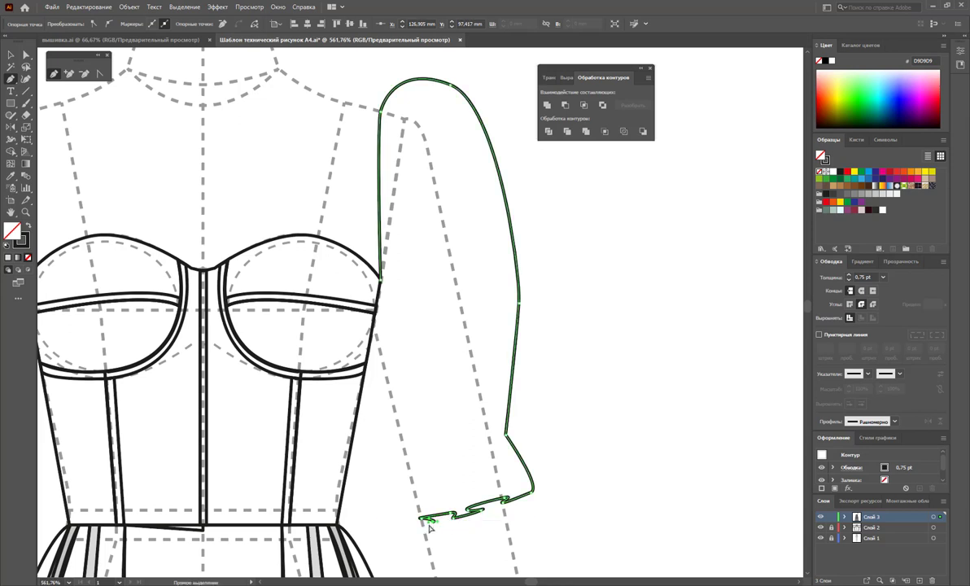
{"action": "key", "text": "ctrl+z"}
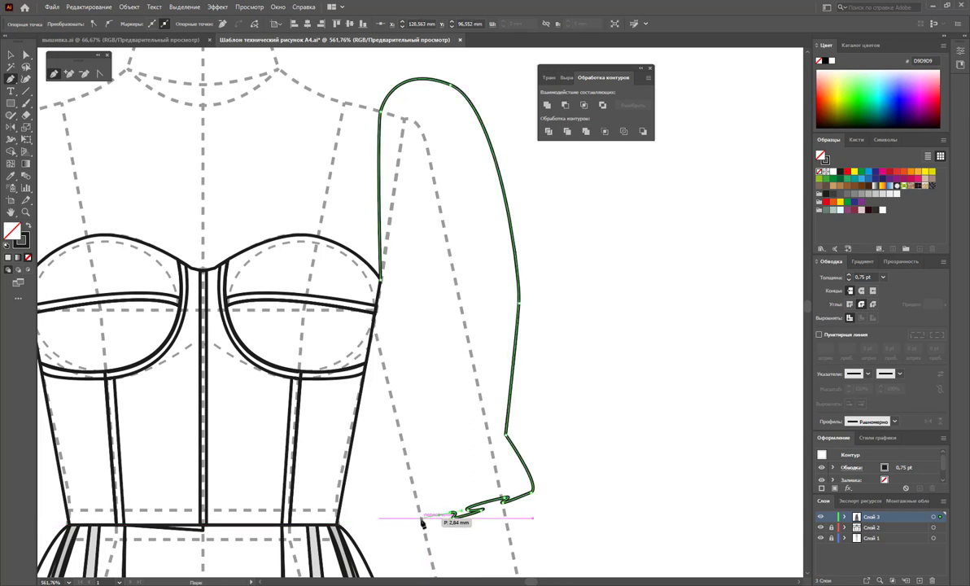
{"action": "left_click", "coordinate": [422, 523], "text": "ctrl"}
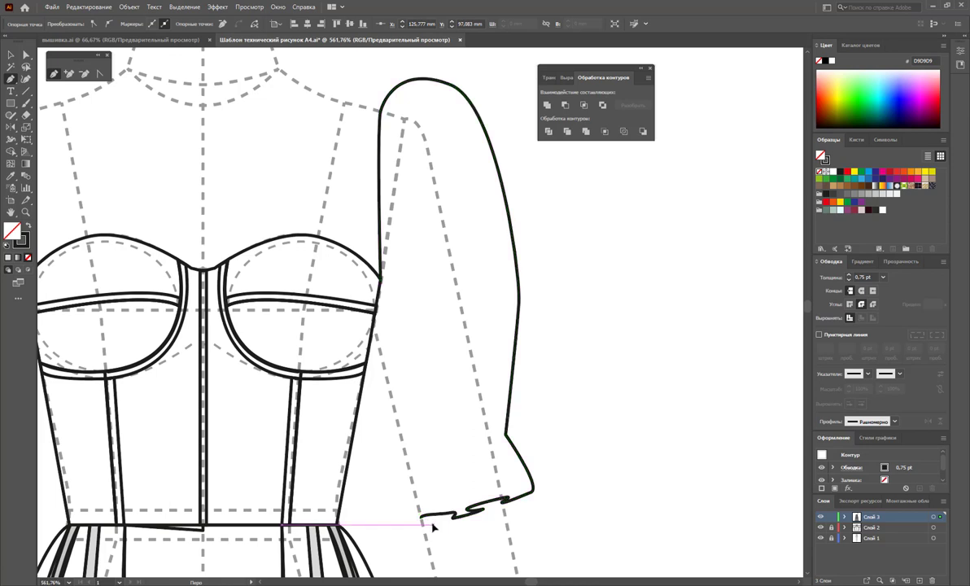
{"action": "left_click", "coordinate": [419, 525], "text": "ctrl"}
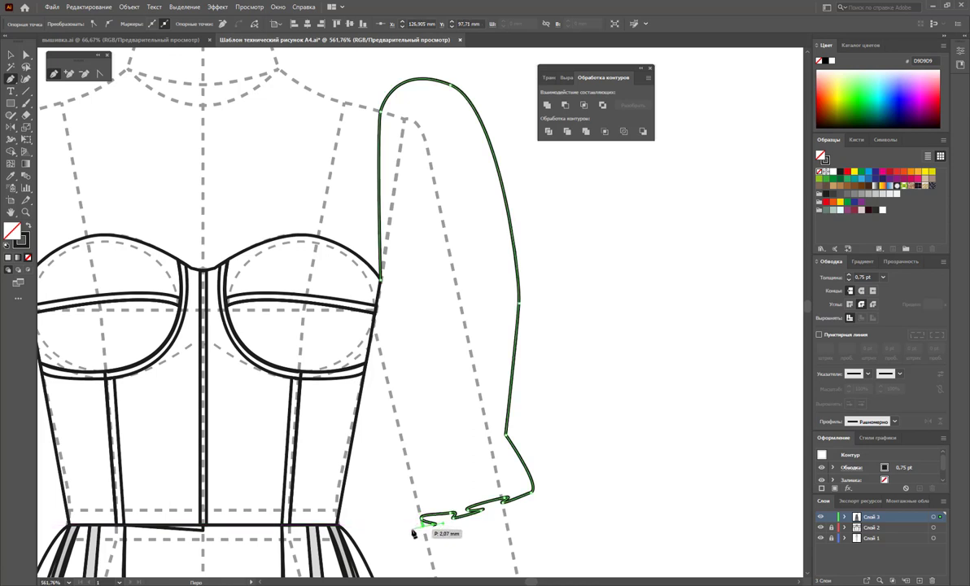
{"action": "left_click", "coordinate": [411, 529]}
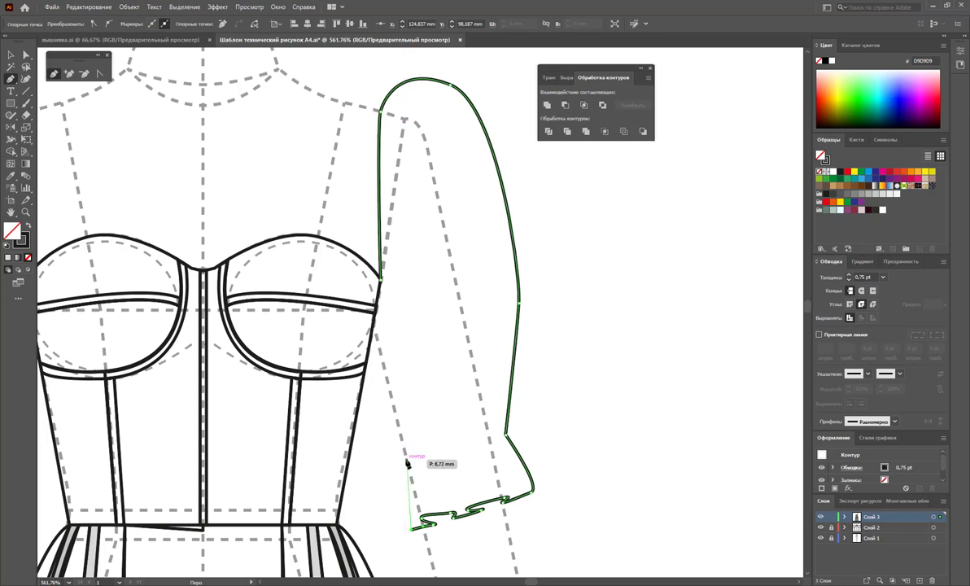
{"action": "left_click", "coordinate": [407, 461]}
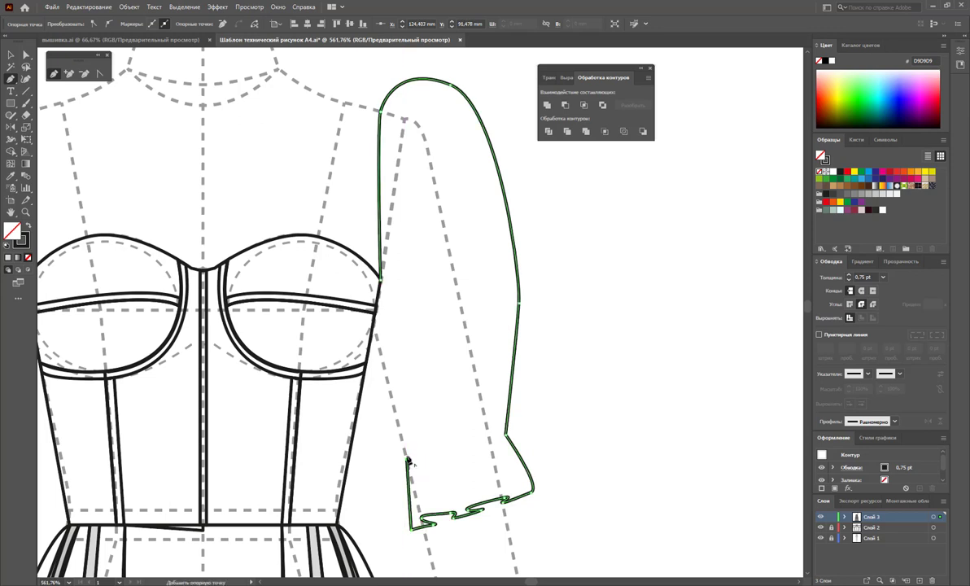
{"action": "left_click", "coordinate": [371, 331]}
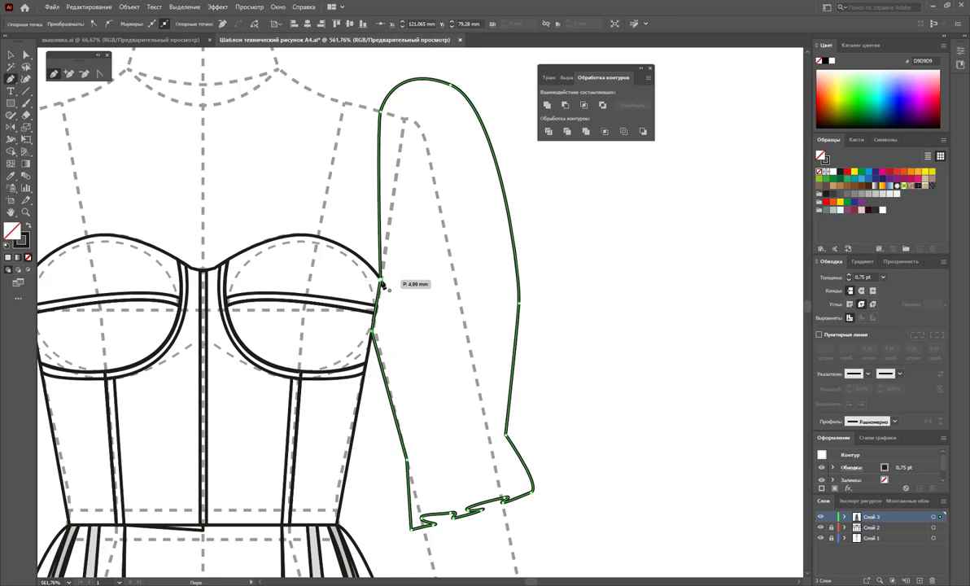
{"action": "left_click", "coordinate": [380, 282]}
Convert the frill corner anchor, then deselect the finished closed sleeve.
{"action": "left_click", "coordinate": [99, 74]}
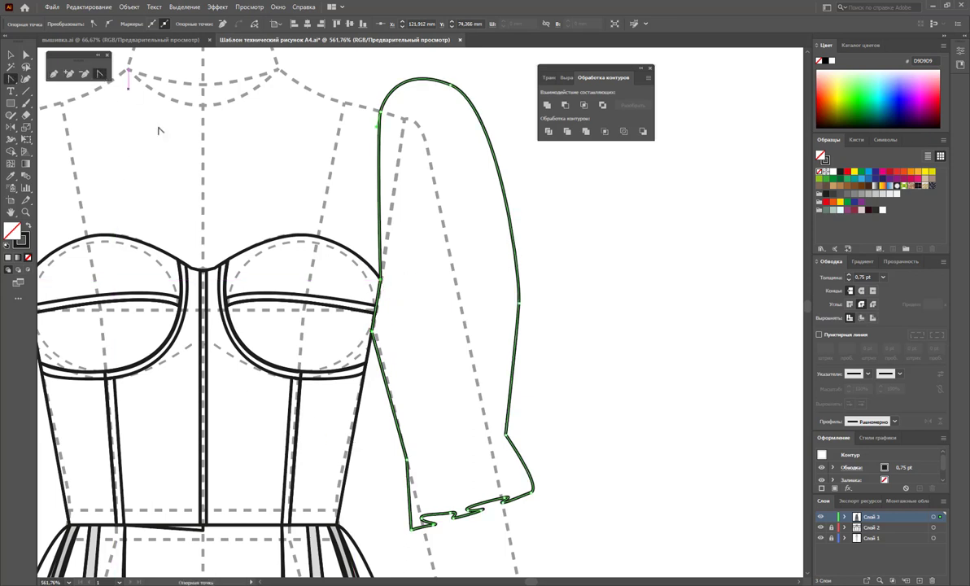
{"action": "left_click", "coordinate": [406, 527]}
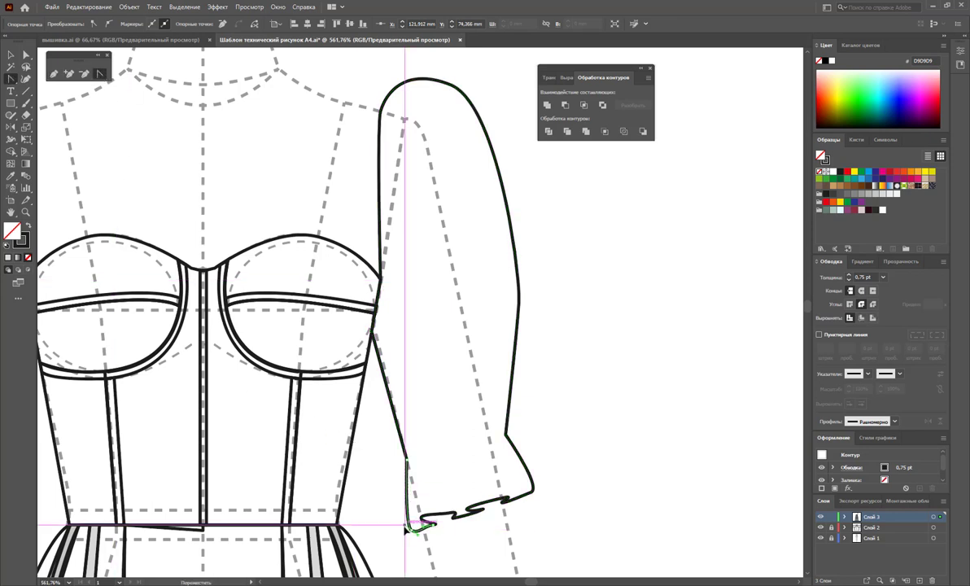
{"action": "left_click", "coordinate": [411, 524]}
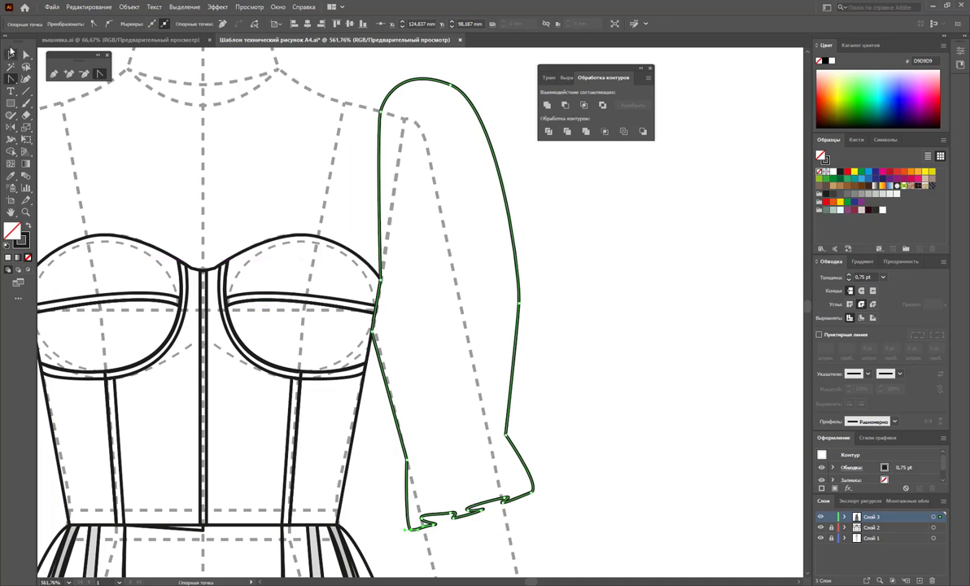
{"action": "left_click", "coordinate": [11, 53]}
{"action": "left_click", "coordinate": [605, 356]}
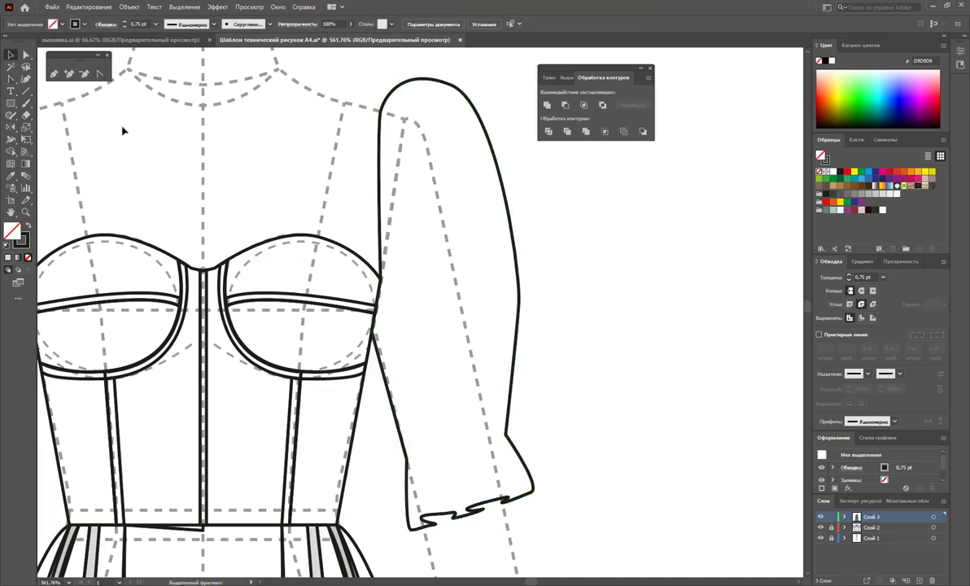
Nudge the waist seam's middle anchor slightly up.
{"action": "left_click", "coordinate": [187, 527]}
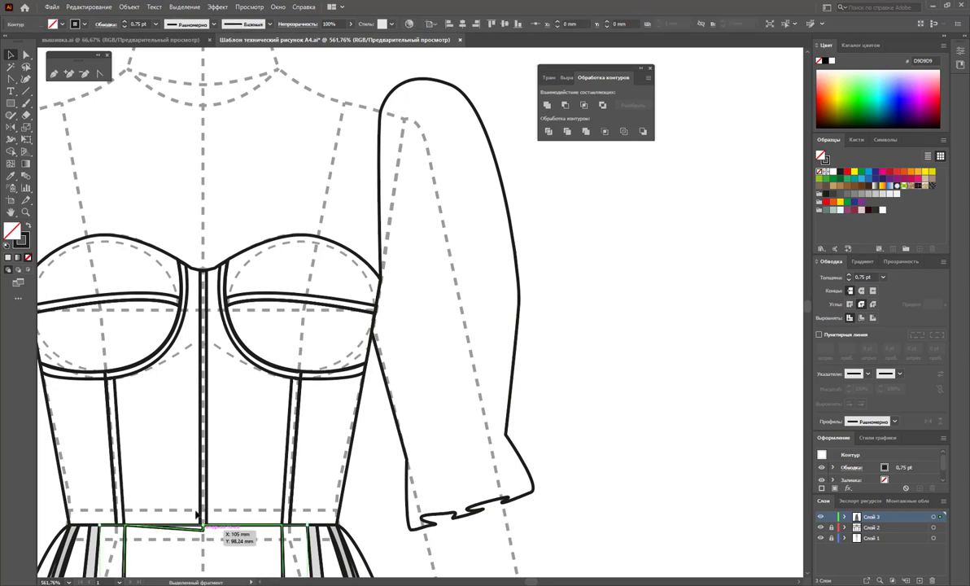
{"action": "left_click", "coordinate": [25, 53]}
{"action": "left_click_drag", "start_coordinate": [199, 527], "coordinate": [201, 527]}
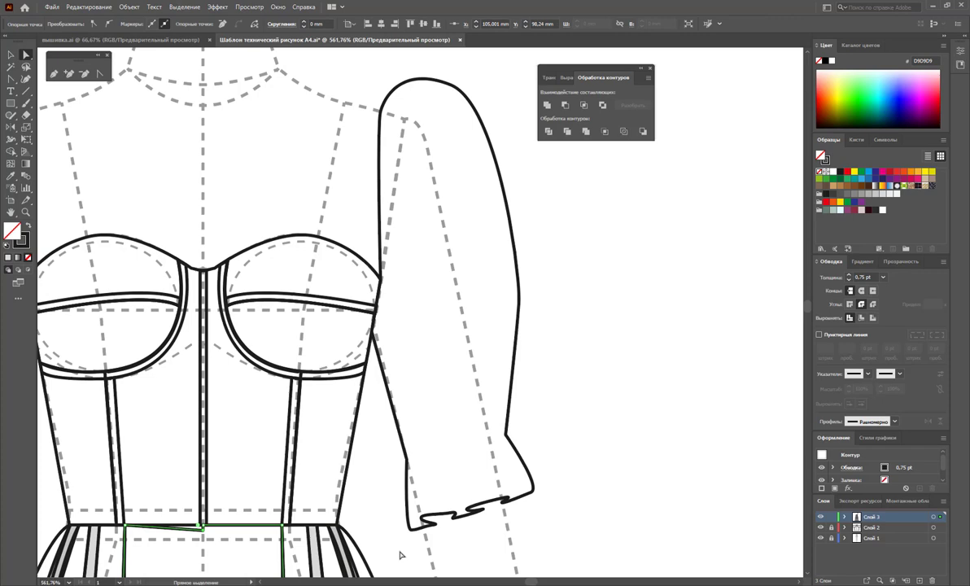
{"action": "key", "text": "Up"}
{"action": "key", "text": "Up"}
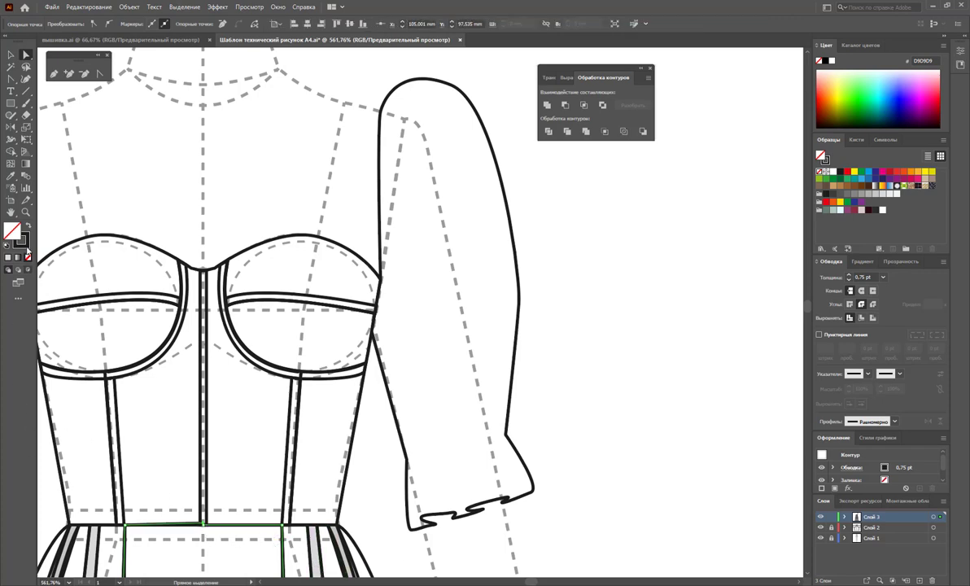
Delete the kinked anchor on the waist seam, then zoom back out to bodice and sleeve.
{"action": "left_click", "coordinate": [25, 212]}
{"action": "left_click_drag", "start_coordinate": [195, 524], "coordinate": [309, 470]}
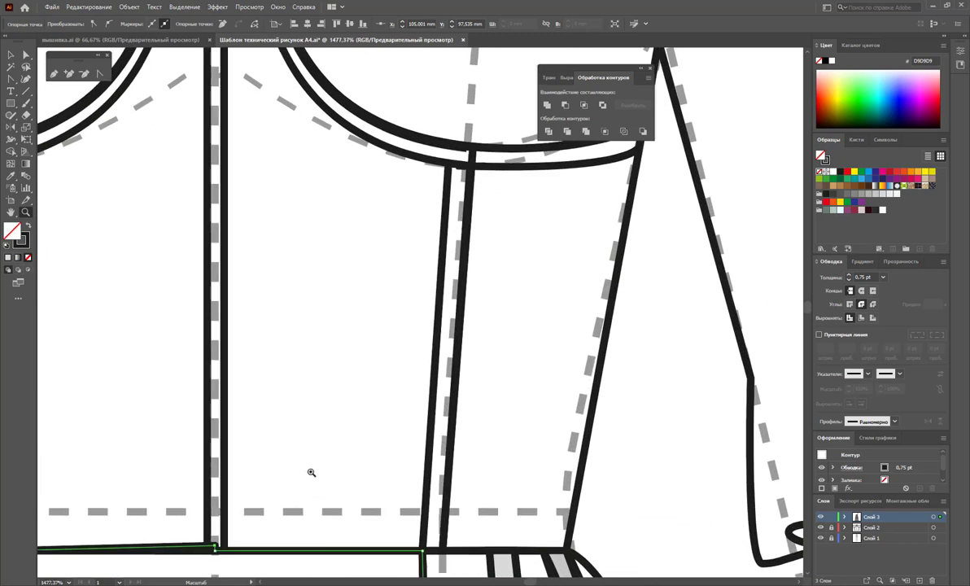
{"action": "left_click", "coordinate": [25, 54]}
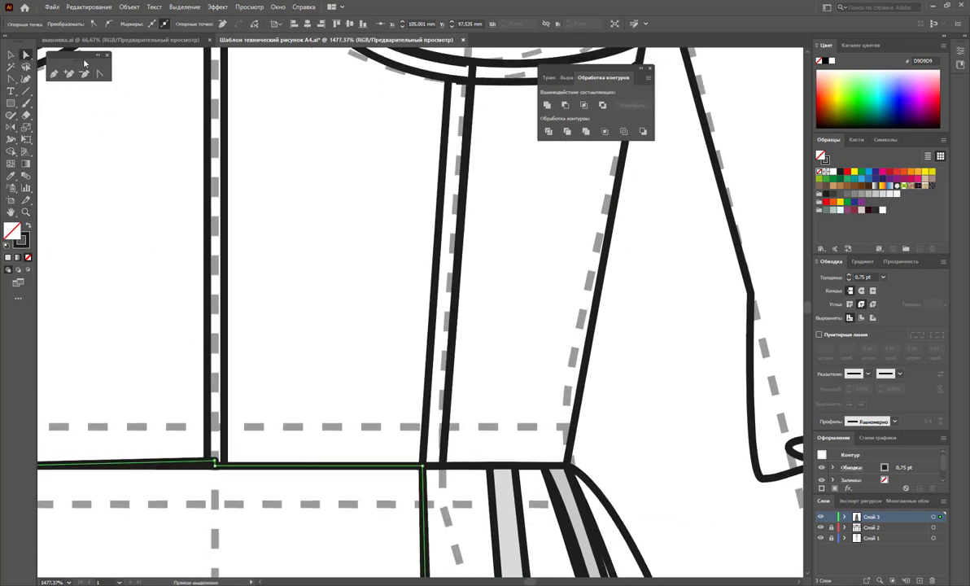
{"action": "left_click", "coordinate": [84, 74]}
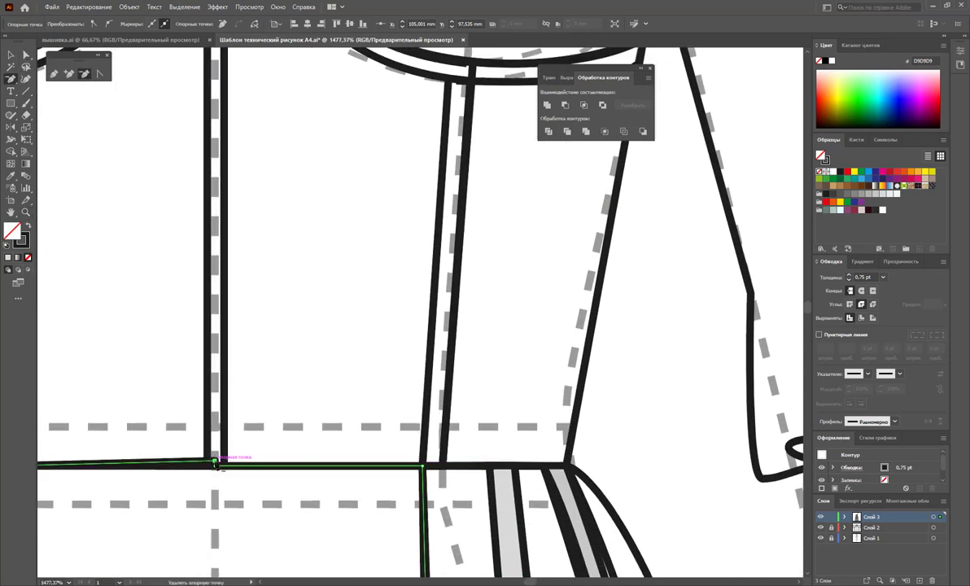
{"action": "left_click", "coordinate": [213, 460]}
{"action": "key", "text": "z"}
{"action": "left_click", "coordinate": [633, 391], "text": "alt"}
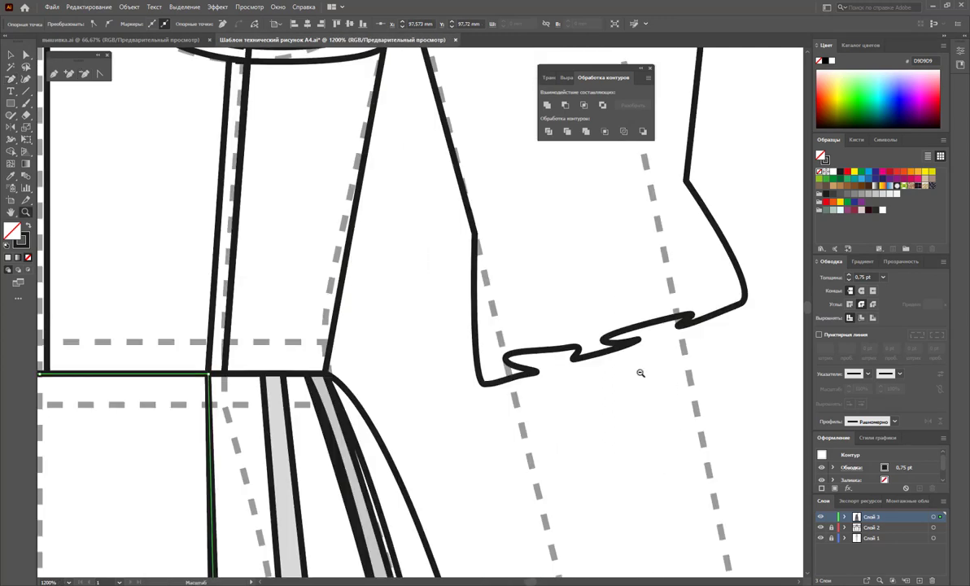
{"action": "left_click", "coordinate": [478, 281], "text": "alt"}
Draw two lines across the wrist forming the double-line cuff band.
{"action": "left_click", "coordinate": [449, 269], "text": "alt"}
{"action": "scroll", "coordinate": [447, 271], "scroll_direction": "up", "scroll_amount": 2}
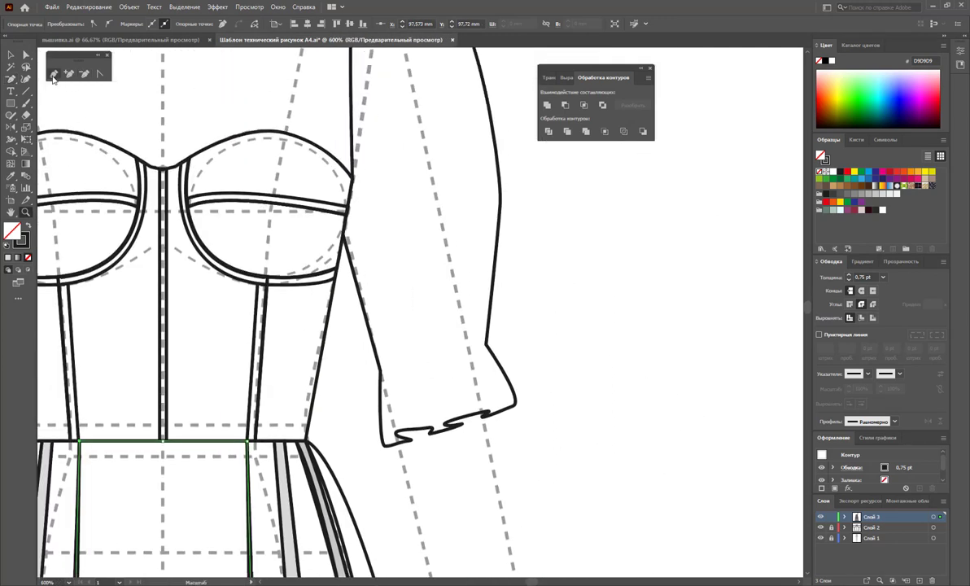
{"action": "left_click", "coordinate": [52, 74]}
{"action": "left_click", "coordinate": [381, 372]}
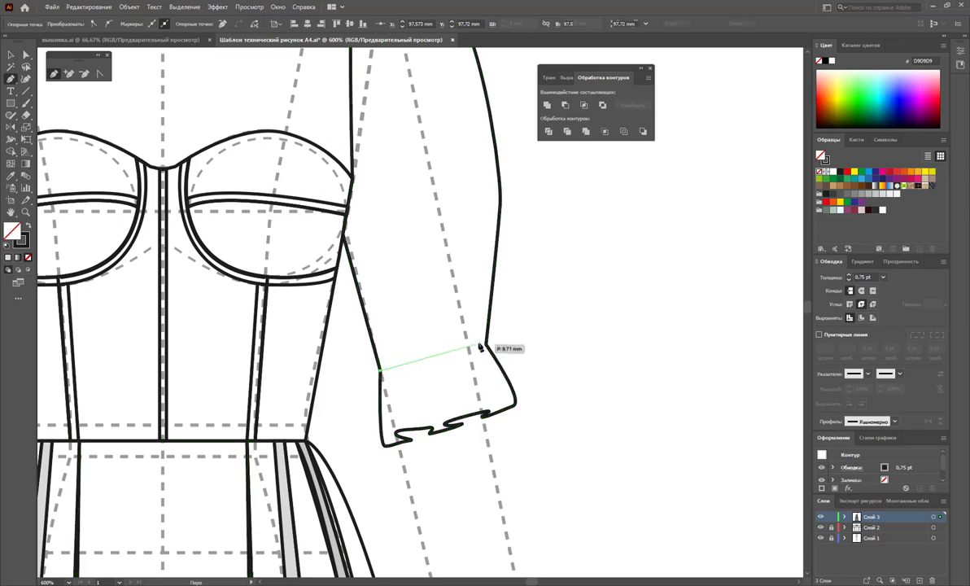
{"action": "left_click", "coordinate": [487, 342]}
{"action": "key", "text": "ctrl+z"}
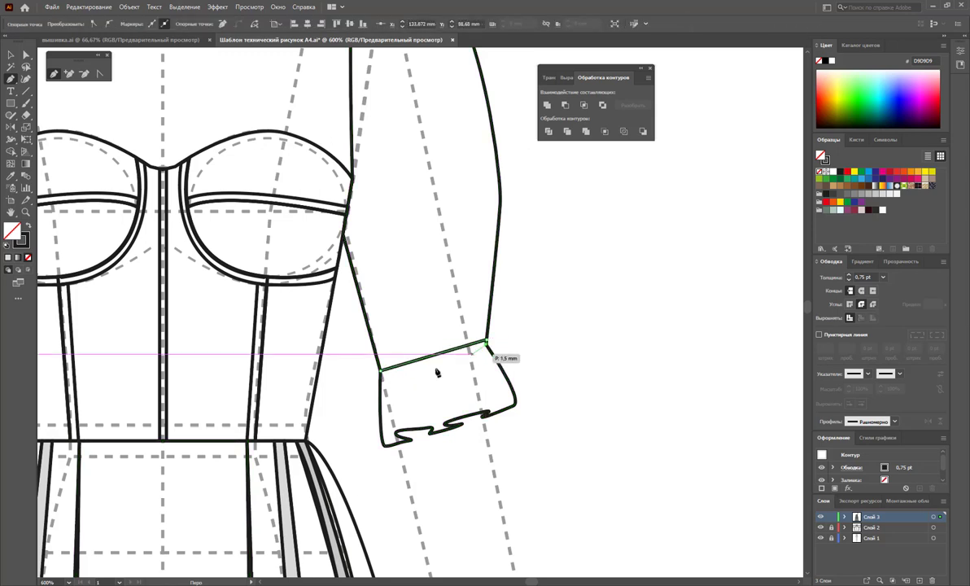
{"action": "left_click", "coordinate": [380, 373]}
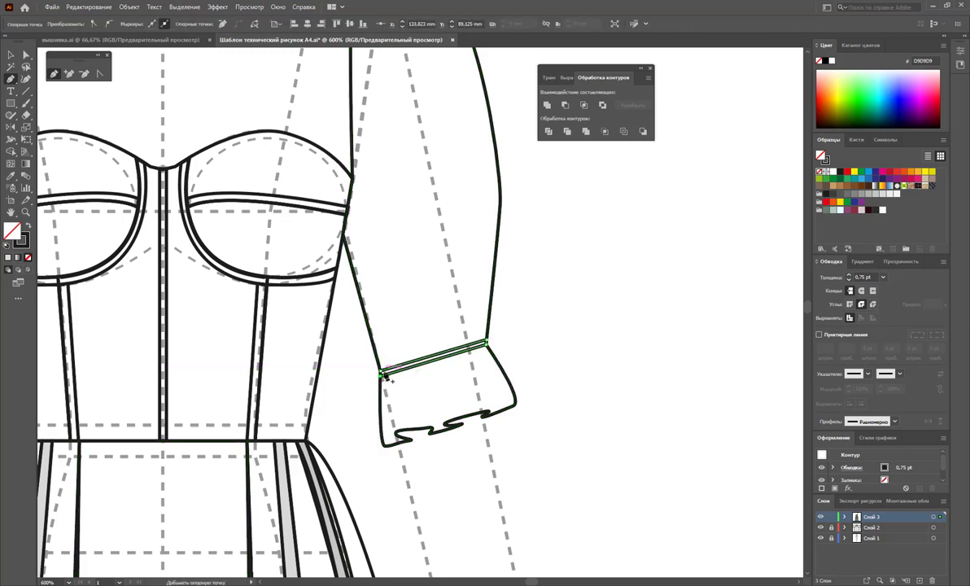
Draw a short fold line from the frill up to the cuff band.
{"action": "scroll", "coordinate": [629, 407], "scroll_direction": "up", "scroll_amount": 1}
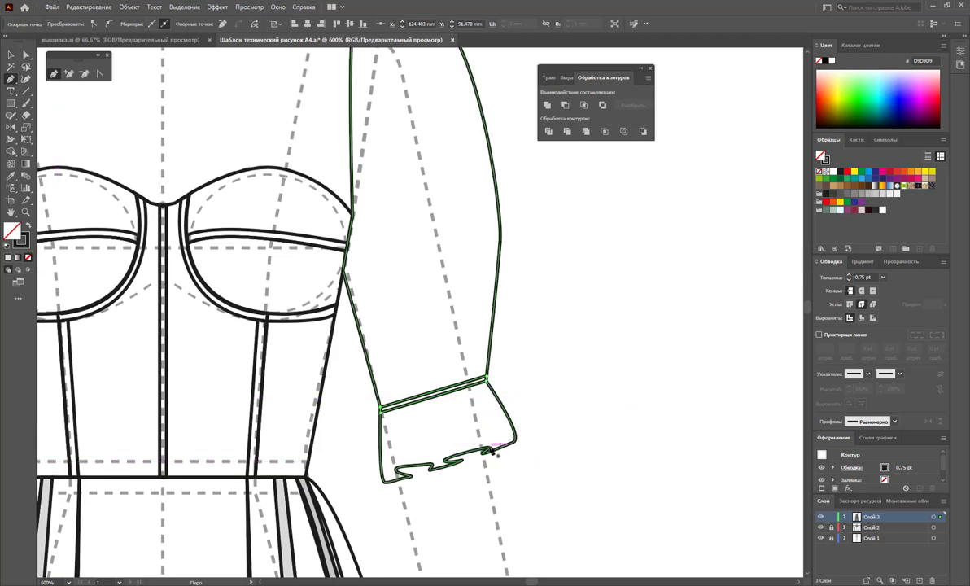
{"action": "left_click", "coordinate": [487, 447]}
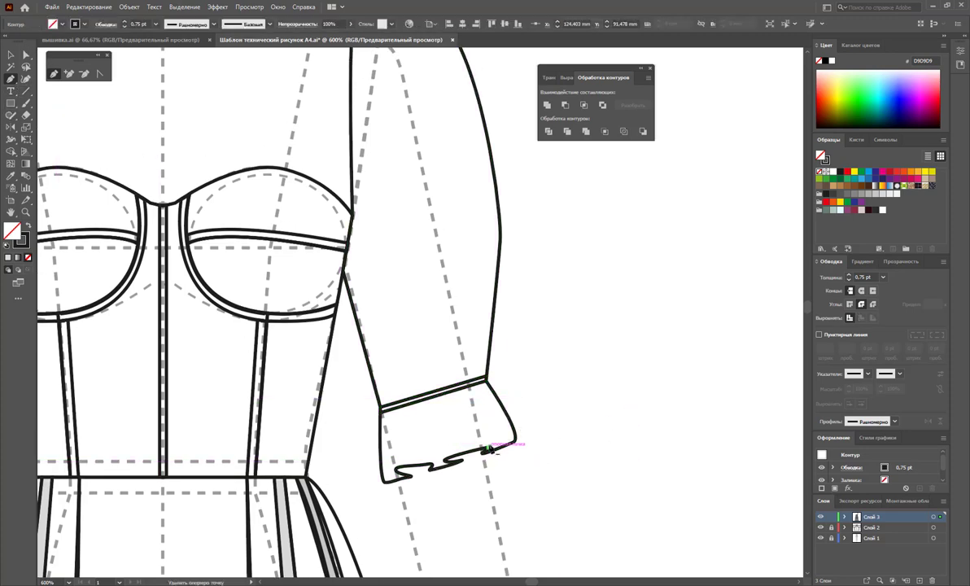
{"action": "left_click", "coordinate": [466, 391]}
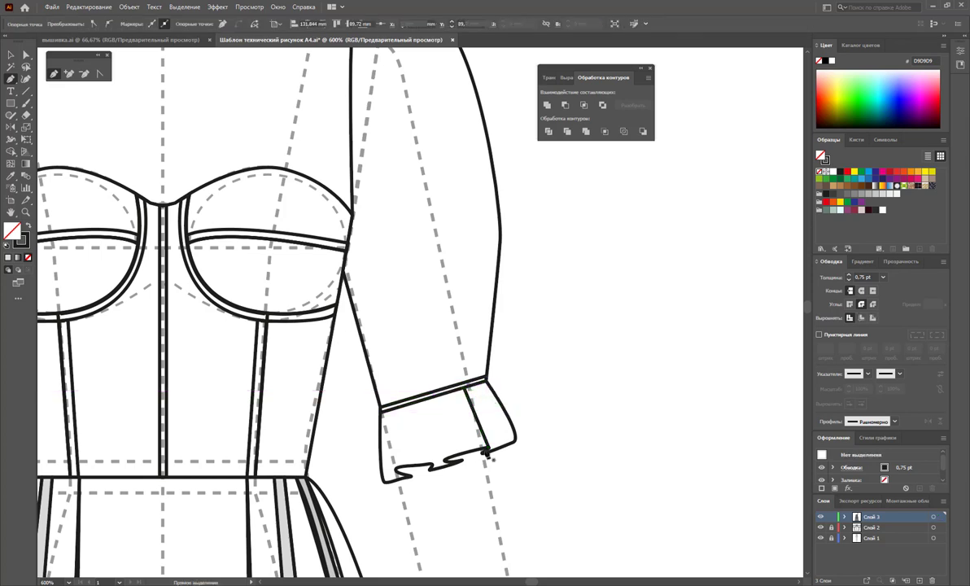
{"action": "key", "text": "Escape"}
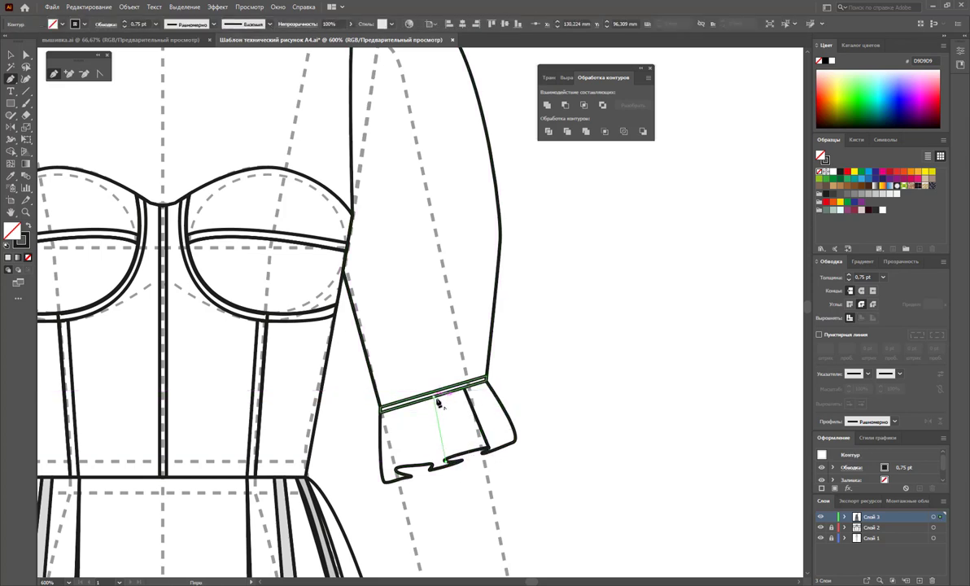
Draw two more fold lines down the ruffle between the cuff band and frill hem.
{"action": "left_click", "coordinate": [434, 396]}
{"action": "left_click", "coordinate": [440, 459]}
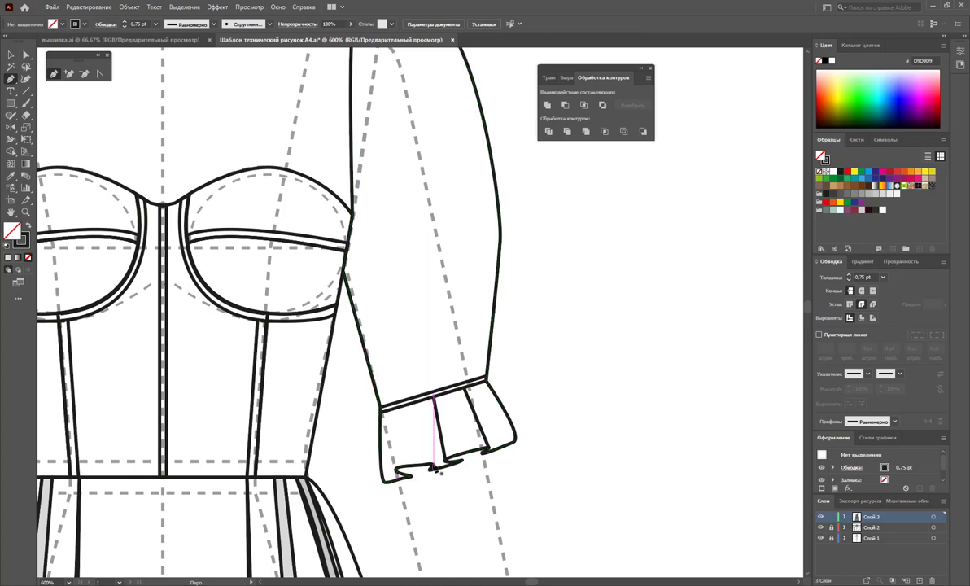
{"action": "left_click", "coordinate": [421, 403]}
{"action": "key", "text": "Escape"}
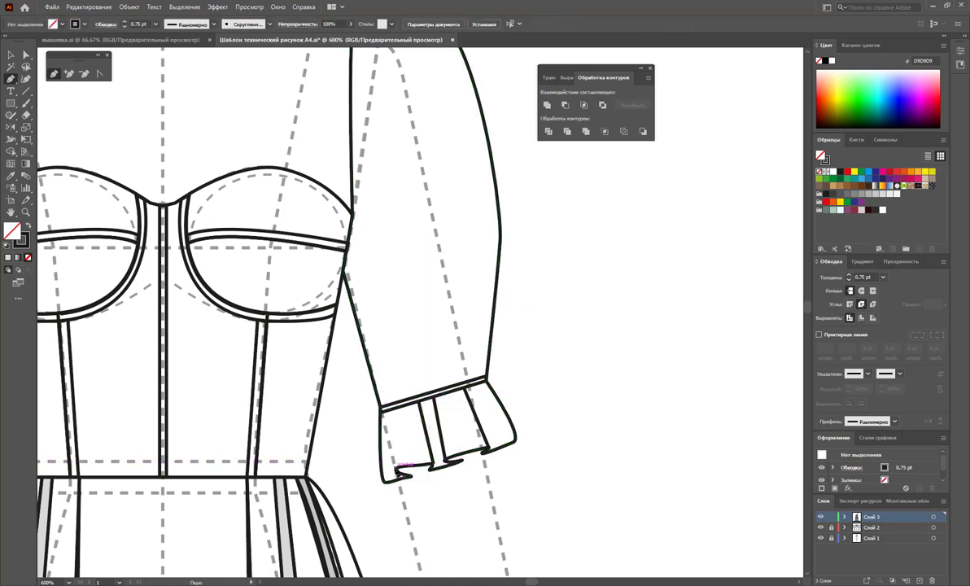
{"action": "left_click", "coordinate": [397, 469]}
{"action": "left_click", "coordinate": [387, 410]}
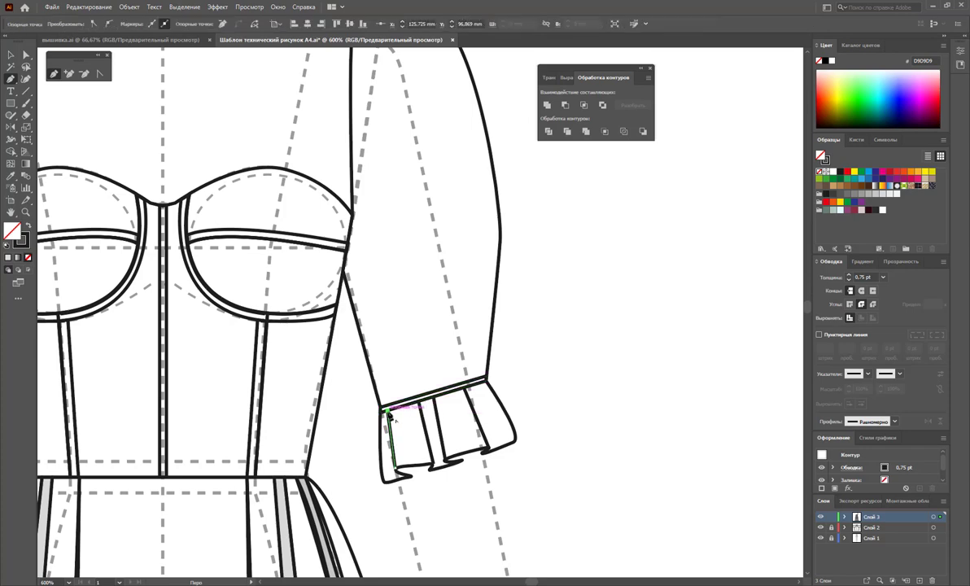
{"action": "key", "text": "Escape"}
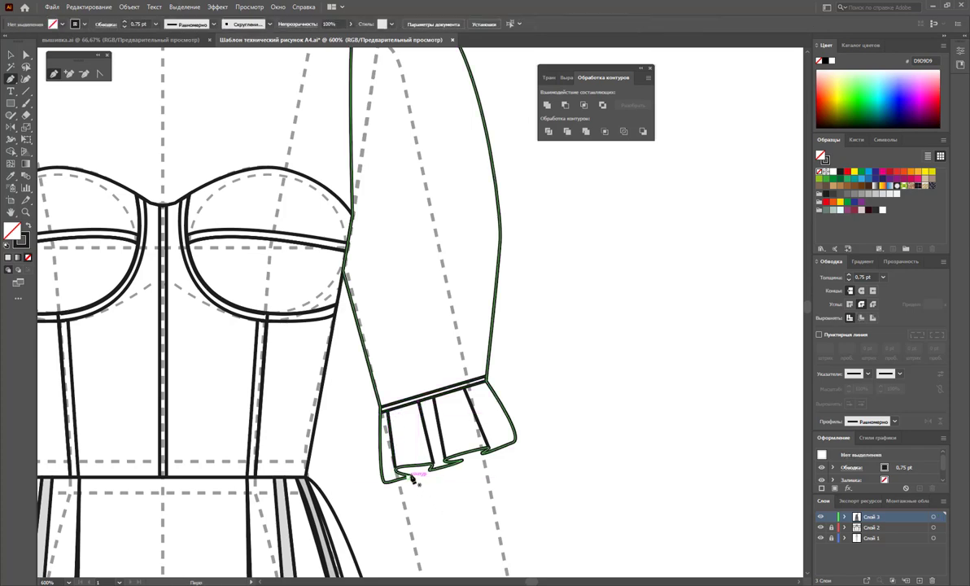
Add a line along the frill bottom and a pleat line from cuff top to ruffle hem.
{"action": "left_click", "coordinate": [399, 470]}
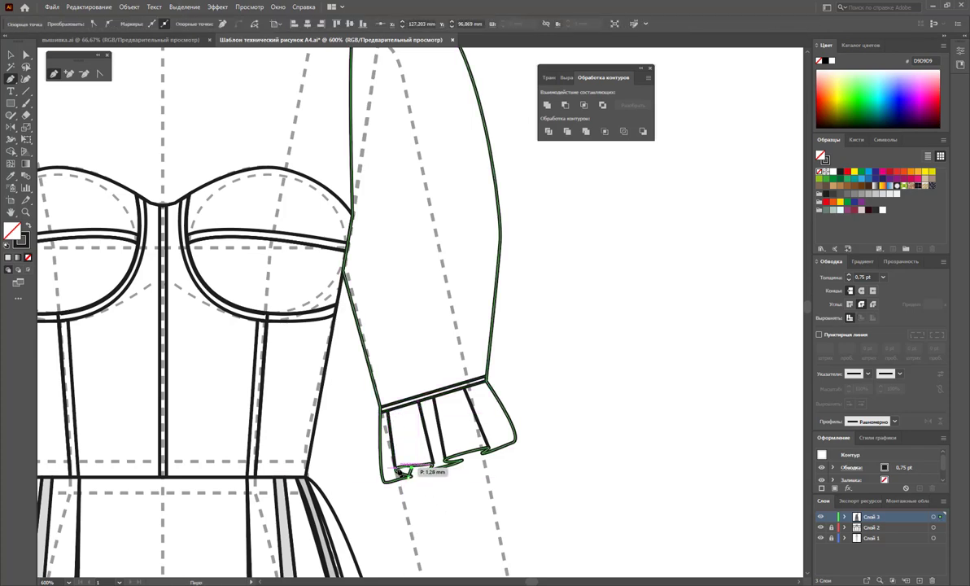
{"action": "left_click", "coordinate": [464, 457]}
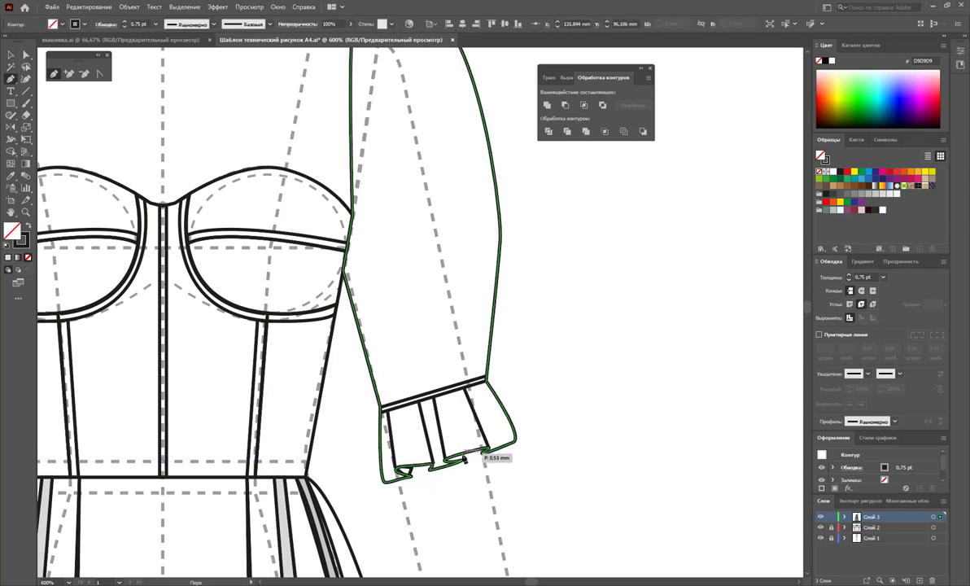
{"action": "left_click", "coordinate": [453, 461]}
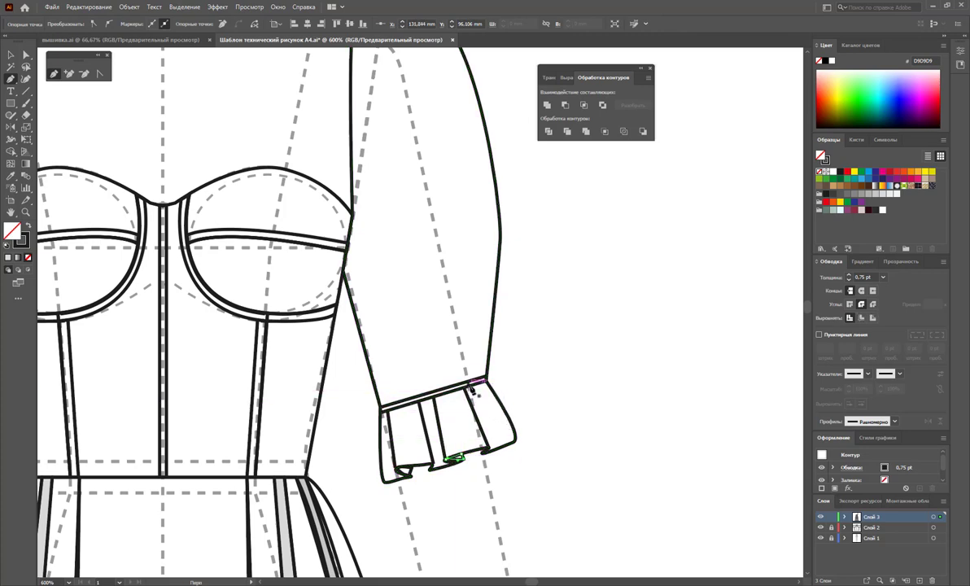
{"action": "left_click", "coordinate": [468, 384]}
{"action": "left_click", "coordinate": [489, 450]}
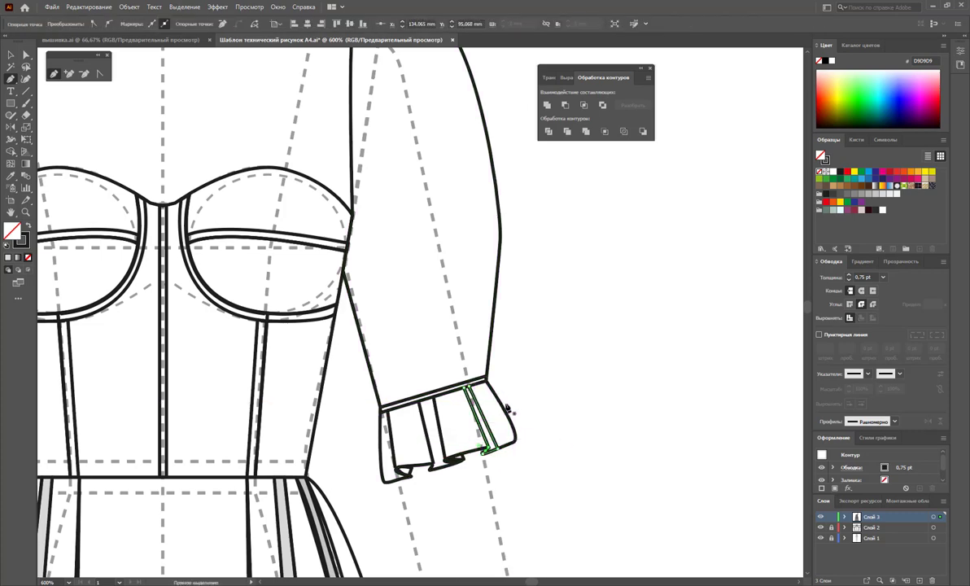
Adjust the pleat line's bottom end and draw a closed pleat panel from ruffle hem to cuff top.
{"action": "key", "text": "a"}
{"action": "left_click_drag", "start_coordinate": [495, 448], "coordinate": [485, 448]}
{"action": "key", "text": "p"}
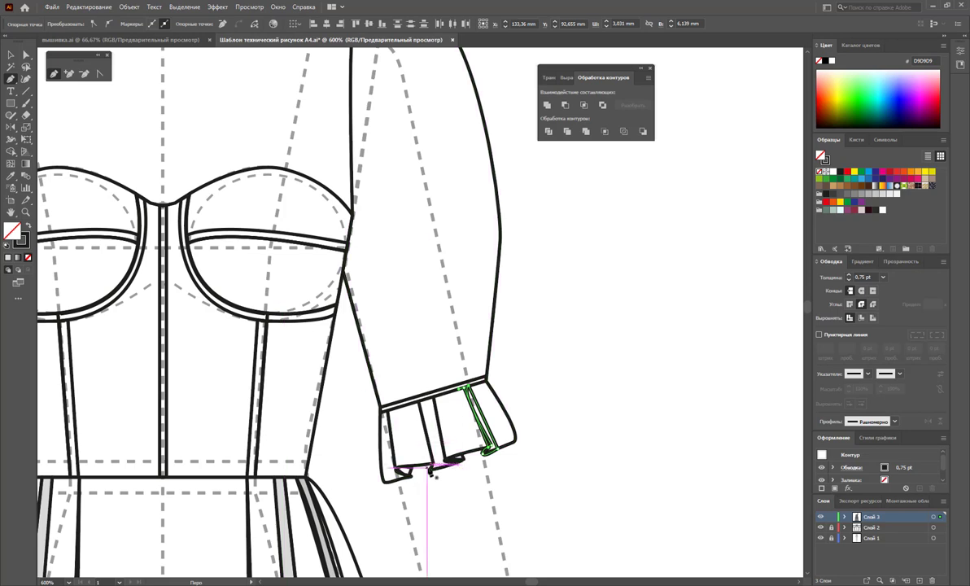
{"action": "mouse_move", "coordinate": [431, 472]}
{"action": "left_mouse_down"}
{"action": "mouse_move", "coordinate": [453, 470]}
{"action": "mouse_move", "coordinate": [445, 461]}
{"action": "left_mouse_up"}
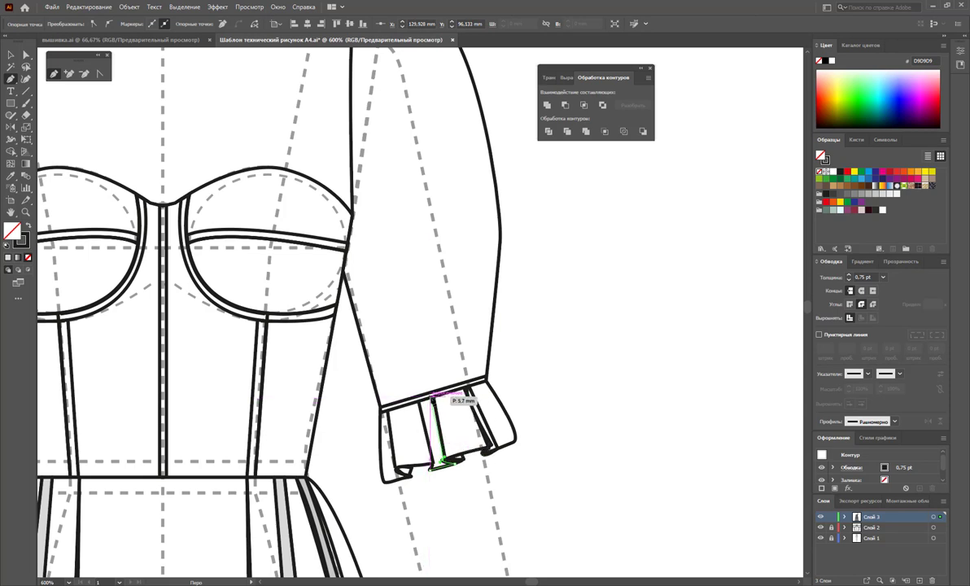
{"action": "left_click", "coordinate": [432, 397]}
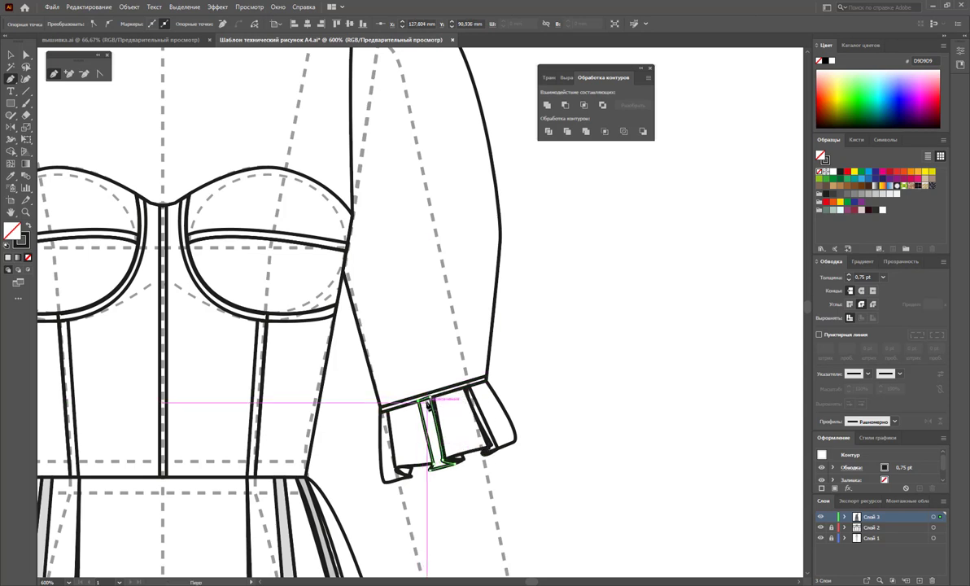
{"action": "left_click", "coordinate": [418, 401]}
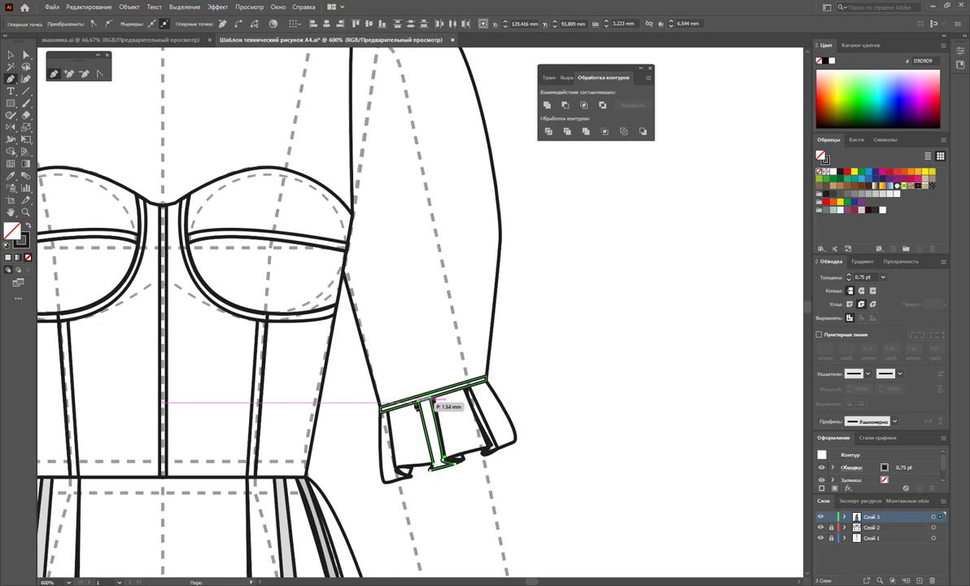
{"action": "left_click", "coordinate": [434, 462]}
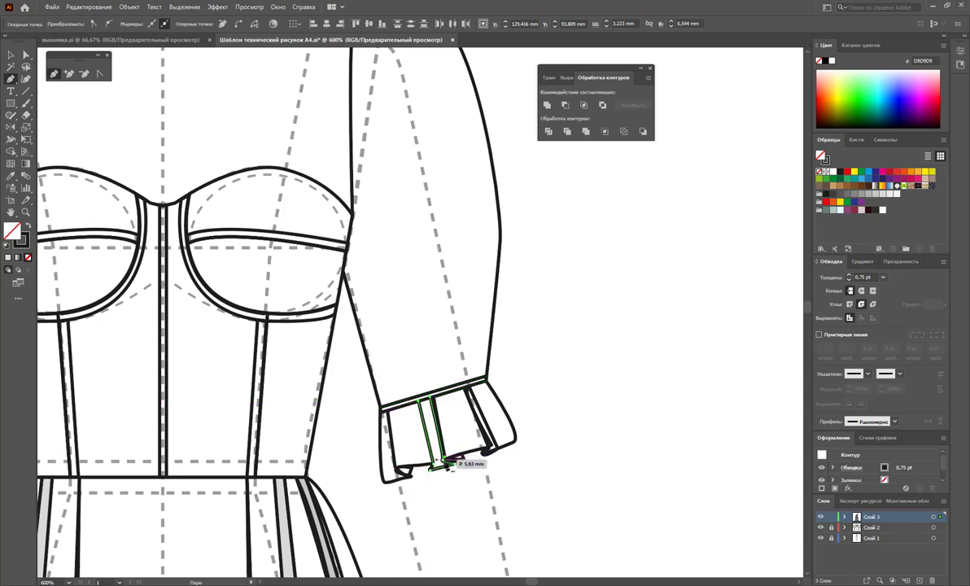
Nudge the new pleat panel's top anchor slightly right.
{"action": "left_click", "coordinate": [416, 403]}
{"action": "left_click", "coordinate": [443, 458], "text": "ctrl"}
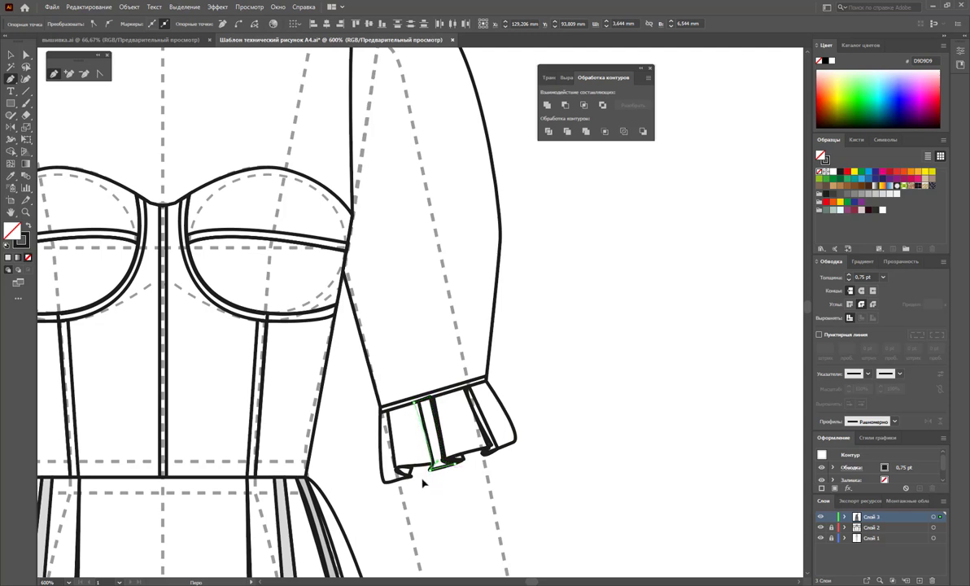
{"action": "left_click", "coordinate": [25, 55]}
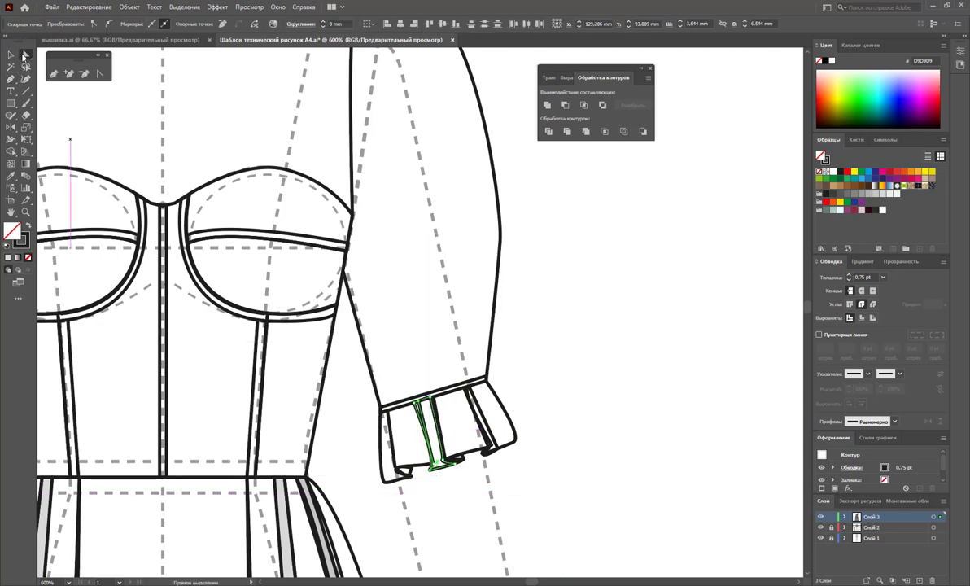
{"action": "left_click", "coordinate": [423, 402]}
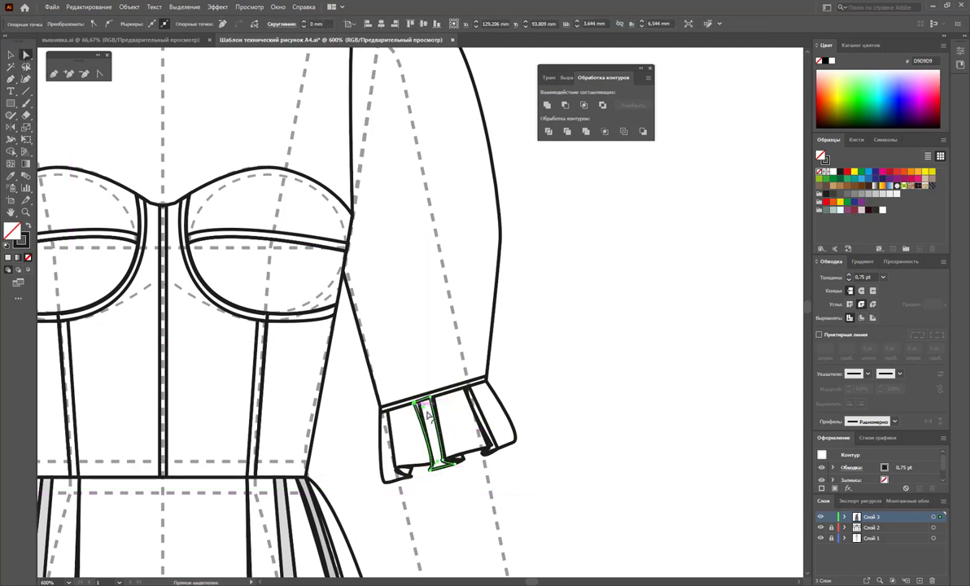
{"action": "key", "text": "Right"}
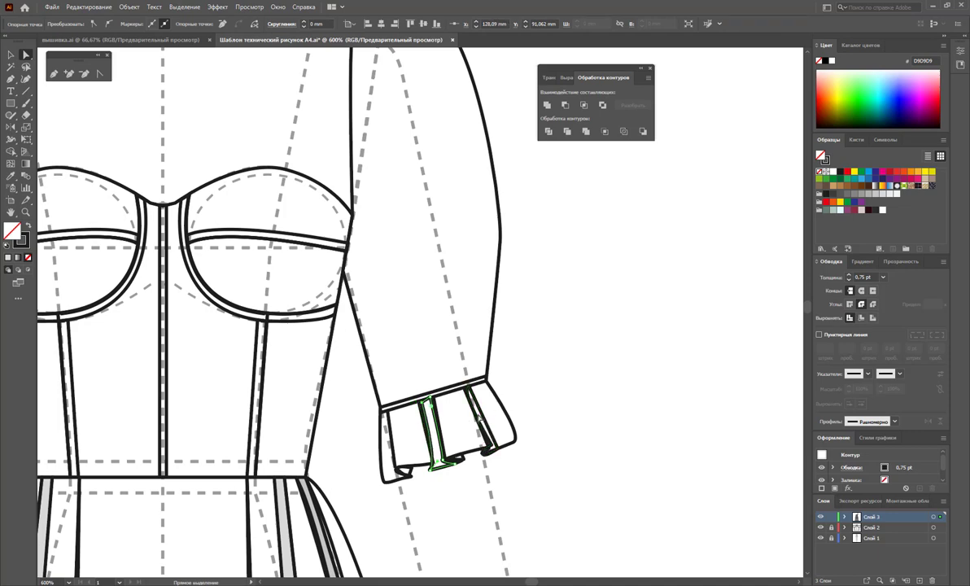
{"action": "left_click", "coordinate": [582, 460]}
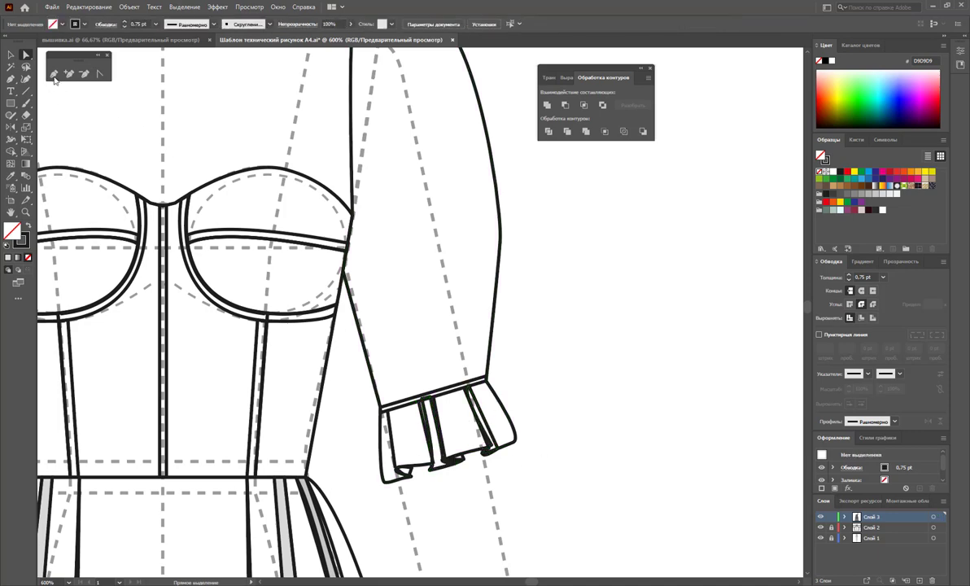
Draw the closed narrow strip along the cuff's left edge.
{"action": "left_click", "coordinate": [54, 74]}
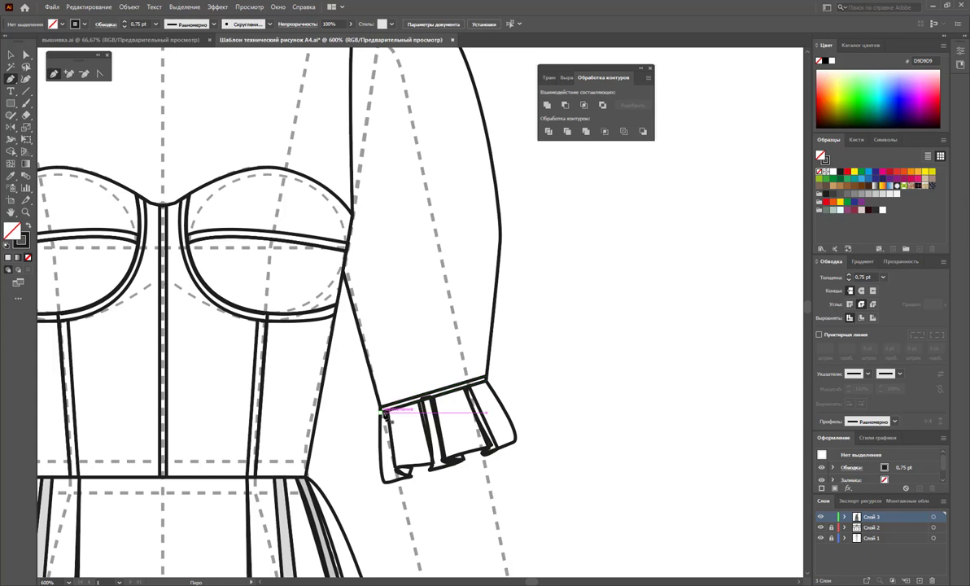
{"action": "left_click", "coordinate": [385, 412]}
{"action": "left_click", "coordinate": [399, 473]}
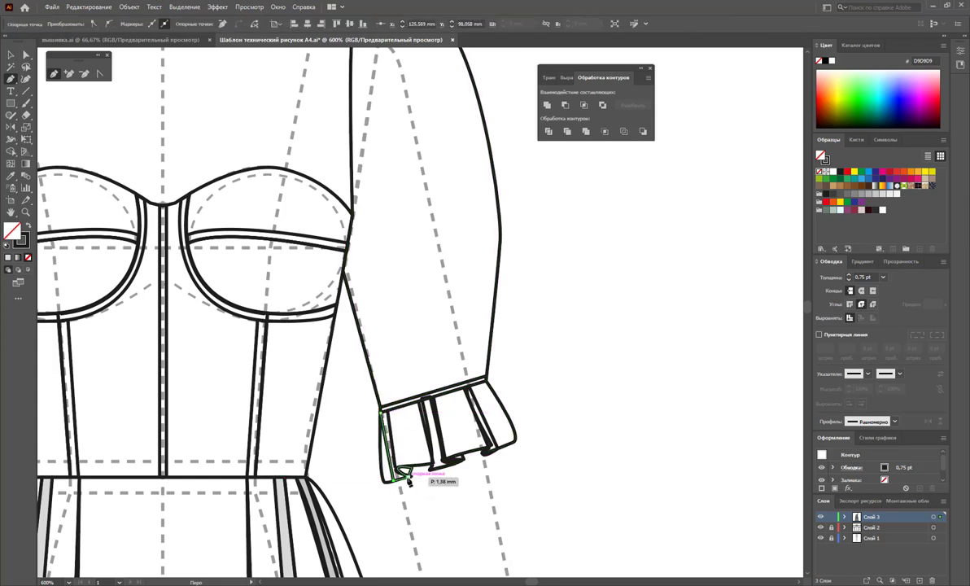
{"action": "left_click", "coordinate": [399, 472]}
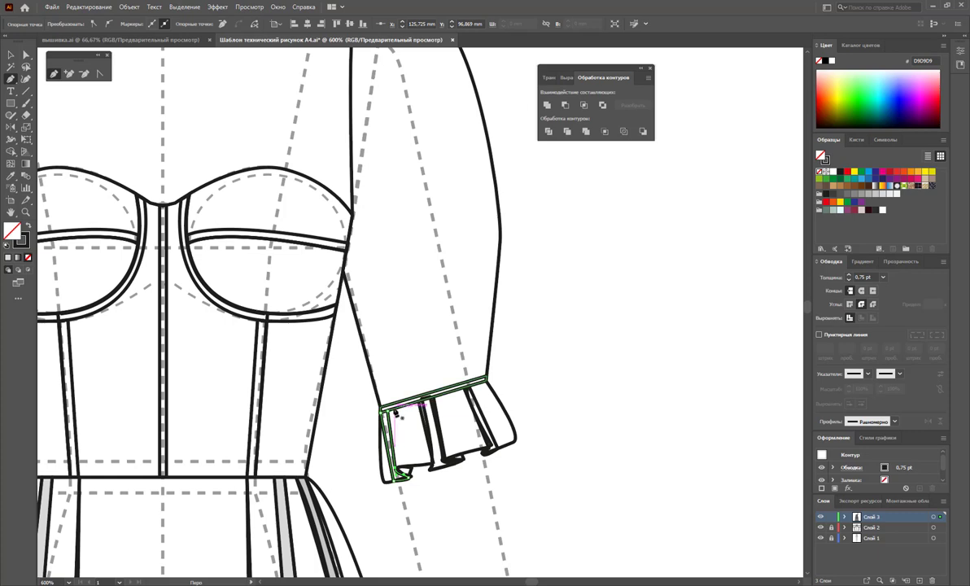
{"action": "left_click", "coordinate": [396, 413], "text": "ctrl"}
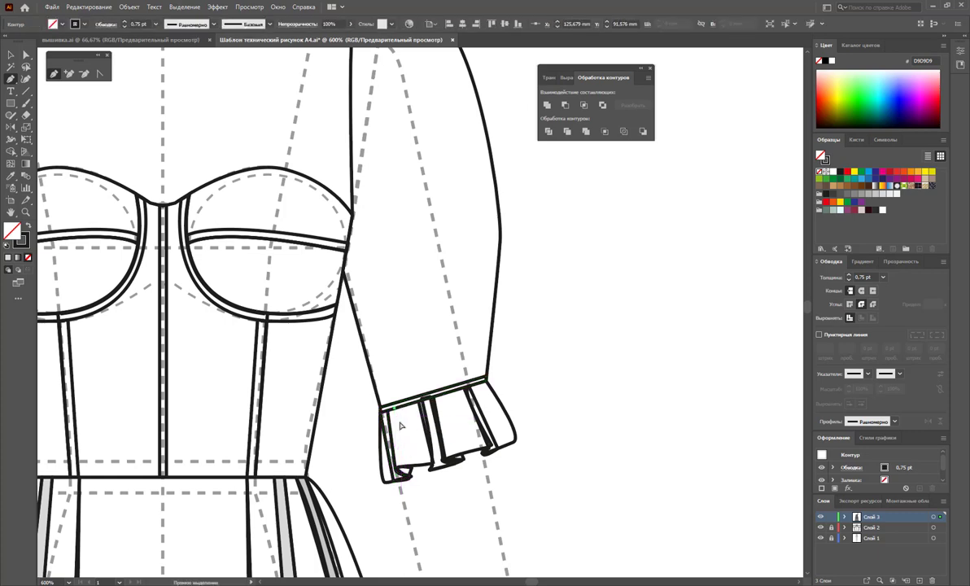
{"action": "left_click", "coordinate": [397, 468]}
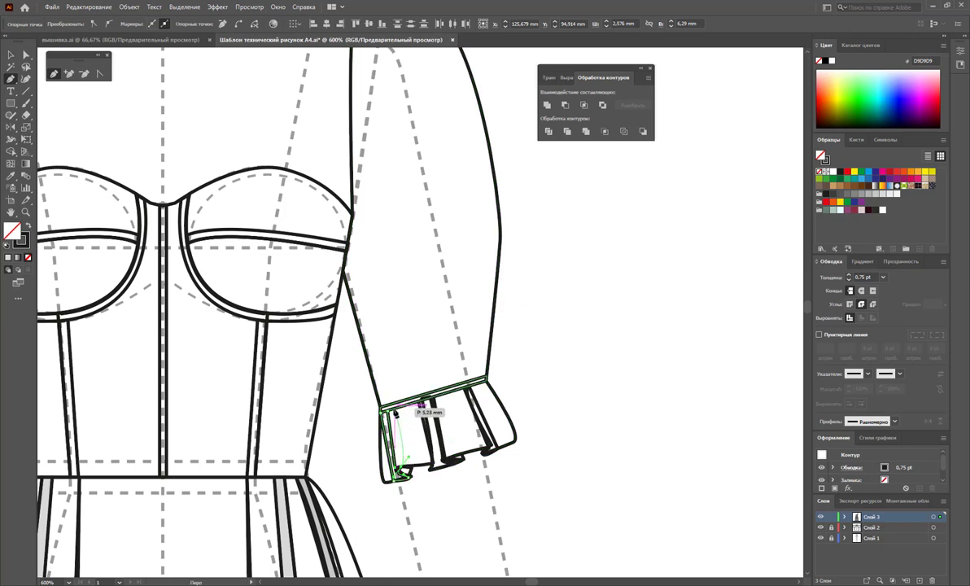
{"action": "left_click", "coordinate": [396, 410]}
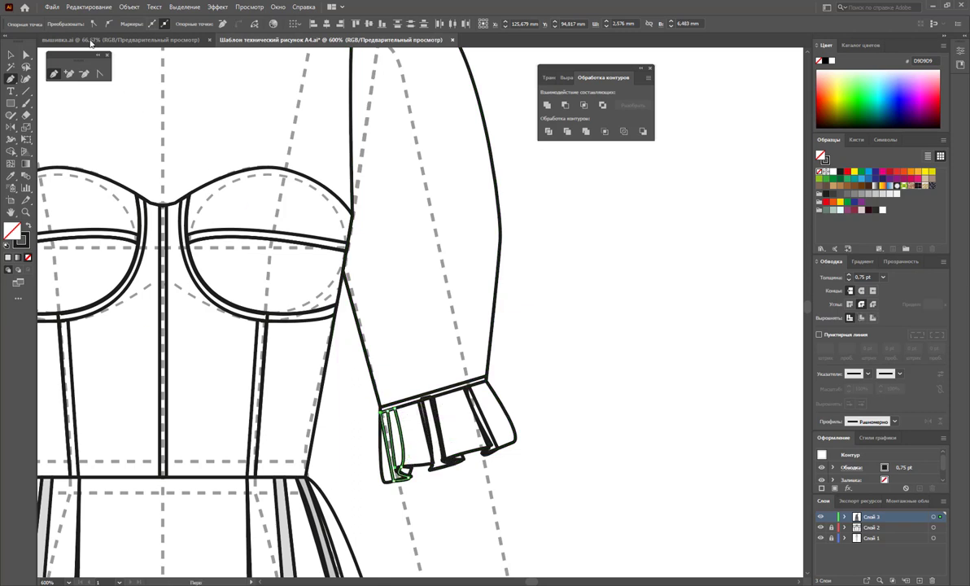
Shift the left strip's bottom anchor slightly left to tidy its corner.
{"action": "left_click", "coordinate": [27, 55]}
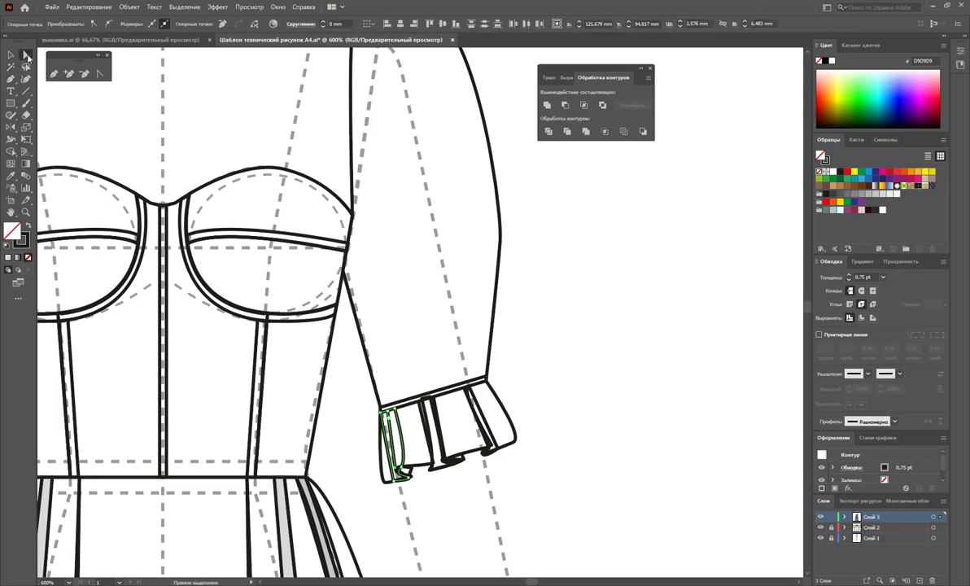
{"action": "left_click", "coordinate": [424, 402]}
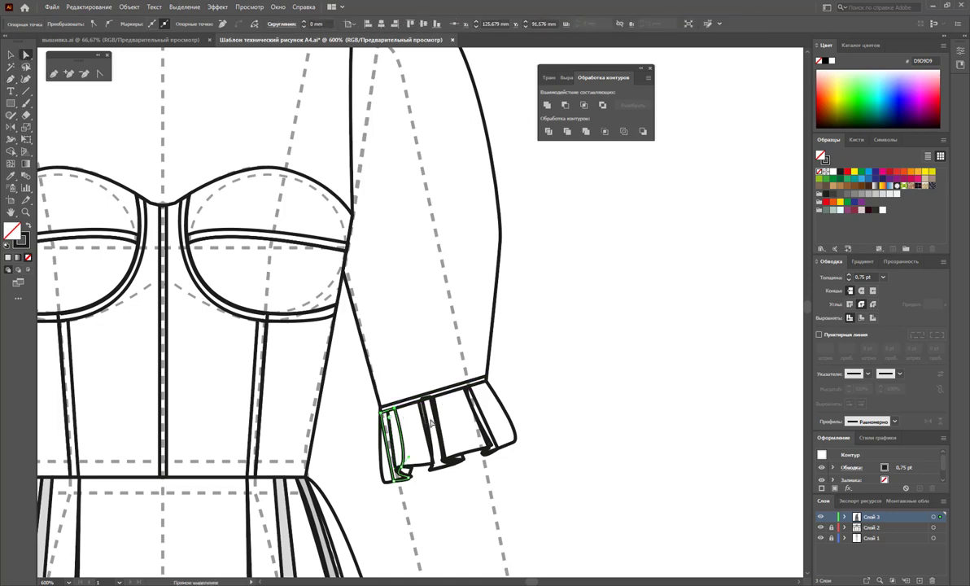
{"action": "left_click", "coordinate": [404, 450]}
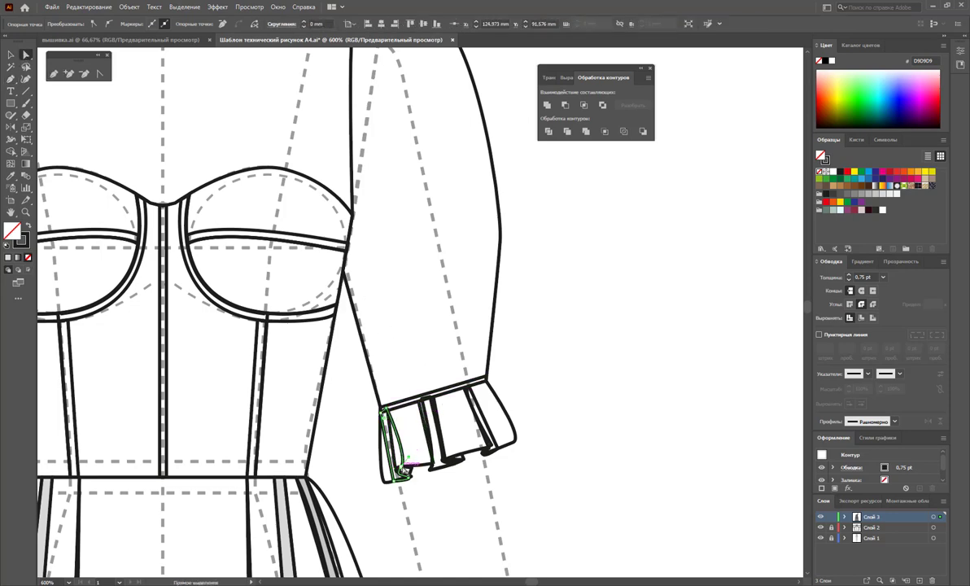
{"action": "left_click_drag", "start_coordinate": [402, 470], "coordinate": [400, 470]}
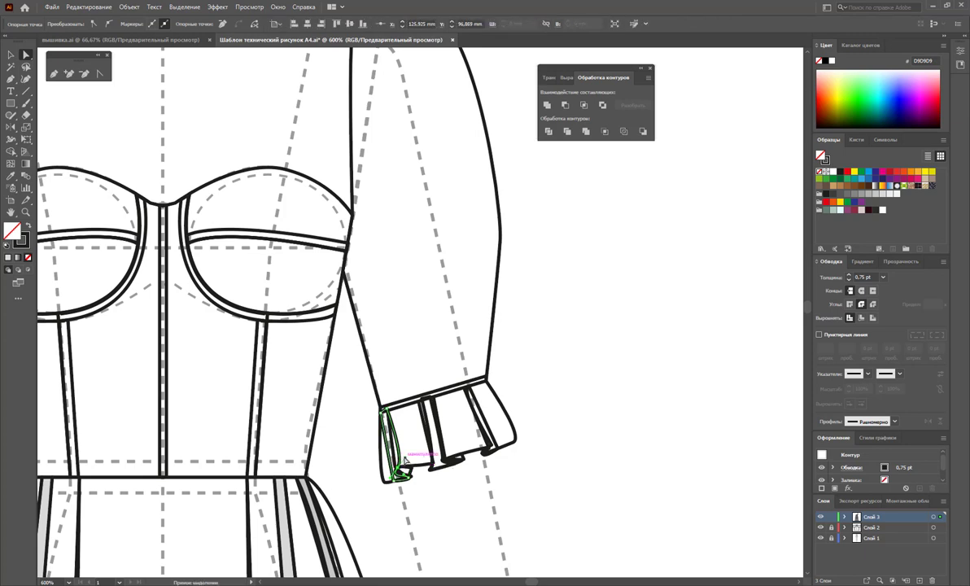
{"action": "left_click", "coordinate": [452, 518]}
{"action": "scroll", "coordinate": [631, 429], "scroll_direction": "up", "scroll_amount": 2}
{"action": "scroll", "coordinate": [622, 435], "scroll_direction": "up", "scroll_amount": 2}
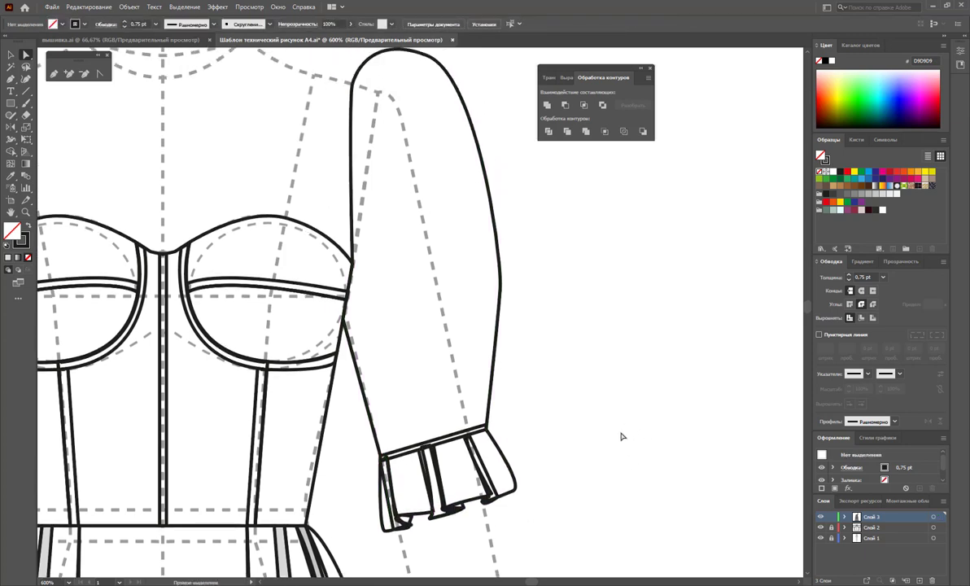
{"action": "scroll", "coordinate": [621, 437], "scroll_direction": "down", "scroll_amount": 3}
Give all the cuff pleat panels a black fill with no stroke at 22% opacity.
{"action": "key", "text": "v"}
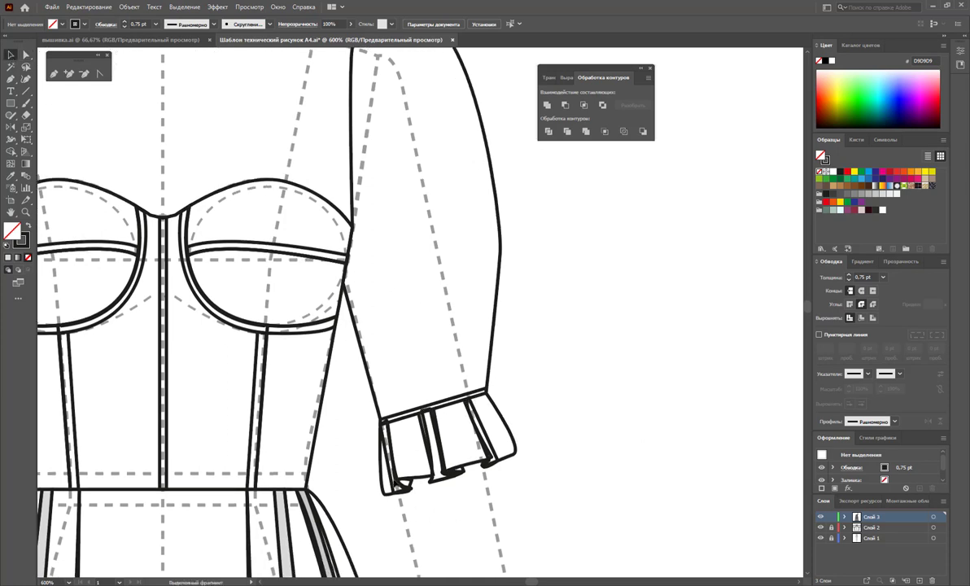
{"action": "left_click", "coordinate": [388, 451]}
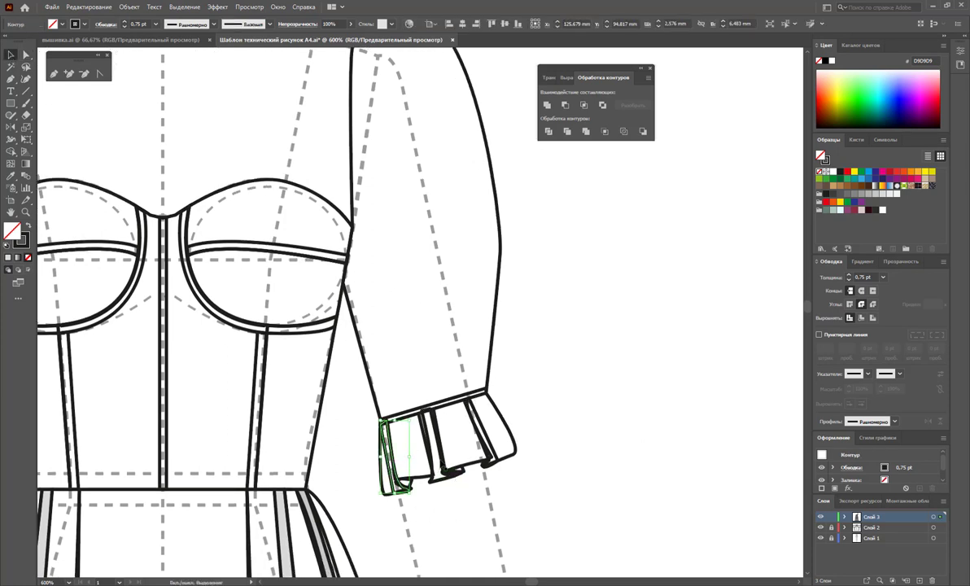
{"action": "left_click_drag", "start_coordinate": [471, 371], "coordinate": [371, 447]}
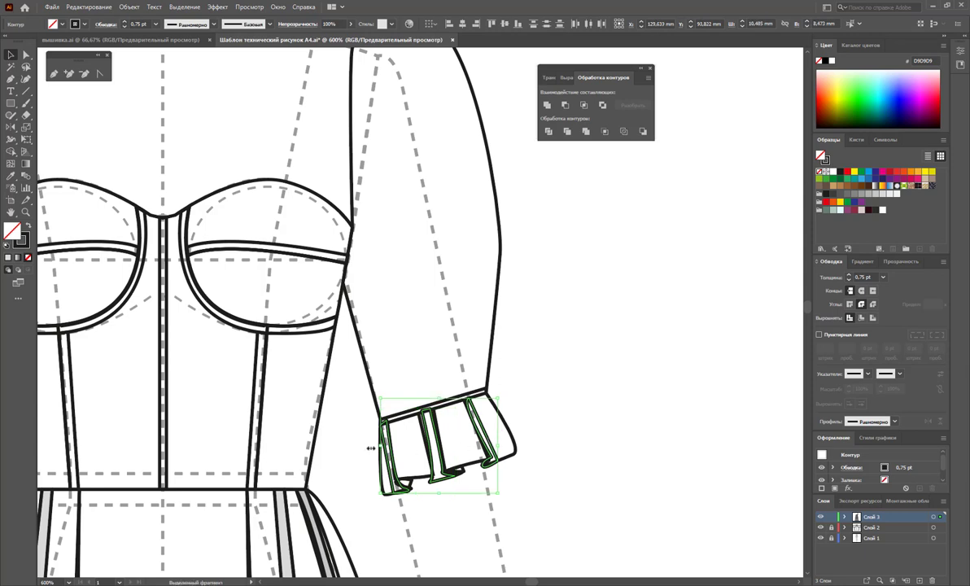
{"action": "left_click", "coordinate": [27, 227]}
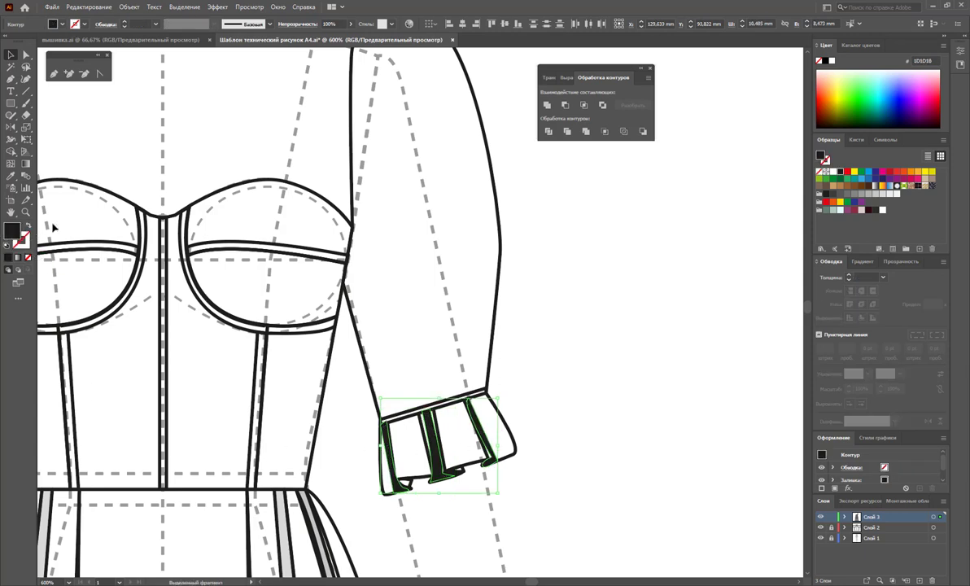
{"action": "left_click", "coordinate": [352, 24]}
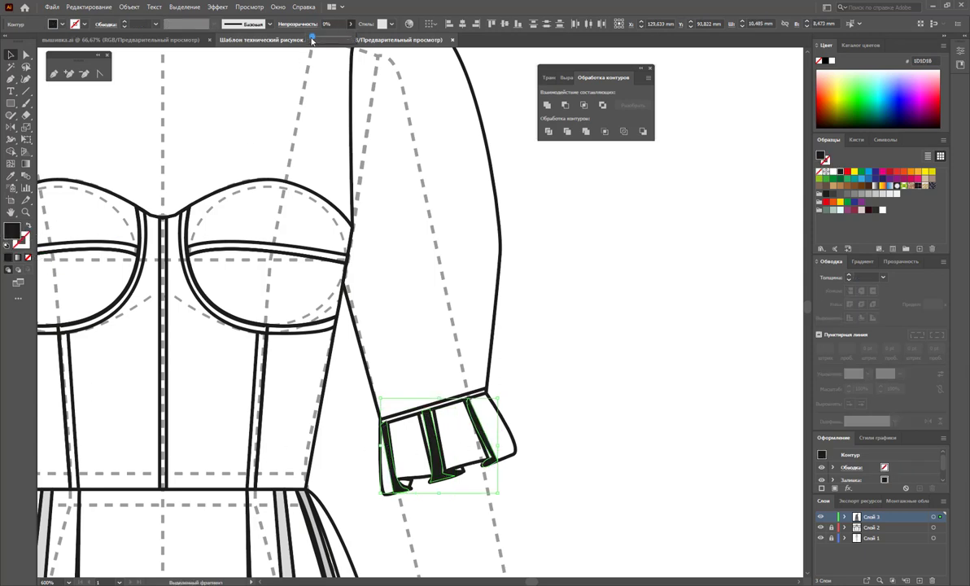
{"action": "left_click_drag", "start_coordinate": [319, 38], "coordinate": [322, 38]}
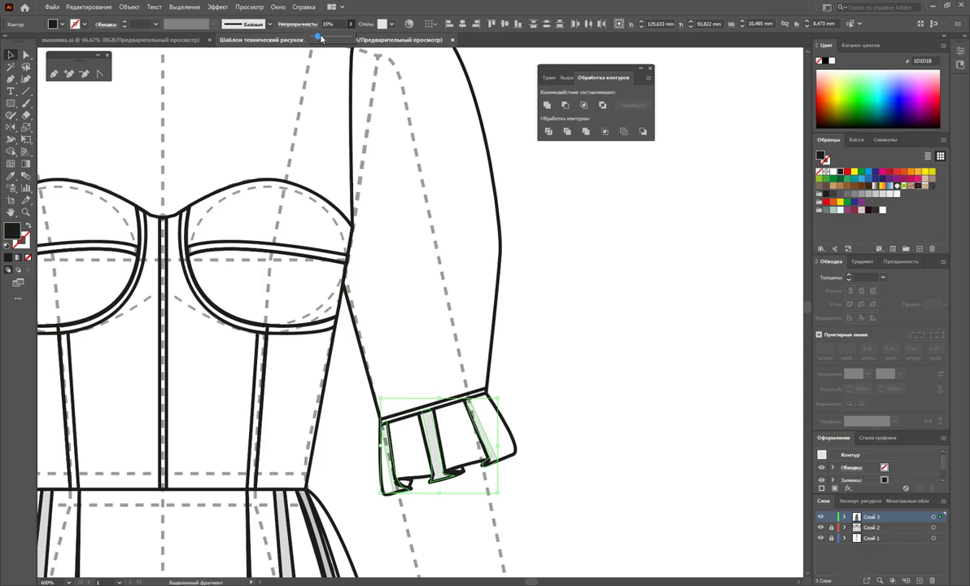
{"action": "left_click", "coordinate": [636, 330]}
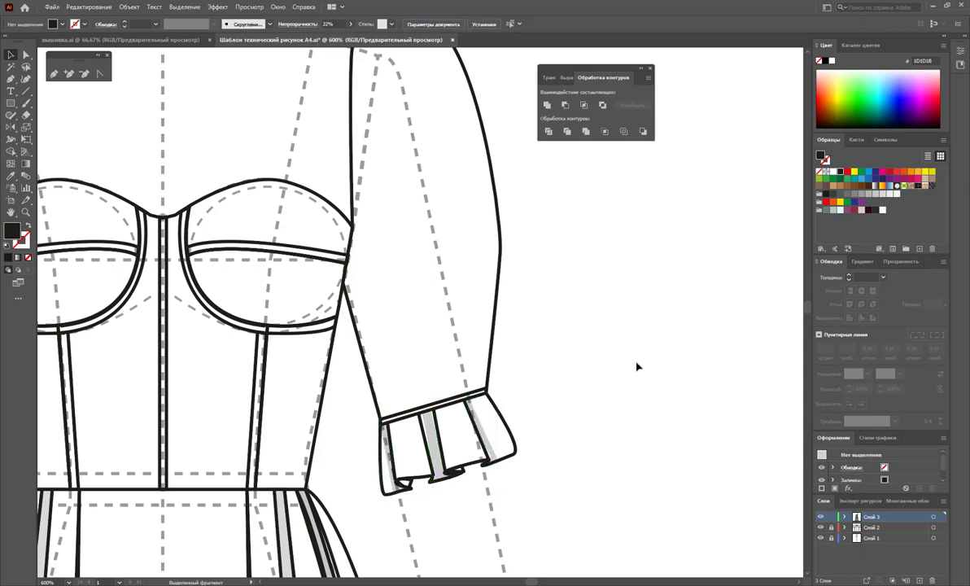
{"action": "scroll", "coordinate": [638, 334], "scroll_direction": "up", "scroll_amount": 3}
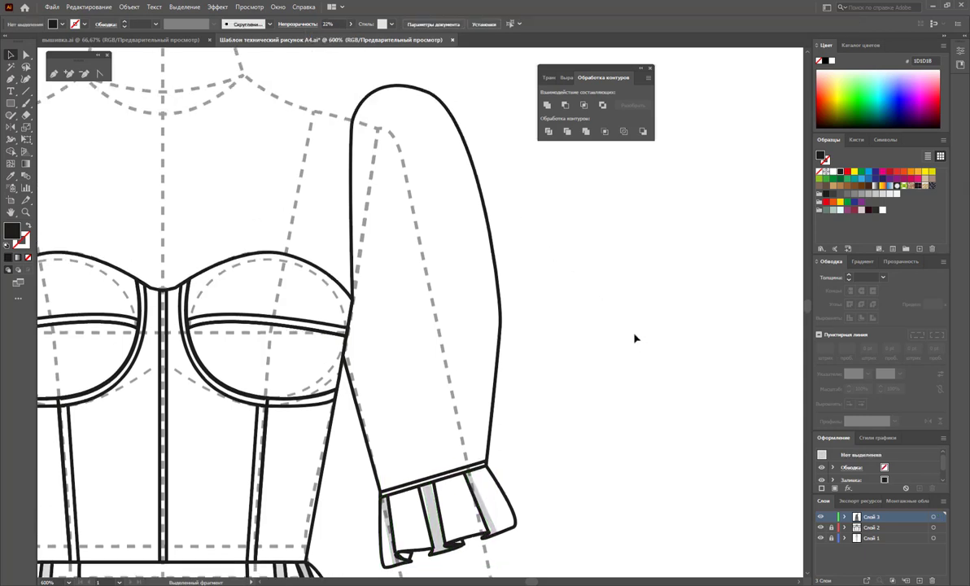
Draw a closed zigzag shadow shape down the upper sleeve's inner edge.
{"action": "left_click", "coordinate": [51, 74]}
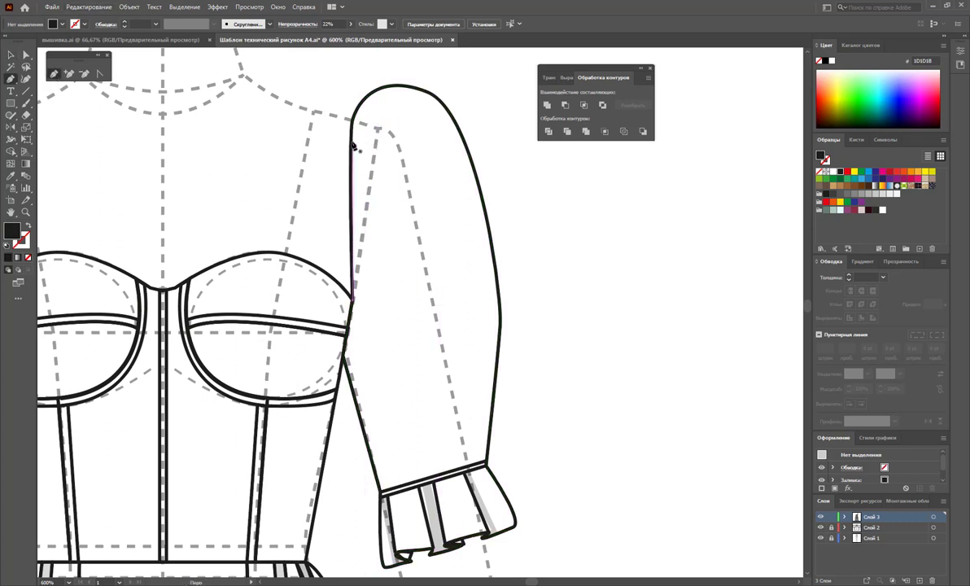
{"action": "left_click", "coordinate": [378, 130]}
{"action": "left_click", "coordinate": [364, 153]}
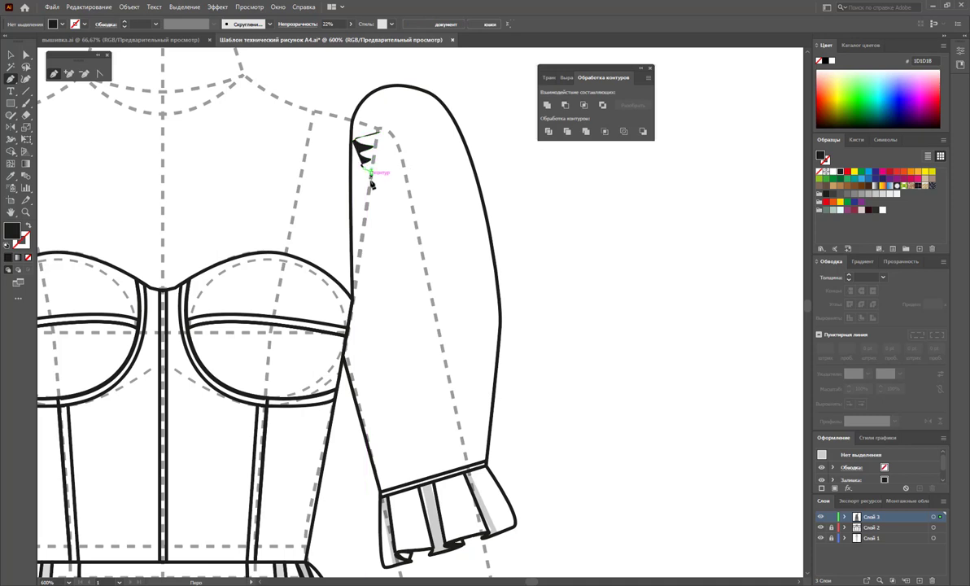
{"action": "left_click", "coordinate": [370, 181]}
{"action": "left_click", "coordinate": [392, 201]}
{"action": "left_click", "coordinate": [358, 218]}
{"action": "left_click", "coordinate": [363, 248]}
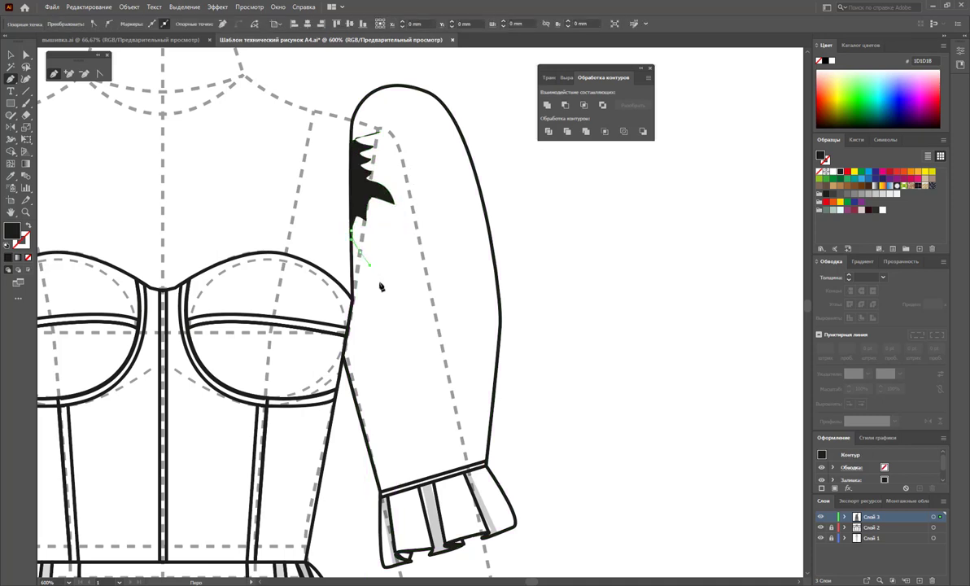
{"action": "left_click", "coordinate": [392, 317]}
{"action": "left_click", "coordinate": [371, 308]}
{"action": "left_click", "coordinate": [350, 338]}
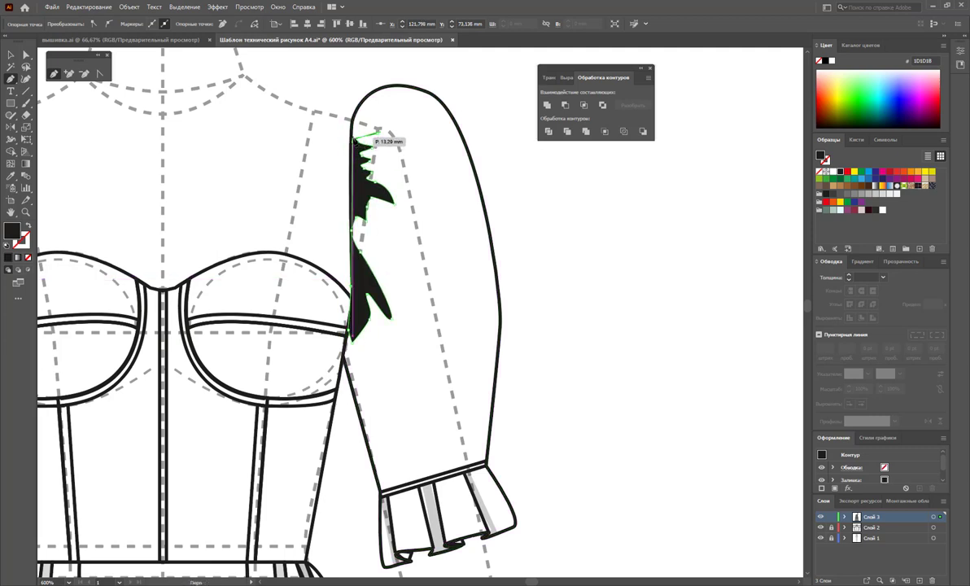
{"action": "left_click", "coordinate": [356, 125]}
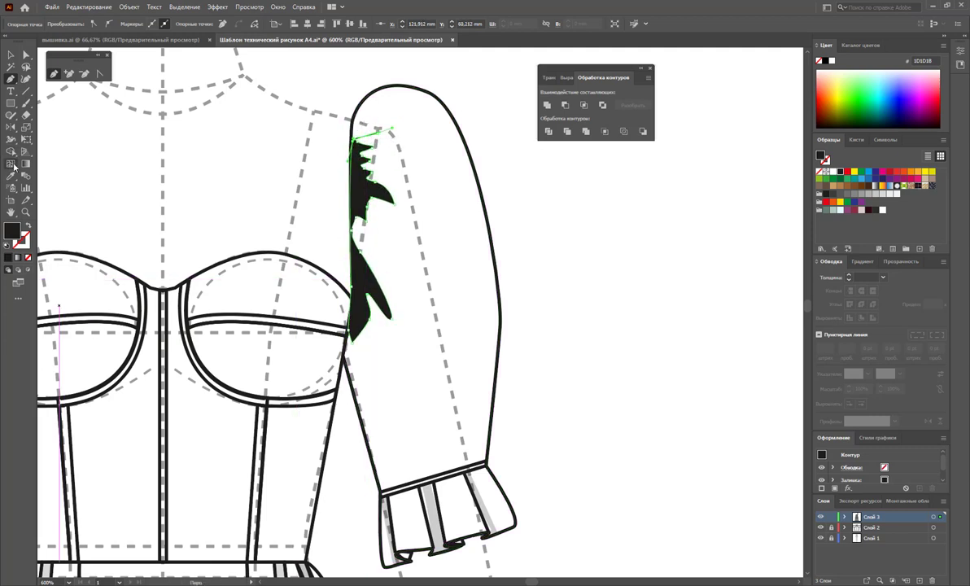
Give the shadow the cuff stripe's grey with the Eyedropper, then deselect and zoom out.
{"action": "key", "text": "i"}
{"action": "left_click", "coordinate": [433, 511]}
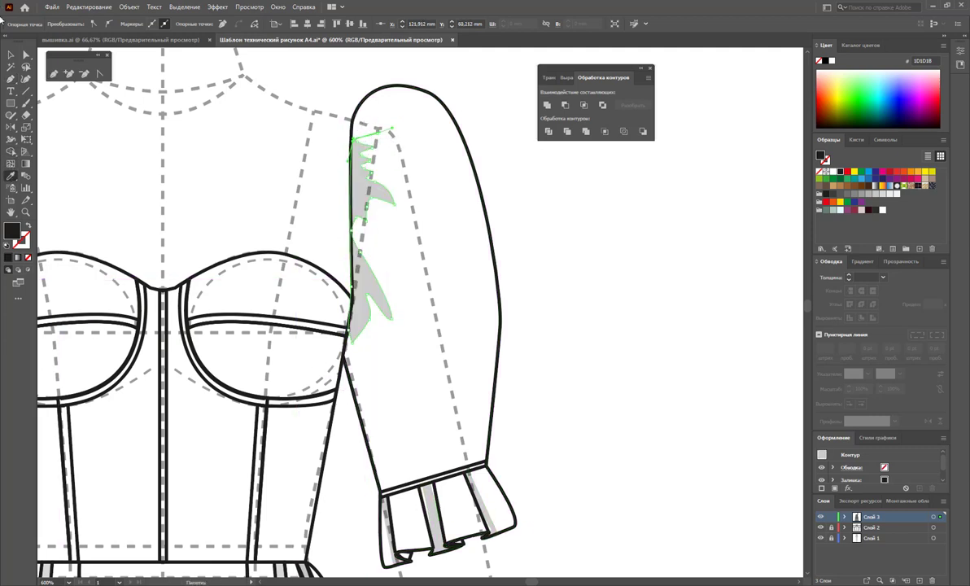
{"action": "key", "text": "v"}
{"action": "left_click", "coordinate": [533, 414]}
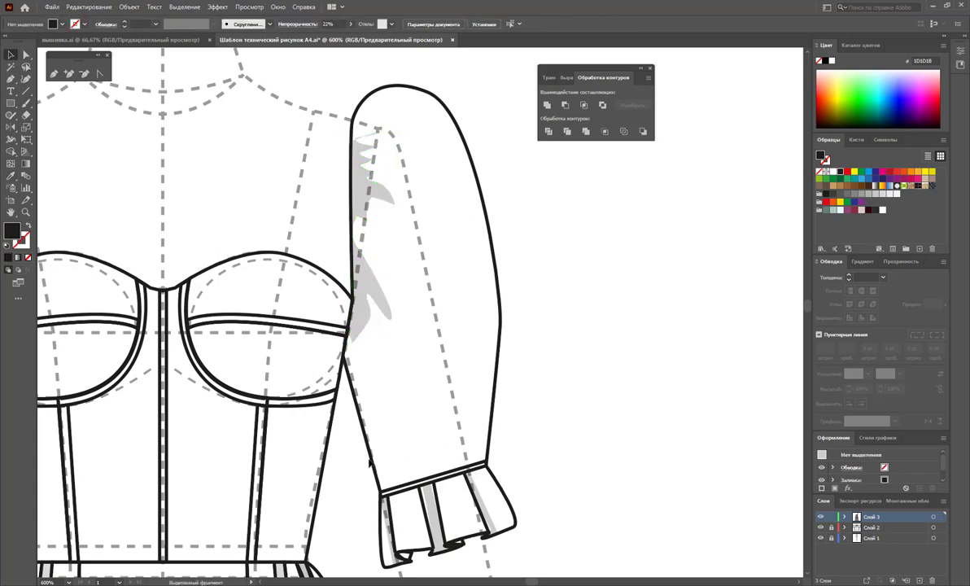
{"action": "key", "text": "z"}
{"action": "left_click", "coordinate": [369, 462], "text": "alt"}
{"action": "left_click", "coordinate": [461, 433], "text": "alt"}
{"action": "left_click", "coordinate": [431, 379], "text": "alt"}
Reflect a copy of the sleeve onto the bodice's left side.
{"action": "left_click", "coordinate": [371, 349], "text": "alt"}
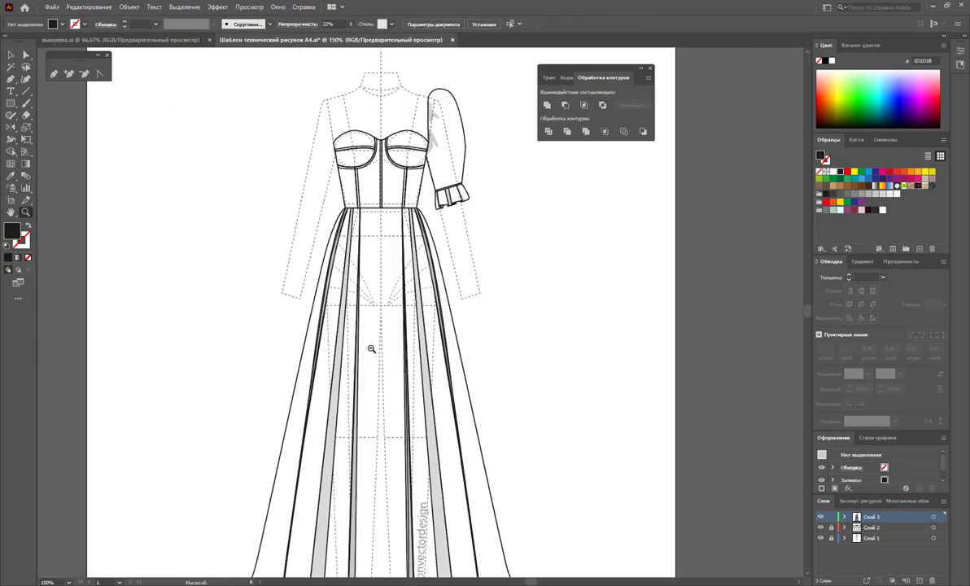
{"action": "left_click", "coordinate": [393, 220], "text": "alt"}
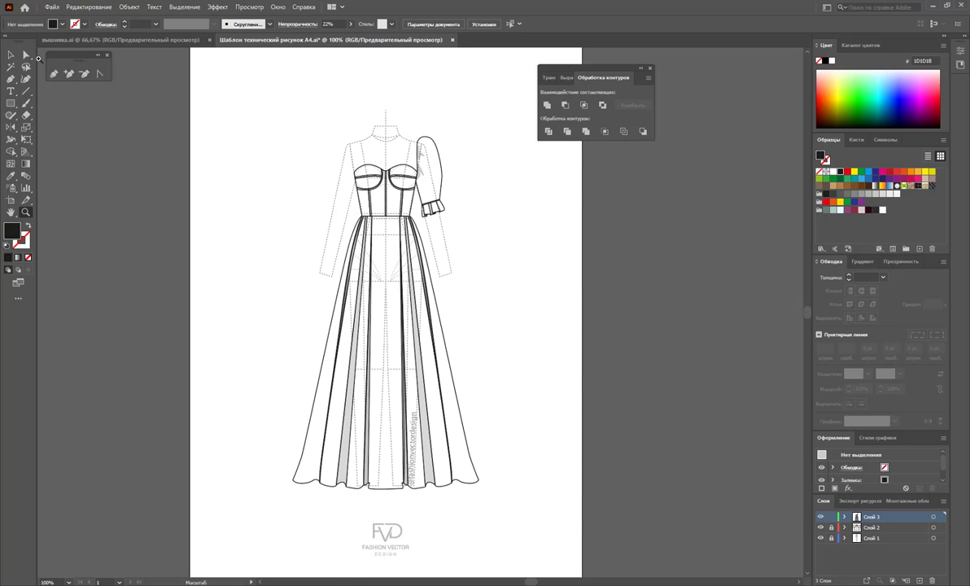
{"action": "left_click", "coordinate": [11, 53]}
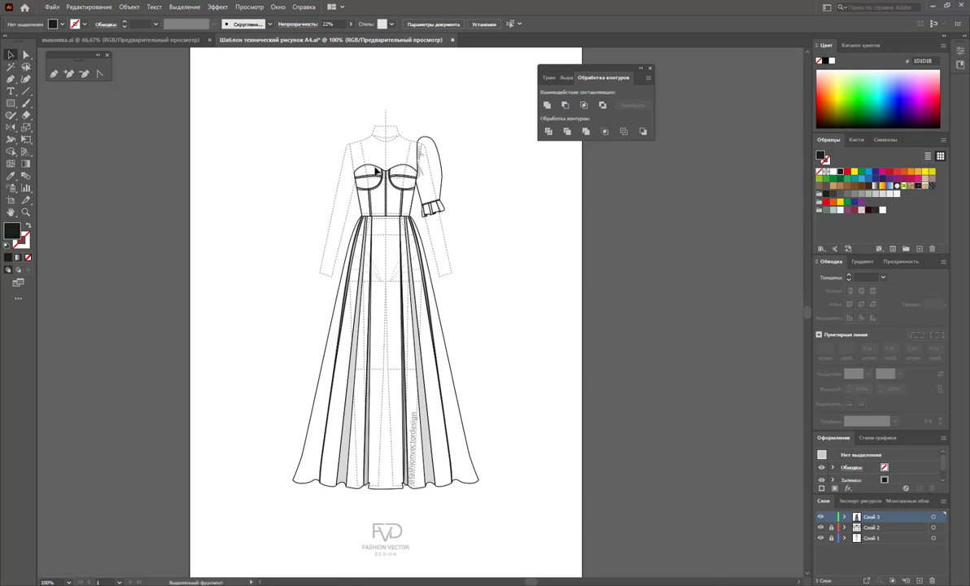
{"action": "left_click", "coordinate": [421, 216]}
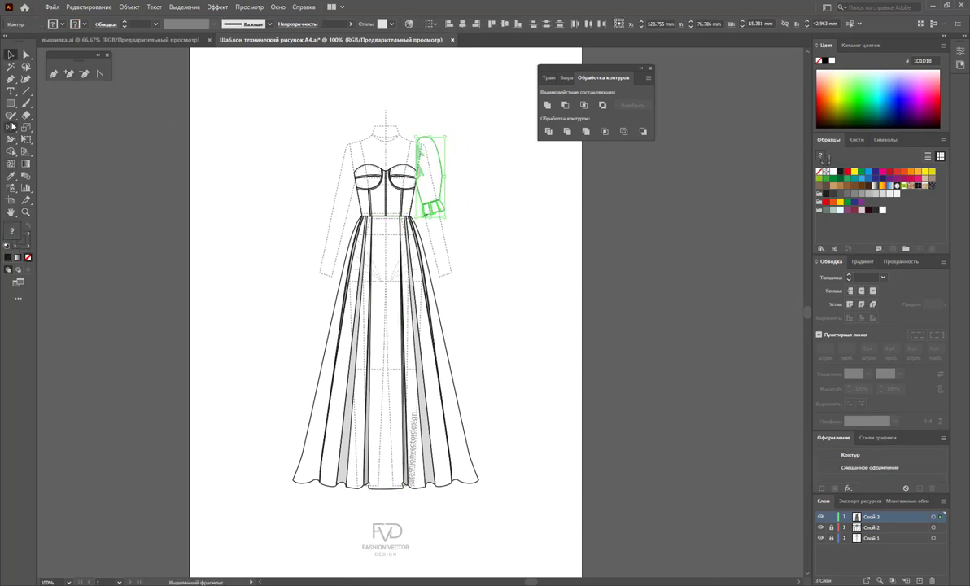
{"action": "left_click", "coordinate": [11, 126]}
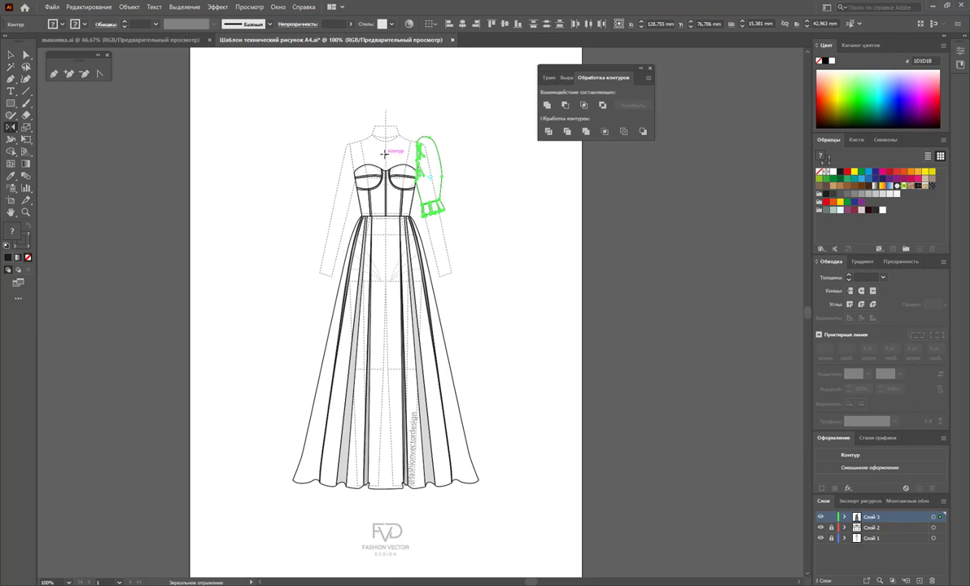
{"action": "mouse_move", "coordinate": [433, 167]}
{"action": "left_mouse_down"}
{"action": "mouse_move", "coordinate": [336, 134]}
{"action": "mouse_move", "coordinate": [320, 153]}
{"action": "left_mouse_up"}
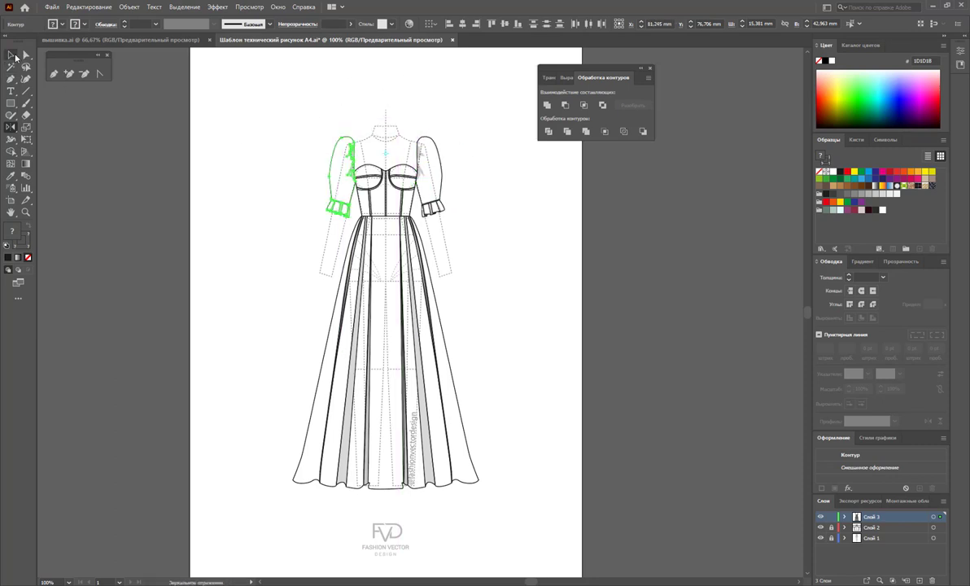
{"action": "left_click", "coordinate": [12, 55]}
{"action": "left_click", "coordinate": [506, 298]}
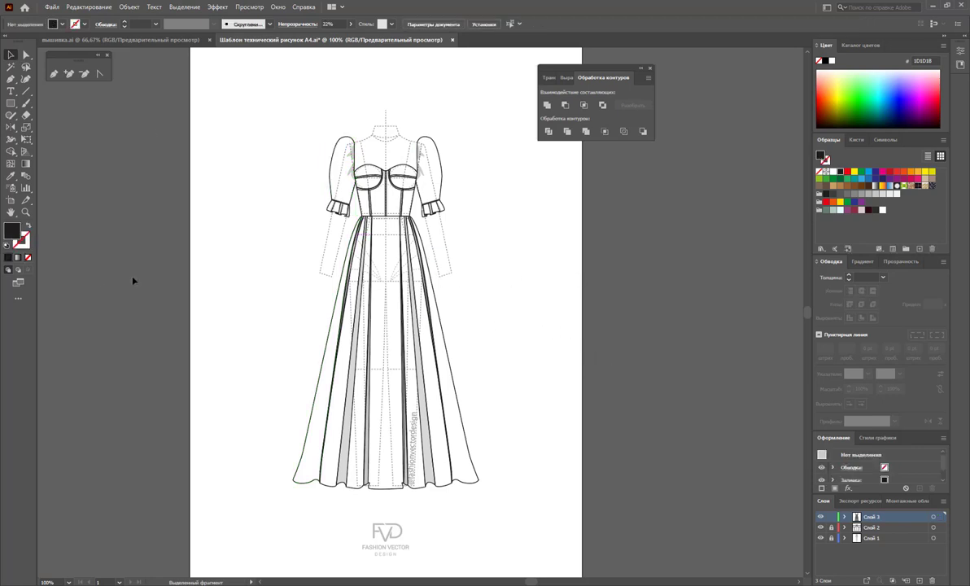
Reselect the right sleeve in preparation for zooming in.
{"action": "left_click", "coordinate": [27, 211]}
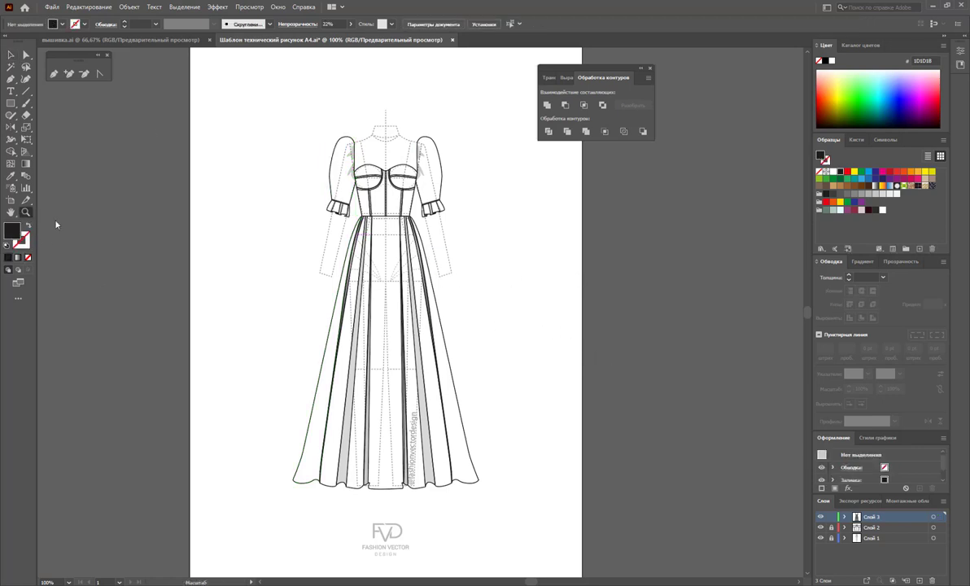
{"action": "left_click", "coordinate": [17, 53]}
{"action": "left_click", "coordinate": [433, 172]}
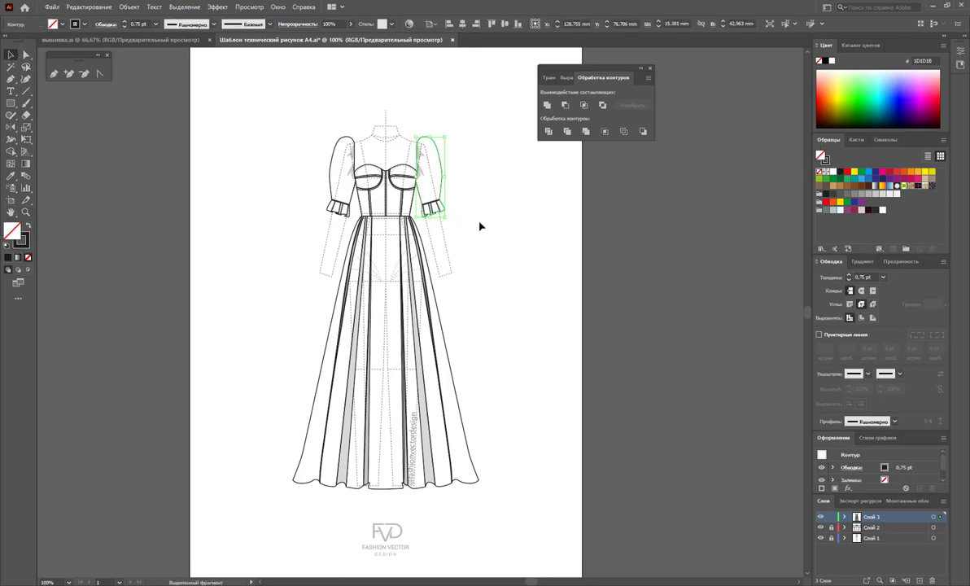
{"action": "left_click", "coordinate": [26, 212]}
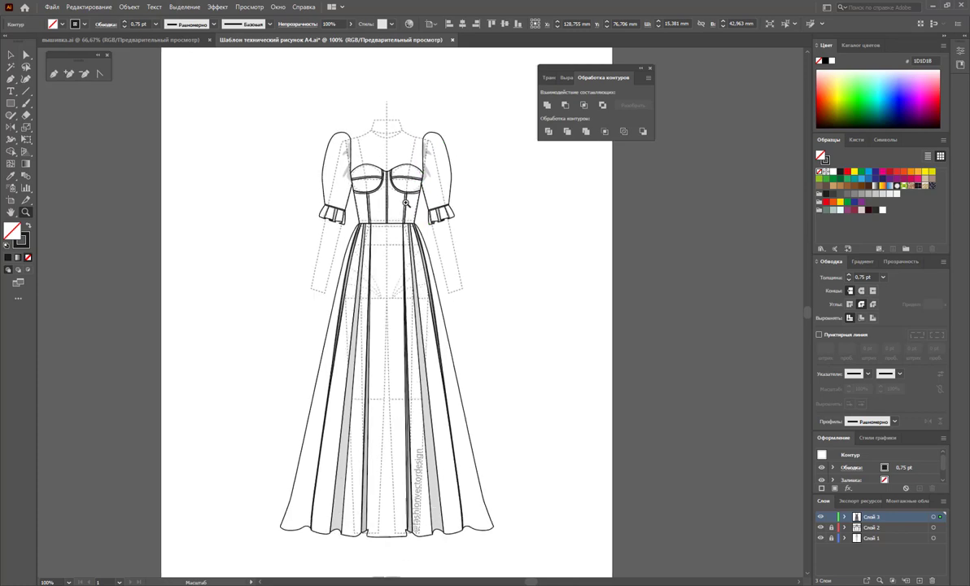
Zoom in and fill both sleeves with solid white.
{"action": "left_click_drag", "start_coordinate": [405, 192], "coordinate": [461, 253]}
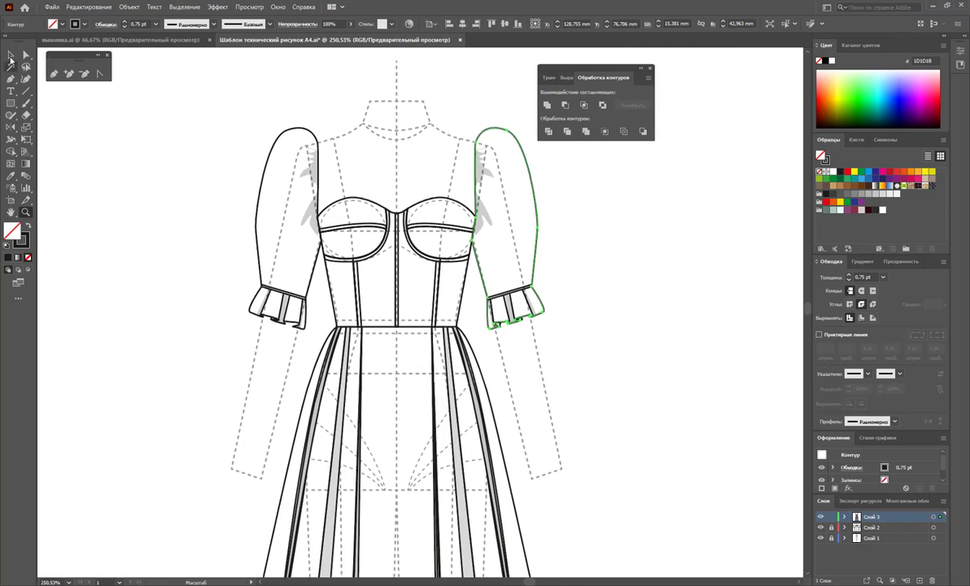
{"action": "left_click", "coordinate": [10, 55]}
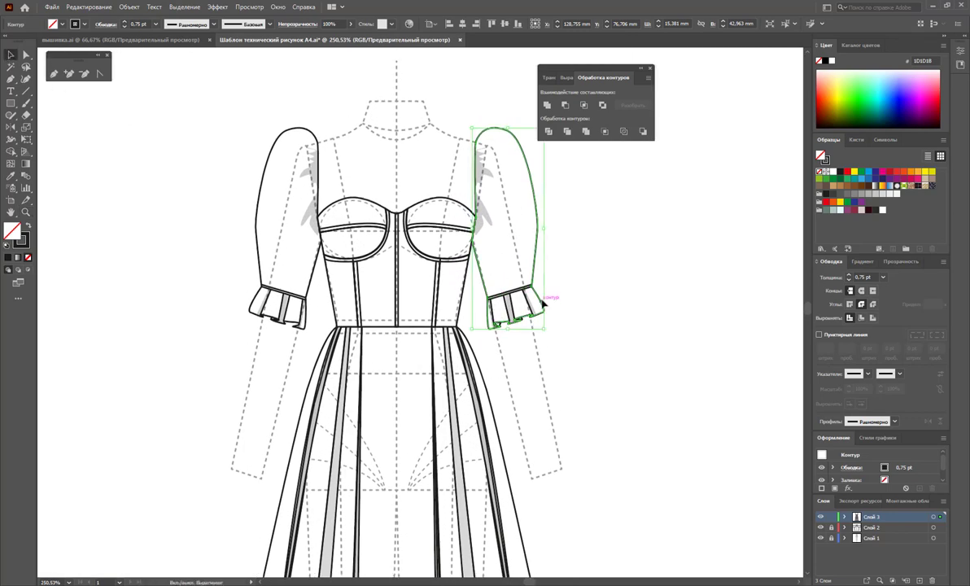
{"action": "left_click_drag", "start_coordinate": [221, 130], "coordinate": [322, 207]}
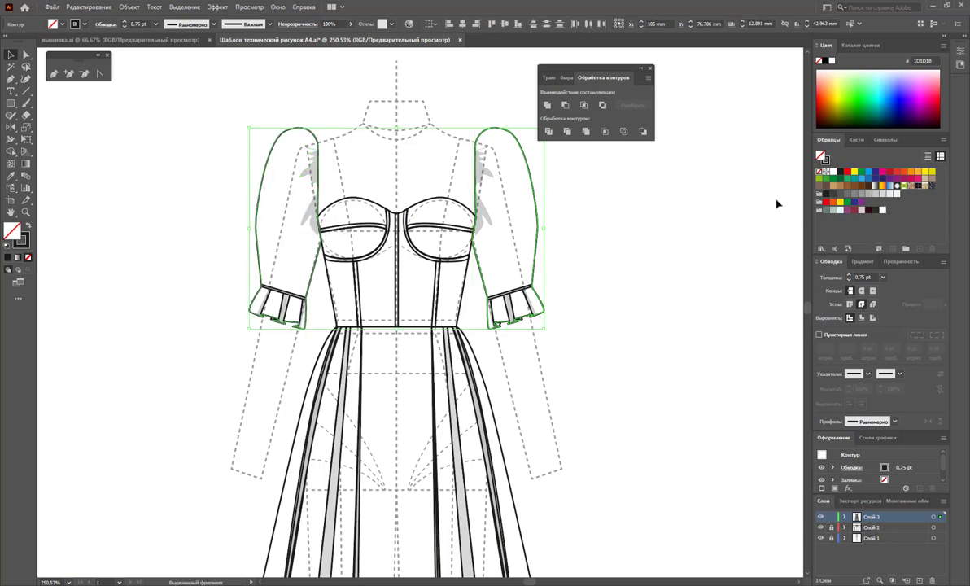
{"action": "left_click", "coordinate": [834, 176]}
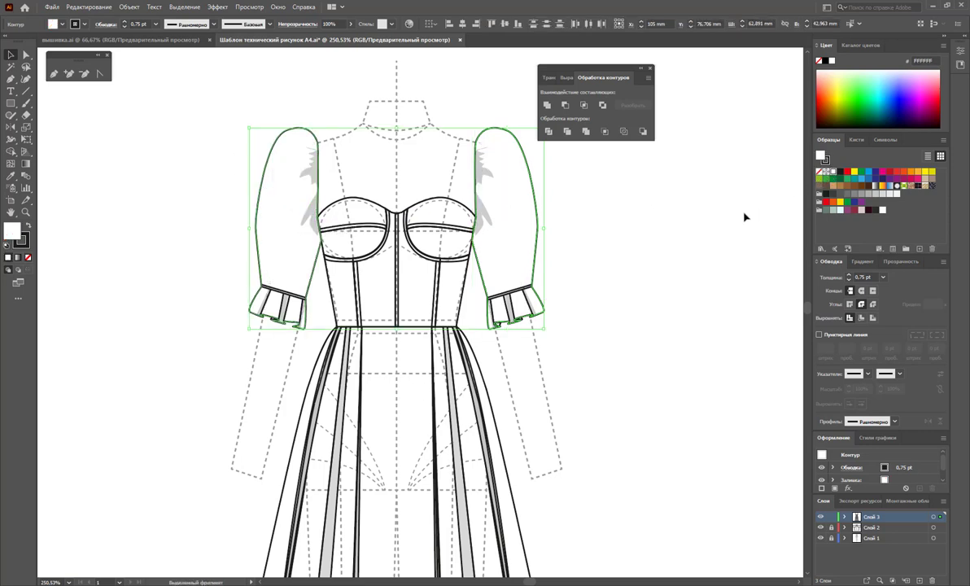
{"action": "left_click", "coordinate": [730, 218]}
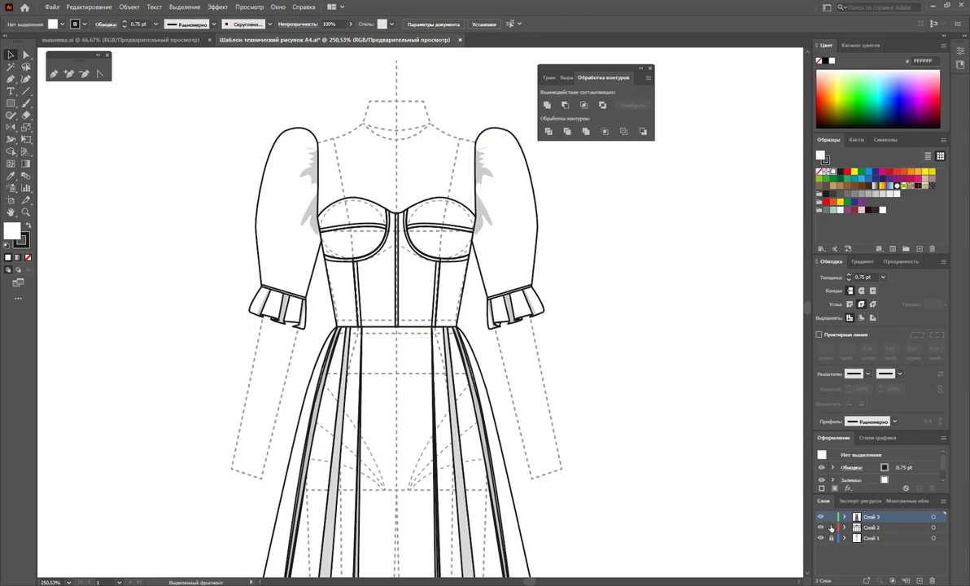
Select the bust cup line and remaining bodice pieces, then deselect.
{"action": "left_click", "coordinate": [411, 207]}
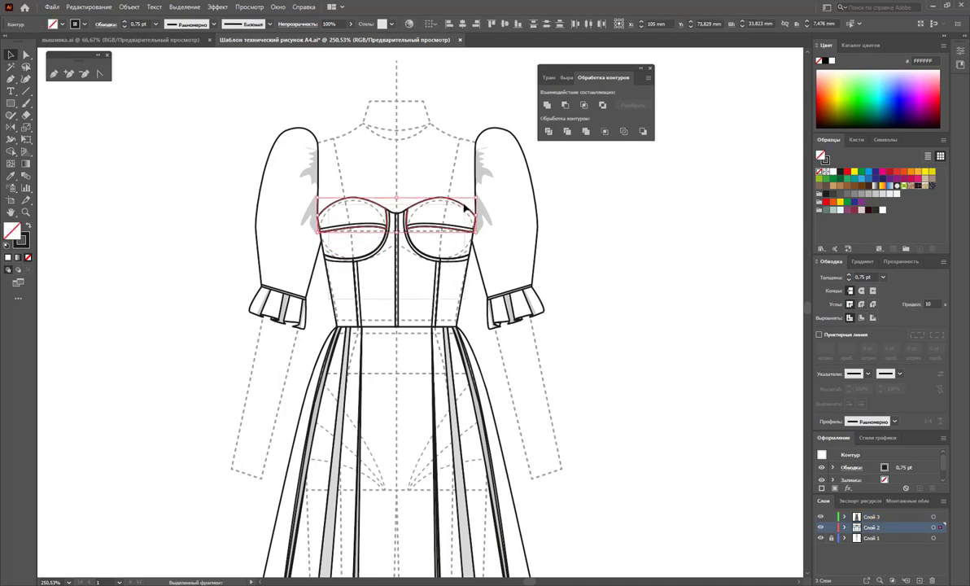
{"action": "left_click", "coordinate": [374, 269], "text": "shift"}
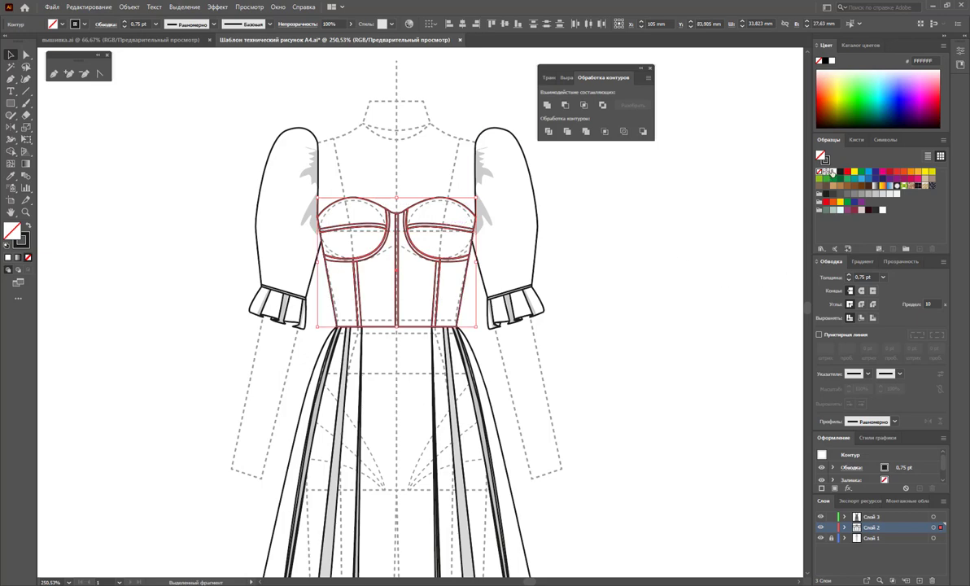
{"action": "left_click", "coordinate": [603, 305]}
{"action": "scroll", "coordinate": [606, 301], "scroll_direction": "down", "scroll_amount": 2}
{"action": "scroll", "coordinate": [610, 295], "scroll_direction": "down", "scroll_amount": 2}
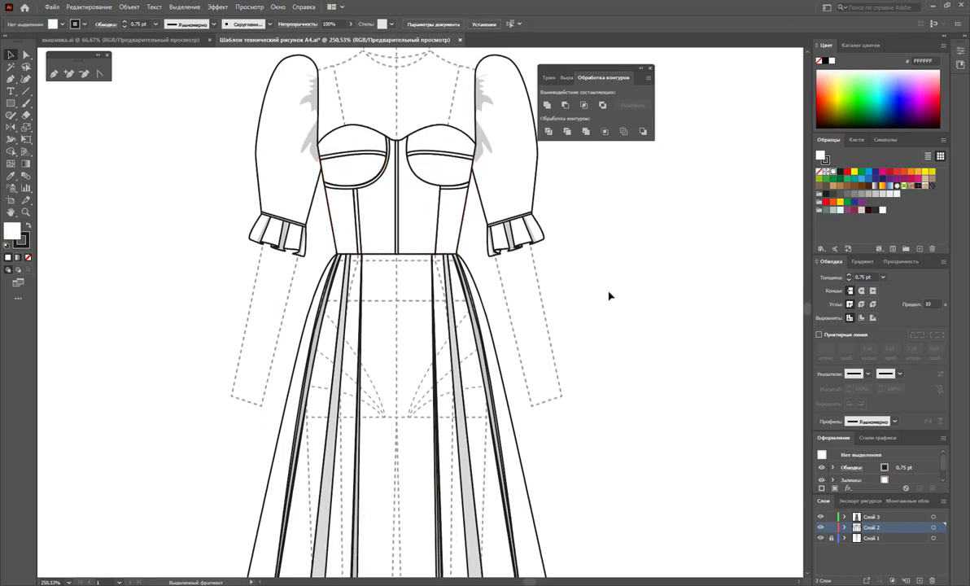
{"action": "scroll", "coordinate": [608, 295], "scroll_direction": "down", "scroll_amount": 2}
{"action": "scroll", "coordinate": [530, 305], "scroll_direction": "down", "scroll_amount": 3}
{"action": "scroll", "coordinate": [543, 275], "scroll_direction": "down", "scroll_amount": 3}
{"action": "scroll", "coordinate": [550, 262], "scroll_direction": "down", "scroll_amount": 3}
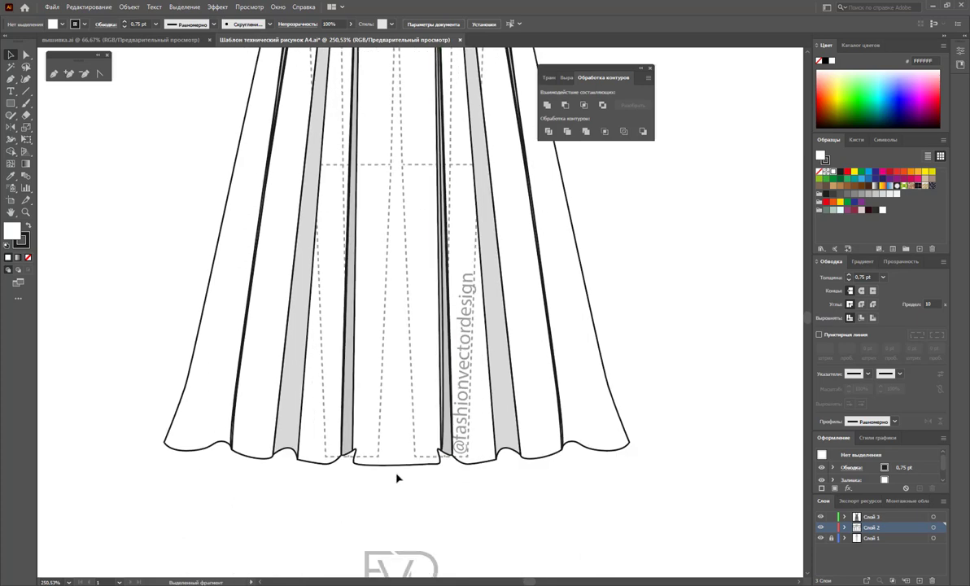
{"action": "left_click", "coordinate": [381, 433]}
{"action": "left_click", "coordinate": [467, 446], "text": "shift"}
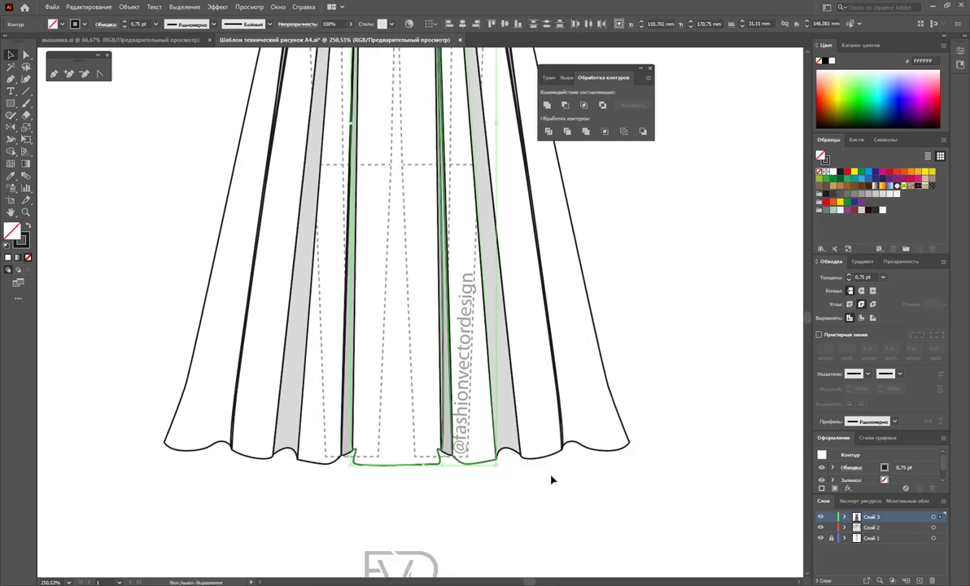
{"action": "left_click", "coordinate": [533, 454], "text": "shift"}
{"action": "left_click", "coordinate": [597, 427], "text": "shift"}
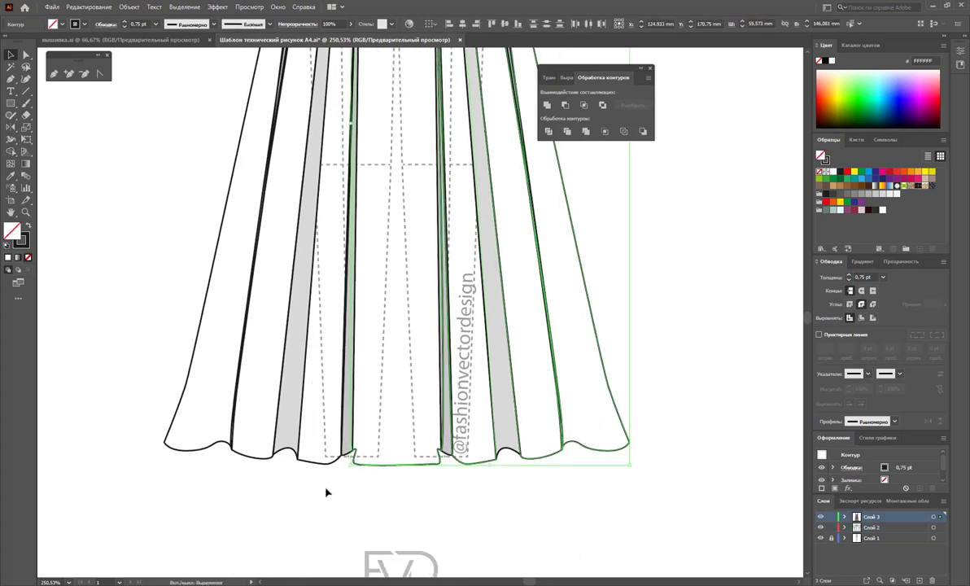
{"action": "left_click", "coordinate": [309, 458], "text": "shift"}
{"action": "left_click", "coordinate": [233, 449], "text": "shift"}
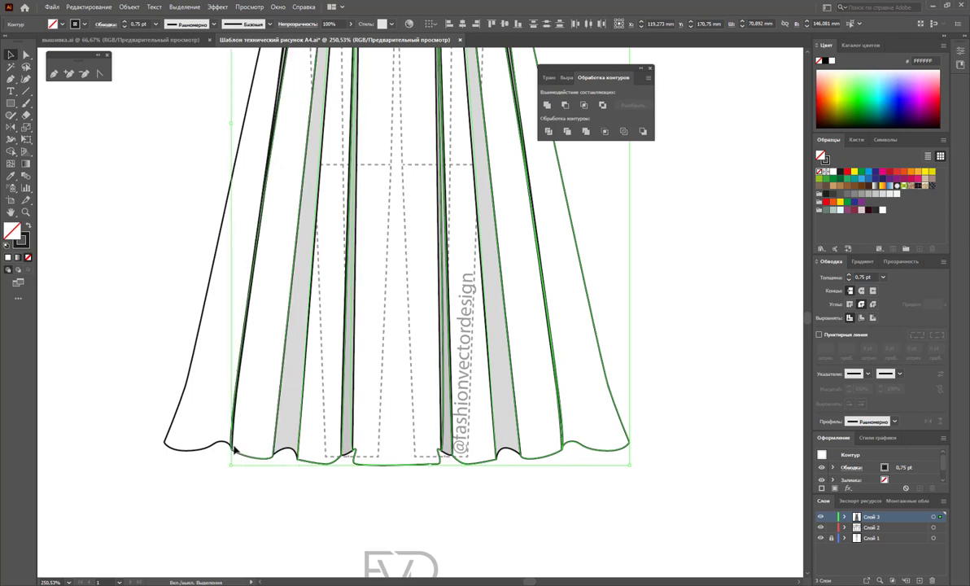
{"action": "left_click", "coordinate": [184, 444], "text": "shift"}
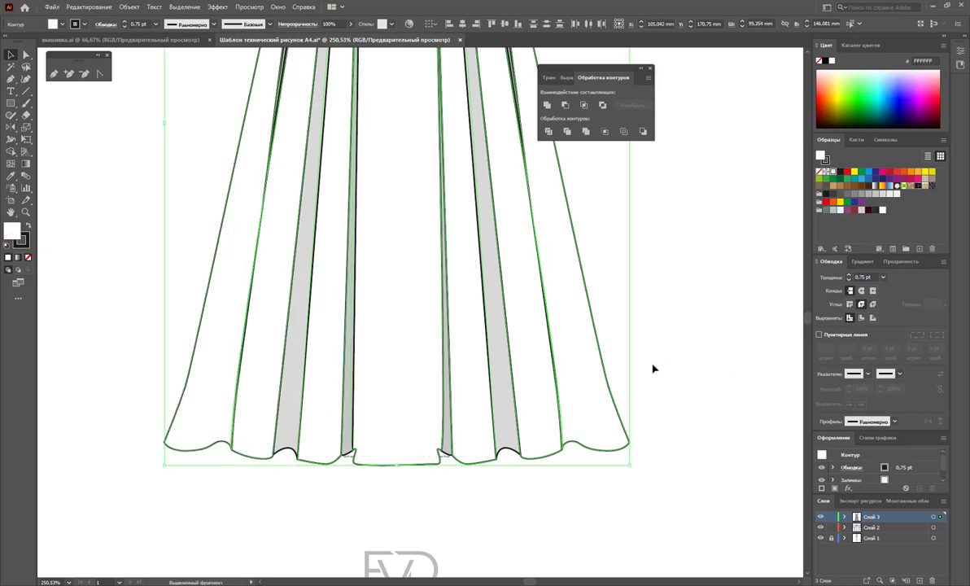
{"action": "left_click", "coordinate": [651, 368]}
{"action": "scroll", "coordinate": [651, 368], "scroll_direction": "up", "scroll_amount": 5}
{"action": "scroll", "coordinate": [646, 370], "scroll_direction": "up", "scroll_amount": 10}
{"action": "scroll", "coordinate": [647, 370], "scroll_direction": "up", "scroll_amount": 2}
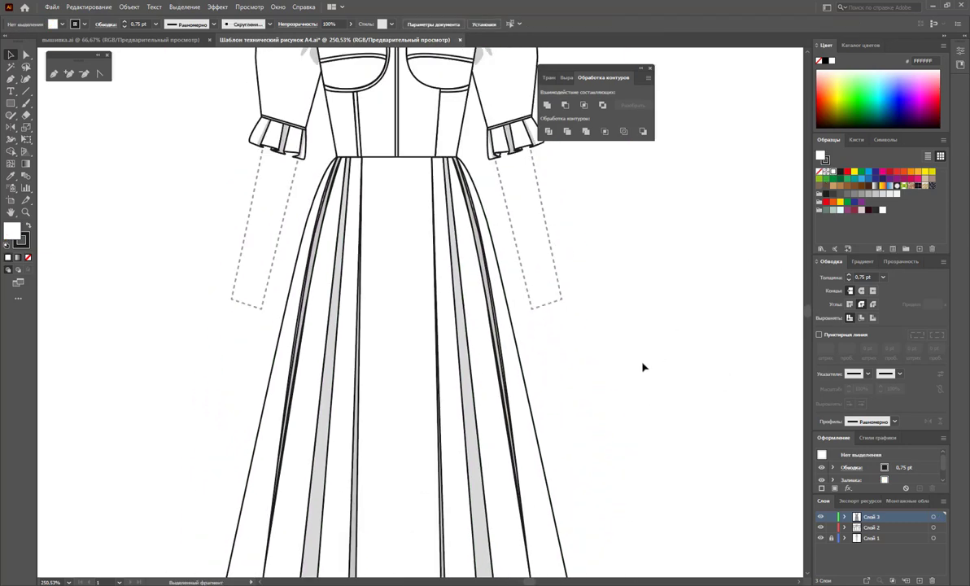
{"action": "scroll", "coordinate": [594, 341], "scroll_direction": "up", "scroll_amount": 1}
{"action": "left_click", "coordinate": [307, 277]}
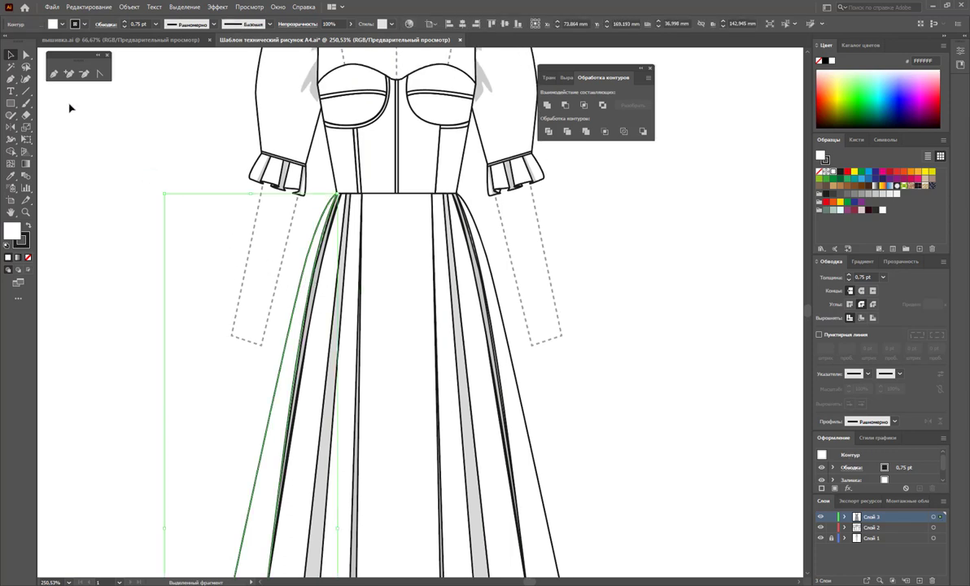
{"action": "left_click", "coordinate": [26, 56]}
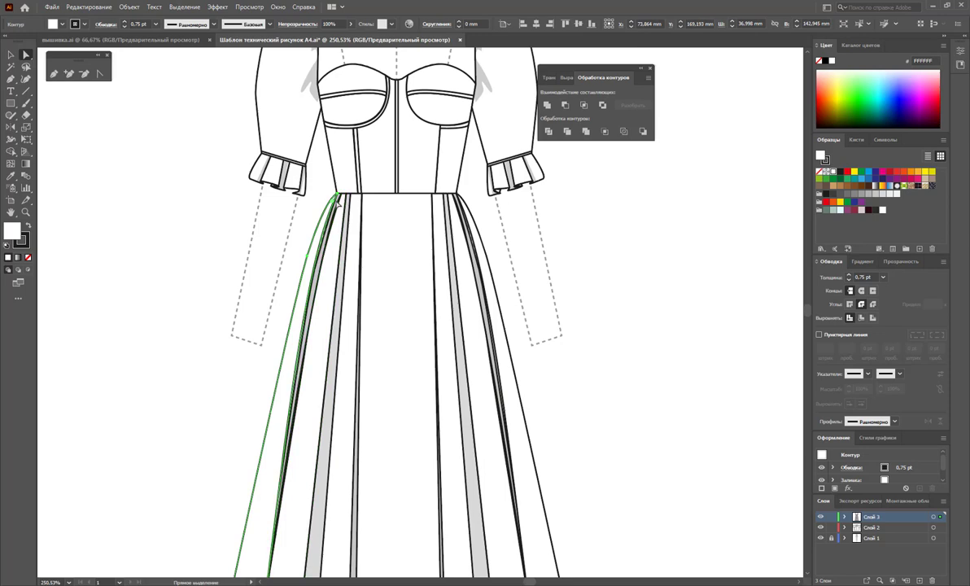
{"action": "left_click", "coordinate": [320, 276]}
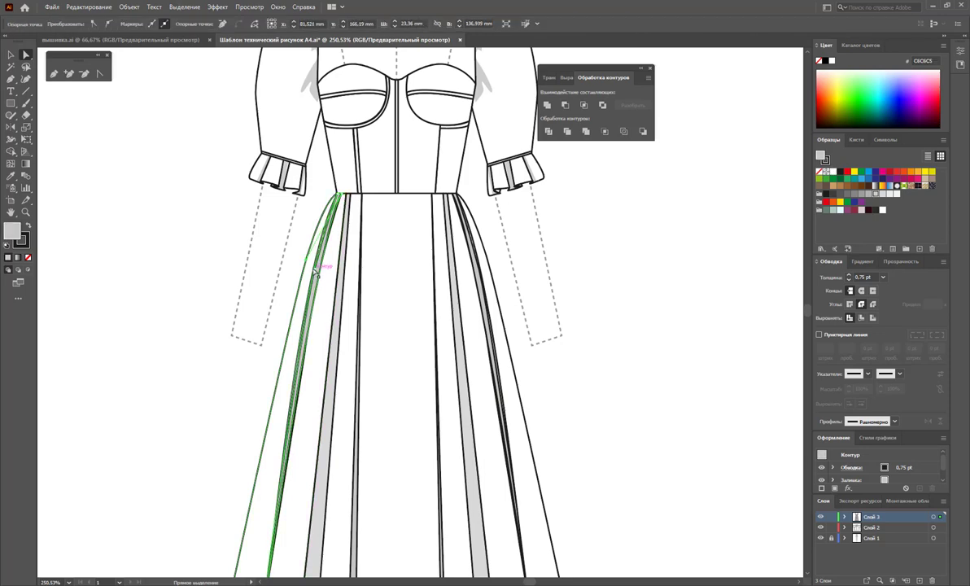
{"action": "left_click", "coordinate": [323, 280]}
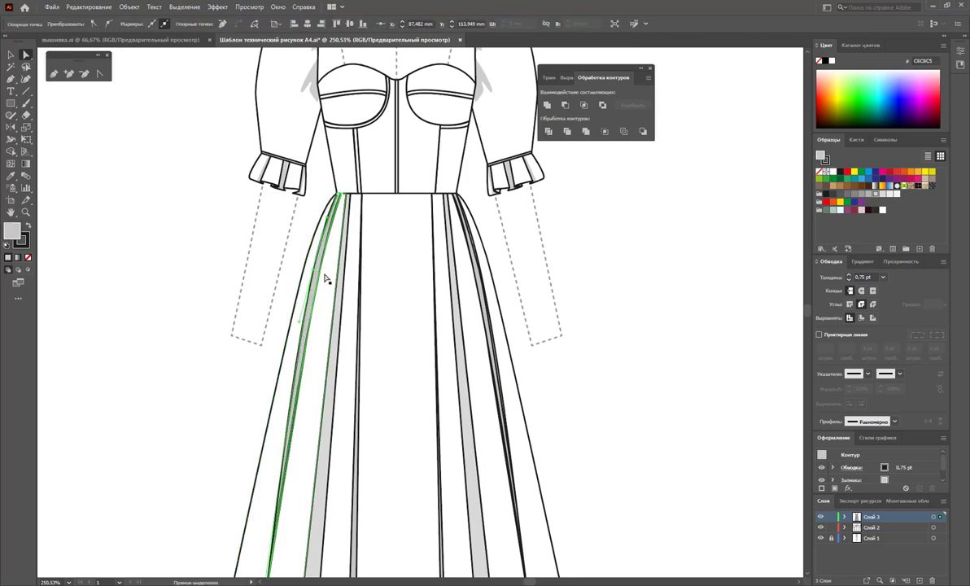
{"action": "left_click", "coordinate": [488, 295]}
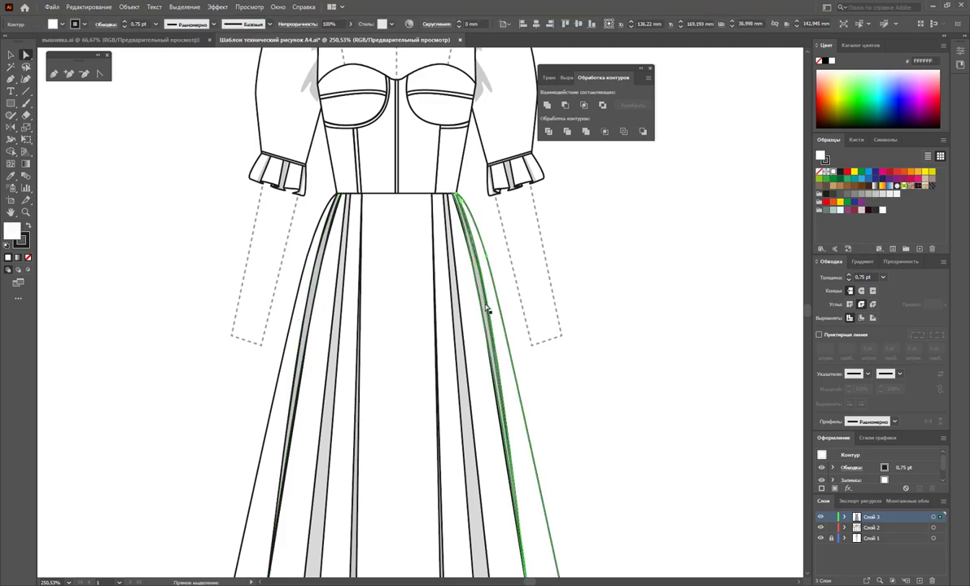
{"action": "left_click", "coordinate": [455, 286]}
{"action": "left_click", "coordinate": [479, 272]}
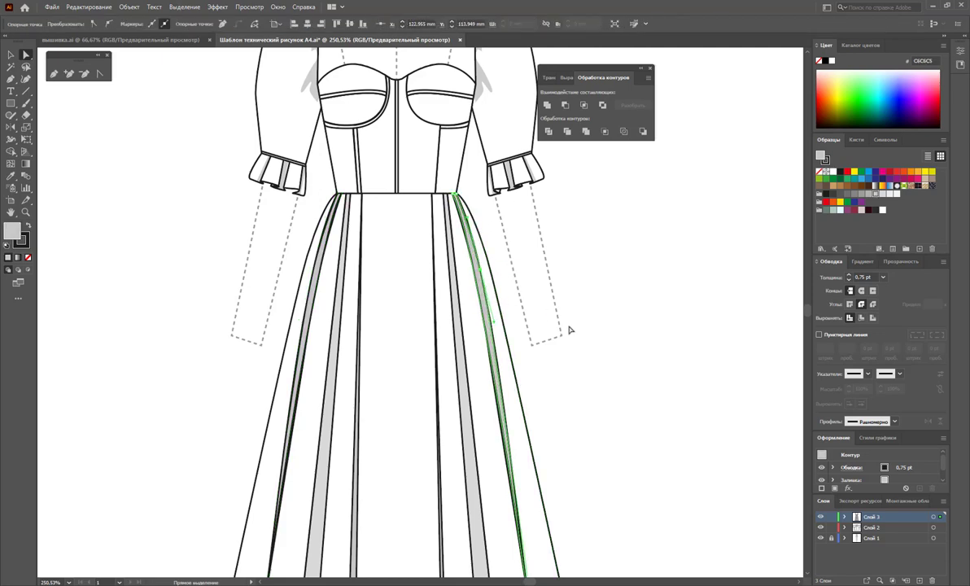
{"action": "left_click", "coordinate": [620, 392]}
{"action": "scroll", "coordinate": [569, 399], "scroll_direction": "down", "scroll_amount": 2}
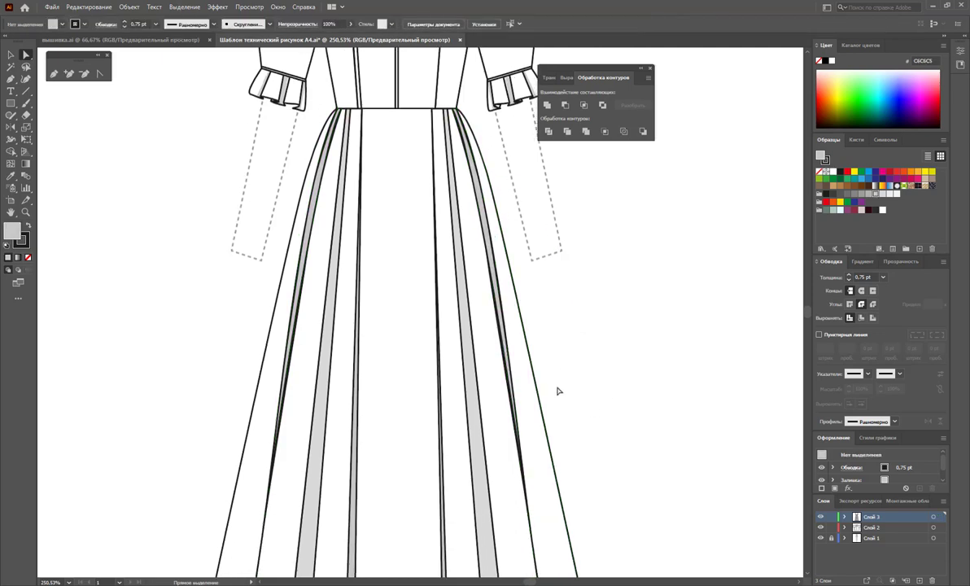
{"action": "scroll", "coordinate": [553, 374], "scroll_direction": "down", "scroll_amount": 4}
{"action": "scroll", "coordinate": [553, 372], "scroll_direction": "up", "scroll_amount": 4}
{"action": "scroll", "coordinate": [555, 365], "scroll_direction": "up", "scroll_amount": 1}
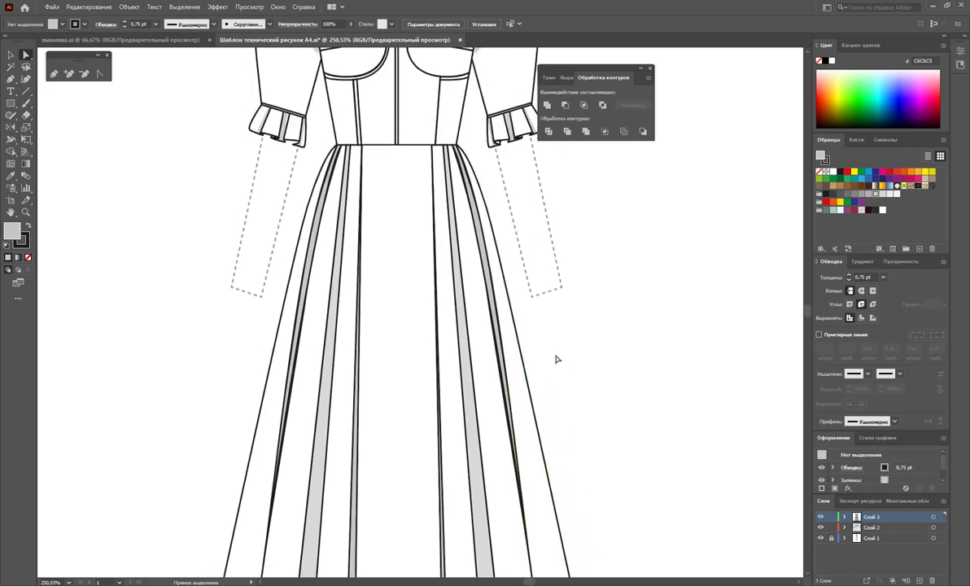
{"action": "scroll", "coordinate": [557, 355], "scroll_direction": "up", "scroll_amount": 2}
{"action": "scroll", "coordinate": [562, 348], "scroll_direction": "up", "scroll_amount": 1}
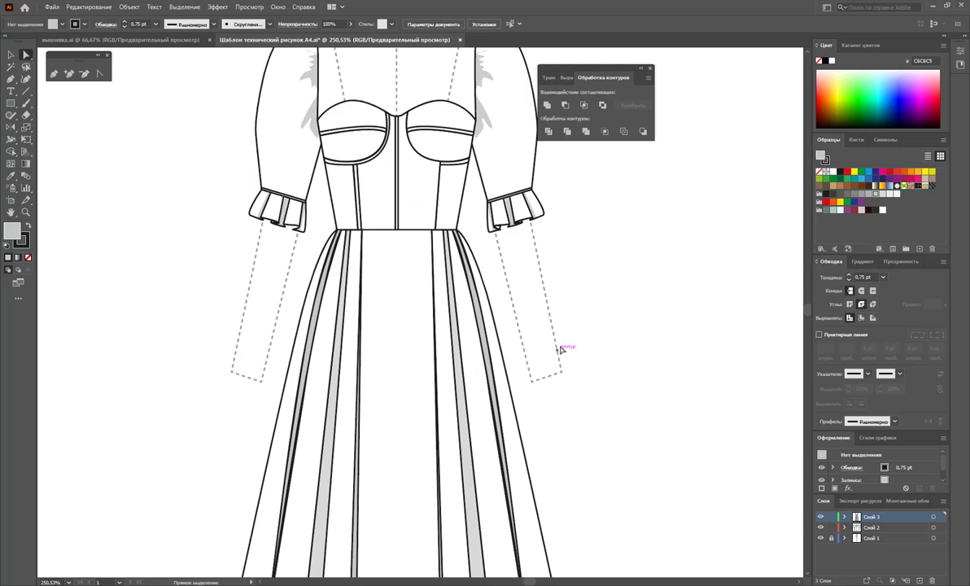
{"action": "scroll", "coordinate": [540, 347], "scroll_direction": "up", "scroll_amount": 1}
Send the central bodice pieces to the back via Arrange.
{"action": "left_click", "coordinate": [10, 55]}
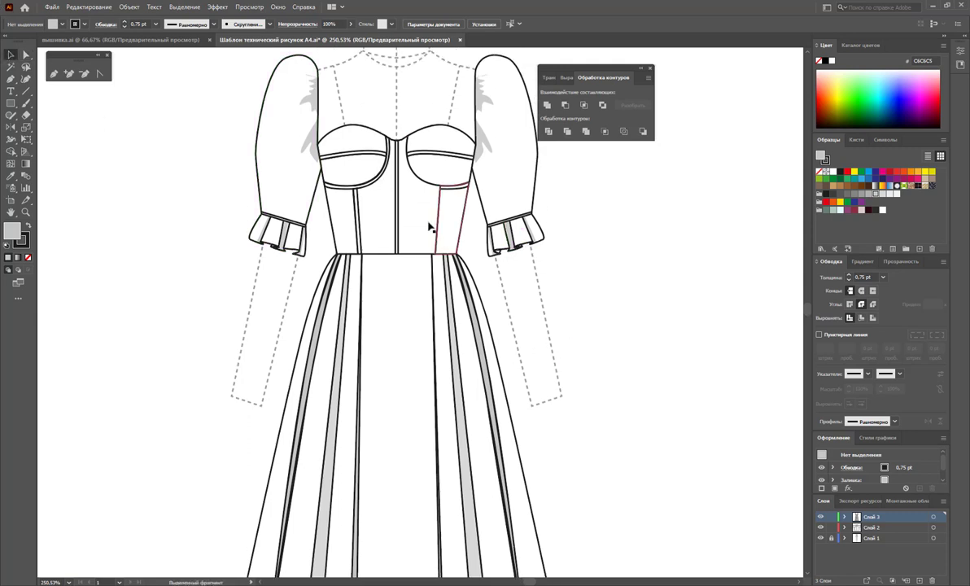
{"action": "left_click", "coordinate": [439, 213]}
{"action": "right_click", "coordinate": [409, 219]}
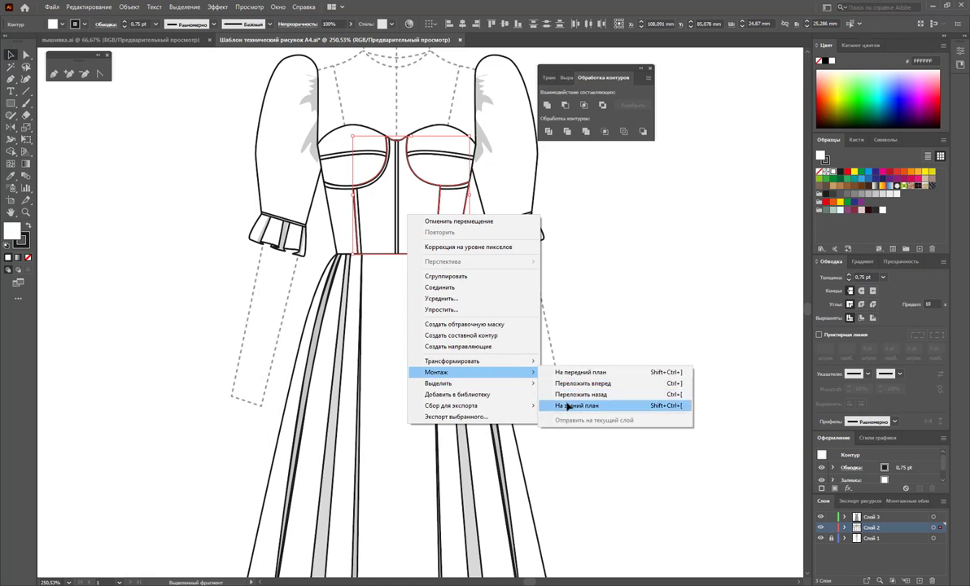
{"action": "left_click", "coordinate": [569, 405]}
Create a new layer, Слой 4, and move it to the top of the stack.
{"action": "left_click", "coordinate": [574, 379]}
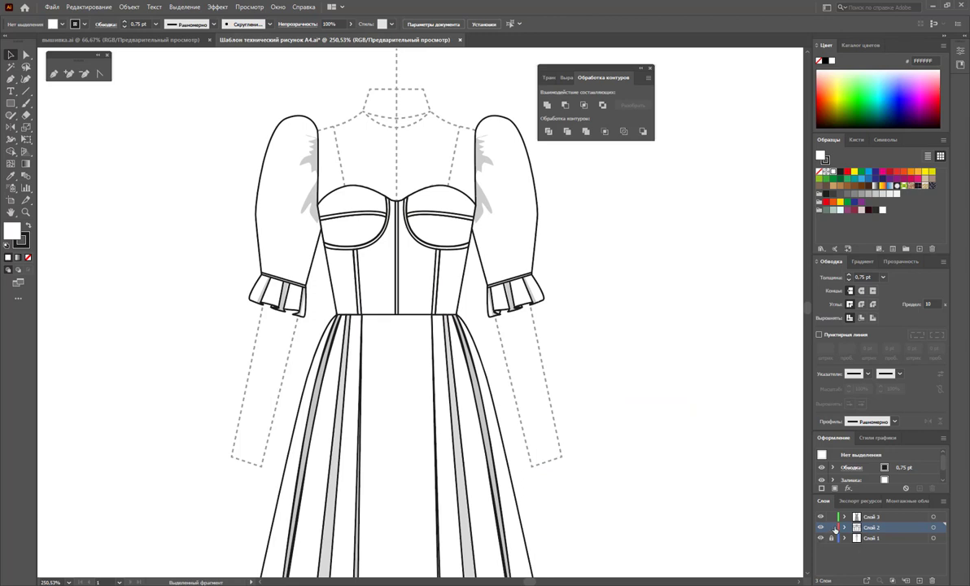
{"action": "left_click", "coordinate": [919, 580]}
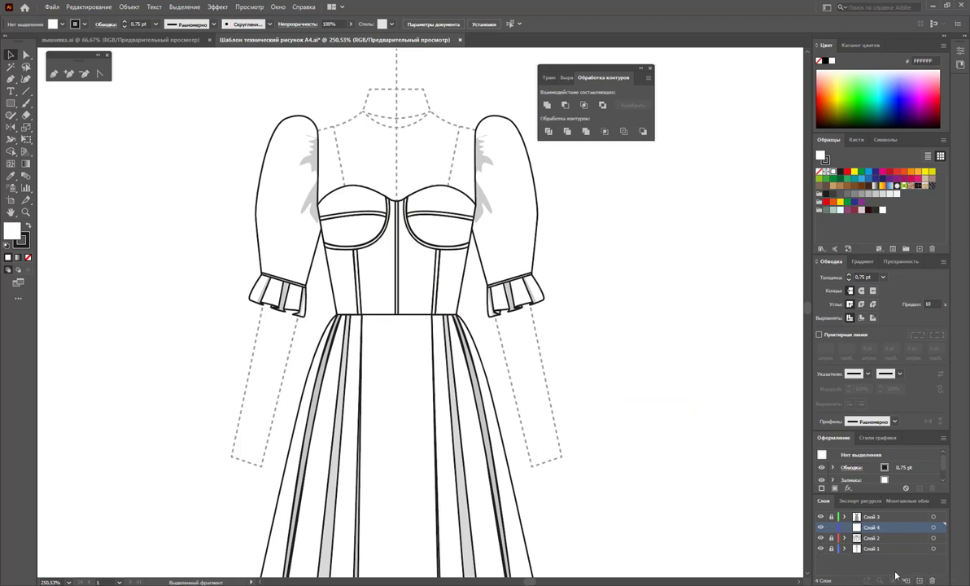
{"action": "mouse_move", "coordinate": [868, 533]}
{"action": "left_mouse_down"}
{"action": "mouse_move", "coordinate": [867, 518]}
{"action": "mouse_move", "coordinate": [860, 521]}
{"action": "left_mouse_up"}
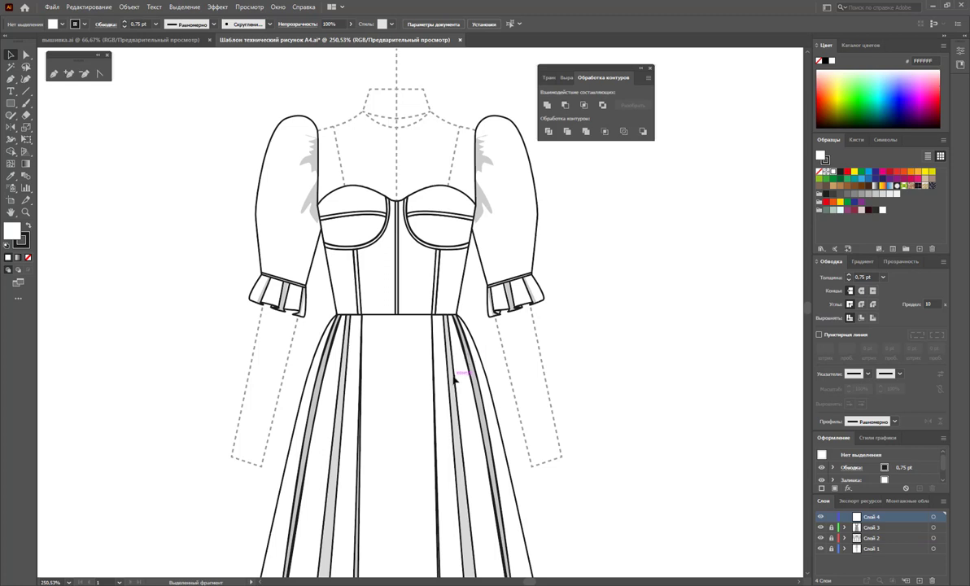
Pen-draw a closed waistband band along the waistline and nudge one anchor left.
{"action": "left_click", "coordinate": [54, 75]}
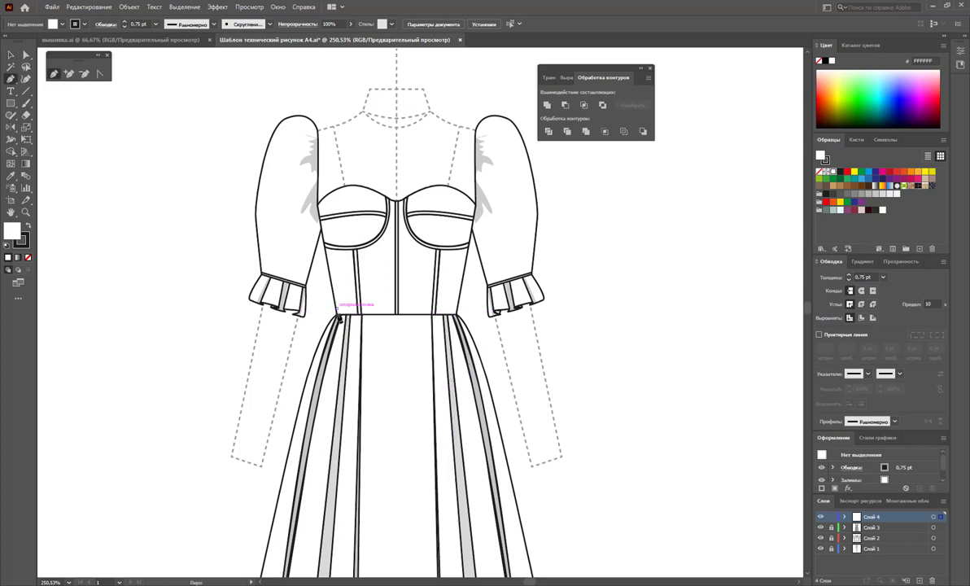
{"action": "left_click", "coordinate": [337, 315]}
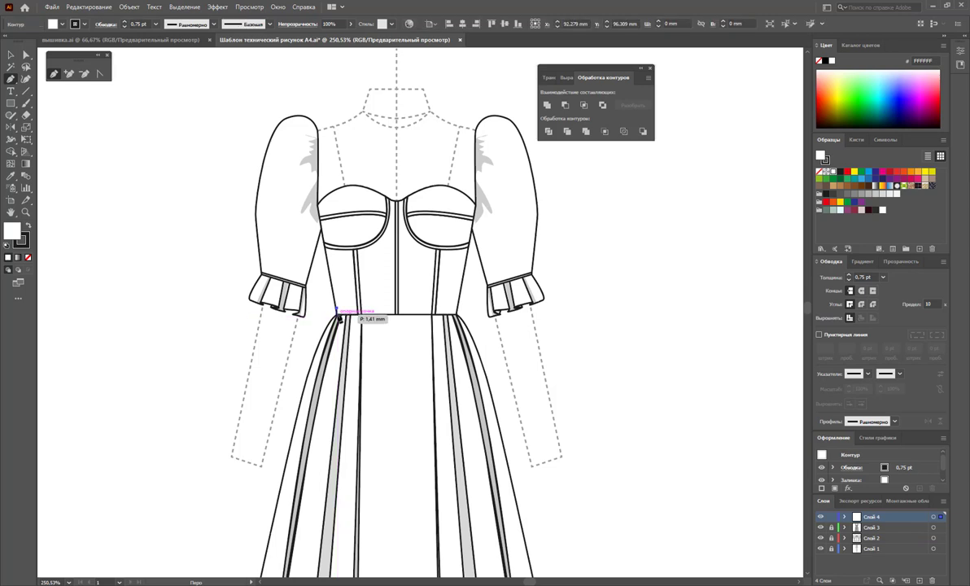
{"action": "left_click", "coordinate": [458, 314]}
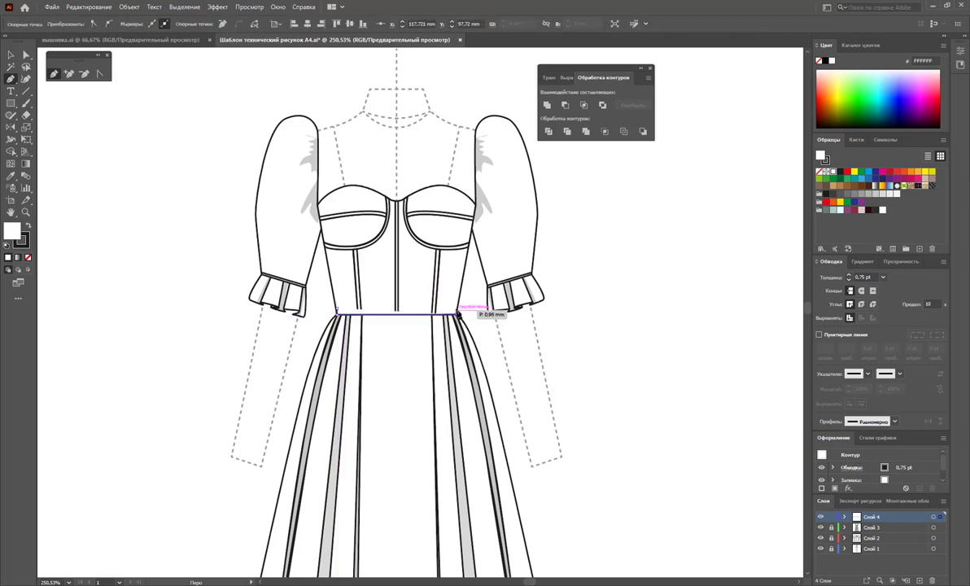
{"action": "left_click", "coordinate": [337, 312]}
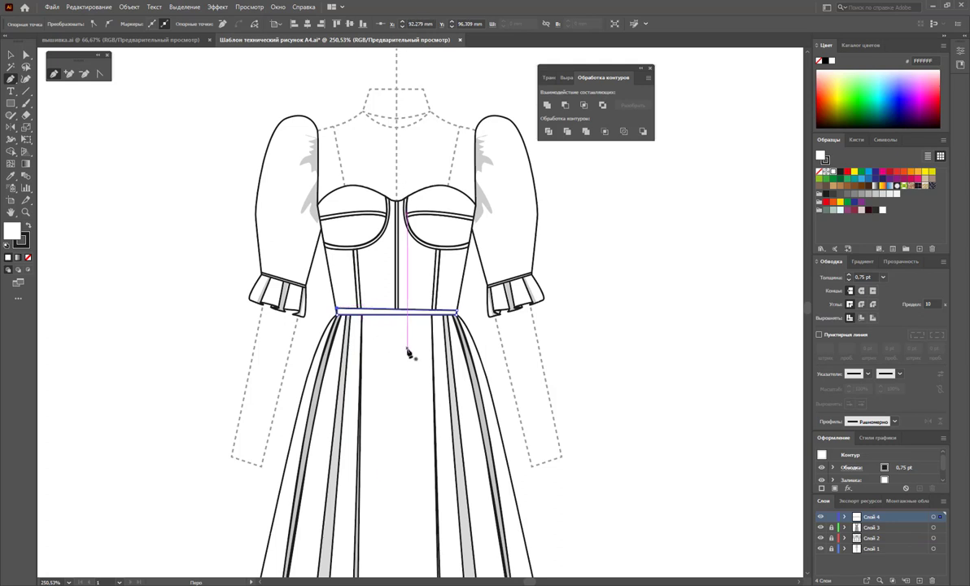
{"action": "left_click", "coordinate": [26, 55]}
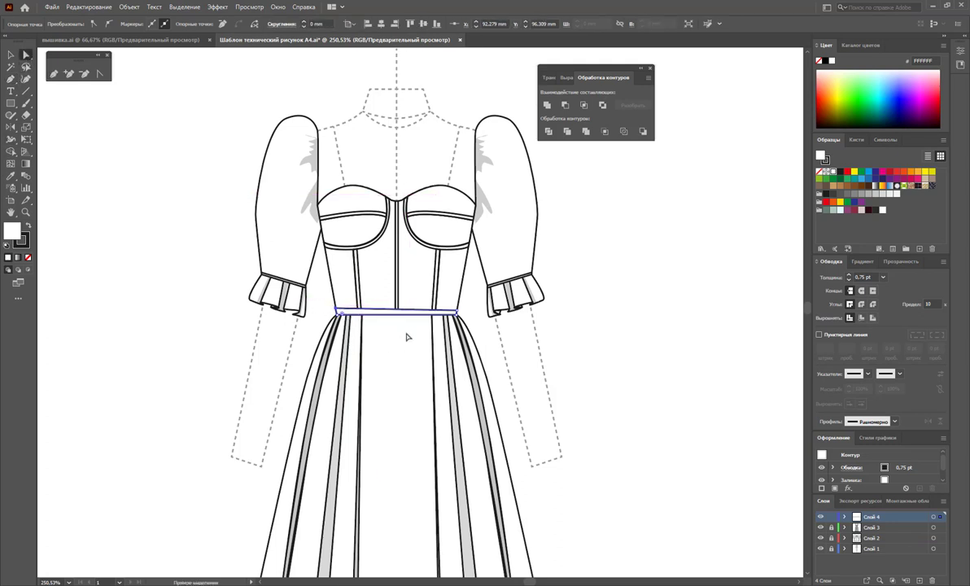
{"action": "key", "text": "Left"}
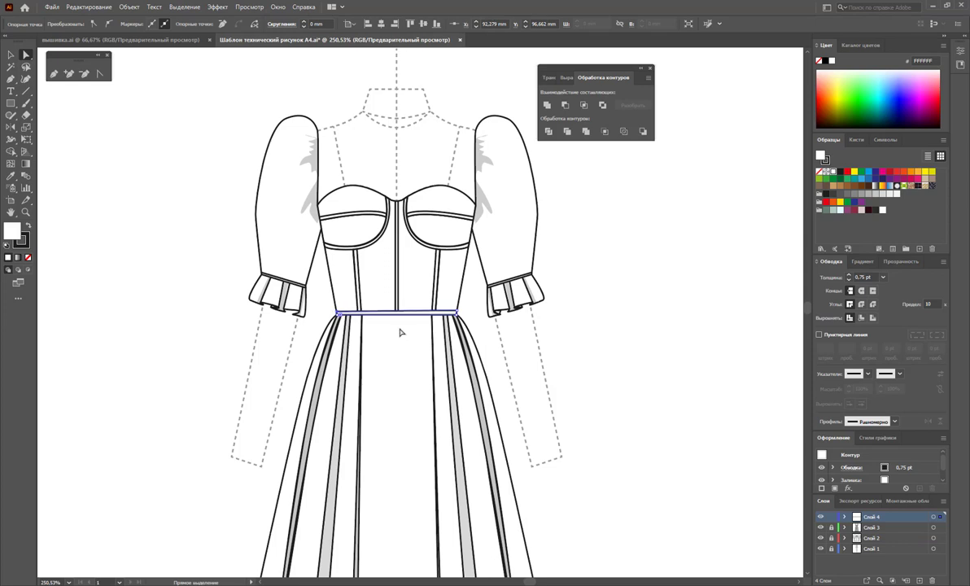
Place a new anchor at the centre of the waistband to begin the bow.
{"action": "left_click", "coordinate": [367, 266]}
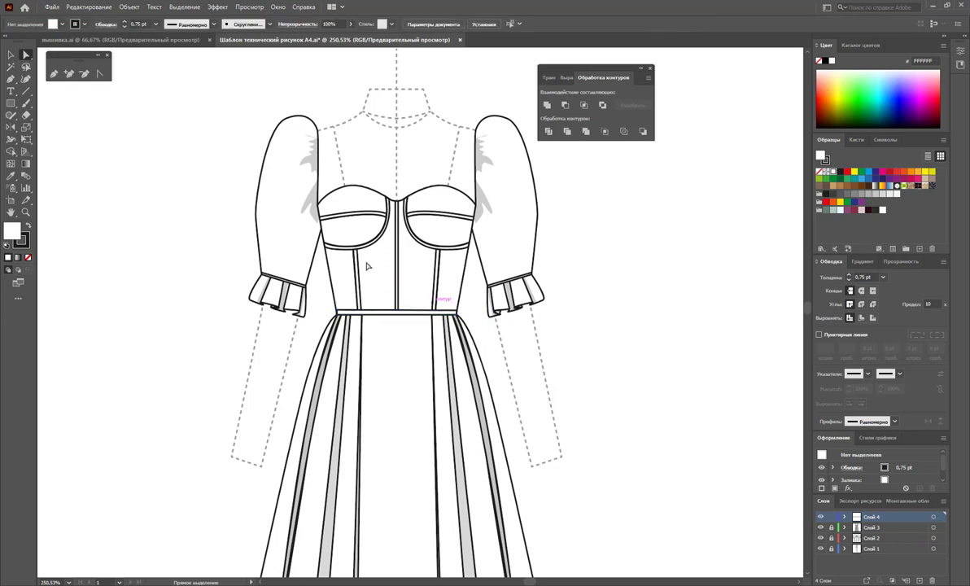
{"action": "left_click", "coordinate": [54, 73]}
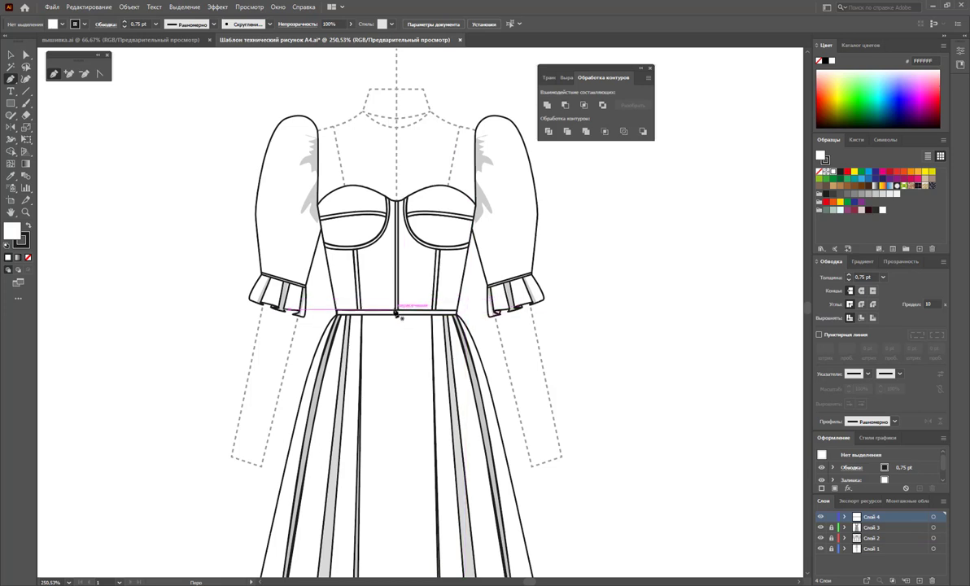
{"action": "left_click", "coordinate": [396, 312]}
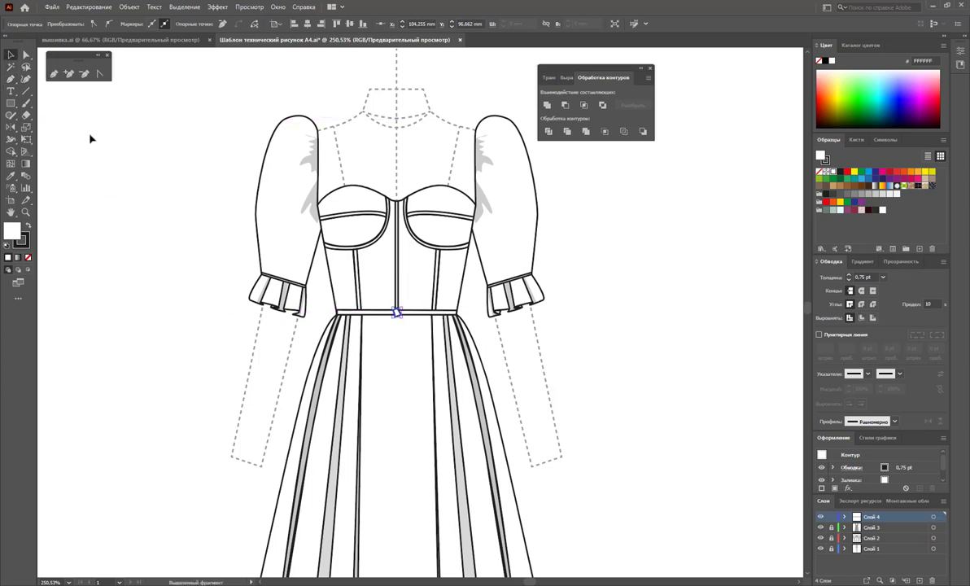
{"action": "key", "text": "Escape"}
Draw the first tie loop hanging from the waistband centre.
{"action": "left_click", "coordinate": [394, 311]}
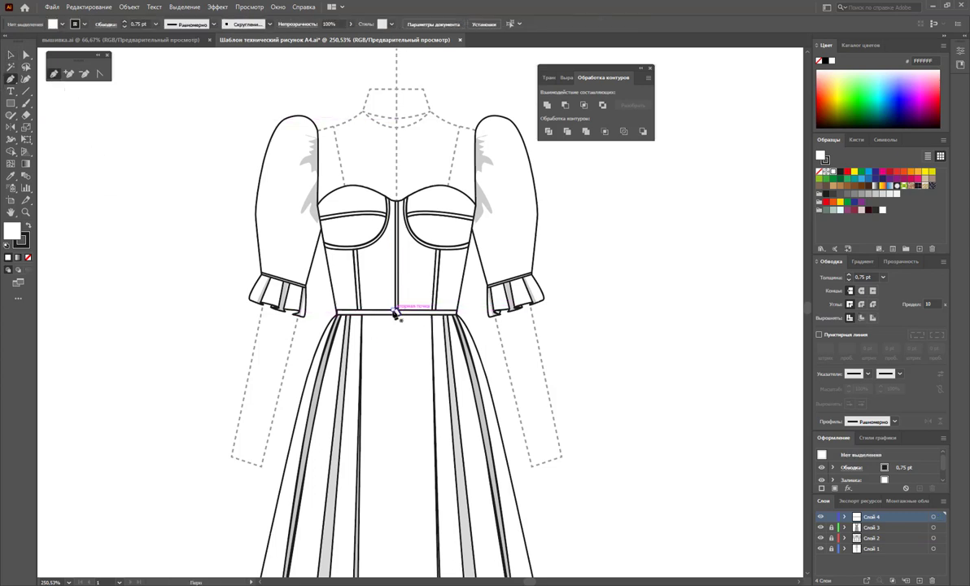
{"action": "left_click_drag", "start_coordinate": [372, 340], "coordinate": [378, 355]}
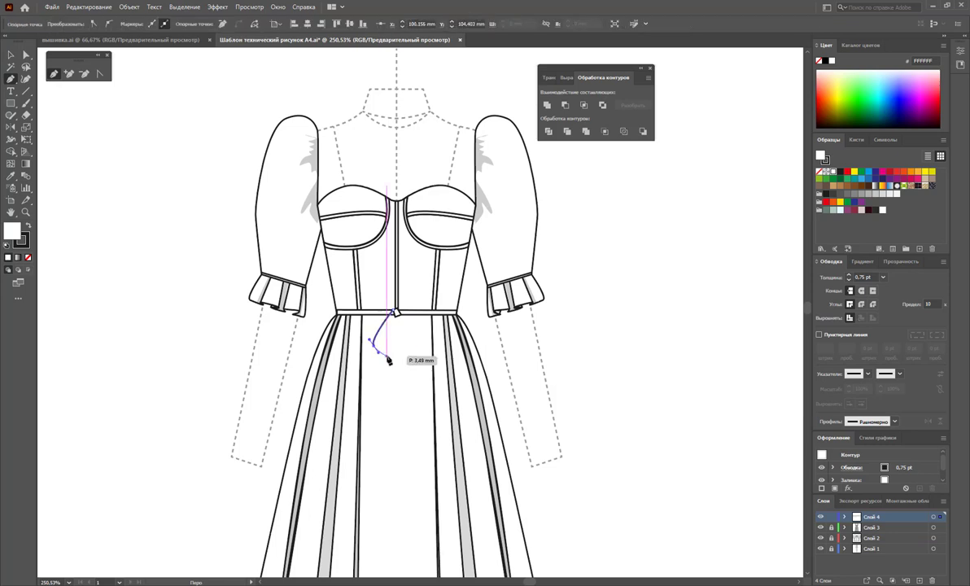
{"action": "mouse_move", "coordinate": [394, 312]}
{"action": "left_mouse_down"}
{"action": "mouse_move", "coordinate": [384, 359]}
{"action": "mouse_move", "coordinate": [384, 343]}
{"action": "mouse_move", "coordinate": [54, 195]}
{"action": "left_mouse_up"}
{"action": "key", "text": "Escape"}
{"action": "left_click", "coordinate": [395, 312]}
{"action": "left_click", "coordinate": [395, 312]}
{"action": "left_click", "coordinate": [394, 311]}
{"action": "left_click", "coordinate": [394, 311]}
Draw the inner edge of the left bow loop up to its top.
{"action": "left_click", "coordinate": [25, 211]}
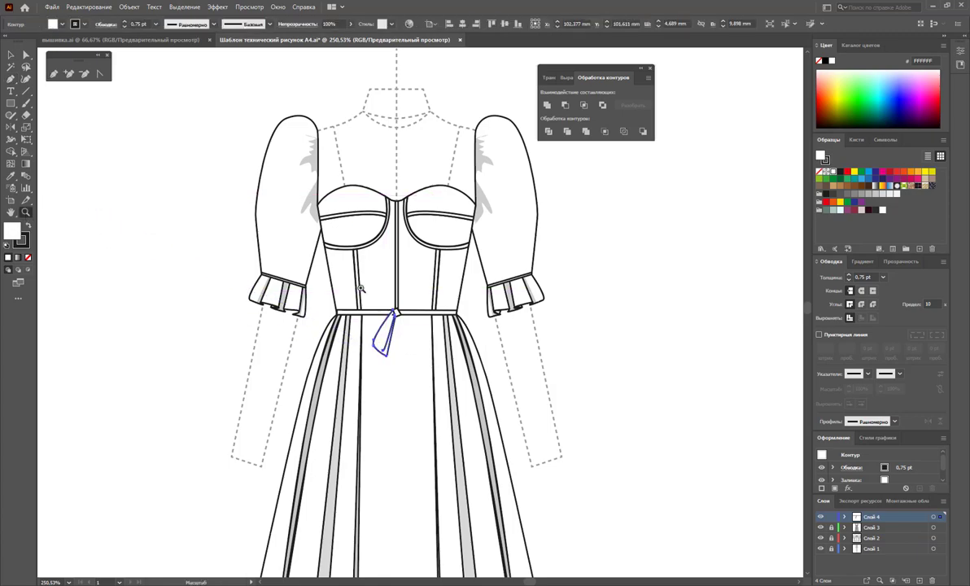
{"action": "left_click_drag", "start_coordinate": [384, 317], "coordinate": [633, 407]}
{"action": "scroll", "coordinate": [552, 351], "scroll_direction": "down", "scroll_amount": 2}
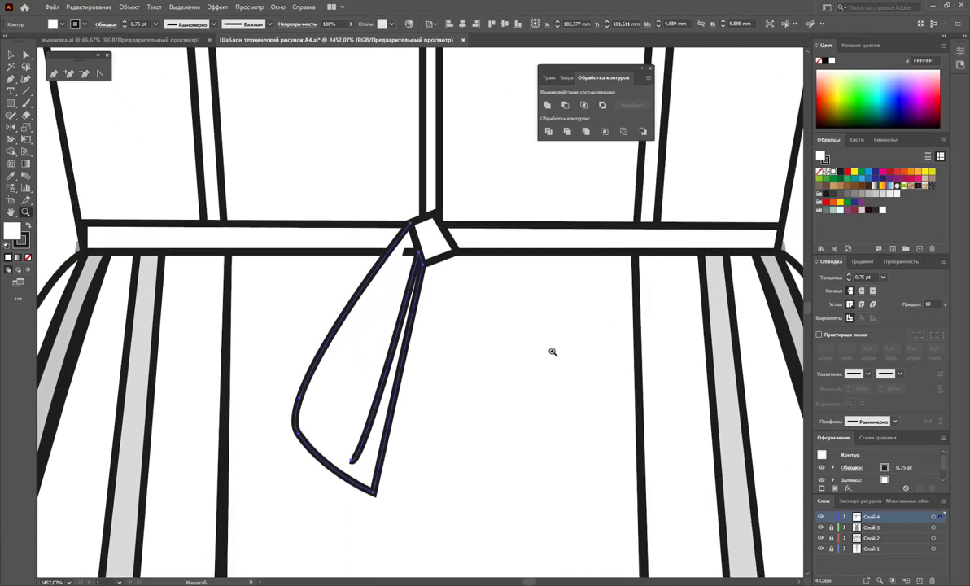
{"action": "left_click", "coordinate": [57, 74]}
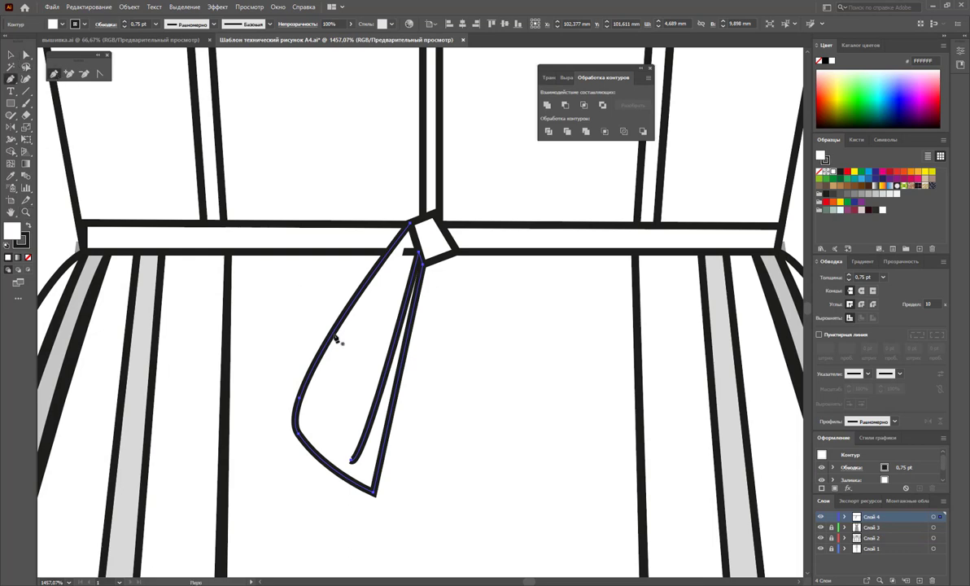
{"action": "left_click", "coordinate": [352, 462]}
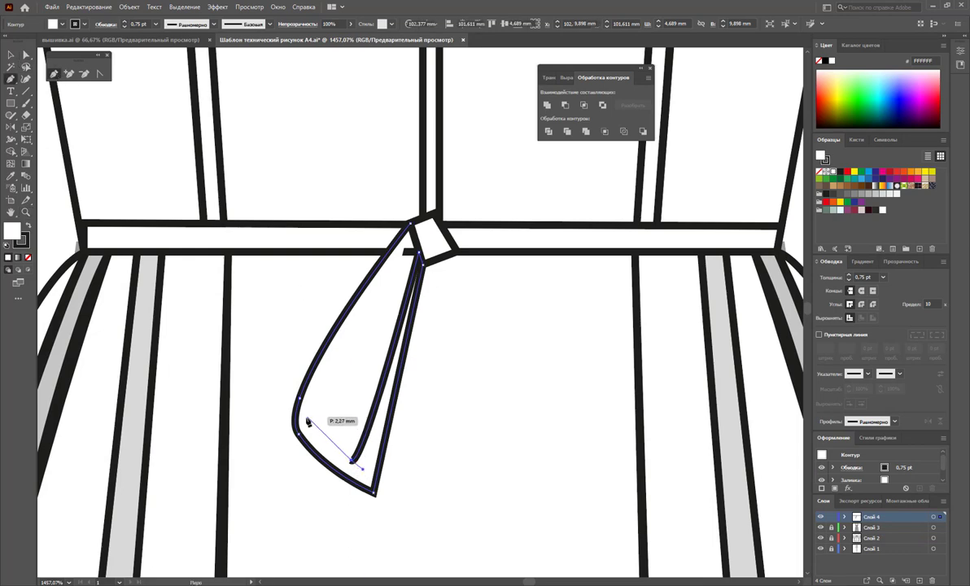
{"action": "left_click", "coordinate": [305, 421]}
{"action": "mouse_move", "coordinate": [411, 227]}
{"action": "left_mouse_down"}
{"action": "mouse_move", "coordinate": [491, 252]}
{"action": "mouse_move", "coordinate": [545, 364]}
{"action": "left_mouse_up"}
Draw the right bow loop's outer and inner outlines, closing both at the knot.
{"action": "left_click", "coordinate": [565, 400]}
{"action": "left_click_drag", "start_coordinate": [590, 488], "coordinate": [522, 521]}
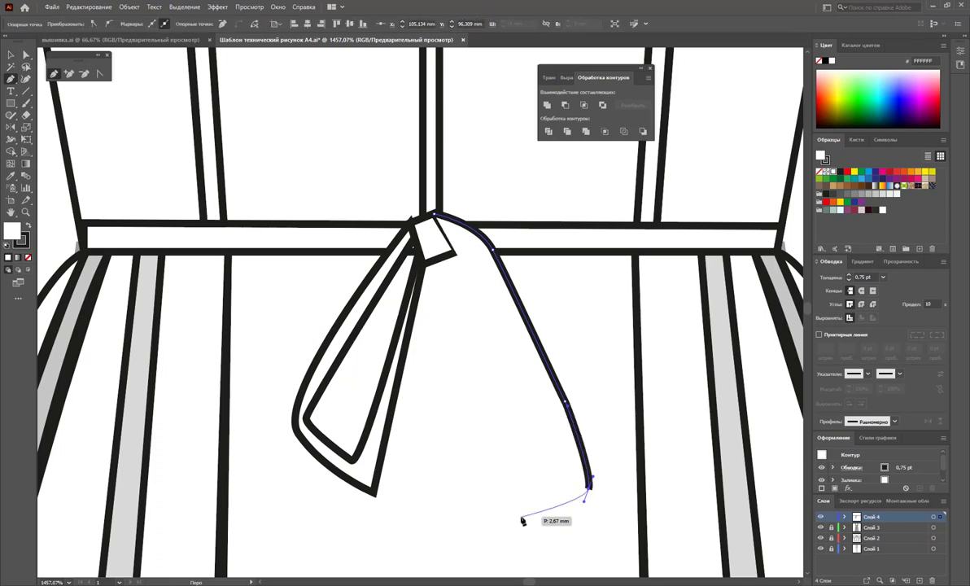
{"action": "left_click", "coordinate": [520, 517]}
{"action": "left_click_drag", "start_coordinate": [491, 396], "coordinate": [493, 380]}
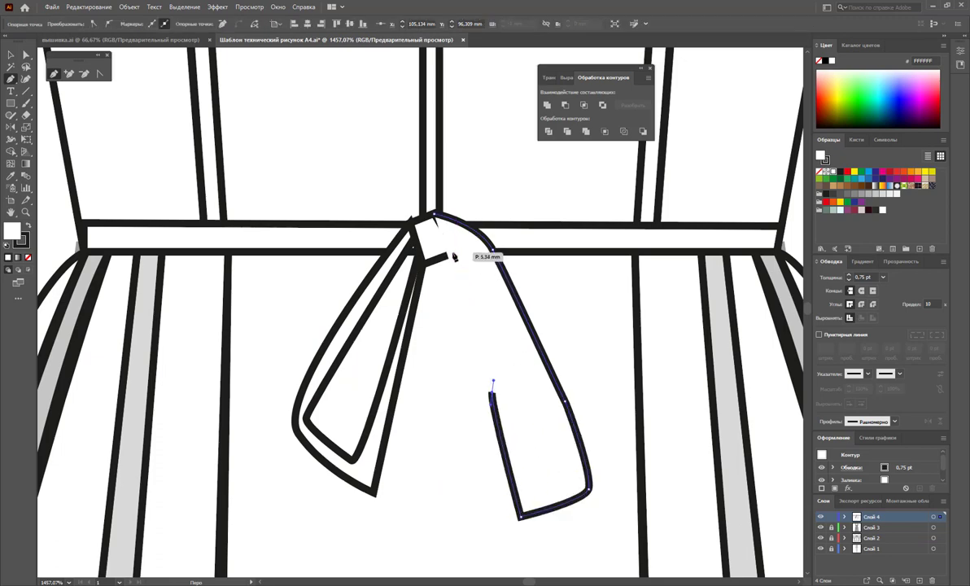
{"action": "left_click_drag", "start_coordinate": [448, 245], "coordinate": [494, 311]}
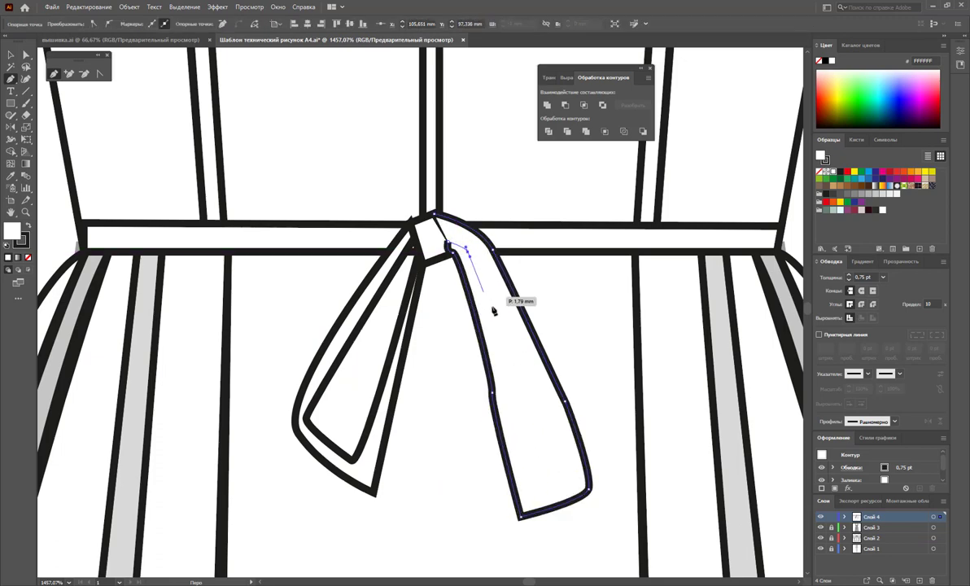
{"action": "left_click_drag", "start_coordinate": [522, 458], "coordinate": [549, 496]}
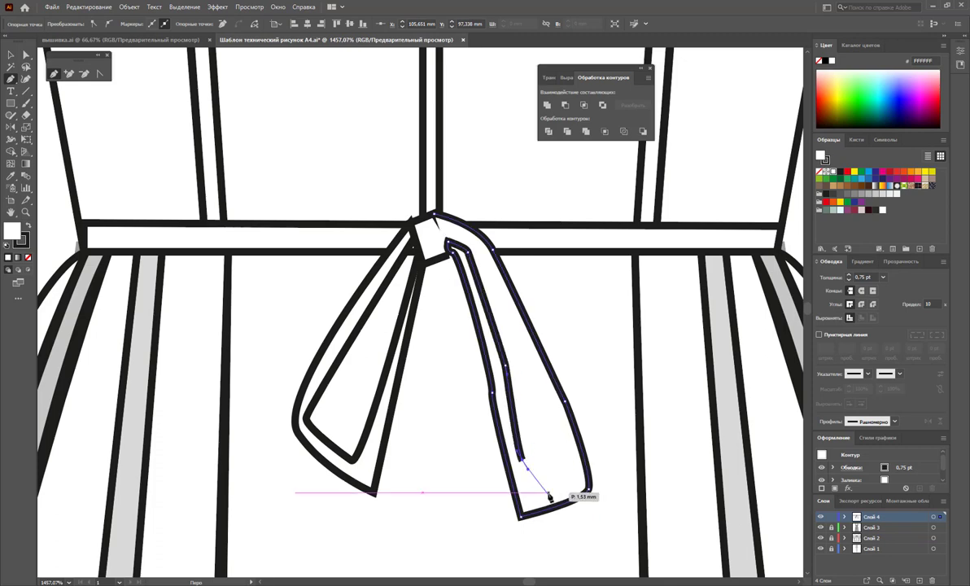
{"action": "left_click", "coordinate": [569, 470]}
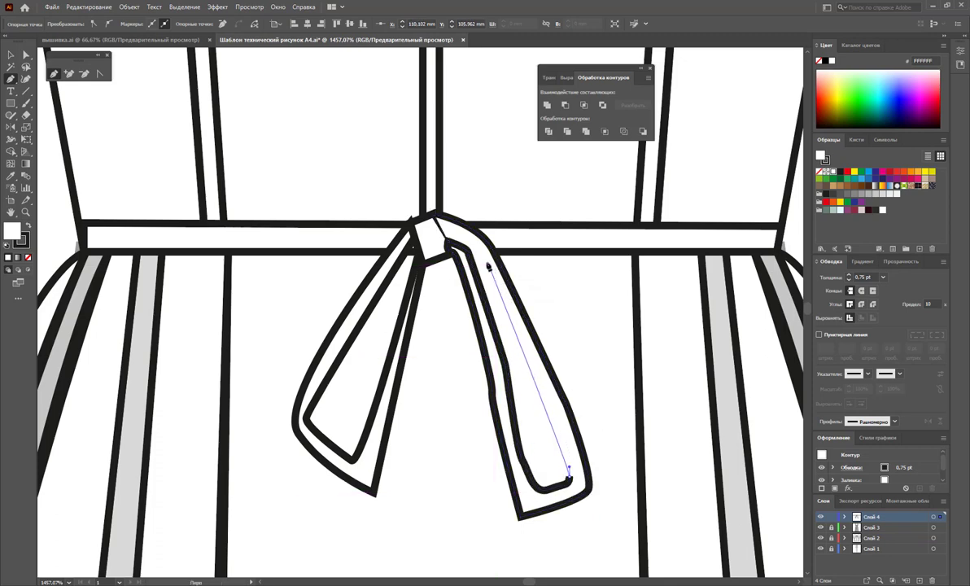
{"action": "left_click", "coordinate": [448, 223]}
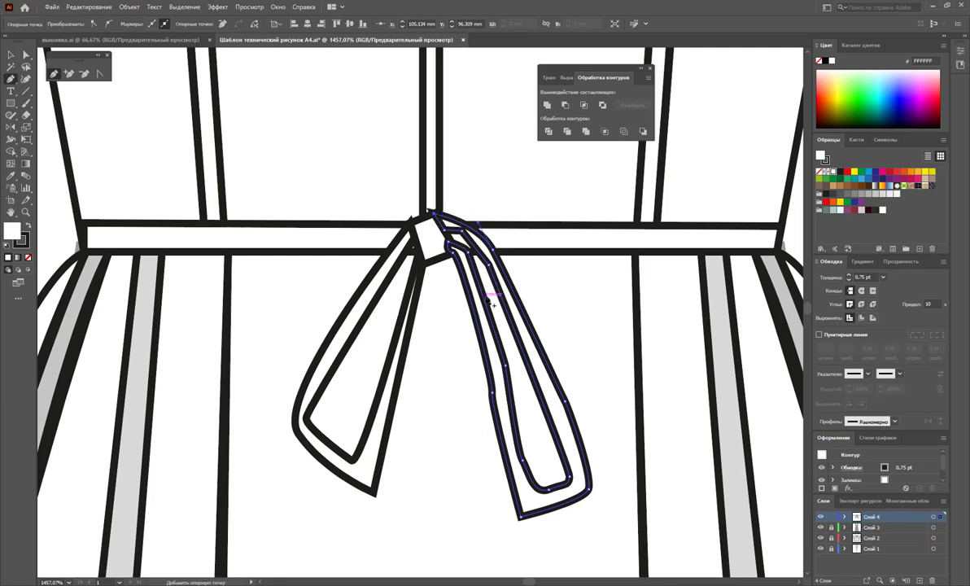
Draw a closed left ribbon tail hanging down from the knot.
{"action": "left_click", "coordinate": [422, 259]}
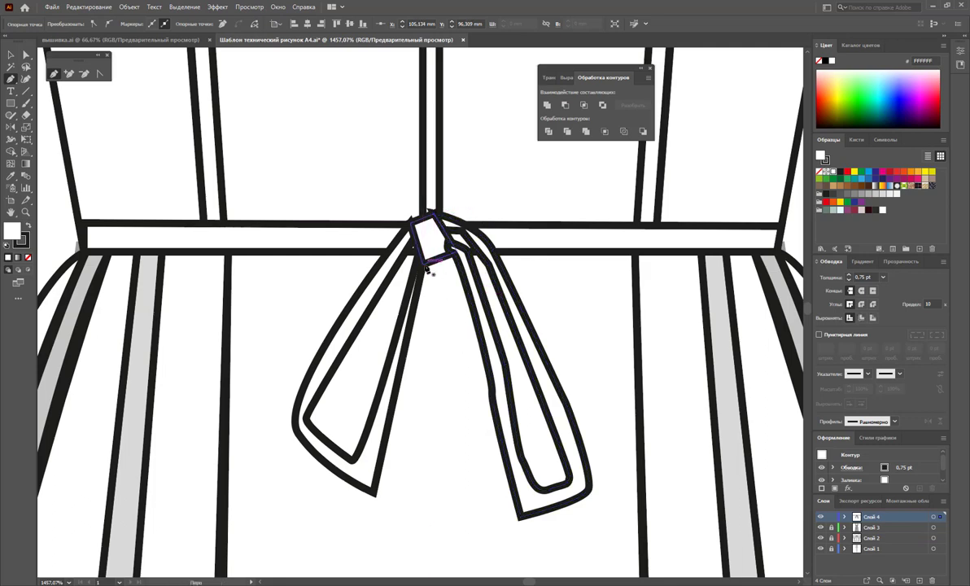
{"action": "scroll", "coordinate": [426, 290], "scroll_direction": "down", "scroll_amount": 2}
{"action": "left_click", "coordinate": [433, 309]}
{"action": "left_click_drag", "start_coordinate": [432, 377], "coordinate": [433, 401]}
{"action": "scroll", "coordinate": [435, 423], "scroll_direction": "down", "scroll_amount": 2}
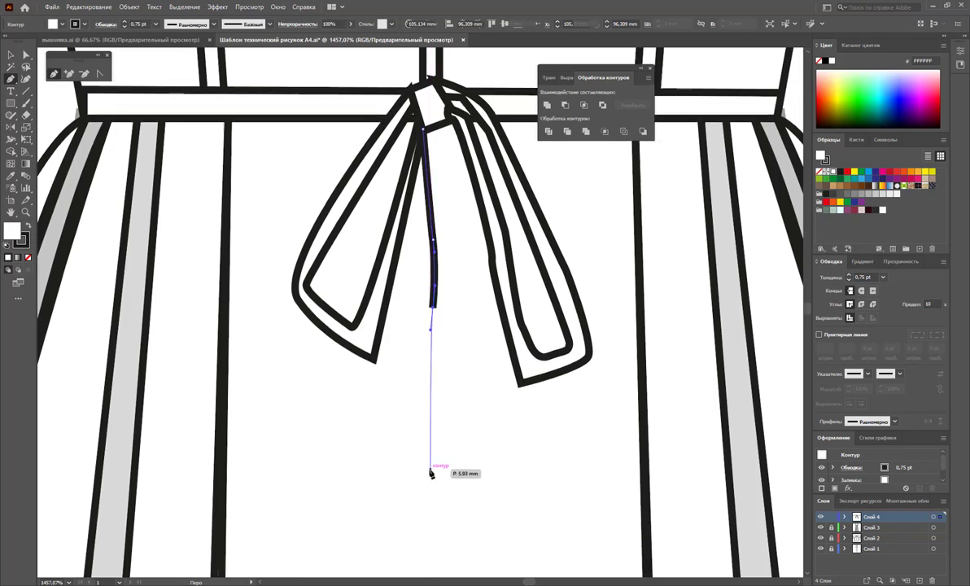
{"action": "left_click", "coordinate": [432, 460]}
{"action": "left_click", "coordinate": [437, 510]}
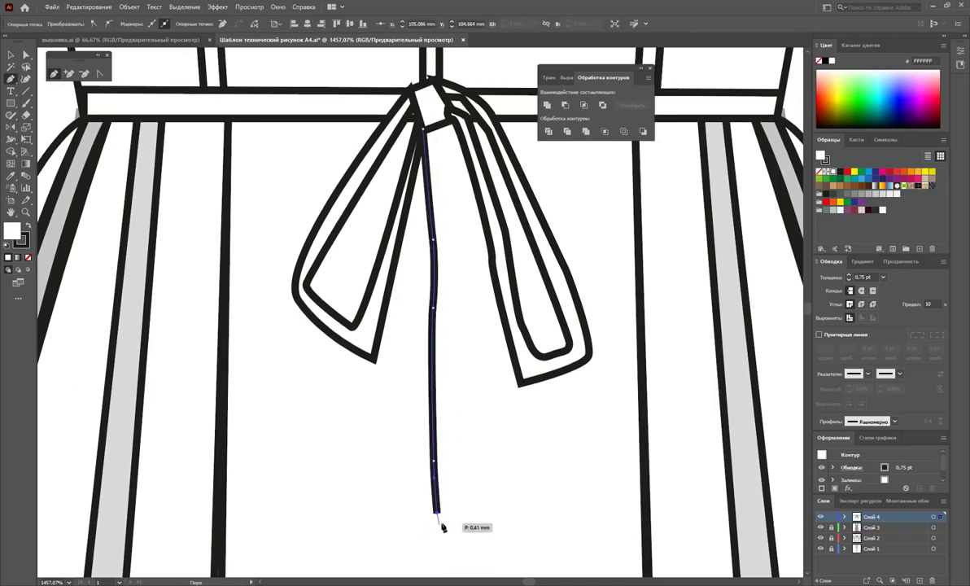
{"action": "left_click", "coordinate": [410, 523]}
{"action": "left_click_drag", "start_coordinate": [413, 411], "coordinate": [414, 250]}
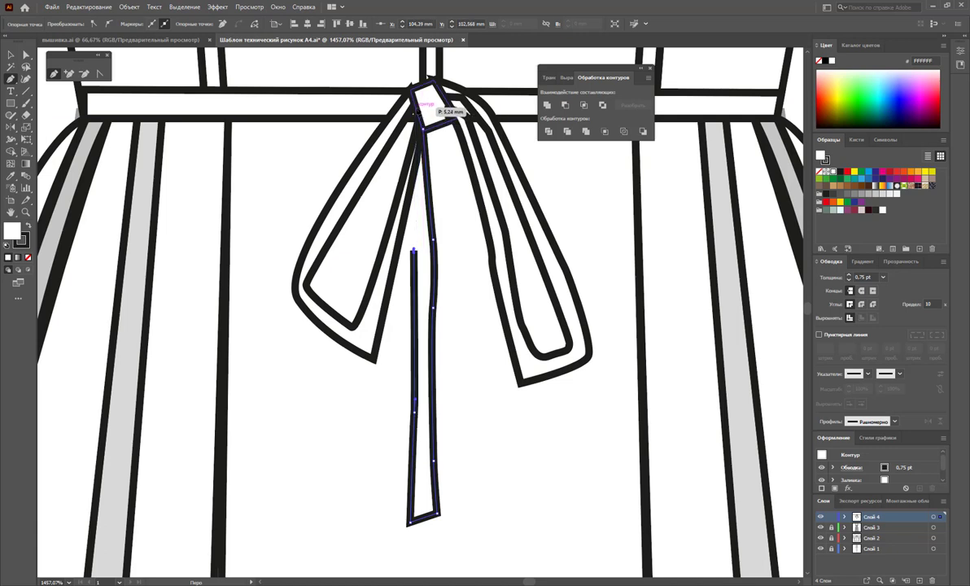
{"action": "left_click", "coordinate": [429, 133]}
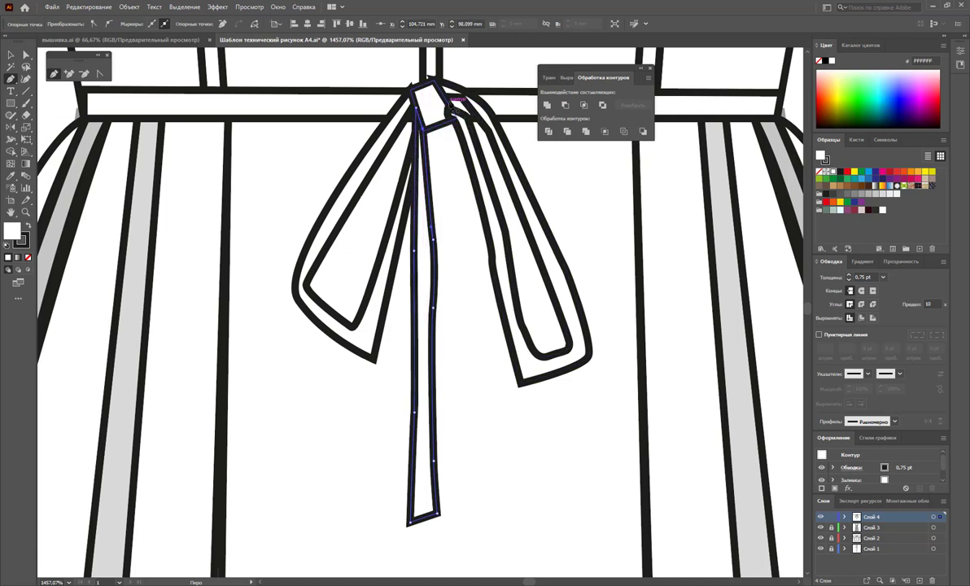
Draw a second closed ribbon tail from the knot down on the right.
{"action": "left_click", "coordinate": [446, 99]}
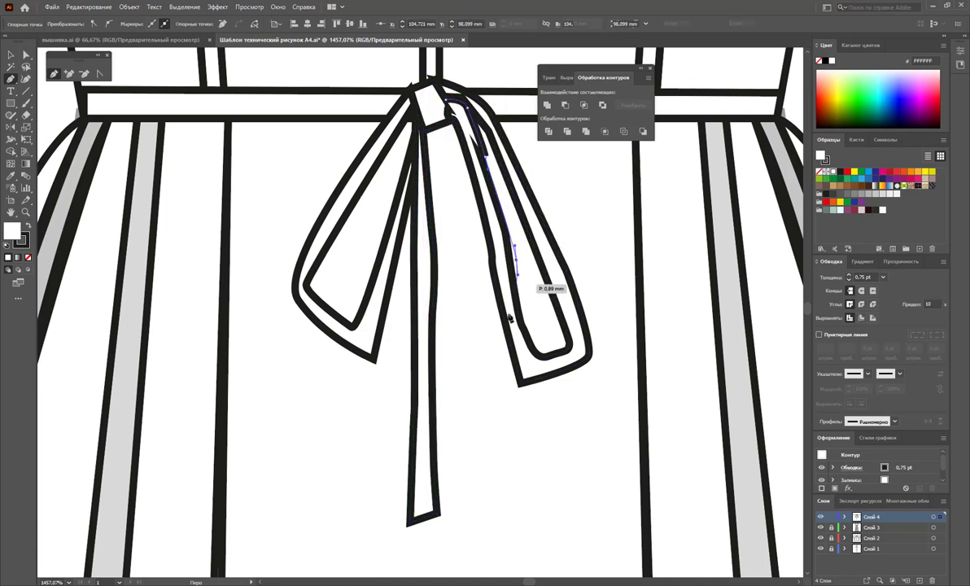
{"action": "left_click", "coordinate": [517, 262]}
{"action": "left_click_drag", "start_coordinate": [503, 372], "coordinate": [500, 411]}
{"action": "left_click", "coordinate": [505, 465]}
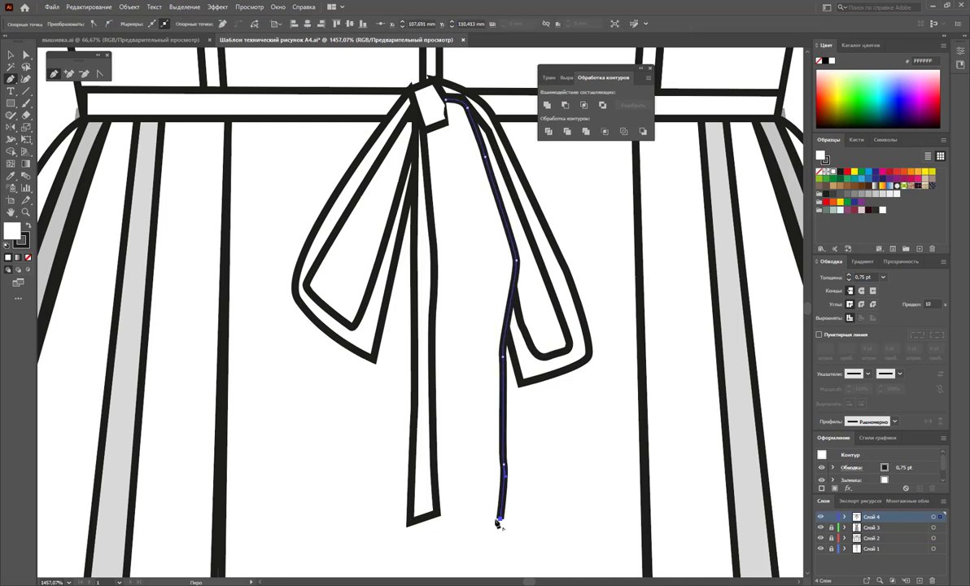
{"action": "left_click_drag", "start_coordinate": [499, 516], "coordinate": [498, 559]}
{"action": "left_click", "coordinate": [501, 564]}
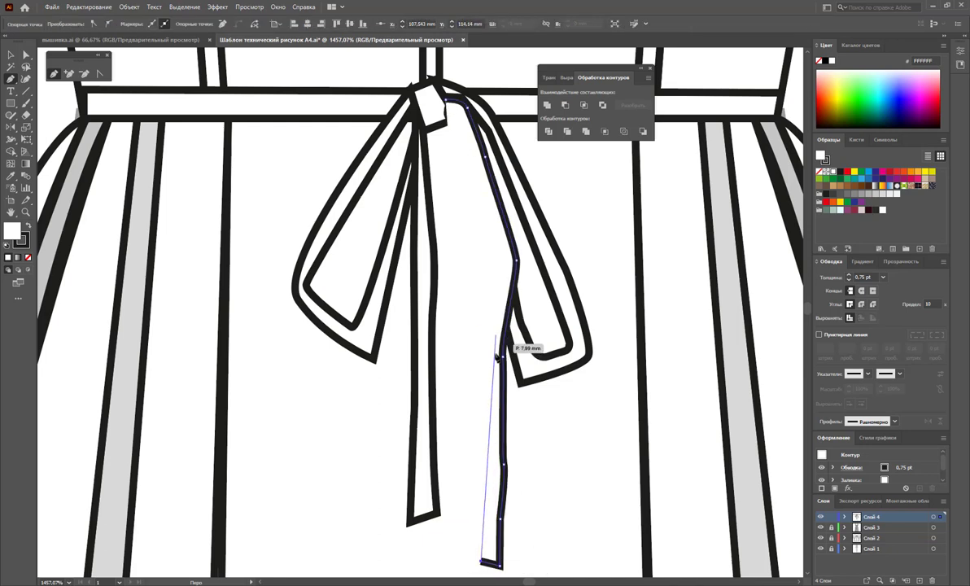
{"action": "left_click", "coordinate": [491, 360]}
{"action": "left_click", "coordinate": [496, 249]}
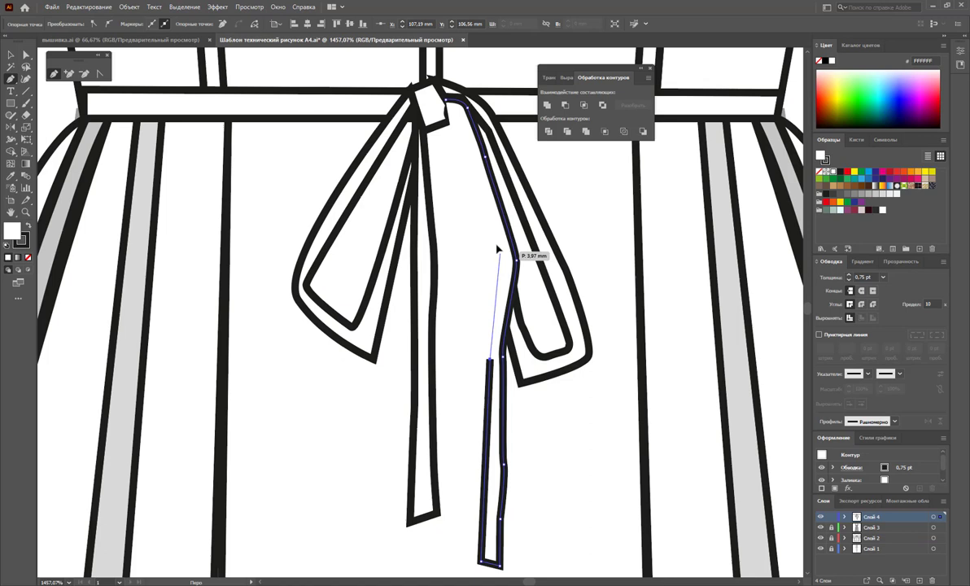
{"action": "left_click", "coordinate": [452, 114]}
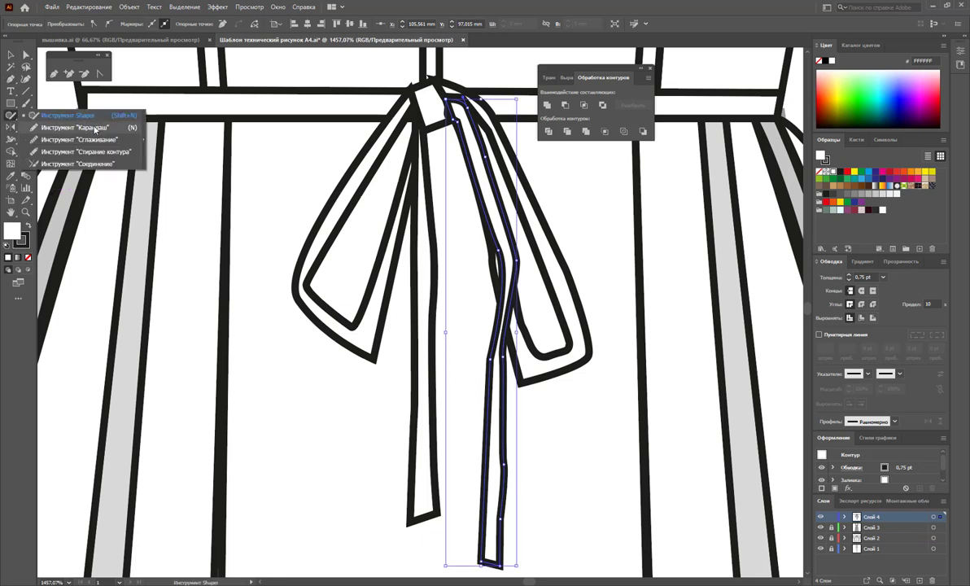
Smooth the right ribbon tail's edge along its lower, middle and upper parts.
{"action": "left_click_drag", "start_coordinate": [11, 116], "coordinate": [73, 134]}
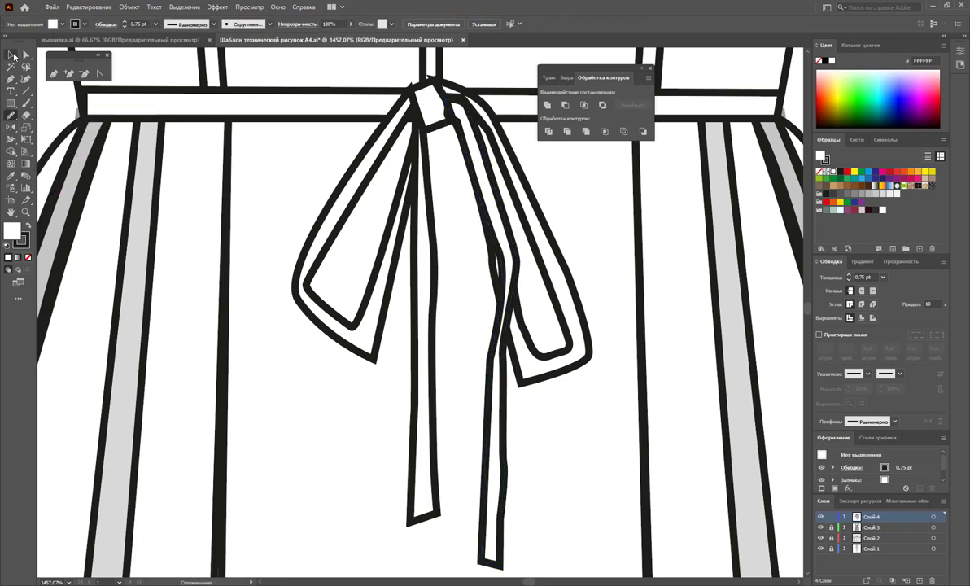
{"action": "left_click", "coordinate": [499, 380]}
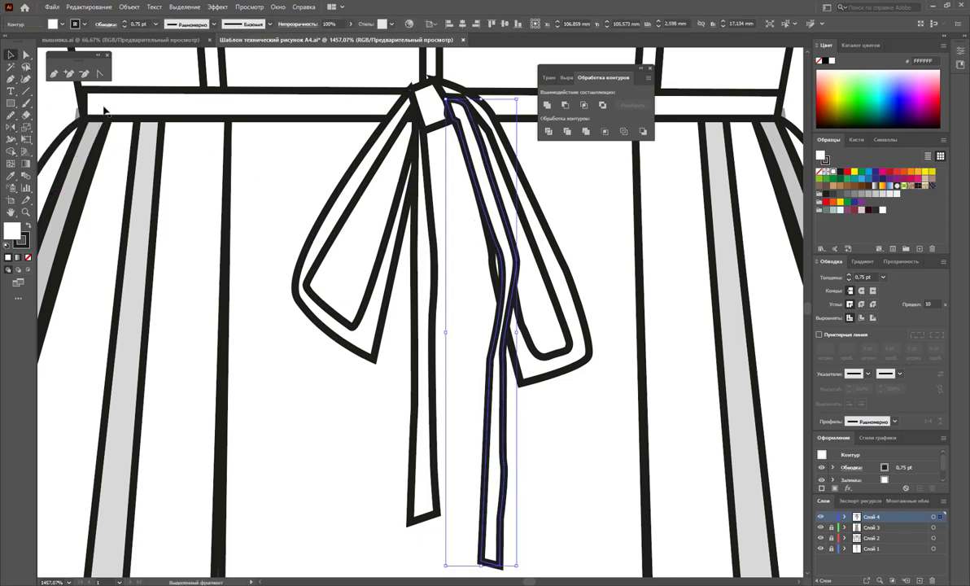
{"action": "left_click", "coordinate": [12, 115]}
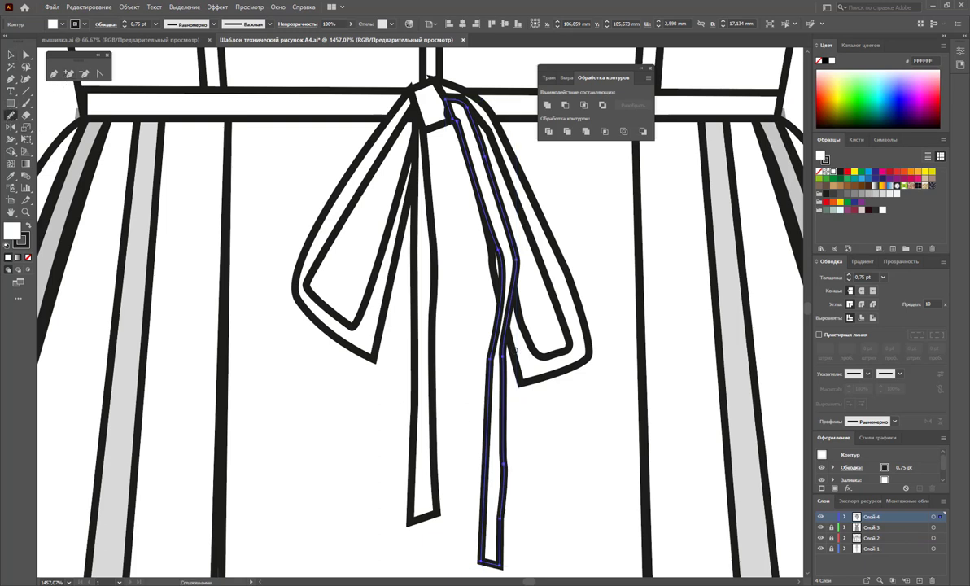
{"action": "left_click_drag", "start_coordinate": [486, 541], "coordinate": [492, 362]}
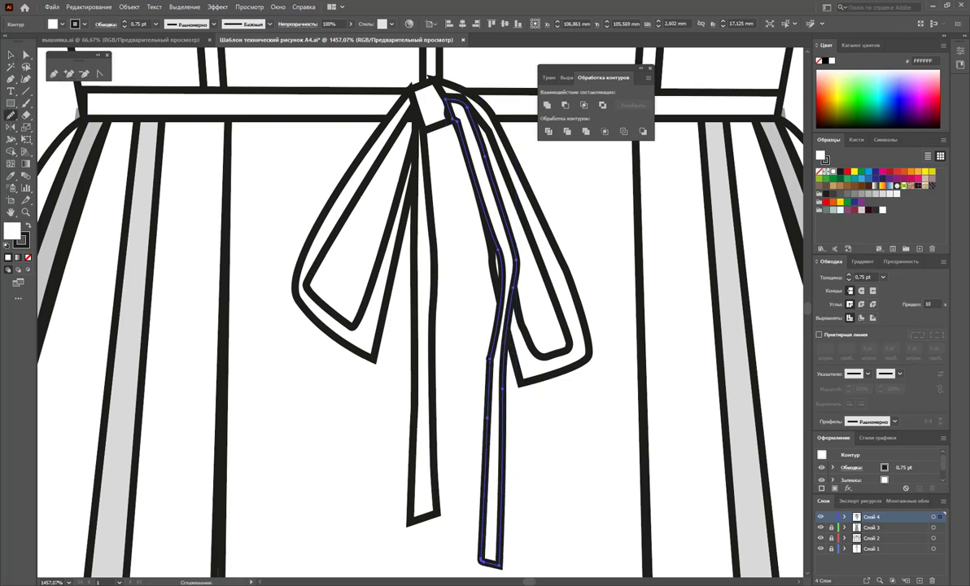
{"action": "left_click_drag", "start_coordinate": [481, 483], "coordinate": [474, 240]}
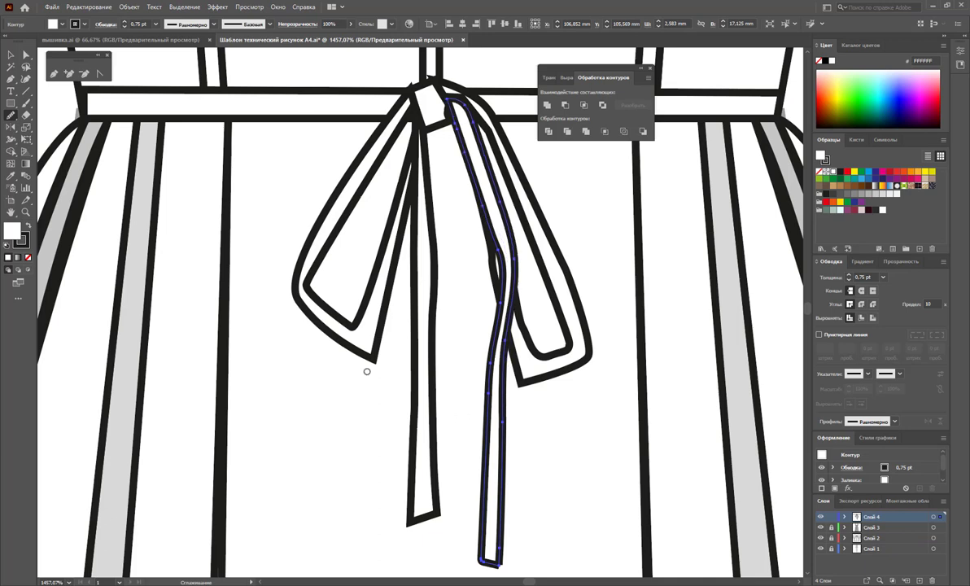
Smooth the bulge on the narrow left ribbon tail's edge.
{"action": "key", "text": "v"}
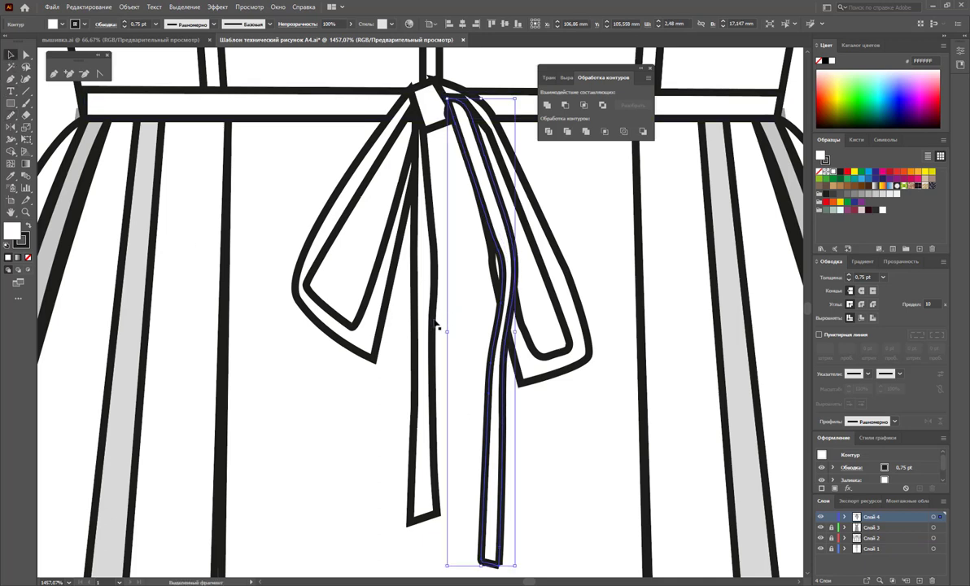
{"action": "left_click", "coordinate": [436, 324]}
{"action": "left_click", "coordinate": [12, 116]}
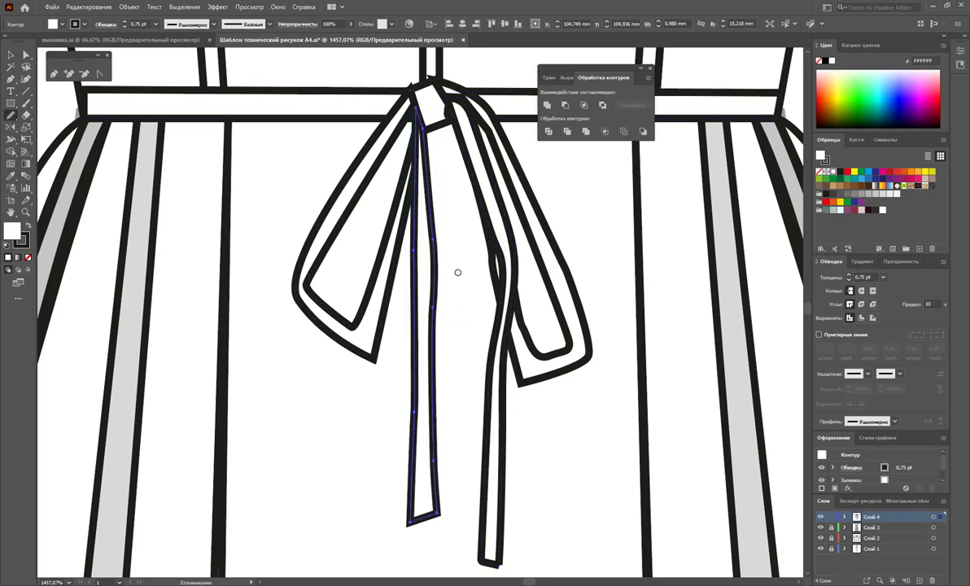
{"action": "left_click_drag", "start_coordinate": [438, 345], "coordinate": [428, 428]}
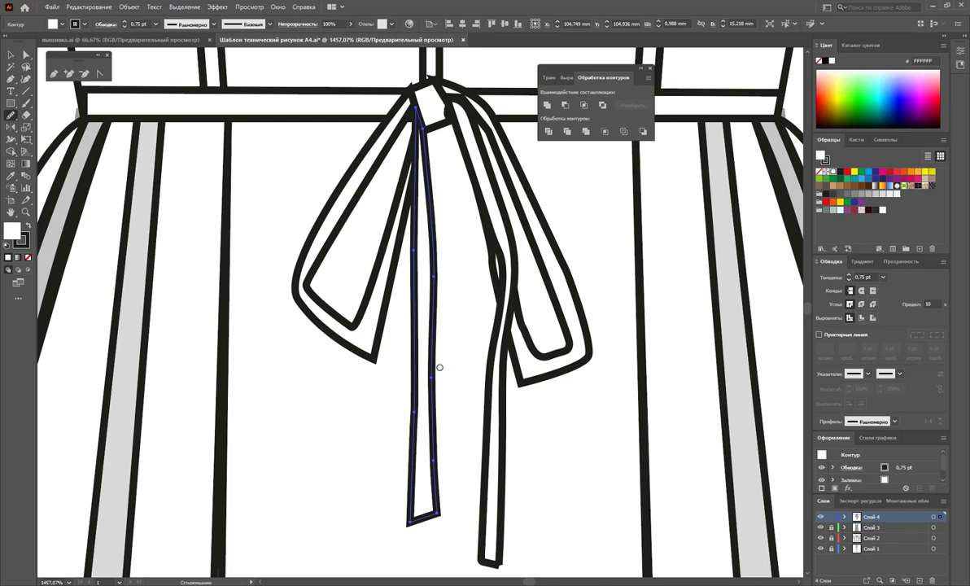
{"action": "left_click", "coordinate": [10, 54]}
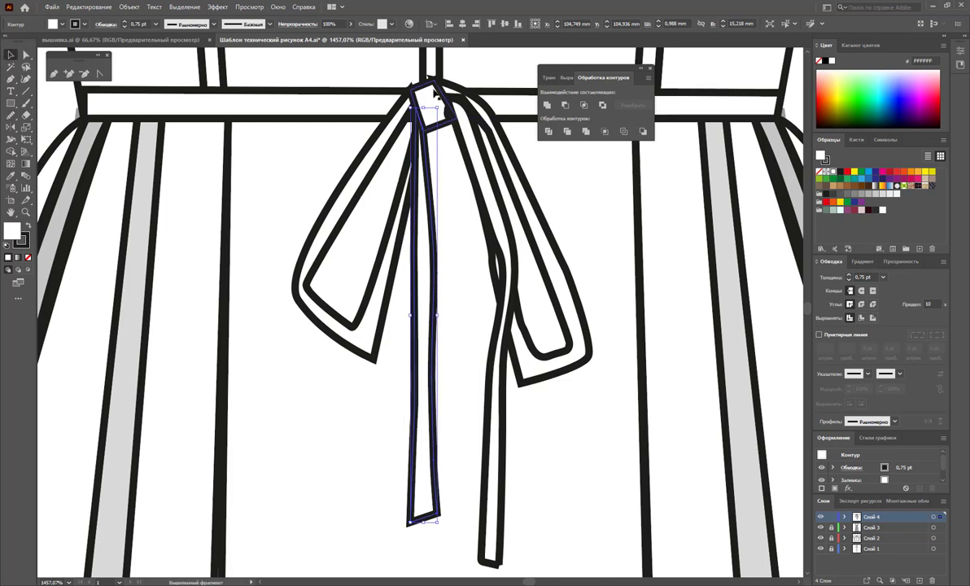
{"action": "left_click", "coordinate": [431, 93]}
Bring the knot and bow ribbon loops to the front of the belt artwork.
{"action": "right_click", "coordinate": [440, 93]}
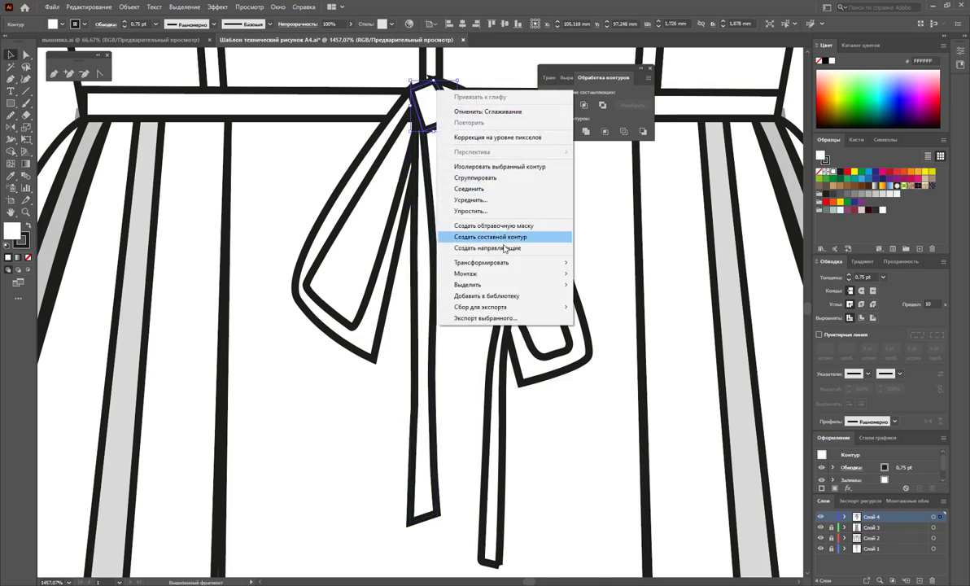
{"action": "mouse_move", "coordinate": [468, 273]}
{"action": "left_click", "coordinate": [614, 275]}
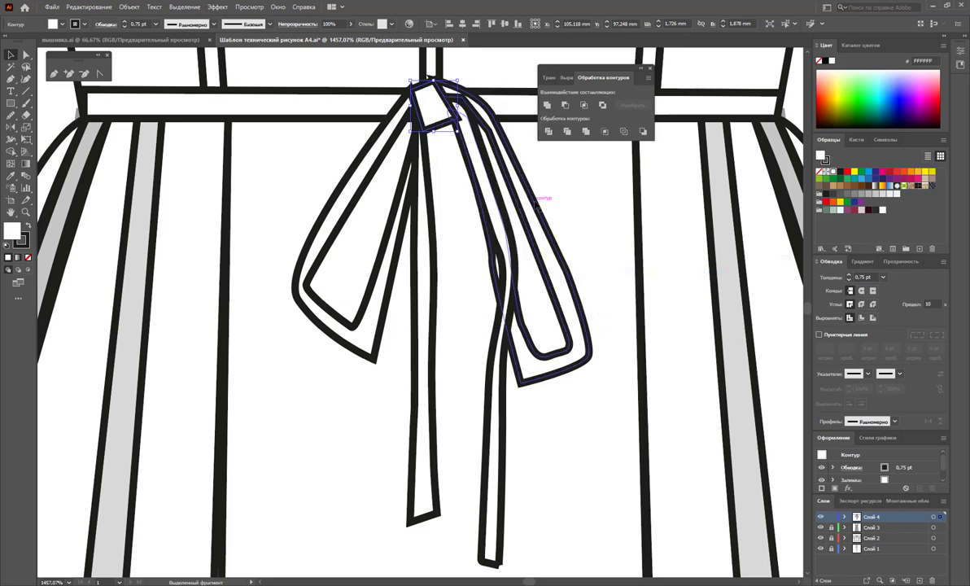
{"action": "left_click", "coordinate": [363, 198]}
{"action": "left_click", "coordinate": [453, 119], "text": "shift"}
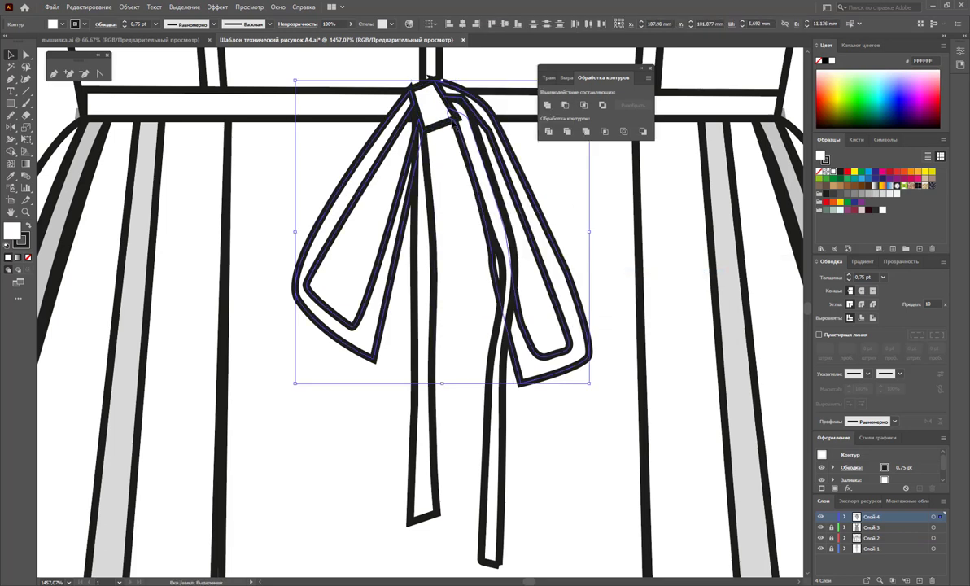
{"action": "right_click", "coordinate": [437, 126]}
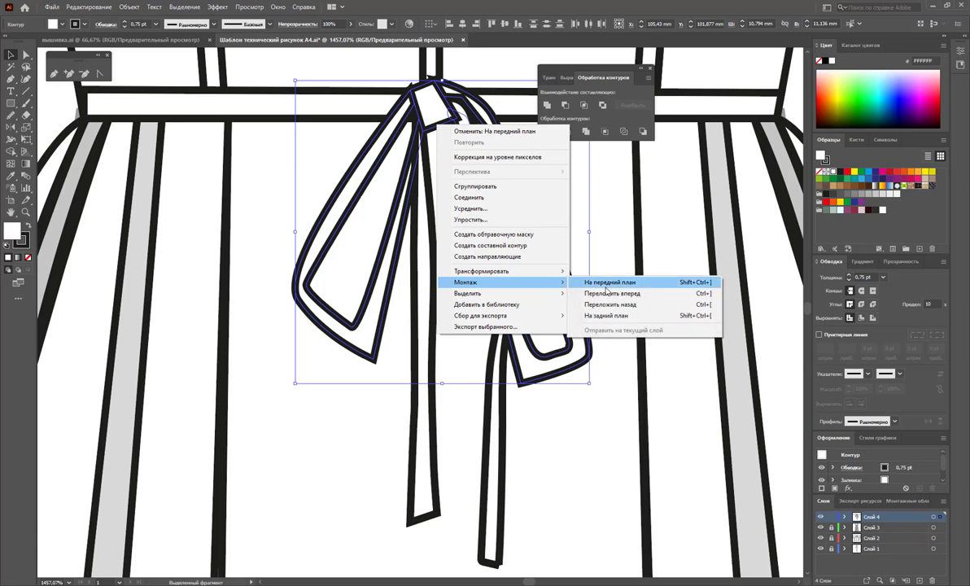
{"action": "left_click", "coordinate": [598, 282]}
{"action": "left_click", "coordinate": [556, 227]}
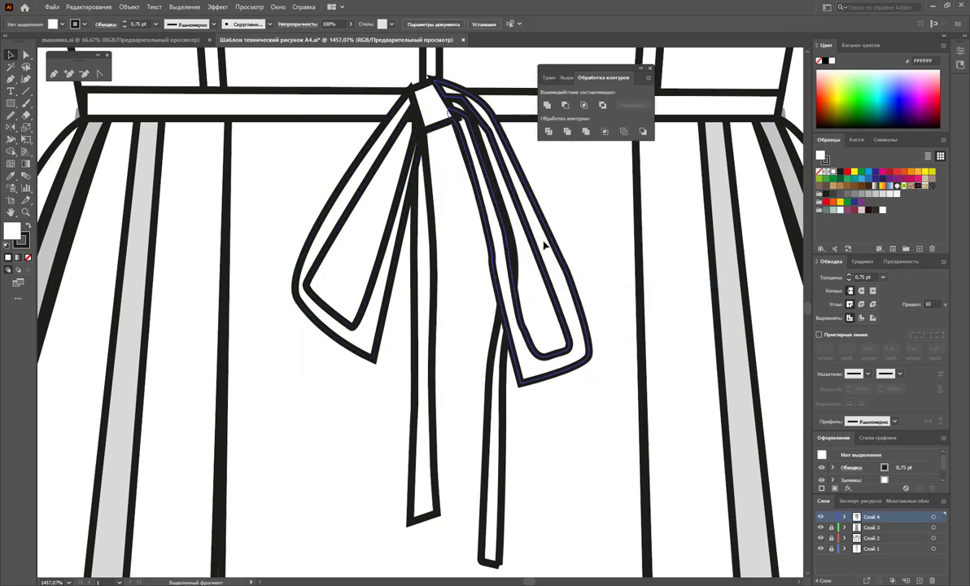
{"action": "left_click", "coordinate": [504, 306]}
{"action": "left_click", "coordinate": [423, 342], "text": "shift"}
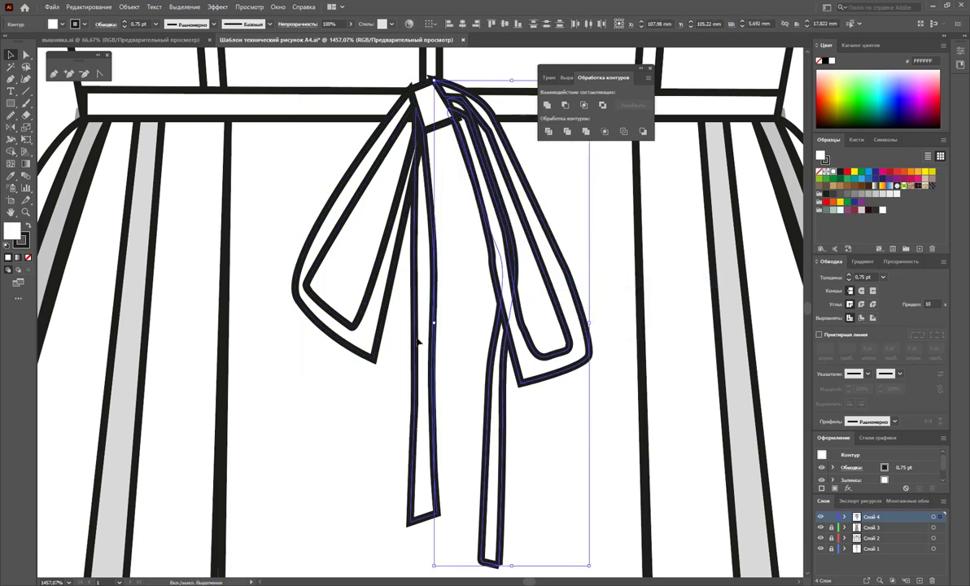
{"action": "left_click", "coordinate": [382, 293], "text": "shift"}
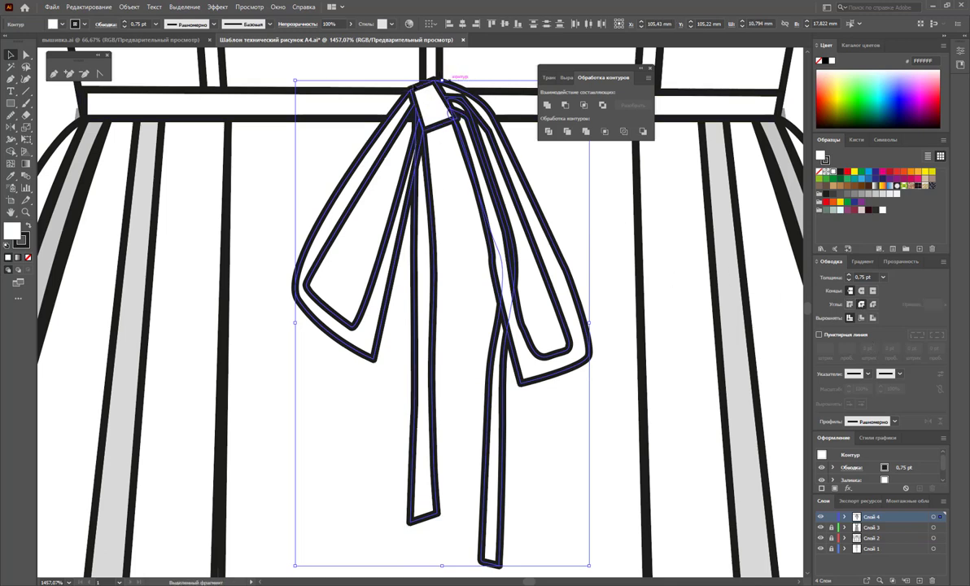
{"action": "left_click", "coordinate": [585, 210]}
Hide the Pathfinder panel and floating tool strip, and fit the artboard in the window.
{"action": "left_click_drag", "start_coordinate": [596, 72], "coordinate": [706, 75]}
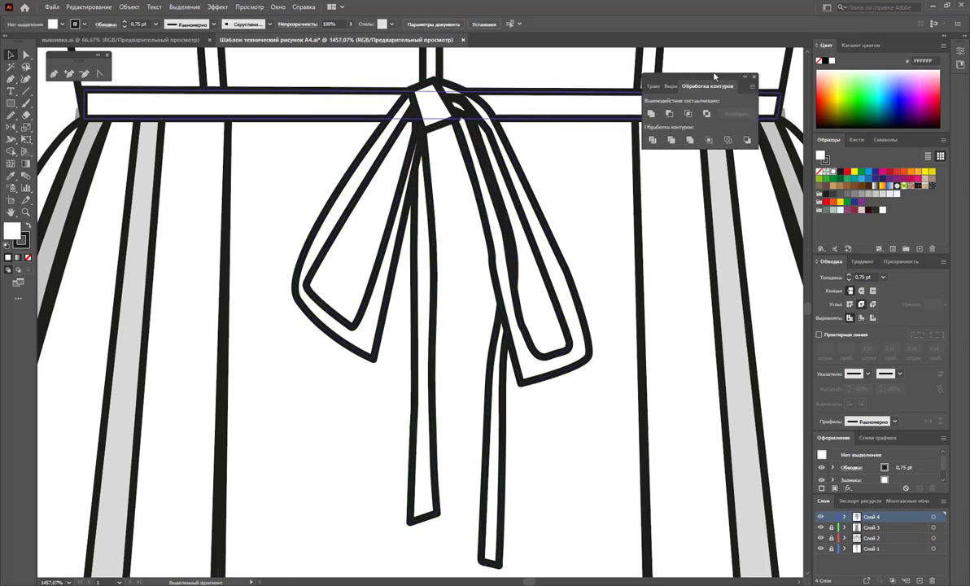
{"action": "key", "text": "ctrl+shift+F9"}
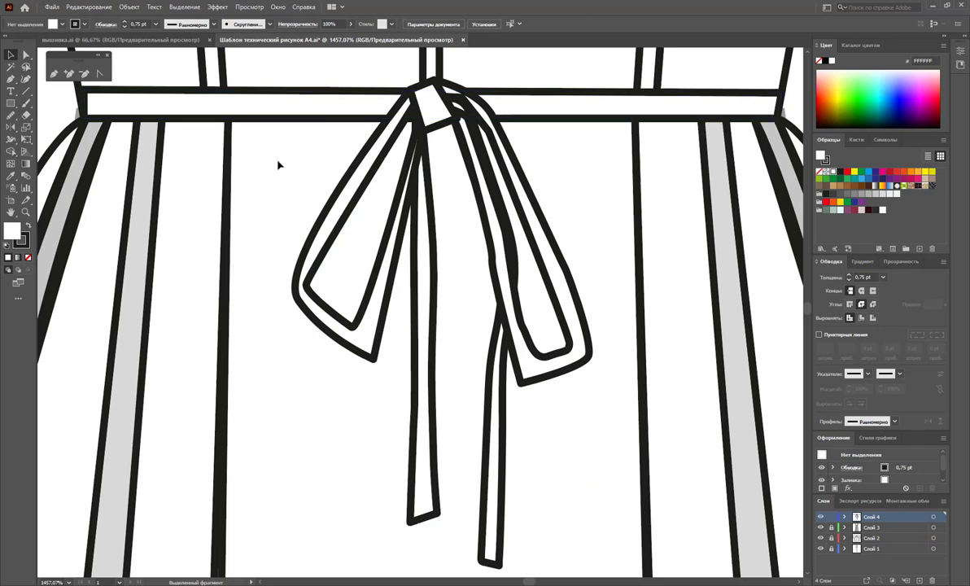
{"action": "left_click", "coordinate": [107, 55]}
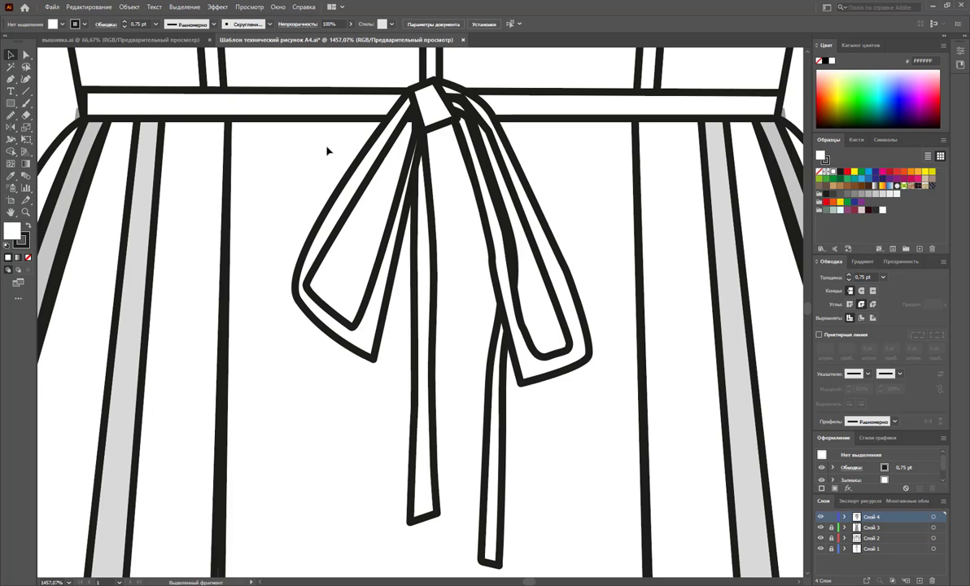
{"action": "key", "text": "ctrl+0"}
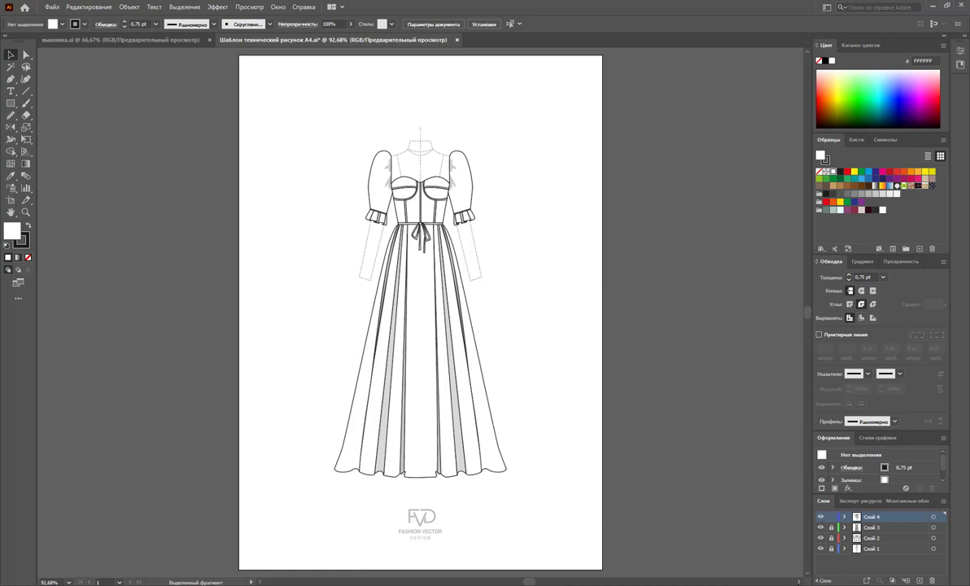
Alt-drag the gown artboard to the right to create a duplicate artboard.
{"action": "scroll", "coordinate": [504, 325], "scroll_direction": "right", "scroll_amount": 2}
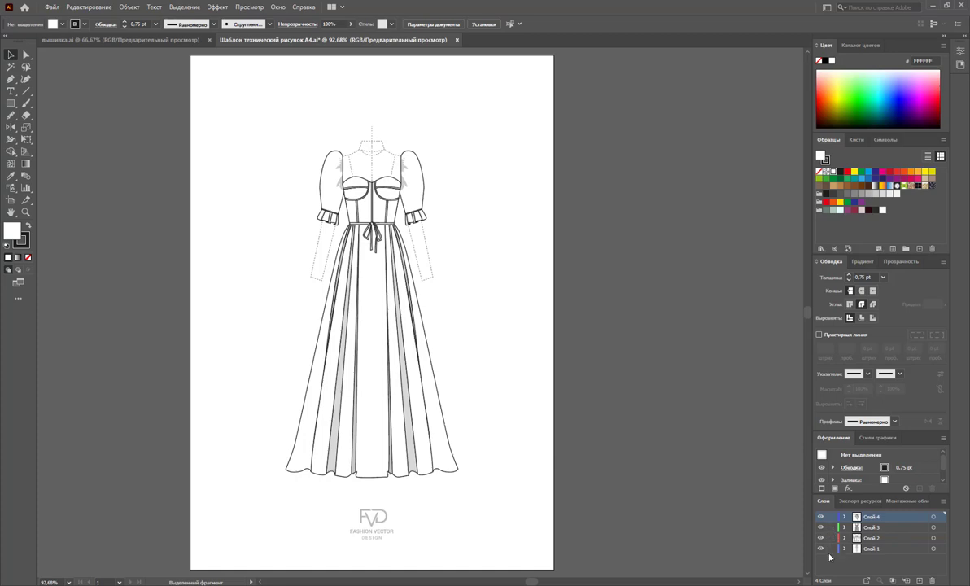
{"action": "left_click", "coordinate": [11, 203]}
{"action": "left_click_drag", "start_coordinate": [209, 336], "coordinate": [598, 372]}
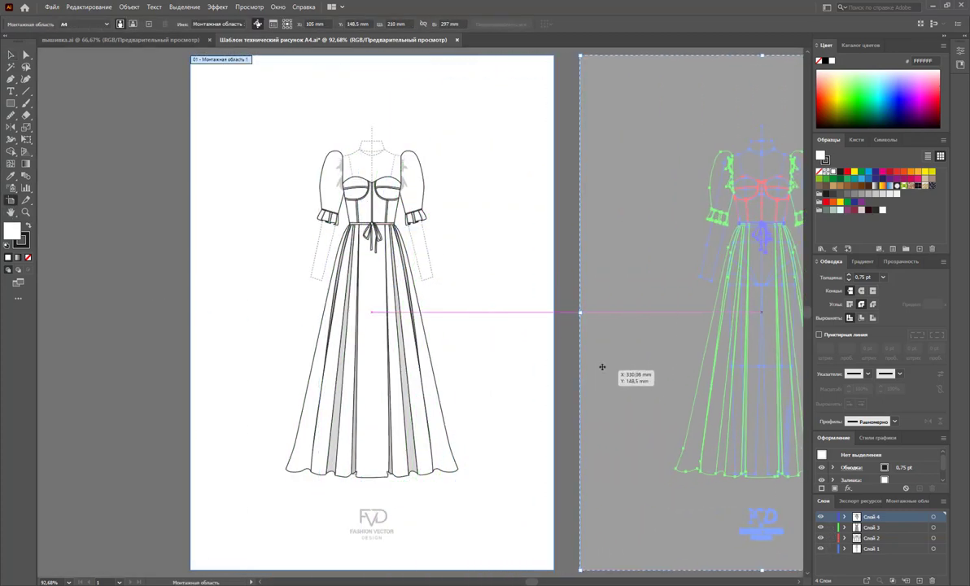
{"action": "key", "text": "Escape"}
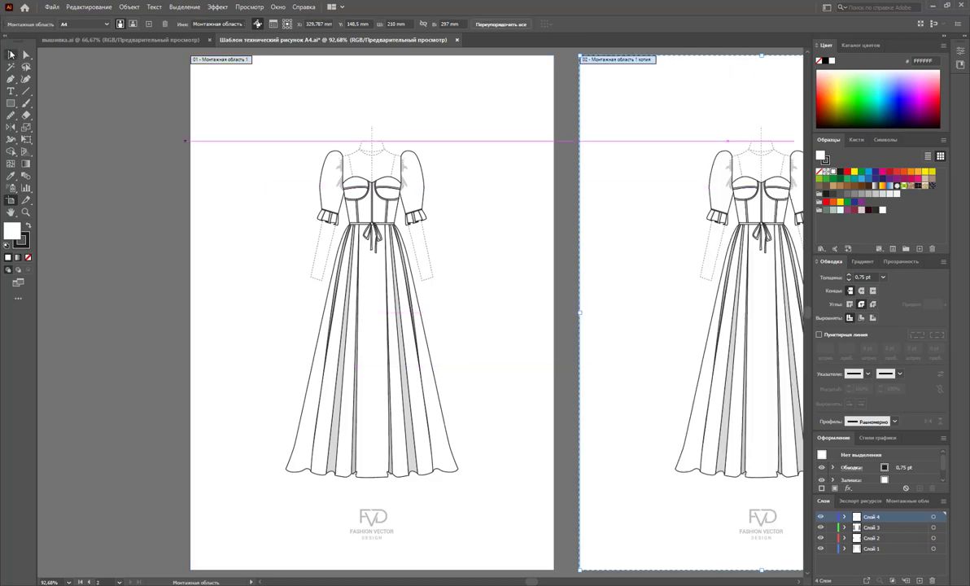
Scroll right to the copied artboard and zoom in on its dress.
{"action": "scroll", "coordinate": [796, 583], "scroll_direction": "right", "scroll_amount": 2}
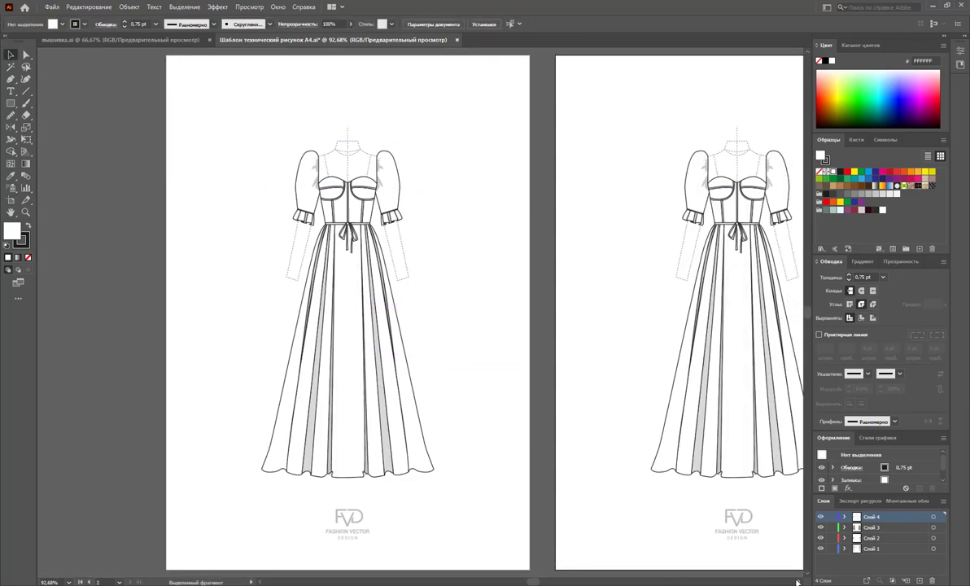
{"action": "scroll", "coordinate": [797, 582], "scroll_direction": "right", "scroll_amount": 2}
{"action": "scroll", "coordinate": [796, 582], "scroll_direction": "right", "scroll_amount": 2}
{"action": "scroll", "coordinate": [796, 582], "scroll_direction": "right", "scroll_amount": 2}
{"action": "scroll", "coordinate": [796, 583], "scroll_direction": "right", "scroll_amount": 2}
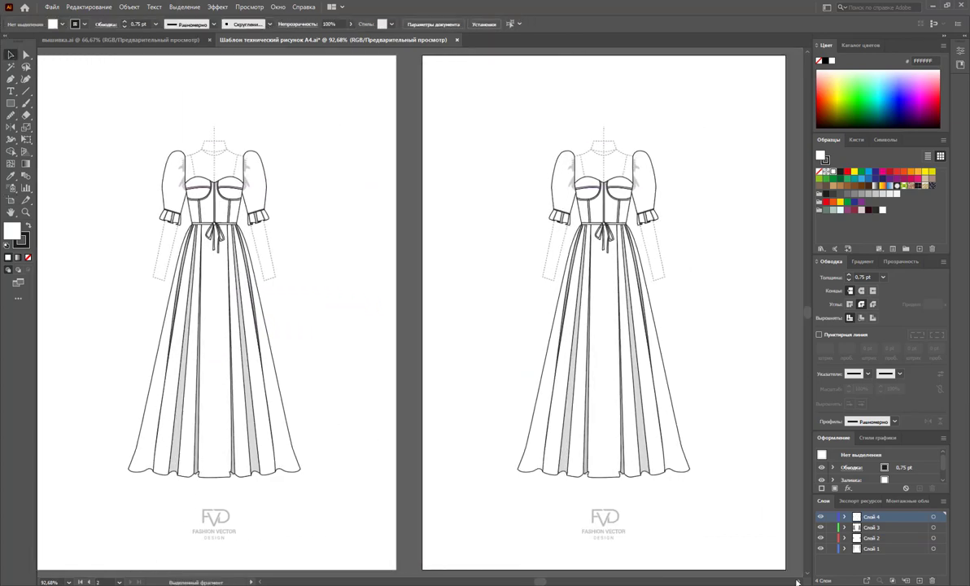
{"action": "scroll", "coordinate": [797, 583], "scroll_direction": "right", "scroll_amount": 2}
{"action": "scroll", "coordinate": [797, 583], "scroll_direction": "right", "scroll_amount": 2}
{"action": "scroll", "coordinate": [796, 582], "scroll_direction": "right", "scroll_amount": 2}
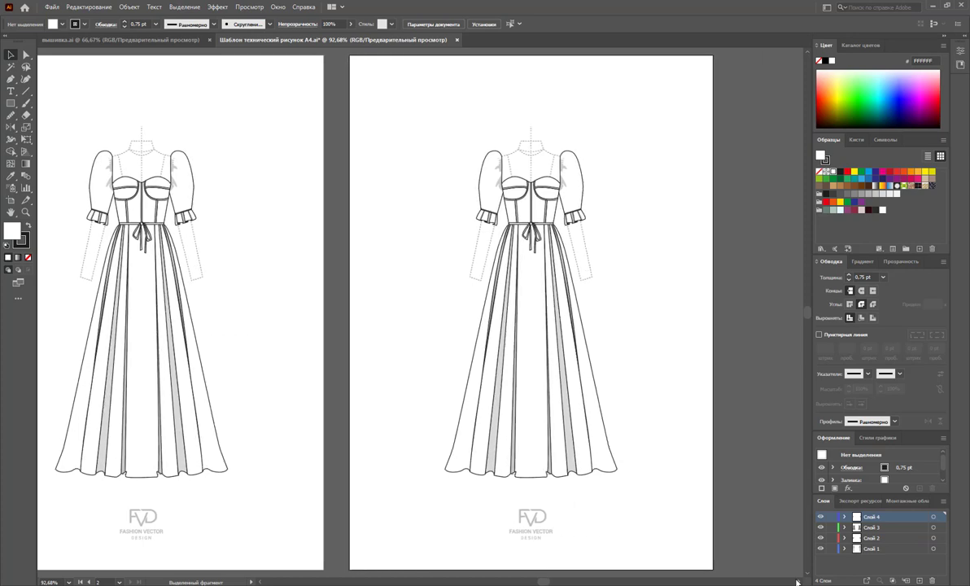
{"action": "left_click_drag", "start_coordinate": [542, 583], "coordinate": [549, 583]}
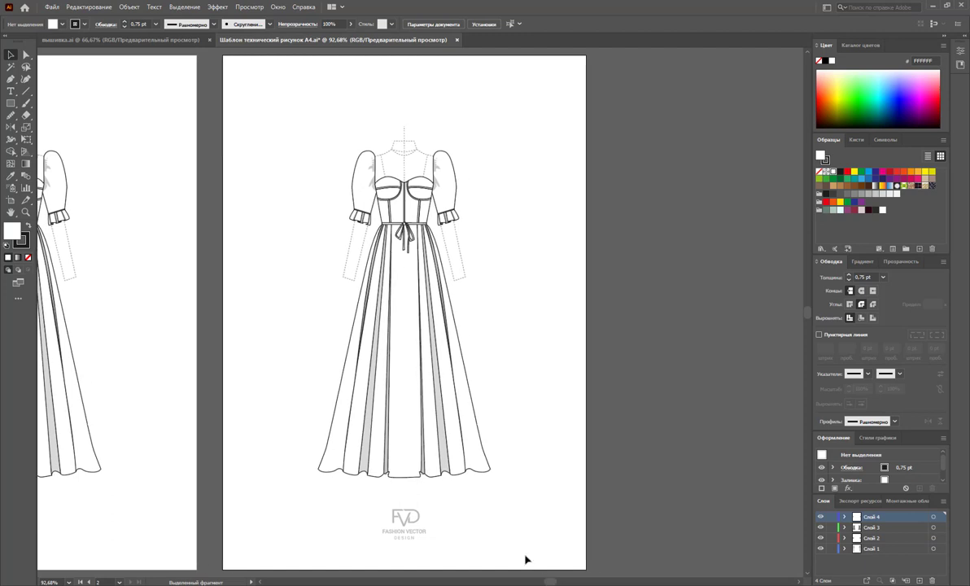
{"action": "left_click", "coordinate": [25, 212]}
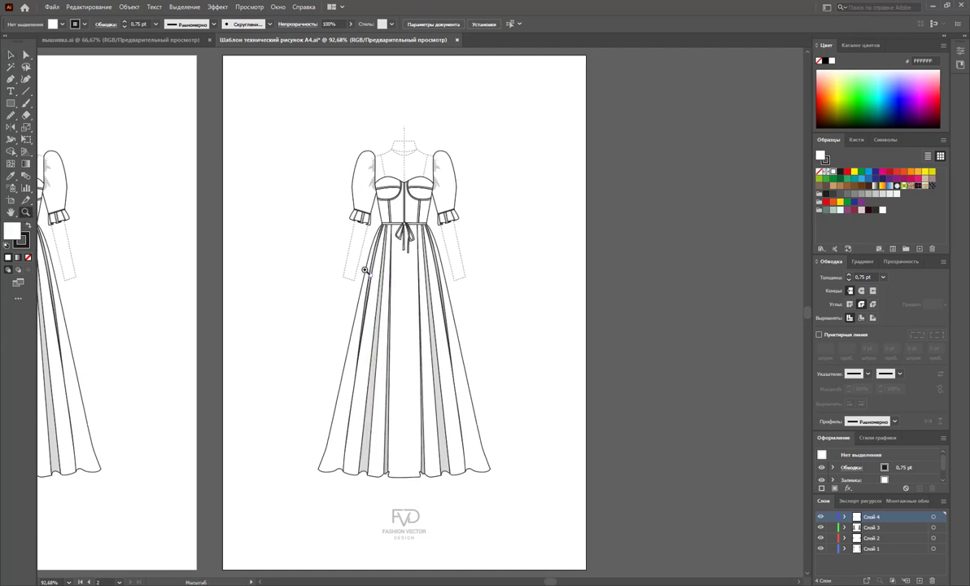
{"action": "left_click_drag", "start_coordinate": [365, 269], "coordinate": [432, 314]}
Fill the centre and outer skirt panels with the sage grey-green swatch.
{"action": "scroll", "coordinate": [433, 303], "scroll_direction": "down", "scroll_amount": 1}
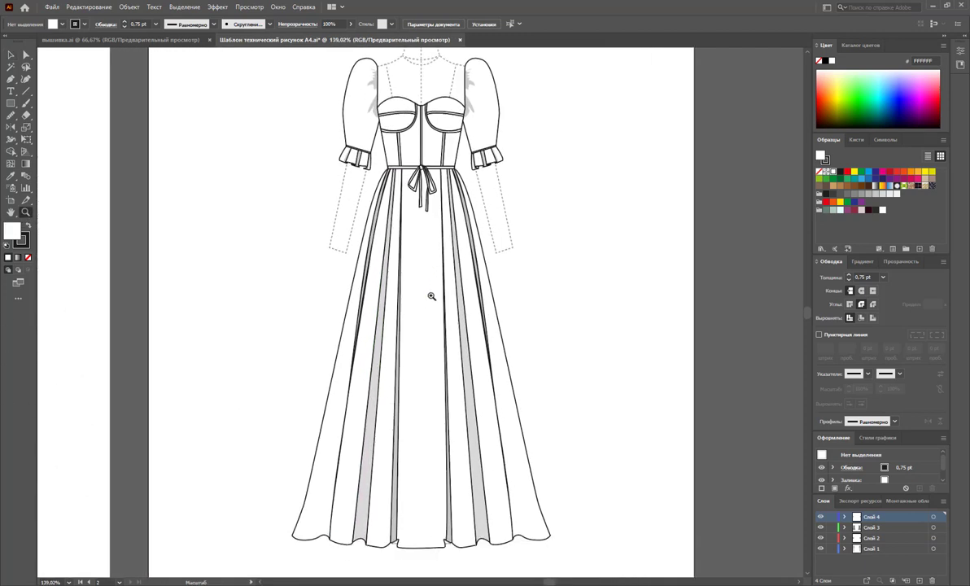
{"action": "scroll", "coordinate": [432, 297], "scroll_direction": "up", "scroll_amount": 1}
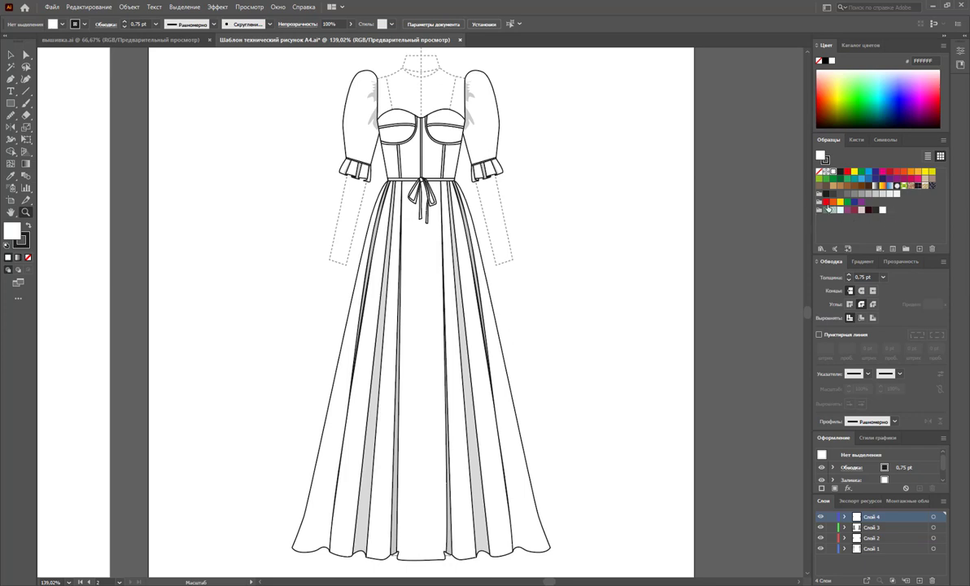
{"action": "left_click", "coordinate": [10, 55]}
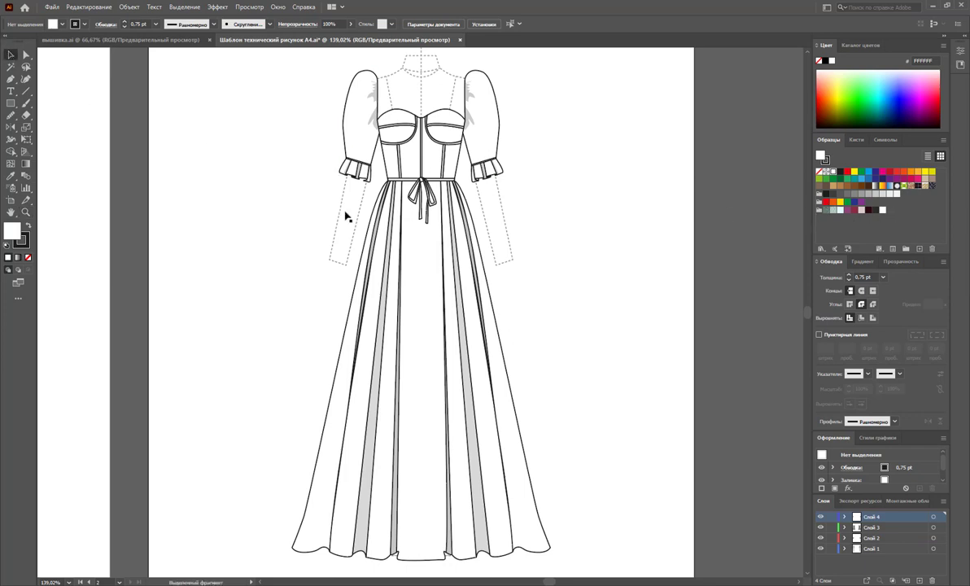
{"action": "left_click", "coordinate": [424, 274]}
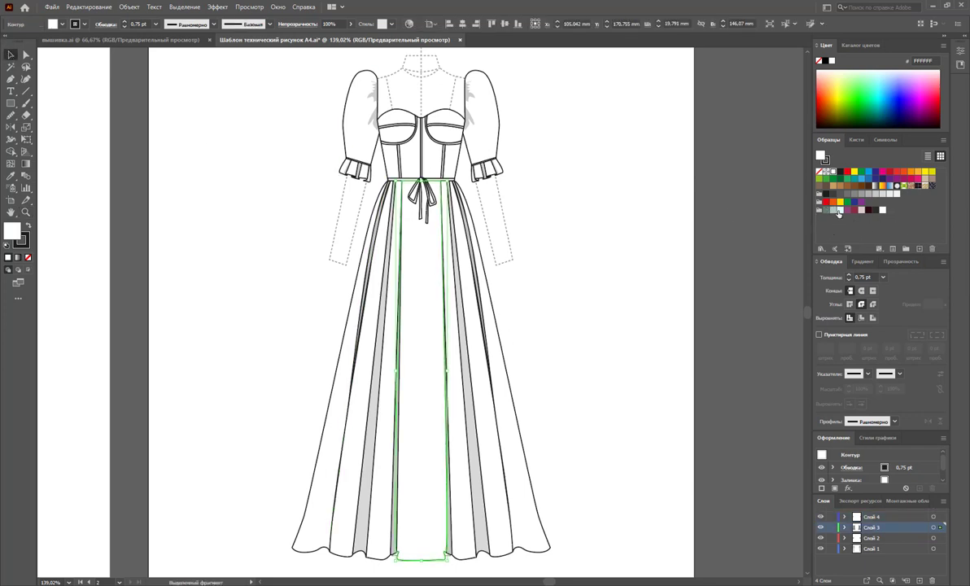
{"action": "left_click", "coordinate": [833, 211]}
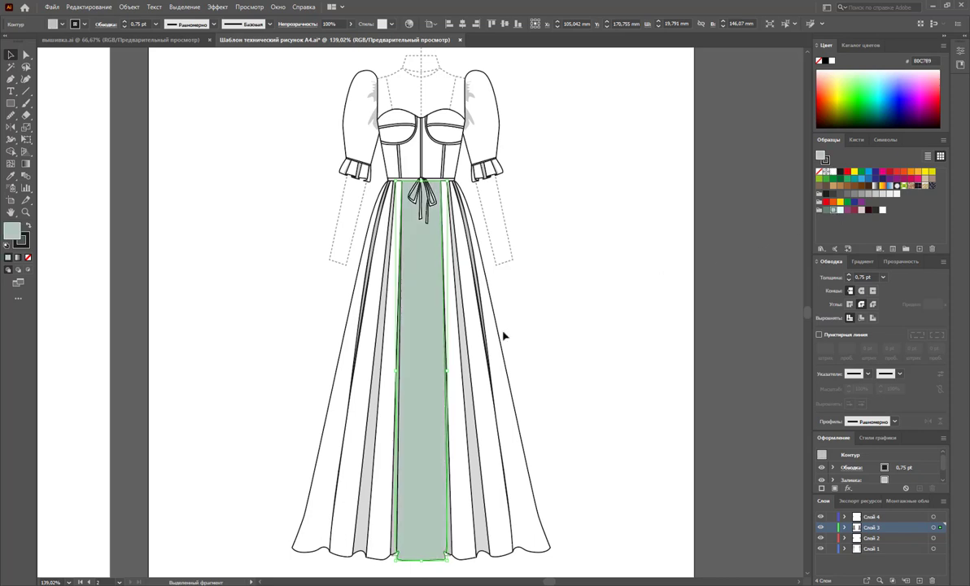
{"action": "left_click", "coordinate": [457, 368]}
{"action": "left_click", "coordinate": [357, 396], "text": "shift"}
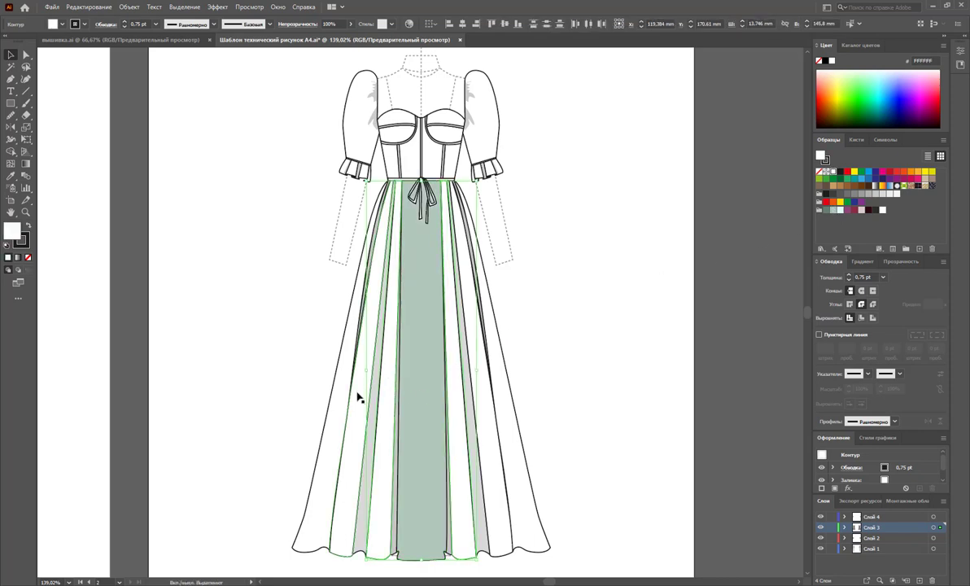
{"action": "left_click", "coordinate": [487, 399], "text": "shift"}
{"action": "left_click", "coordinate": [338, 407], "text": "shift"}
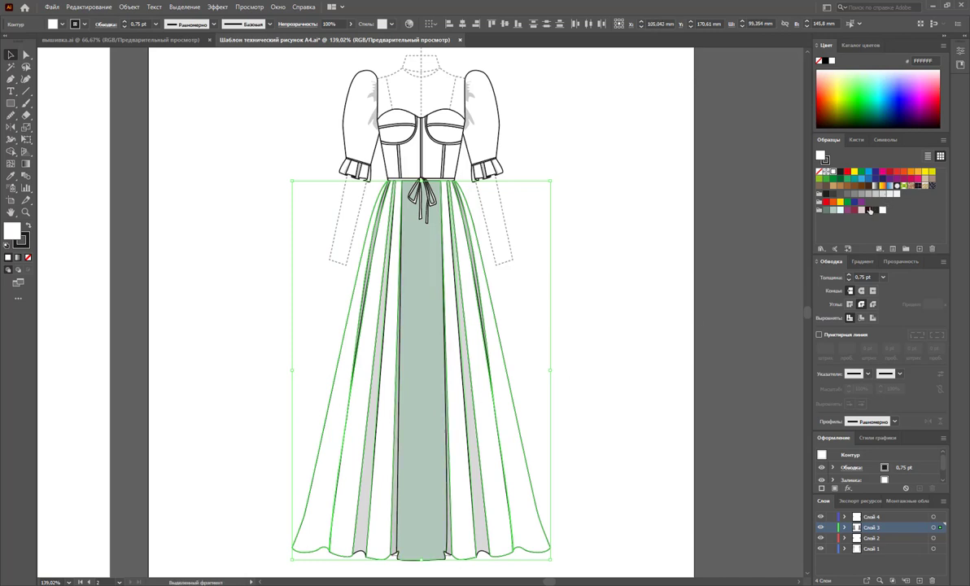
{"action": "left_click", "coordinate": [832, 210]}
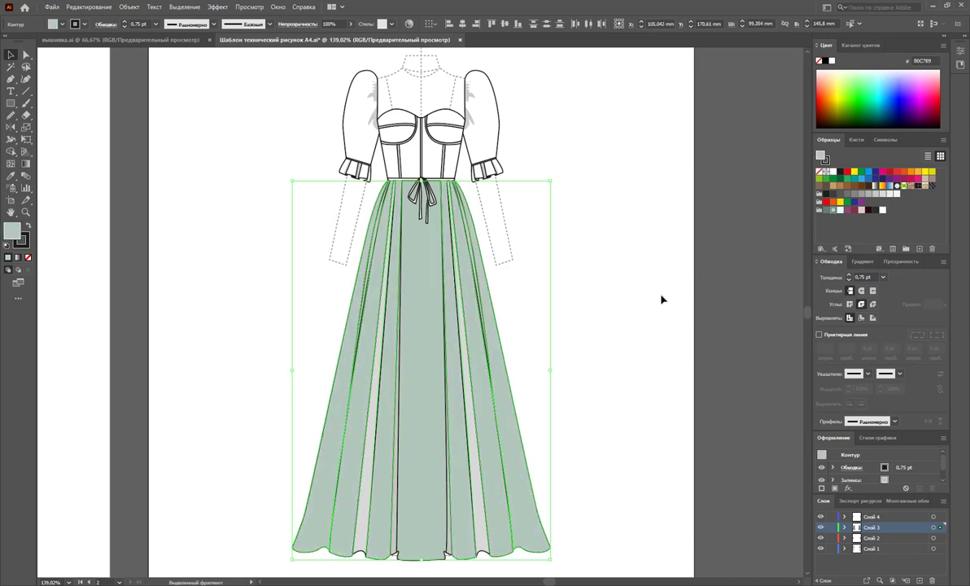
{"action": "left_click", "coordinate": [584, 389]}
Fill the narrow pleat insets with darker green, then select the whole dress.
{"action": "left_click", "coordinate": [457, 513]}
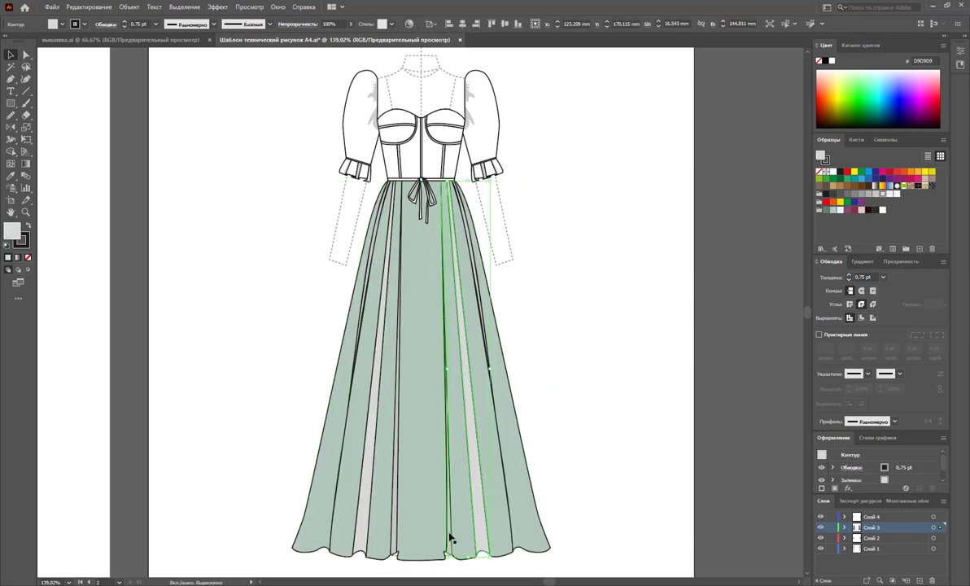
{"action": "left_click", "coordinate": [453, 533], "text": "shift"}
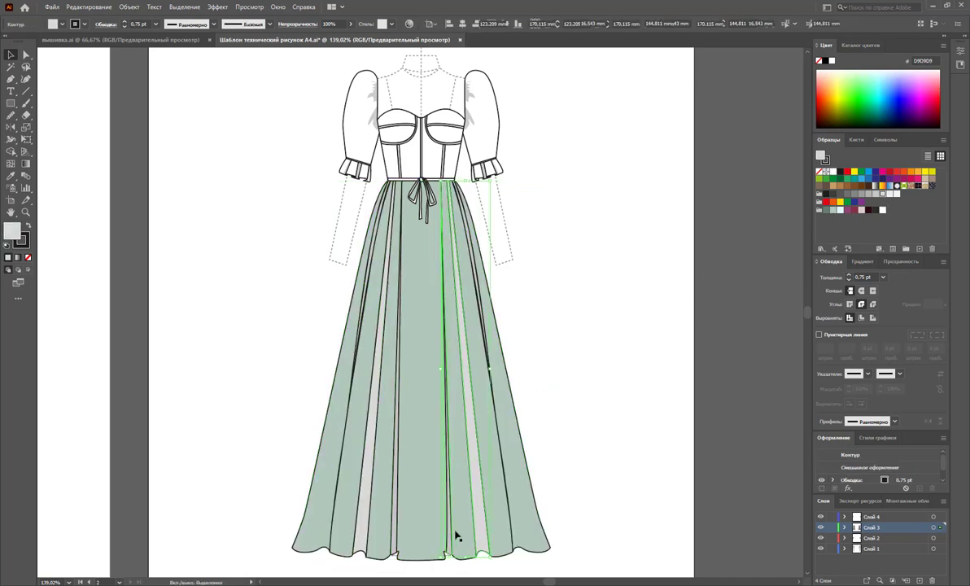
{"action": "left_click", "coordinate": [486, 342], "text": "shift"}
{"action": "left_click", "coordinate": [387, 392], "text": "shift"}
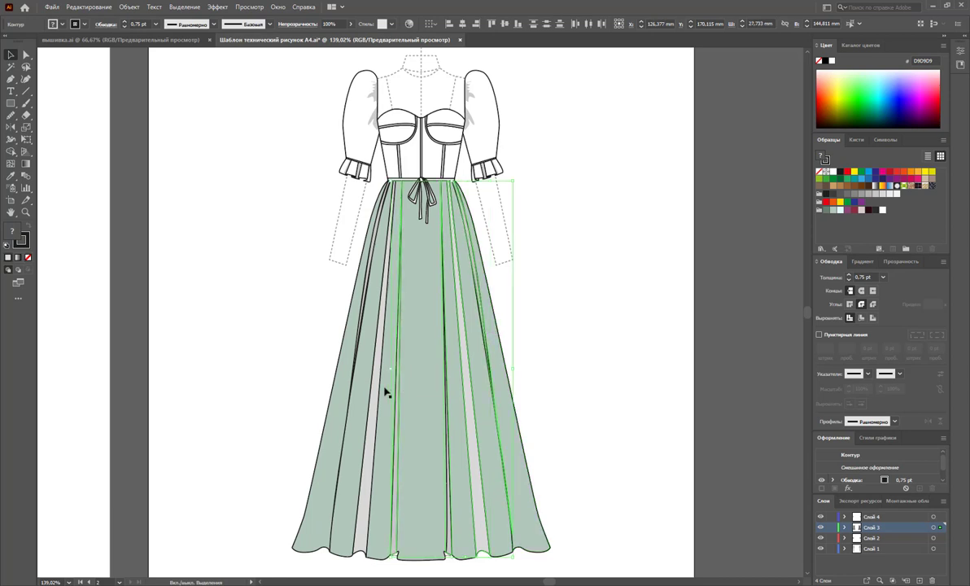
{"action": "left_click", "coordinate": [361, 330], "text": "shift"}
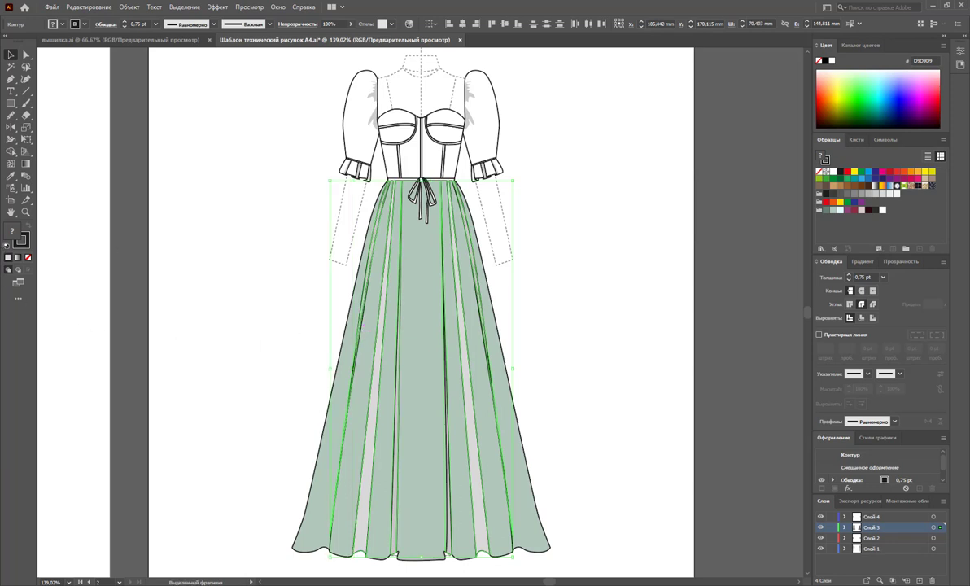
{"action": "left_click", "coordinate": [824, 210]}
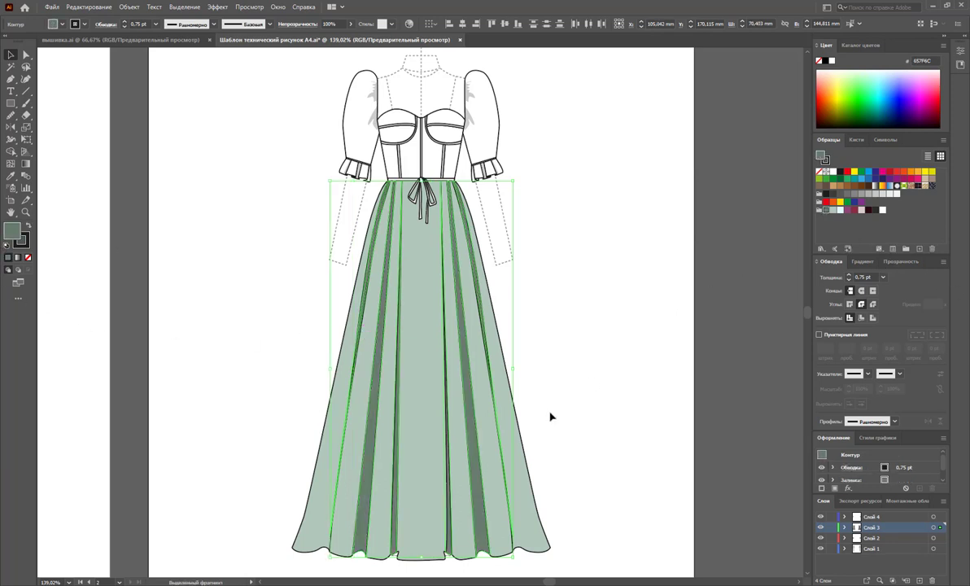
{"action": "left_click", "coordinate": [653, 378]}
{"action": "left_click_drag", "start_coordinate": [623, 348], "coordinate": [309, 420]}
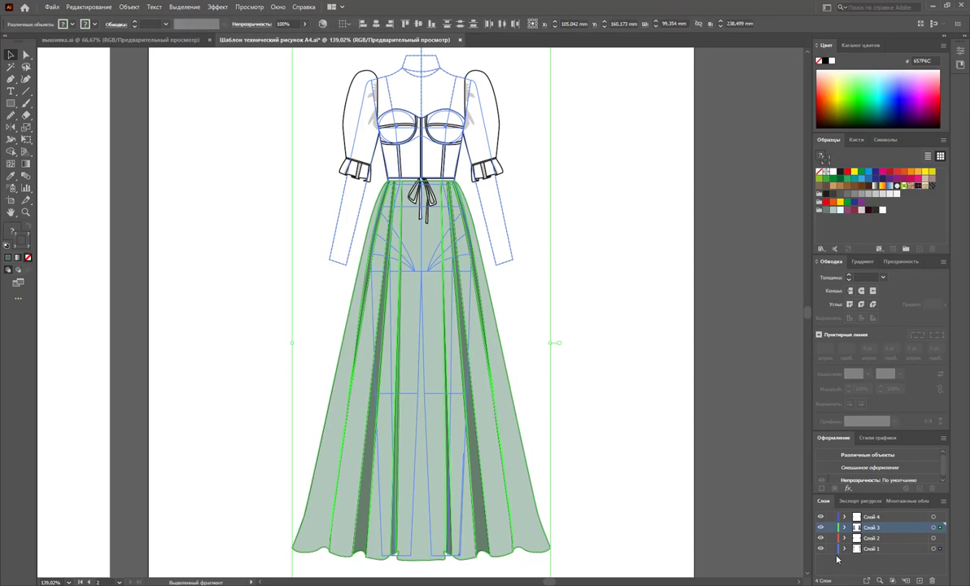
Lock Layer 1 and set the skirt's stroke to None.
{"action": "left_click", "coordinate": [830, 548]}
{"action": "left_click", "coordinate": [29, 258]}
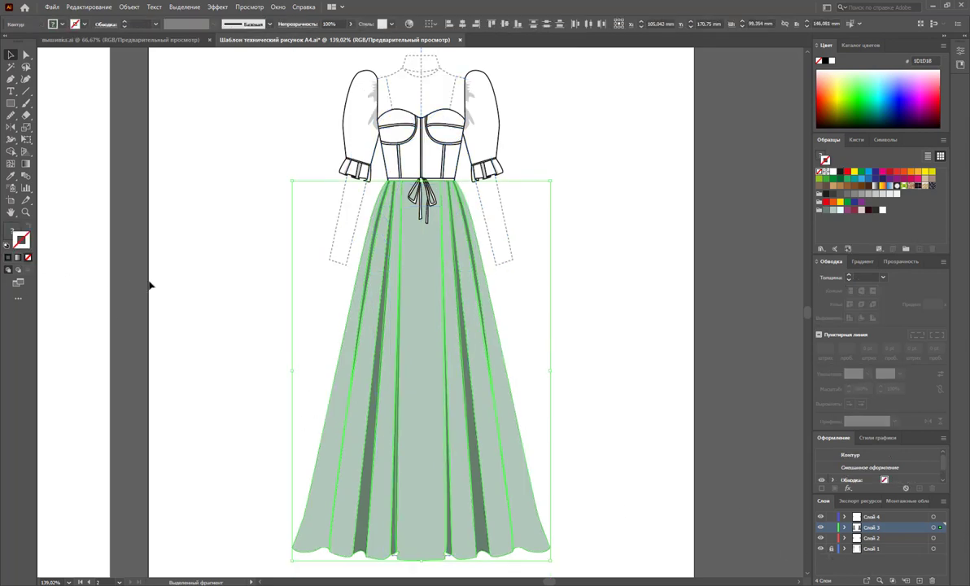
{"action": "left_click", "coordinate": [193, 322]}
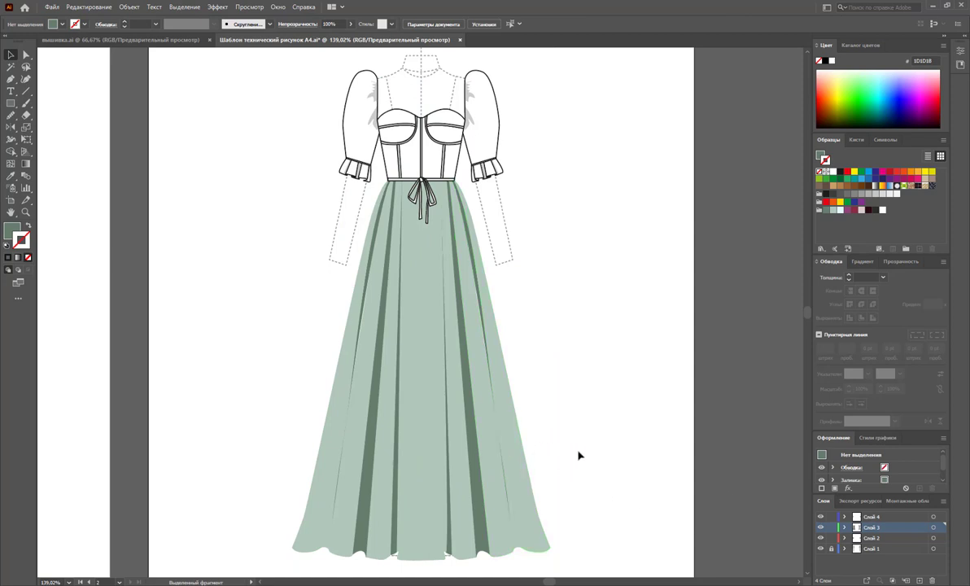
Draw a pleat highlight from waist to hem, filled E2FCFB with no stroke.
{"action": "left_click", "coordinate": [11, 79]}
{"action": "left_click", "coordinate": [414, 231]}
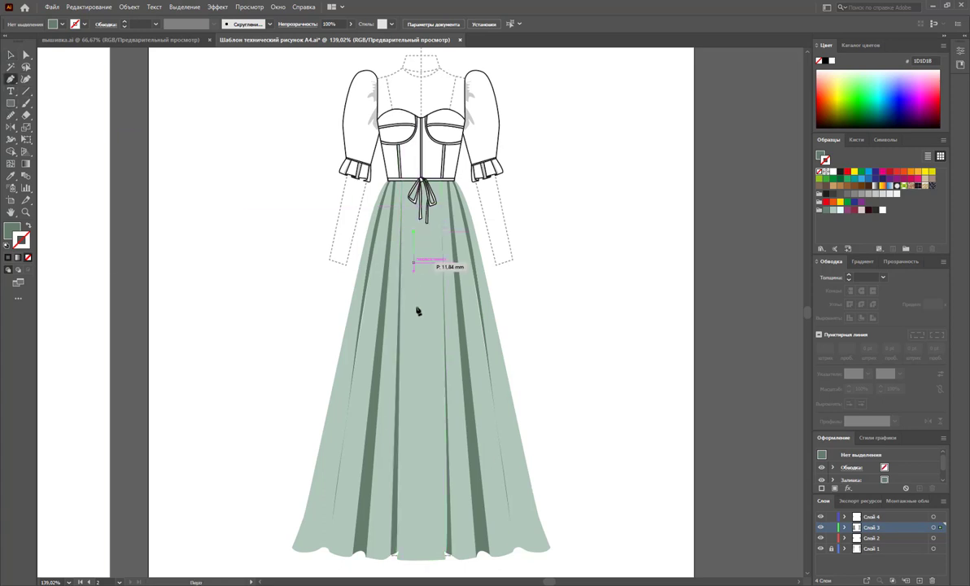
{"action": "left_click", "coordinate": [414, 426]}
{"action": "left_click_drag", "start_coordinate": [423, 552], "coordinate": [401, 554]}
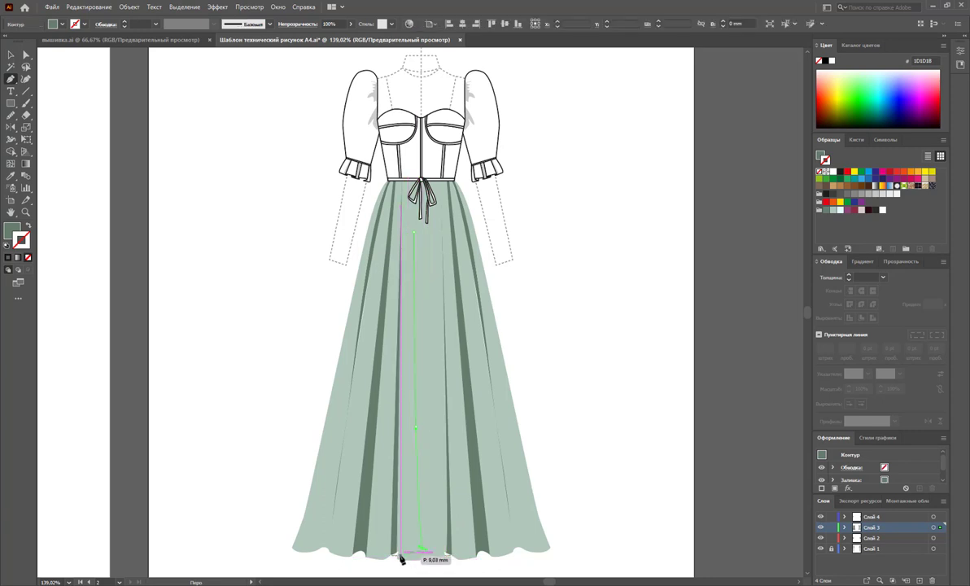
{"action": "left_click", "coordinate": [402, 210]}
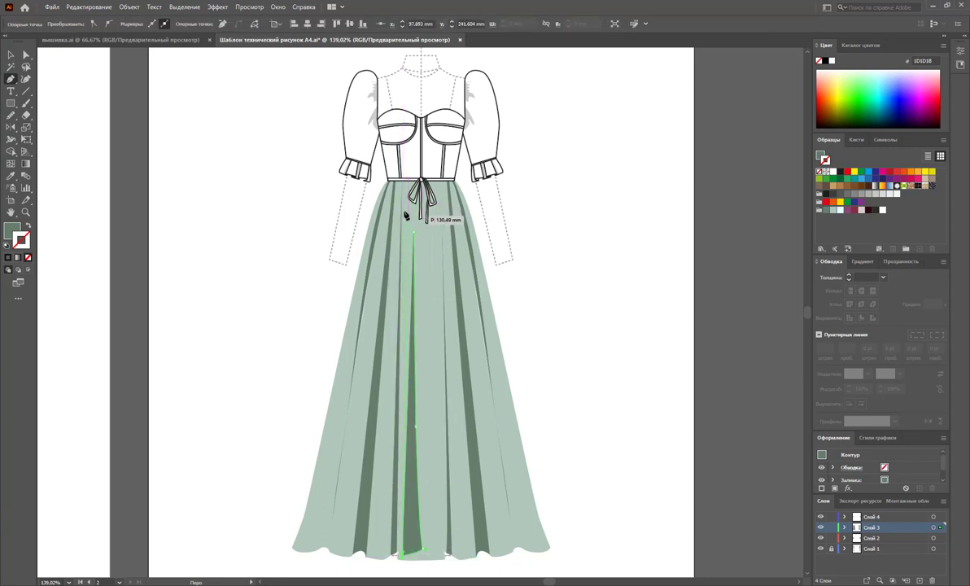
{"action": "left_click", "coordinate": [414, 233]}
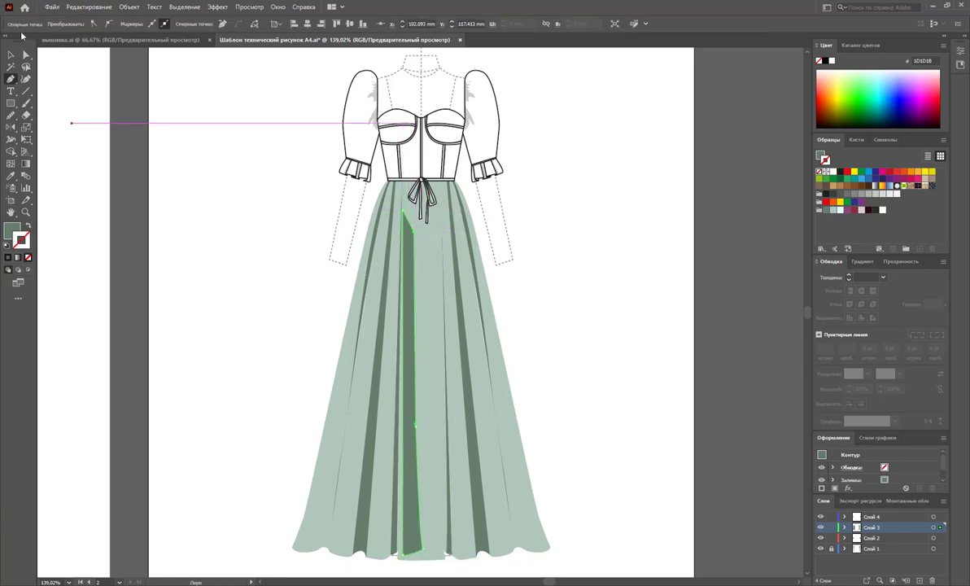
{"action": "key", "text": "v"}
{"action": "left_click", "coordinate": [841, 210]}
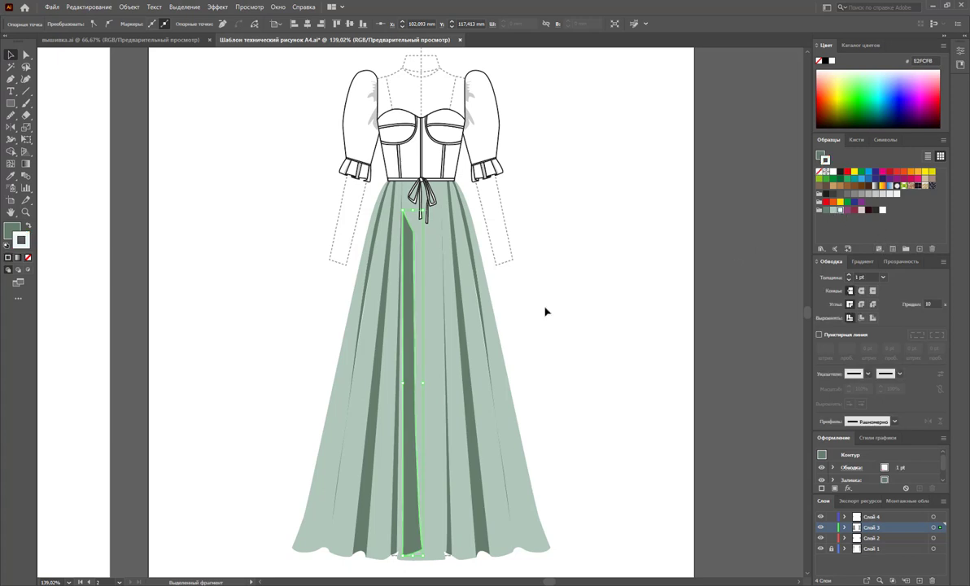
{"action": "left_click", "coordinate": [29, 227]}
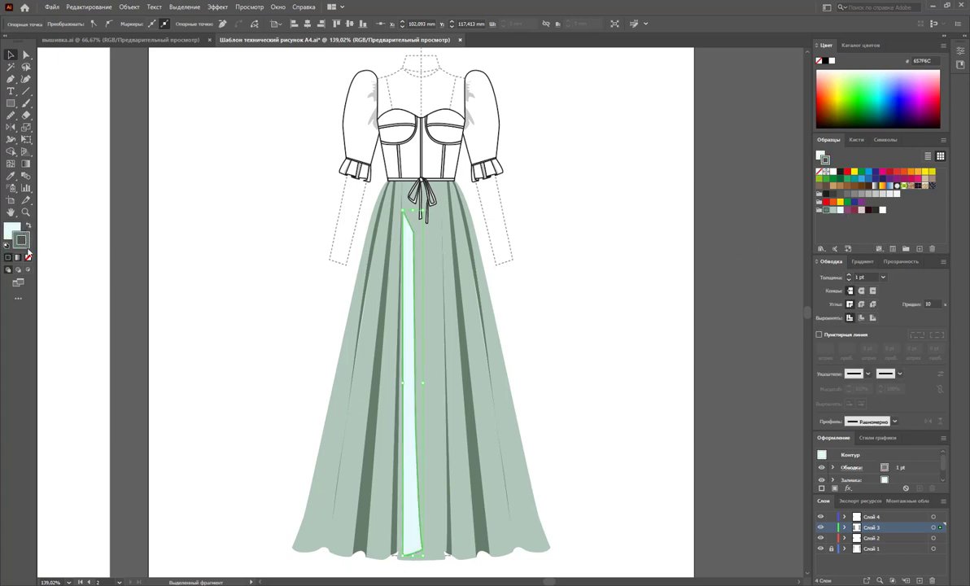
{"action": "left_click", "coordinate": [29, 256]}
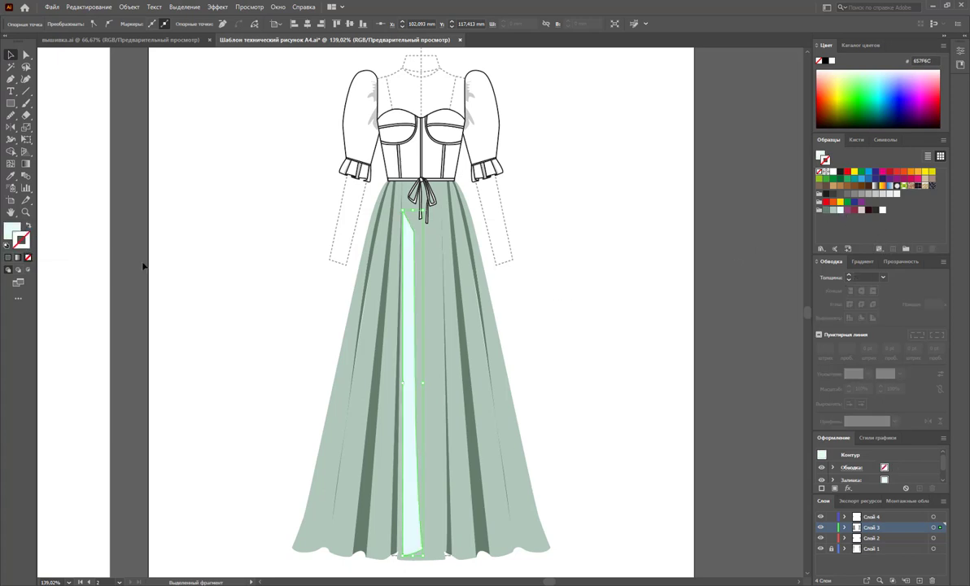
{"action": "left_click", "coordinate": [143, 265]}
Draw thin highlight strips down the right fold and right pleat to the hem.
{"action": "left_click", "coordinate": [10, 77]}
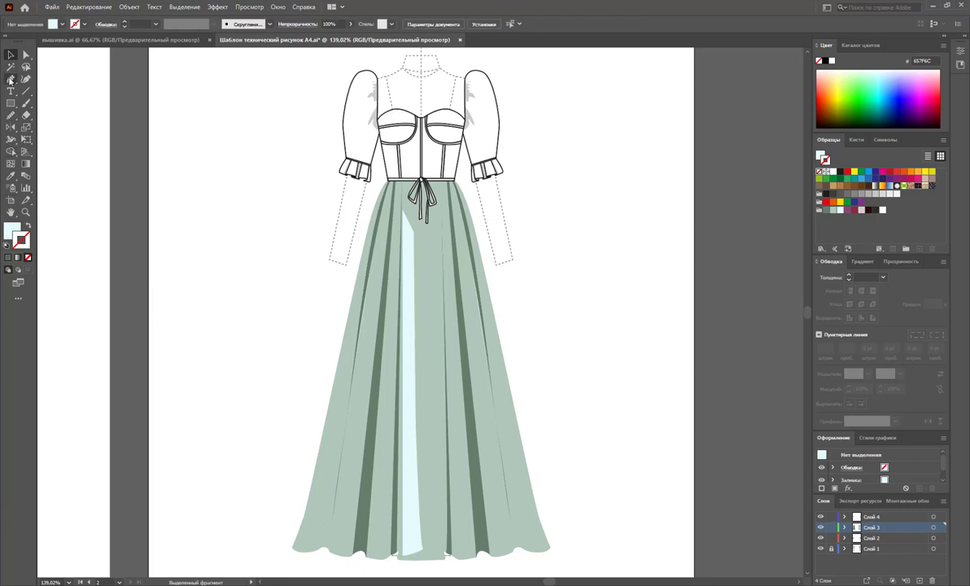
{"action": "left_click", "coordinate": [454, 326]}
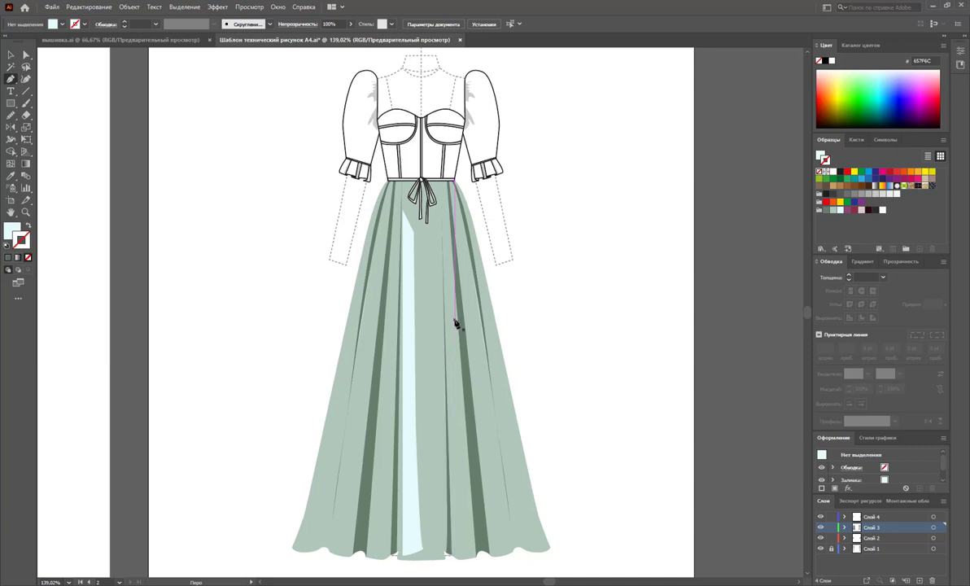
{"action": "left_click", "coordinate": [470, 557]}
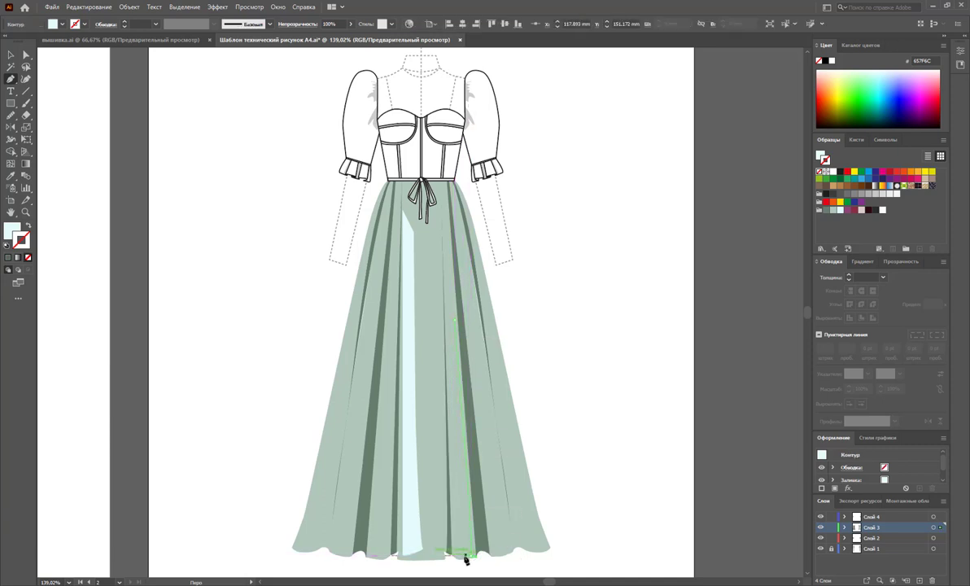
{"action": "left_click", "coordinate": [455, 558]}
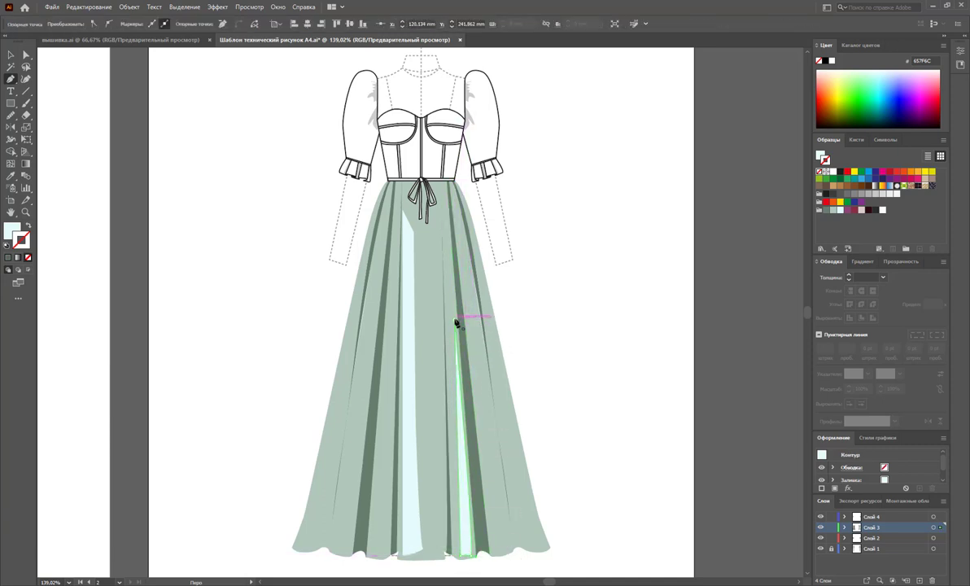
{"action": "left_click", "coordinate": [456, 323]}
{"action": "left_click", "coordinate": [471, 303]}
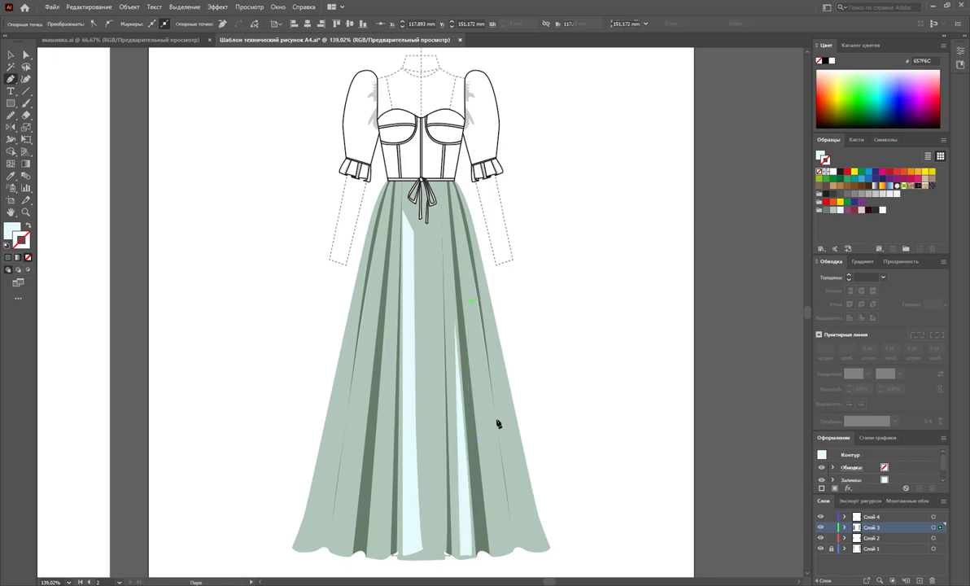
{"action": "left_click", "coordinate": [505, 543]}
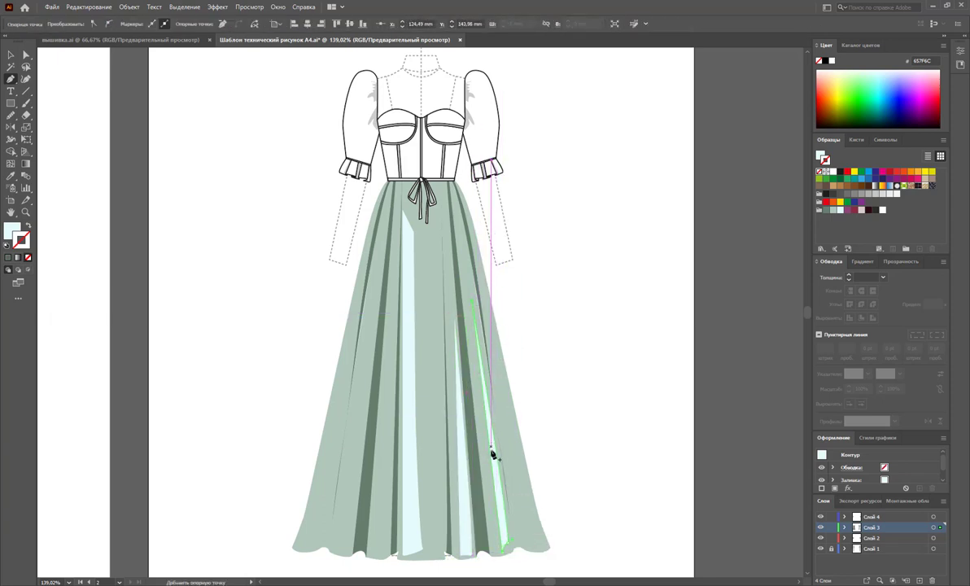
{"action": "left_click", "coordinate": [538, 541]}
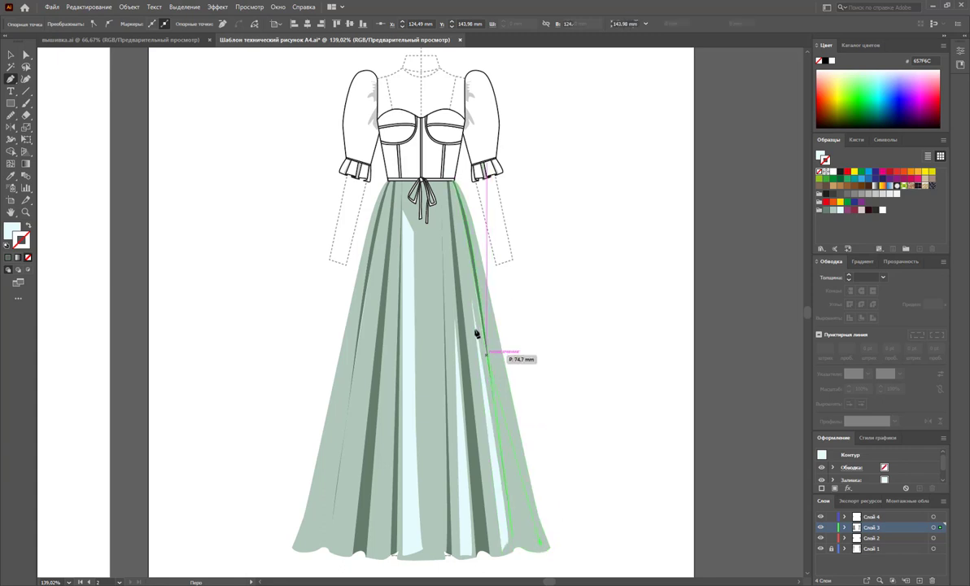
{"action": "left_click", "coordinate": [498, 366]}
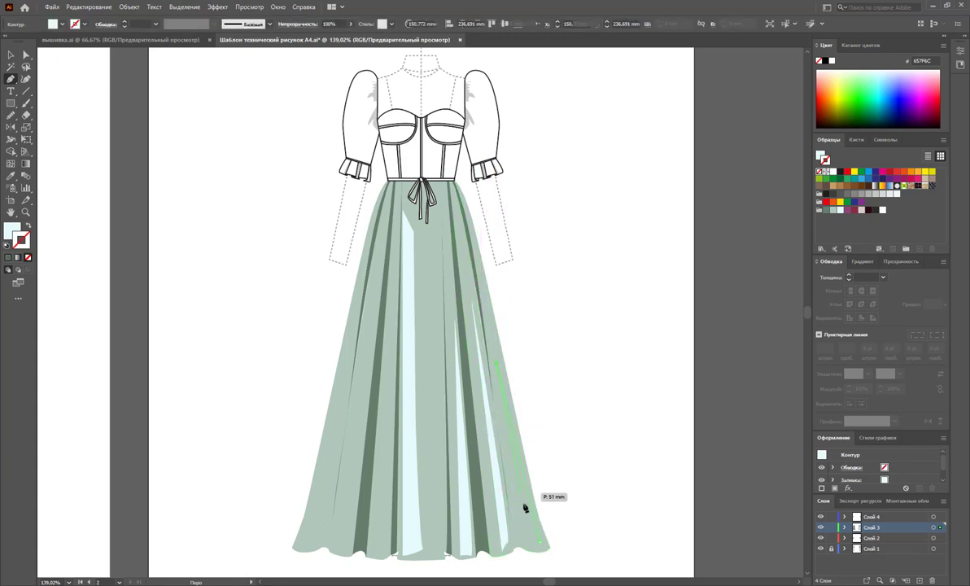
{"action": "left_click", "coordinate": [553, 544]}
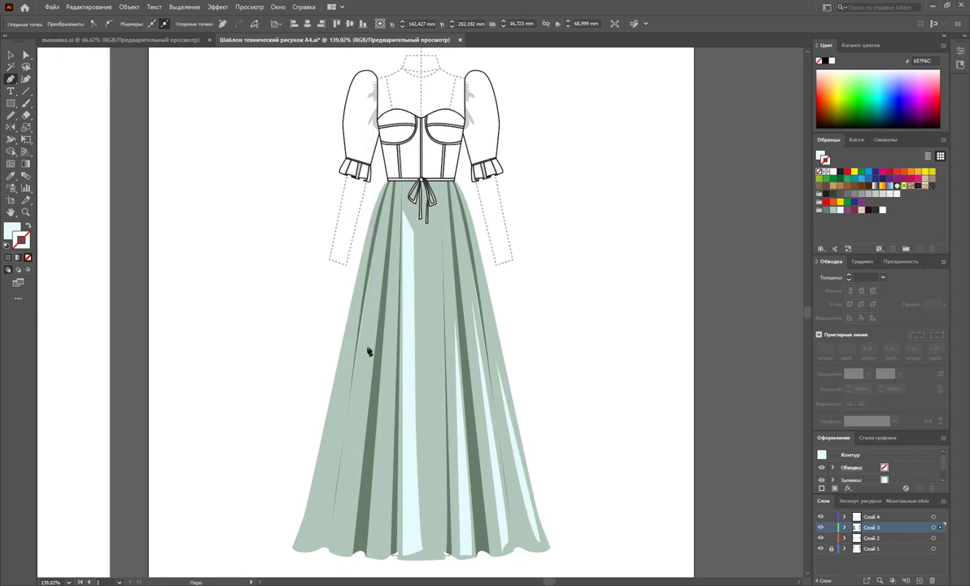
Add a left-hem highlight and a middle highlight, then begin selecting the highlights.
{"action": "left_click", "coordinate": [347, 535]}
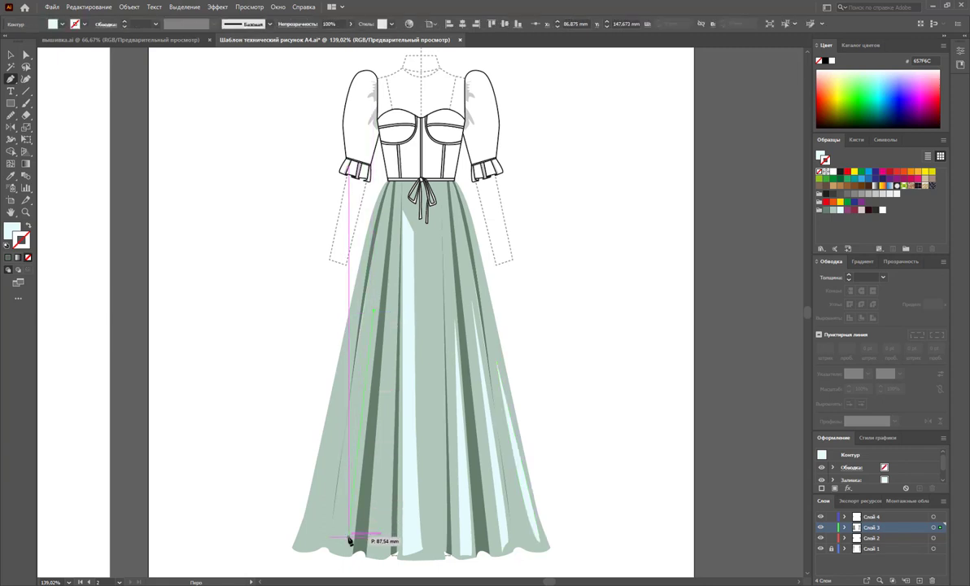
{"action": "left_click", "coordinate": [375, 310]}
{"action": "left_click", "coordinate": [347, 525]}
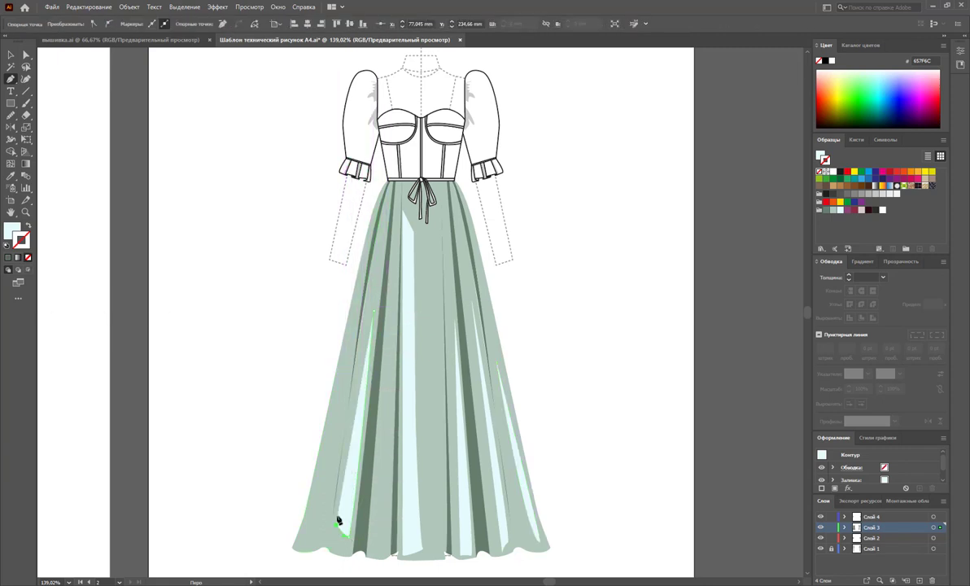
{"action": "left_click", "coordinate": [375, 312], "text": "ctrl"}
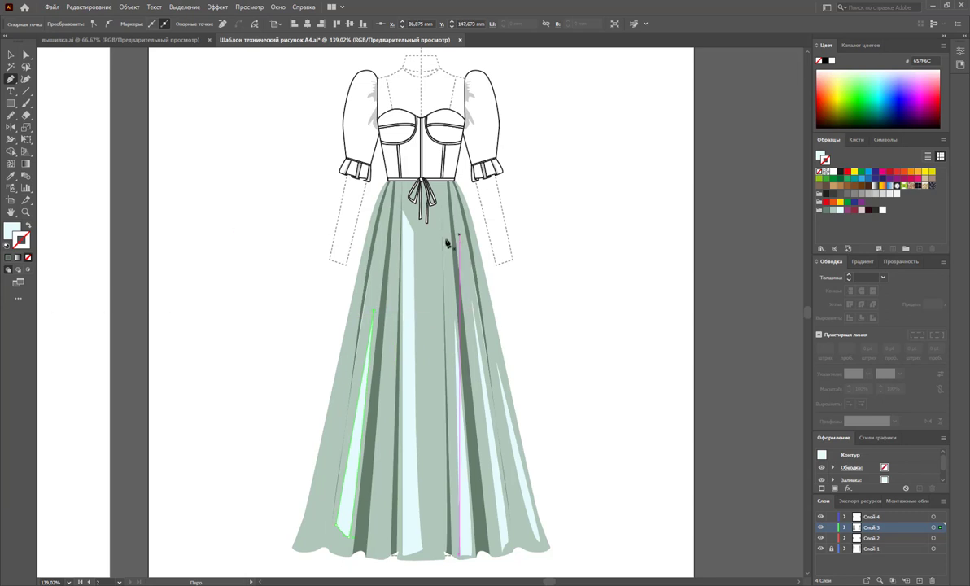
{"action": "key", "text": "ctrl+shift+a"}
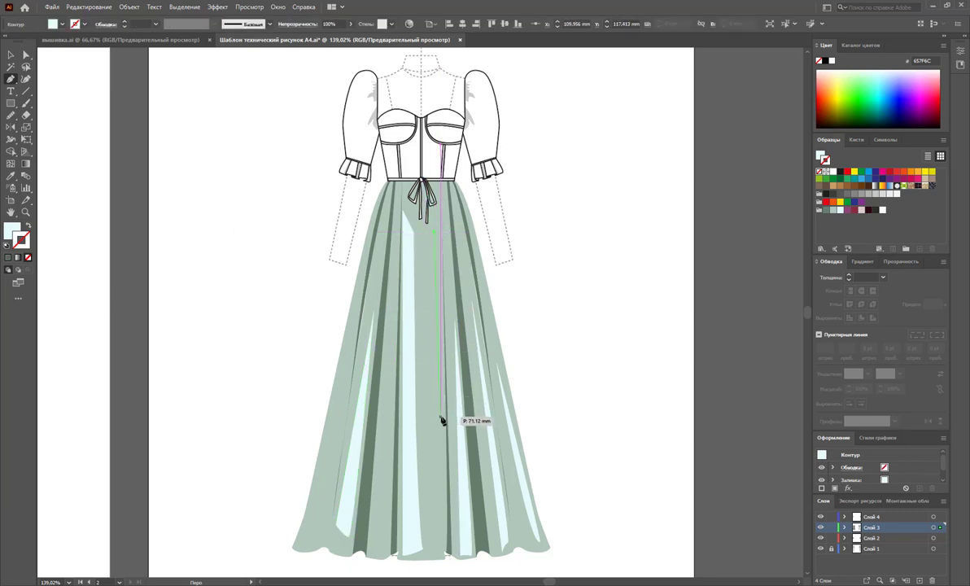
{"action": "left_click", "coordinate": [440, 416]}
{"action": "left_click", "coordinate": [426, 233]}
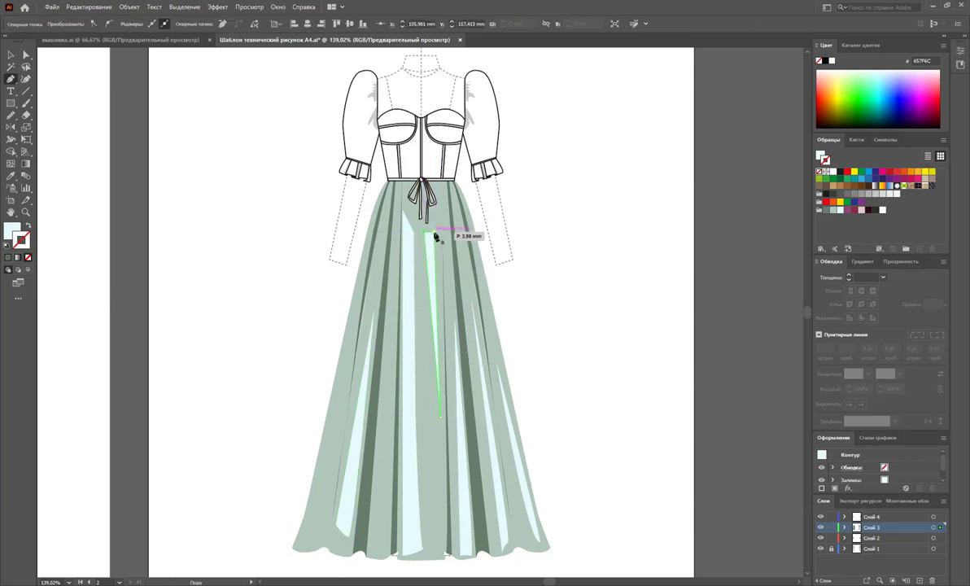
{"action": "left_click", "coordinate": [10, 56]}
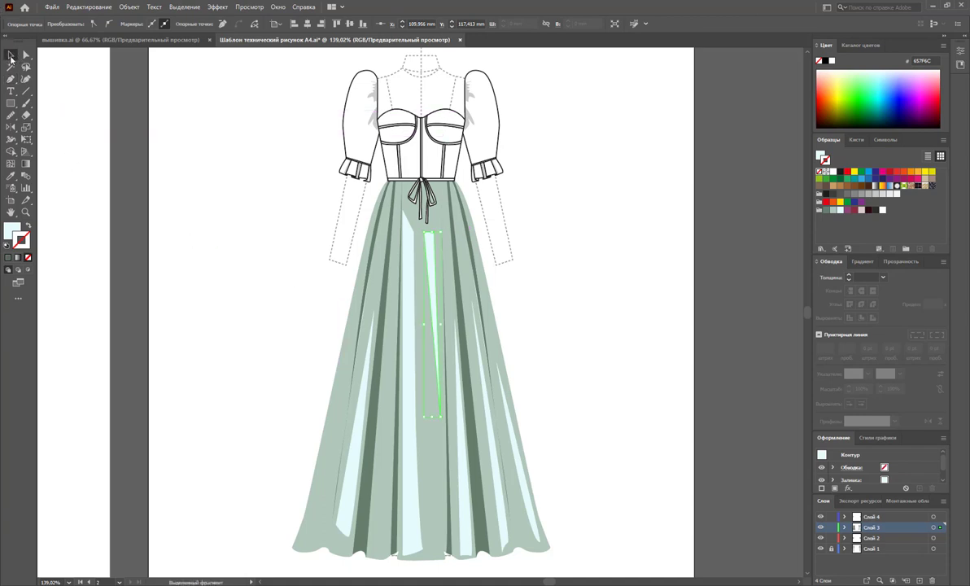
{"action": "left_click", "coordinate": [409, 264], "text": "shift"}
Select all the pale pleat highlight shapes, including the far left and right ones.
{"action": "left_click", "coordinate": [466, 394], "text": "shift"}
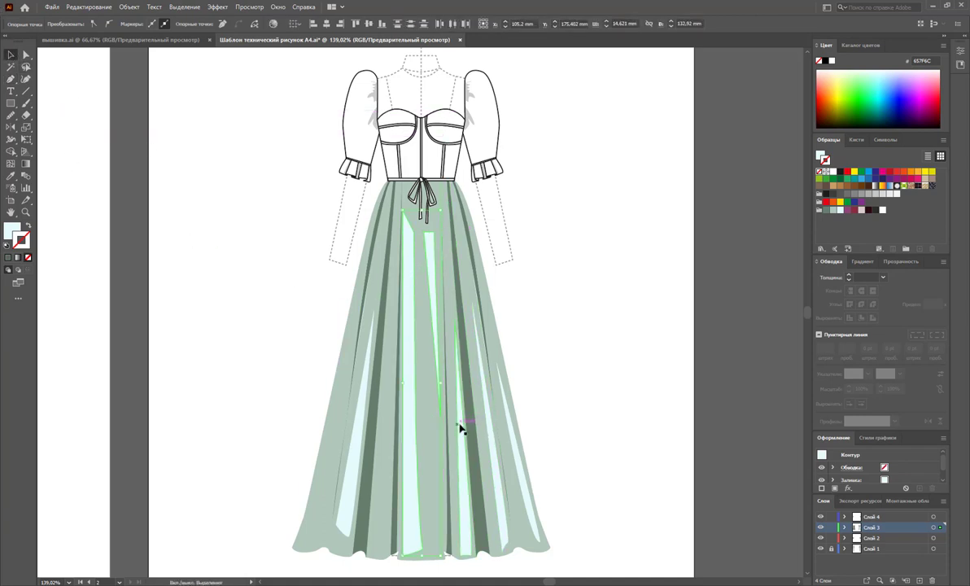
{"action": "left_click", "coordinate": [504, 443], "text": "shift"}
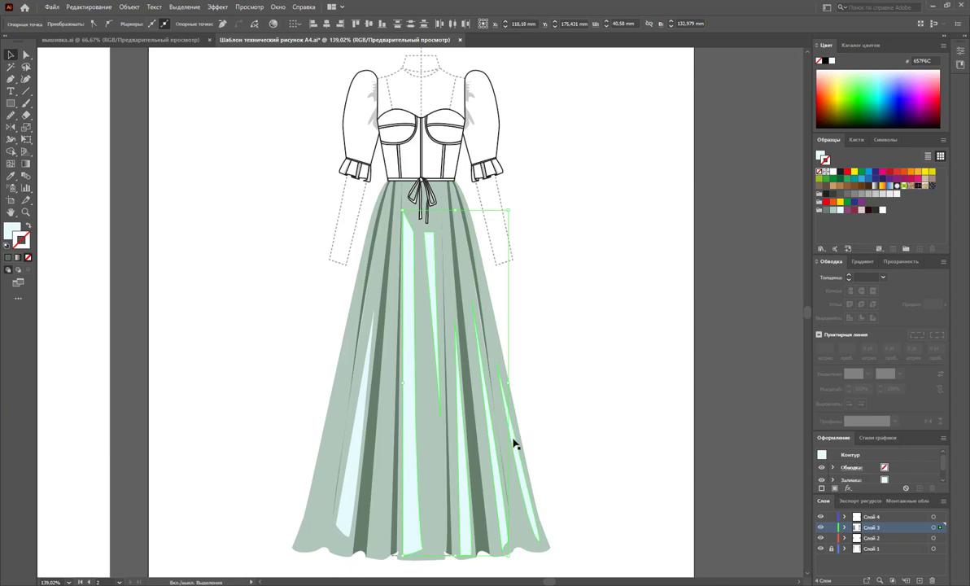
{"action": "left_click", "coordinate": [513, 445], "text": "shift"}
{"action": "left_click", "coordinate": [360, 431], "text": "shift"}
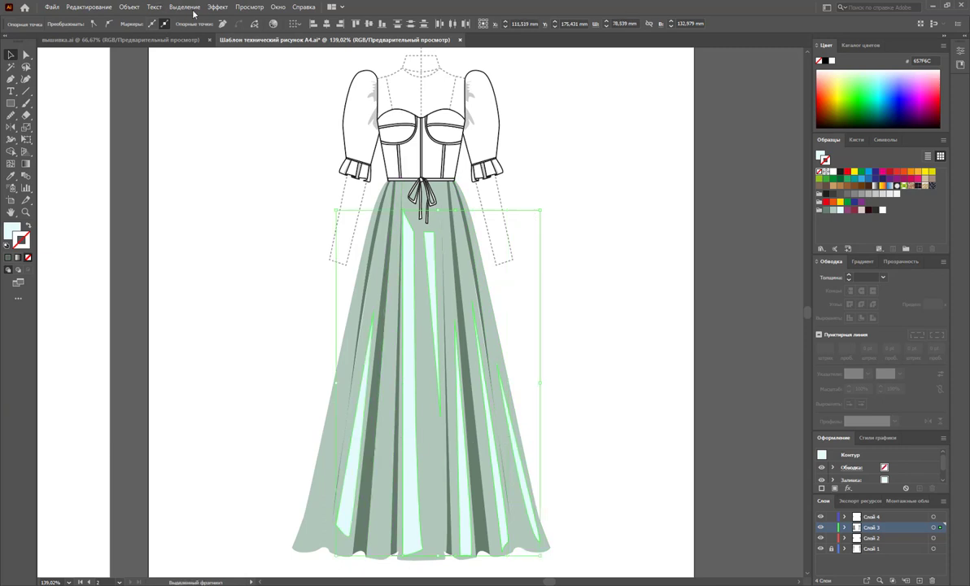
Apply a Gaussian Blur of about 25.9 px to the highlights, cancelling Smart Blur first.
{"action": "left_click", "coordinate": [218, 7]}
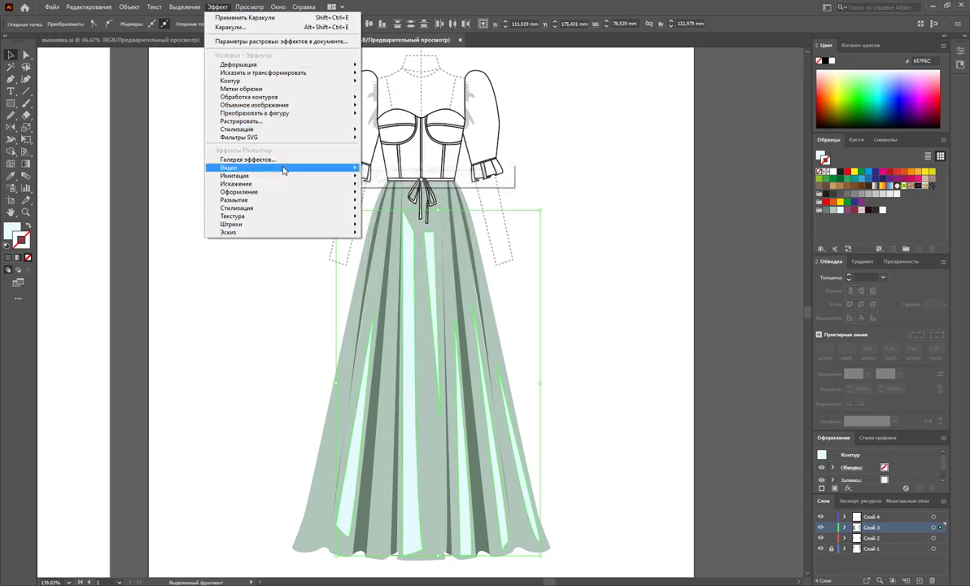
{"action": "mouse_move", "coordinate": [268, 200]}
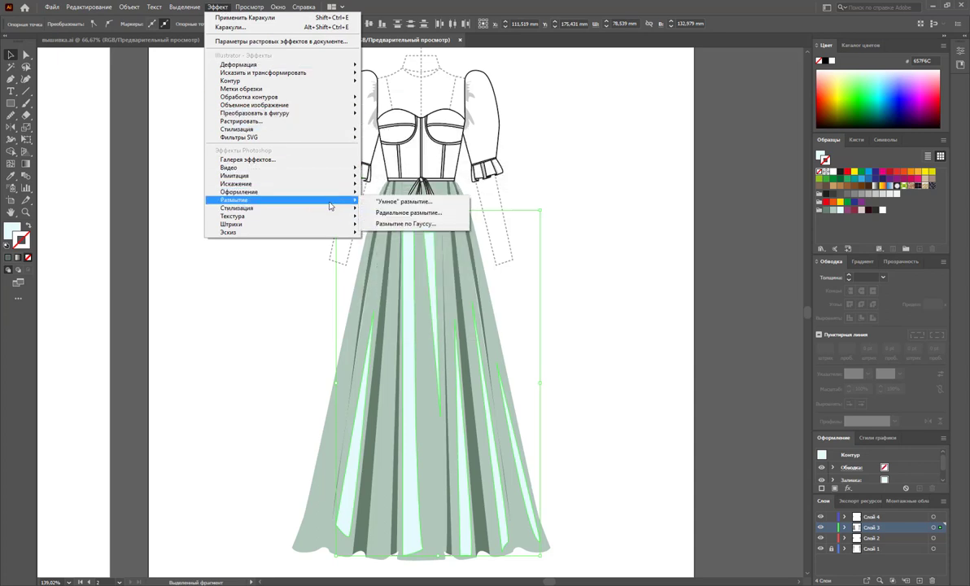
{"action": "left_click", "coordinate": [403, 202]}
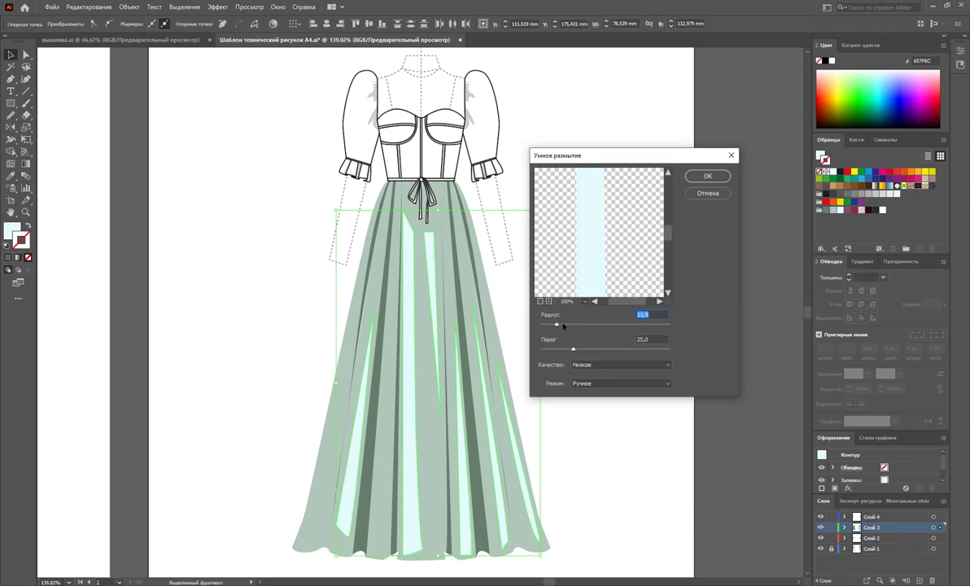
{"action": "left_click", "coordinate": [700, 194]}
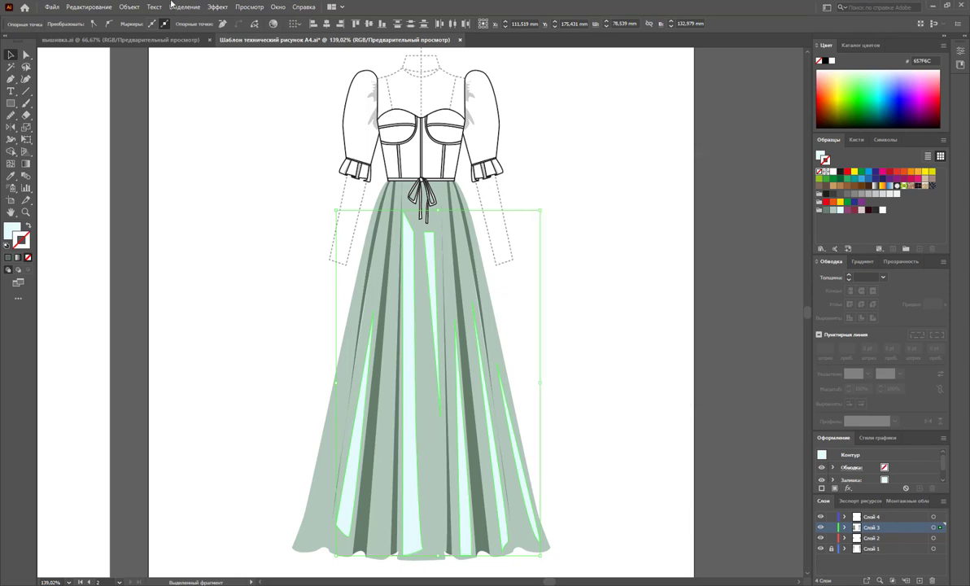
{"action": "left_click", "coordinate": [217, 6]}
{"action": "mouse_move", "coordinate": [244, 199]}
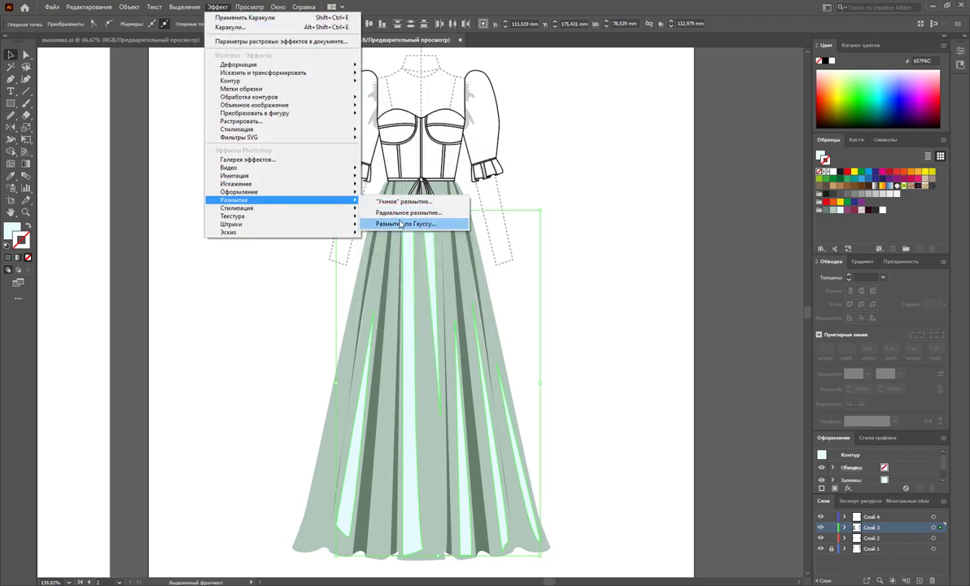
{"action": "left_click", "coordinate": [402, 223]}
{"action": "left_click_drag", "start_coordinate": [312, 222], "coordinate": [602, 151]}
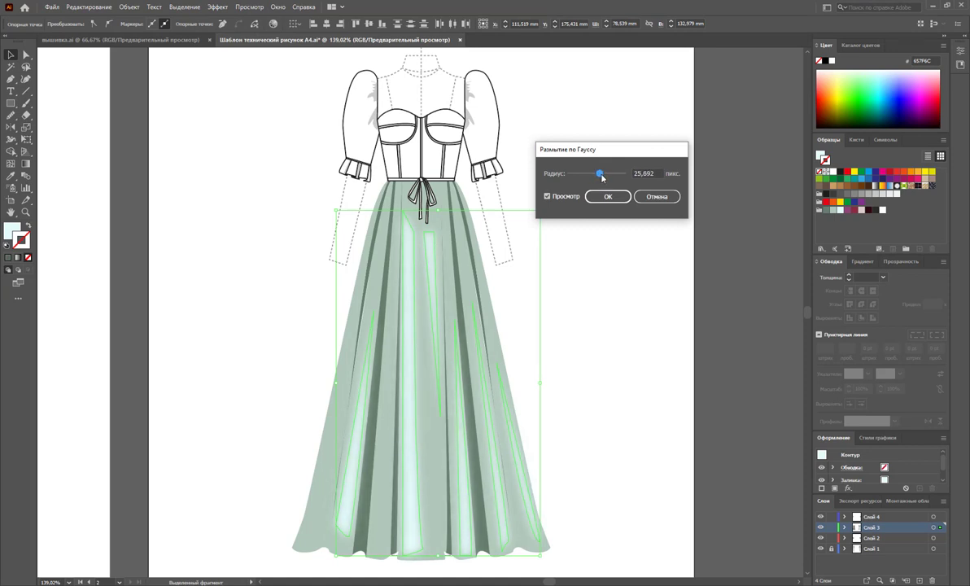
{"action": "left_click", "coordinate": [608, 196]}
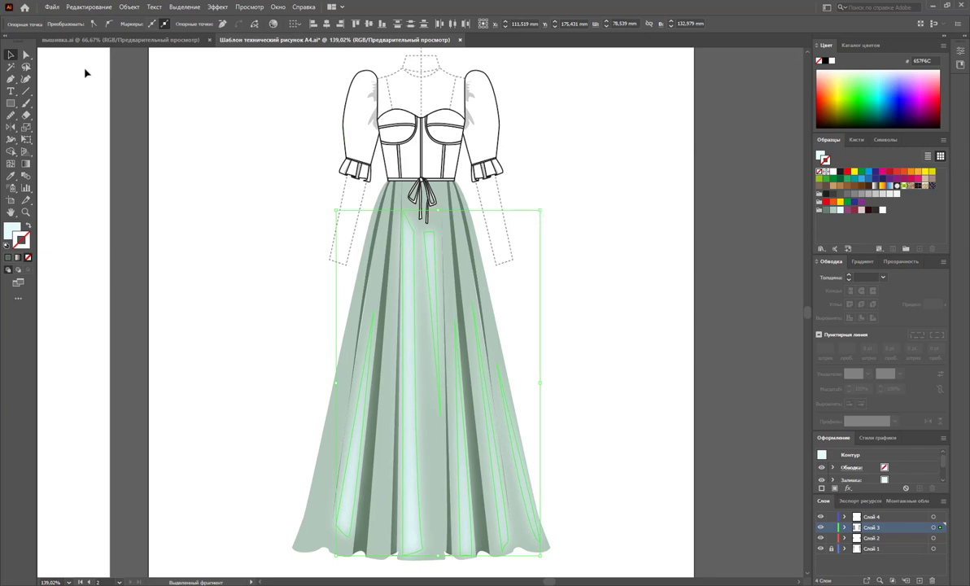
Marquee-select the whole skirt and Alt-drag a copy to the right of the gown.
{"action": "left_click", "coordinate": [268, 172]}
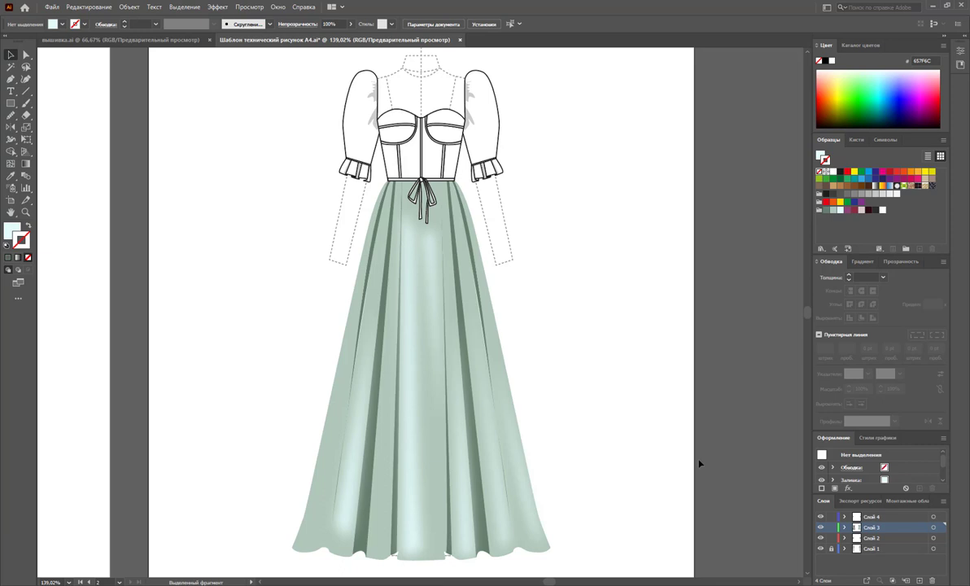
{"action": "left_click_drag", "start_coordinate": [513, 348], "coordinate": [225, 401]}
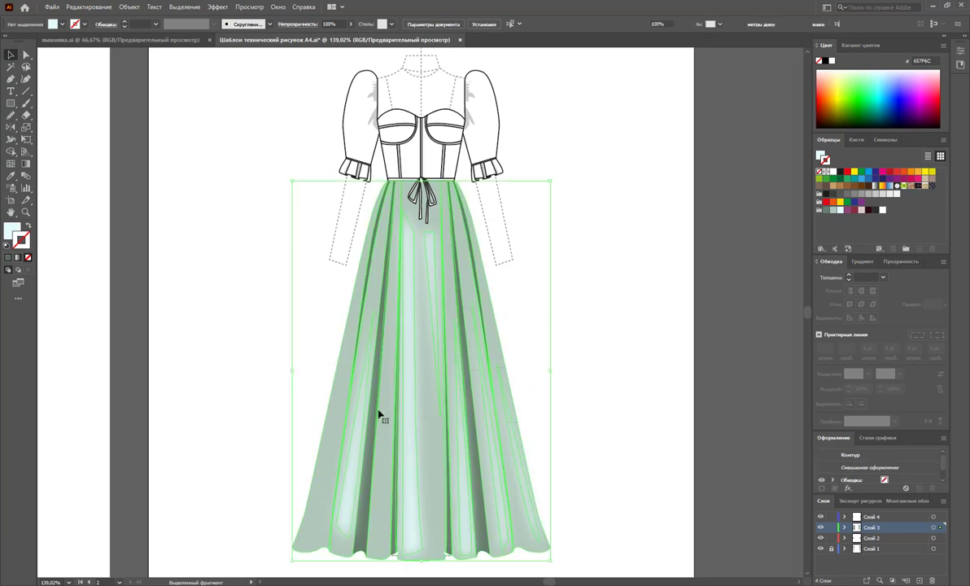
{"action": "left_click_drag", "start_coordinate": [340, 408], "coordinate": [625, 406]}
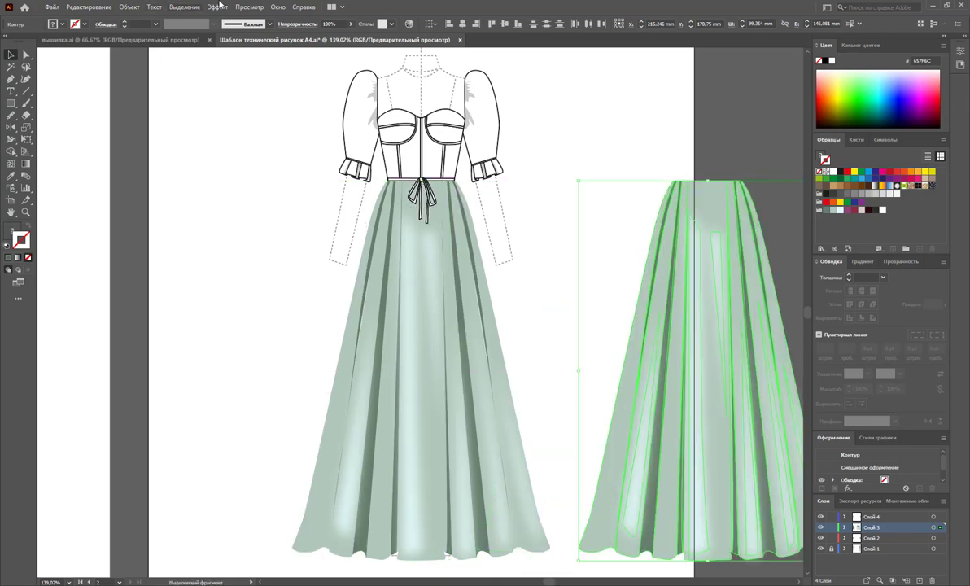
{"action": "scroll", "coordinate": [799, 582], "scroll_direction": "right", "scroll_amount": 5}
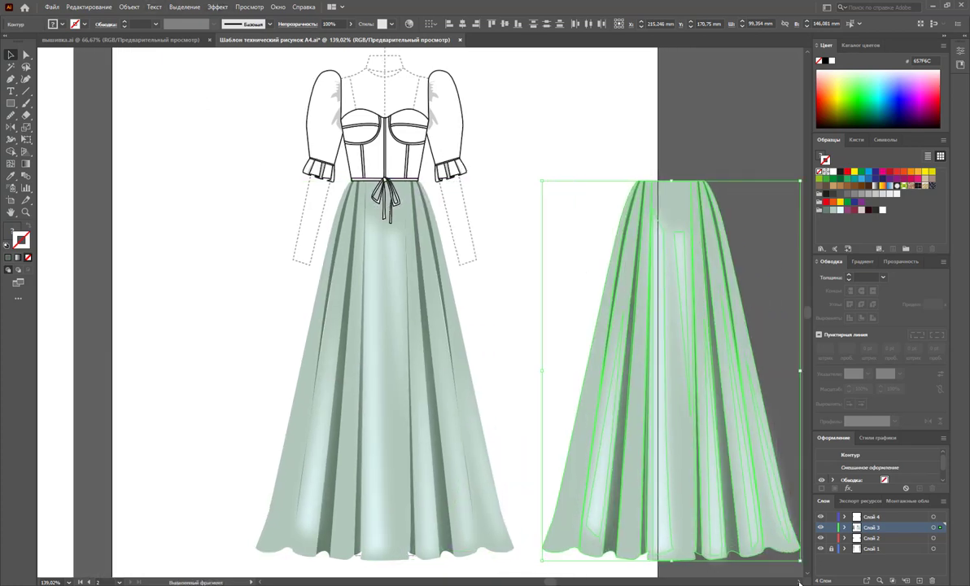
{"action": "left_click", "coordinate": [277, 7]}
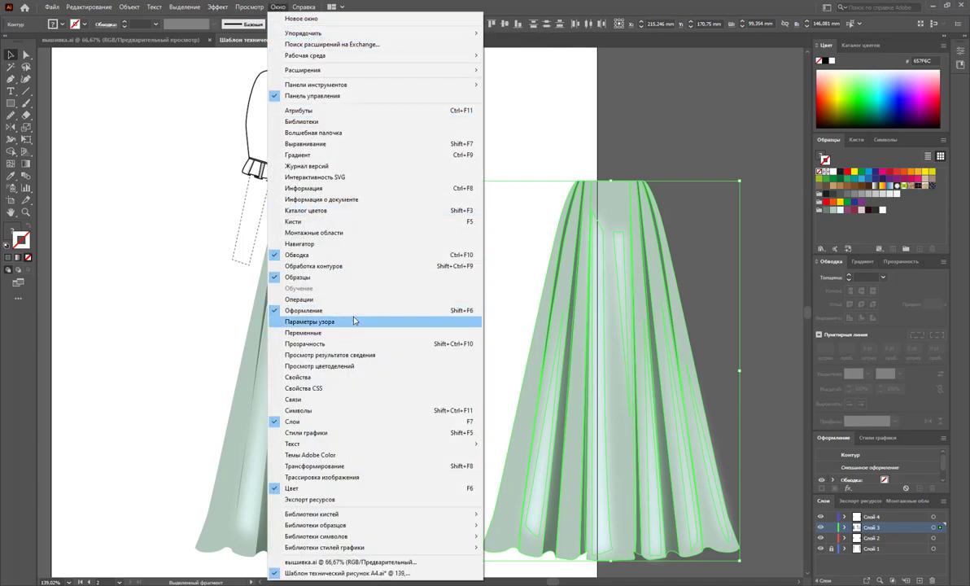
Open Pathfinder, undo a blurred Unite, and delete a thin highlight from the copy.
{"action": "left_click", "coordinate": [313, 266]}
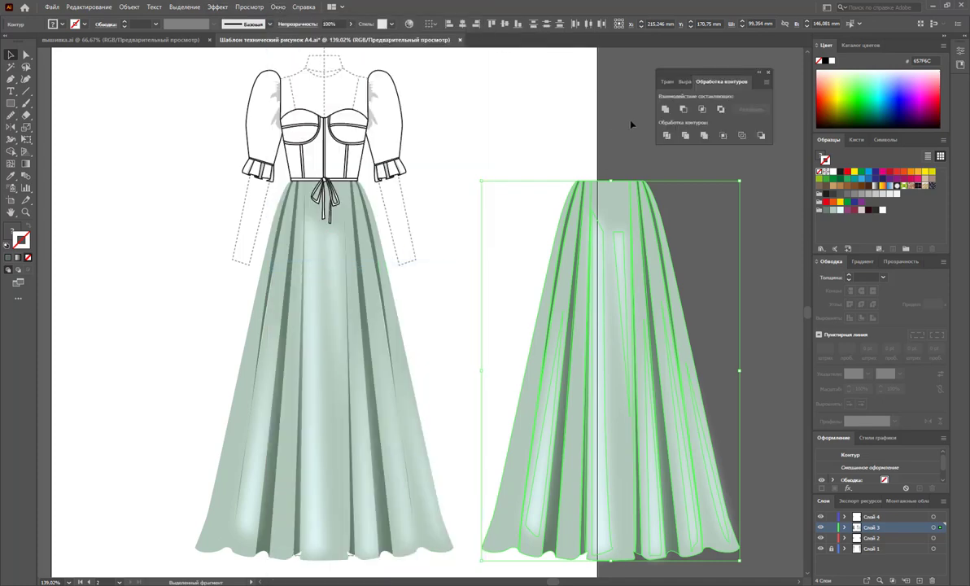
{"action": "left_click", "coordinate": [664, 110]}
{"action": "left_click", "coordinate": [707, 276]}
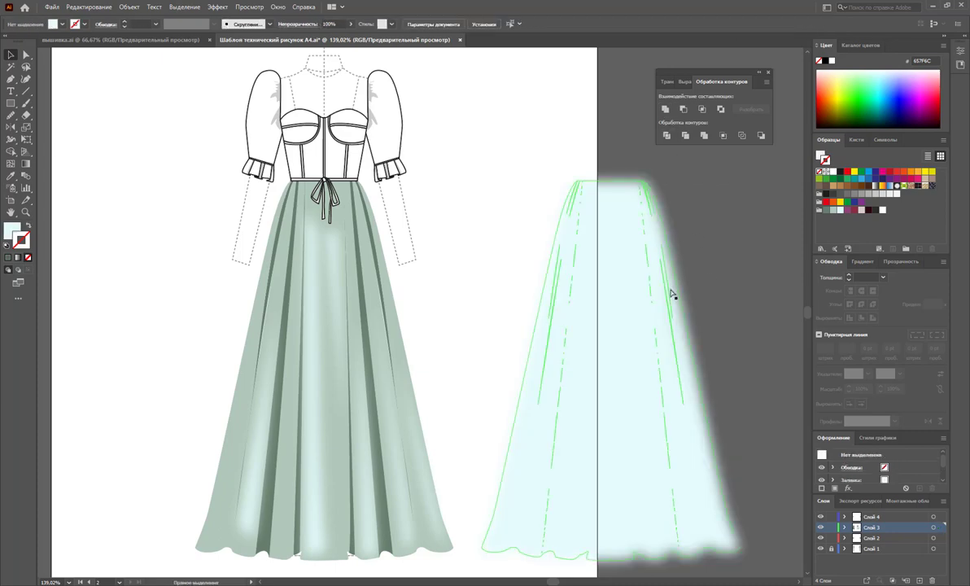
{"action": "key", "text": "ctrl+z"}
{"action": "key", "text": "ctrl+z"}
{"action": "left_click", "coordinate": [698, 273]}
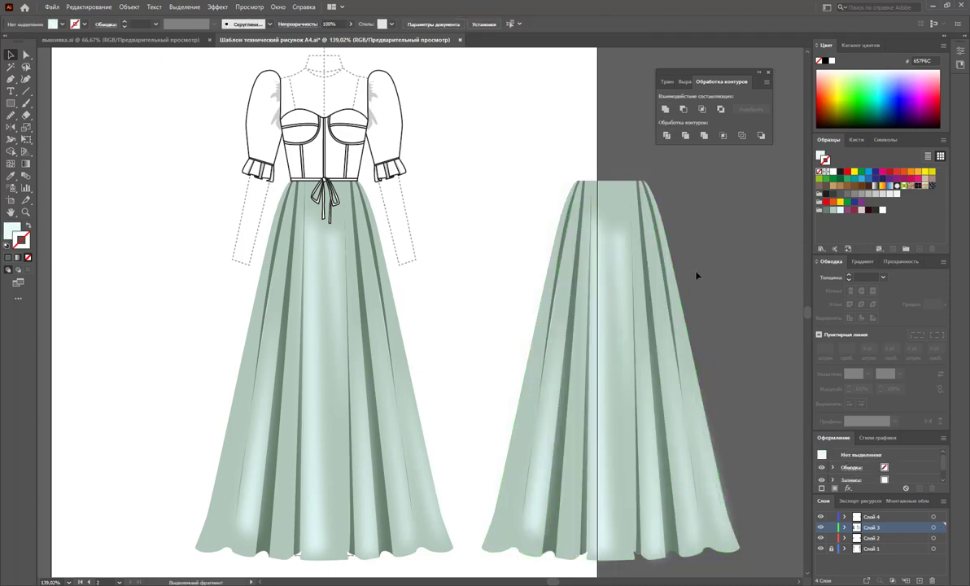
{"action": "left_click", "coordinate": [616, 275]}
{"action": "key", "text": "Delete"}
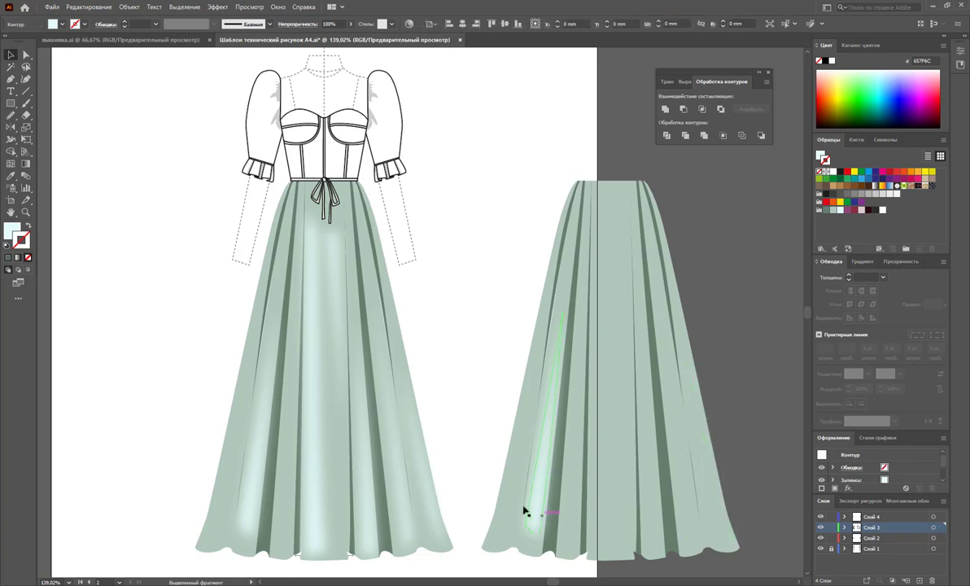
Unite the skirt copy into one shape with no fill and a black stroke.
{"action": "left_click_drag", "start_coordinate": [718, 218], "coordinate": [510, 428]}
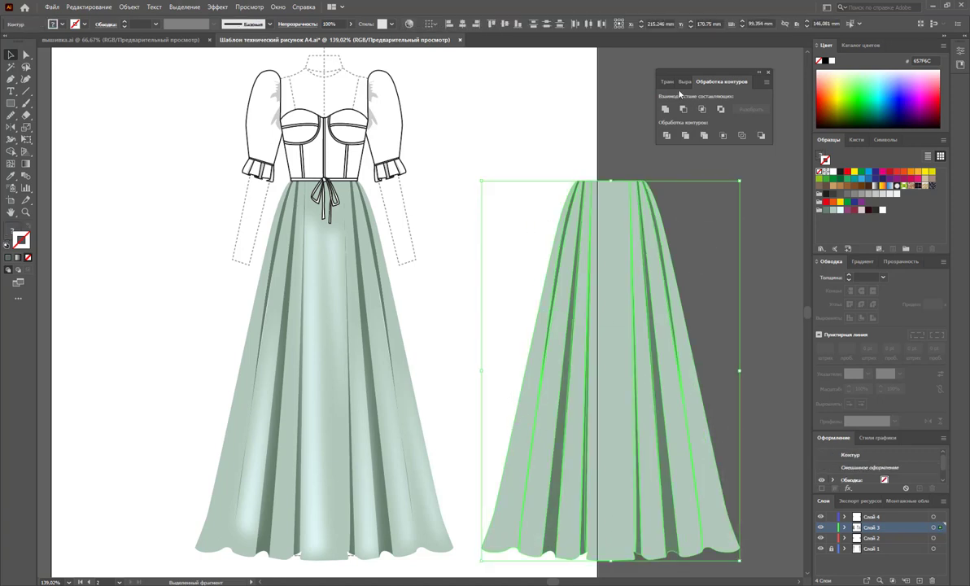
{"action": "left_click", "coordinate": [663, 109]}
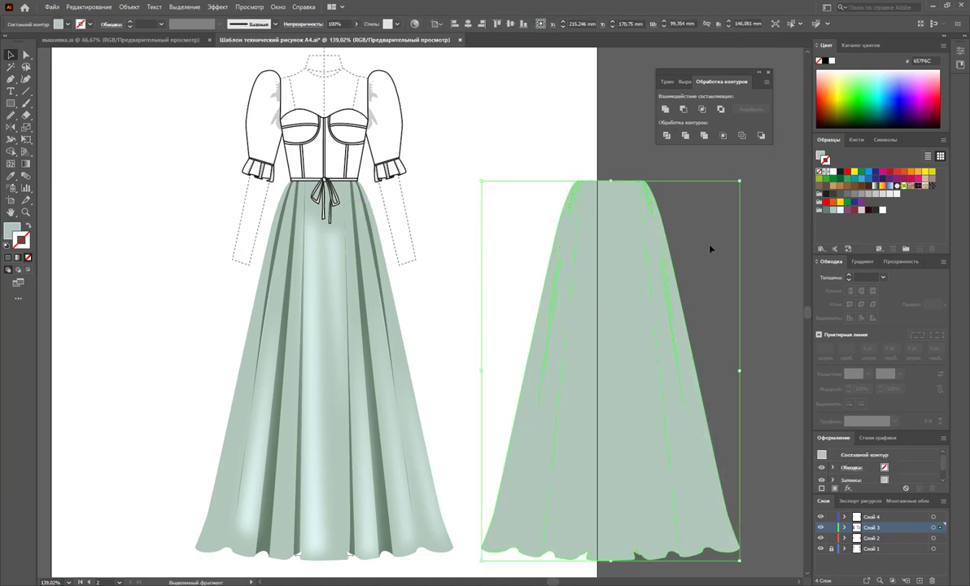
{"action": "left_click", "coordinate": [743, 244]}
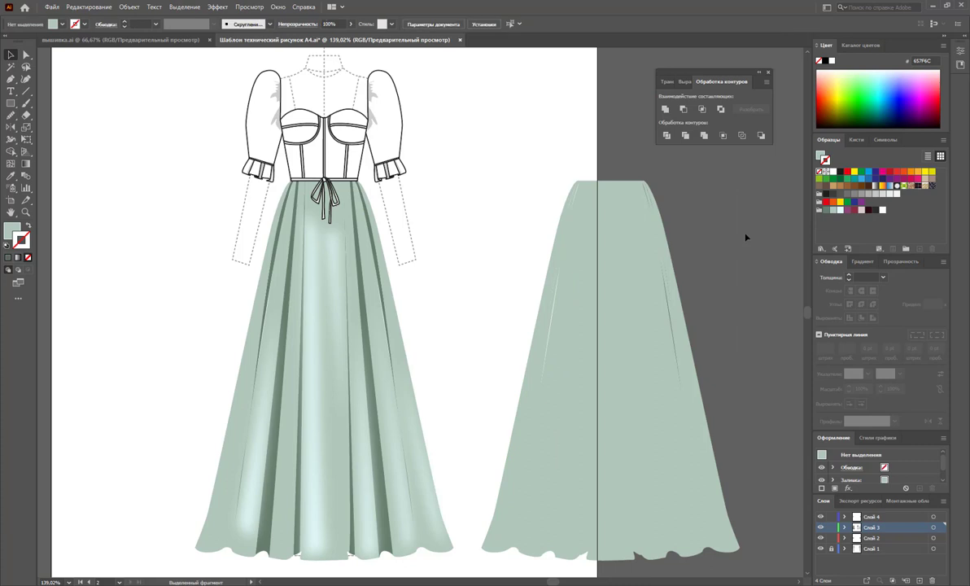
{"action": "left_click", "coordinate": [635, 347]}
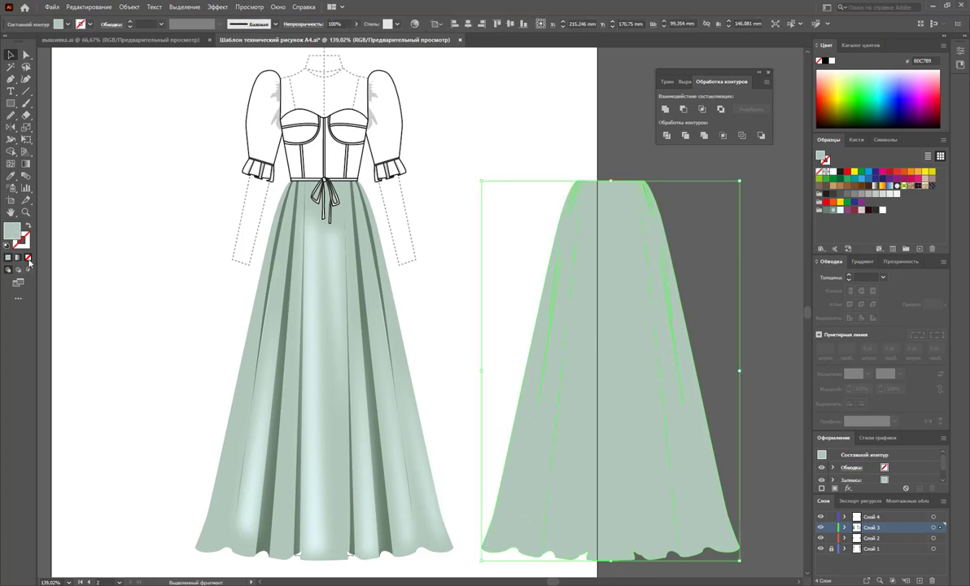
{"action": "key", "text": "slash"}
{"action": "left_click", "coordinate": [836, 172]}
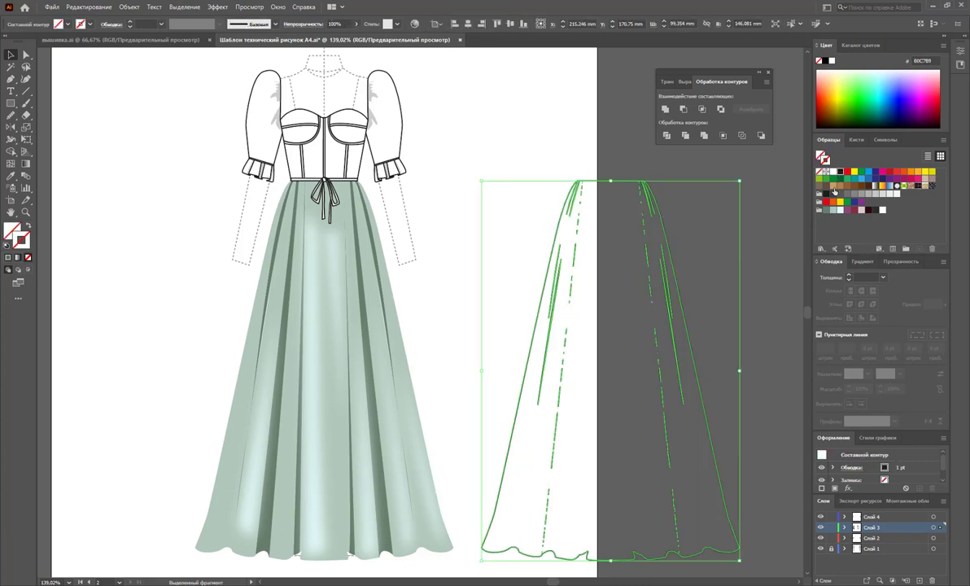
{"action": "left_click", "coordinate": [512, 234]}
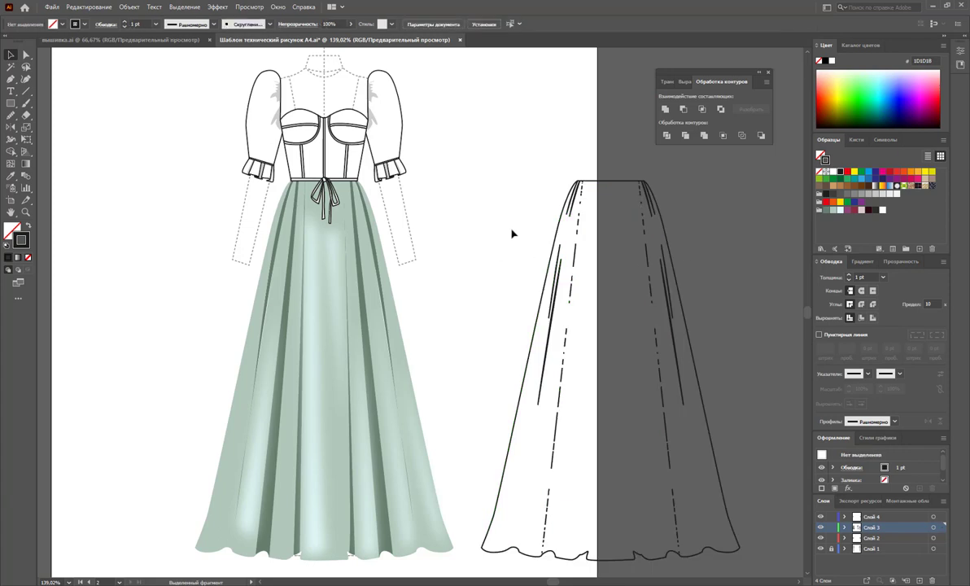
Delete stray dashed line fragments on the outline skirt using Lasso and Direct Selection.
{"action": "left_click", "coordinate": [26, 66]}
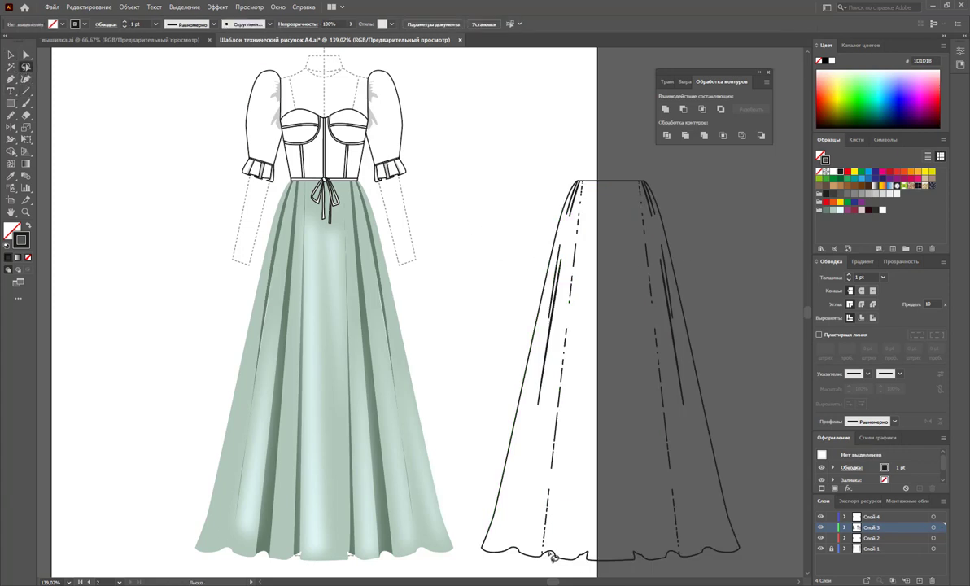
{"action": "left_click_drag", "start_coordinate": [534, 547], "coordinate": [612, 532]}
{"action": "left_click_drag", "start_coordinate": [674, 549], "coordinate": [680, 437]}
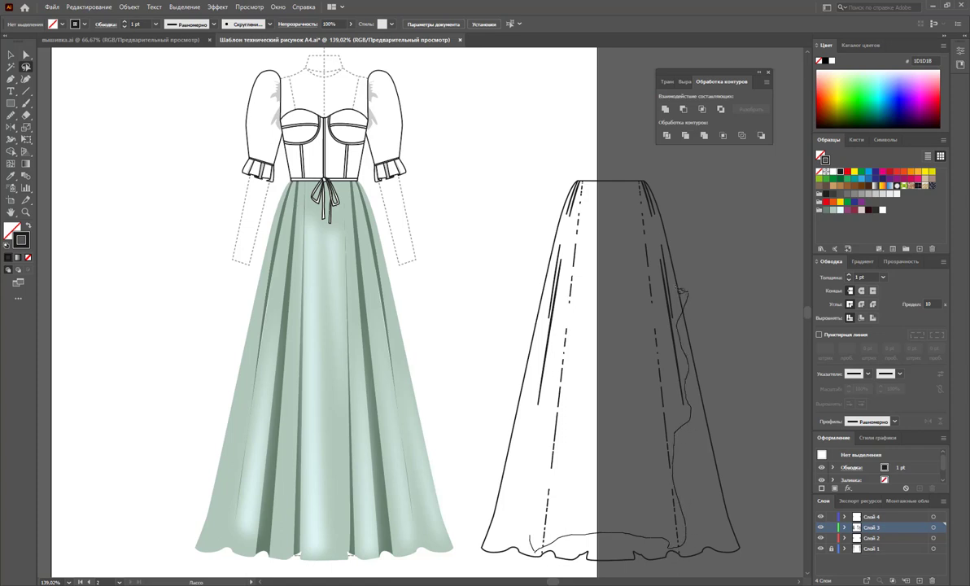
{"action": "left_click_drag", "start_coordinate": [680, 291], "coordinate": [698, 330]}
{"action": "left_click", "coordinate": [682, 327]}
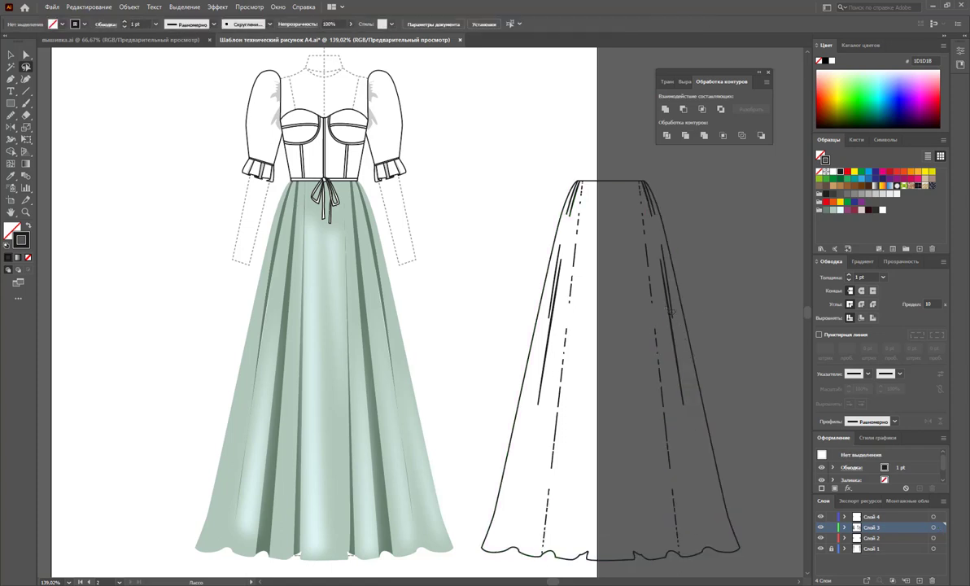
{"action": "left_click", "coordinate": [26, 54]}
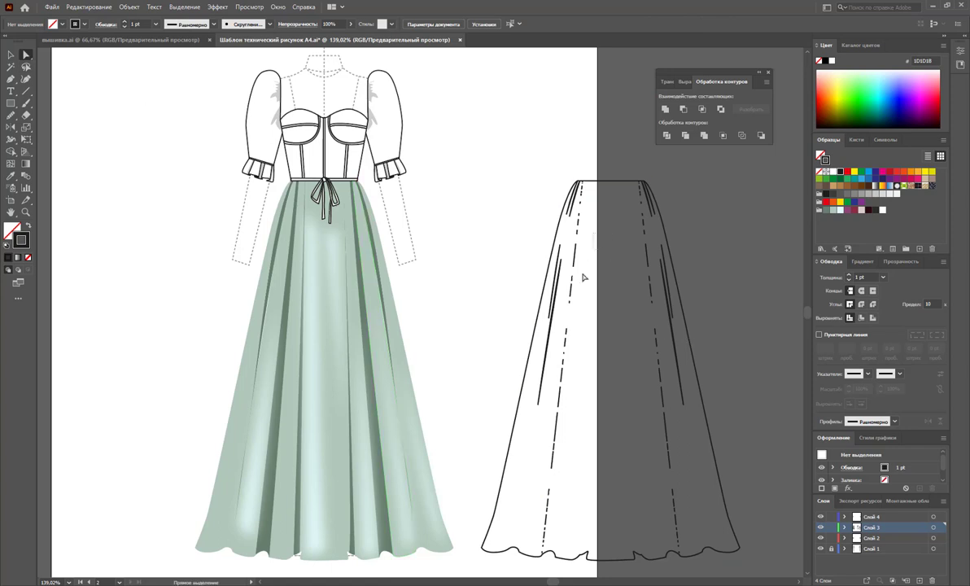
{"action": "left_click", "coordinate": [565, 363]}
{"action": "key", "text": "Delete"}
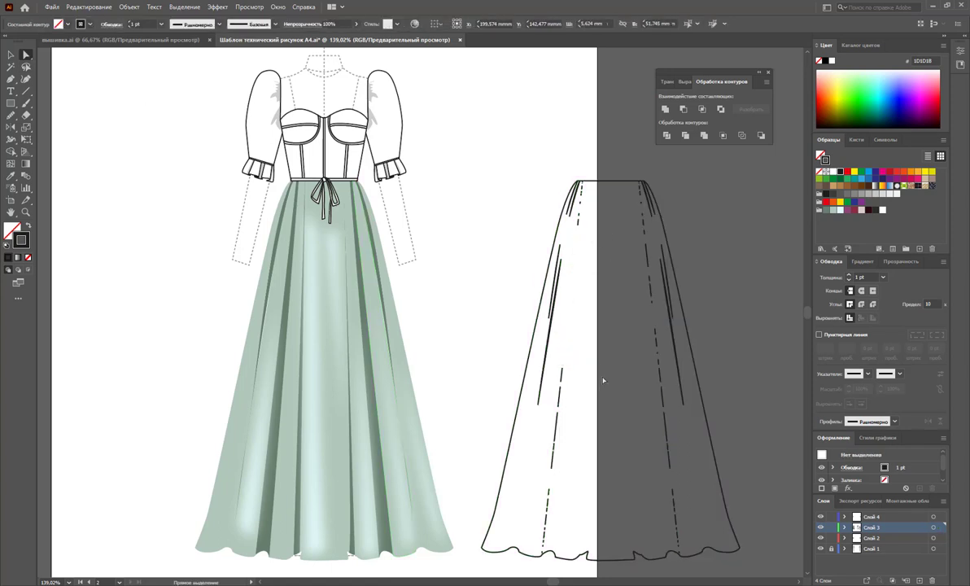
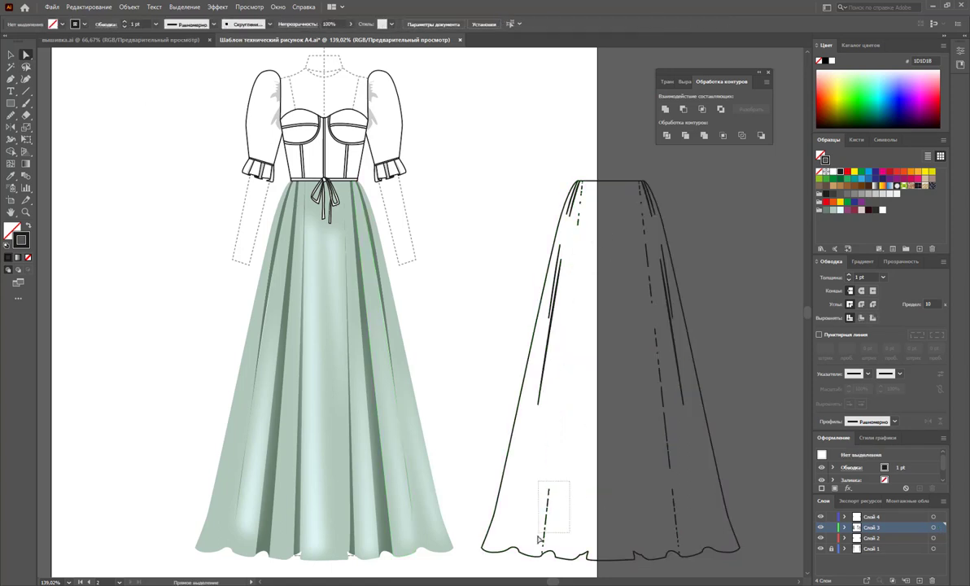
Delete the short dashed hem line and the two left pleat lines from the copied skirt.
{"action": "left_click_drag", "start_coordinate": [570, 480], "coordinate": [538, 538]}
{"action": "key", "text": "Delete"}
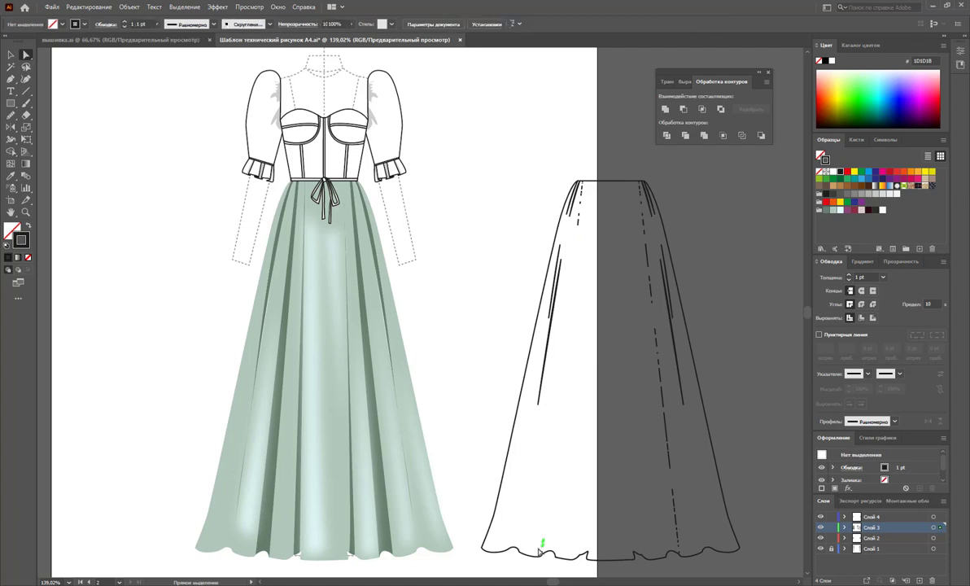
{"action": "left_click_drag", "start_coordinate": [547, 358], "coordinate": [558, 278]}
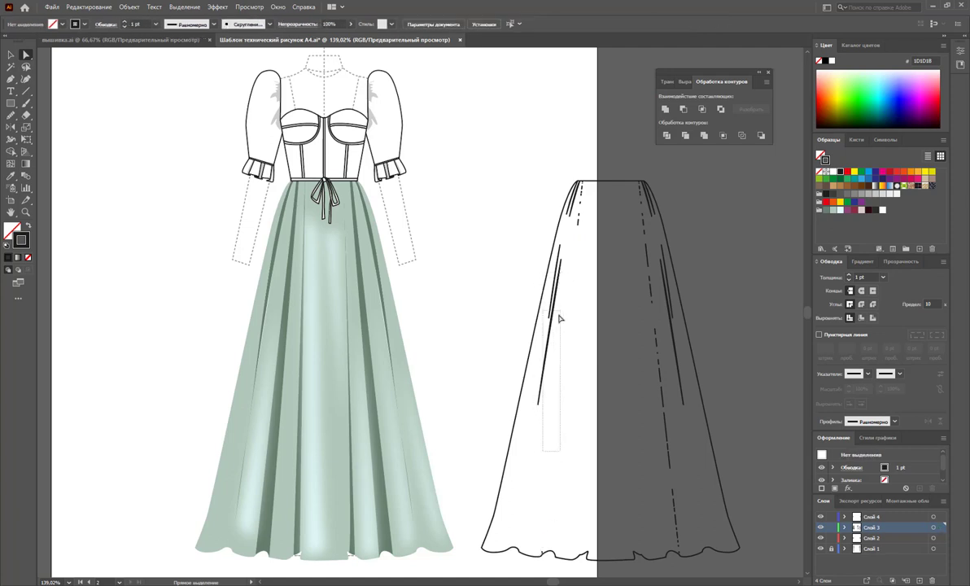
{"action": "mouse_move", "coordinate": [559, 318]}
{"action": "left_mouse_down"}
{"action": "mouse_move", "coordinate": [580, 281]}
{"action": "mouse_move", "coordinate": [556, 304]}
{"action": "left_mouse_up"}
{"action": "key", "text": "Delete"}
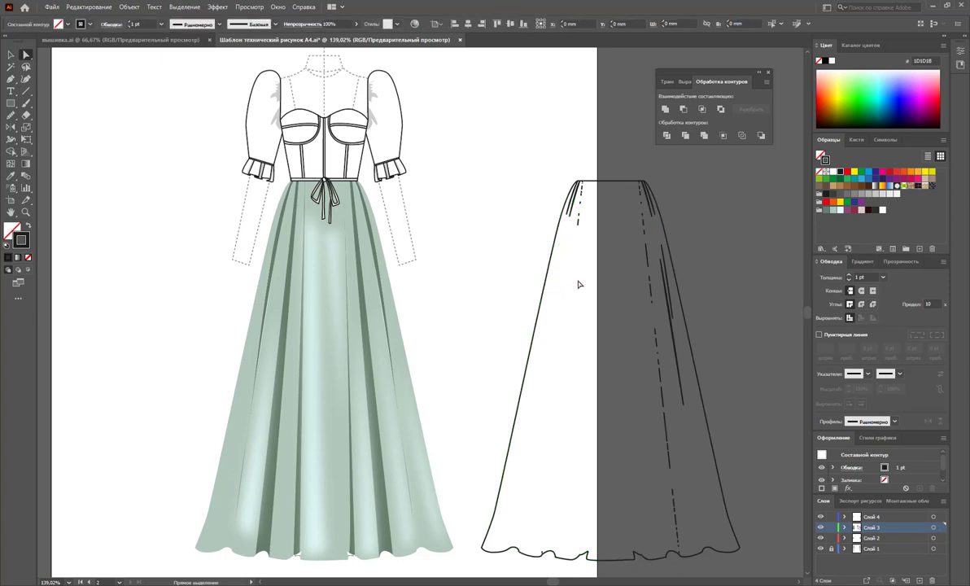
Delete the dash-dot lines and pleat line on the skirt's right side.
{"action": "left_click", "coordinate": [651, 281]}
{"action": "key", "text": "Delete"}
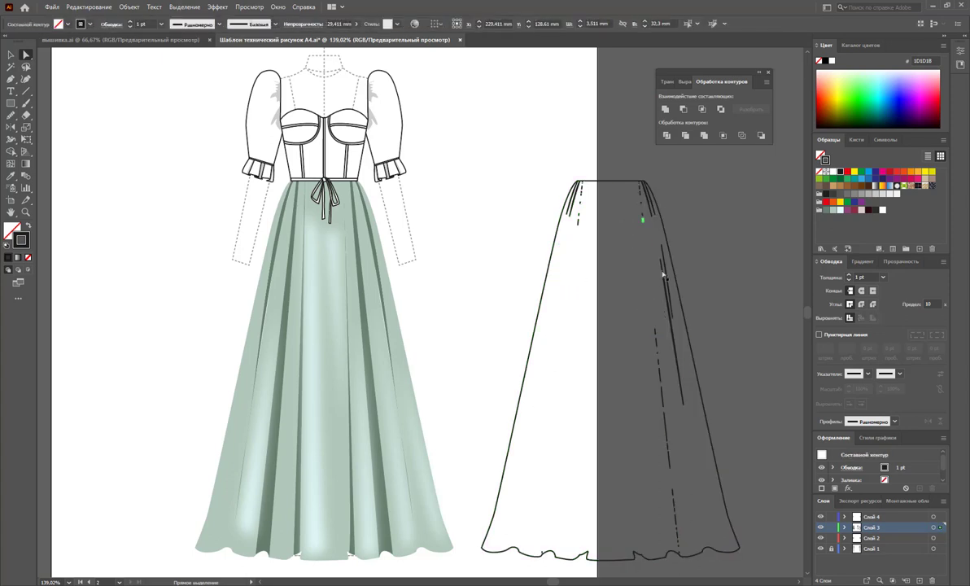
{"action": "left_click", "coordinate": [665, 310]}
{"action": "key", "text": "Delete"}
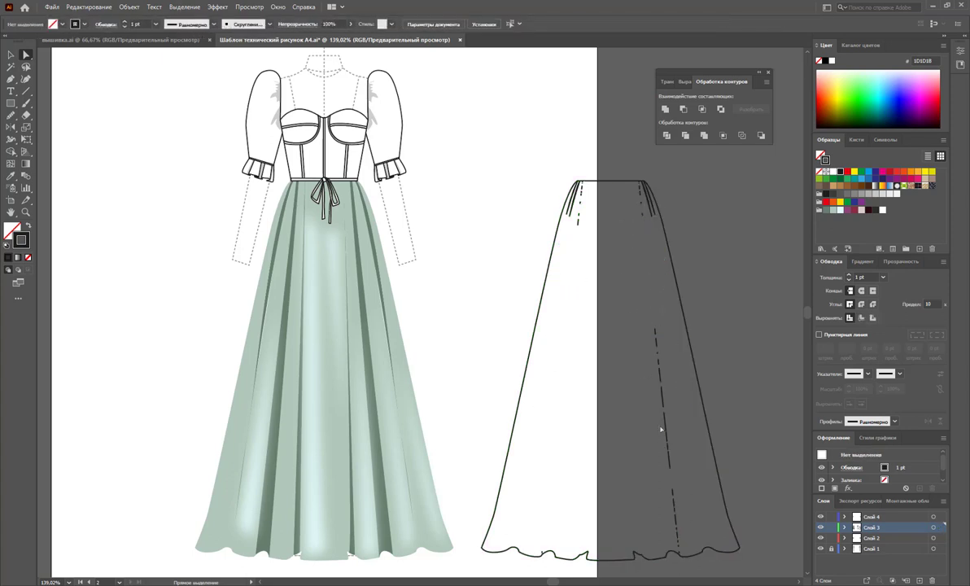
{"action": "left_click_drag", "start_coordinate": [677, 540], "coordinate": [682, 537]}
{"action": "key", "text": "Delete"}
Select the skirt outline, accidentally delete it, and undo to restore it.
{"action": "left_click", "coordinate": [683, 551]}
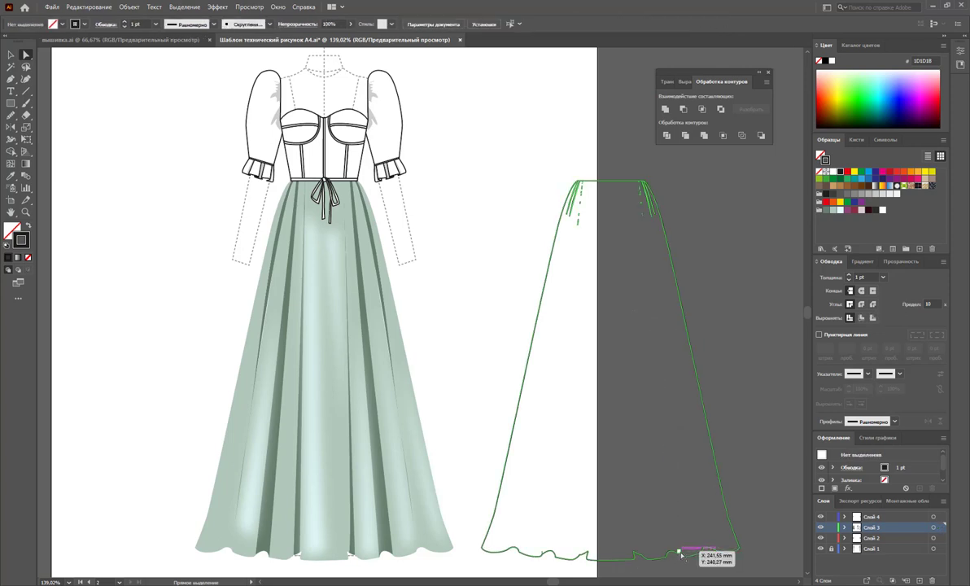
{"action": "left_click", "coordinate": [651, 227]}
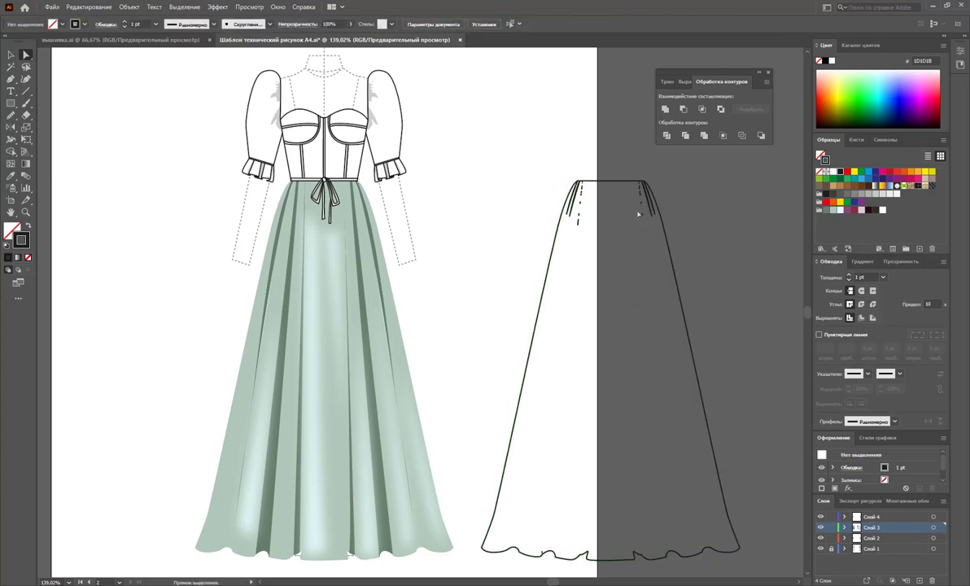
{"action": "left_click", "coordinate": [636, 213]}
{"action": "left_click", "coordinate": [653, 229]}
{"action": "left_click", "coordinate": [641, 199]}
{"action": "key", "text": "Delete"}
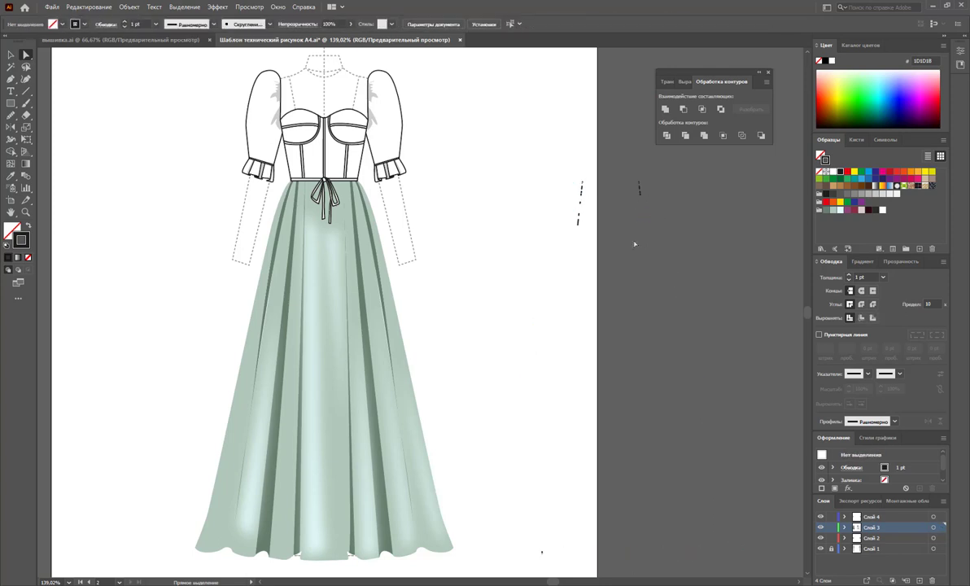
{"action": "key", "text": "ctrl+z"}
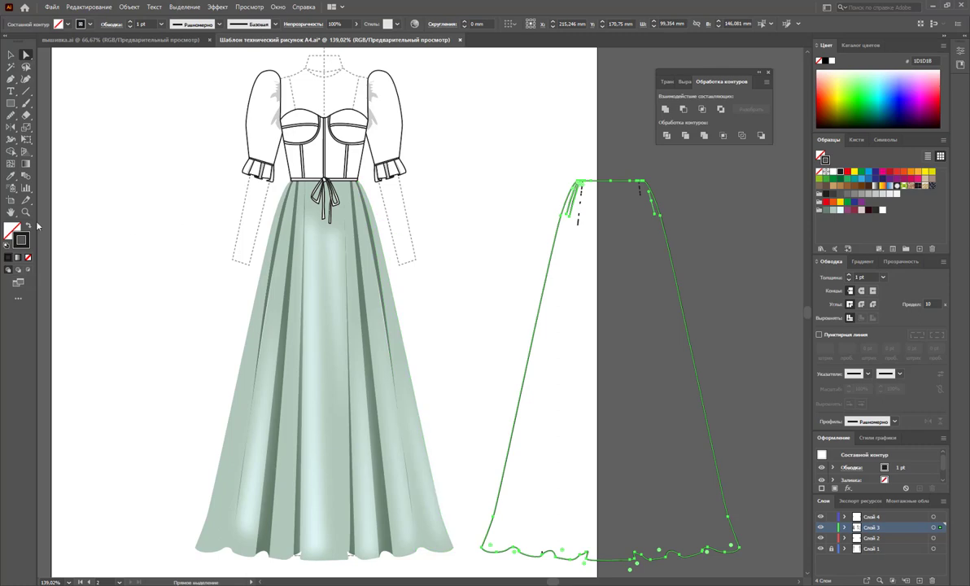
Zoom into the skirt's top-left and remove anchor points from the inner fold curves.
{"action": "left_click", "coordinate": [25, 212]}
{"action": "left_click", "coordinate": [583, 208]}
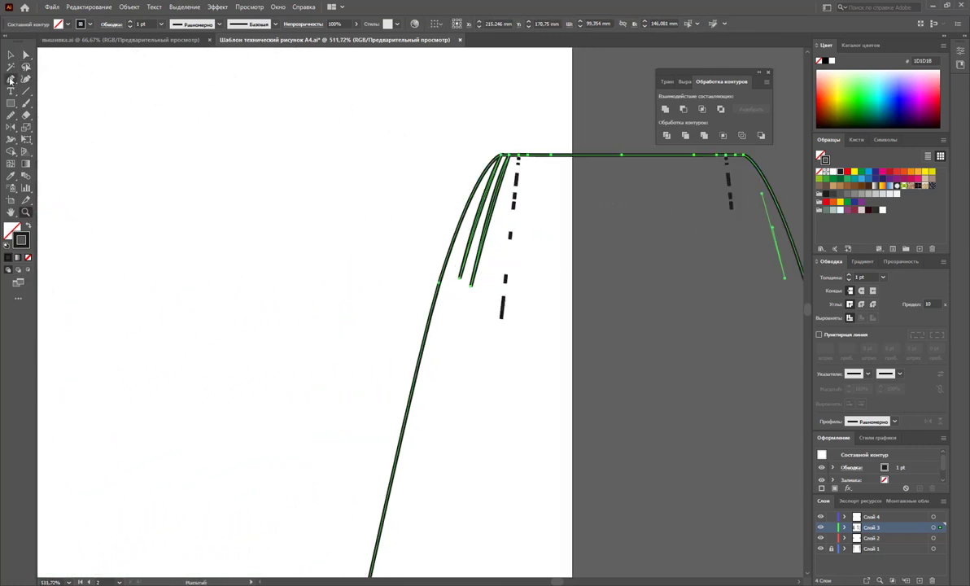
{"action": "left_click", "coordinate": [11, 79]}
{"action": "left_click", "coordinate": [57, 104]}
{"action": "left_click", "coordinate": [470, 285]}
{"action": "left_click", "coordinate": [460, 277]}
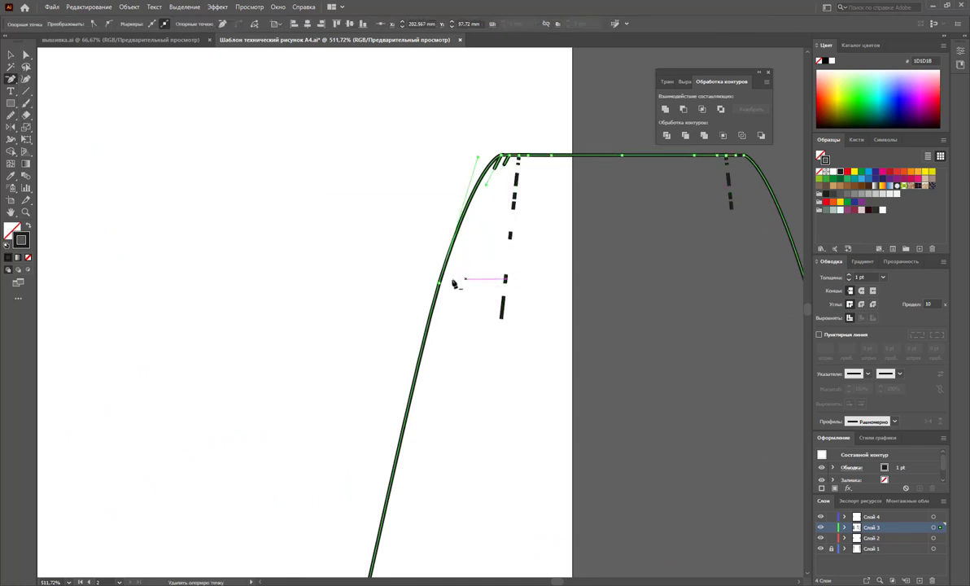
Marquee-select and delete the dashes below the waistband, including the right waist corner.
{"action": "key", "text": "a"}
{"action": "left_click_drag", "start_coordinate": [561, 388], "coordinate": [514, 174]}
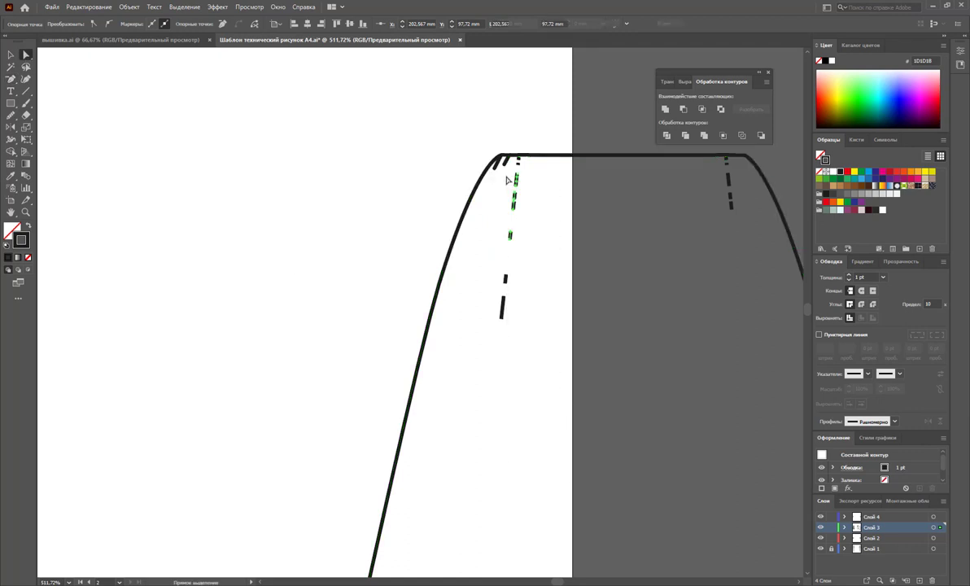
{"action": "key", "text": "Delete"}
{"action": "left_click_drag", "start_coordinate": [534, 364], "coordinate": [484, 249]}
{"action": "key", "text": "Delete"}
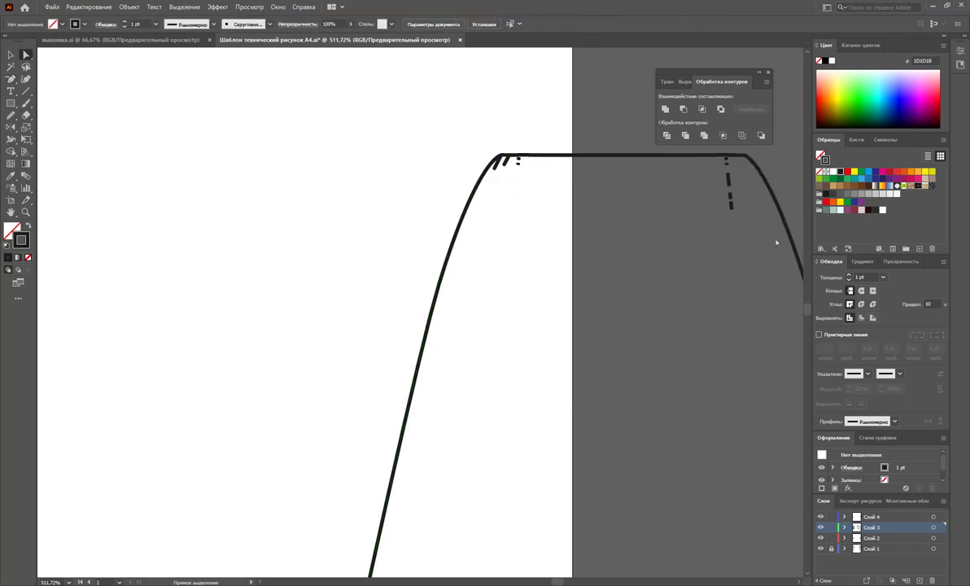
{"action": "left_click_drag", "start_coordinate": [730, 207], "coordinate": [728, 164]}
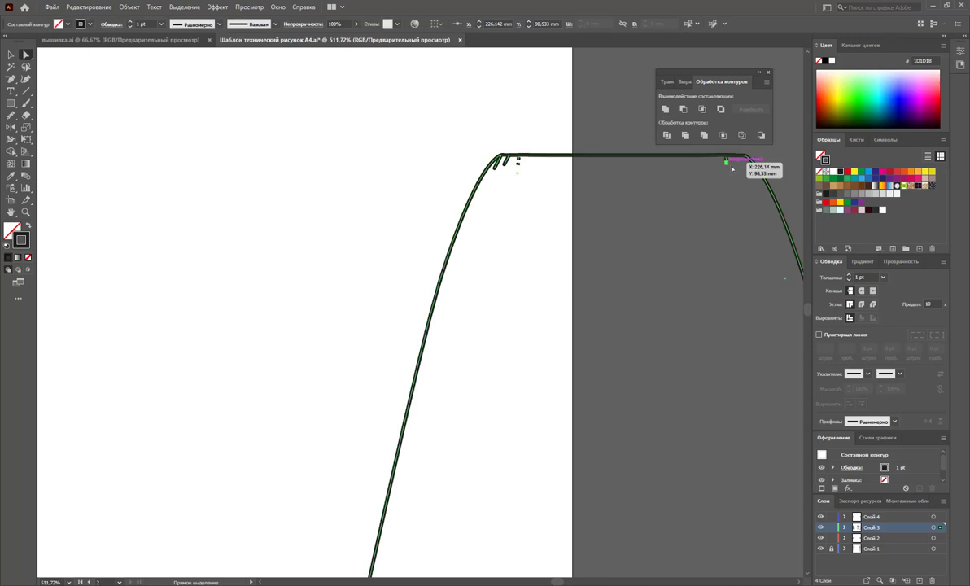
{"action": "left_click", "coordinate": [715, 181]}
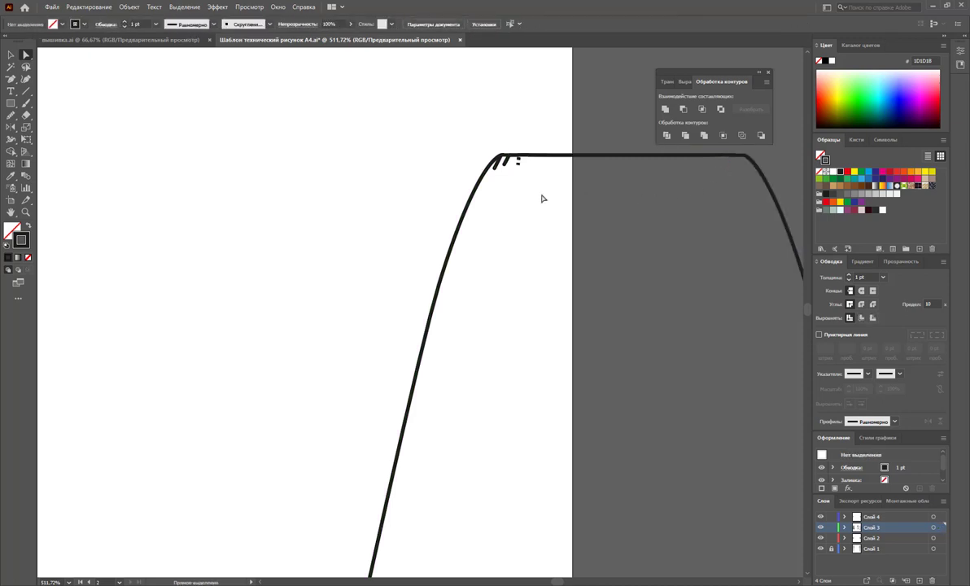
Delete the leftover stubs at the waist and zoom out to the whole dress.
{"action": "left_click", "coordinate": [504, 162]}
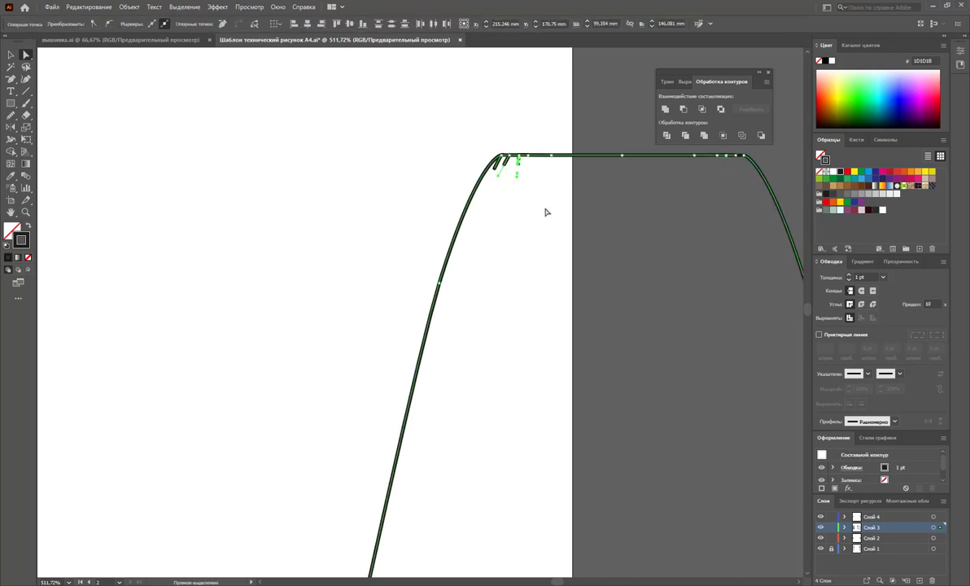
{"action": "key", "text": "Delete"}
{"action": "left_click", "coordinate": [362, 191]}
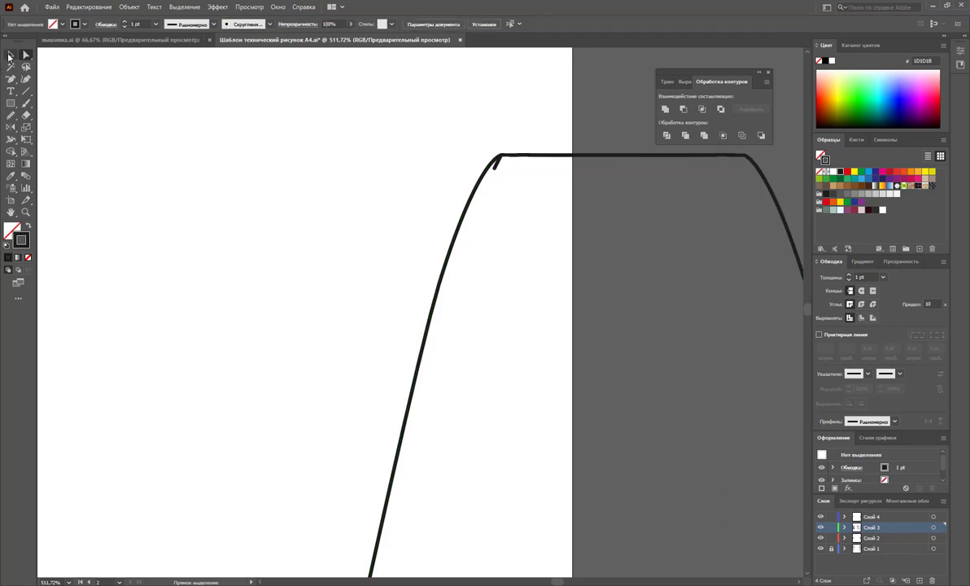
{"action": "left_click", "coordinate": [10, 55]}
{"action": "key", "text": "z"}
{"action": "left_click", "coordinate": [344, 281], "text": "alt"}
Zoom out to the full page and move the skirt outline onto the green skirt.
{"action": "left_click", "coordinate": [305, 292], "text": "alt"}
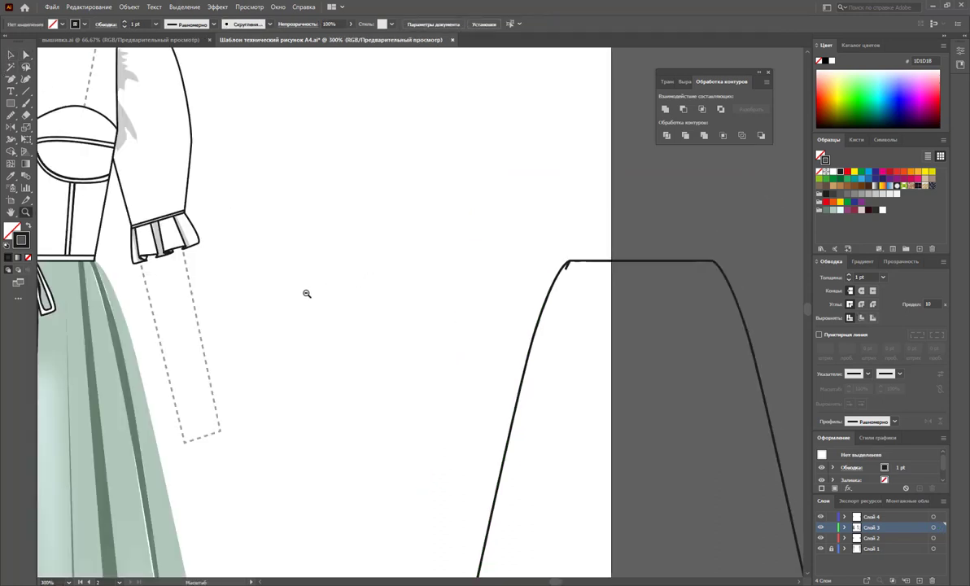
{"action": "left_click", "coordinate": [440, 315], "text": "alt"}
{"action": "left_click", "coordinate": [460, 313], "text": "alt"}
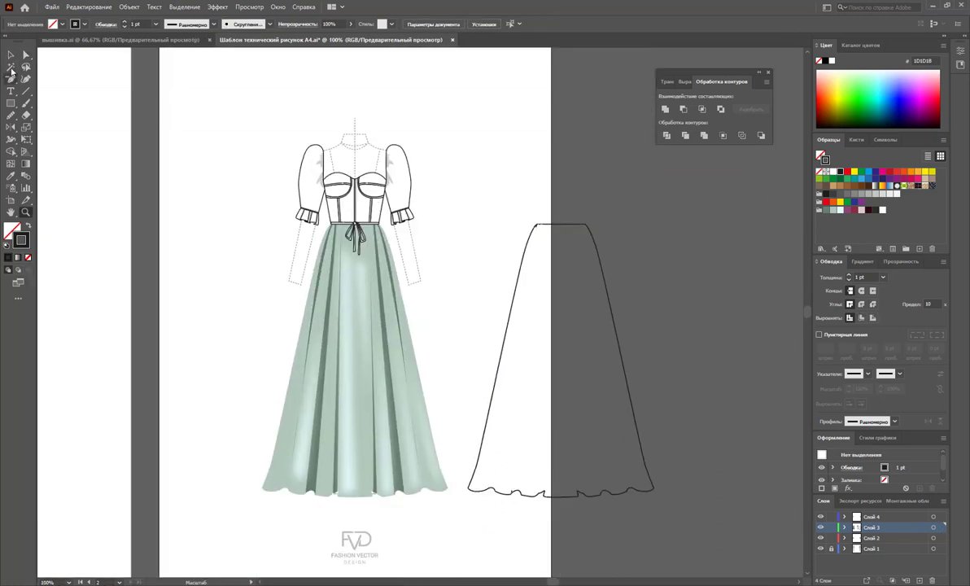
{"action": "left_click", "coordinate": [9, 55]}
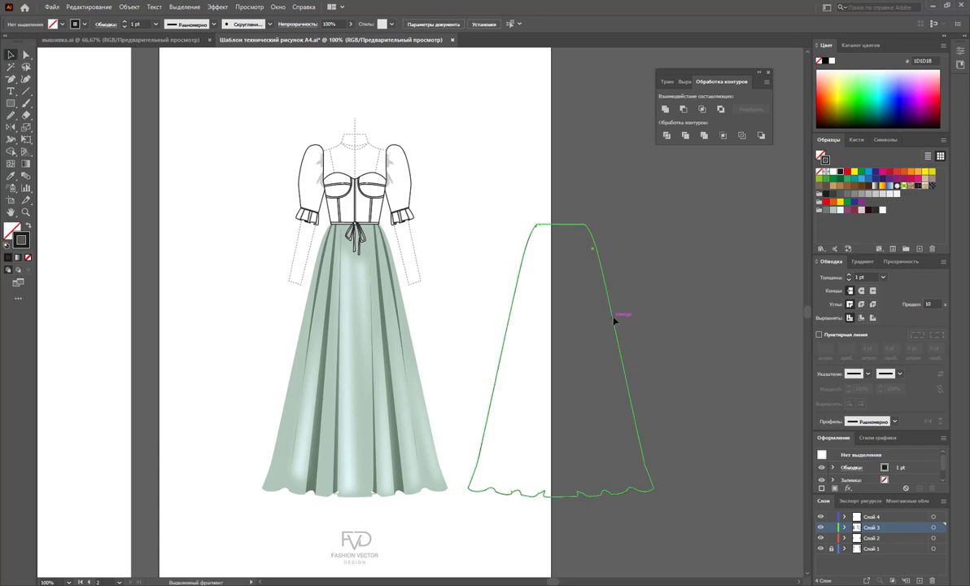
{"action": "left_click_drag", "start_coordinate": [614, 321], "coordinate": [407, 327]}
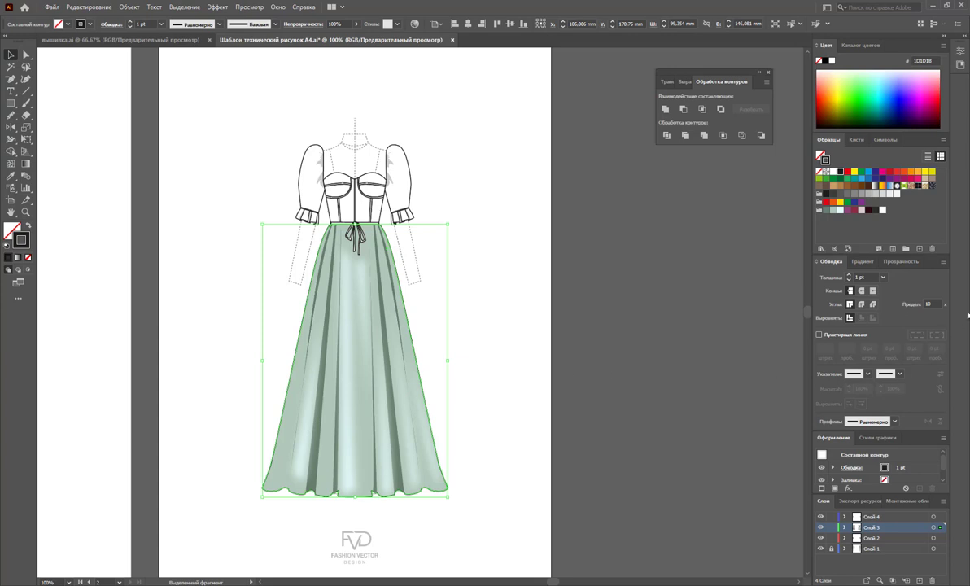
Give the skirt outline a tapered stroke width profile and zoom in on the skirt.
{"action": "left_click", "coordinate": [892, 421]}
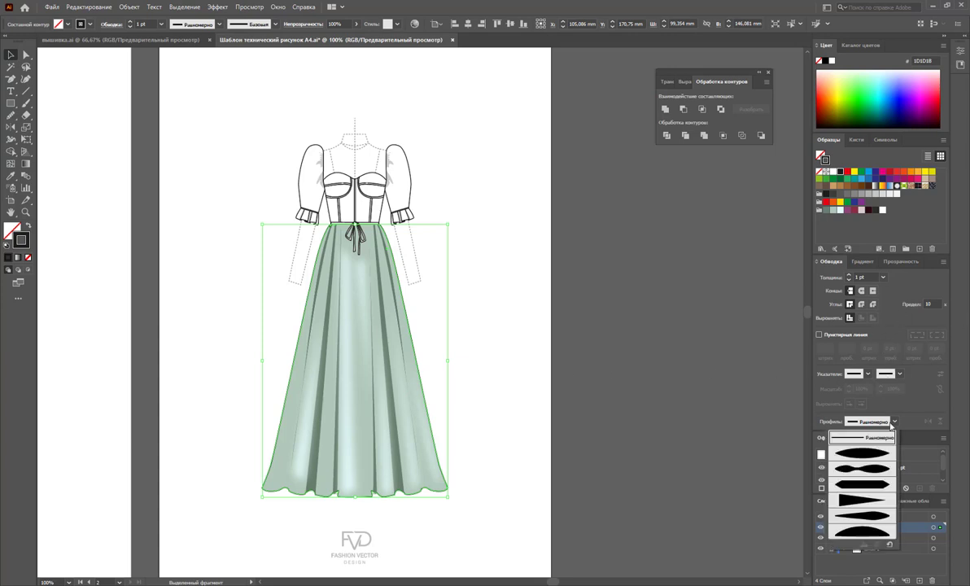
{"action": "left_click", "coordinate": [872, 488]}
{"action": "left_click", "coordinate": [489, 380]}
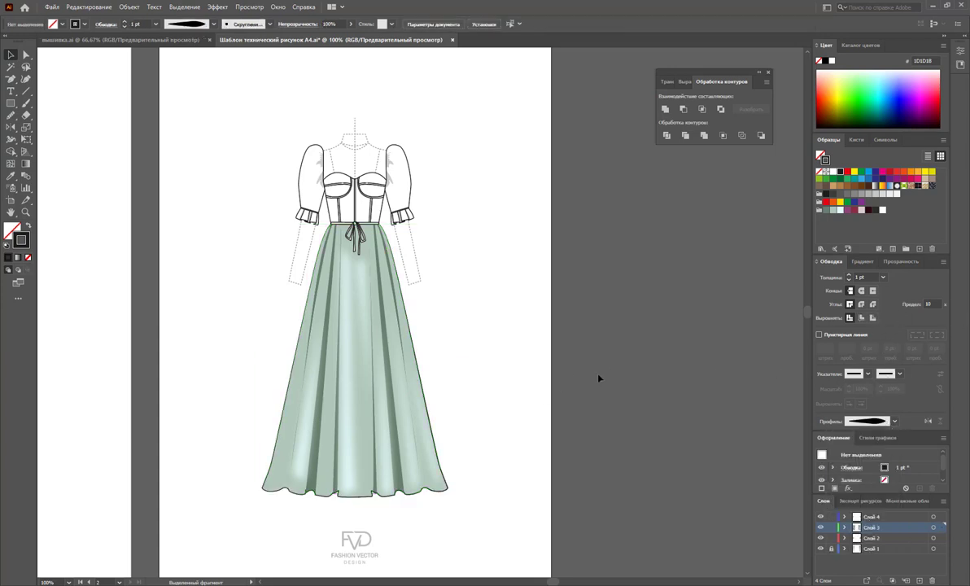
{"action": "left_click", "coordinate": [25, 212]}
{"action": "left_click_drag", "start_coordinate": [310, 407], "coordinate": [447, 381]}
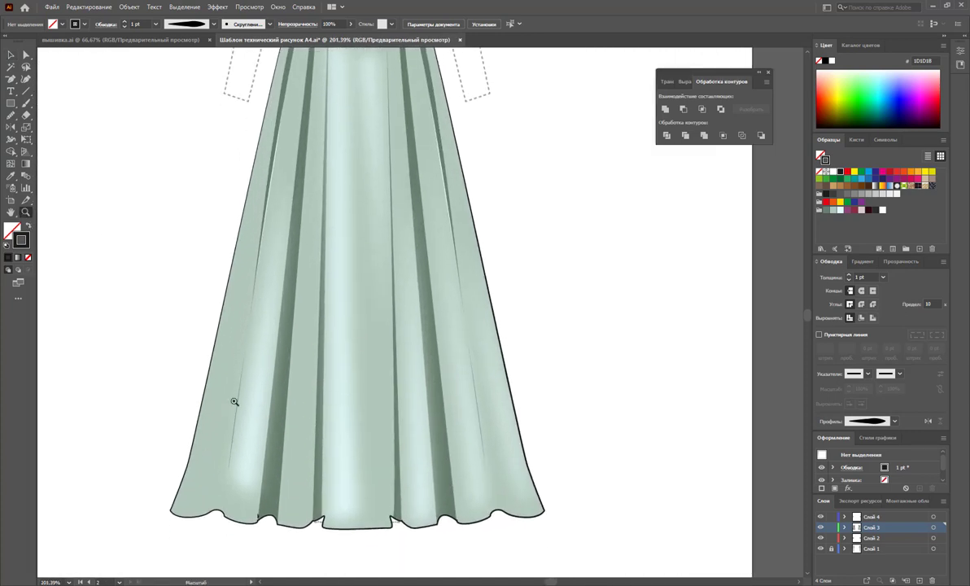
Draw four straight vertical fold lines running up from the green skirt's hem.
{"action": "left_click", "coordinate": [25, 55]}
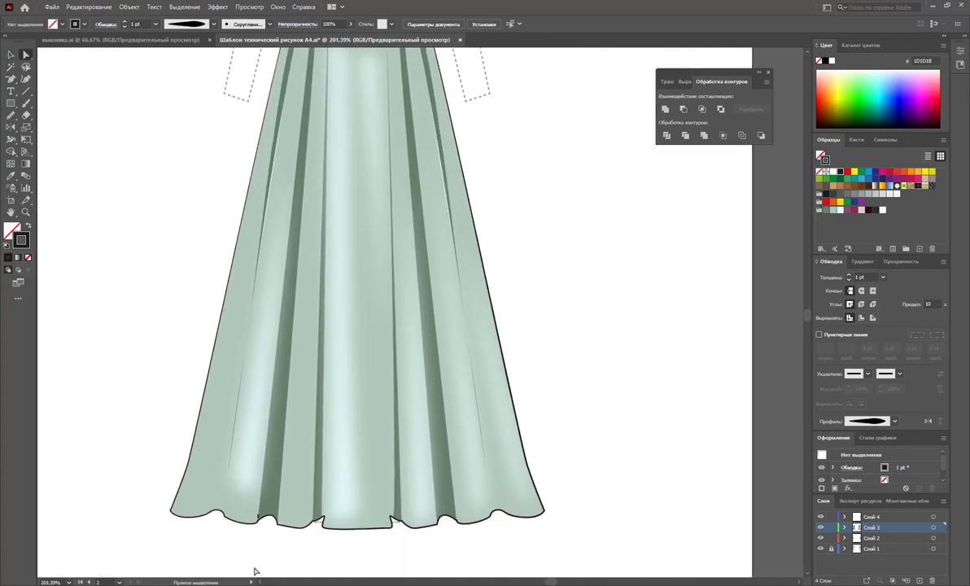
{"action": "left_click", "coordinate": [258, 518]}
{"action": "left_click", "coordinate": [392, 550]}
{"action": "left_click", "coordinate": [24, 92]}
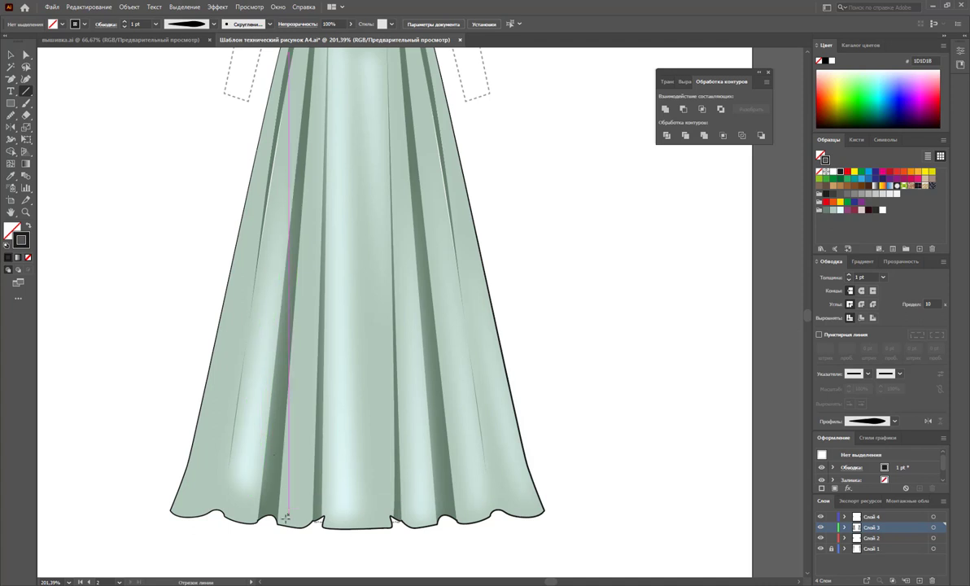
{"action": "left_click_drag", "start_coordinate": [281, 519], "coordinate": [302, 215]}
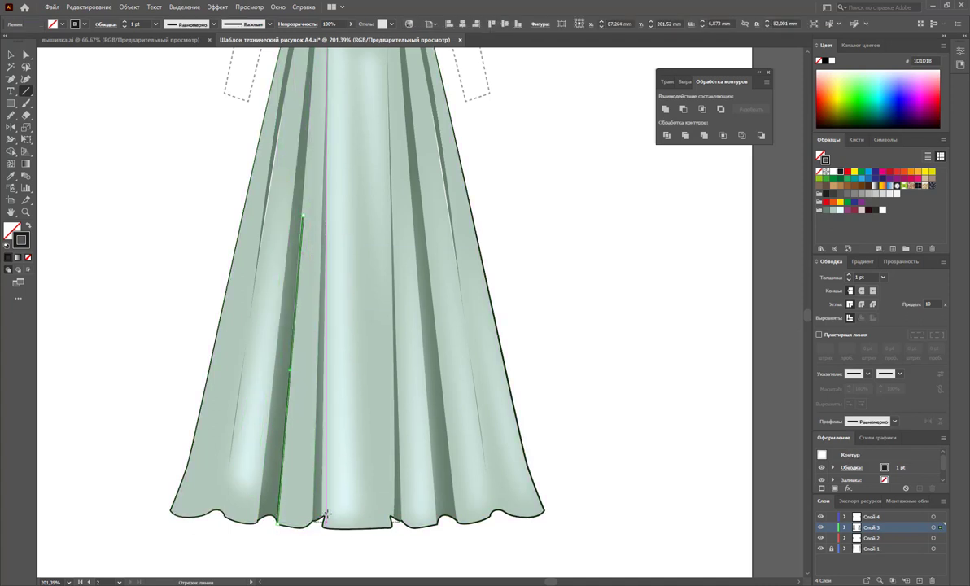
{"action": "left_click_drag", "start_coordinate": [327, 518], "coordinate": [329, 75]}
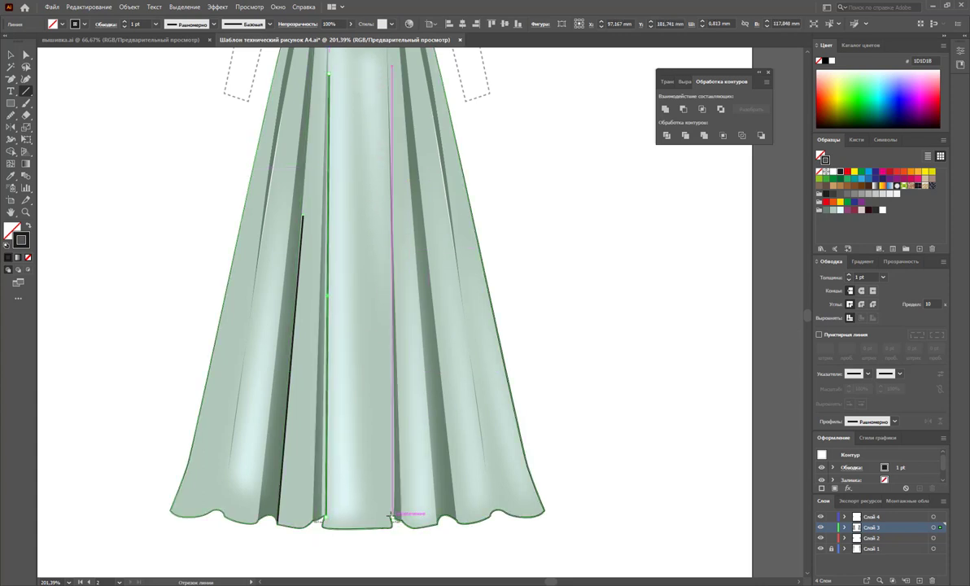
{"action": "left_click_drag", "start_coordinate": [390, 517], "coordinate": [390, 170]}
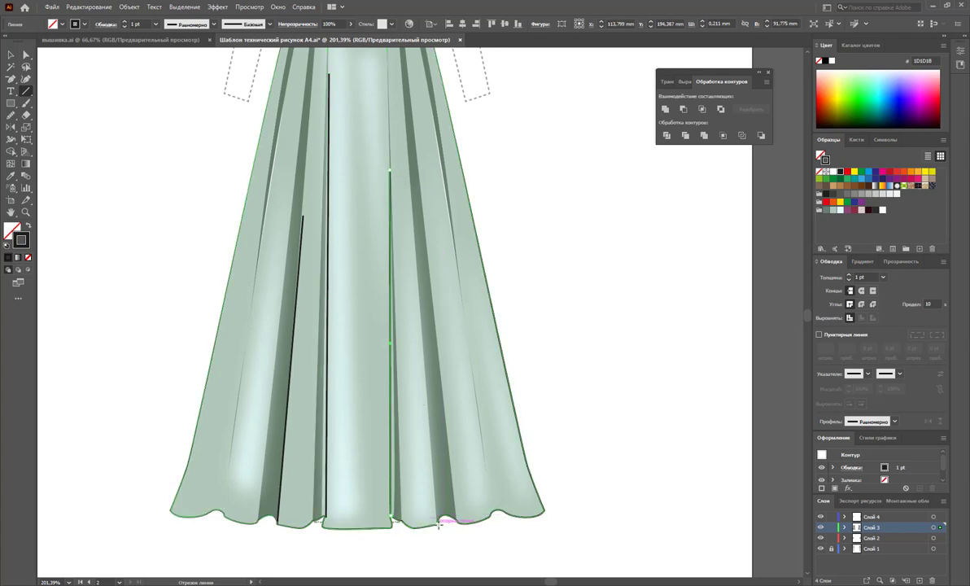
{"action": "left_click_drag", "start_coordinate": [437, 519], "coordinate": [421, 332]}
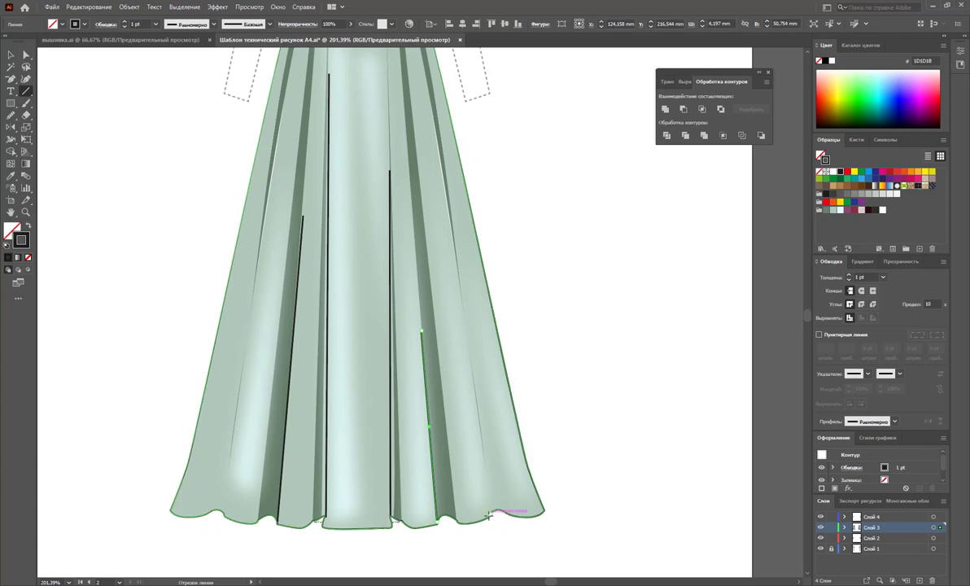
Add a fold line from the right hem and two fold lines down from the waist.
{"action": "left_click_drag", "start_coordinate": [489, 515], "coordinate": [457, 302]}
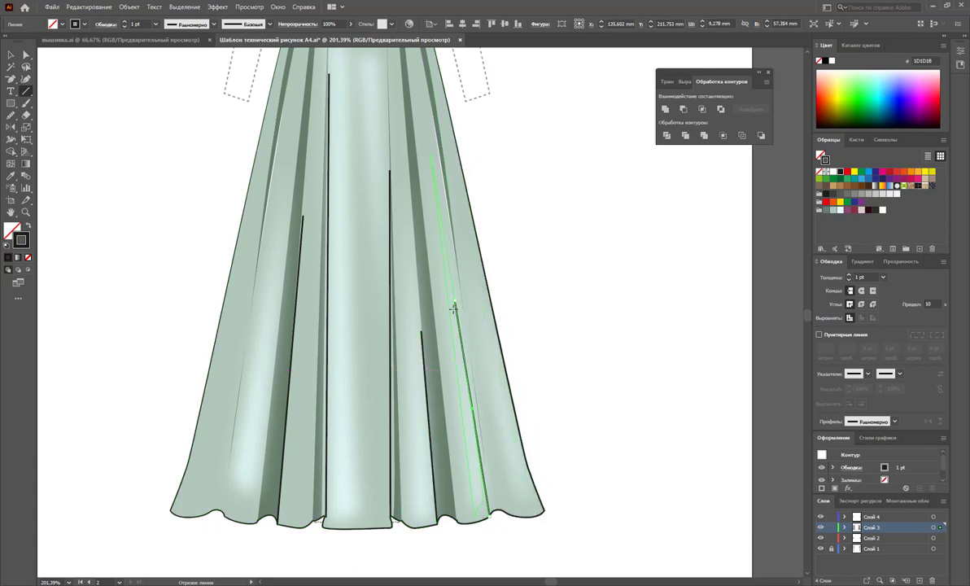
{"action": "scroll", "coordinate": [440, 244], "scroll_direction": "up", "scroll_amount": 3}
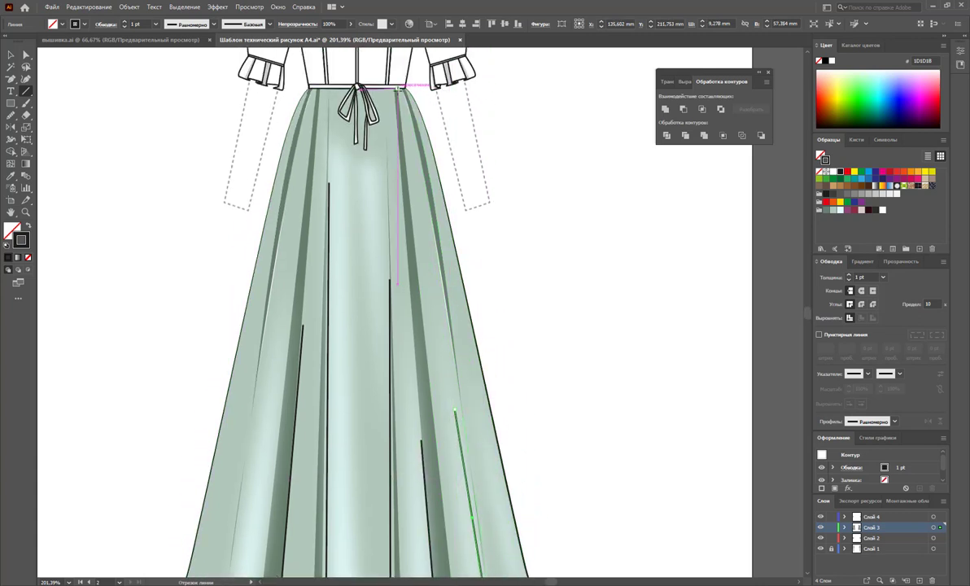
{"action": "left_click_drag", "start_coordinate": [398, 90], "coordinate": [409, 287]}
{"action": "left_click_drag", "start_coordinate": [314, 90], "coordinate": [312, 220]}
{"action": "left_click_drag", "start_coordinate": [10, 79], "coordinate": [62, 92]}
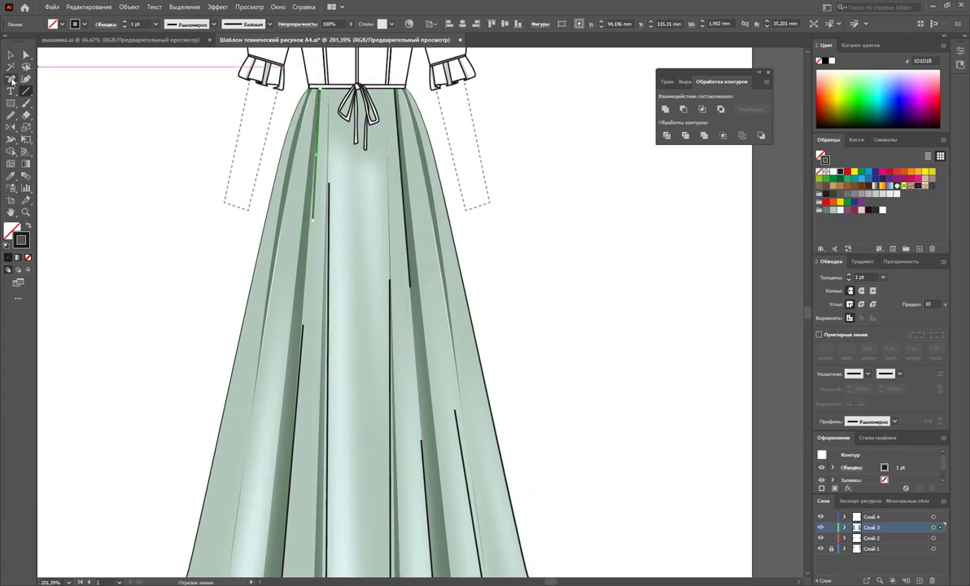
{"action": "left_click", "coordinate": [62, 92]}
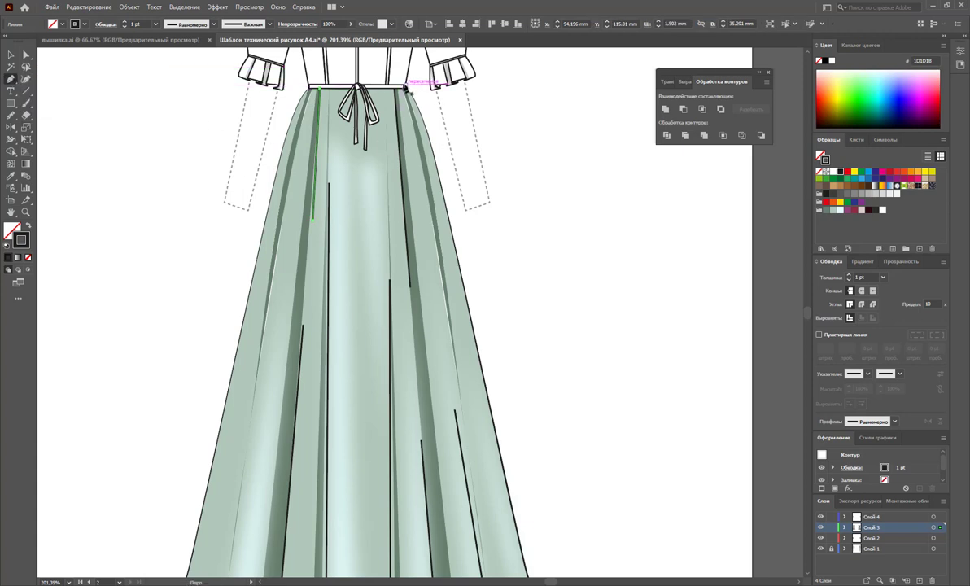
Shift-select the waist and hem fold lines together, then zoom out to the whole dress.
{"action": "left_click", "coordinate": [434, 209]}
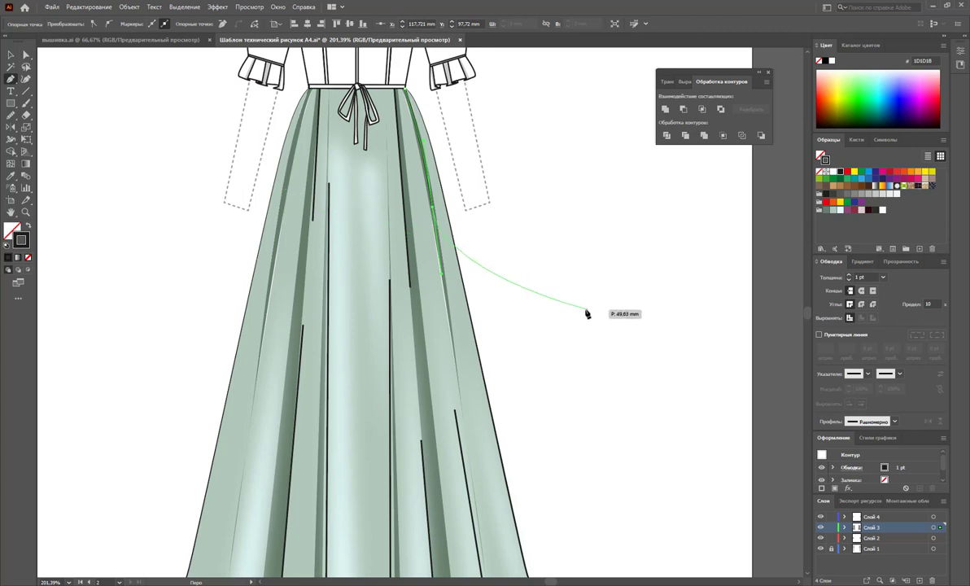
{"action": "key", "text": "Escape"}
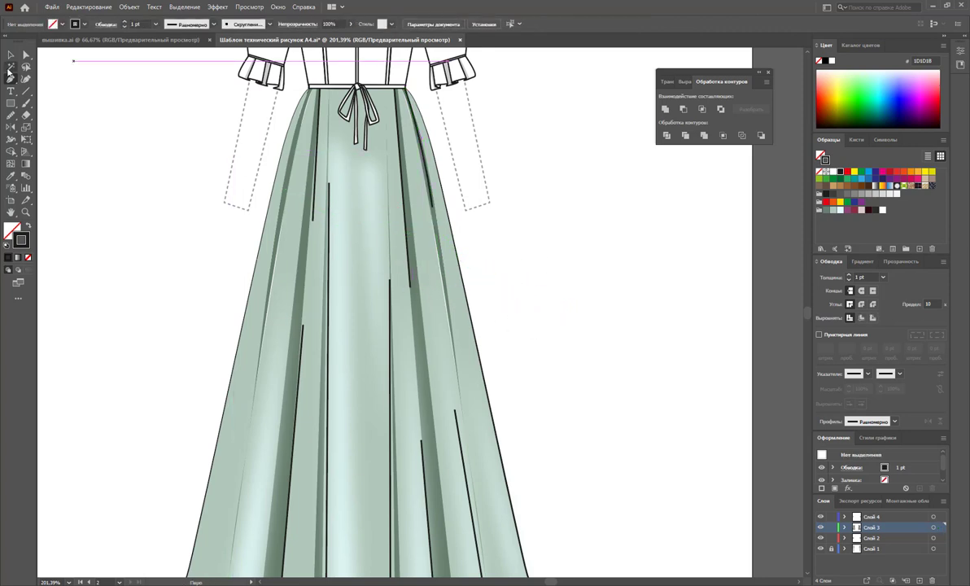
{"action": "left_click", "coordinate": [9, 55]}
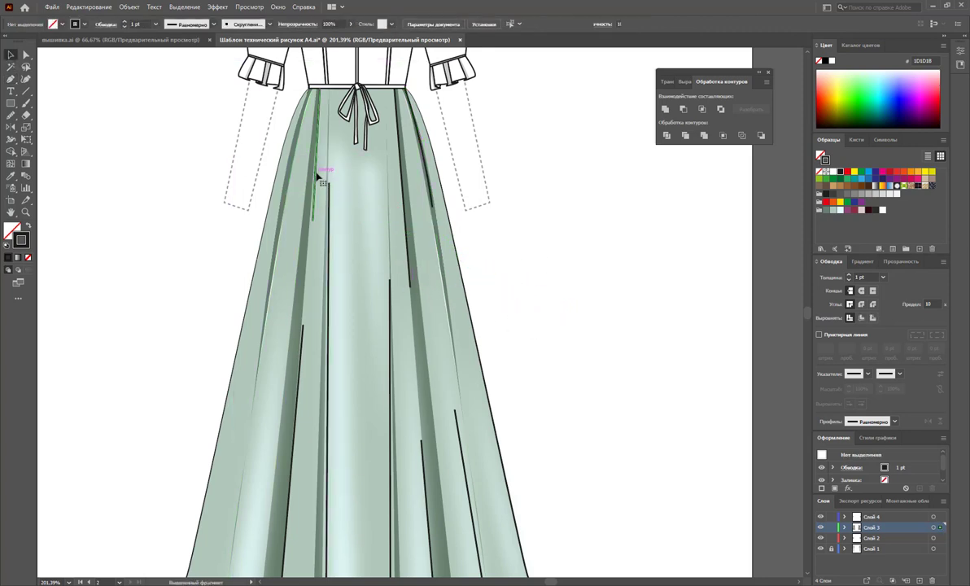
{"action": "left_click", "coordinate": [321, 173]}
{"action": "left_click", "coordinate": [424, 179], "text": "shift"}
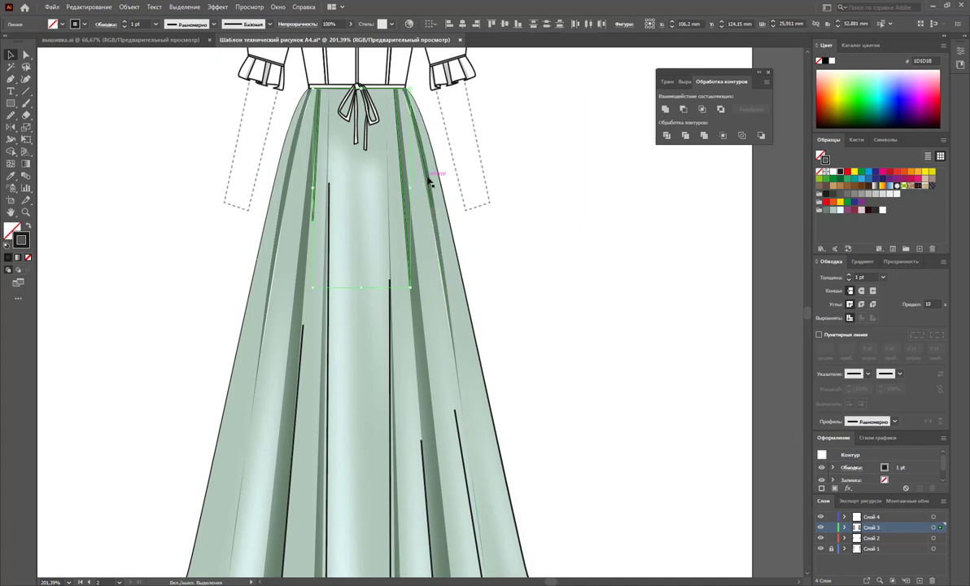
{"action": "left_click", "coordinate": [329, 346], "text": "shift"}
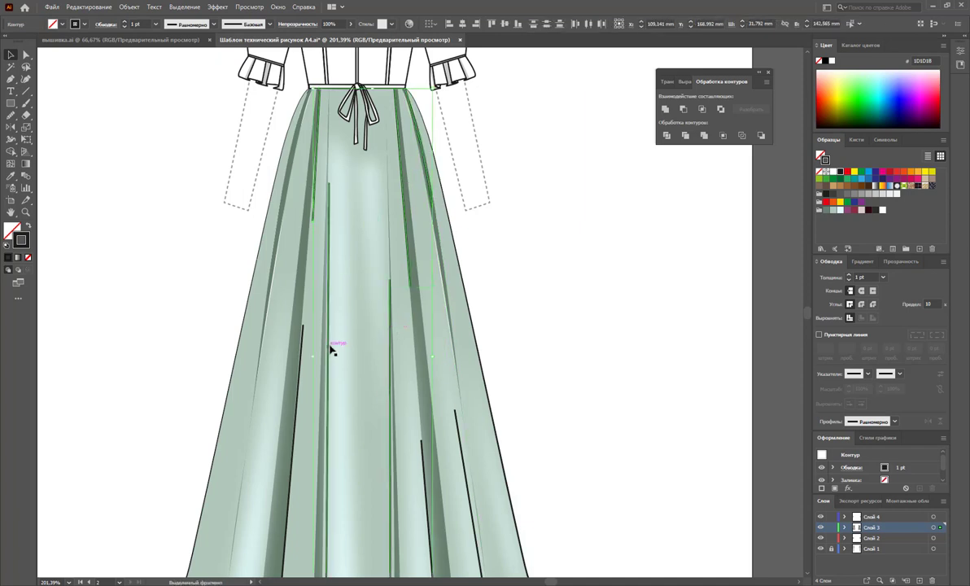
{"action": "scroll", "coordinate": [440, 396], "scroll_direction": "down", "scroll_amount": 3}
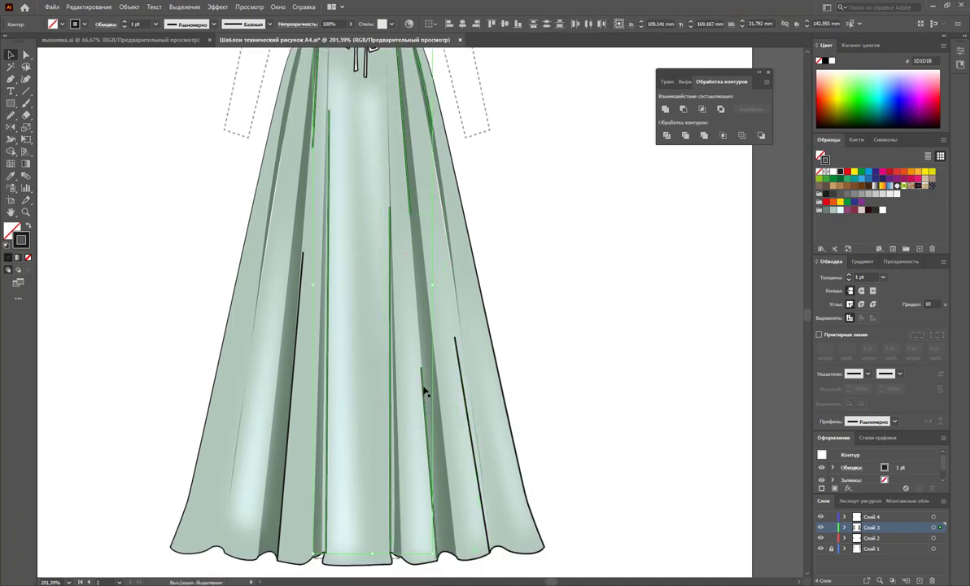
{"action": "left_click", "coordinate": [464, 388], "text": "shift"}
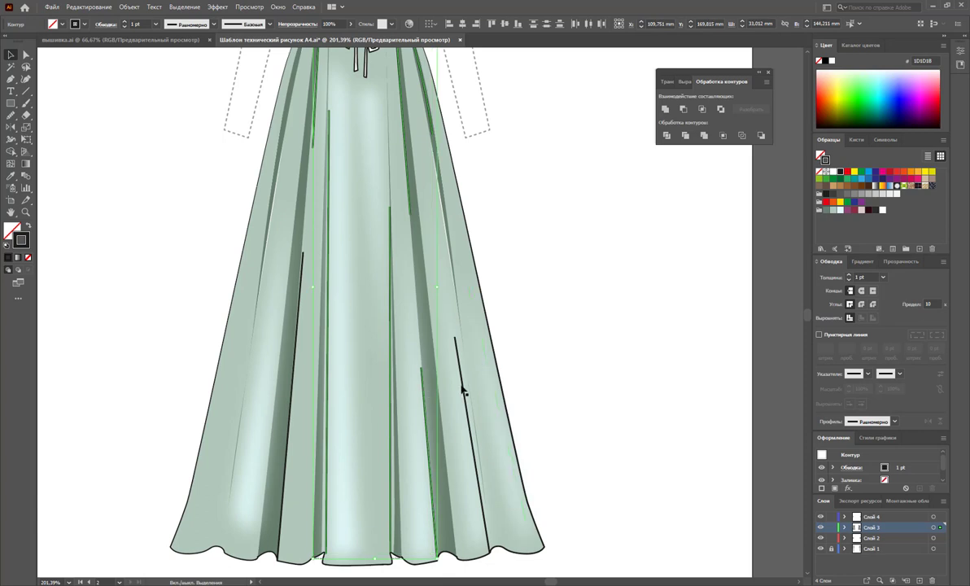
{"action": "left_click", "coordinate": [296, 341], "text": "shift"}
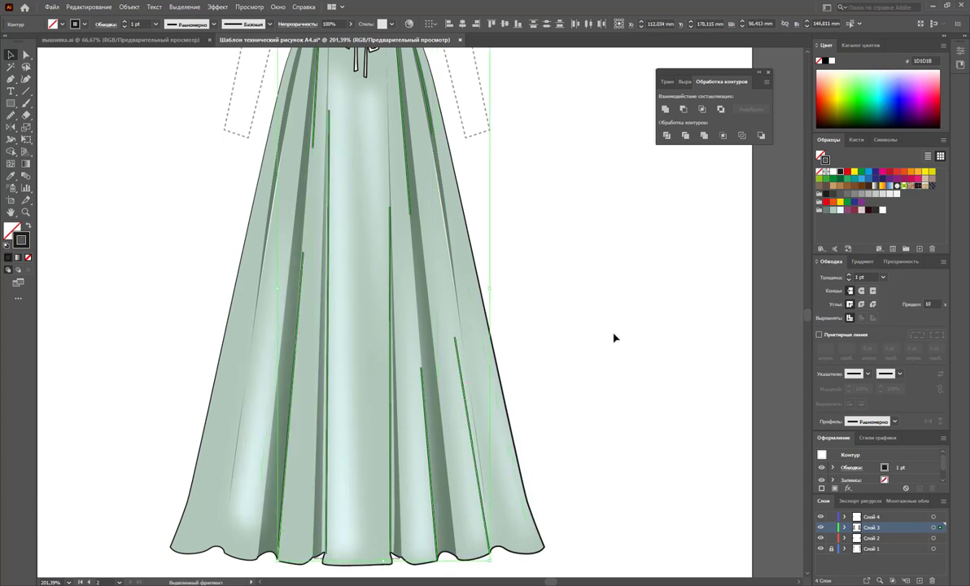
{"action": "key", "text": "z"}
{"action": "left_click", "coordinate": [405, 342], "text": "alt"}
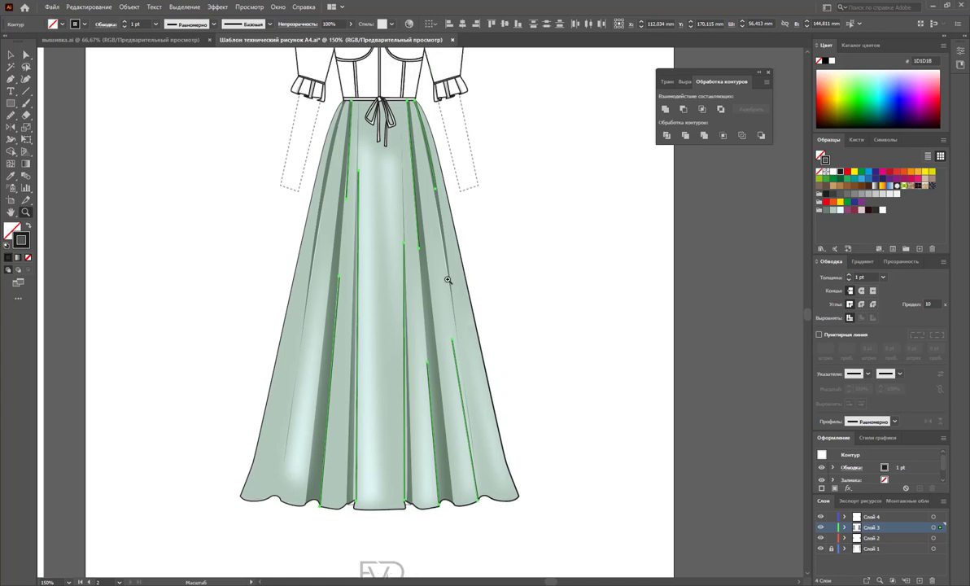
{"action": "left_click", "coordinate": [12, 55]}
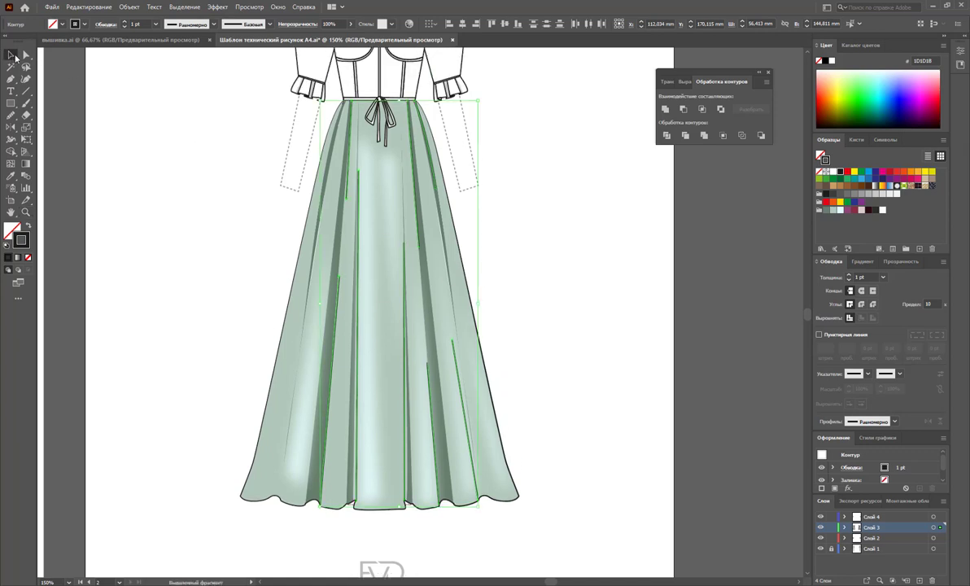
Set the fold lines' stroke to 0.5 pt with a tapered width profile, then scroll up to the bodice.
{"action": "left_click", "coordinate": [882, 277]}
{"action": "left_click", "coordinate": [842, 286]}
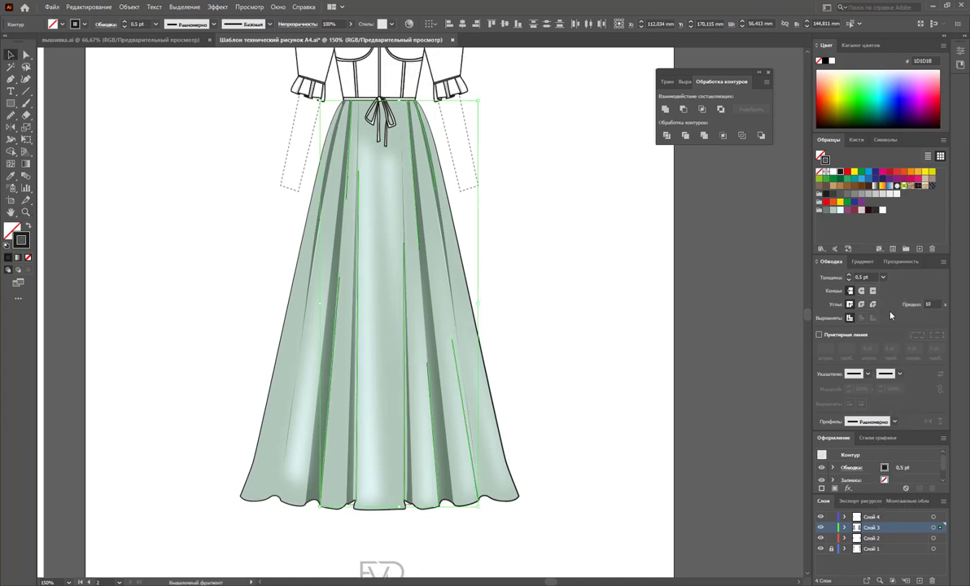
{"action": "left_click", "coordinate": [893, 423]}
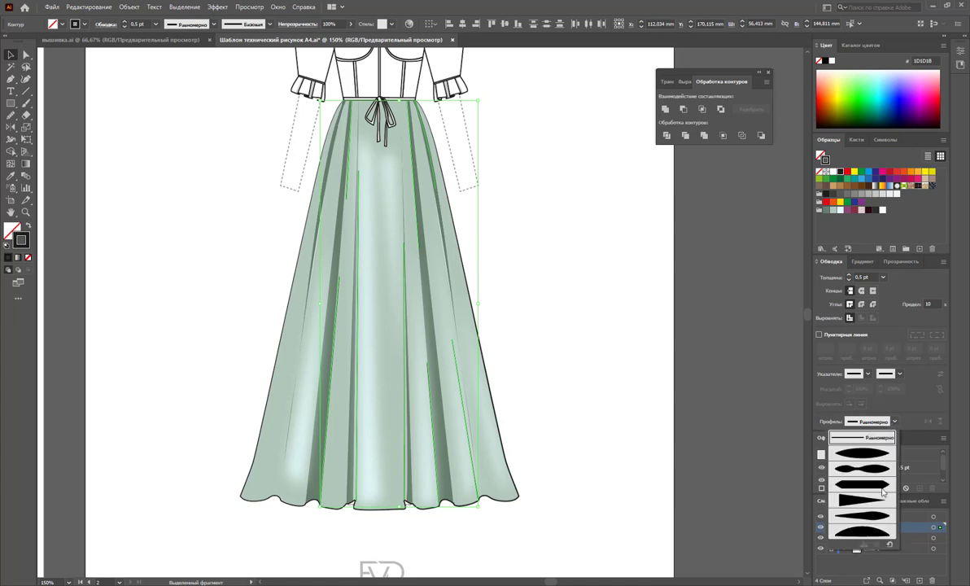
{"action": "left_click", "coordinate": [878, 514]}
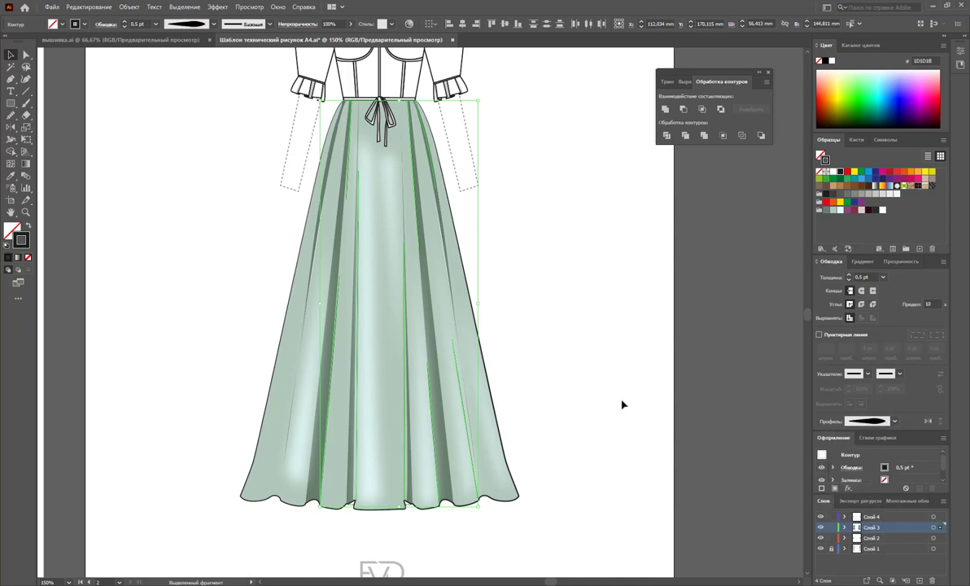
{"action": "left_click", "coordinate": [618, 401]}
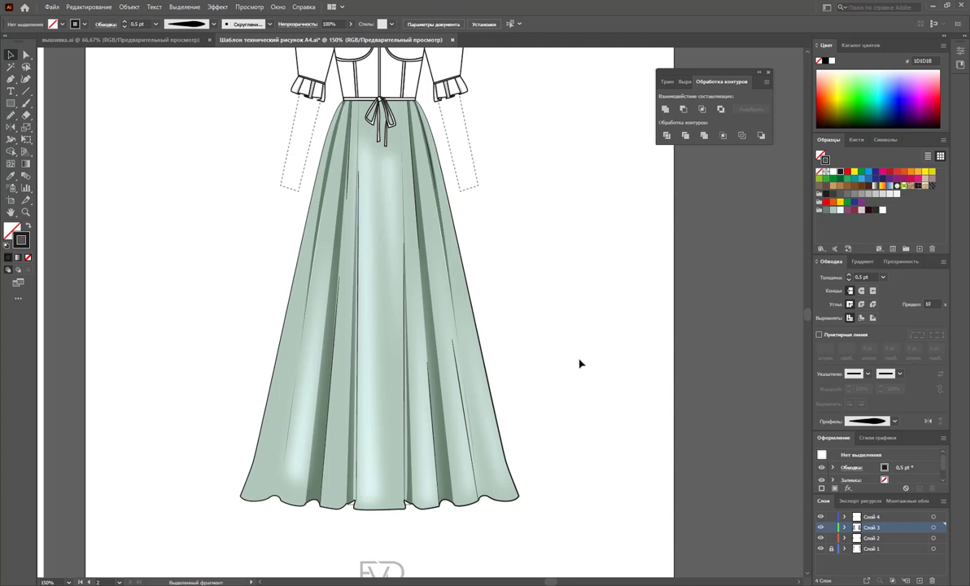
{"action": "scroll", "coordinate": [579, 364], "scroll_direction": "up", "scroll_amount": 2}
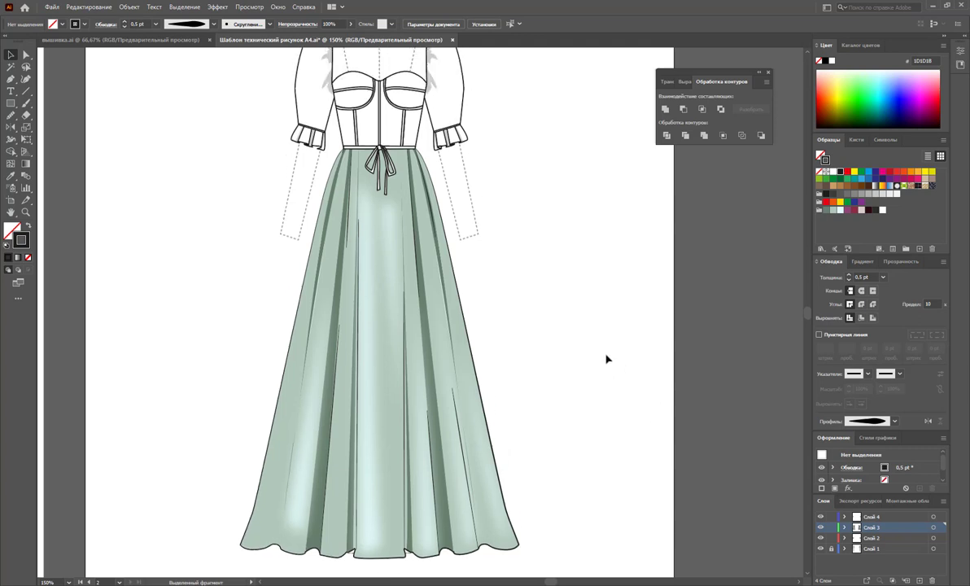
{"action": "scroll", "coordinate": [529, 317], "scroll_direction": "up", "scroll_amount": 3}
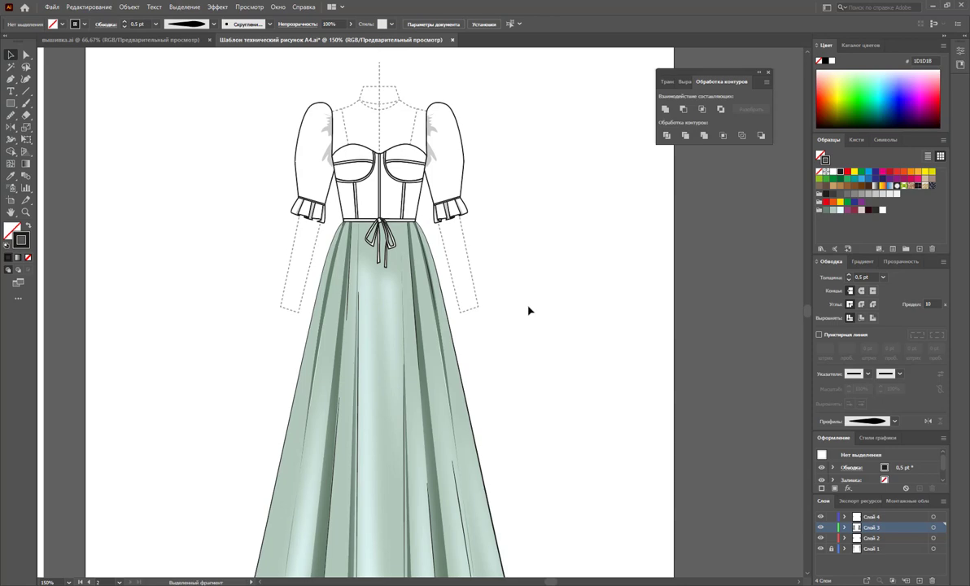
{"action": "scroll", "coordinate": [501, 245], "scroll_direction": "up", "scroll_amount": 1}
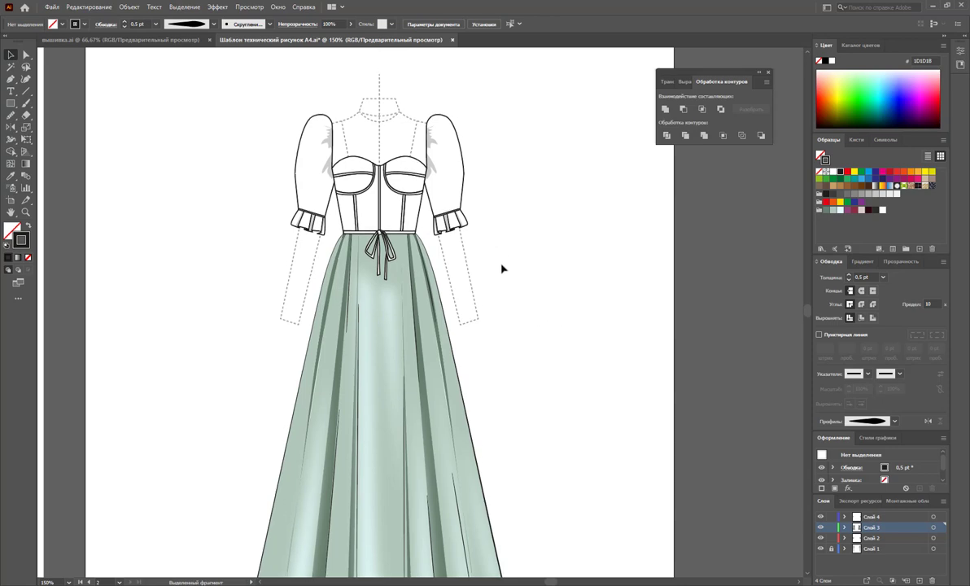
{"action": "left_click", "coordinate": [26, 212]}
Zoom into the bodice and fill the left and right sleeves with the sage green swatch.
{"action": "left_click_drag", "start_coordinate": [370, 170], "coordinate": [485, 292]}
{"action": "scroll", "coordinate": [320, 211], "scroll_direction": "up", "scroll_amount": 2}
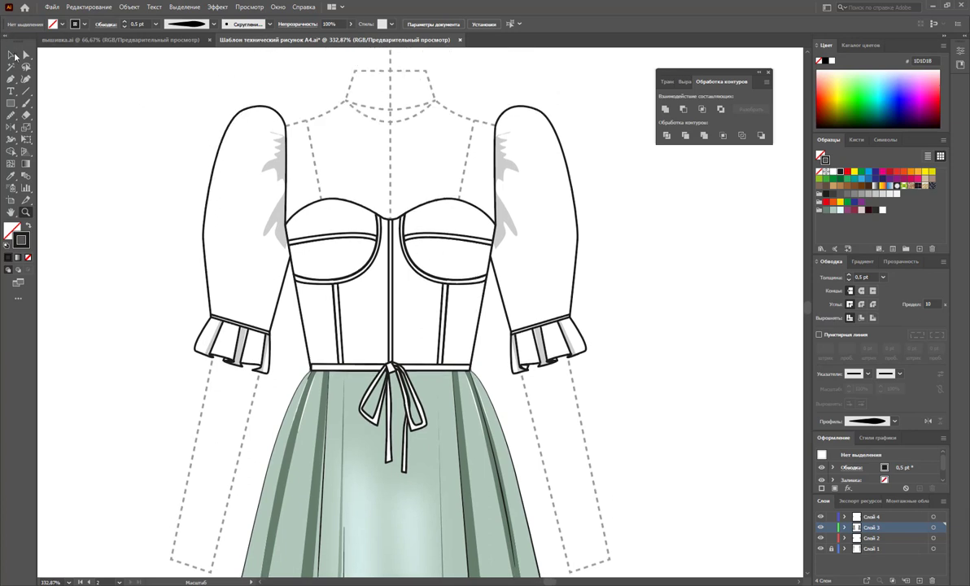
{"action": "left_click", "coordinate": [14, 55]}
{"action": "left_click", "coordinate": [227, 206]}
{"action": "left_click", "coordinate": [568, 258], "text": "shift"}
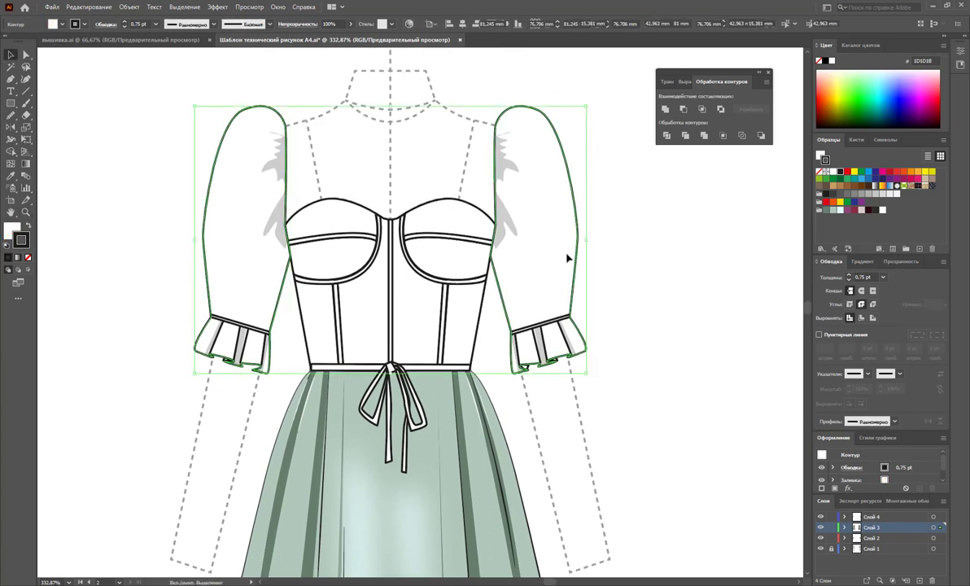
{"action": "left_click", "coordinate": [16, 227]}
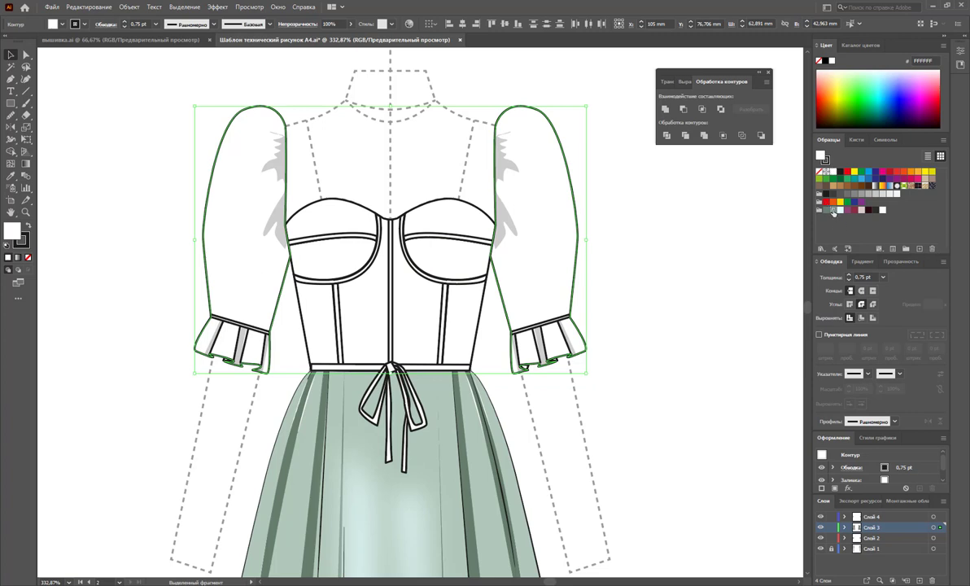
{"action": "left_click", "coordinate": [832, 210]}
{"action": "left_click", "coordinate": [719, 252]}
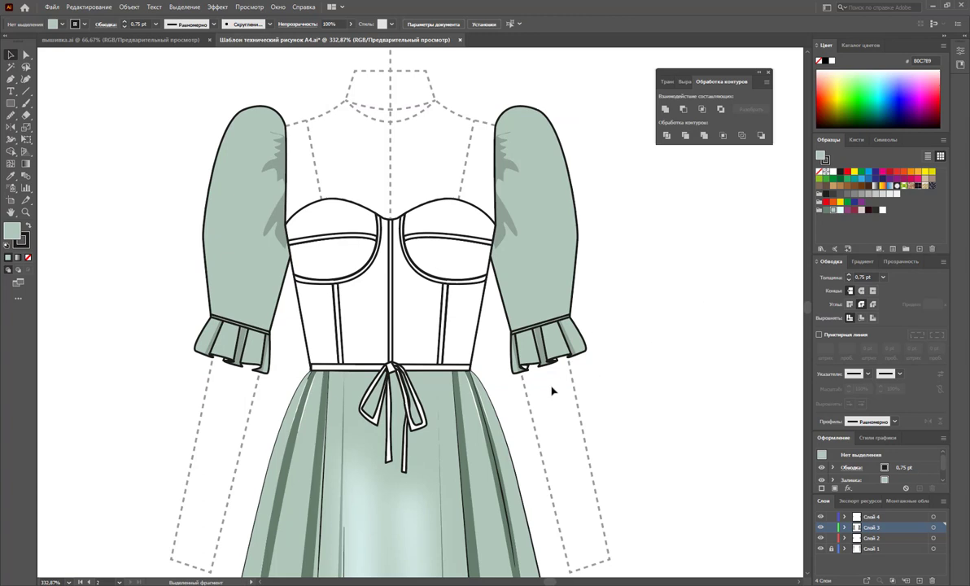
{"action": "left_click", "coordinate": [542, 344]}
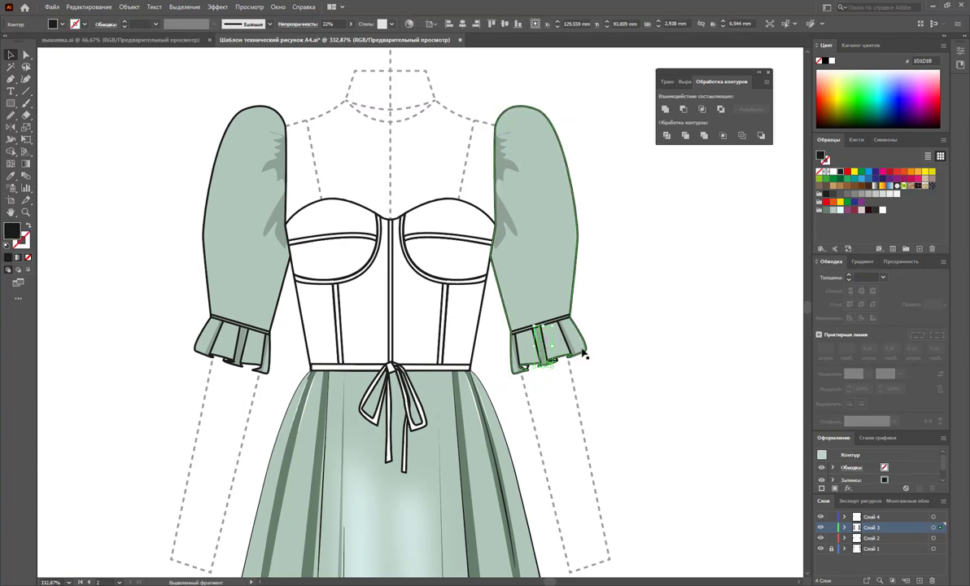
{"action": "left_click", "coordinate": [641, 329]}
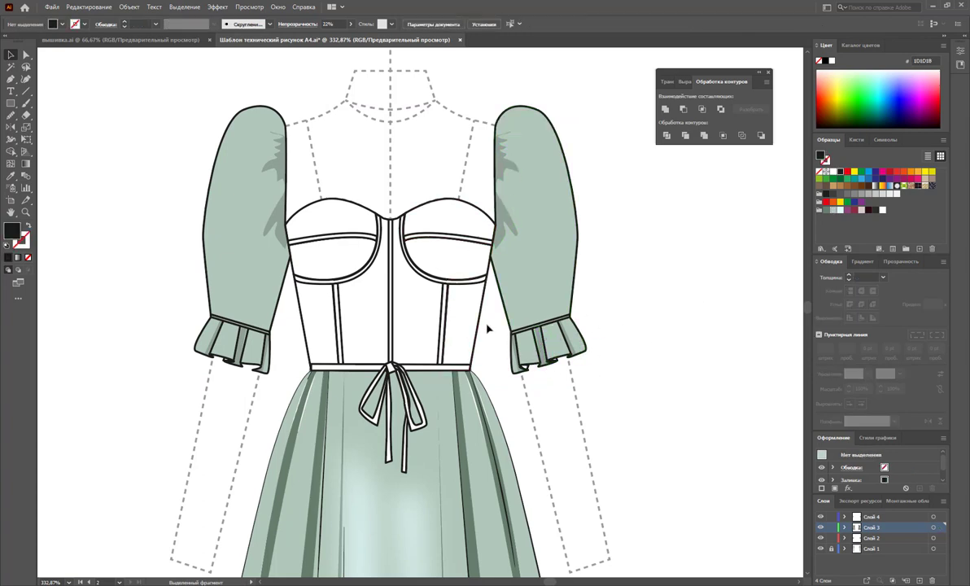
{"action": "left_click", "coordinate": [306, 319]}
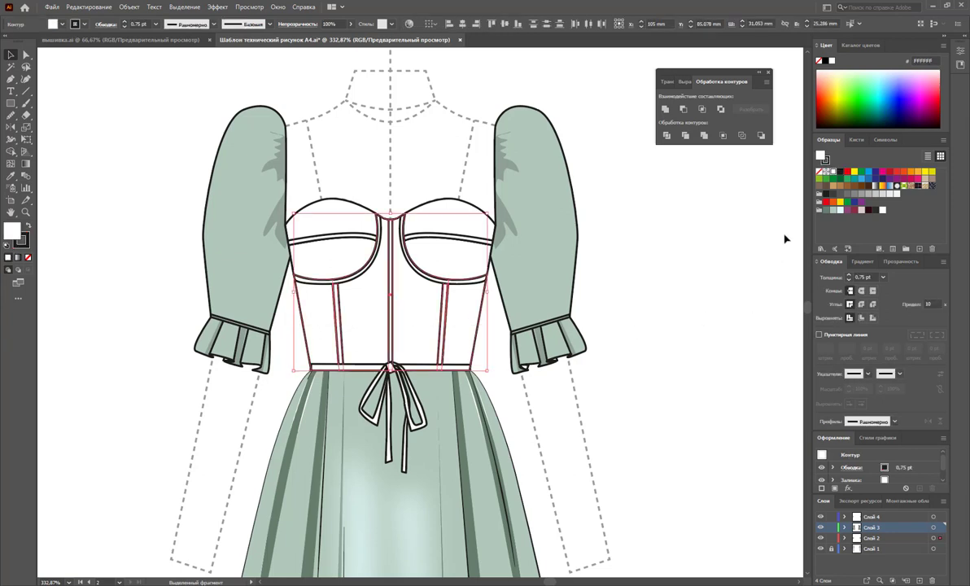
Fill the bodice and its cups with the sage green swatch.
{"action": "left_click", "coordinate": [836, 211]}
{"action": "left_click_drag", "start_coordinate": [348, 161], "coordinate": [440, 280]}
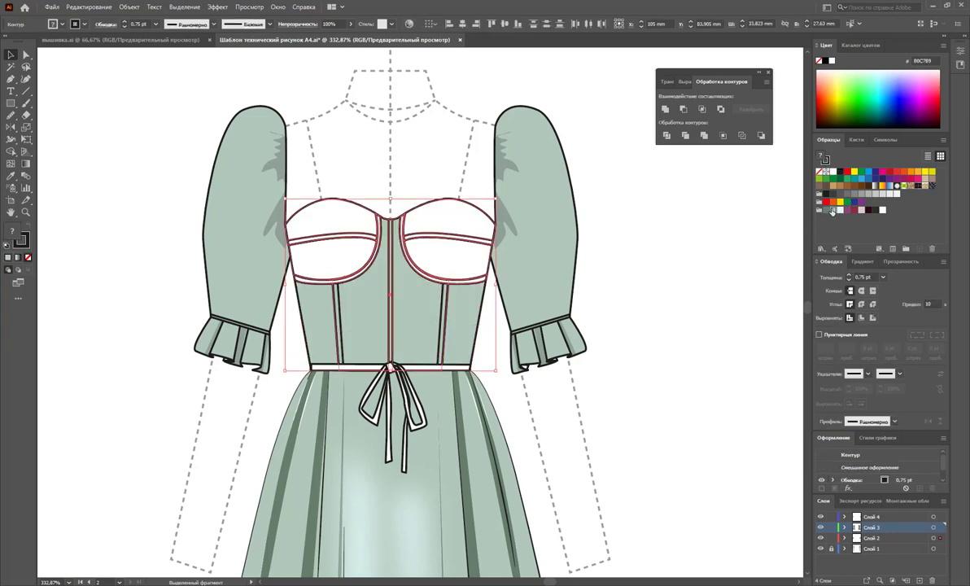
{"action": "left_click", "coordinate": [832, 210]}
{"action": "left_click", "coordinate": [693, 285]}
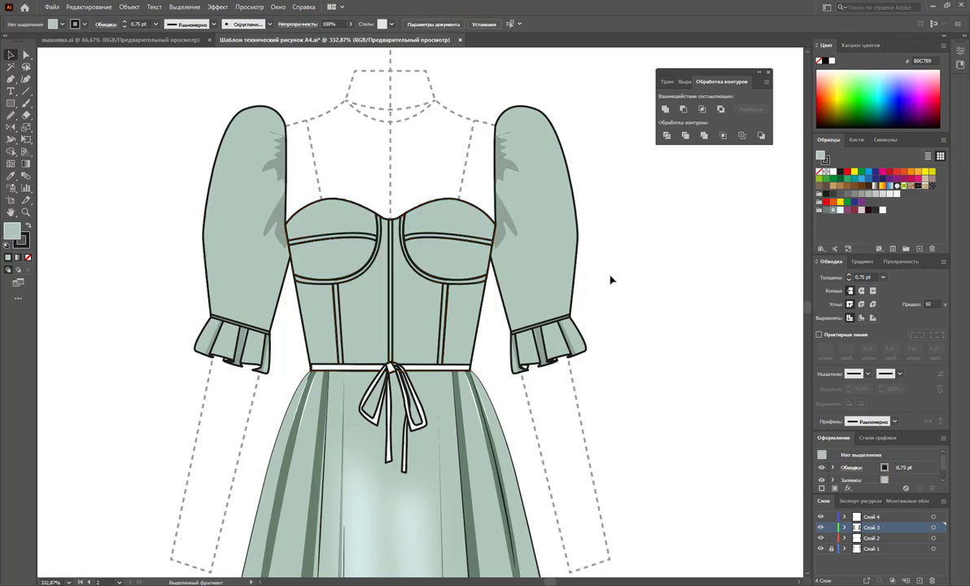
Fill both bodice cups and princess seams with a lighter sage green instead of grey-green.
{"action": "left_click_drag", "start_coordinate": [463, 199], "coordinate": [371, 271]}
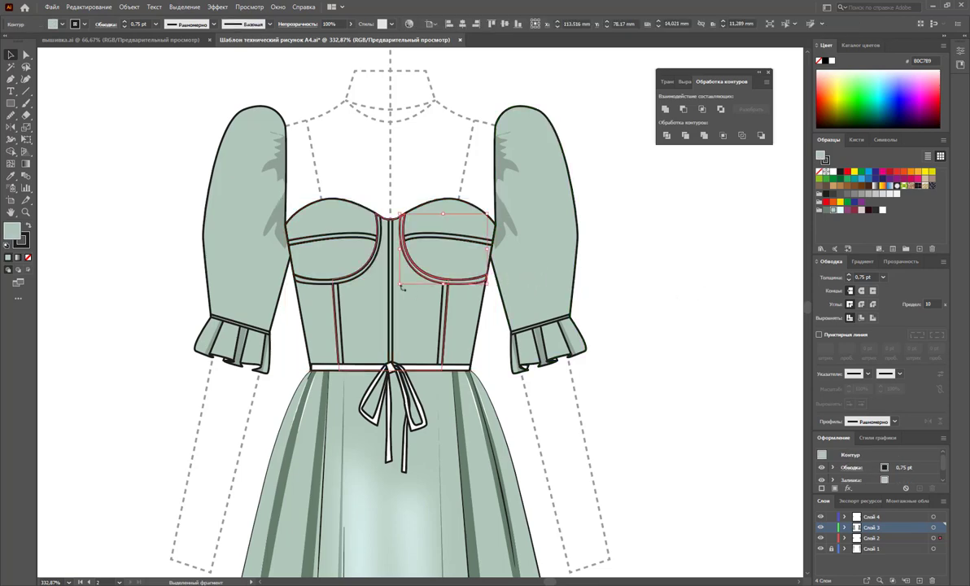
{"action": "left_click", "coordinate": [364, 281]}
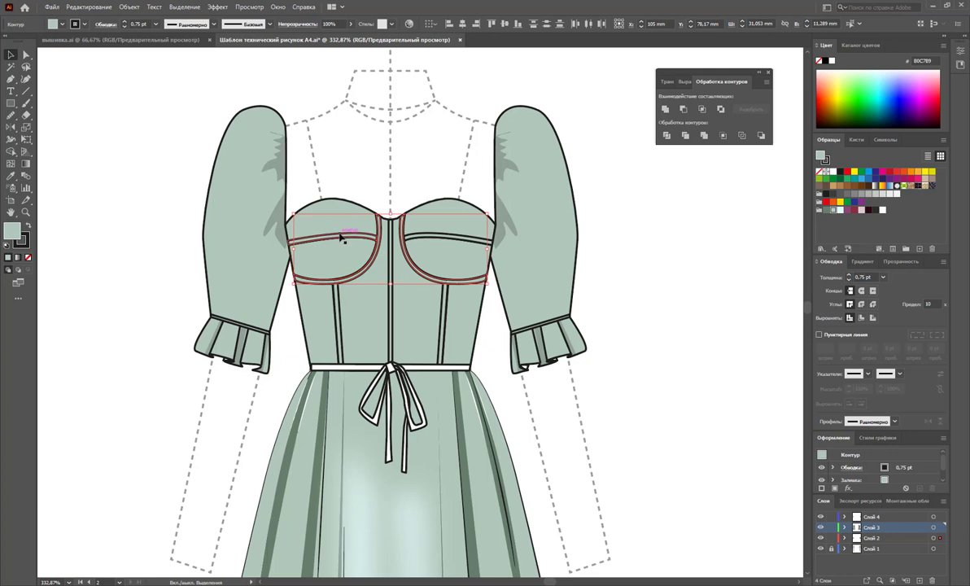
{"action": "left_click", "coordinate": [456, 249], "text": "shift"}
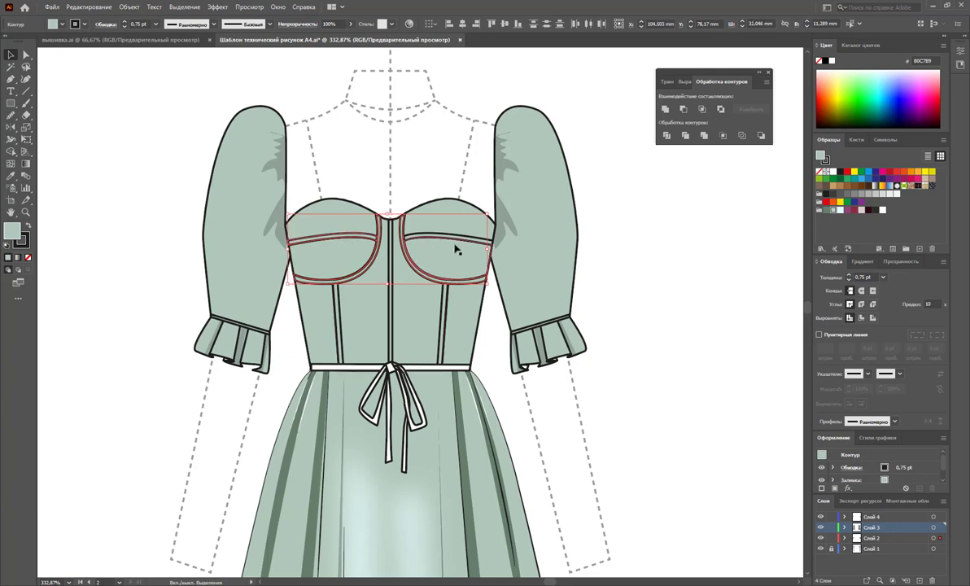
{"action": "left_click", "coordinate": [443, 311], "text": "shift"}
{"action": "left_click", "coordinate": [338, 311], "text": "shift"}
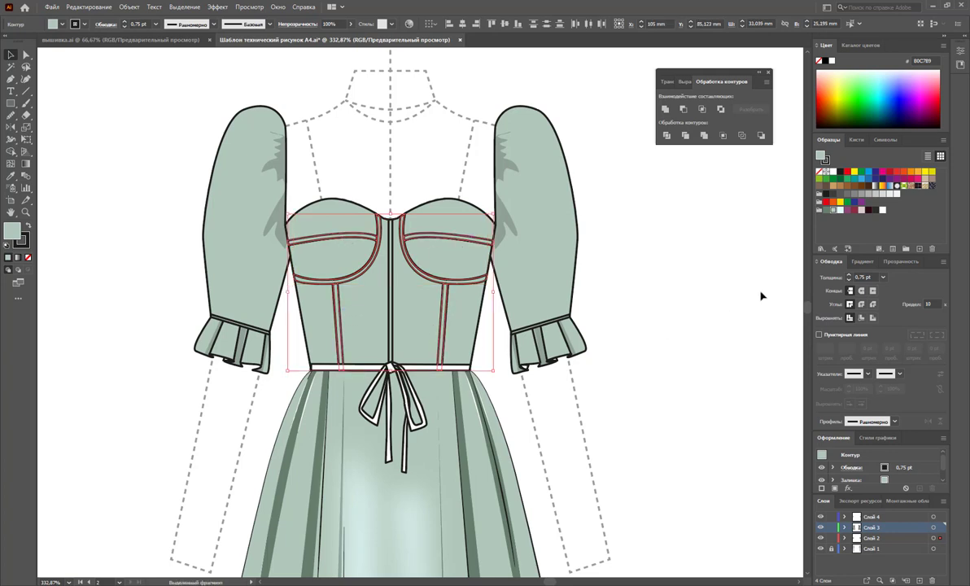
{"action": "left_click", "coordinate": [828, 211]}
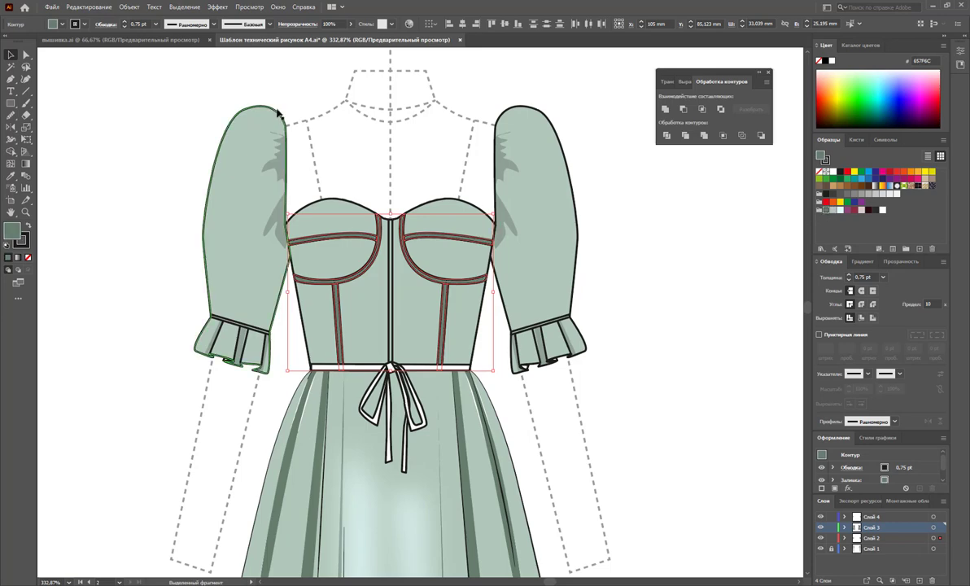
{"action": "key", "text": "ctrl+z"}
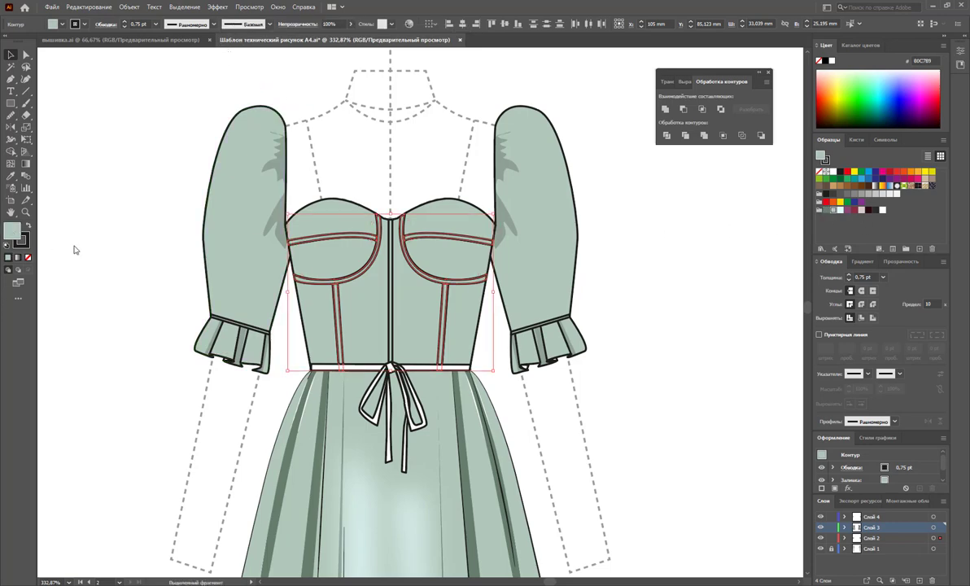
{"action": "left_click_drag", "start_coordinate": [615, 151], "coordinate": [620, 157]}
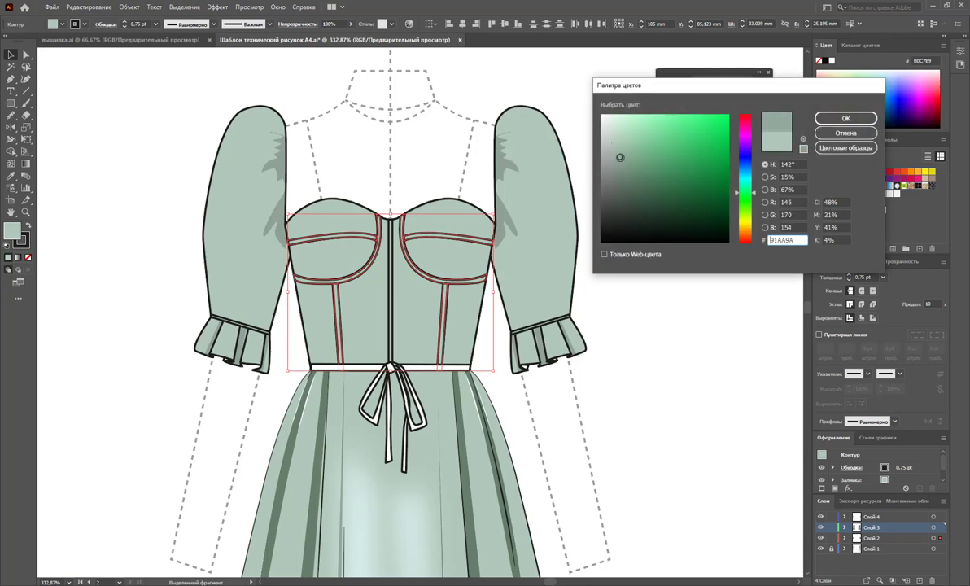
{"action": "left_click", "coordinate": [845, 118]}
{"action": "left_click", "coordinate": [661, 257]}
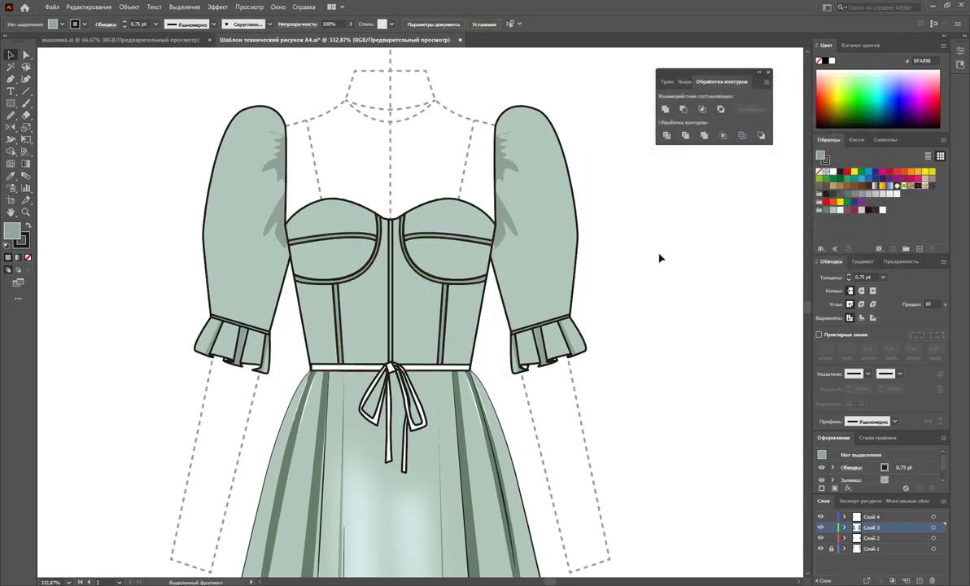
Copy the bodice green onto the centre seam with the Eyedropper.
{"action": "left_click", "coordinate": [390, 293]}
{"action": "left_click", "coordinate": [13, 178]}
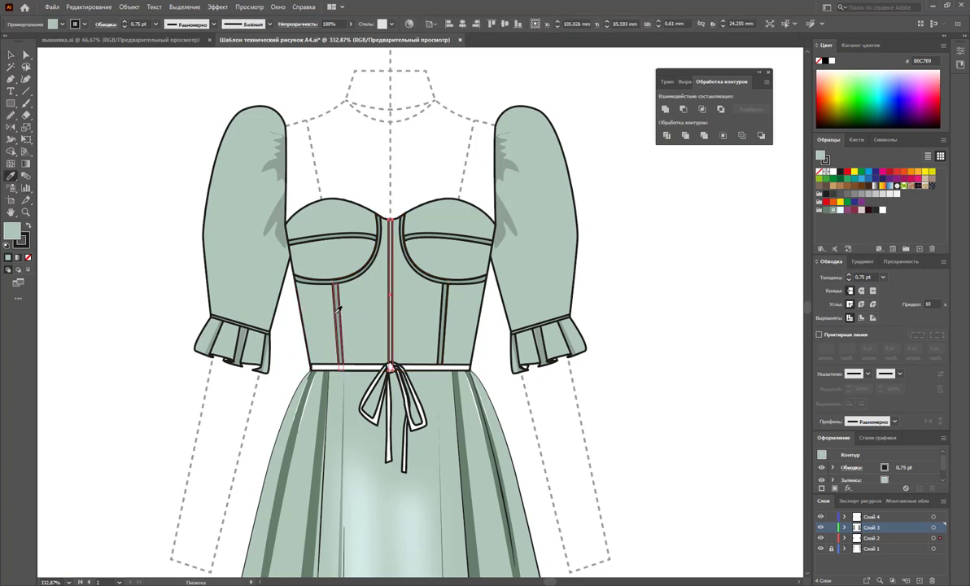
{"action": "left_click", "coordinate": [341, 304]}
{"action": "left_click", "coordinate": [11, 54]}
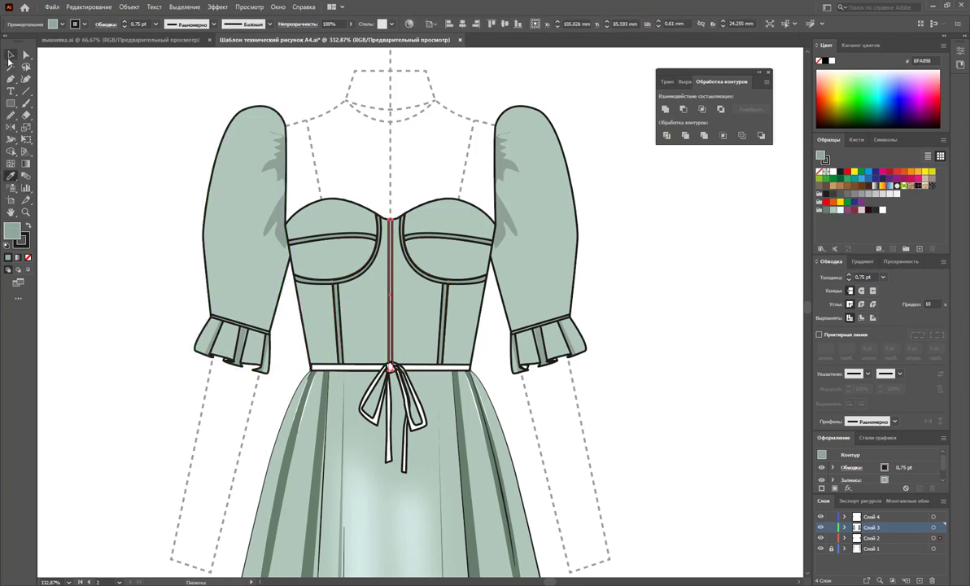
{"action": "left_click", "coordinate": [107, 237]}
Fill the waistband dark red and select it together with the whole tie bow.
{"action": "left_click", "coordinate": [446, 368]}
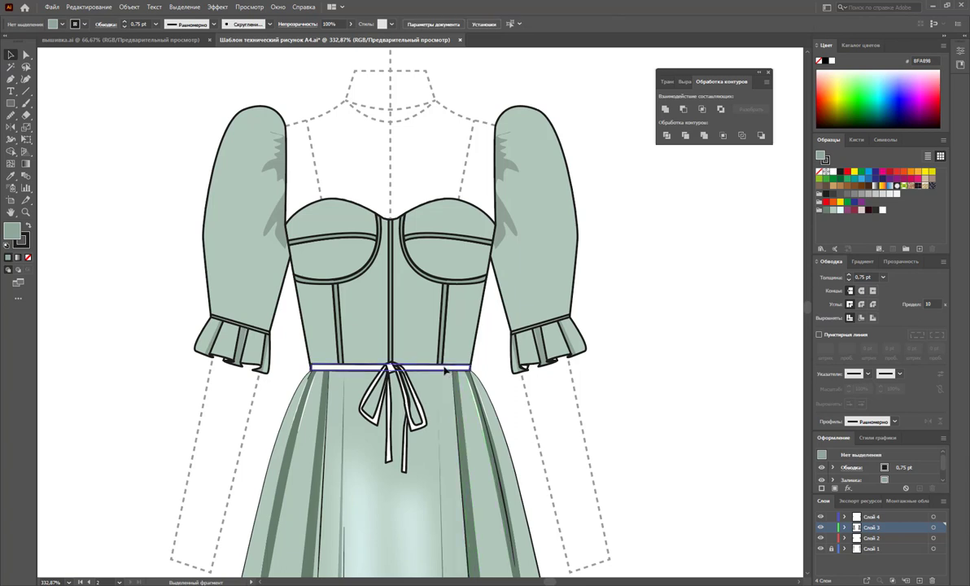
{"action": "left_click", "coordinate": [854, 213]}
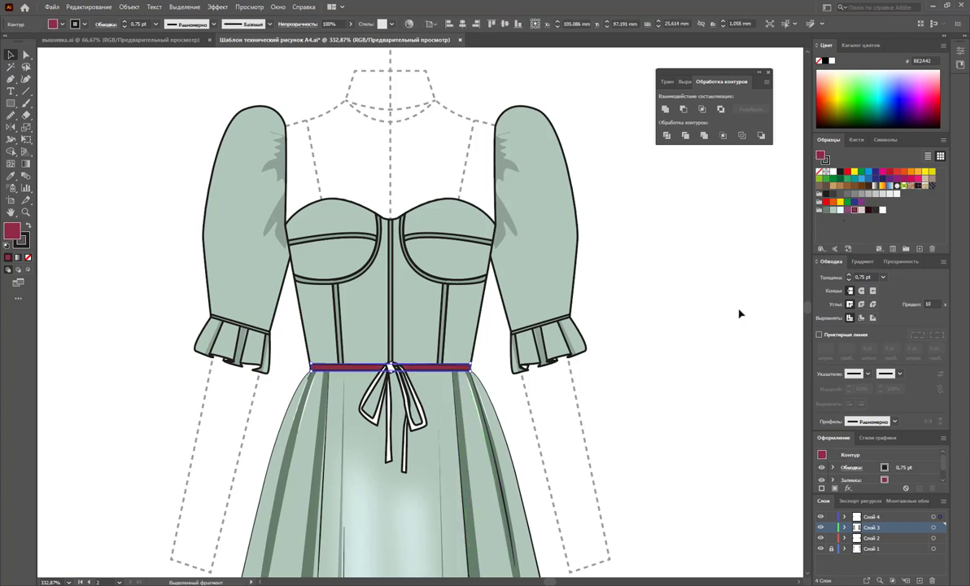
{"action": "left_click", "coordinate": [397, 401]}
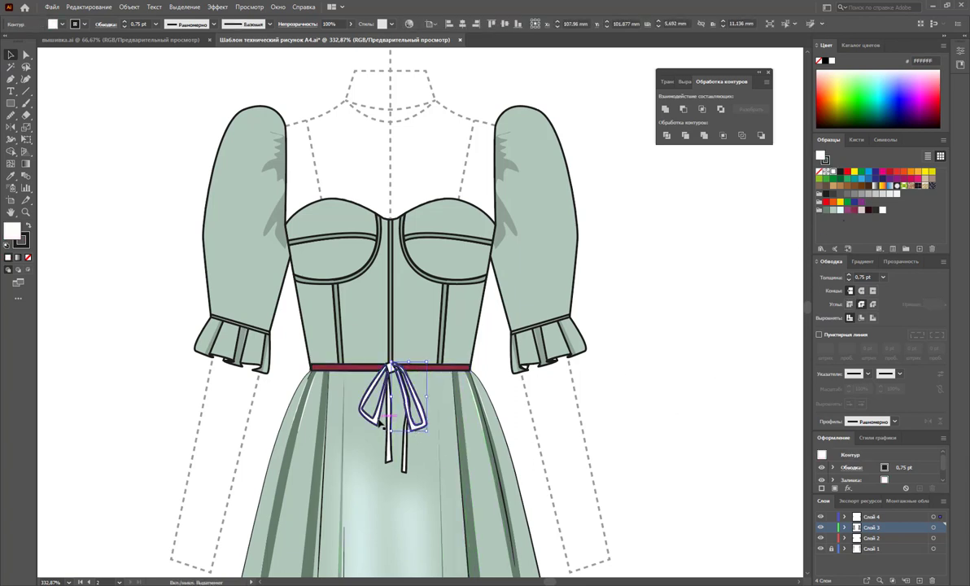
{"action": "left_click", "coordinate": [364, 403], "text": "shift"}
{"action": "left_click", "coordinate": [405, 462], "text": "shift"}
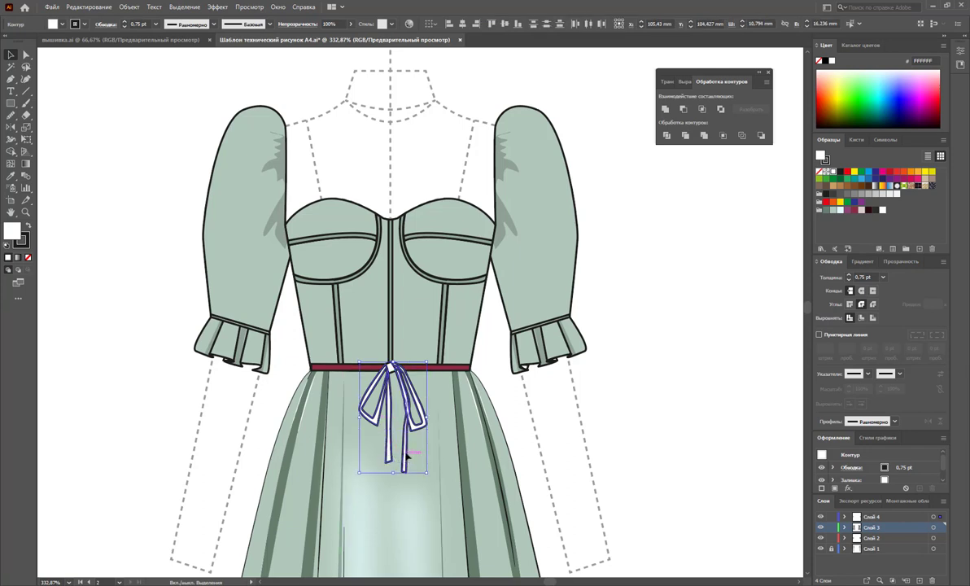
{"action": "left_click", "coordinate": [416, 367], "text": "shift"}
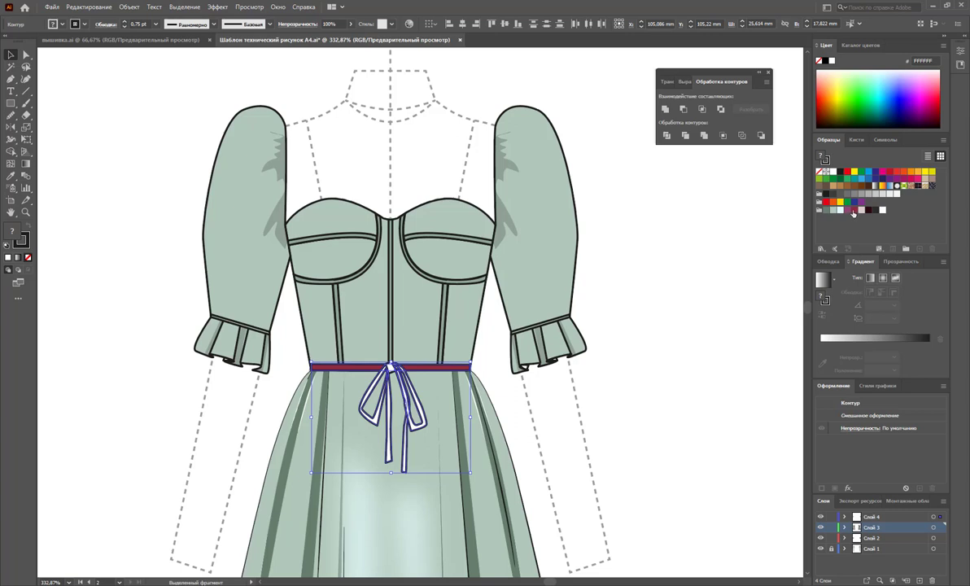
Give the waistband and bow a pink-to-maroon gradient built from swatch colour stops.
{"action": "left_click", "coordinate": [855, 336]}
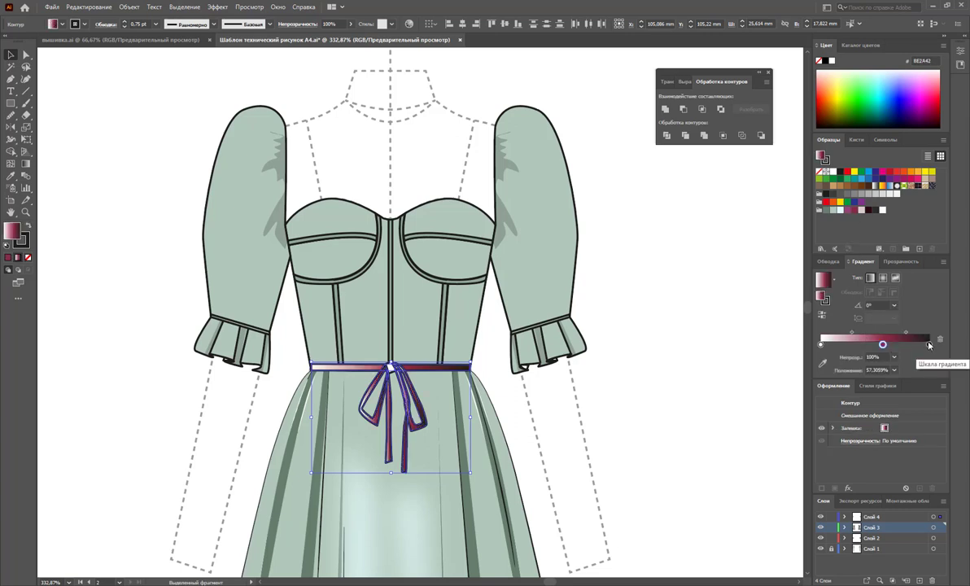
{"action": "left_click", "coordinate": [853, 210]}
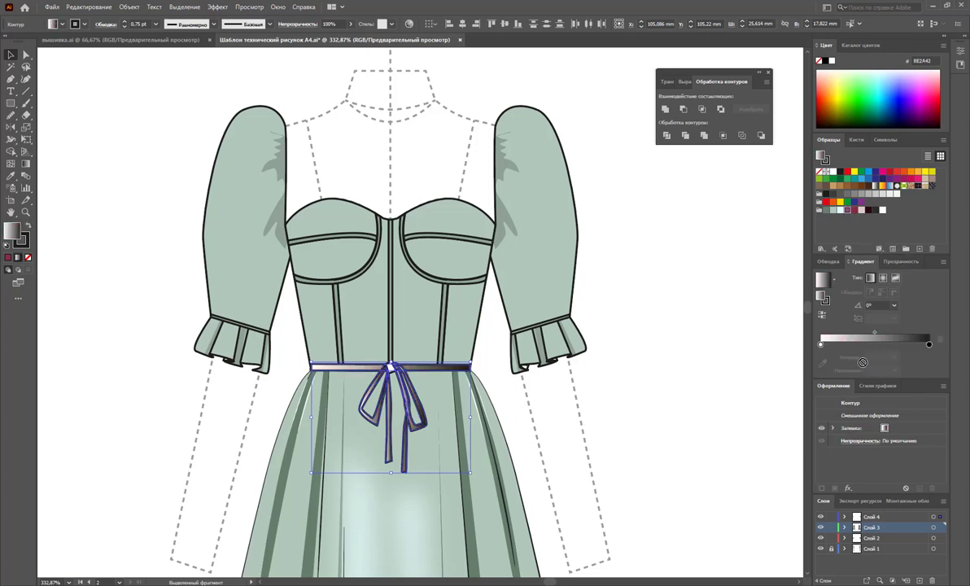
{"action": "mouse_move", "coordinate": [847, 214]}
{"action": "left_mouse_down"}
{"action": "mouse_move", "coordinate": [851, 344]}
{"action": "mouse_move", "coordinate": [876, 280]}
{"action": "left_mouse_up"}
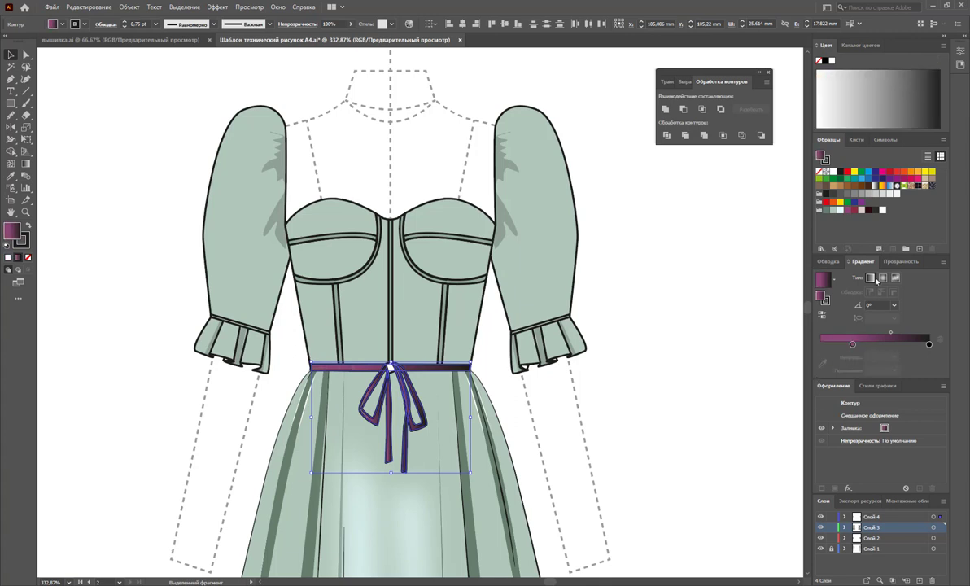
{"action": "left_click_drag", "start_coordinate": [854, 216], "coordinate": [835, 344]}
{"action": "left_click_drag", "start_coordinate": [873, 222], "coordinate": [904, 350]}
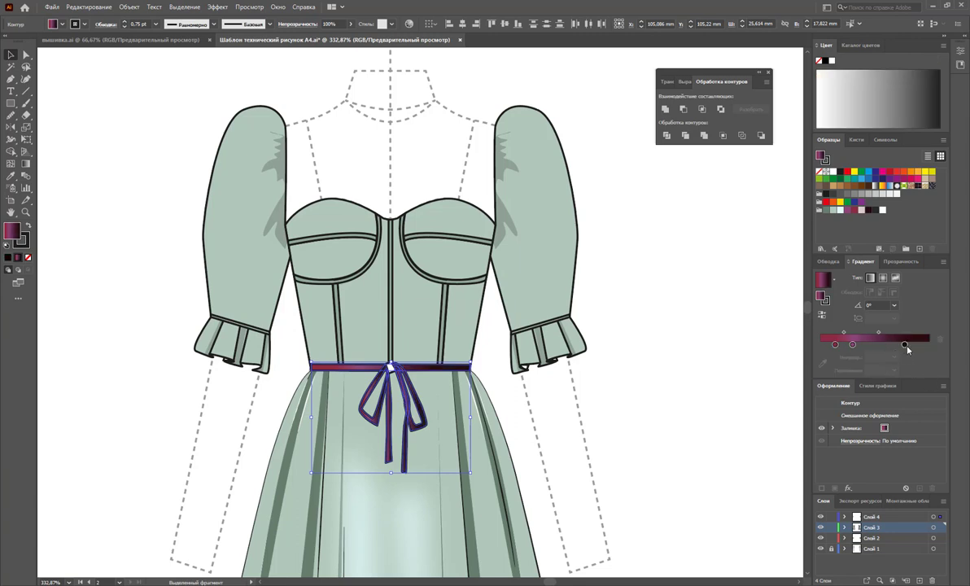
{"action": "left_click", "coordinate": [923, 344]}
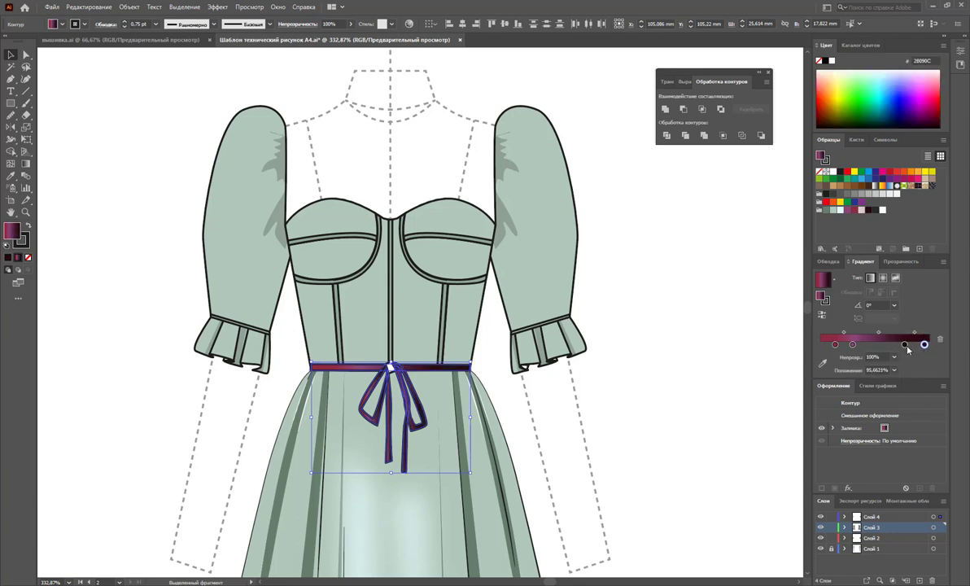
{"action": "left_click_drag", "start_coordinate": [906, 346], "coordinate": [856, 235]}
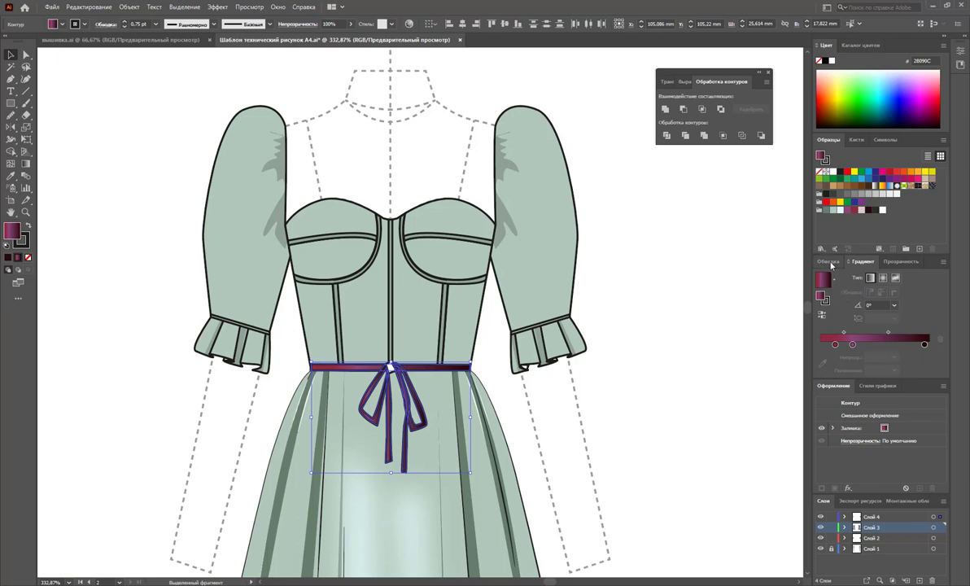
Thin the belt and bow outlines to 0.5 pt with a tapered width profile.
{"action": "key", "text": "ctrl+F10"}
{"action": "left_click", "coordinate": [883, 277]}
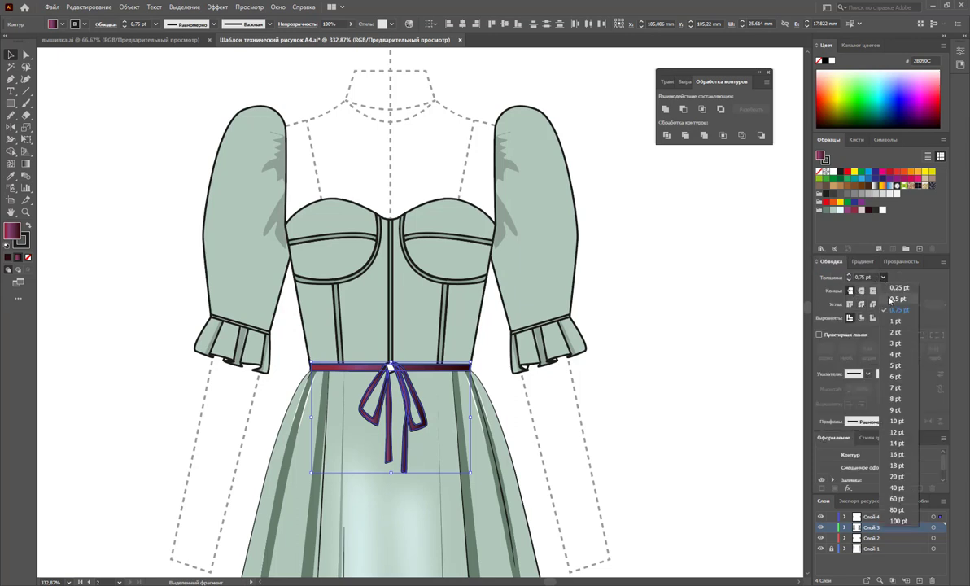
{"action": "left_click", "coordinate": [871, 298]}
{"action": "left_click", "coordinate": [891, 420]}
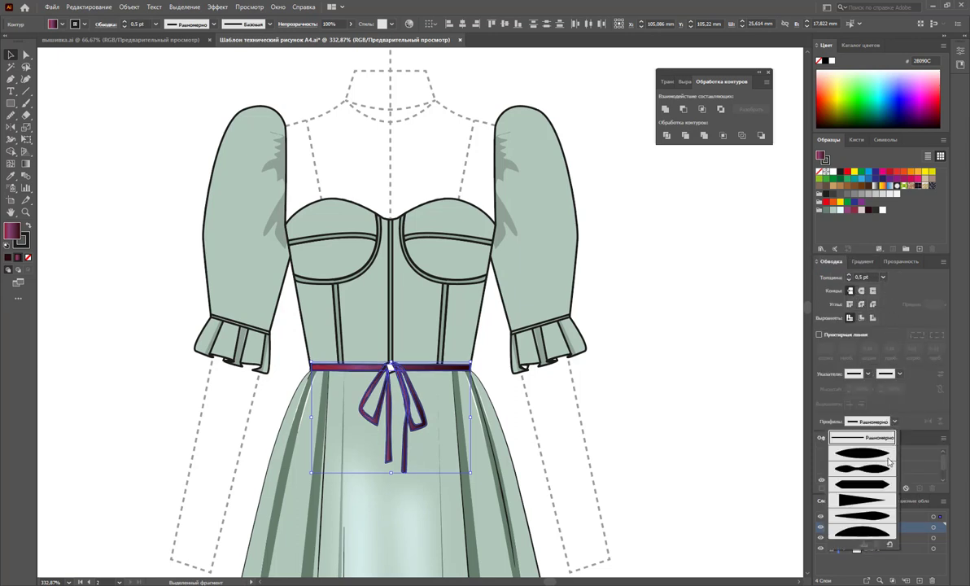
{"action": "left_click", "coordinate": [871, 512]}
{"action": "left_click", "coordinate": [672, 434]}
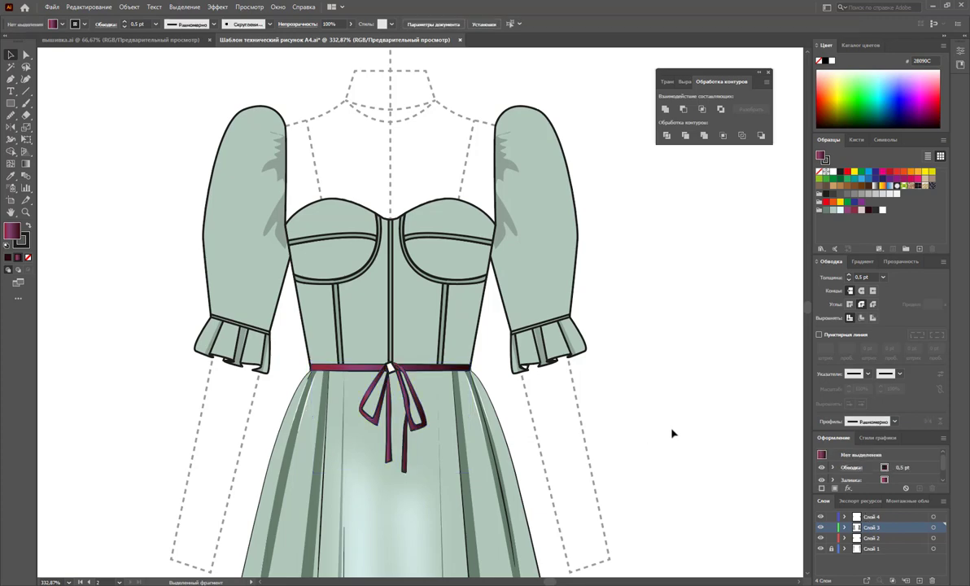
Copy the belt gradient onto the bow's white knot with the Eyedropper.
{"action": "left_click", "coordinate": [390, 367]}
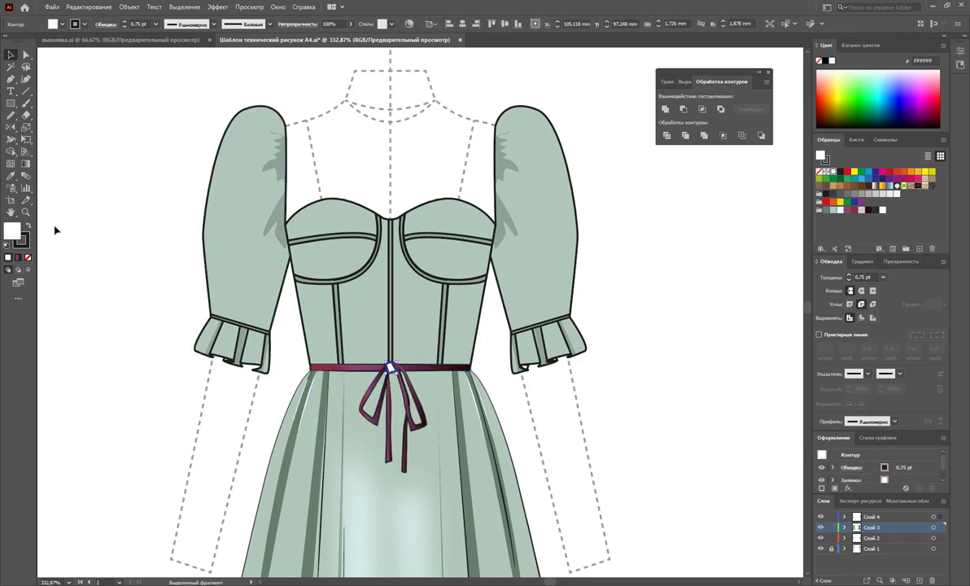
{"action": "left_click", "coordinate": [13, 177]}
{"action": "left_click", "coordinate": [317, 368]}
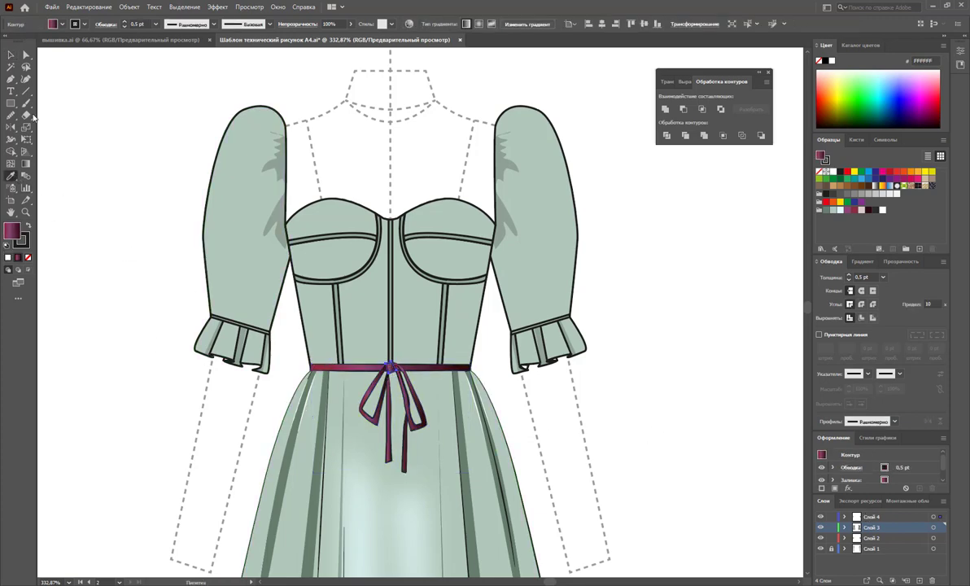
{"action": "left_click", "coordinate": [12, 54]}
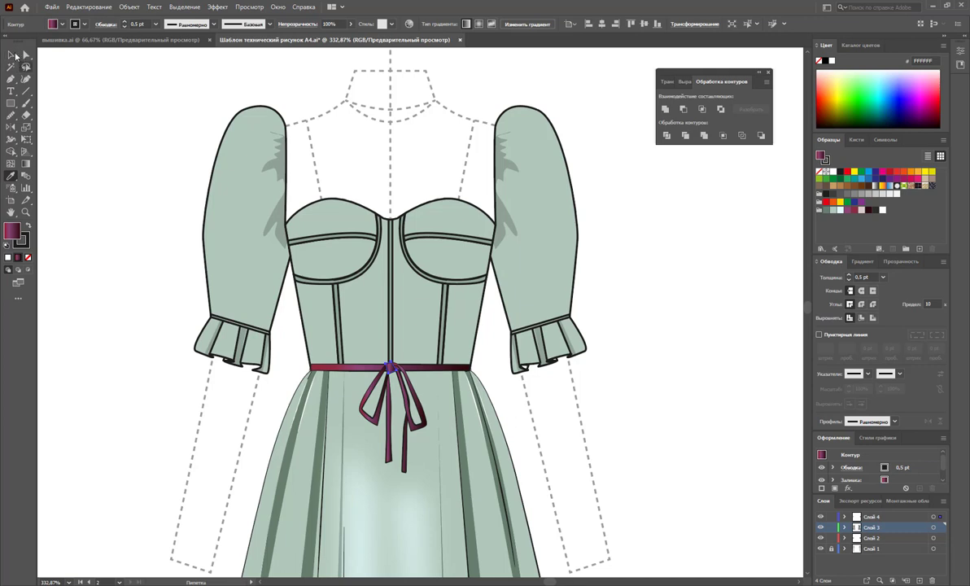
Give both sleeve outlines a tapered stroke width profile.
{"action": "left_click", "coordinate": [227, 168]}
{"action": "left_click", "coordinate": [563, 210], "text": "shift"}
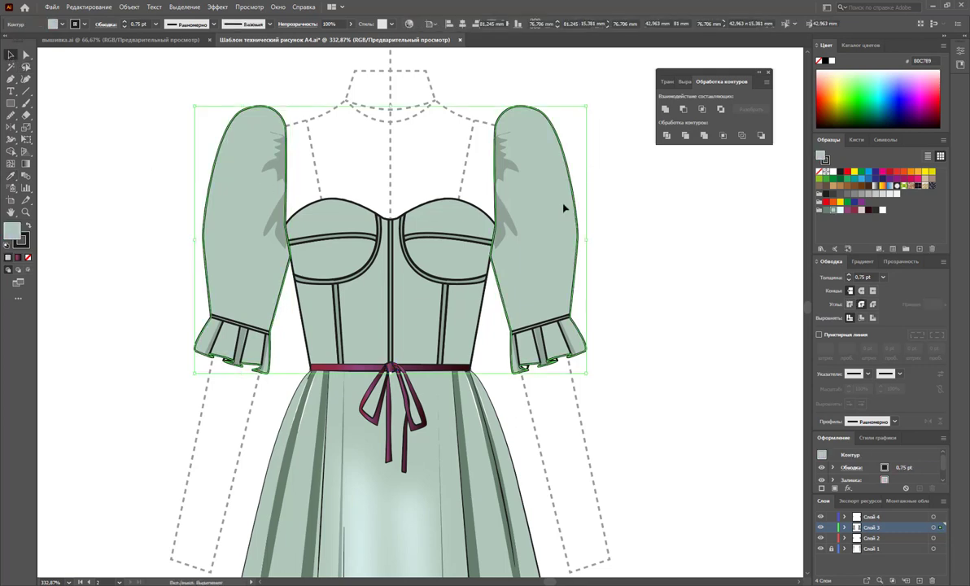
{"action": "left_click", "coordinate": [877, 422]}
{"action": "left_click", "coordinate": [869, 517]}
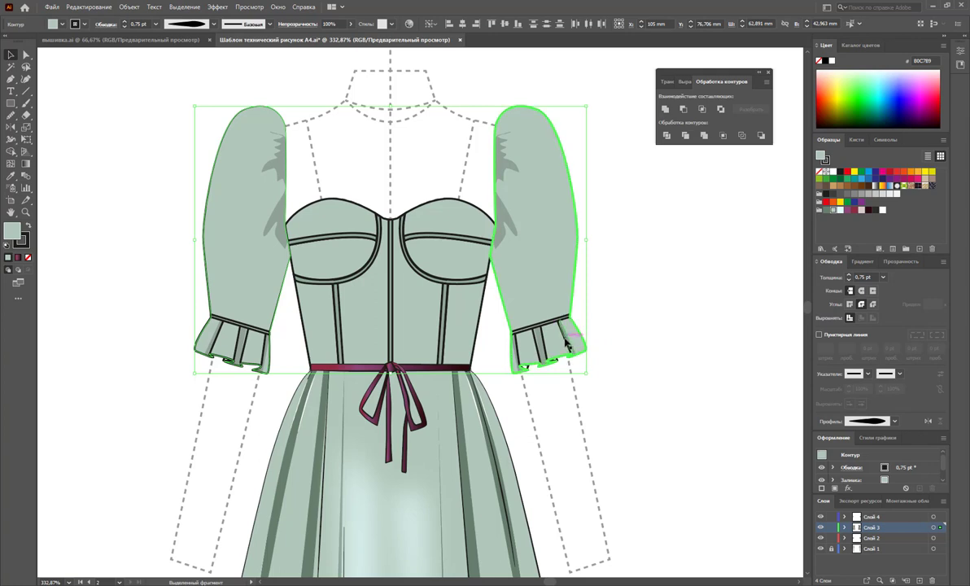
Zoom in on the left cuff and try selecting its narrow pleat strips.
{"action": "left_click", "coordinate": [659, 370]}
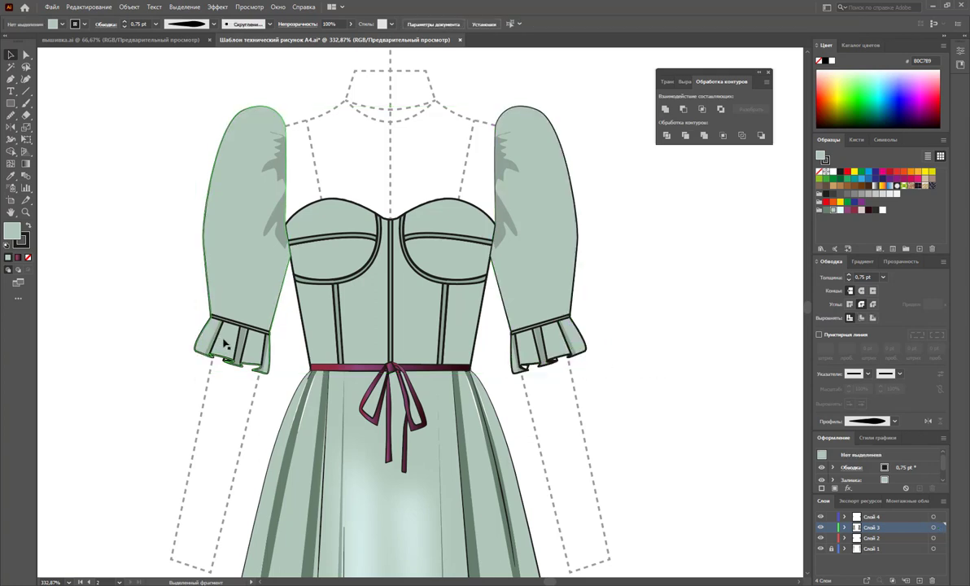
{"action": "left_click", "coordinate": [236, 342]}
{"action": "left_click", "coordinate": [223, 337]}
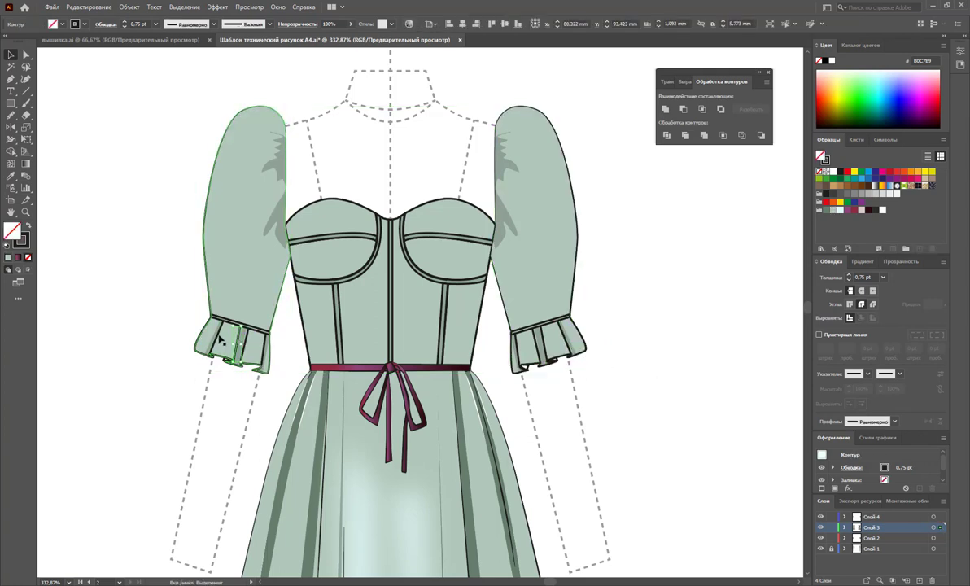
{"action": "left_click", "coordinate": [25, 211]}
{"action": "left_click_drag", "start_coordinate": [150, 302], "coordinate": [278, 307]}
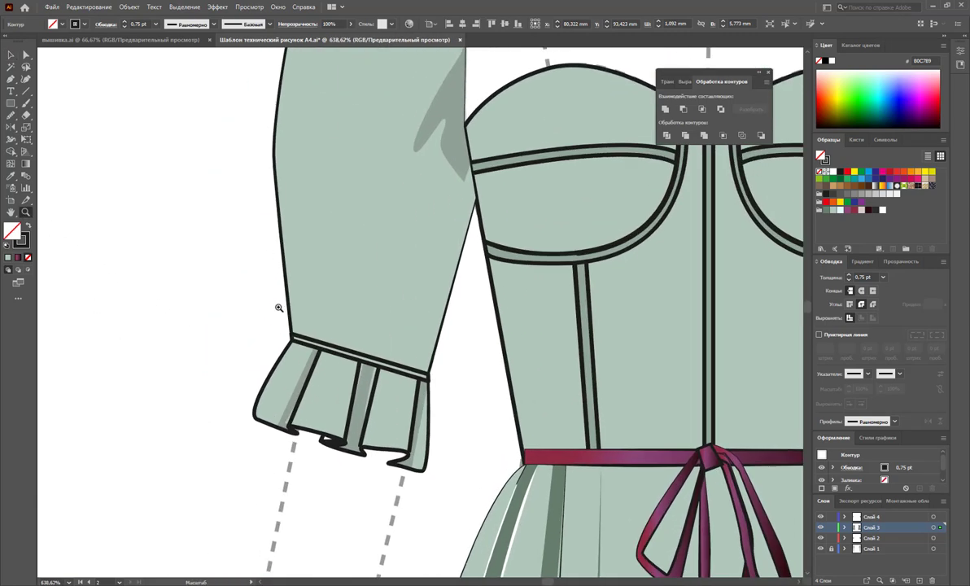
{"action": "left_click", "coordinate": [10, 55]}
{"action": "left_click", "coordinate": [397, 431]}
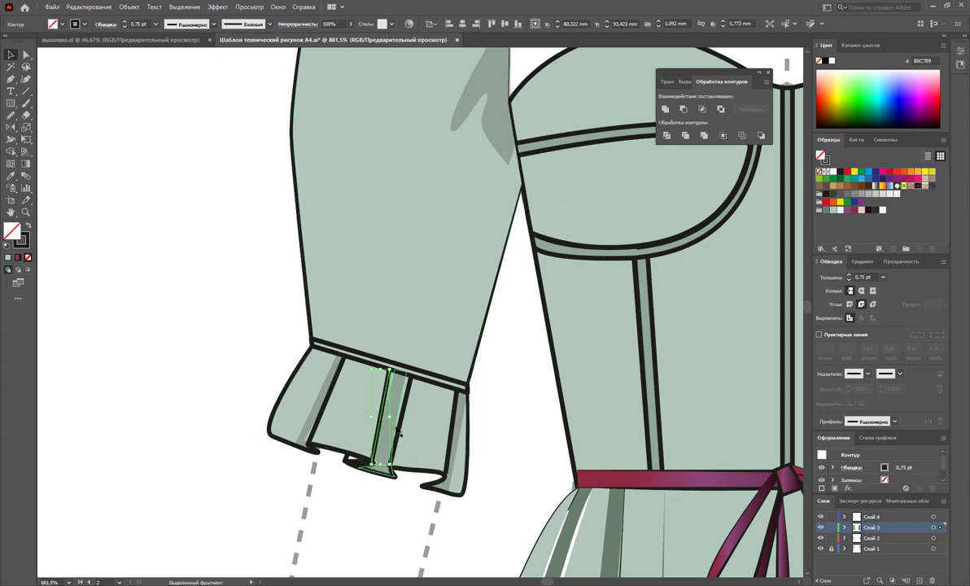
{"action": "left_click", "coordinate": [410, 423], "text": "shift"}
{"action": "left_click", "coordinate": [453, 443], "text": "shift"}
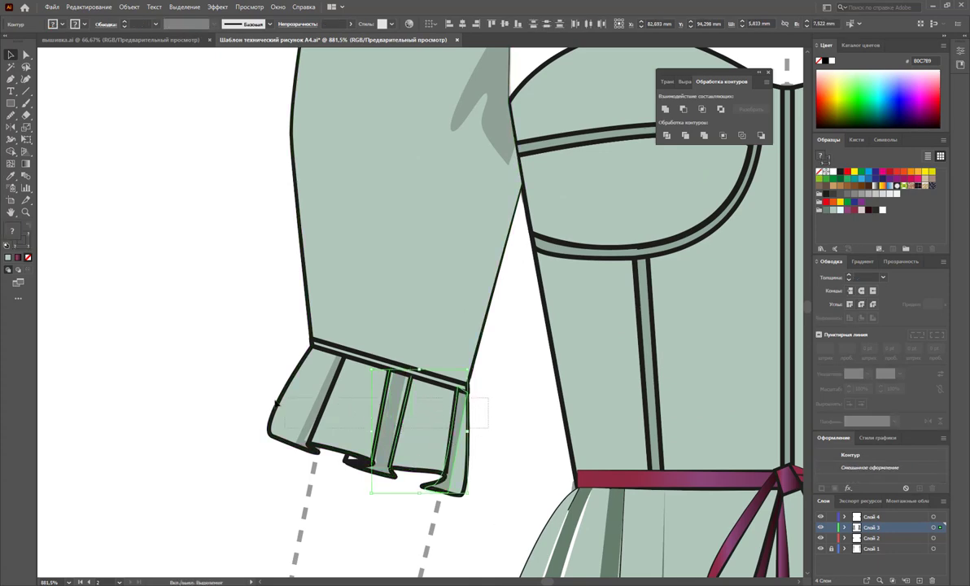
{"action": "left_click", "coordinate": [293, 402], "text": "shift"}
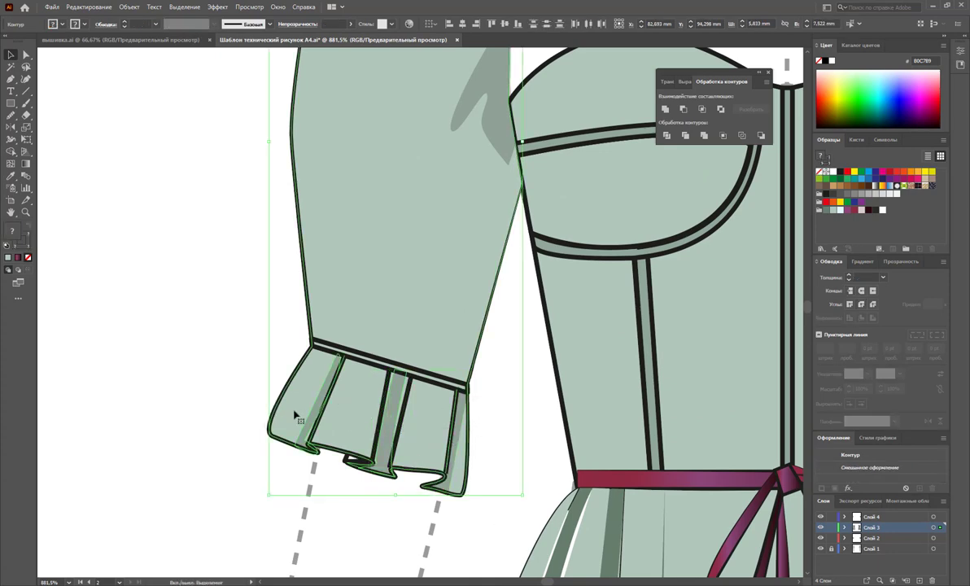
{"action": "left_click", "coordinate": [464, 457], "text": "shift"}
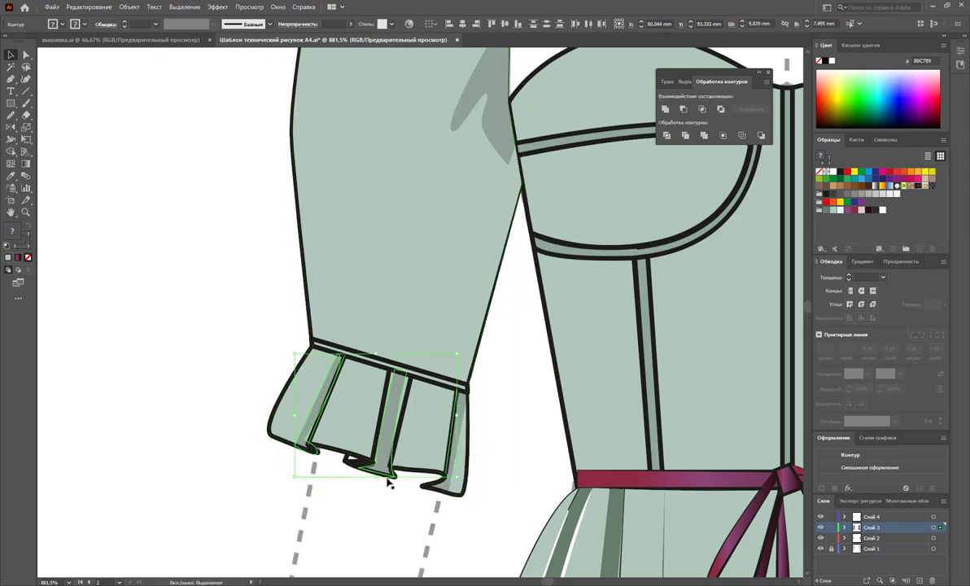
{"action": "left_click", "coordinate": [497, 450]}
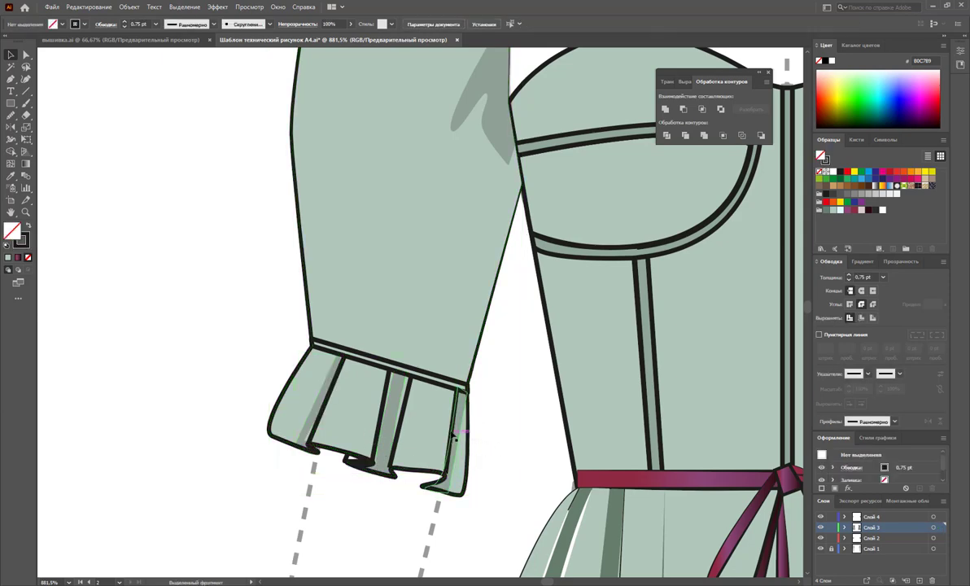
Make the left cuff's pleat lines 0.5 pt tapered strokes.
{"action": "left_click", "coordinate": [390, 398]}
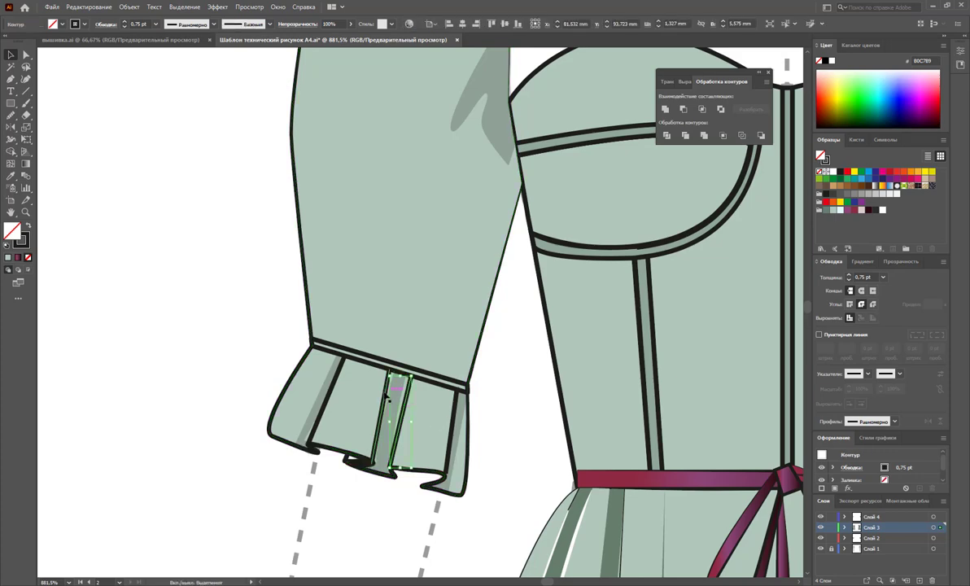
{"action": "left_click", "coordinate": [340, 368], "text": "shift"}
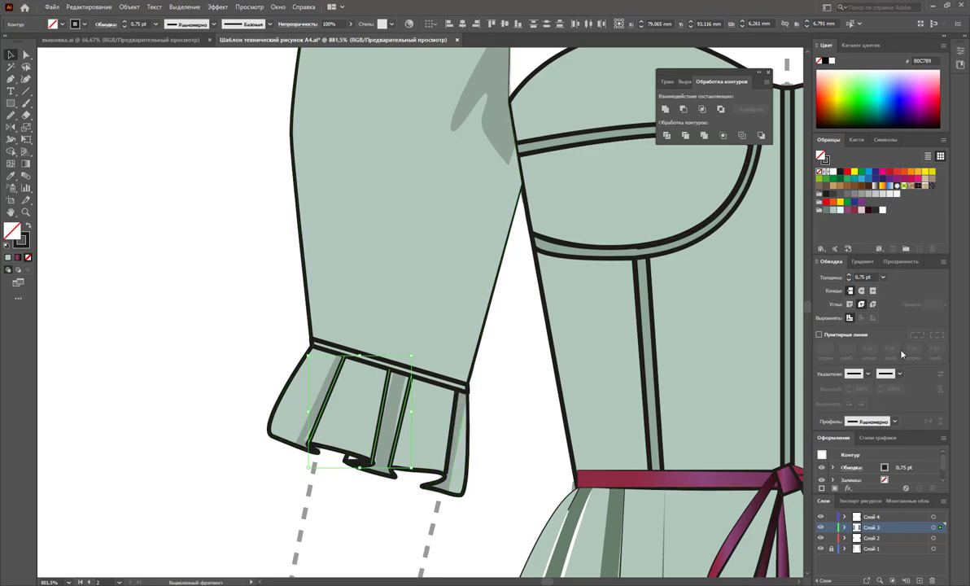
{"action": "left_click", "coordinate": [883, 276]}
{"action": "left_click", "coordinate": [842, 287]}
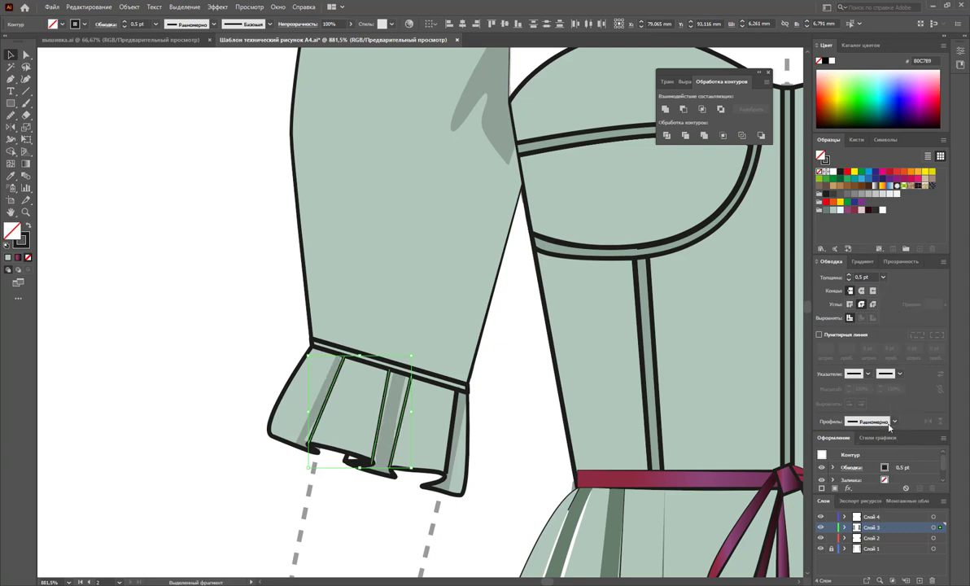
{"action": "left_click", "coordinate": [896, 421]}
{"action": "left_click", "coordinate": [867, 518]}
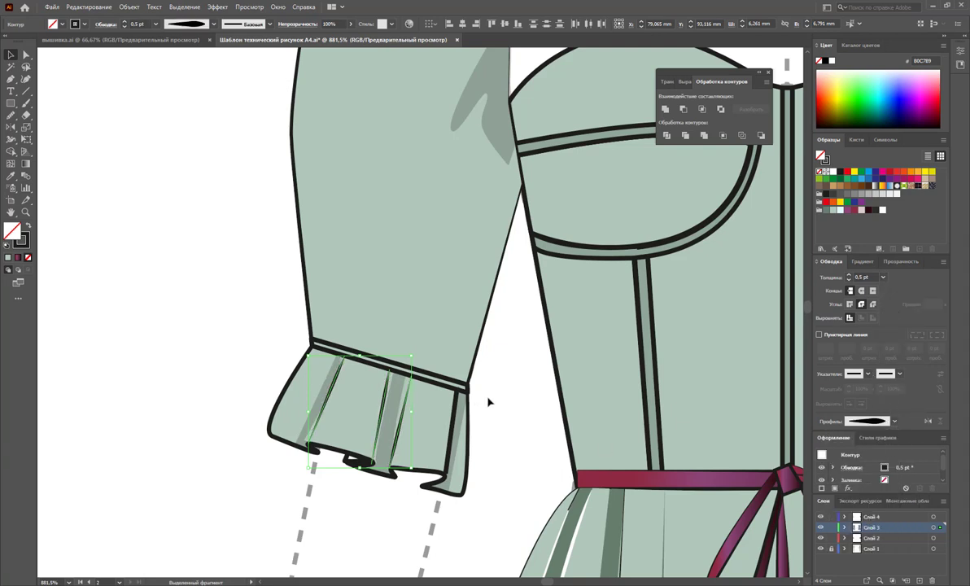
{"action": "key", "text": "ctrl+shift+a"}
Make the pleat line at the left cuff's right edge a 0.5 pt tapered stroke.
{"action": "left_click", "coordinate": [440, 426]}
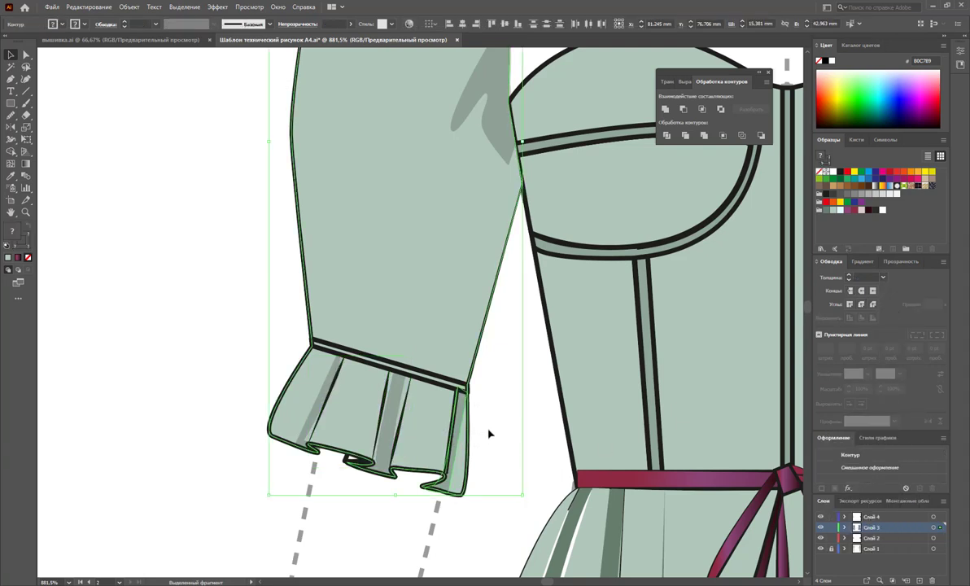
{"action": "left_click", "coordinate": [456, 437]}
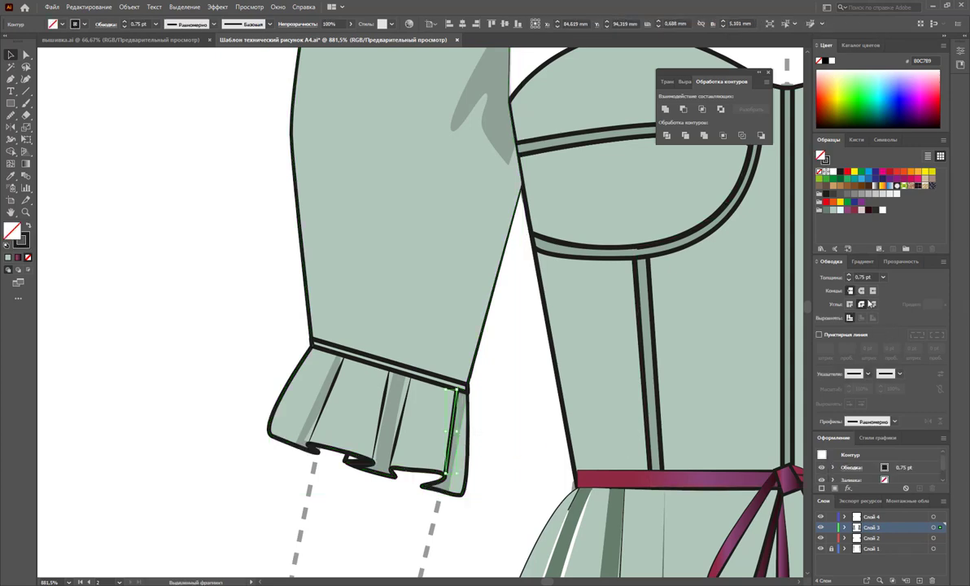
{"action": "left_click", "coordinate": [882, 278]}
{"action": "left_click", "coordinate": [886, 398]}
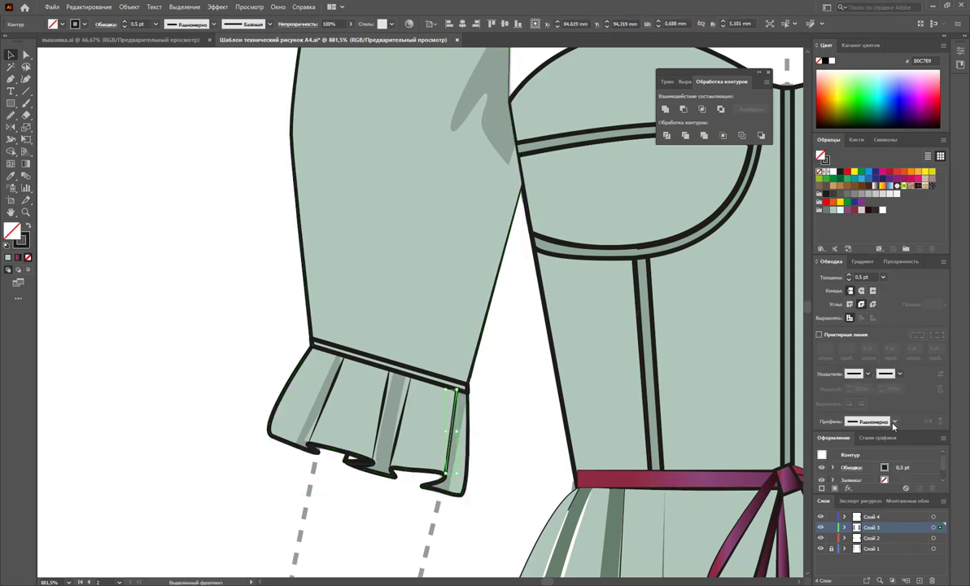
{"action": "left_click", "coordinate": [892, 422]}
{"action": "left_click", "coordinate": [870, 497]}
{"action": "left_click", "coordinate": [515, 400]}
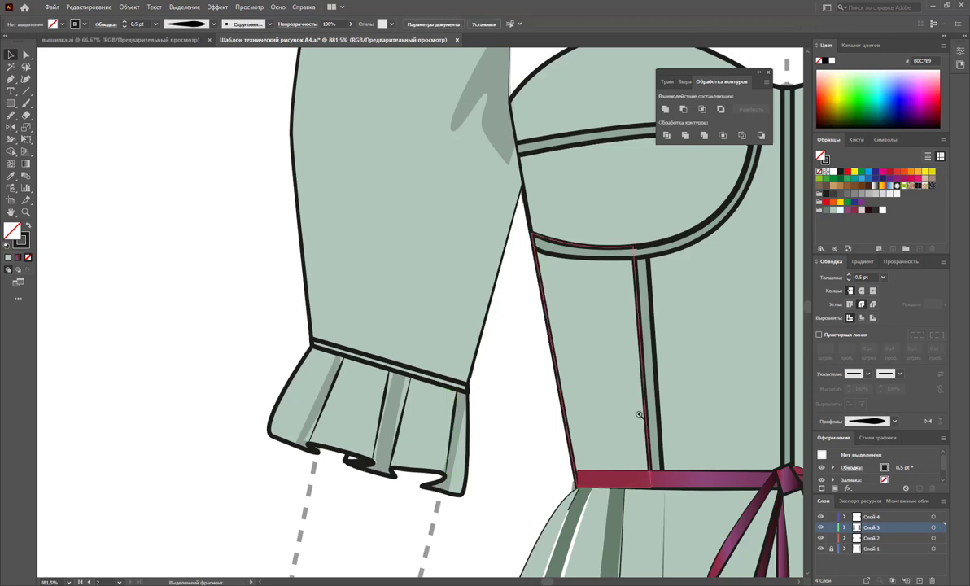
{"action": "left_click", "coordinate": [639, 414], "text": "alt"}
{"action": "left_click", "coordinate": [566, 324], "text": "alt"}
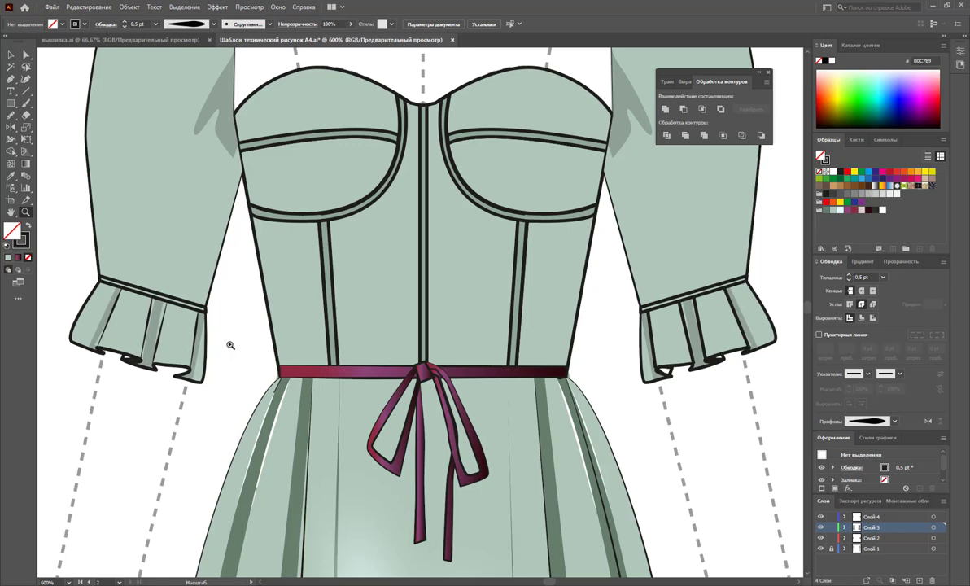
Fill two small right cuff pieces with grey-green.
{"action": "left_click", "coordinate": [11, 54]}
{"action": "left_click", "coordinate": [129, 357]}
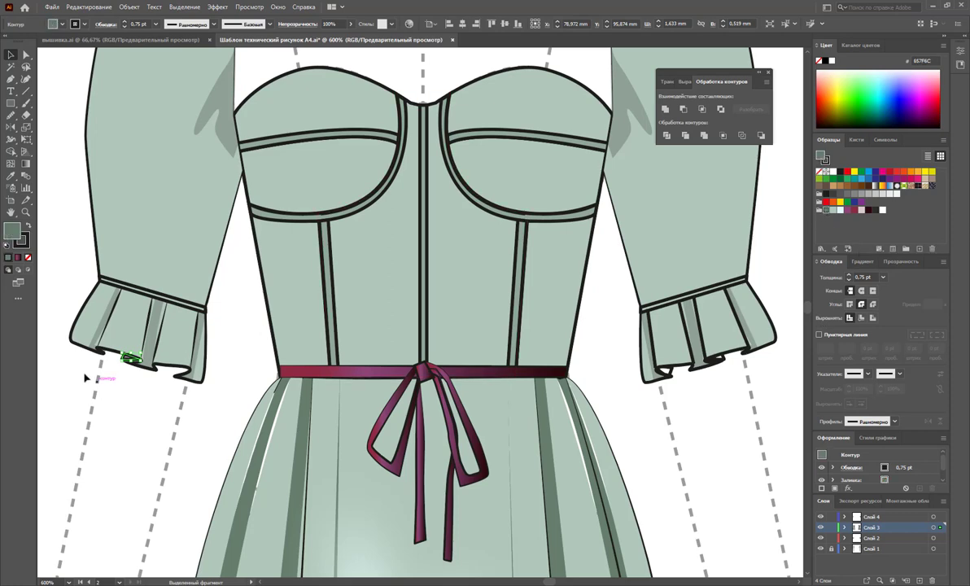
{"action": "left_click", "coordinate": [628, 356]}
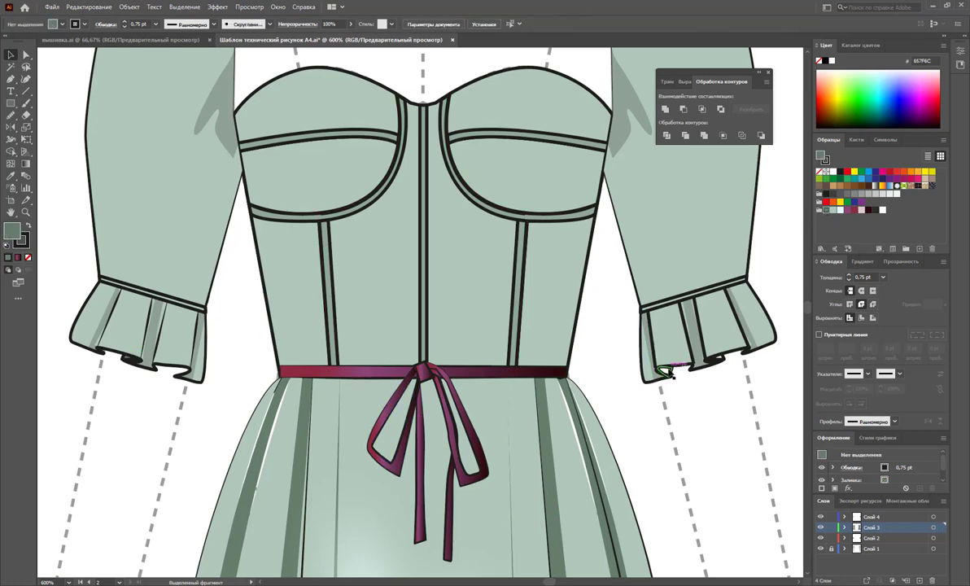
{"action": "left_click", "coordinate": [720, 359]}
{"action": "left_click", "coordinate": [664, 370]}
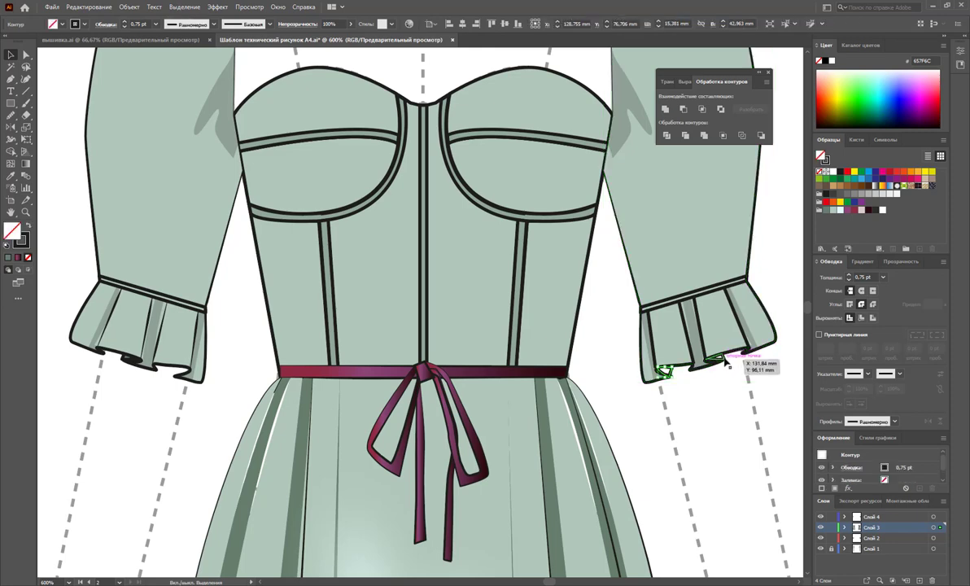
{"action": "left_click", "coordinate": [721, 364], "text": "shift"}
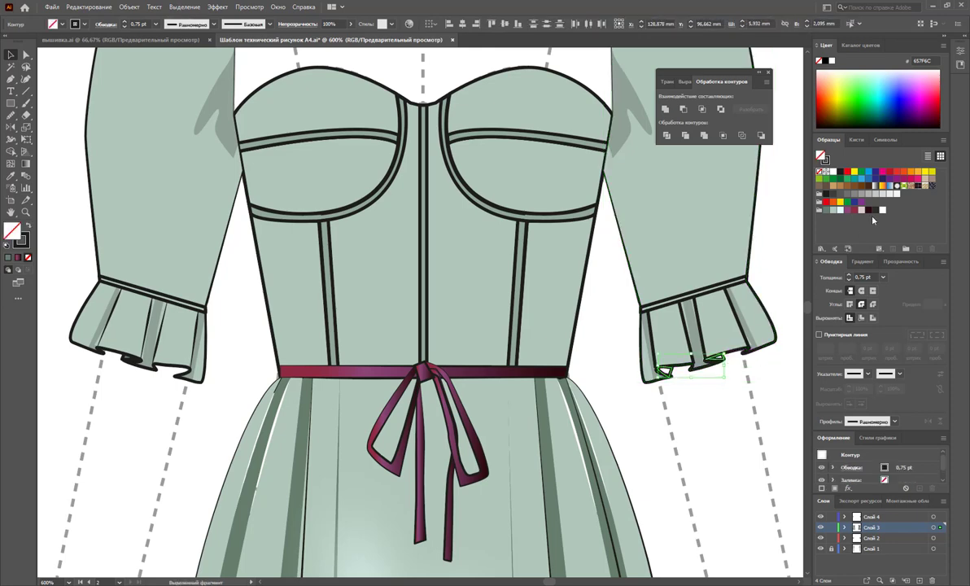
{"action": "left_click", "coordinate": [827, 211]}
{"action": "left_click", "coordinate": [669, 401]}
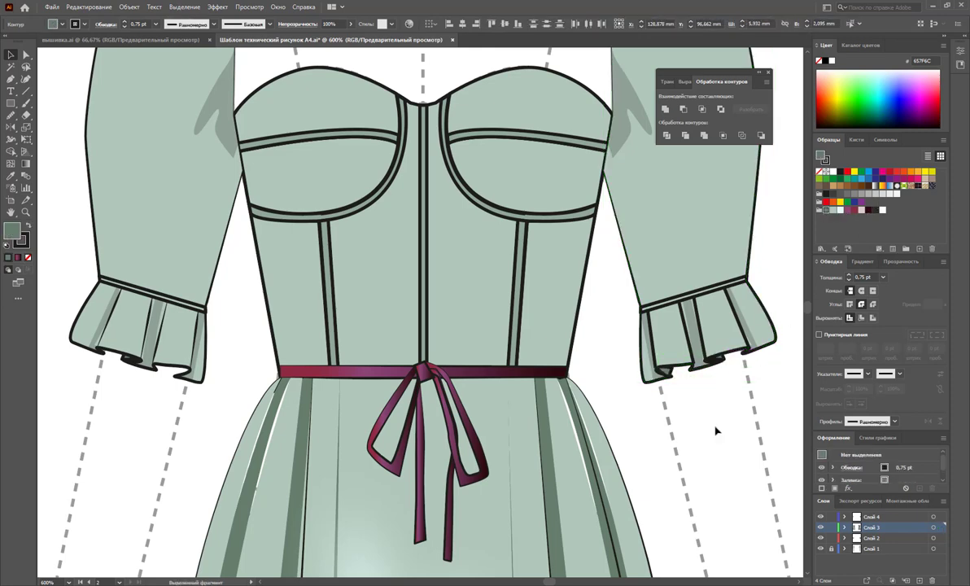
Make the right cuff's pleat lines 0.5 pt tapered strokes.
{"action": "left_click", "coordinate": [689, 340]}
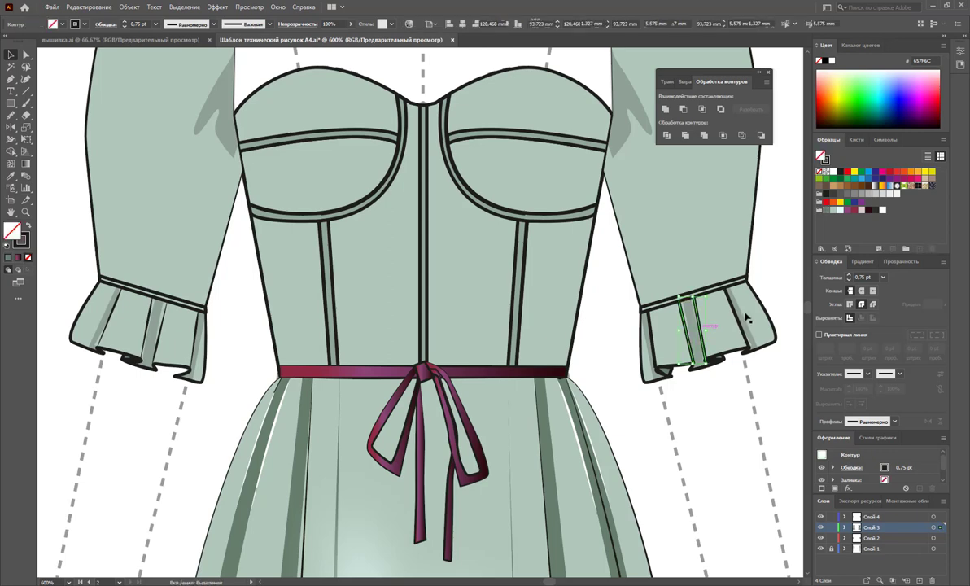
{"action": "left_click", "coordinate": [694, 321]}
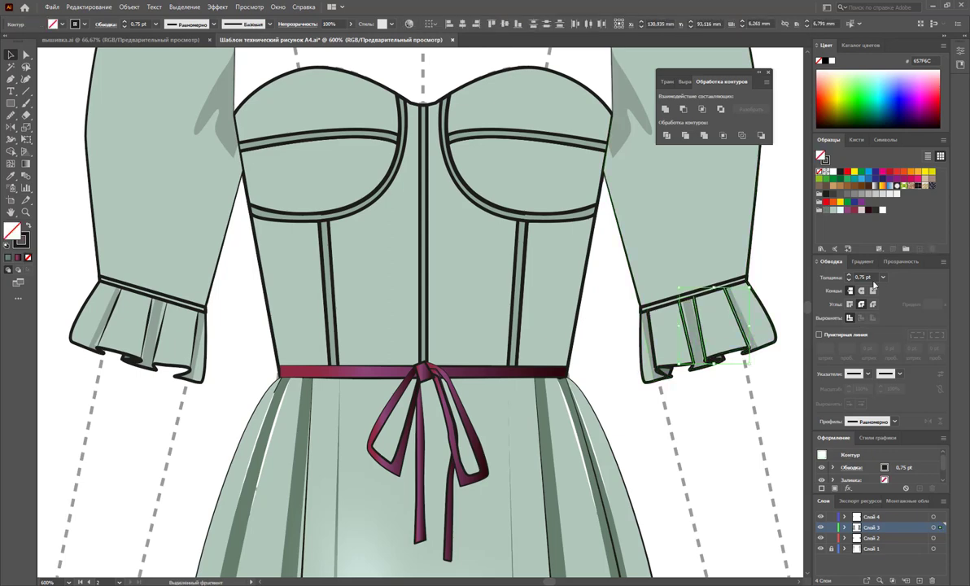
{"action": "left_click", "coordinate": [881, 277]}
{"action": "left_click", "coordinate": [838, 283]}
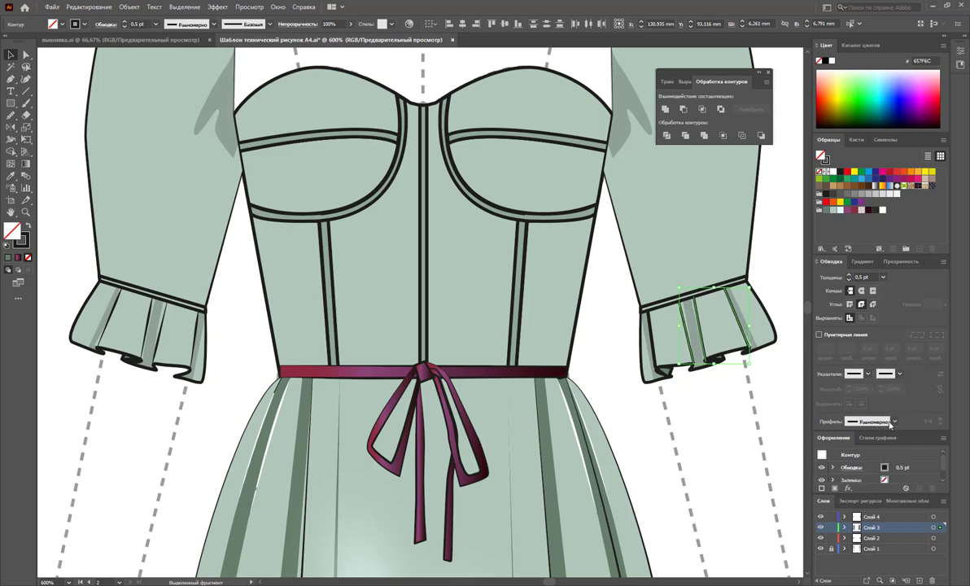
{"action": "left_click", "coordinate": [892, 421]}
{"action": "left_click", "coordinate": [867, 518]}
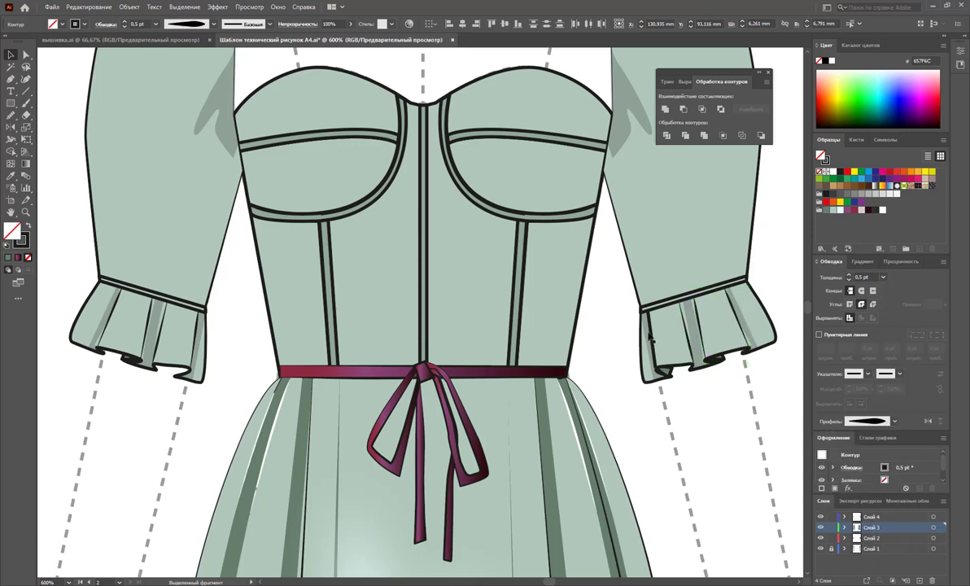
{"action": "left_click", "coordinate": [618, 324]}
Make the thin pleat line at the right cuff's edge a 0.5 pt tapered stroke.
{"action": "left_click", "coordinate": [643, 343]}
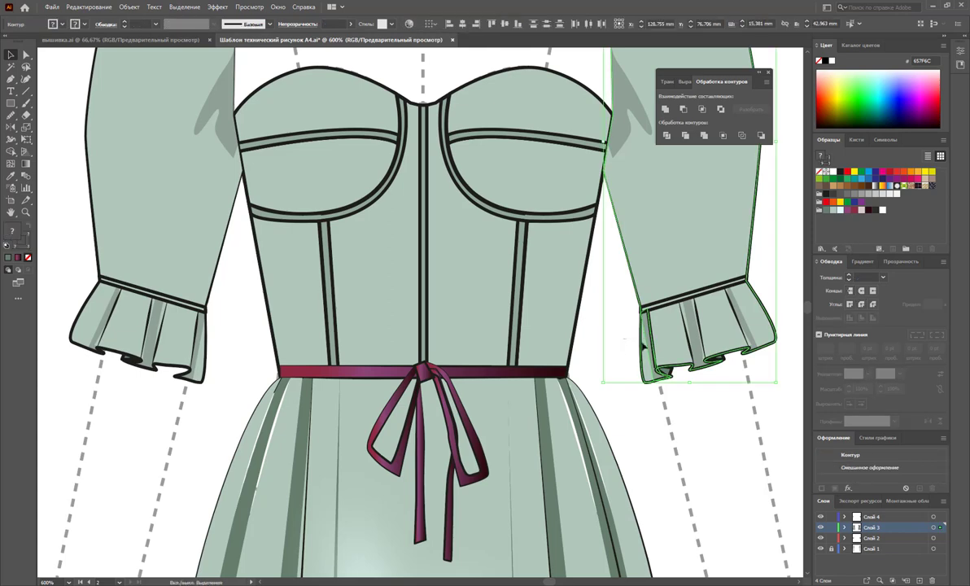
{"action": "left_click", "coordinate": [648, 352]}
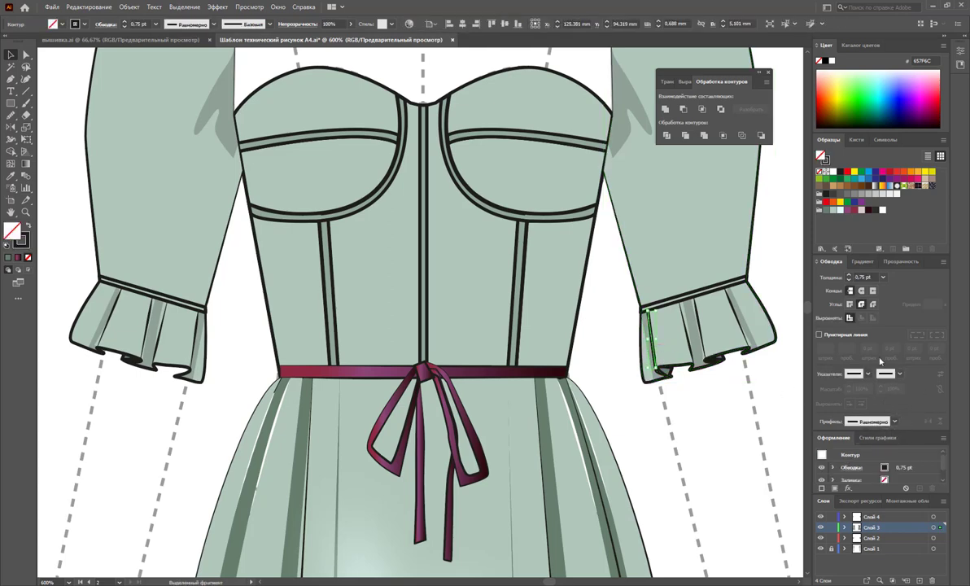
{"action": "left_click", "coordinate": [884, 277]}
{"action": "left_click", "coordinate": [838, 267]}
{"action": "left_click", "coordinate": [894, 422]}
{"action": "left_click", "coordinate": [860, 514]}
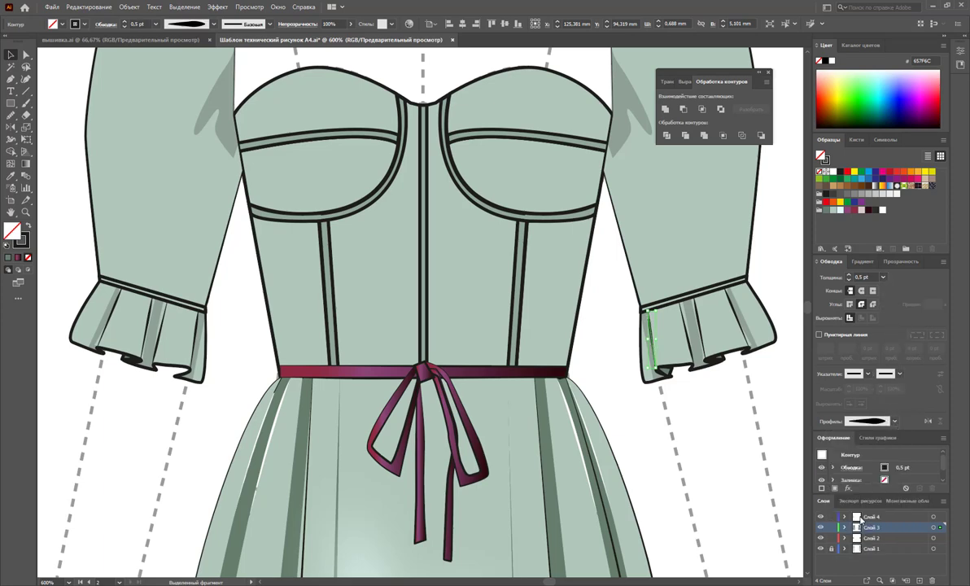
{"action": "left_click", "coordinate": [725, 461]}
Draw a highlight shape down the right sleeve with the Pen tool.
{"action": "key", "text": "z"}
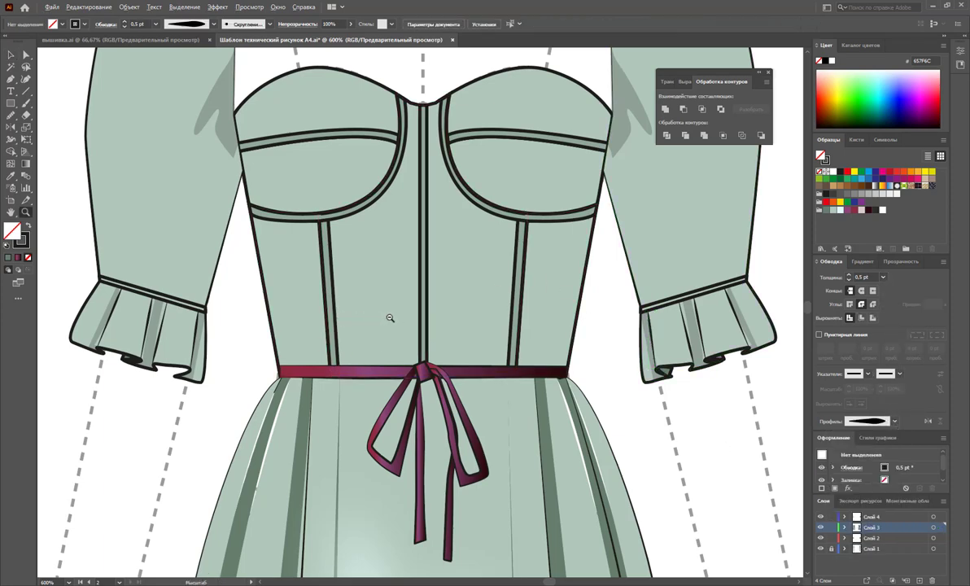
{"action": "left_click", "coordinate": [389, 321], "text": "alt"}
{"action": "left_click", "coordinate": [425, 350], "text": "alt"}
{"action": "left_click", "coordinate": [464, 364], "text": "alt"}
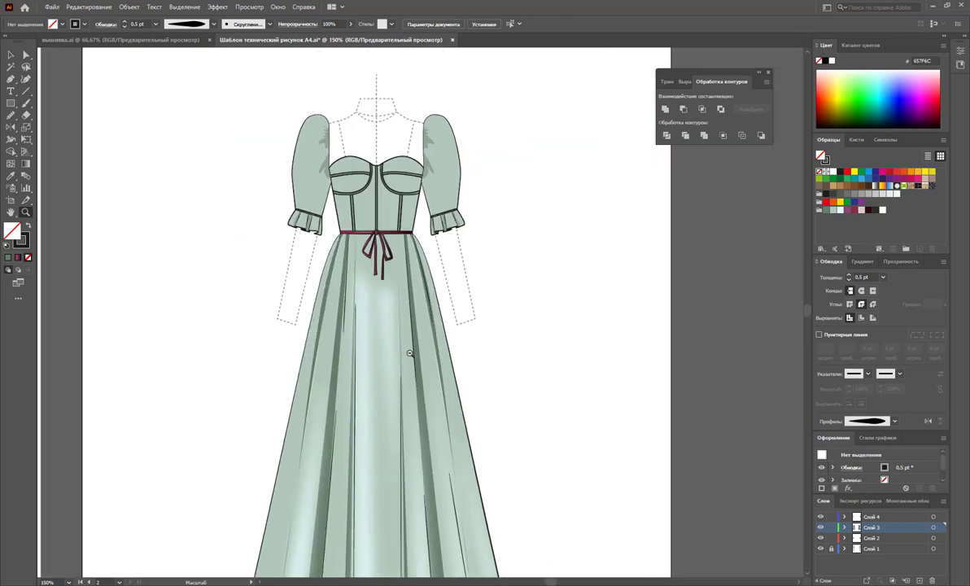
{"action": "left_click", "coordinate": [375, 332], "text": "alt"}
{"action": "scroll", "coordinate": [496, 334], "scroll_direction": "down", "scroll_amount": 1}
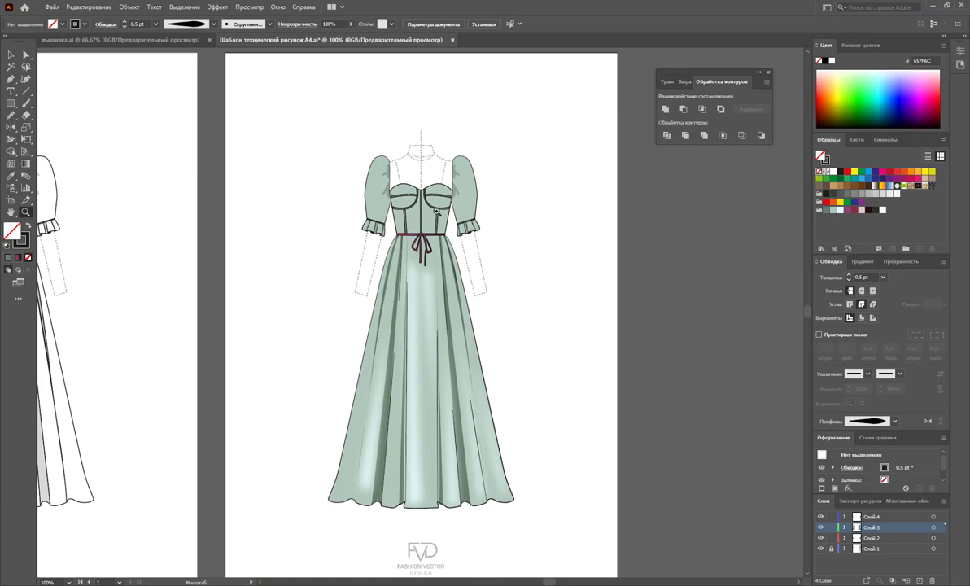
{"action": "left_click_drag", "start_coordinate": [436, 211], "coordinate": [502, 275]}
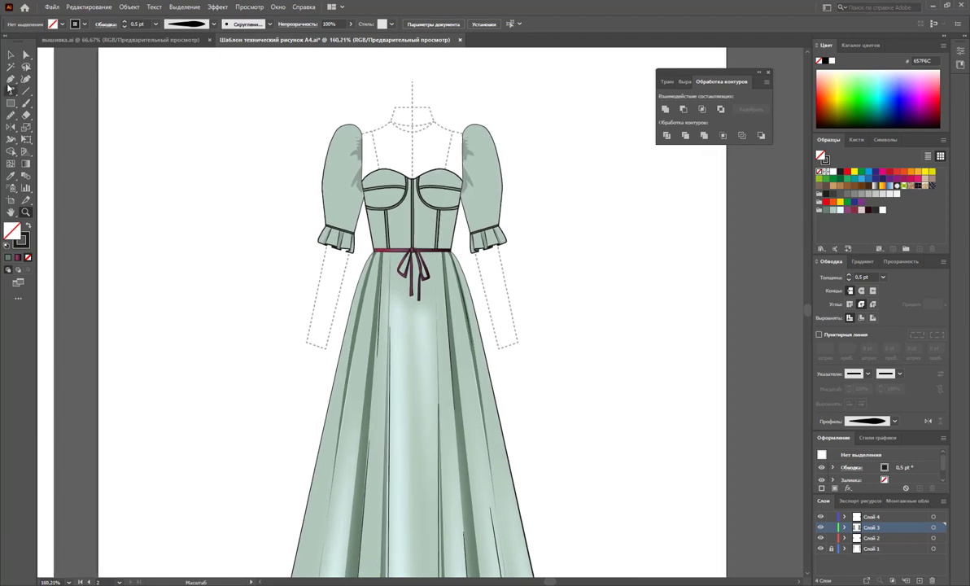
{"action": "left_click", "coordinate": [11, 79]}
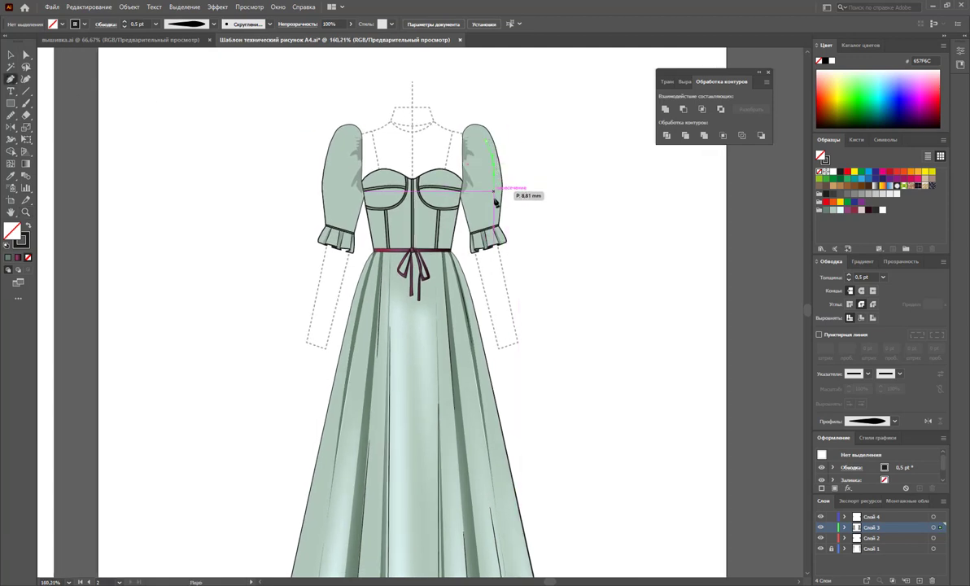
{"action": "left_click", "coordinate": [489, 217]}
{"action": "left_click", "coordinate": [494, 192]}
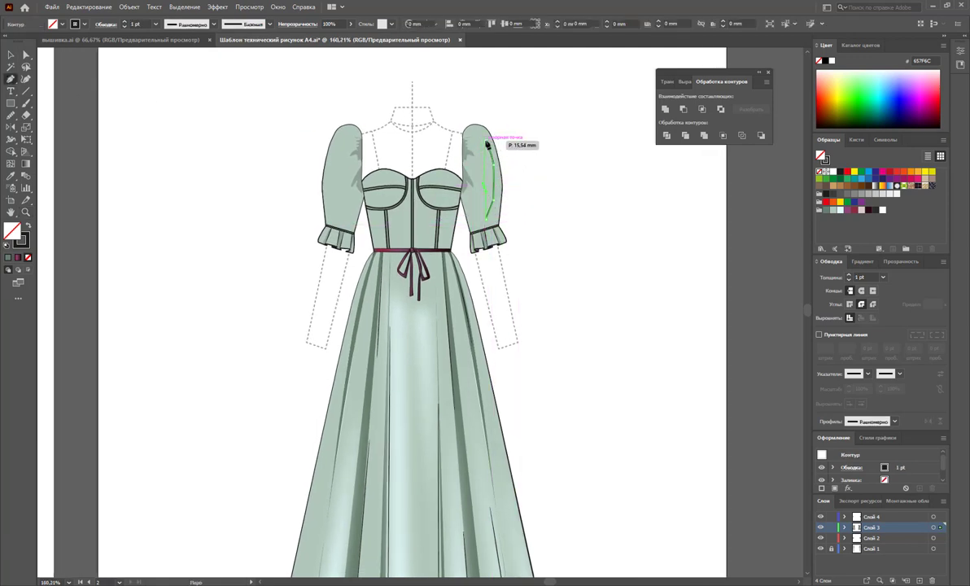
{"action": "left_click", "coordinate": [487, 144]}
{"action": "key", "text": "Escape"}
Draw a left sleeve highlight and fill both highlights with the skirt's pale cyan.
{"action": "left_click", "coordinate": [342, 142]}
{"action": "left_click", "coordinate": [338, 169]}
{"action": "left_click", "coordinate": [346, 192]}
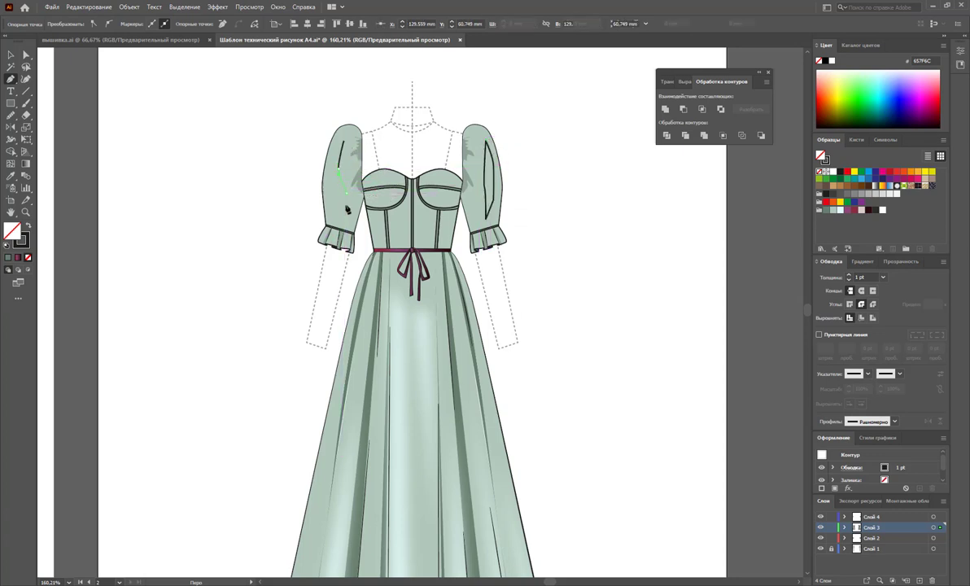
{"action": "left_click", "coordinate": [337, 218]}
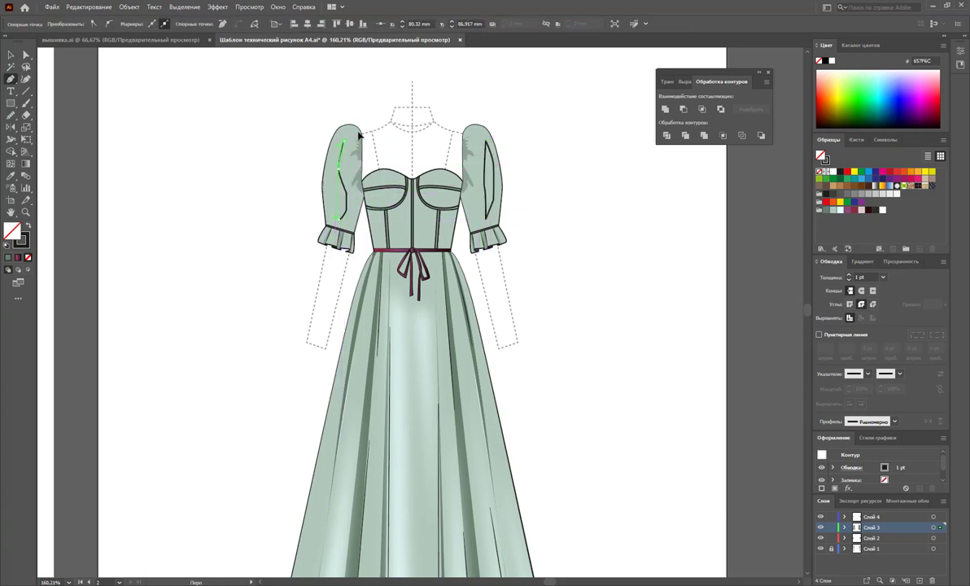
{"action": "left_click", "coordinate": [11, 54]}
{"action": "left_click", "coordinate": [484, 210]}
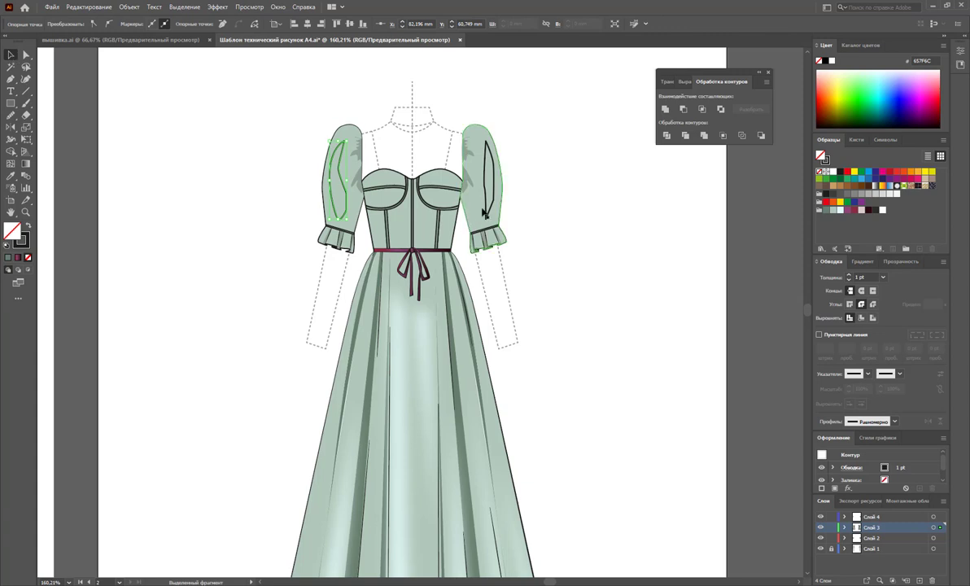
{"action": "left_click", "coordinate": [335, 179], "text": "shift"}
{"action": "left_click", "coordinate": [11, 176]}
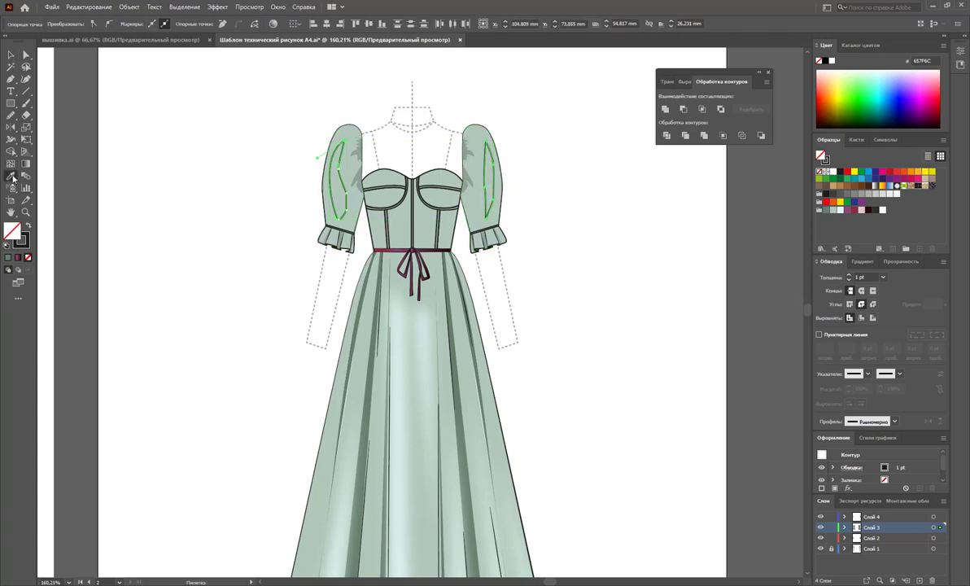
{"action": "left_click", "coordinate": [424, 361]}
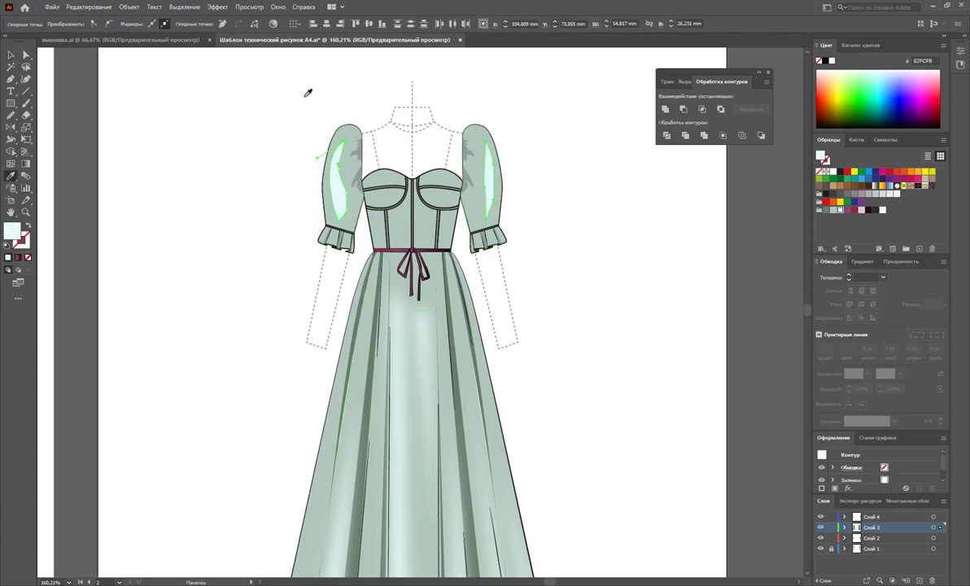
Apply a Gaussian Blur to both sleeve highlights.
{"action": "left_click", "coordinate": [217, 6]}
{"action": "mouse_move", "coordinate": [244, 200]}
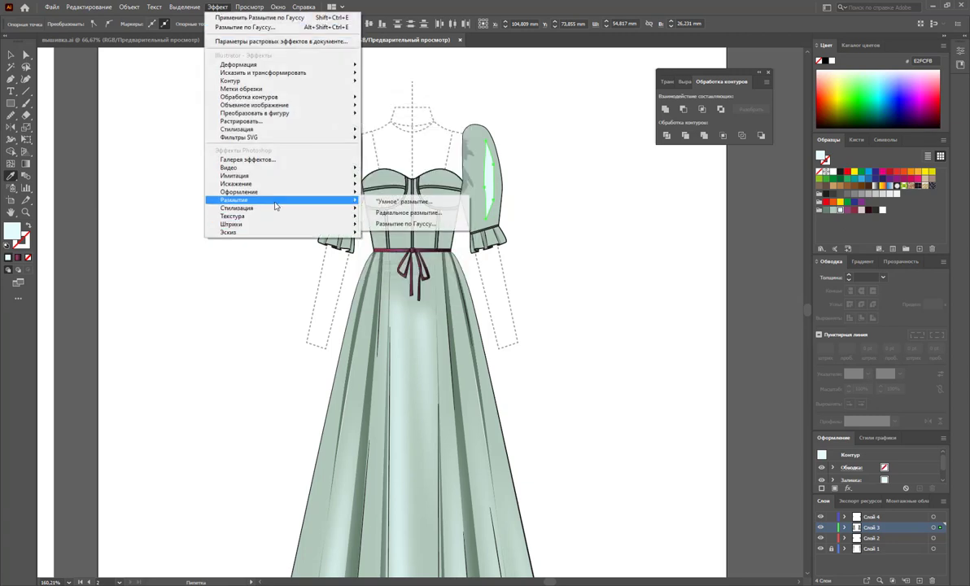
{"action": "left_click", "coordinate": [390, 224]}
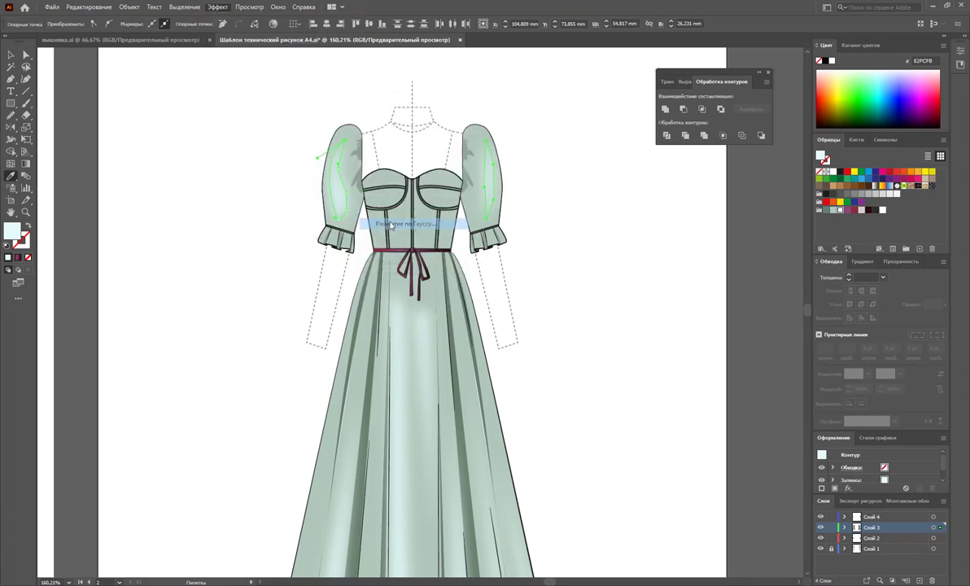
{"action": "left_click", "coordinate": [613, 195]}
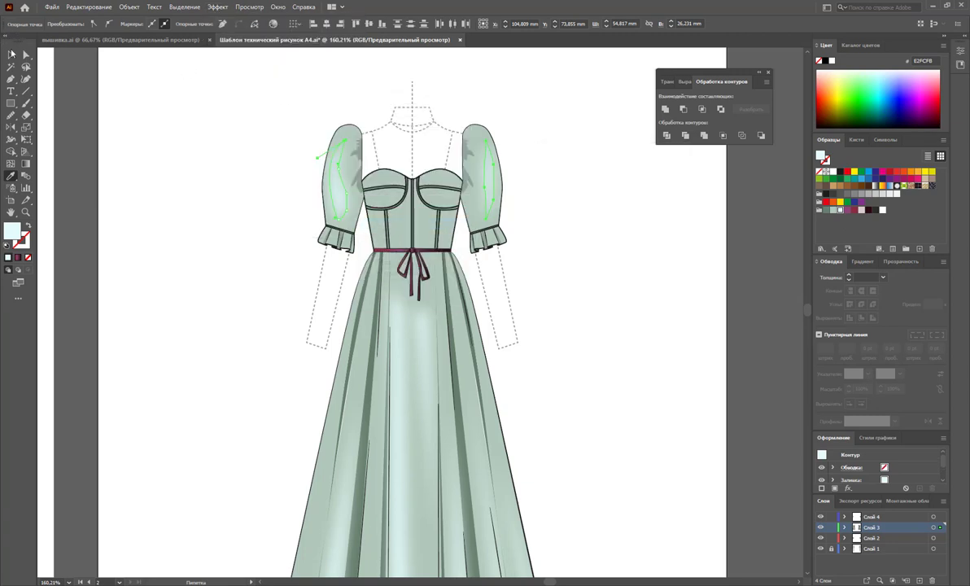
{"action": "key", "text": "v"}
{"action": "left_click", "coordinate": [650, 324]}
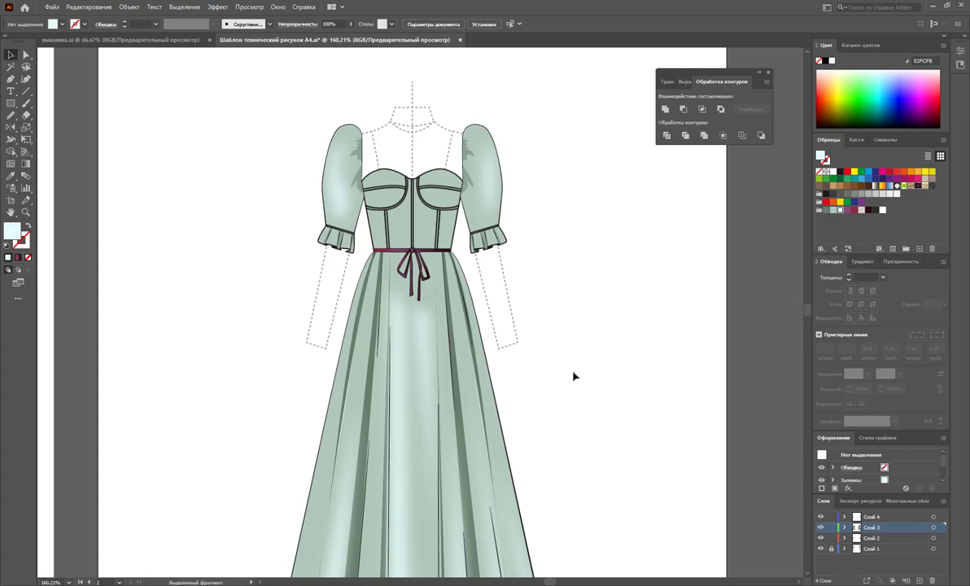
{"action": "key", "text": "z"}
{"action": "left_click", "coordinate": [476, 411], "text": "alt"}
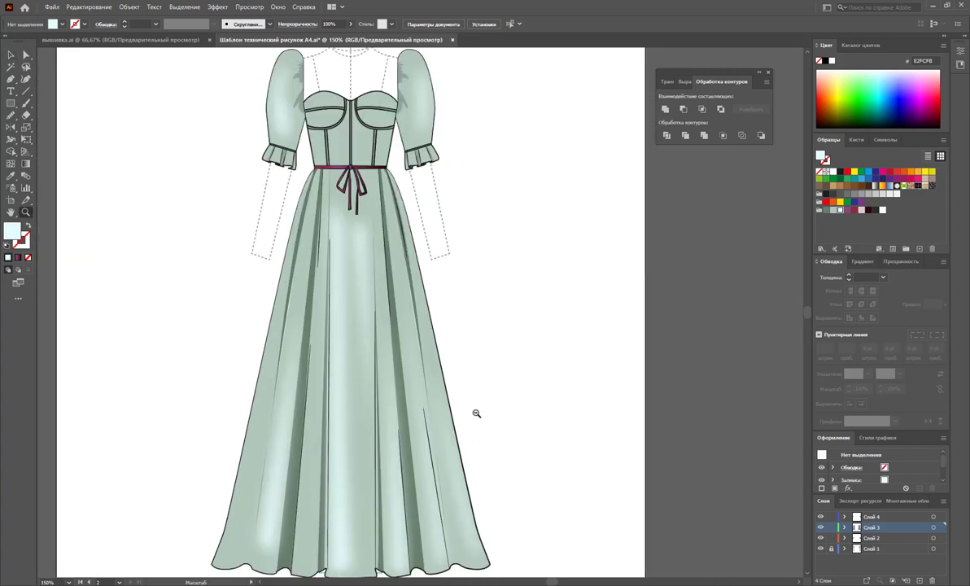
{"action": "left_click", "coordinate": [415, 395], "text": "alt"}
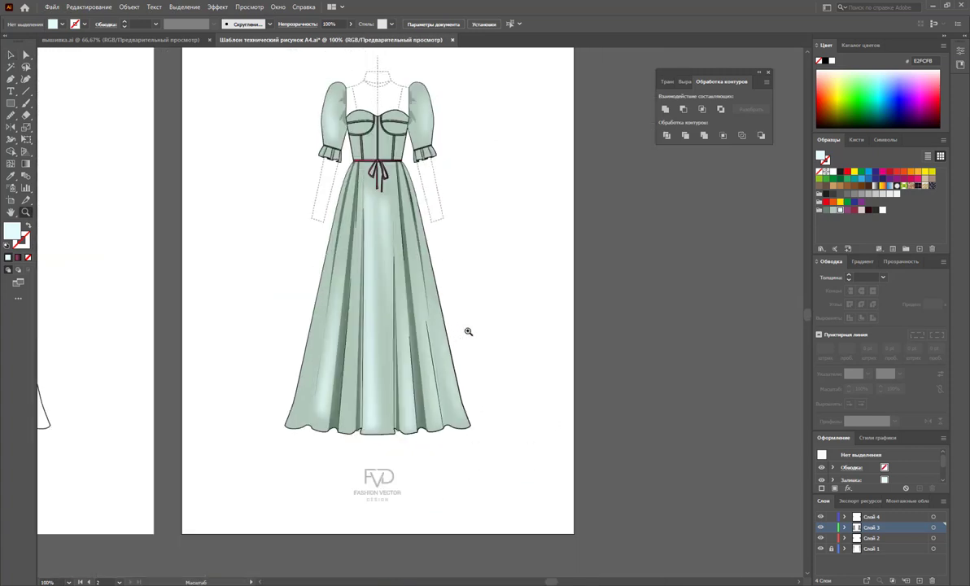
Alt-drag a copy of the whole dress and logo to the right of the original.
{"action": "scroll", "coordinate": [472, 332], "scroll_direction": "up", "scroll_amount": 1}
{"action": "scroll", "coordinate": [503, 345], "scroll_direction": "up", "scroll_amount": 1}
{"action": "scroll", "coordinate": [504, 348], "scroll_direction": "up", "scroll_amount": 1}
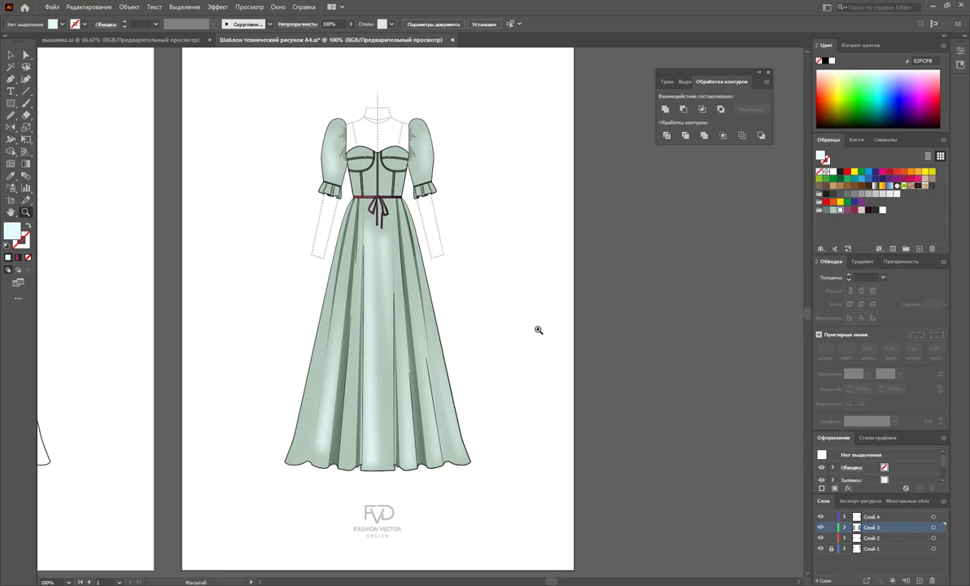
{"action": "key", "text": "v"}
{"action": "left_click_drag", "start_coordinate": [254, 92], "coordinate": [486, 517]}
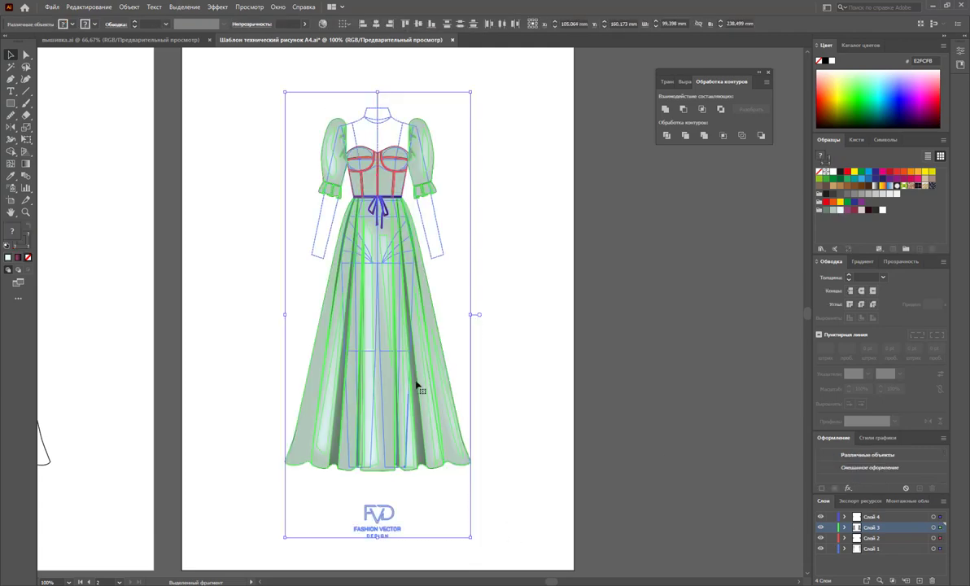
{"action": "mouse_move", "coordinate": [392, 372]}
{"action": "left_mouse_down"}
{"action": "mouse_move", "coordinate": [345, 372]}
{"action": "mouse_move", "coordinate": [335, 390]}
{"action": "mouse_move", "coordinate": [532, 398]}
{"action": "left_mouse_up"}
{"action": "key", "text": "alt"}
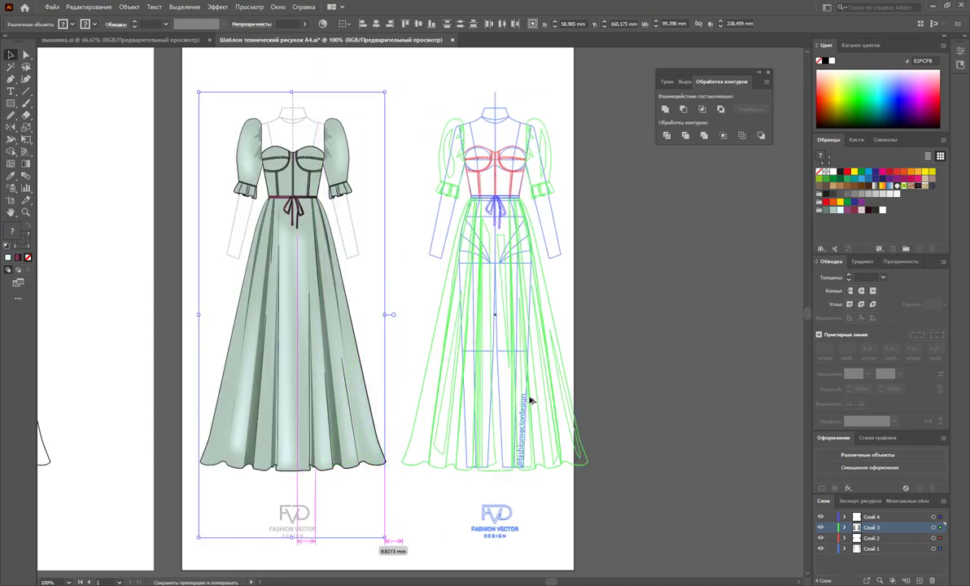
{"action": "left_click_drag", "start_coordinate": [681, 416], "coordinate": [682, 413]}
{"action": "left_click", "coordinate": [681, 413]}
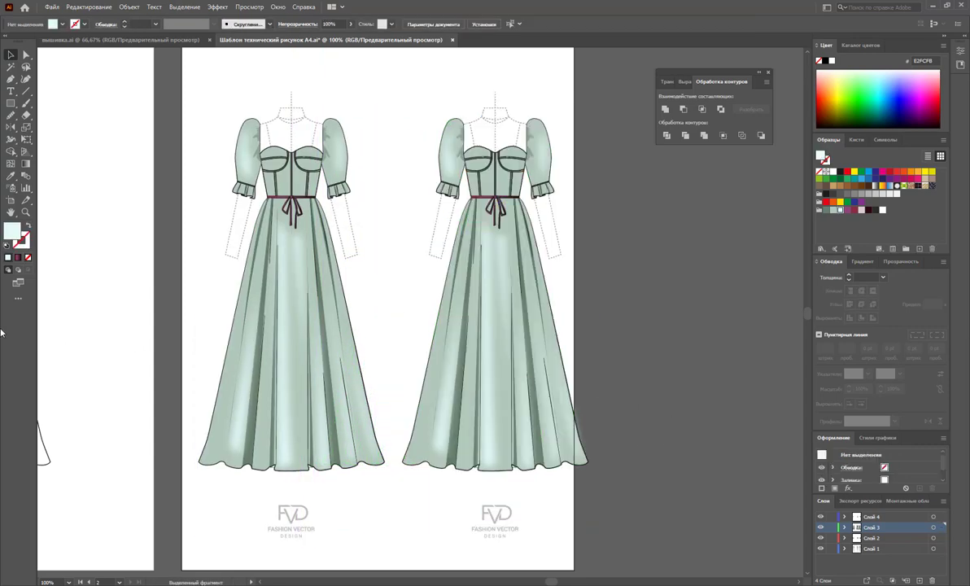
Widen the artboard to 227.249 mm so both dresses fit.
{"action": "key", "text": "shift+o"}
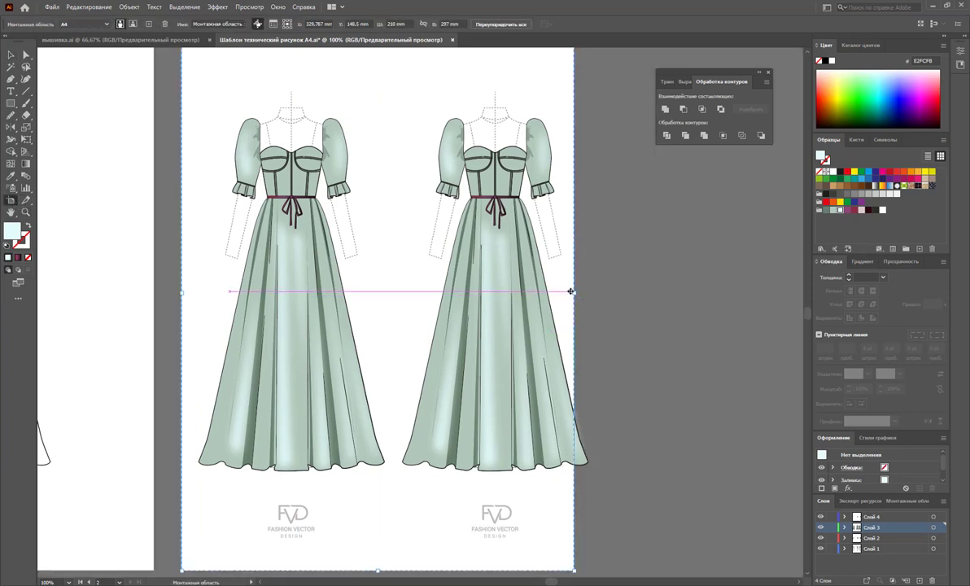
{"action": "left_click_drag", "start_coordinate": [575, 292], "coordinate": [600, 291]}
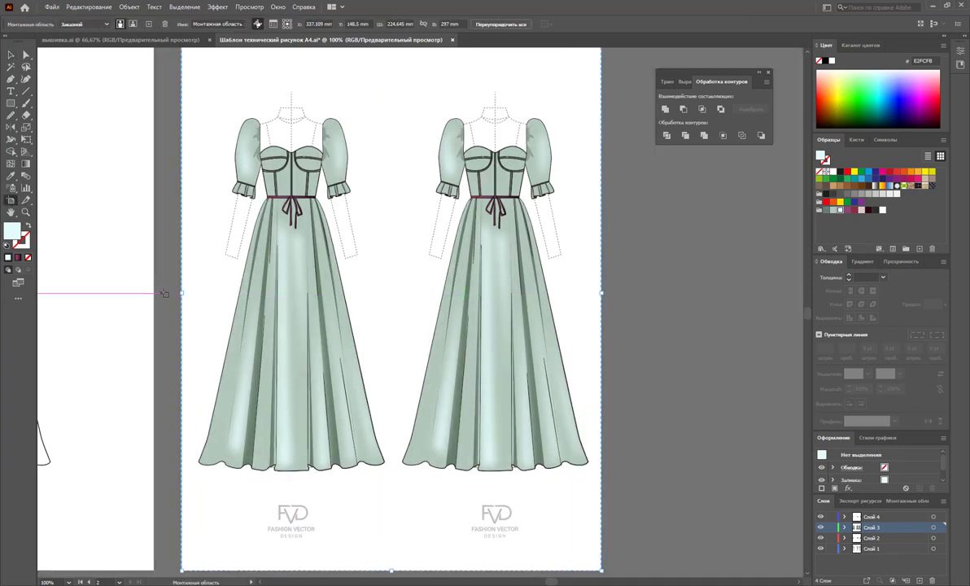
{"action": "left_click_drag", "start_coordinate": [184, 291], "coordinate": [177, 291]}
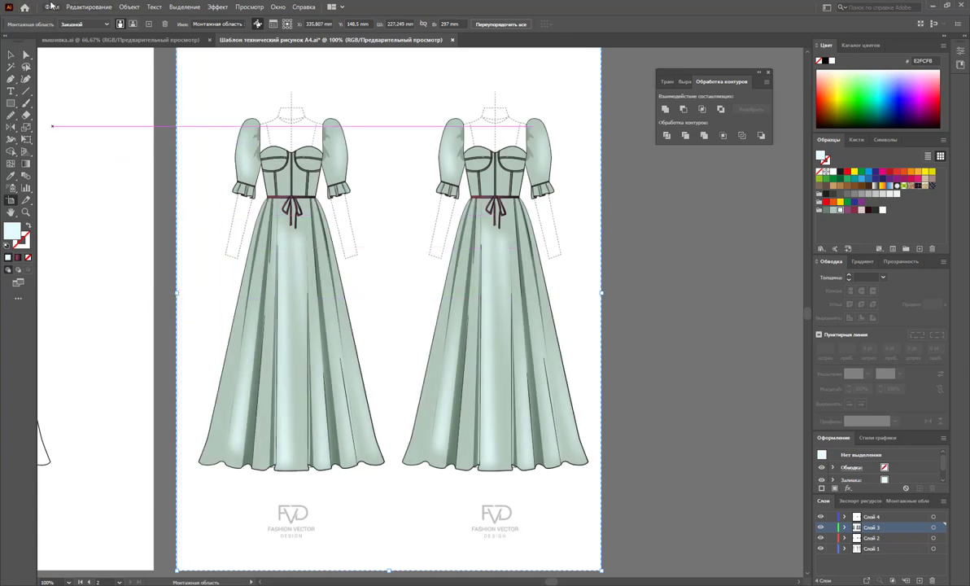
{"action": "left_click", "coordinate": [52, 8]}
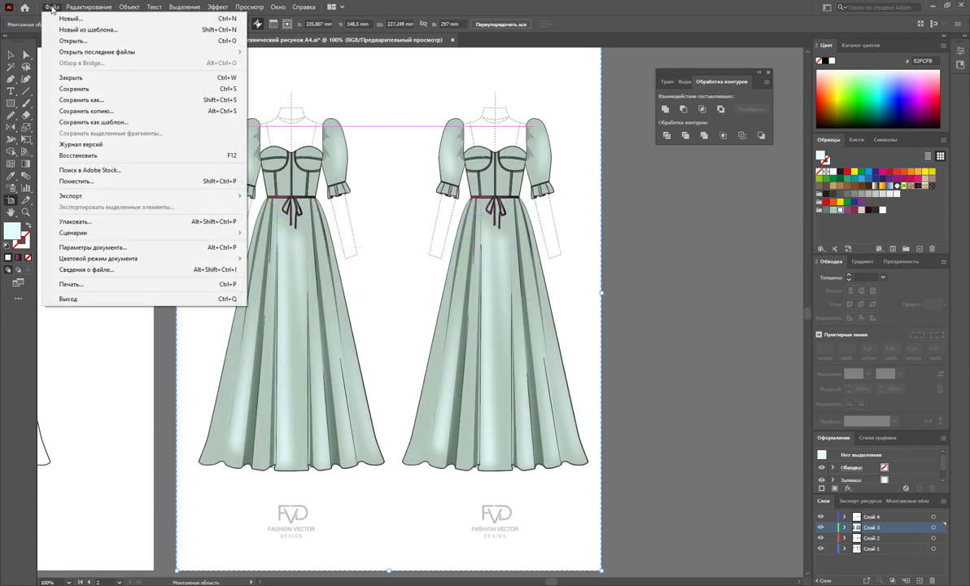
Save as 'Эскиз 19 - весеннее платье.ai' in the USB drive's '100 эскизов' folder with default options.
{"action": "left_click", "coordinate": [99, 101]}
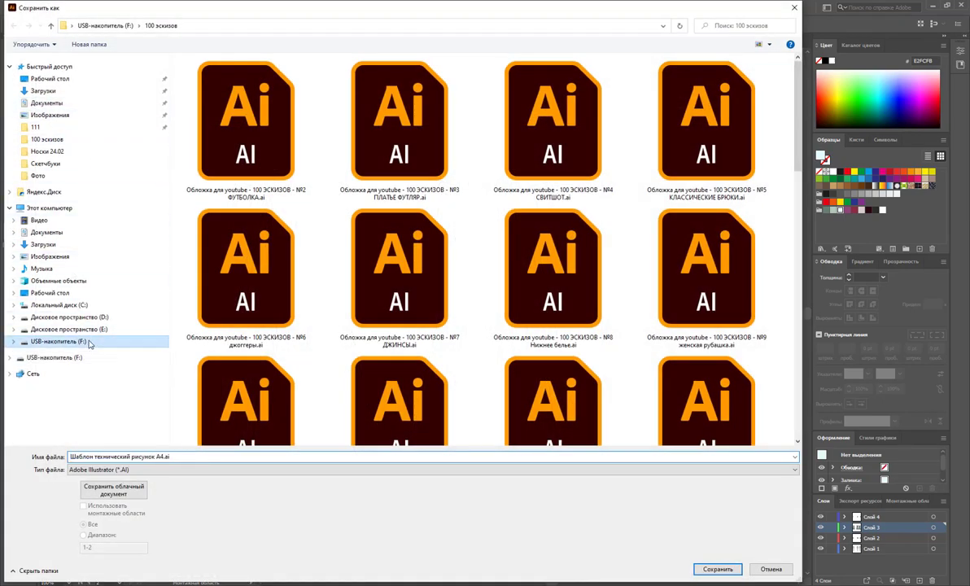
{"action": "left_click", "coordinate": [90, 342]}
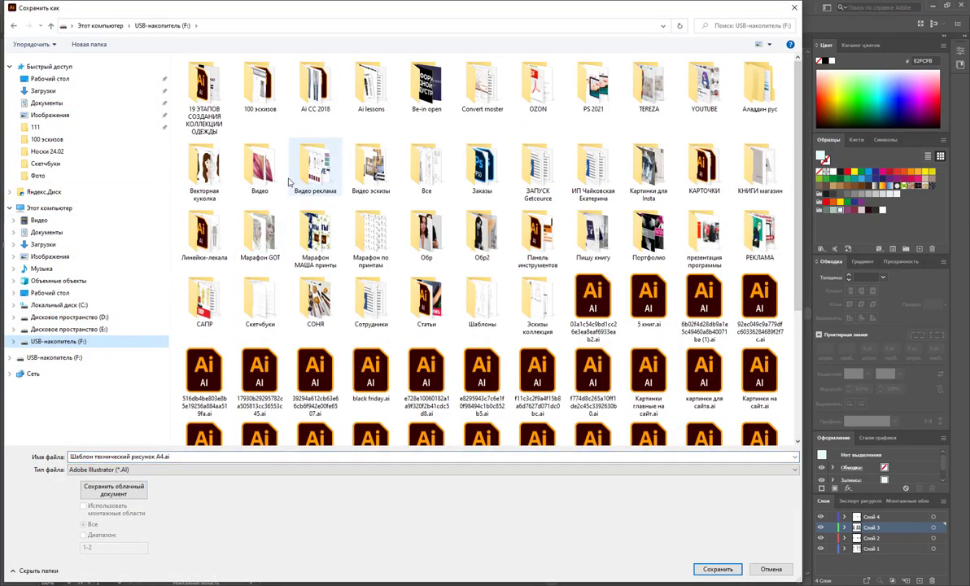
{"action": "double_click", "coordinate": [242, 80]}
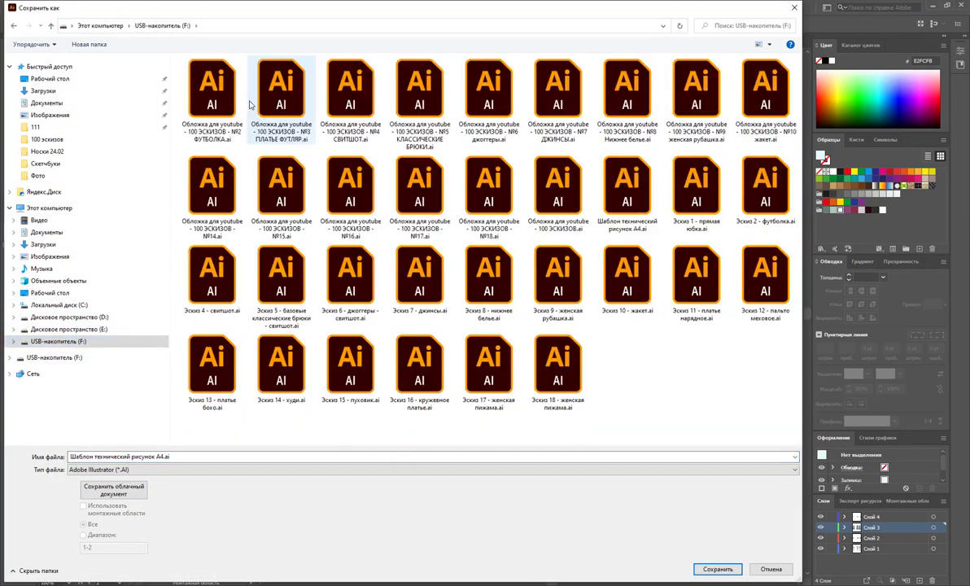
{"action": "left_click", "coordinate": [558, 366]}
{"action": "left_click", "coordinate": [95, 457]}
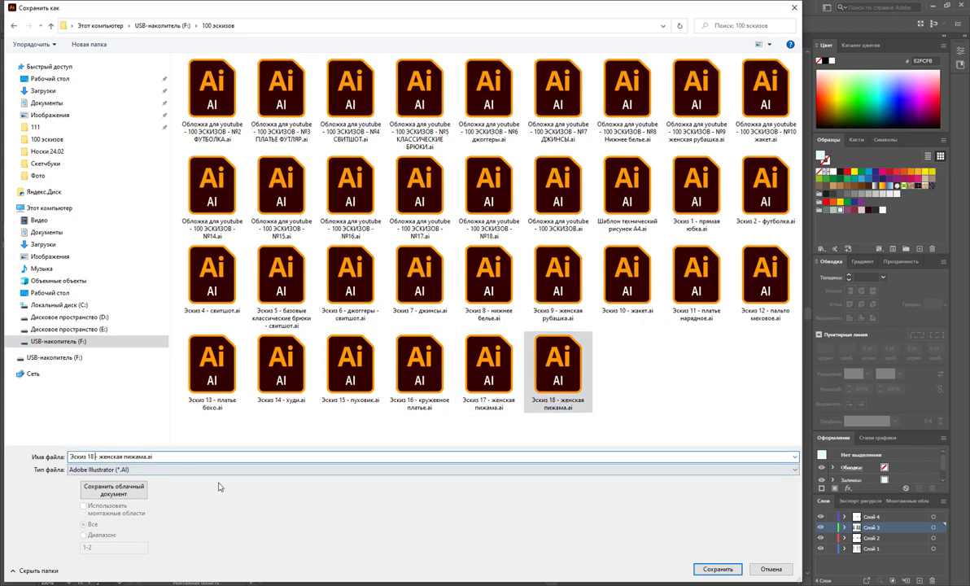
{"action": "key", "text": "BackSpace"}
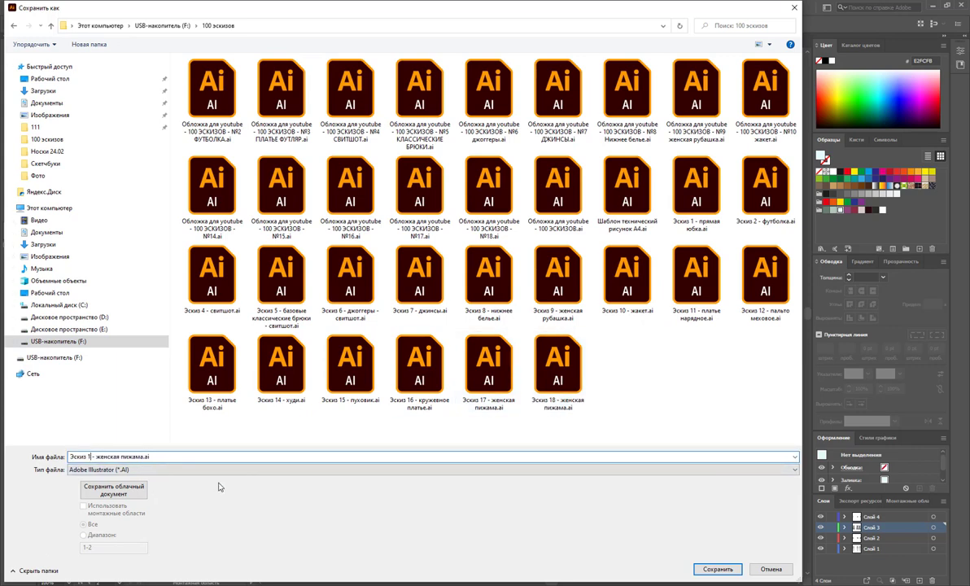
{"action": "type", "text": "9"}
{"action": "key", "text": "Return"}
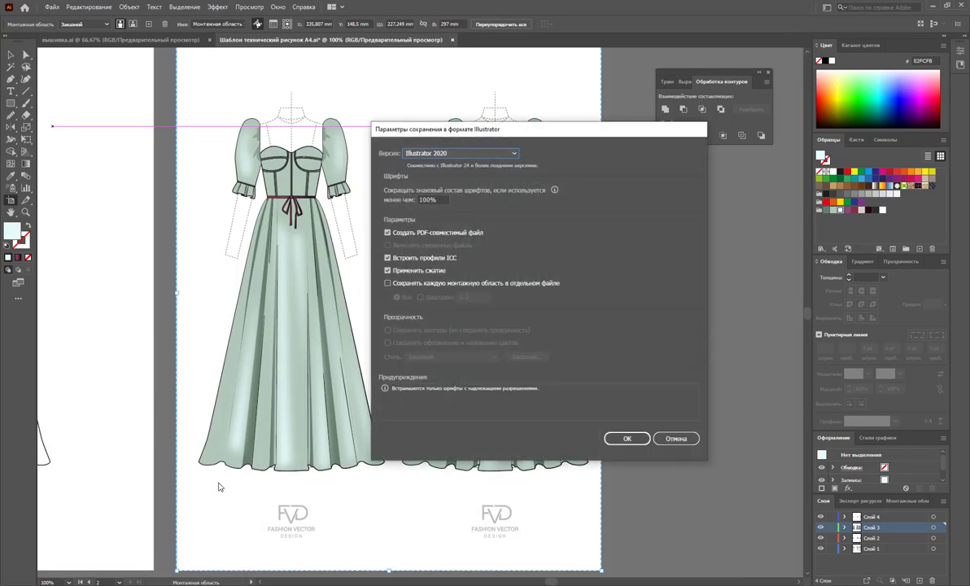
{"action": "key", "text": "Return"}
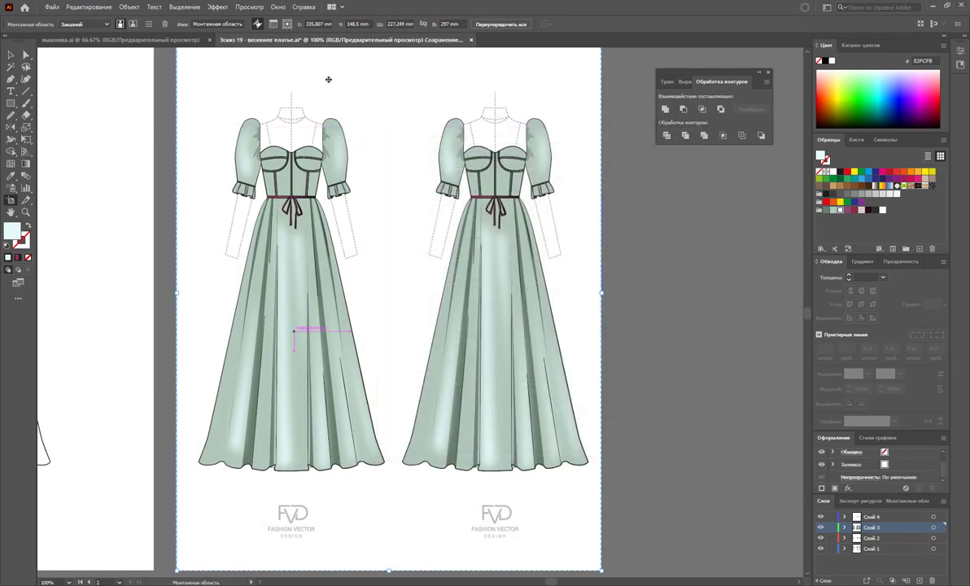
Copy all the floral artwork from вышивка.ai and paste it into the Эскиз 19 sketch.
{"action": "left_click", "coordinate": [120, 39]}
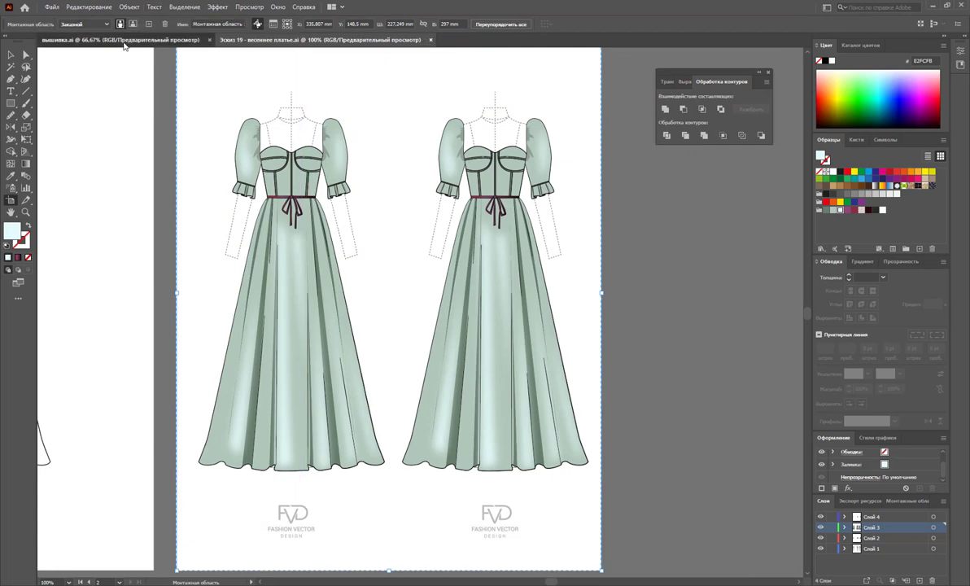
{"action": "key", "text": "v"}
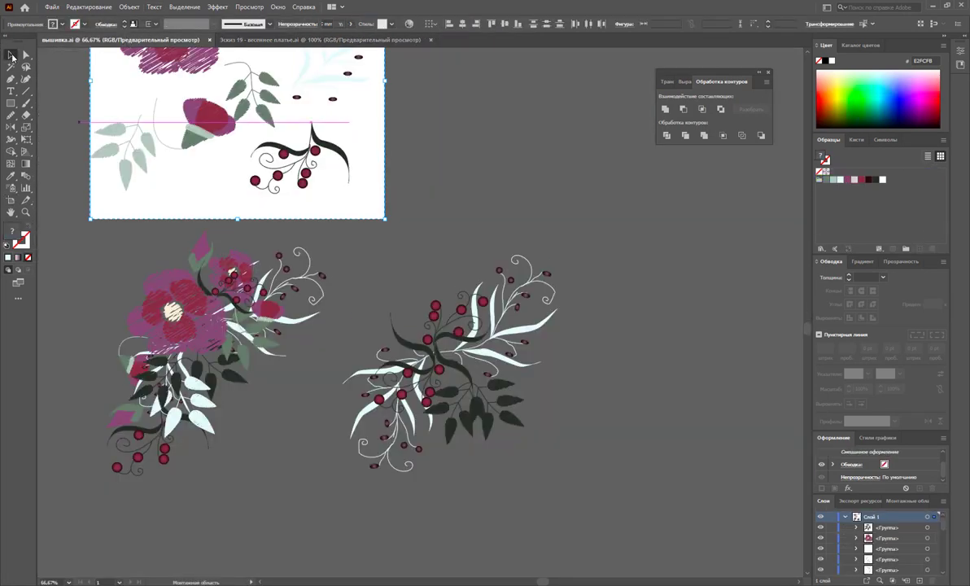
{"action": "key", "text": "ctrl+a"}
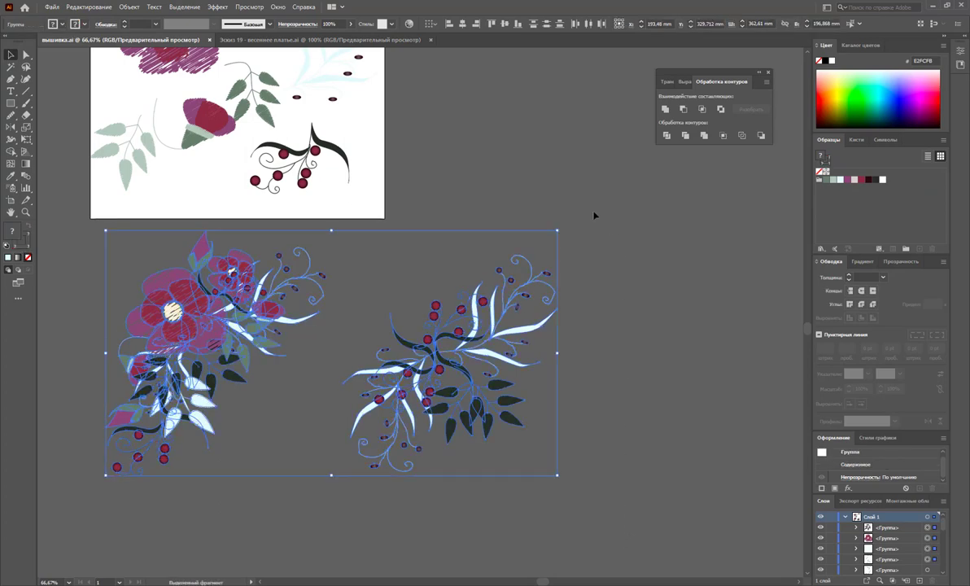
{"action": "left_click", "coordinate": [317, 39]}
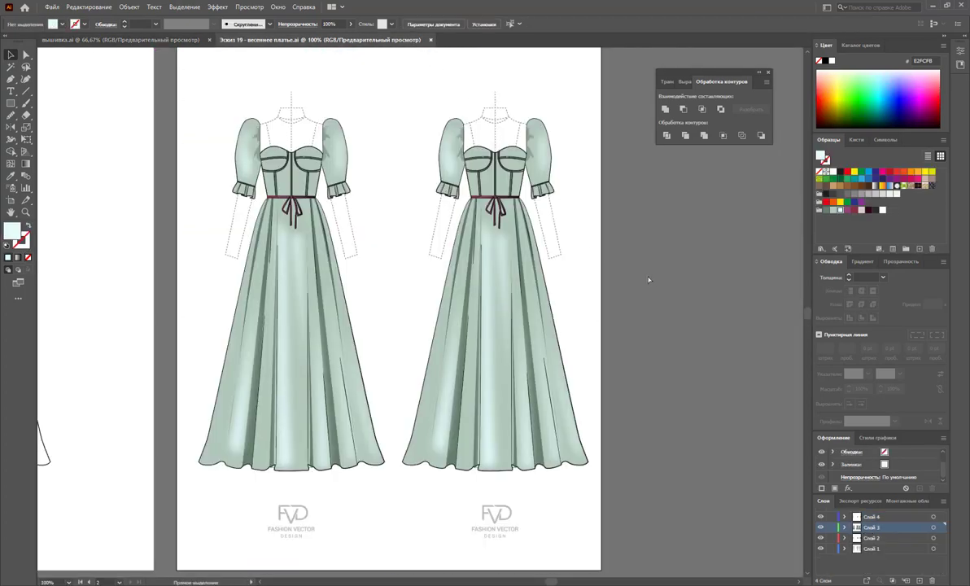
{"action": "key", "text": "ctrl+v"}
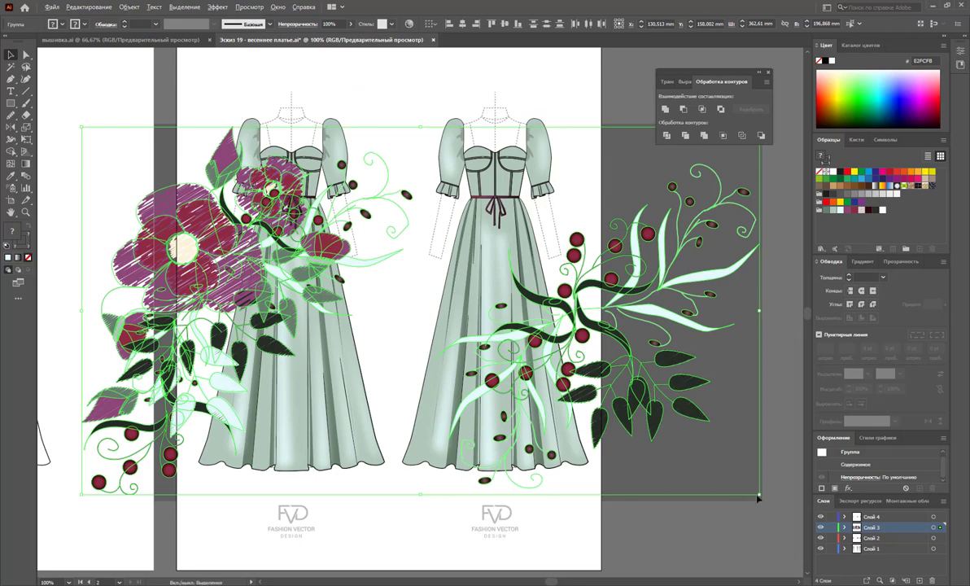
{"action": "mouse_move", "coordinate": [758, 493]}
{"action": "left_mouse_down"}
{"action": "mouse_move", "coordinate": [460, 327]}
{"action": "mouse_move", "coordinate": [590, 285]}
{"action": "mouse_move", "coordinate": [698, 205]}
{"action": "left_mouse_up"}
{"action": "left_click", "coordinate": [678, 306]}
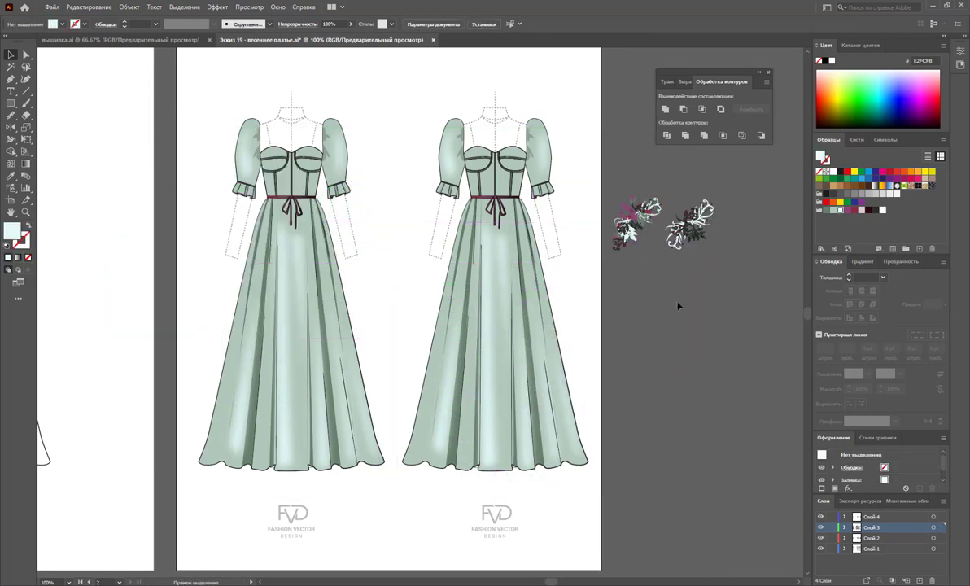
{"action": "key", "text": "ctrl+z"}
{"action": "key", "text": "ctrl+z"}
{"action": "key", "text": "ctrl+z"}
{"action": "key", "text": "ctrl+z"}
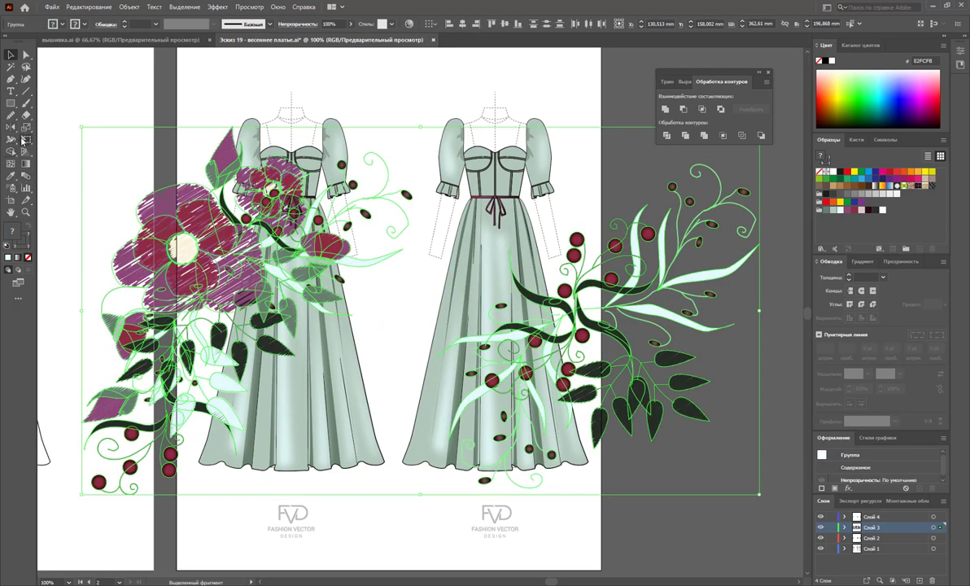
{"action": "double_click", "coordinate": [26, 127]}
{"action": "type", "text": "20"}
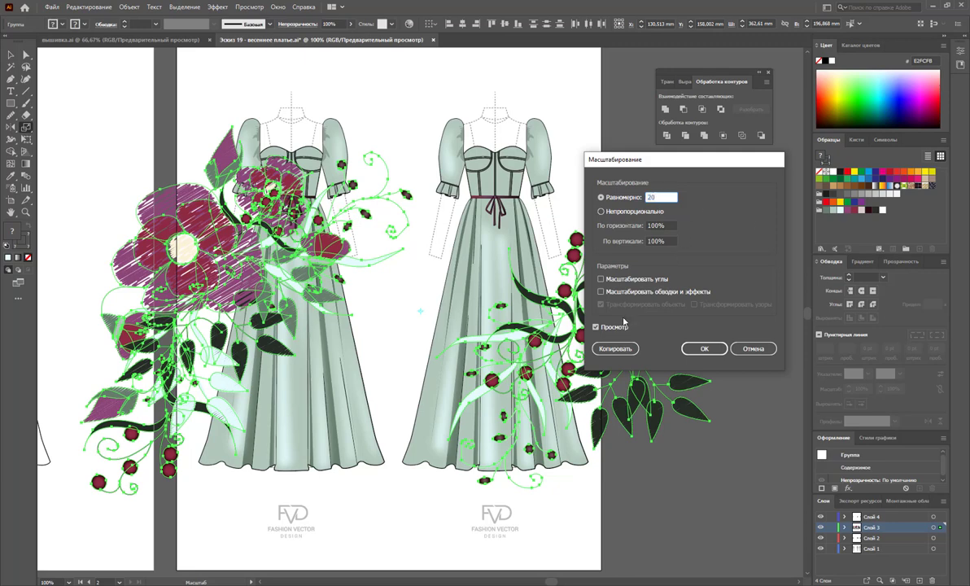
Scale the floral motifs to 15% with strokes and effects, then move them beside the right dress.
{"action": "left_click", "coordinate": [600, 291]}
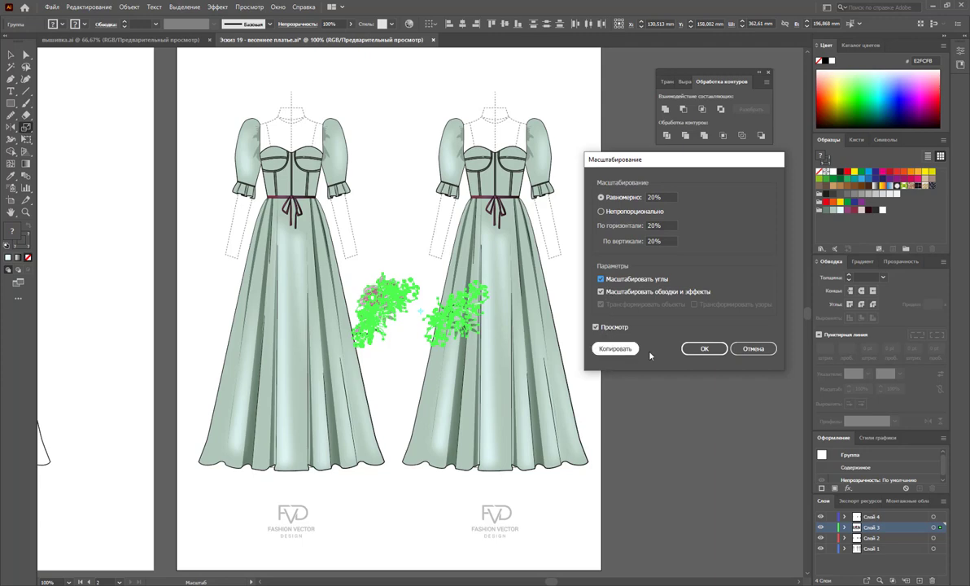
{"action": "left_click", "coordinate": [665, 197]}
{"action": "type", "text": "15"}
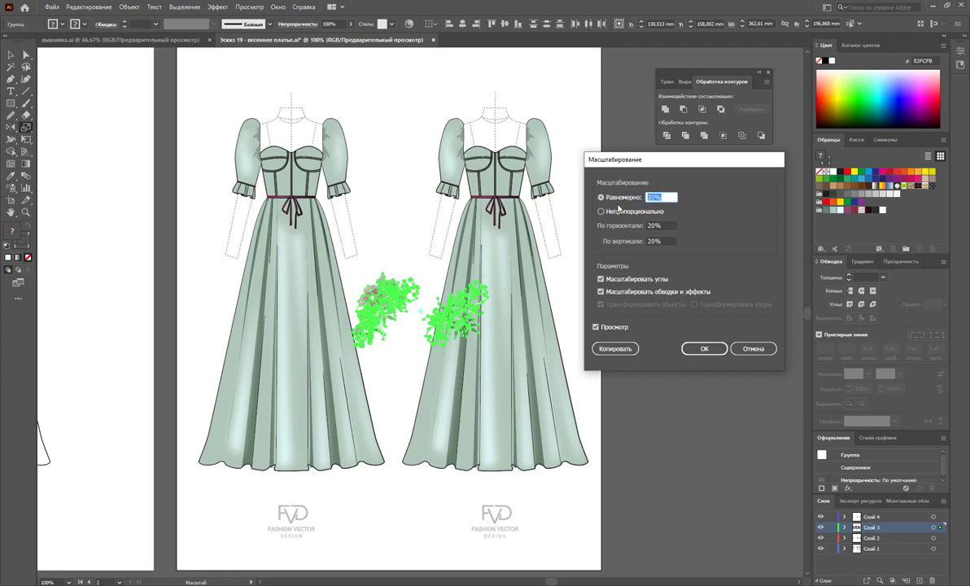
{"action": "left_click", "coordinate": [705, 348]}
{"action": "key", "text": "v"}
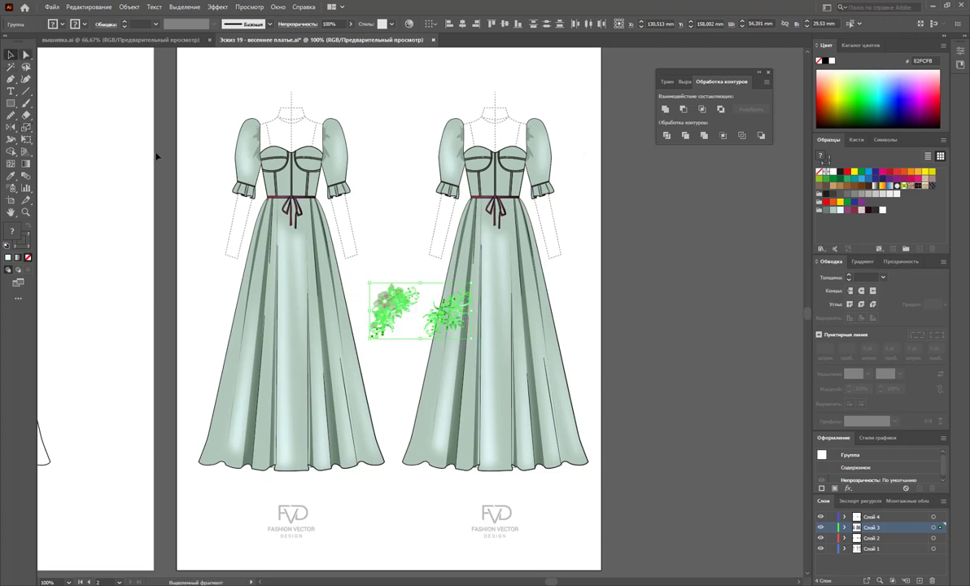
{"action": "mouse_move", "coordinate": [370, 285]}
{"action": "left_mouse_down"}
{"action": "mouse_move", "coordinate": [598, 199]}
{"action": "mouse_move", "coordinate": [602, 135]}
{"action": "left_mouse_up"}
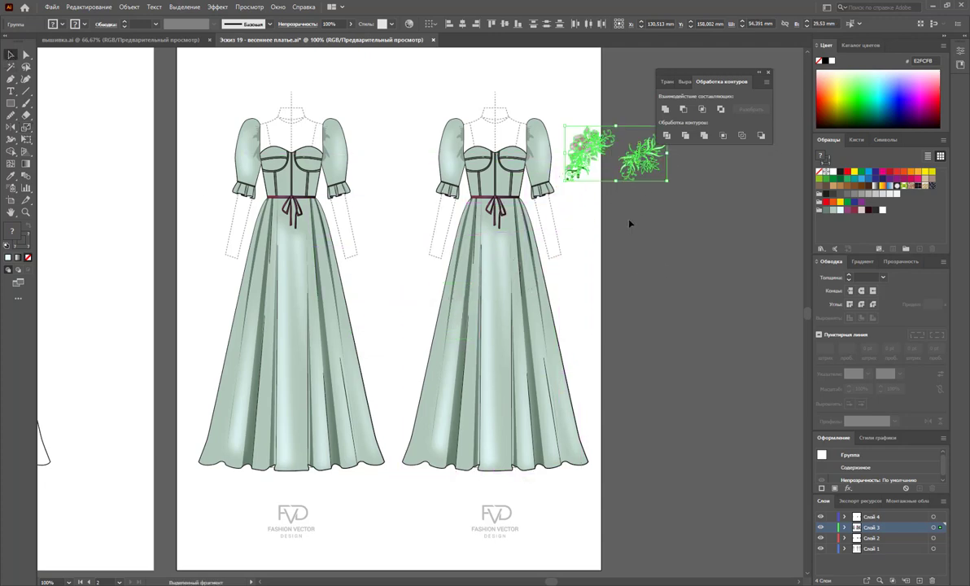
{"action": "left_click", "coordinate": [659, 227]}
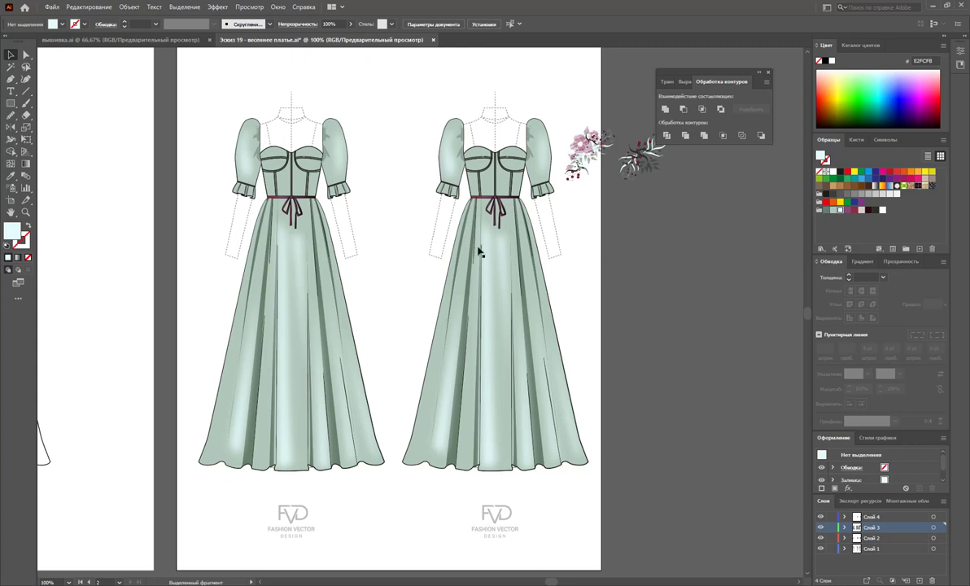
{"action": "left_click", "coordinate": [26, 212]}
Alt-drag a smaller copy of the flower motif out to the left of the sleeve.
{"action": "left_click_drag", "start_coordinate": [568, 172], "coordinate": [667, 271]}
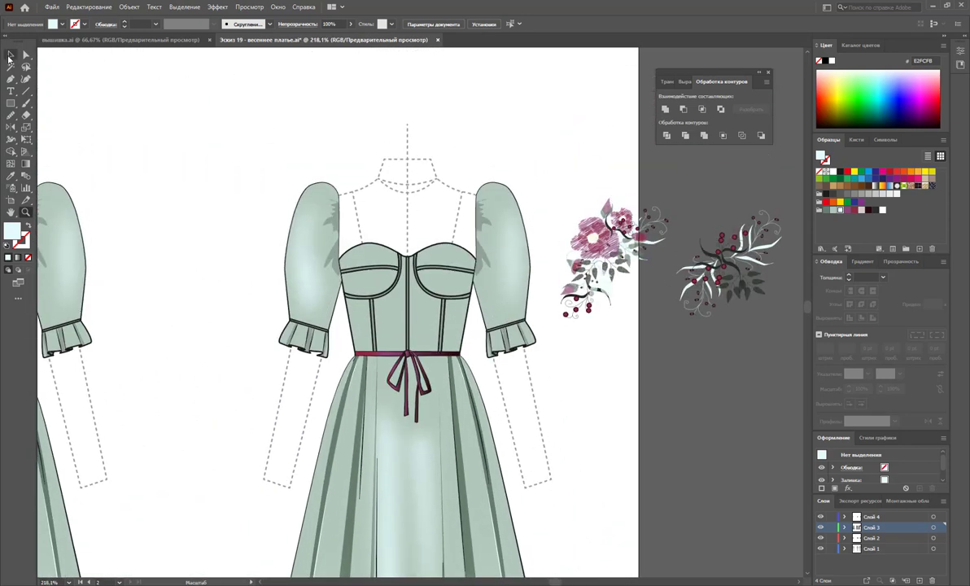
{"action": "left_click", "coordinate": [10, 55]}
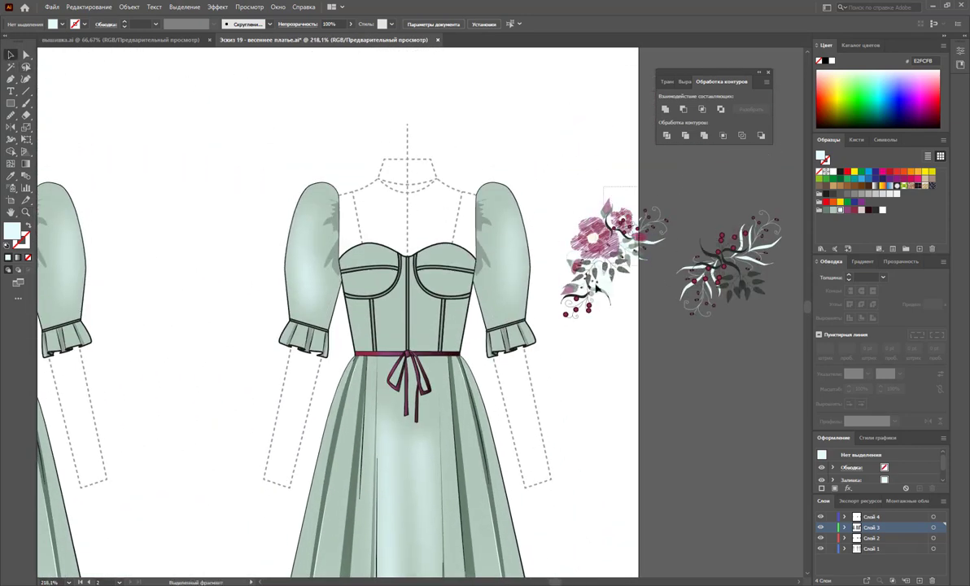
{"action": "left_click_drag", "start_coordinate": [596, 287], "coordinate": [329, 217]}
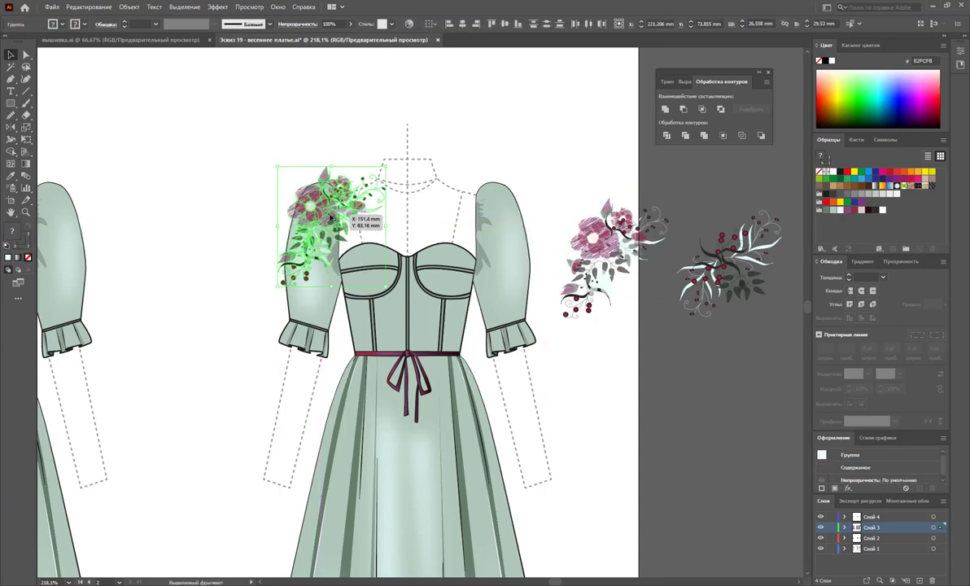
{"action": "left_click_drag", "start_coordinate": [371, 277], "coordinate": [366, 269]}
{"action": "left_click_drag", "start_coordinate": [321, 207], "coordinate": [324, 210]}
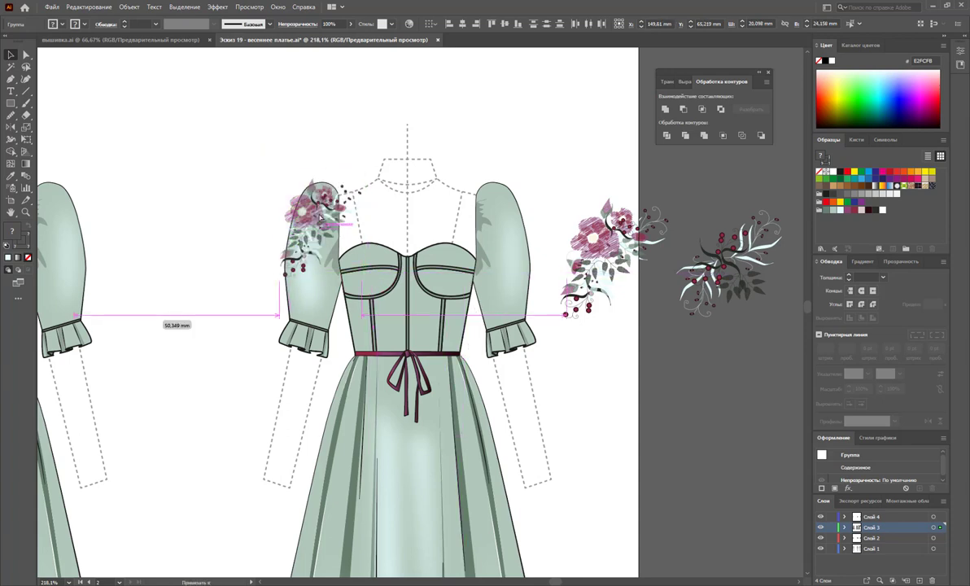
{"action": "left_click_drag", "start_coordinate": [322, 208], "coordinate": [320, 211]}
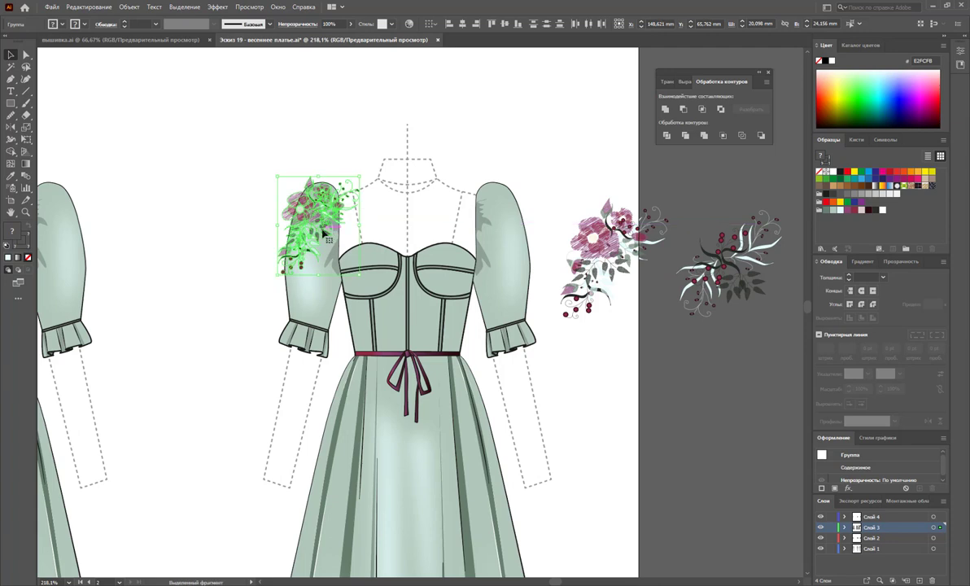
{"action": "left_click_drag", "start_coordinate": [316, 214], "coordinate": [225, 213]}
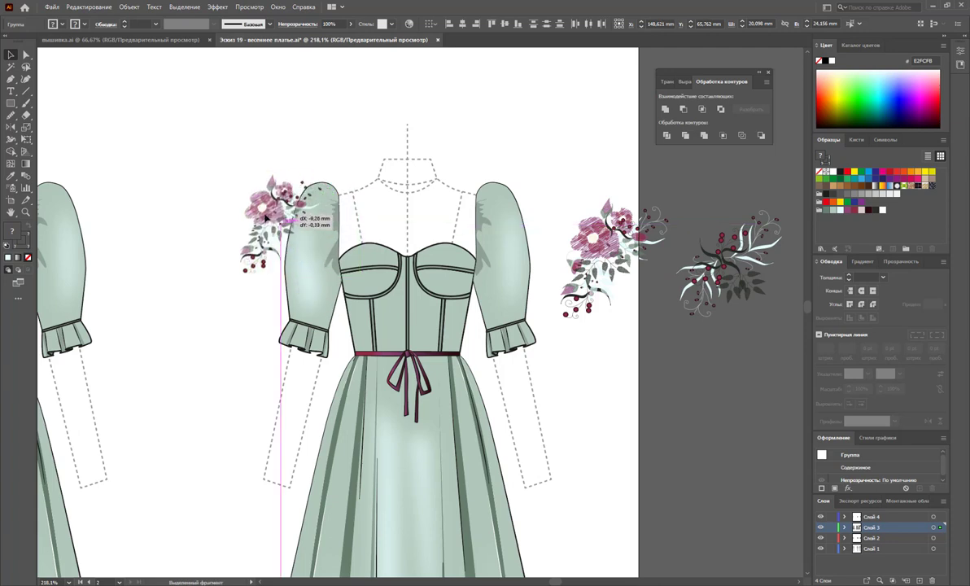
{"action": "left_click", "coordinate": [272, 143]}
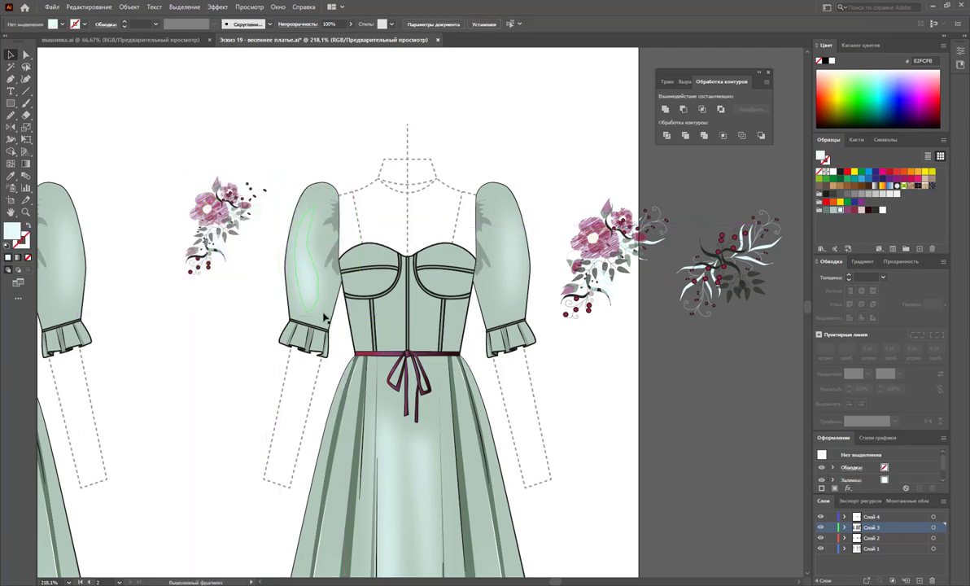
Alt-drag a copy of the left sleeve beneath the flower motif.
{"action": "left_click", "coordinate": [307, 297]}
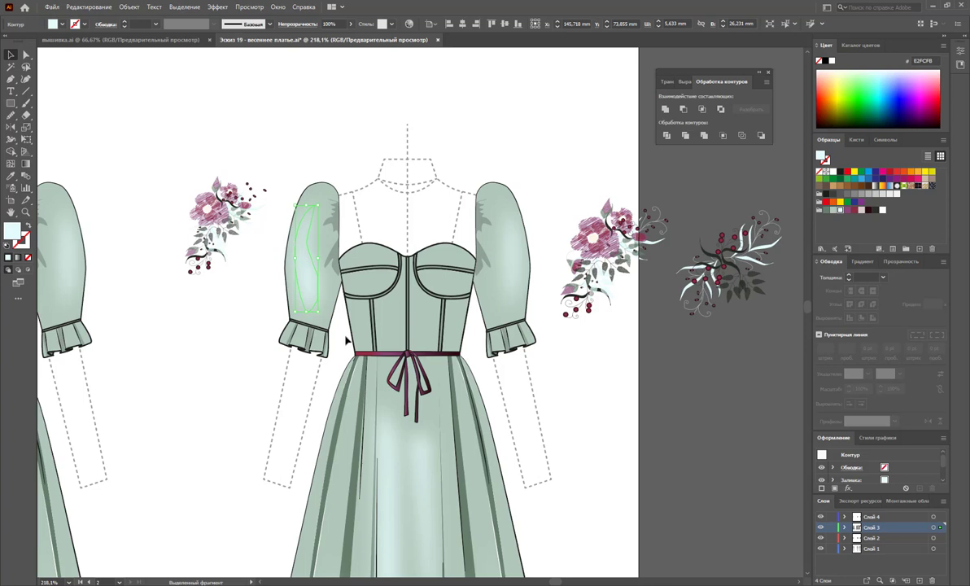
{"action": "left_click", "coordinate": [346, 340]}
{"action": "left_click_drag", "start_coordinate": [306, 188], "coordinate": [226, 187]}
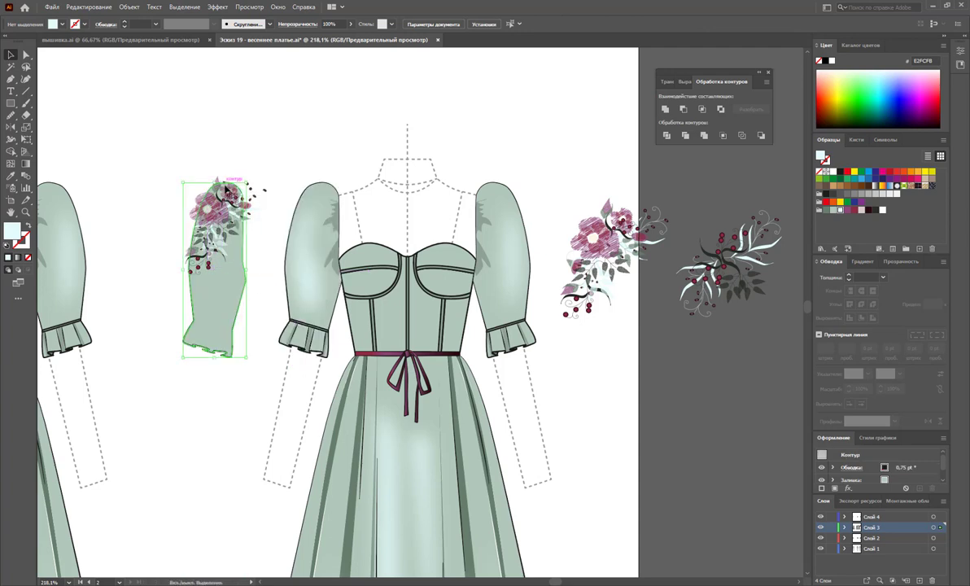
Bring the sleeve copy to the front and clip the flowers to the sleeve shape.
{"action": "left_click", "coordinate": [245, 284]}
{"action": "right_click", "coordinate": [244, 281]}
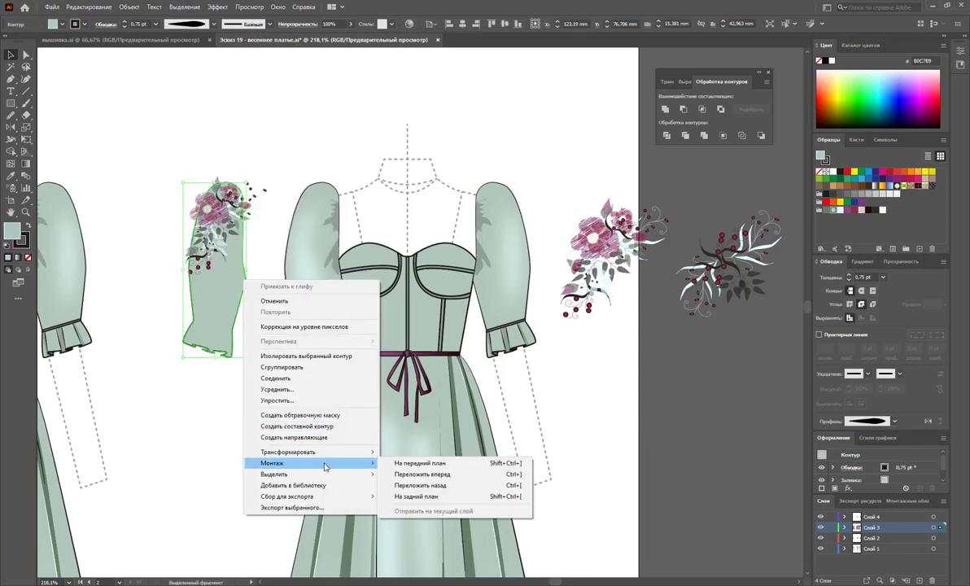
{"action": "left_click", "coordinate": [420, 463]}
{"action": "mouse_move", "coordinate": [271, 157]}
{"action": "left_mouse_down"}
{"action": "mouse_move", "coordinate": [194, 291]}
{"action": "mouse_move", "coordinate": [198, 281]}
{"action": "left_mouse_up"}
{"action": "right_click", "coordinate": [225, 234]}
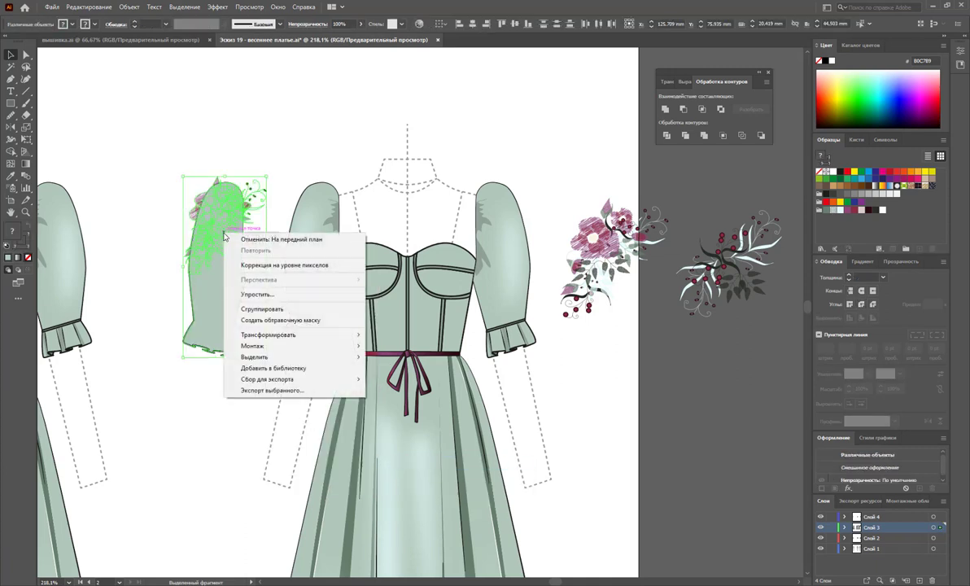
{"action": "left_click", "coordinate": [253, 320]}
Place the clipped floral sleeve onto the left-hand sleeve and test the leaf branch on the bodice.
{"action": "left_click", "coordinate": [249, 346]}
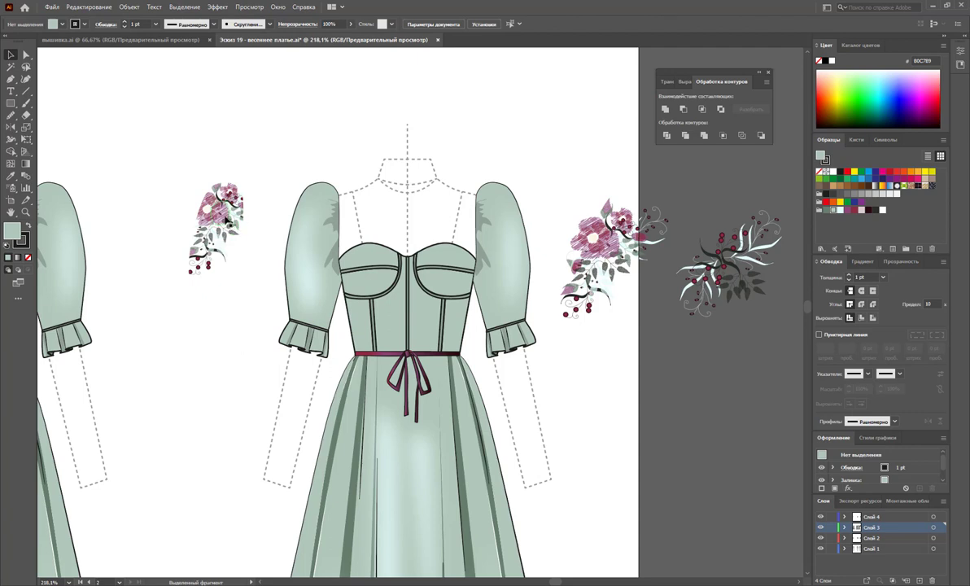
{"action": "left_click_drag", "start_coordinate": [227, 220], "coordinate": [334, 221]}
{"action": "left_click", "coordinate": [193, 230]}
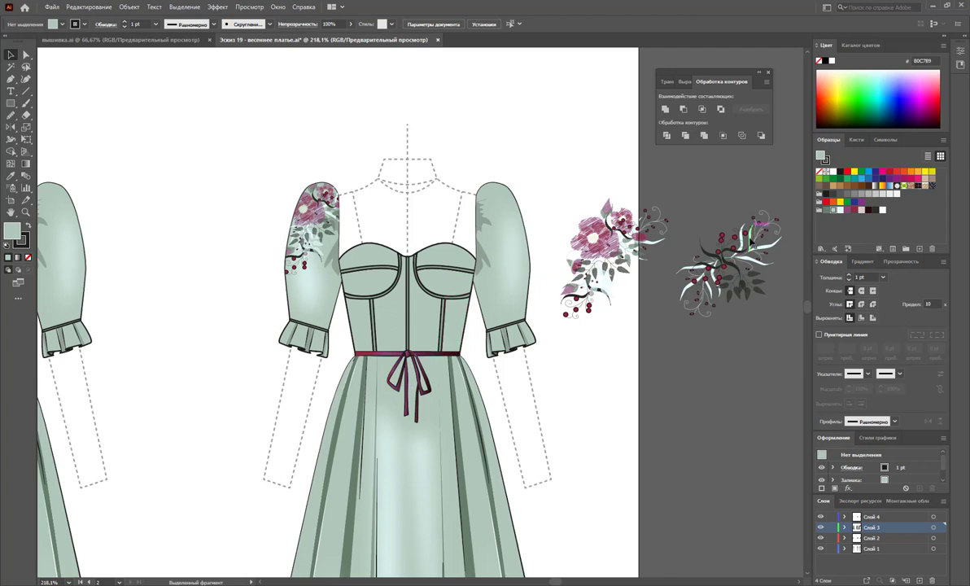
{"action": "left_click_drag", "start_coordinate": [722, 296], "coordinate": [406, 301]}
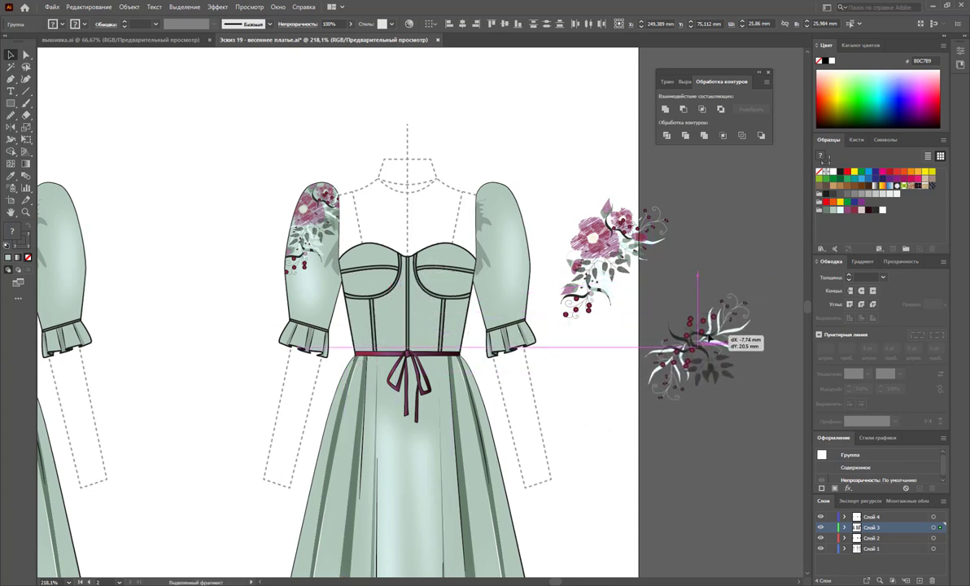
{"action": "left_click_drag", "start_coordinate": [406, 301], "coordinate": [705, 333]}
Mirror a copy of the floral sleeve across the centre guide onto the right sleeve.
{"action": "left_click", "coordinate": [310, 244]}
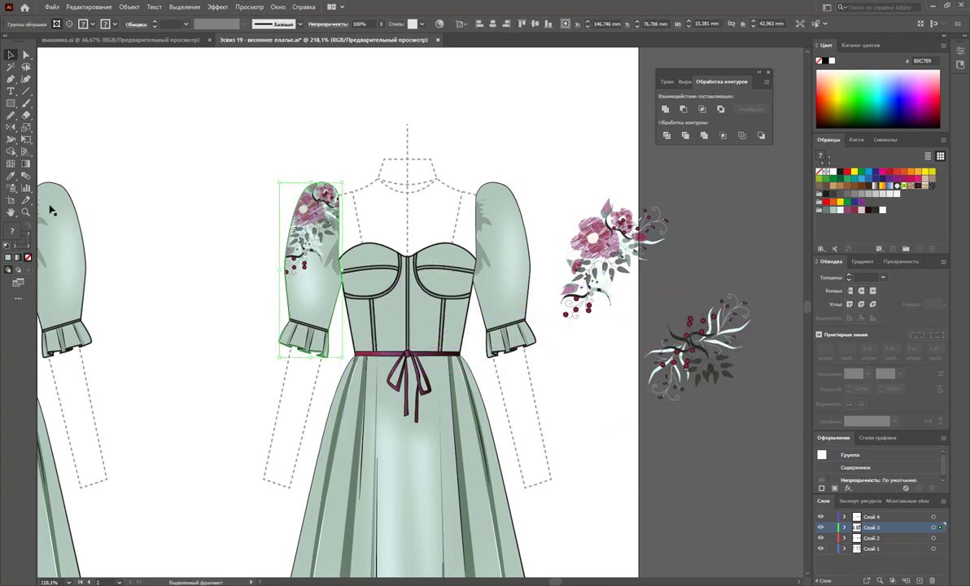
{"action": "left_click", "coordinate": [11, 126]}
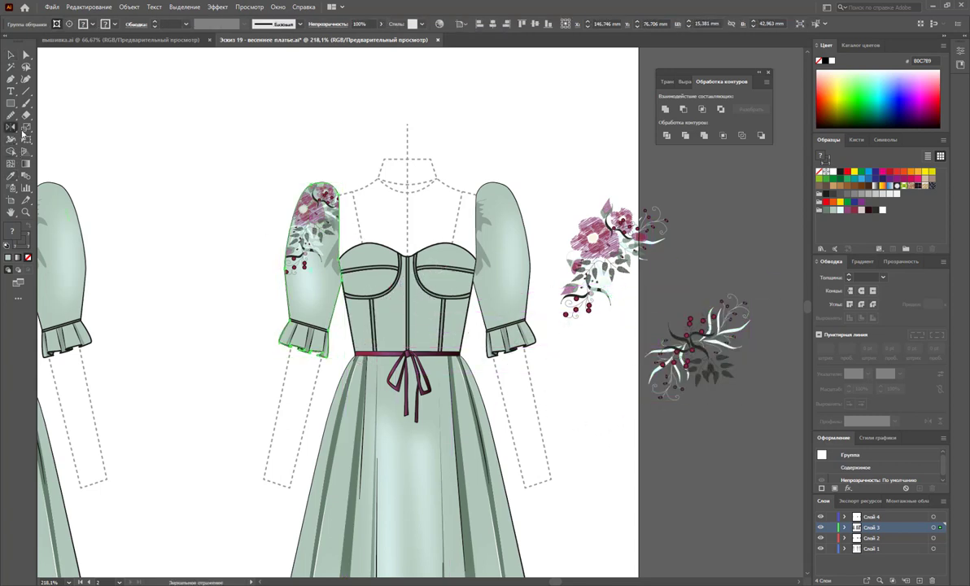
{"action": "left_click", "coordinate": [408, 221]}
{"action": "left_click_drag", "start_coordinate": [448, 222], "coordinate": [492, 221]}
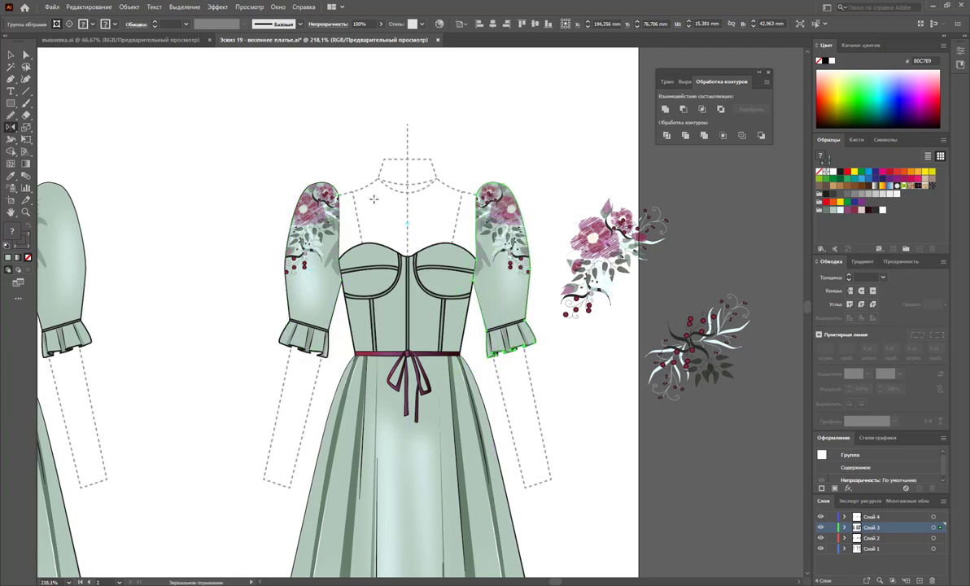
Move the floral cluster onto the left side of the bodice and scale it down.
{"action": "left_click", "coordinate": [10, 55]}
{"action": "left_click", "coordinate": [429, 113]}
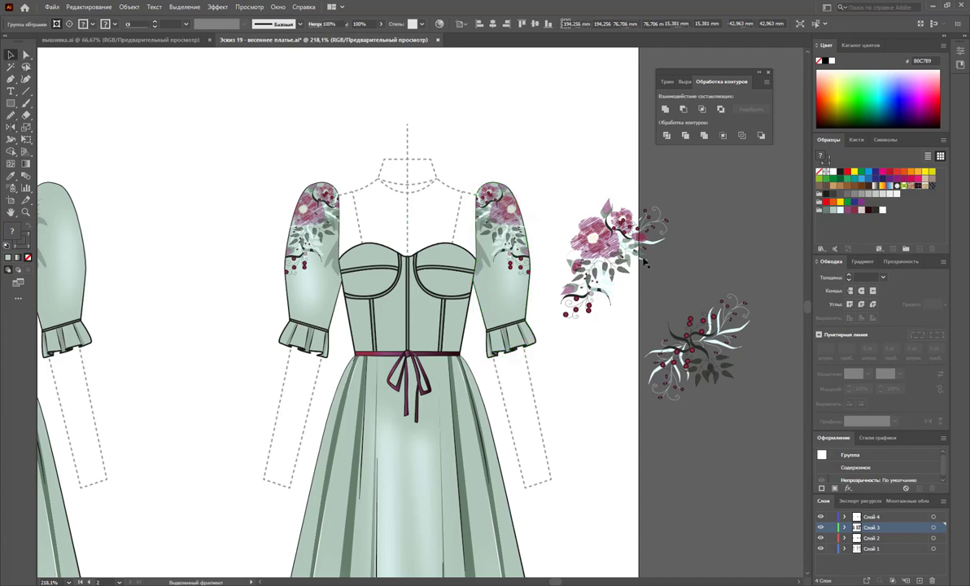
{"action": "left_click", "coordinate": [657, 372]}
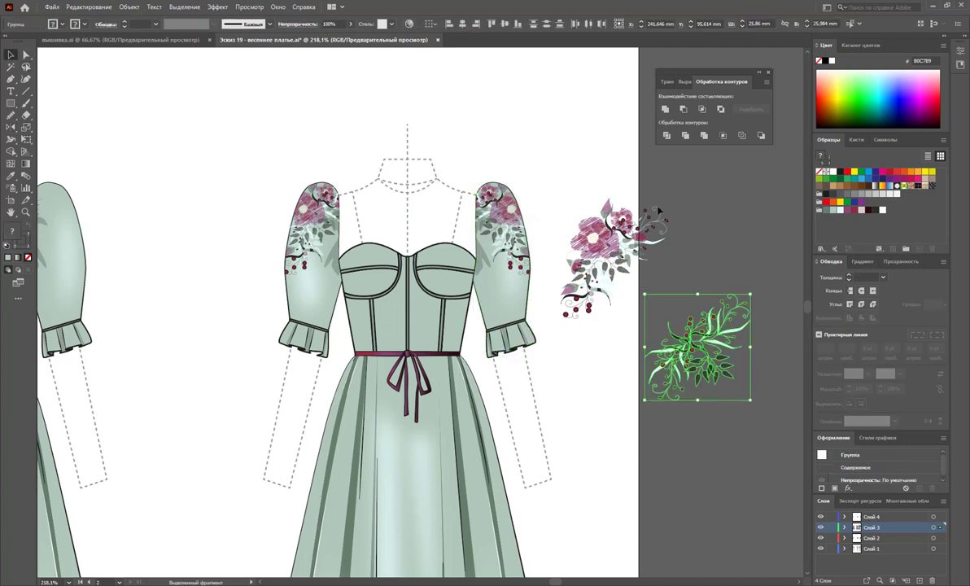
{"action": "left_click_drag", "start_coordinate": [565, 250], "coordinate": [404, 319]}
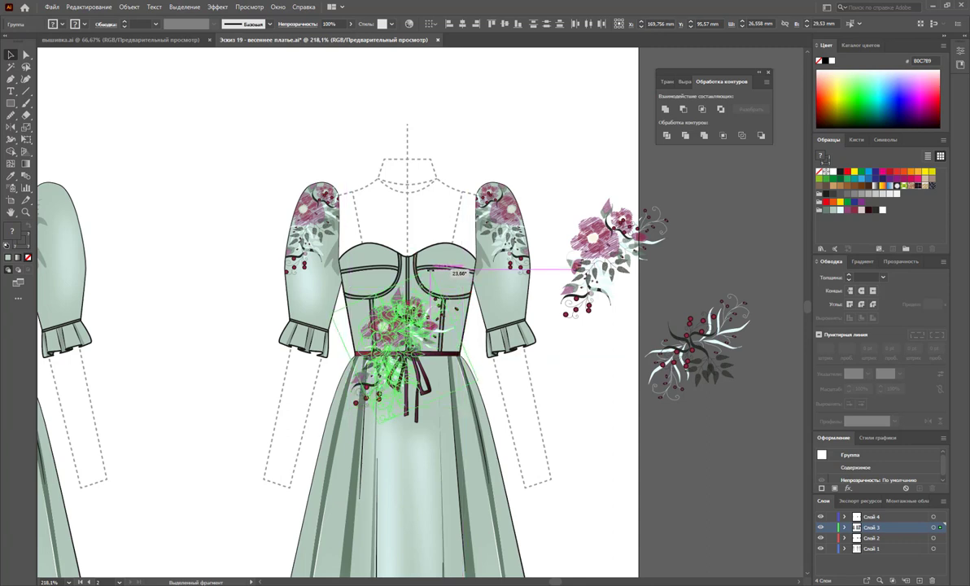
{"action": "left_click_drag", "start_coordinate": [402, 341], "coordinate": [387, 326]}
{"action": "left_click_drag", "start_coordinate": [433, 398], "coordinate": [402, 352]}
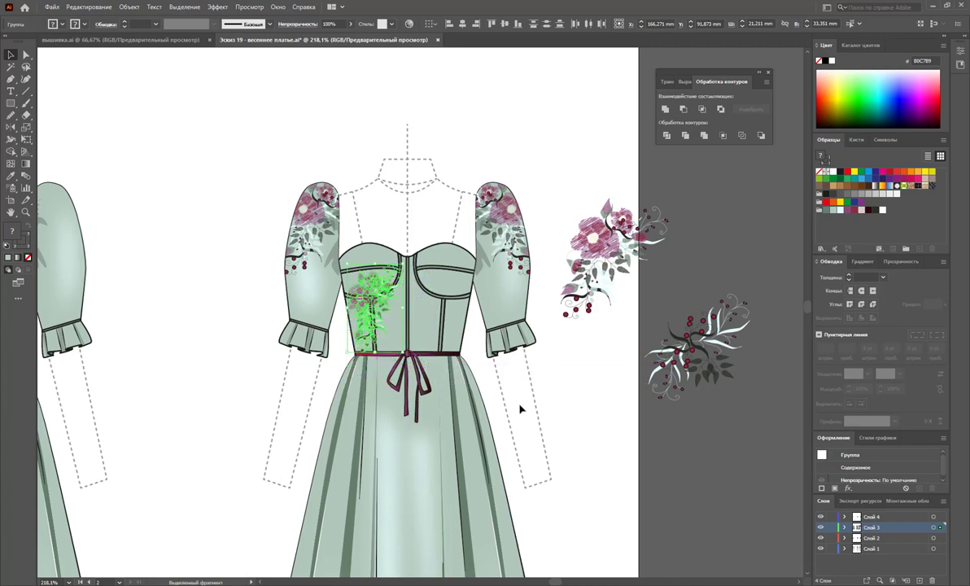
{"action": "mouse_move", "coordinate": [382, 297]}
{"action": "left_mouse_down"}
{"action": "mouse_move", "coordinate": [383, 307]}
{"action": "mouse_move", "coordinate": [369, 311]}
{"action": "left_mouse_up"}
{"action": "left_click", "coordinate": [480, 367]}
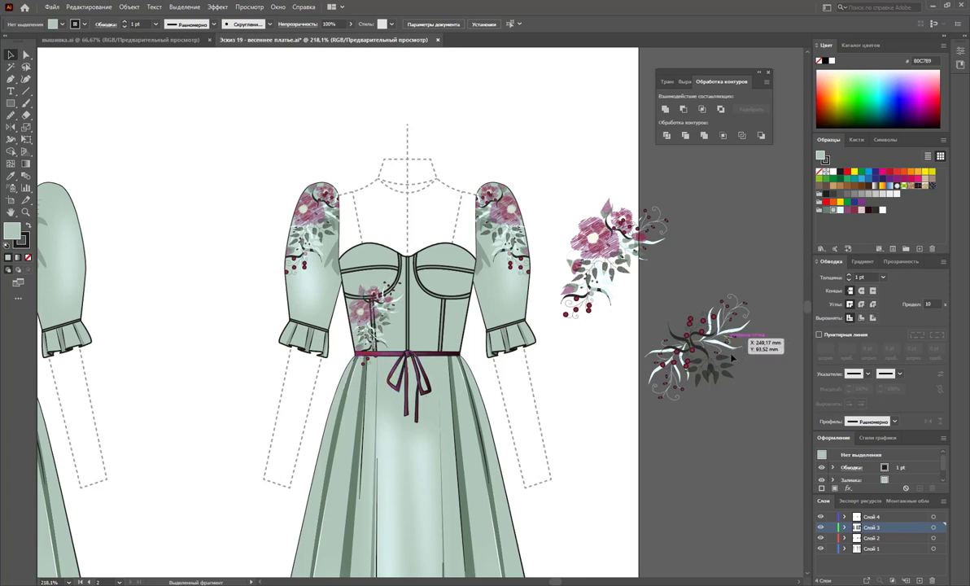
Place a small berry-and-leaf sprig at the waistline and shrink it.
{"action": "left_click", "coordinate": [727, 327]}
{"action": "left_click", "coordinate": [751, 264]}
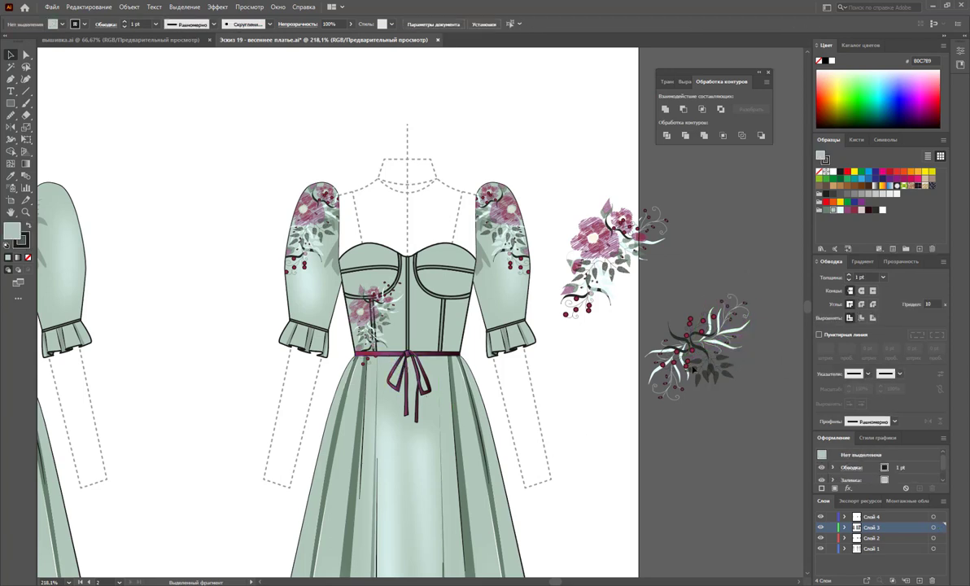
{"action": "mouse_move", "coordinate": [691, 338]}
{"action": "left_mouse_down"}
{"action": "mouse_move", "coordinate": [400, 356]}
{"action": "mouse_move", "coordinate": [389, 367]}
{"action": "left_mouse_up"}
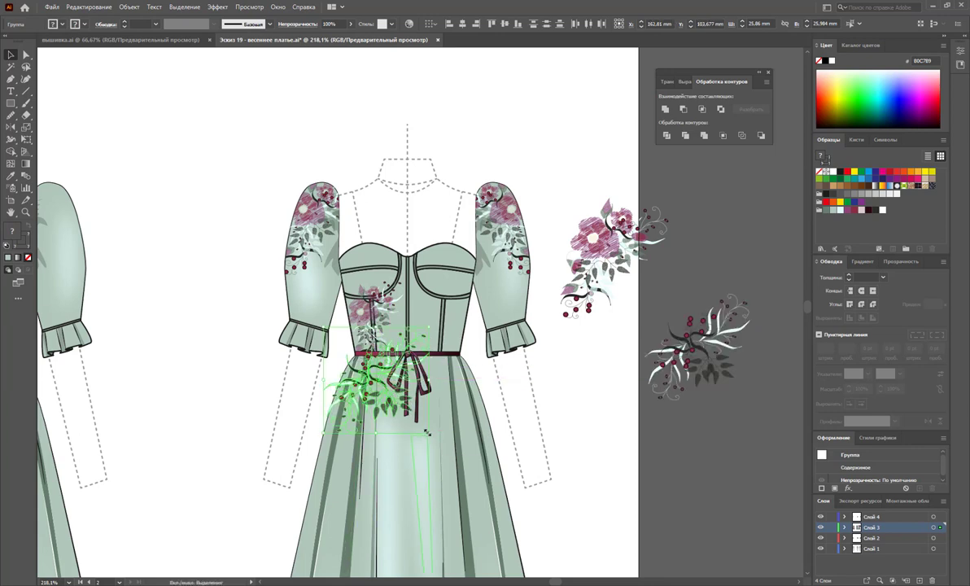
{"action": "mouse_move", "coordinate": [428, 436]}
{"action": "left_mouse_down"}
{"action": "mouse_move", "coordinate": [375, 358]}
{"action": "mouse_move", "coordinate": [373, 374]}
{"action": "left_mouse_up"}
{"action": "left_click", "coordinate": [622, 431]}
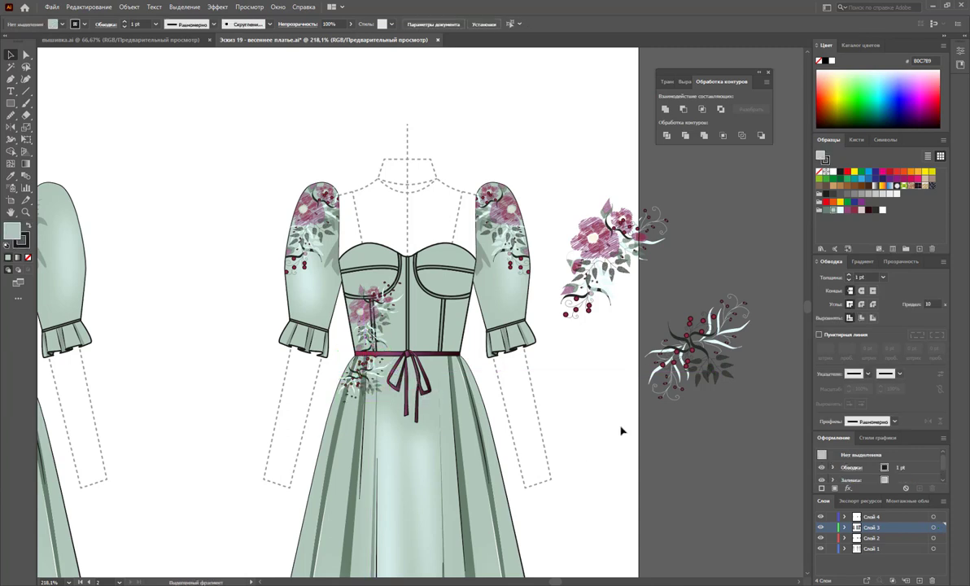
{"action": "scroll", "coordinate": [623, 415], "scroll_direction": "down", "scroll_amount": 2}
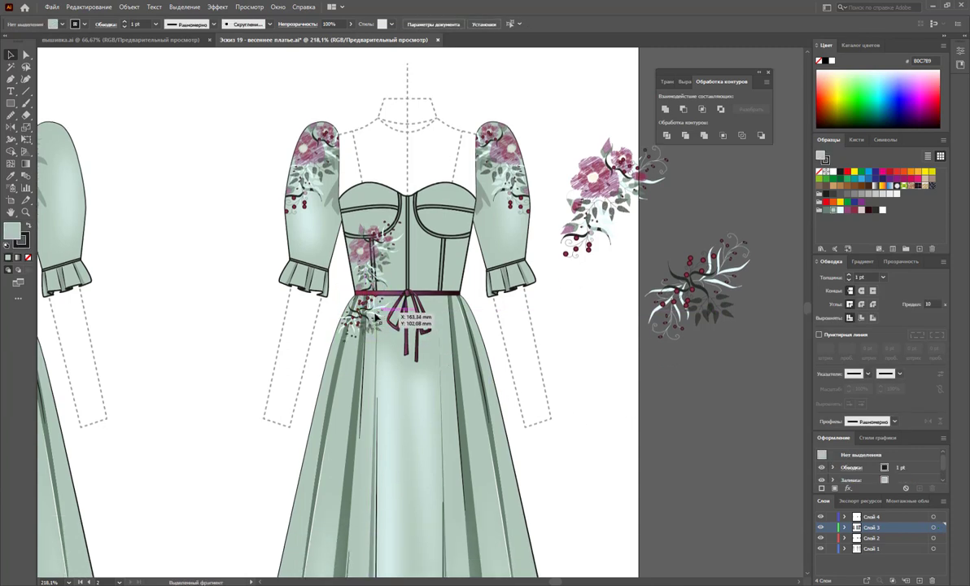
Place a copy of the floral sprig on the skirt, rotated upright.
{"action": "left_click", "coordinate": [684, 312]}
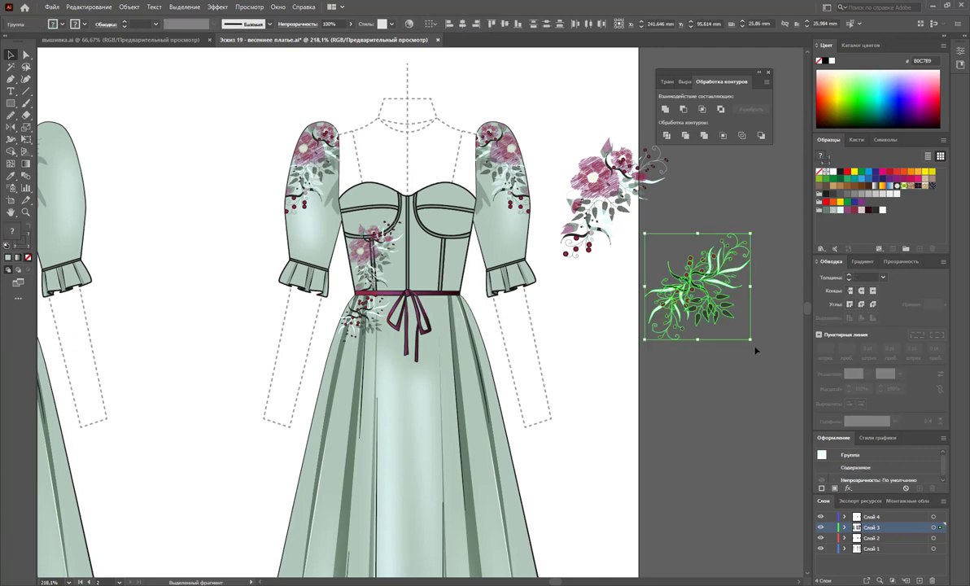
{"action": "left_click_drag", "start_coordinate": [688, 301], "coordinate": [595, 392]}
{"action": "mouse_move", "coordinate": [656, 435]}
{"action": "left_mouse_down"}
{"action": "mouse_move", "coordinate": [647, 362]}
{"action": "mouse_move", "coordinate": [655, 379]}
{"action": "mouse_move", "coordinate": [604, 420]}
{"action": "mouse_move", "coordinate": [586, 378]}
{"action": "mouse_move", "coordinate": [439, 327]}
{"action": "left_mouse_up"}
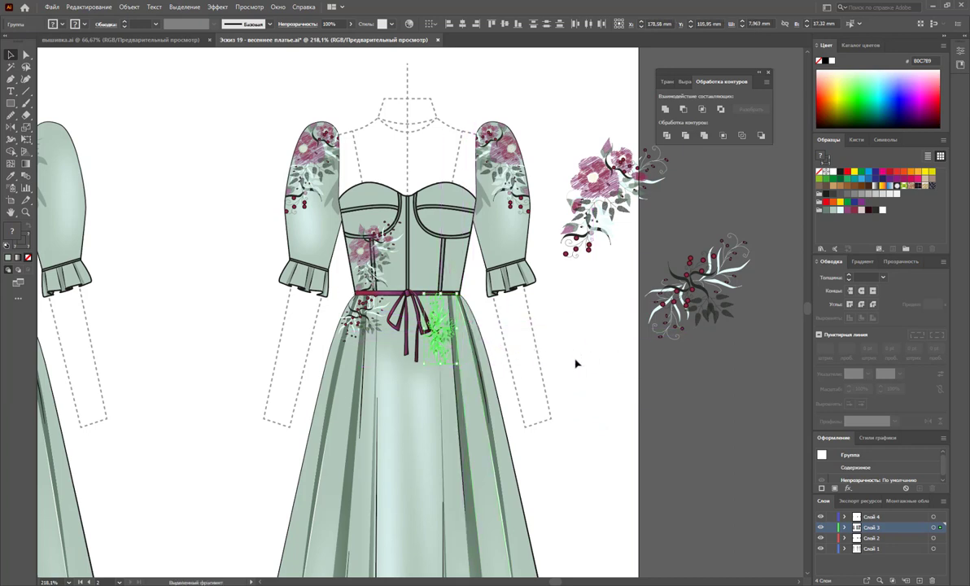
{"action": "mouse_move", "coordinate": [444, 334]}
{"action": "left_mouse_down"}
{"action": "mouse_move", "coordinate": [465, 376]}
{"action": "mouse_move", "coordinate": [429, 393]}
{"action": "mouse_move", "coordinate": [446, 378]}
{"action": "mouse_move", "coordinate": [446, 359]}
{"action": "left_mouse_up"}
{"action": "left_click", "coordinate": [593, 392]}
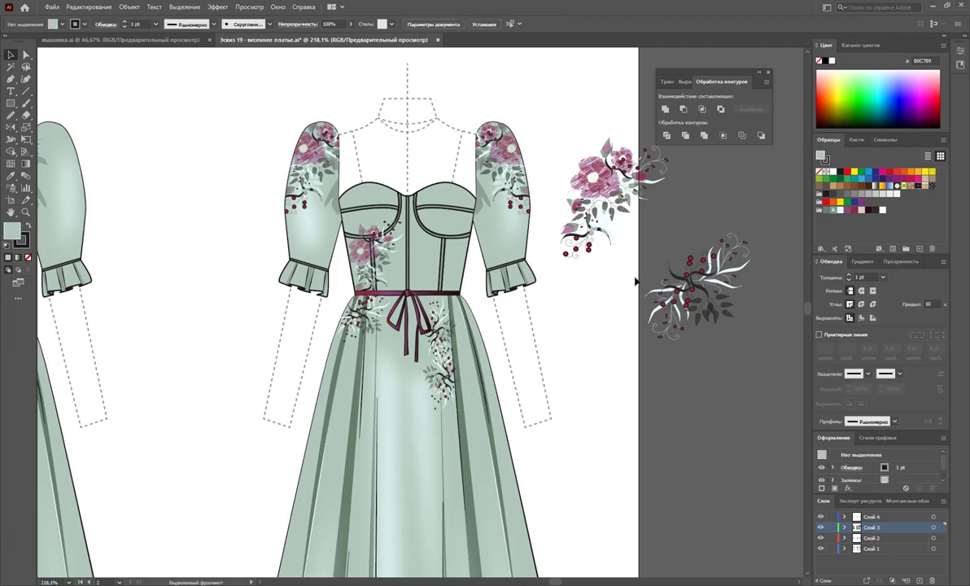
Duplicate the pink flower group below the waist, rotate it and position it.
{"action": "left_click", "coordinate": [589, 179]}
{"action": "left_click", "coordinate": [653, 215]}
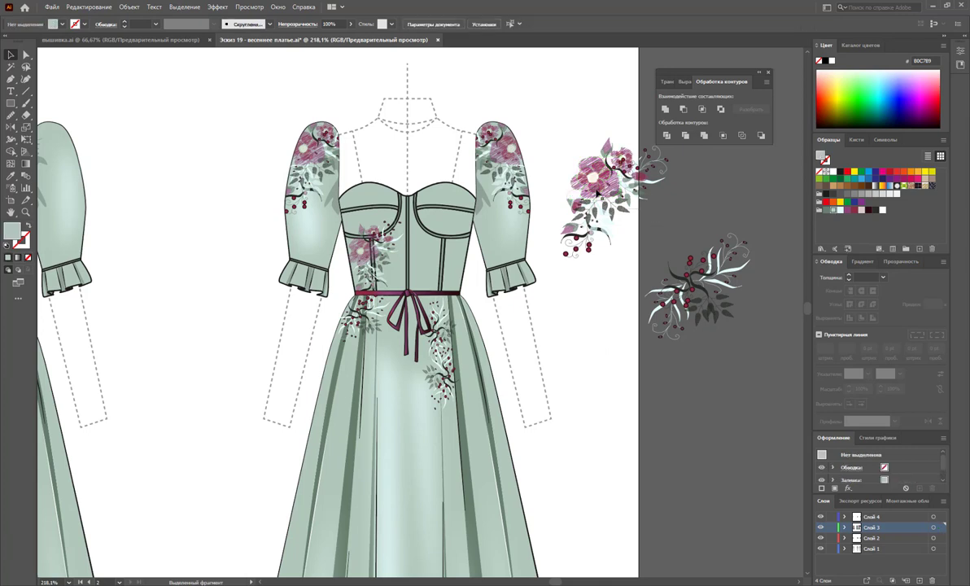
{"action": "left_click_drag", "start_coordinate": [606, 195], "coordinate": [591, 380]}
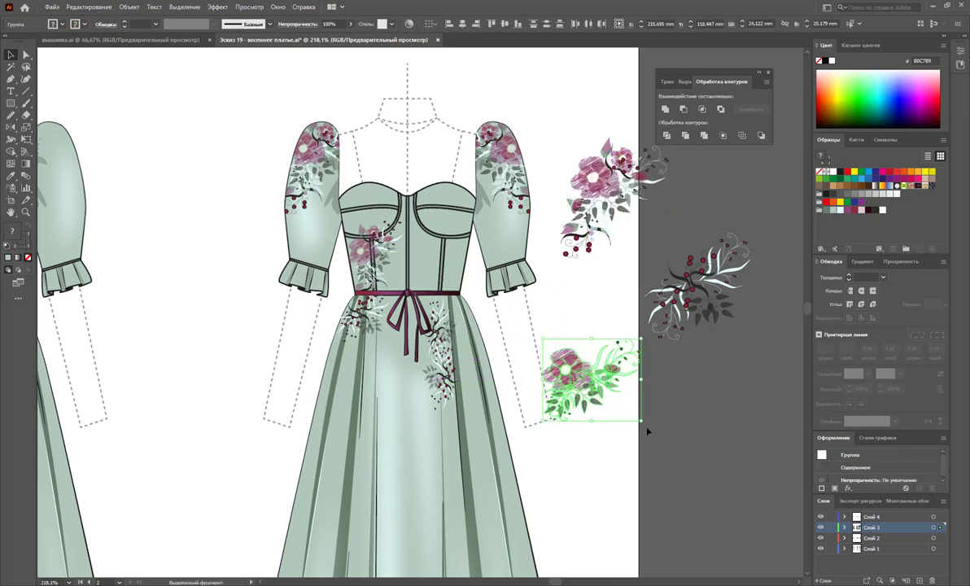
{"action": "mouse_move", "coordinate": [648, 431]}
{"action": "left_mouse_down"}
{"action": "mouse_move", "coordinate": [565, 427]}
{"action": "mouse_move", "coordinate": [626, 352]}
{"action": "mouse_move", "coordinate": [602, 372]}
{"action": "mouse_move", "coordinate": [474, 362]}
{"action": "mouse_move", "coordinate": [472, 372]}
{"action": "left_mouse_up"}
{"action": "mouse_move", "coordinate": [483, 390]}
{"action": "left_mouse_down"}
{"action": "mouse_move", "coordinate": [492, 398]}
{"action": "mouse_move", "coordinate": [476, 422]}
{"action": "mouse_move", "coordinate": [488, 368]}
{"action": "mouse_move", "coordinate": [413, 386]}
{"action": "mouse_move", "coordinate": [425, 378]}
{"action": "left_mouse_up"}
{"action": "mouse_move", "coordinate": [432, 370]}
{"action": "left_mouse_down"}
{"action": "mouse_move", "coordinate": [460, 346]}
{"action": "mouse_move", "coordinate": [436, 304]}
{"action": "mouse_move", "coordinate": [469, 355]}
{"action": "mouse_move", "coordinate": [461, 341]}
{"action": "left_mouse_up"}
Move another floral element onto the skirt and resize it.
{"action": "left_click", "coordinate": [532, 343]}
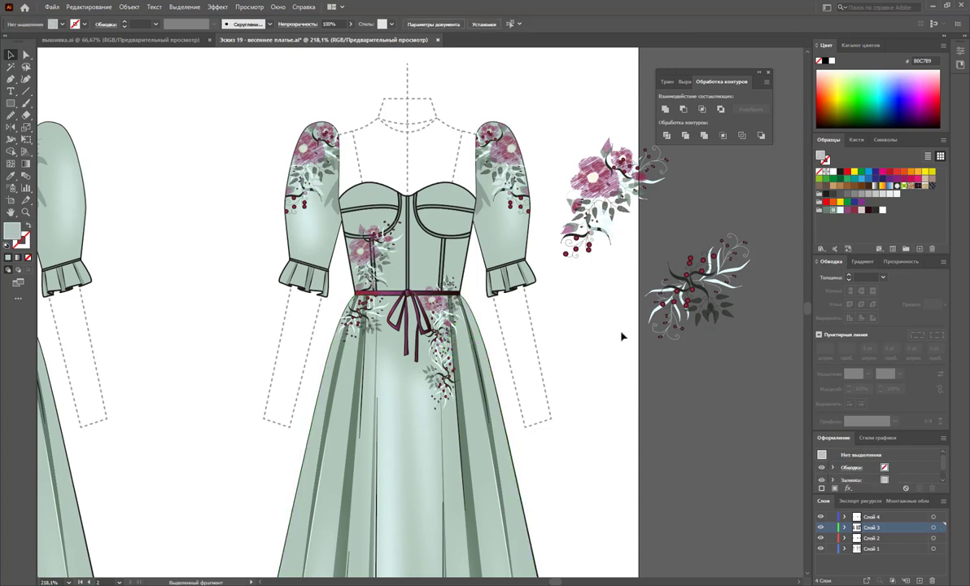
{"action": "mouse_move", "coordinate": [545, 186]}
{"action": "left_mouse_down"}
{"action": "mouse_move", "coordinate": [458, 346]}
{"action": "mouse_move", "coordinate": [469, 356]}
{"action": "mouse_move", "coordinate": [466, 345]}
{"action": "left_mouse_up"}
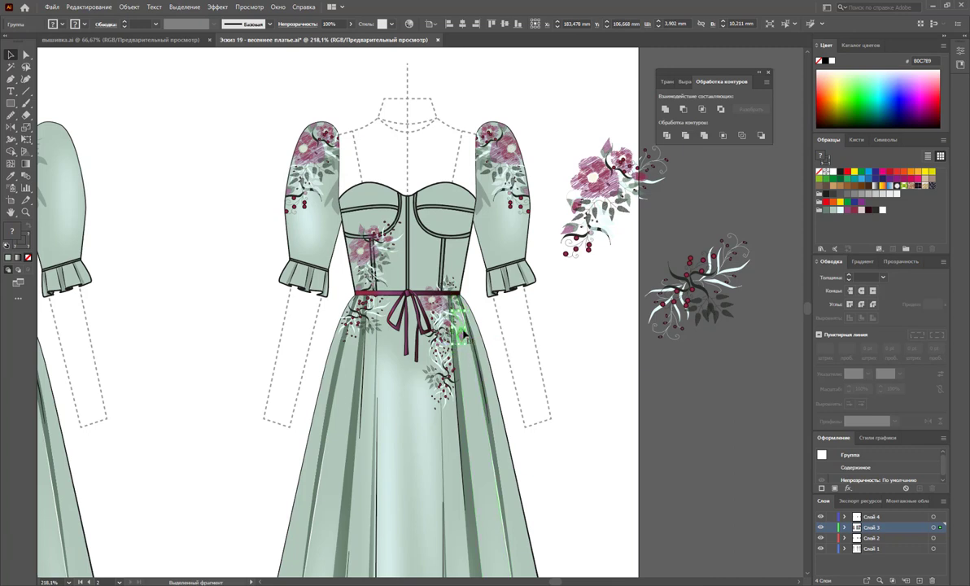
{"action": "left_click_drag", "start_coordinate": [466, 345], "coordinate": [460, 335]}
Move a floral sprig from the pasteboard onto the bodice.
{"action": "left_click", "coordinate": [574, 344]}
{"action": "scroll", "coordinate": [637, 335], "scroll_direction": "down", "scroll_amount": 1}
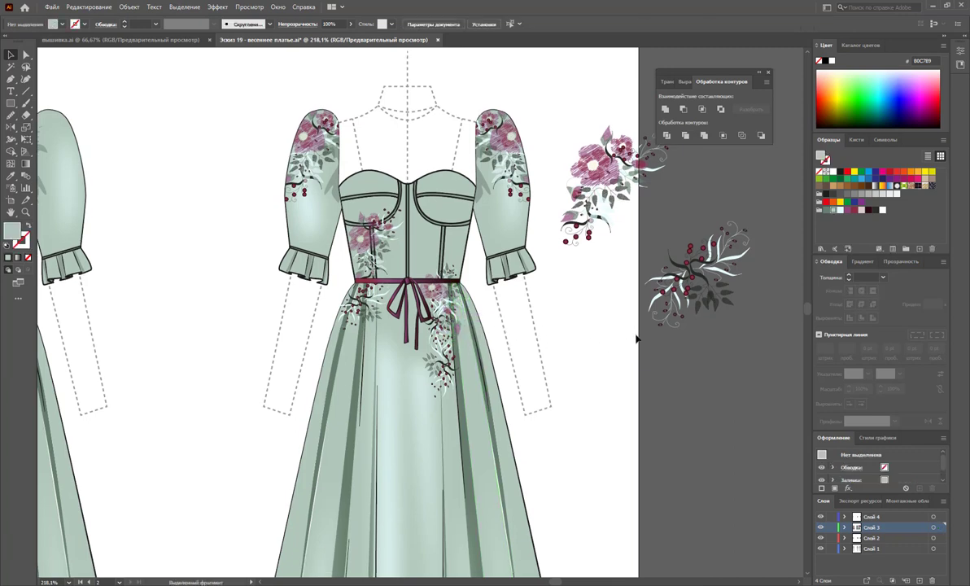
{"action": "scroll", "coordinate": [643, 344], "scroll_direction": "down", "scroll_amount": 1}
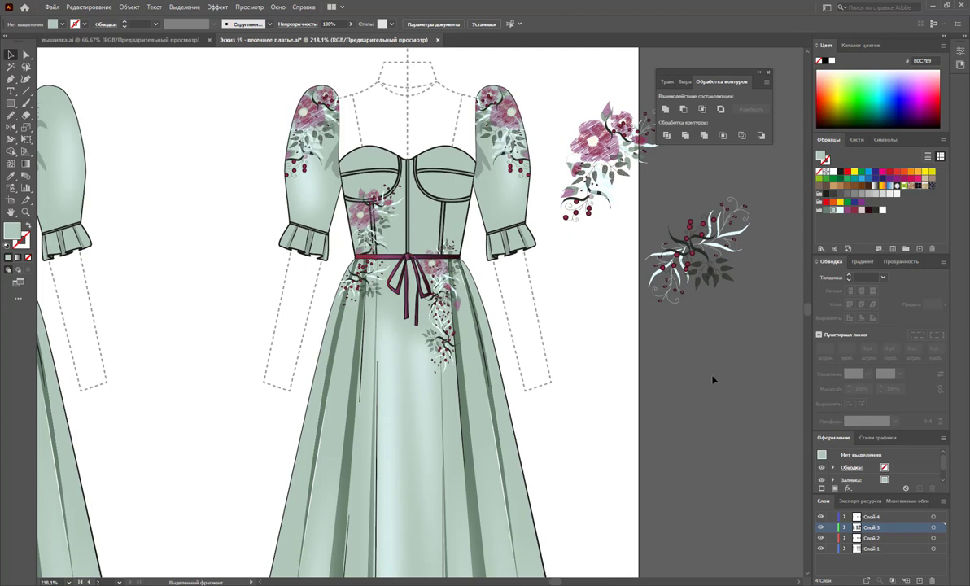
{"action": "scroll", "coordinate": [662, 349], "scroll_direction": "up", "scroll_amount": 1}
{"action": "mouse_move", "coordinate": [688, 252]}
{"action": "left_mouse_down"}
{"action": "mouse_move", "coordinate": [386, 267]}
{"action": "mouse_move", "coordinate": [412, 242]}
{"action": "left_mouse_up"}
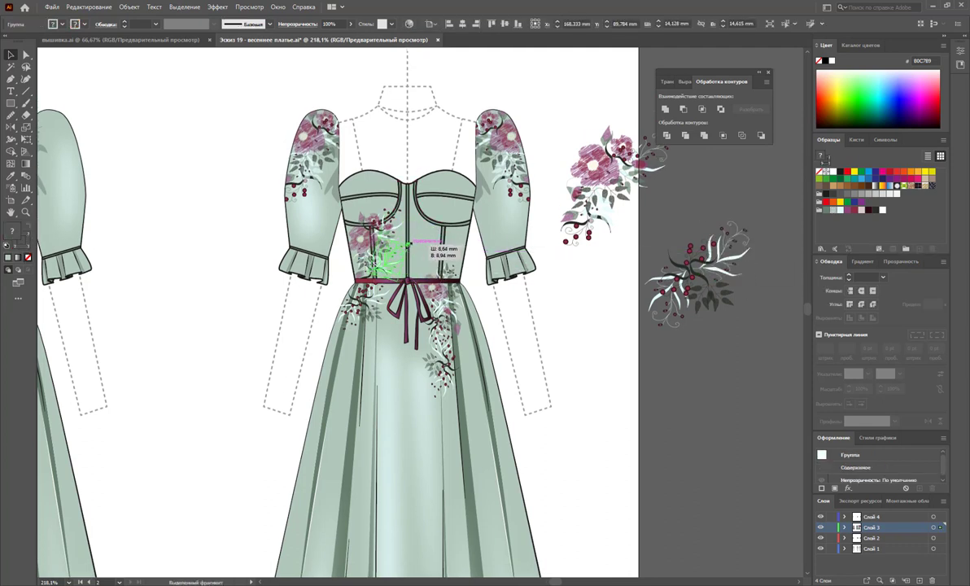
{"action": "left_click", "coordinate": [608, 267]}
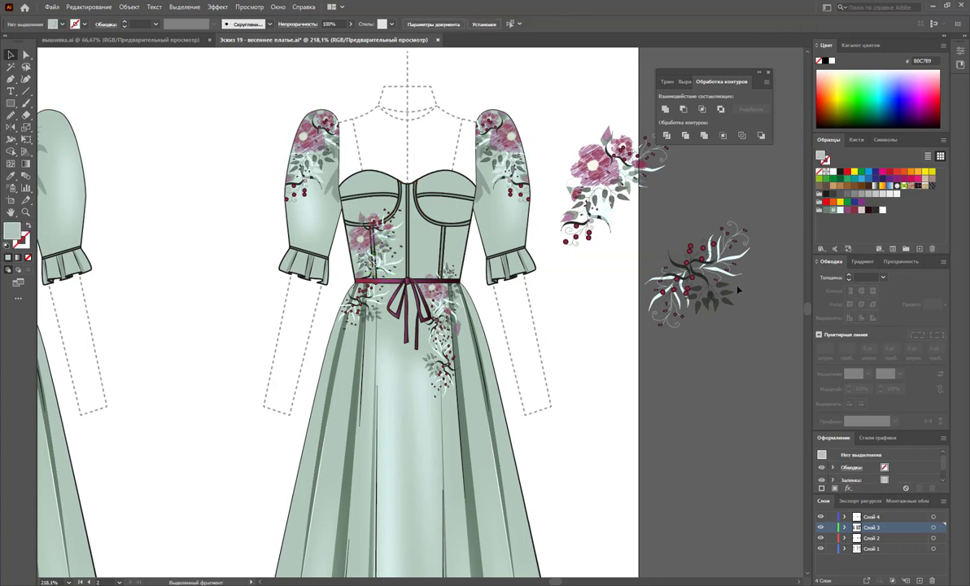
Add small leaf sprigs to the right-hand and left-hand sleeves.
{"action": "left_click_drag", "start_coordinate": [712, 305], "coordinate": [498, 213]}
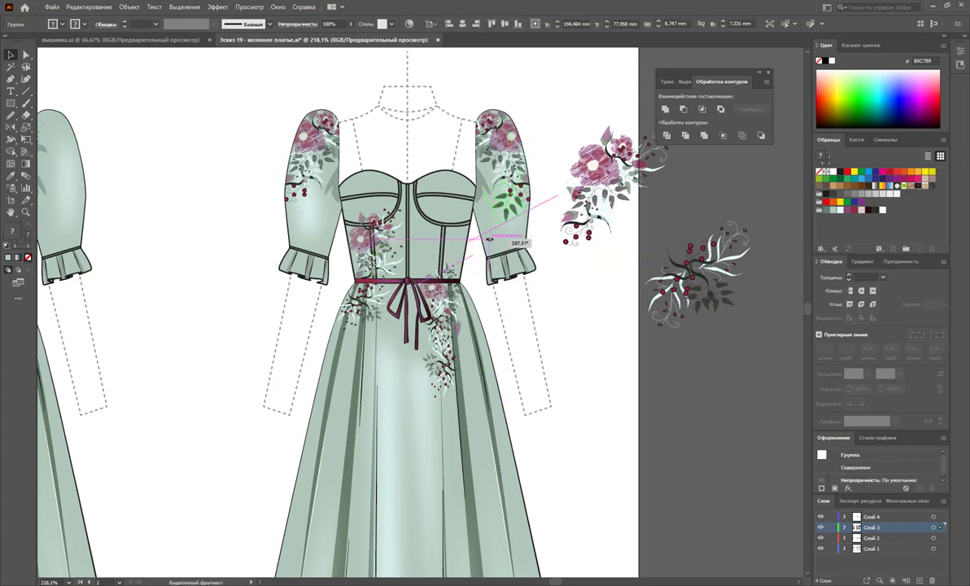
{"action": "left_click_drag", "start_coordinate": [498, 208], "coordinate": [522, 206]}
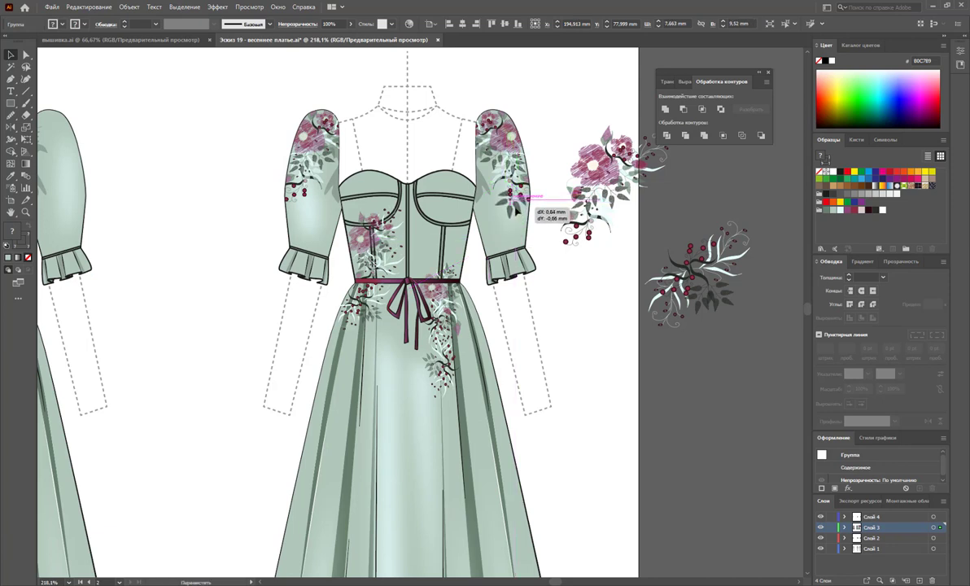
{"action": "left_click", "coordinate": [693, 311]}
{"action": "left_click_drag", "start_coordinate": [693, 311], "coordinate": [312, 209]}
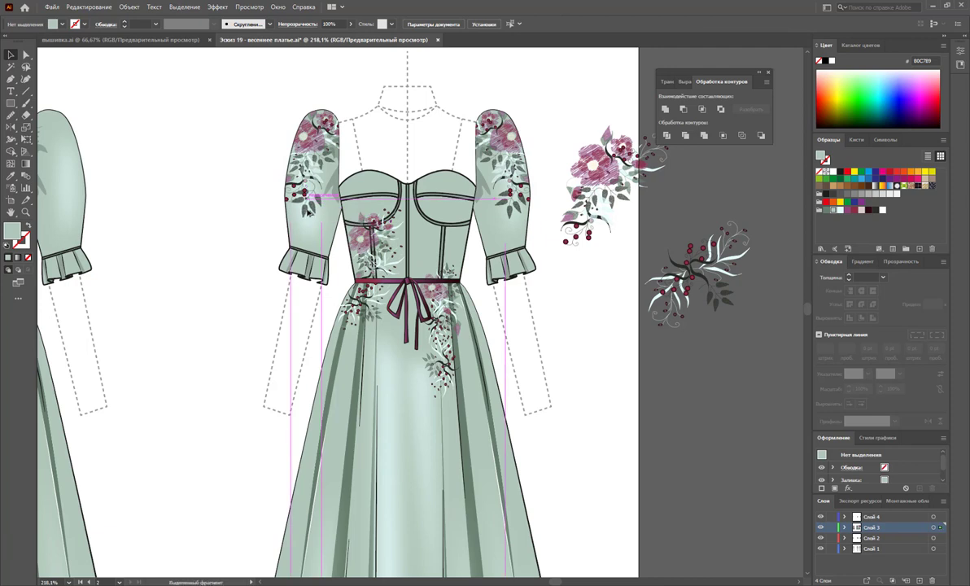
{"action": "left_click_drag", "start_coordinate": [311, 209], "coordinate": [309, 206]}
{"action": "left_click", "coordinate": [611, 352]}
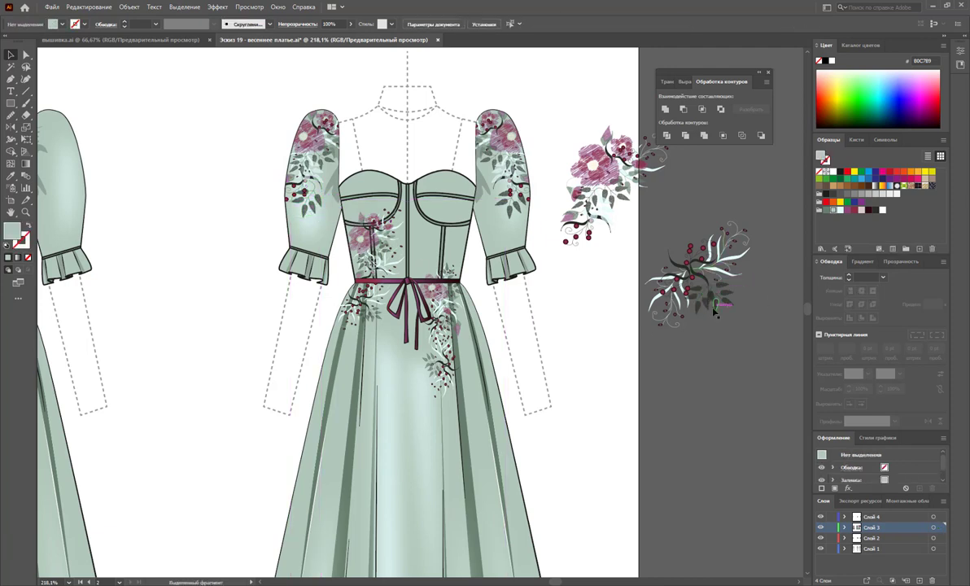
Place a small leaf piece on the bodice and the white leaf group on the skirt.
{"action": "left_click_drag", "start_coordinate": [675, 281], "coordinate": [643, 341]}
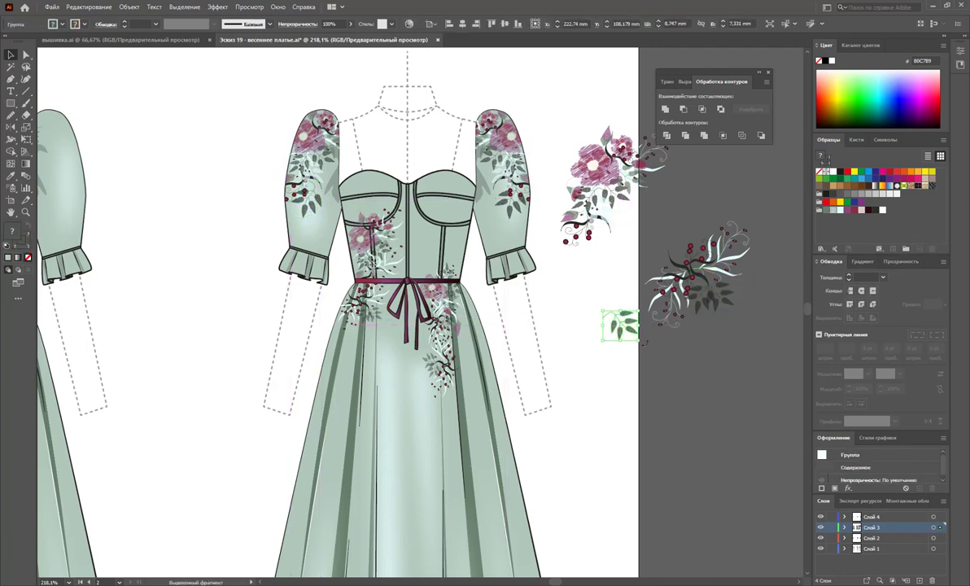
{"action": "left_click_drag", "start_coordinate": [628, 329], "coordinate": [358, 210]}
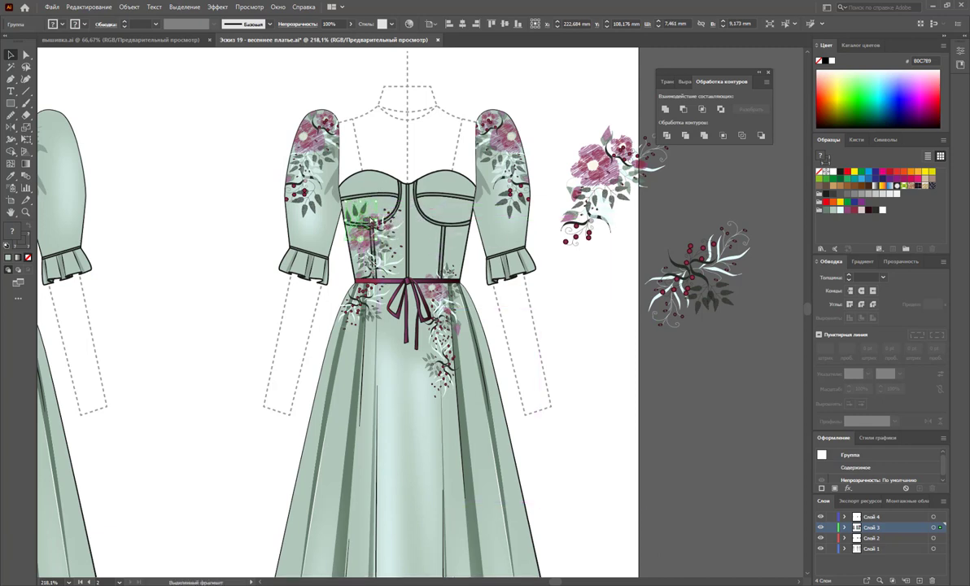
{"action": "left_click", "coordinate": [592, 301]}
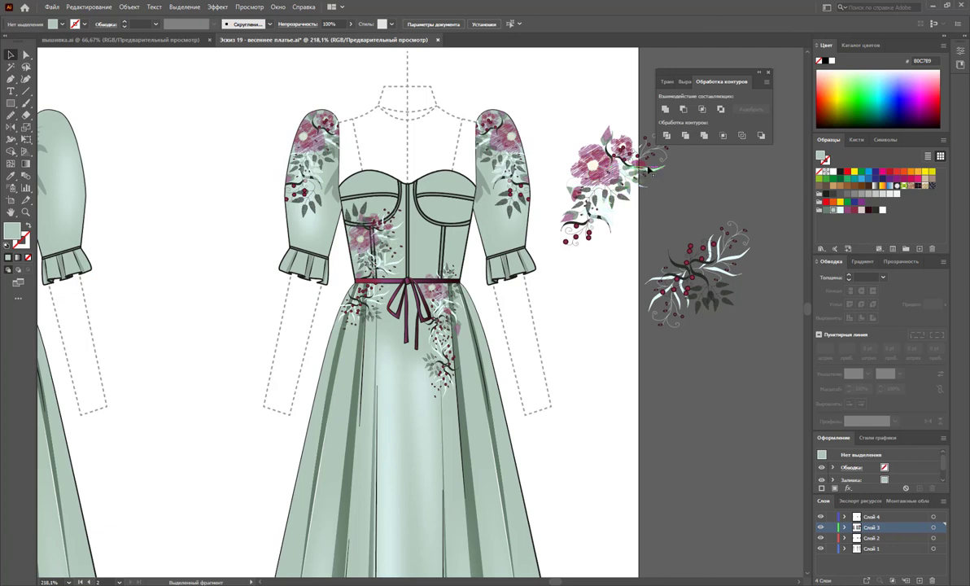
{"action": "mouse_move", "coordinate": [650, 161]}
{"action": "left_mouse_down"}
{"action": "mouse_move", "coordinate": [380, 396]}
{"action": "mouse_move", "coordinate": [378, 332]}
{"action": "mouse_move", "coordinate": [367, 334]}
{"action": "left_mouse_up"}
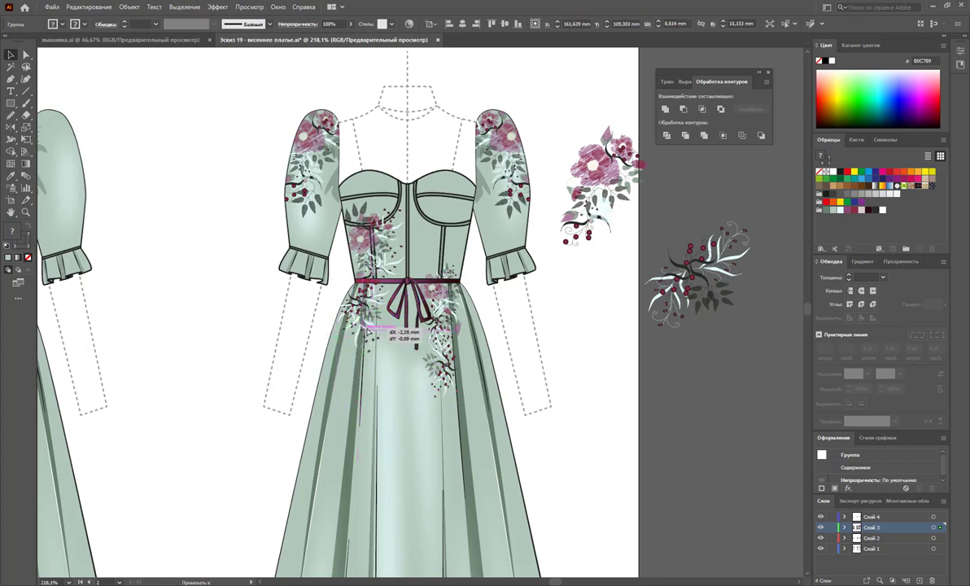
{"action": "key", "text": "ctrl+h"}
{"action": "left_click", "coordinate": [662, 355]}
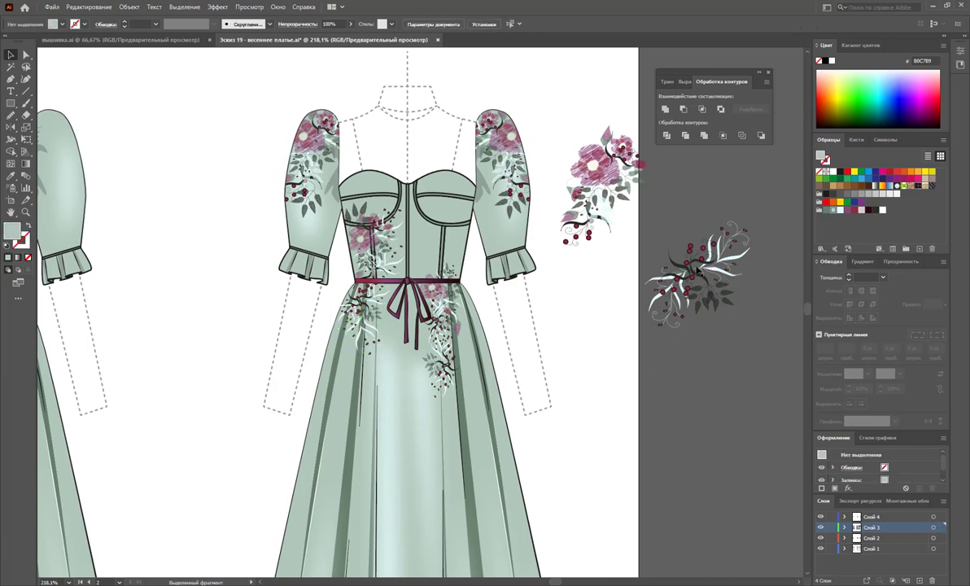
Add a berry branch to the bodice, then select both leftover floral sprigs.
{"action": "left_click_drag", "start_coordinate": [655, 248], "coordinate": [383, 229]}
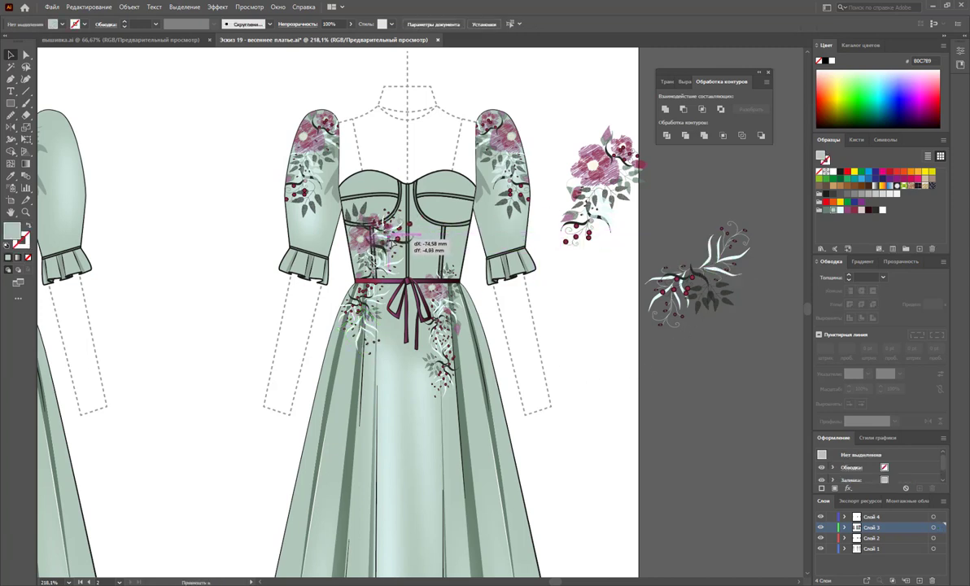
{"action": "left_click", "coordinate": [702, 366]}
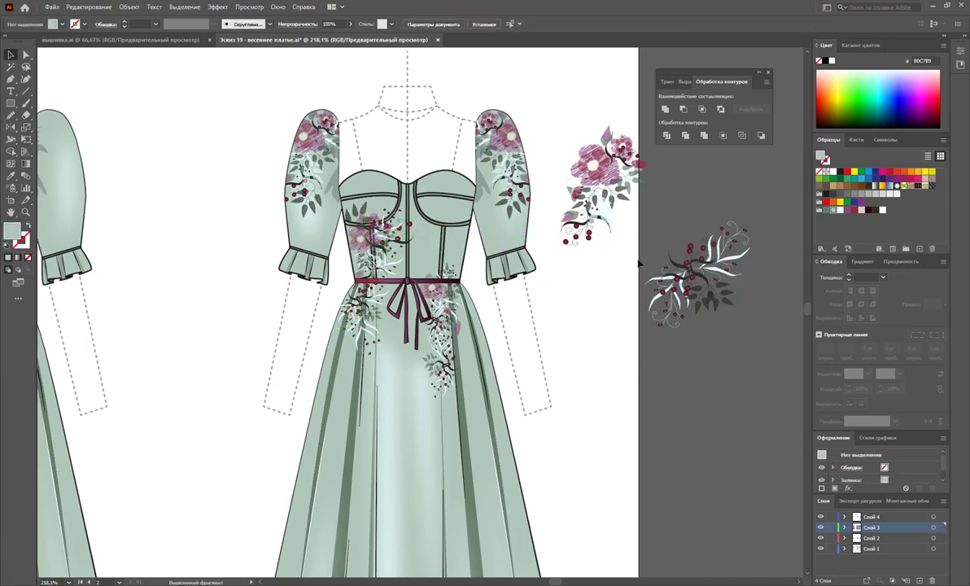
{"action": "scroll", "coordinate": [639, 263], "scroll_direction": "up", "scroll_amount": 1}
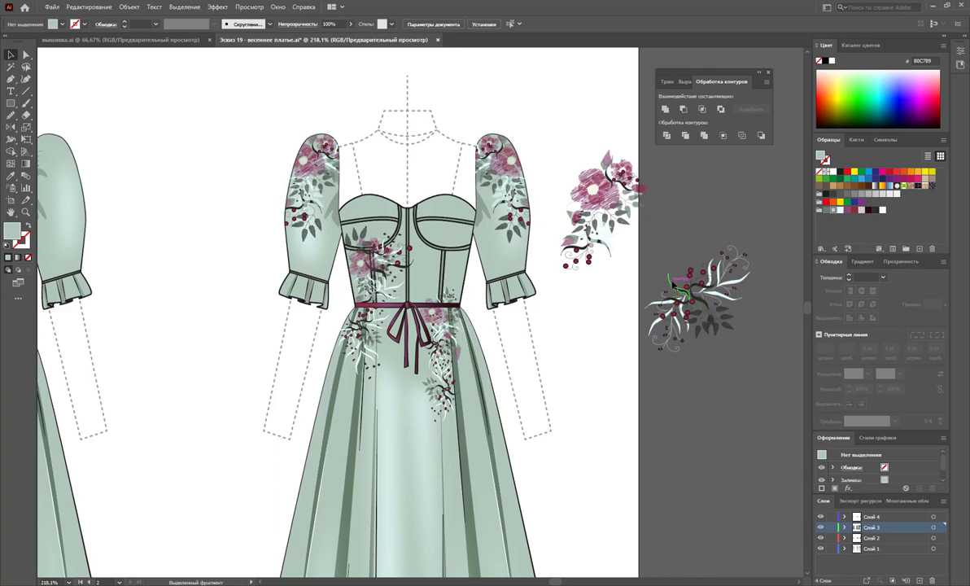
{"action": "left_click_drag", "start_coordinate": [696, 311], "coordinate": [320, 192]}
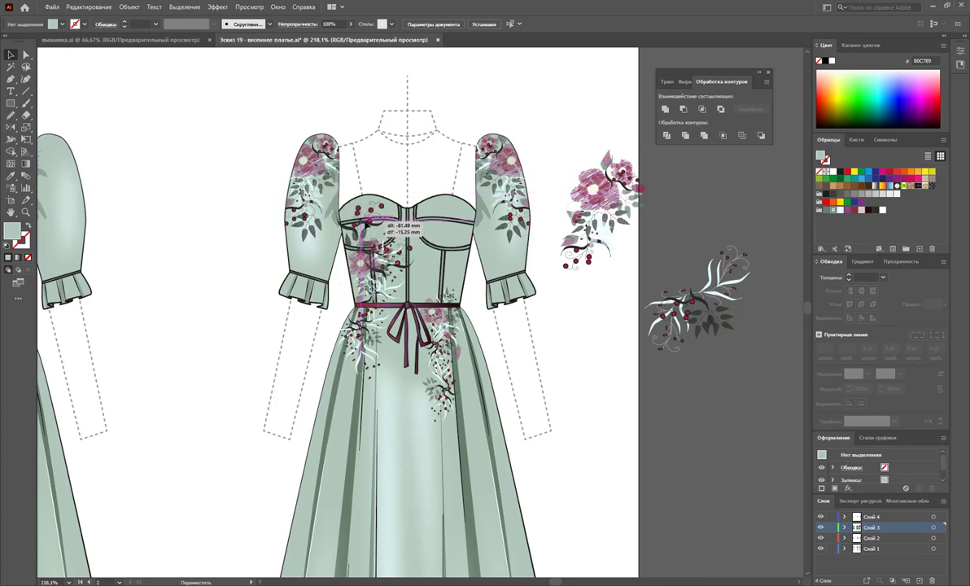
{"action": "left_click_drag", "start_coordinate": [319, 192], "coordinate": [681, 270]}
{"action": "left_click_drag", "start_coordinate": [560, 145], "coordinate": [746, 346]}
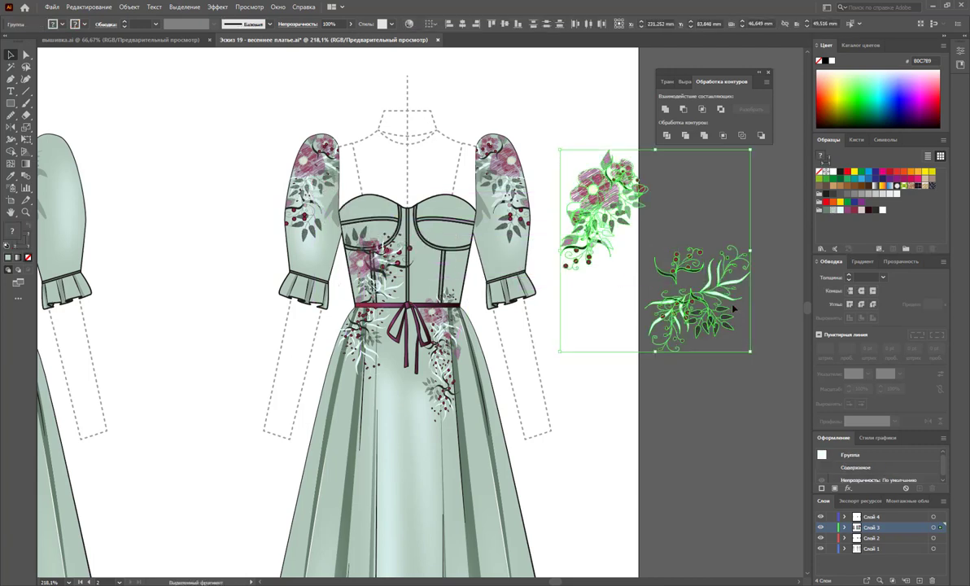
Delete the leftover floral sprigs and reposition the bodice floral motif.
{"action": "key", "text": "Delete"}
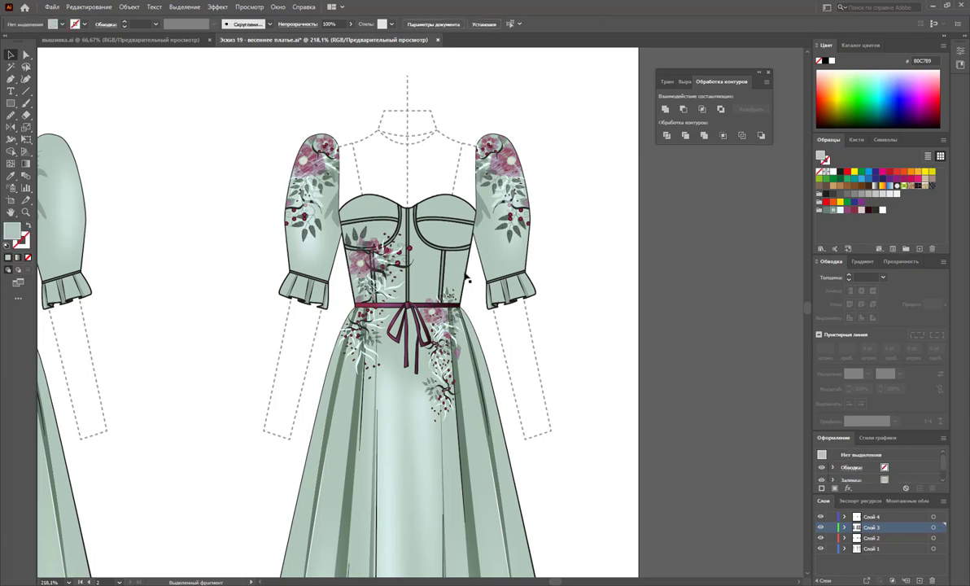
{"action": "mouse_move", "coordinate": [421, 253]}
{"action": "left_mouse_down"}
{"action": "mouse_move", "coordinate": [408, 213]}
{"action": "mouse_move", "coordinate": [388, 232]}
{"action": "mouse_move", "coordinate": [397, 278]}
{"action": "left_mouse_up"}
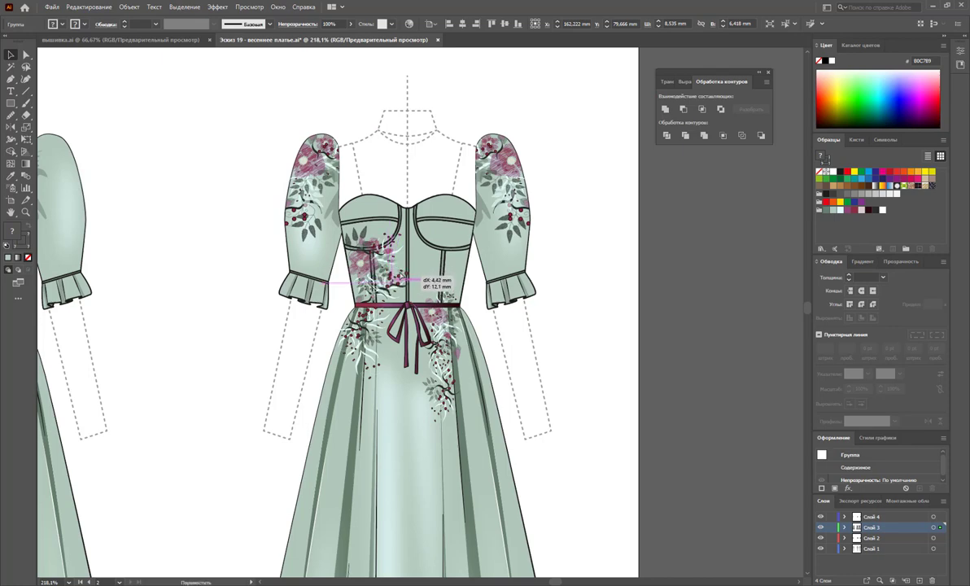
{"action": "left_click_drag", "start_coordinate": [397, 277], "coordinate": [402, 276]}
{"action": "left_click", "coordinate": [602, 332]}
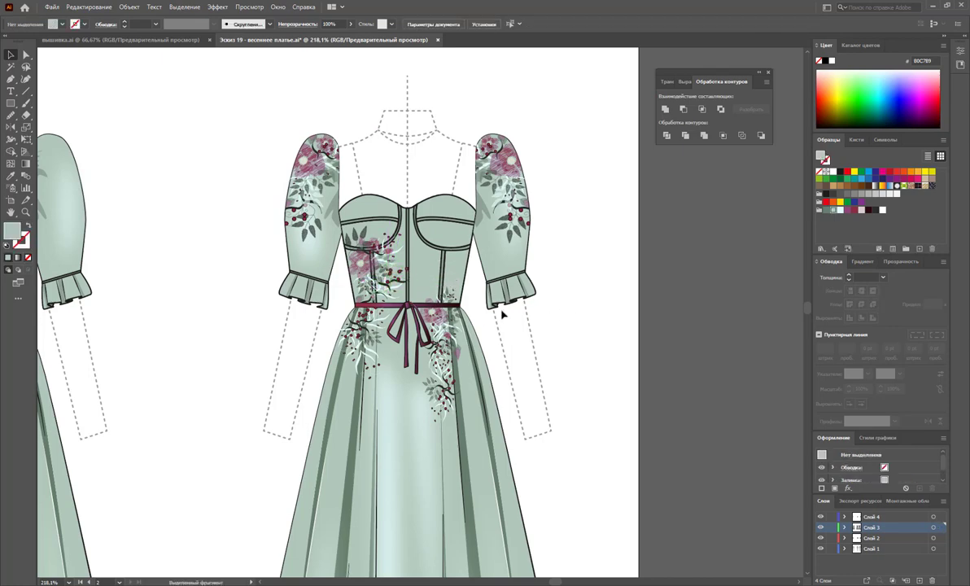
Zoom out to view both dresses whole.
{"action": "key", "text": "z"}
{"action": "left_click", "coordinate": [488, 318], "text": "alt"}
{"action": "left_click", "coordinate": [400, 358], "text": "alt"}
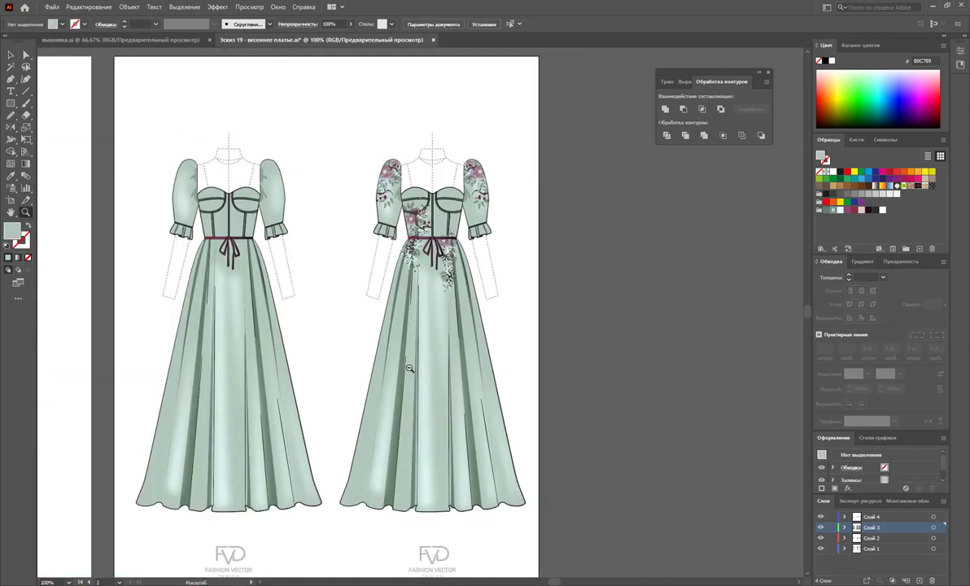
{"action": "scroll", "coordinate": [331, 359], "scroll_direction": "down", "scroll_amount": 1}
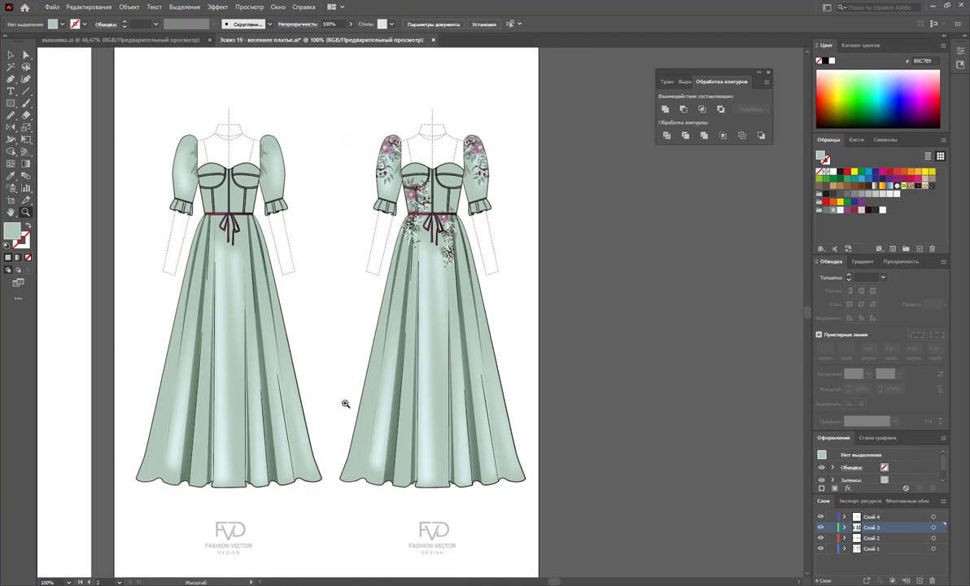
{"action": "left_click_drag", "start_coordinate": [554, 583], "coordinate": [549, 583]}
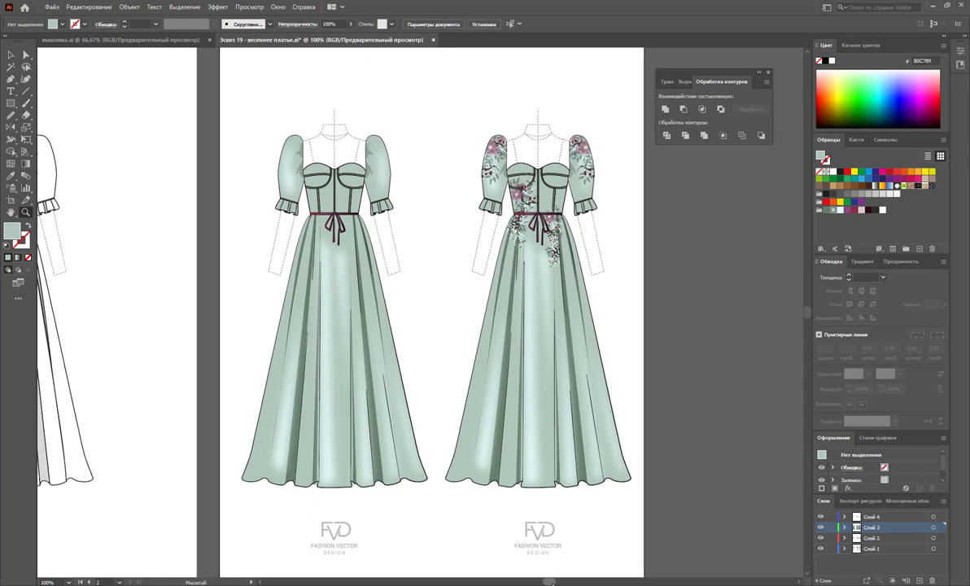
{"action": "scroll", "coordinate": [686, 493], "scroll_direction": "down", "scroll_amount": 1}
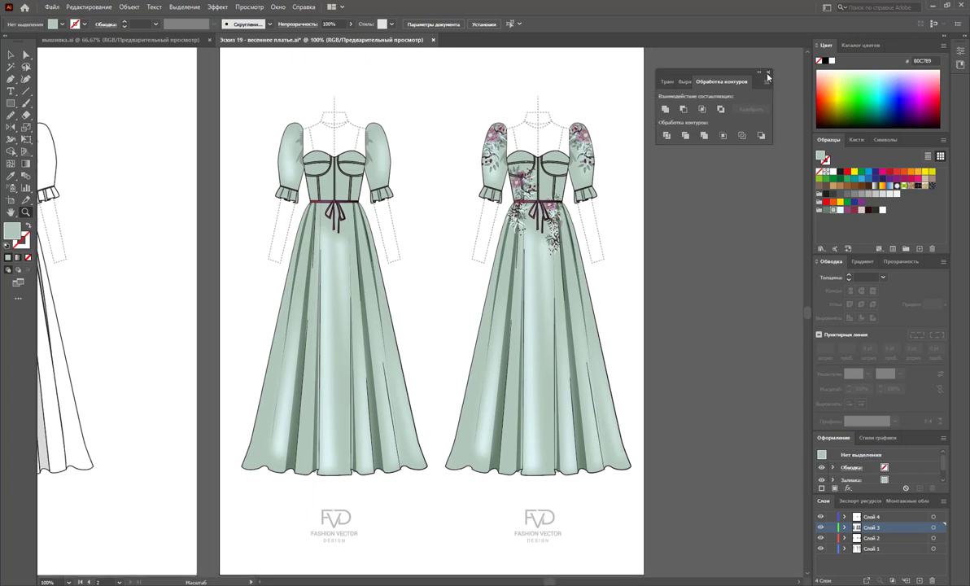
Close the Pathfinder panel and check the вышивка.ai document before returning.
{"action": "left_click", "coordinate": [767, 74]}
{"action": "left_click_drag", "start_coordinate": [552, 583], "coordinate": [545, 583]}
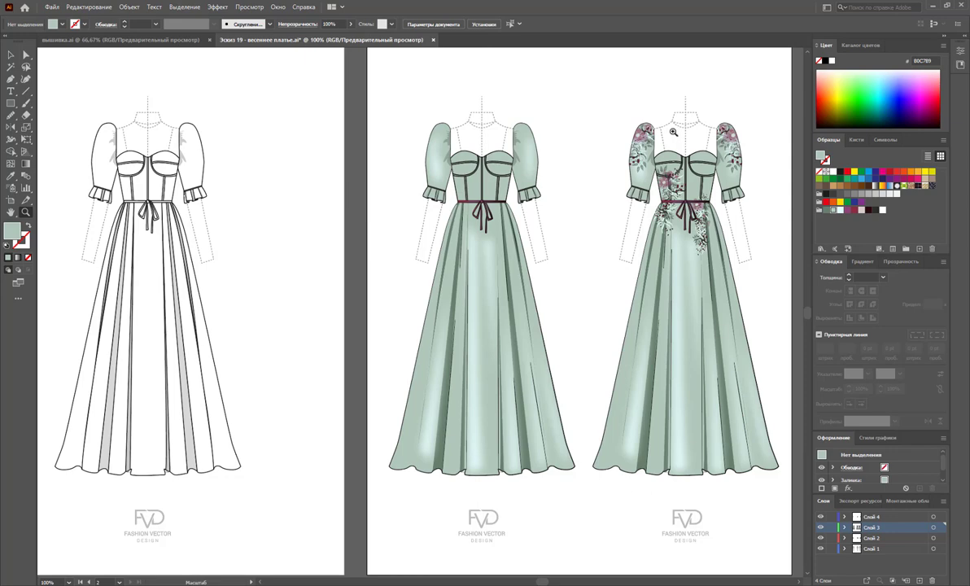
{"action": "left_click", "coordinate": [126, 40]}
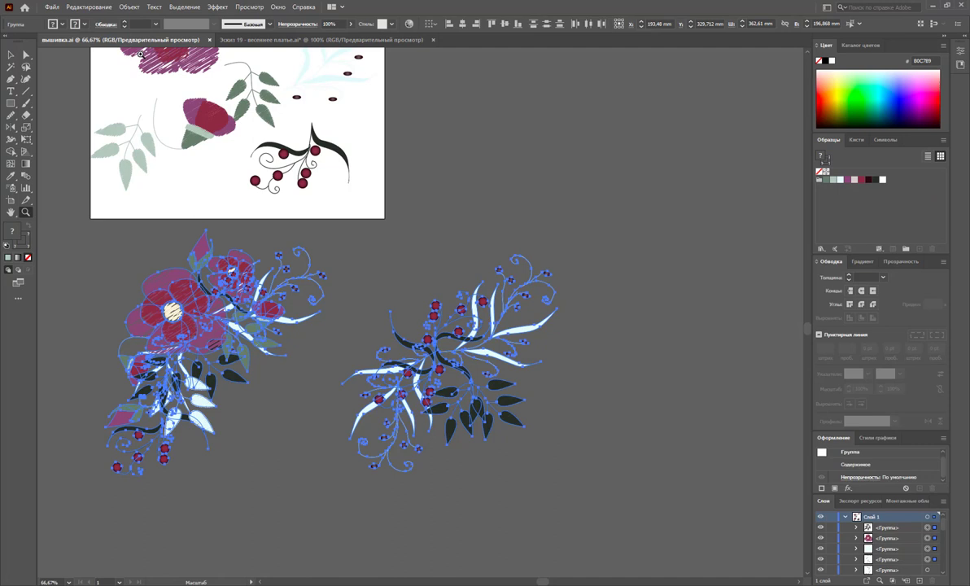
{"action": "left_click", "coordinate": [267, 42]}
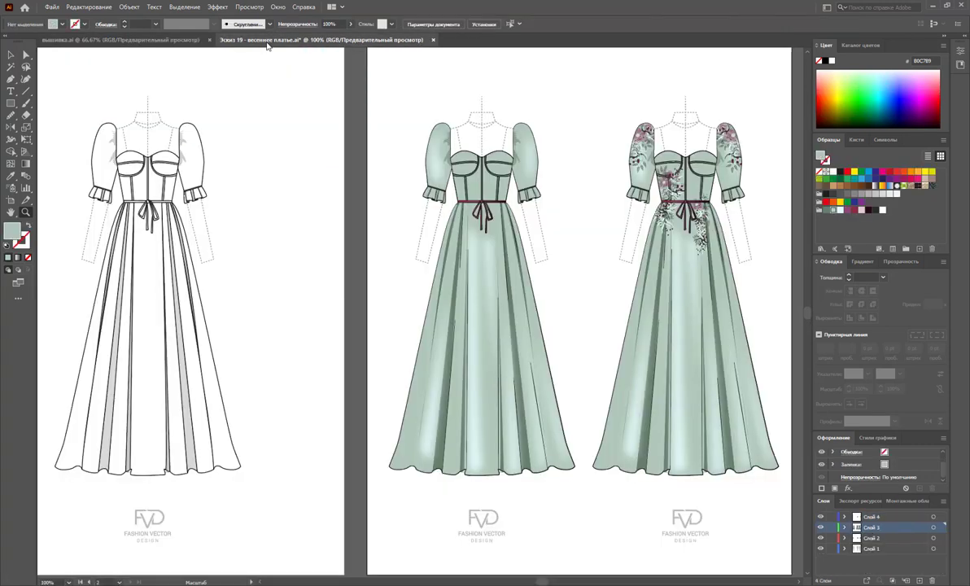